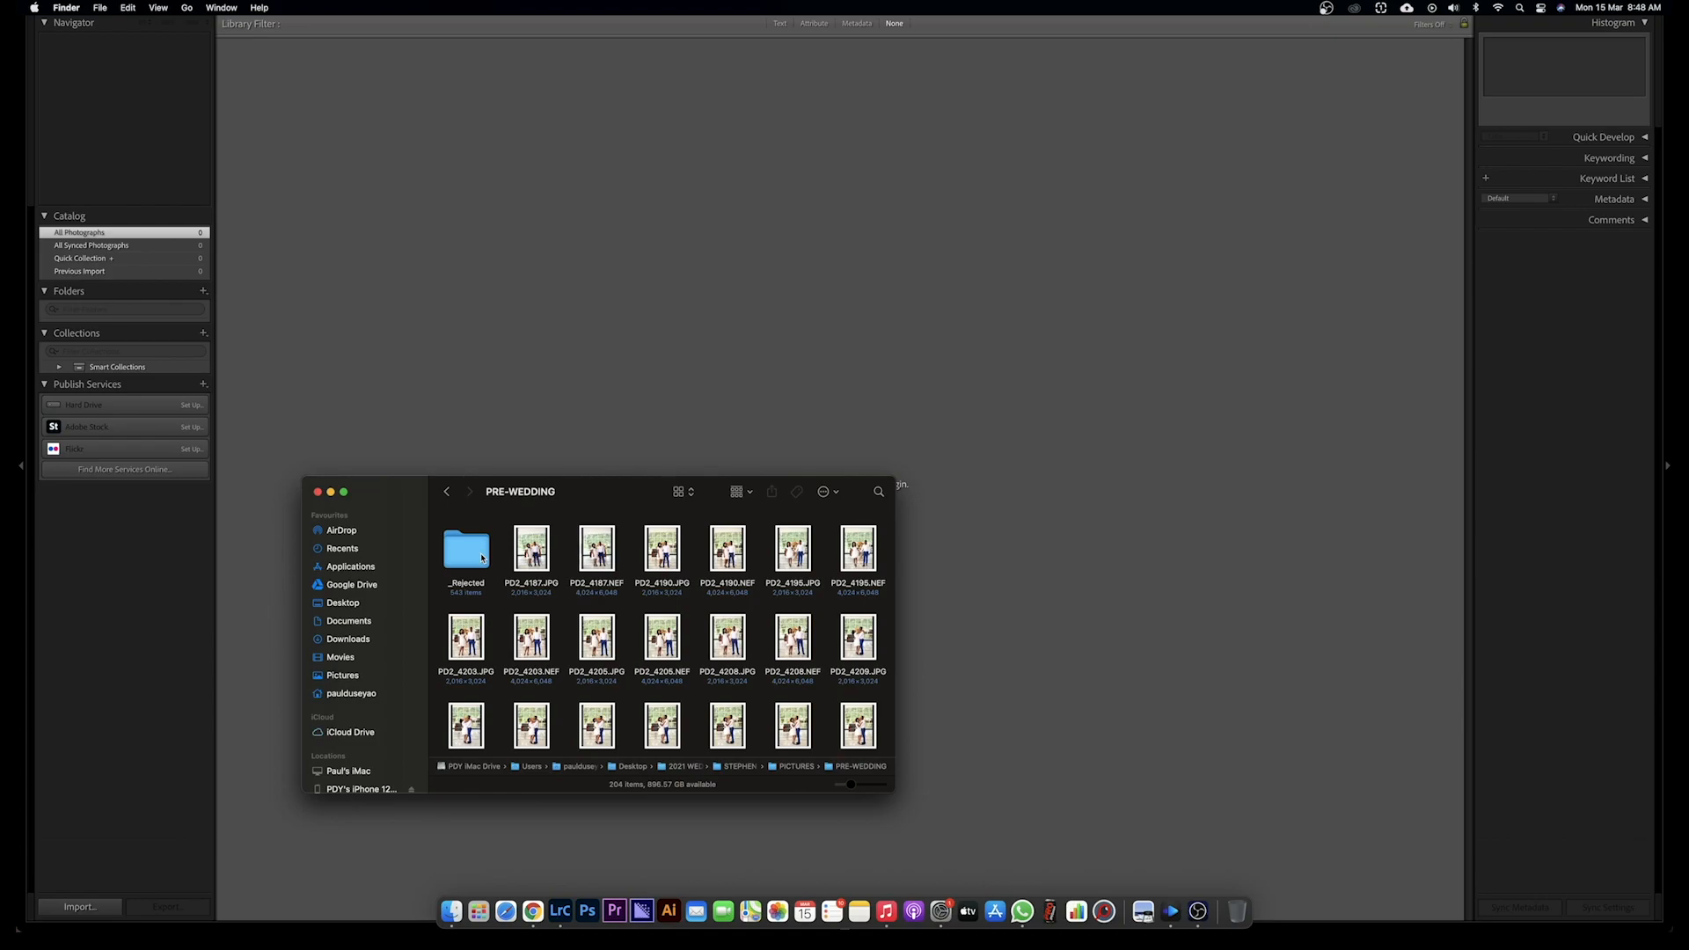
Step: Import all photos from the PRE-WEDDING folder into the Lightroom catalog with smart previews built
click(482, 557)
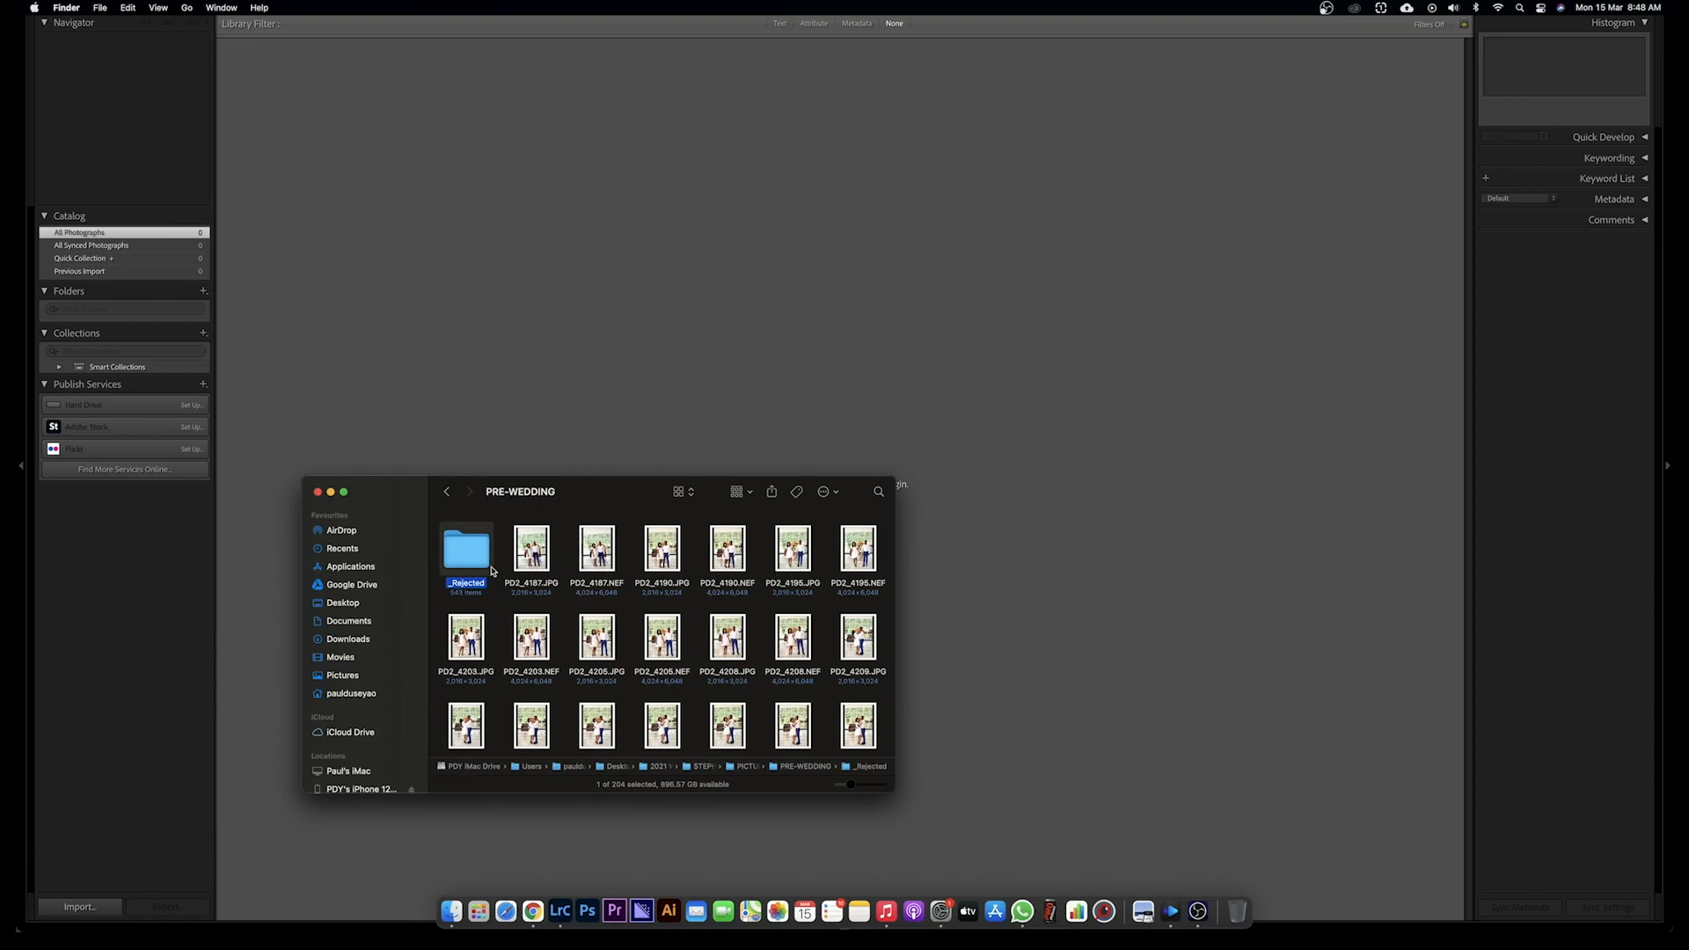
click(534, 554)
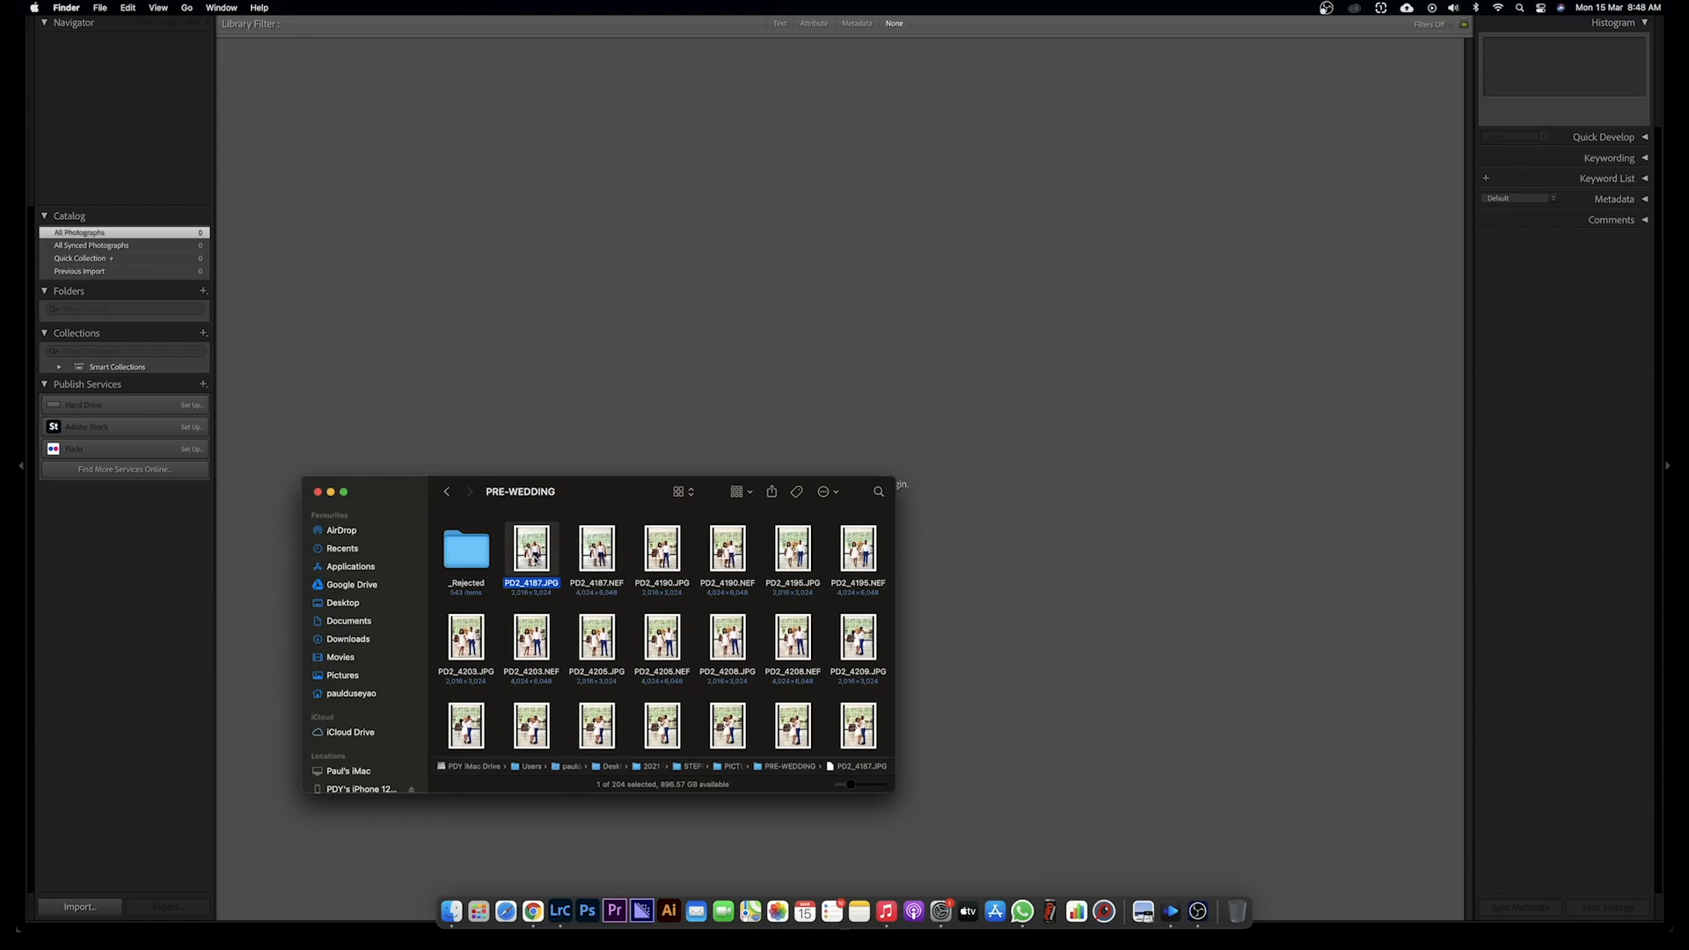
drag(598, 552, 881, 297)
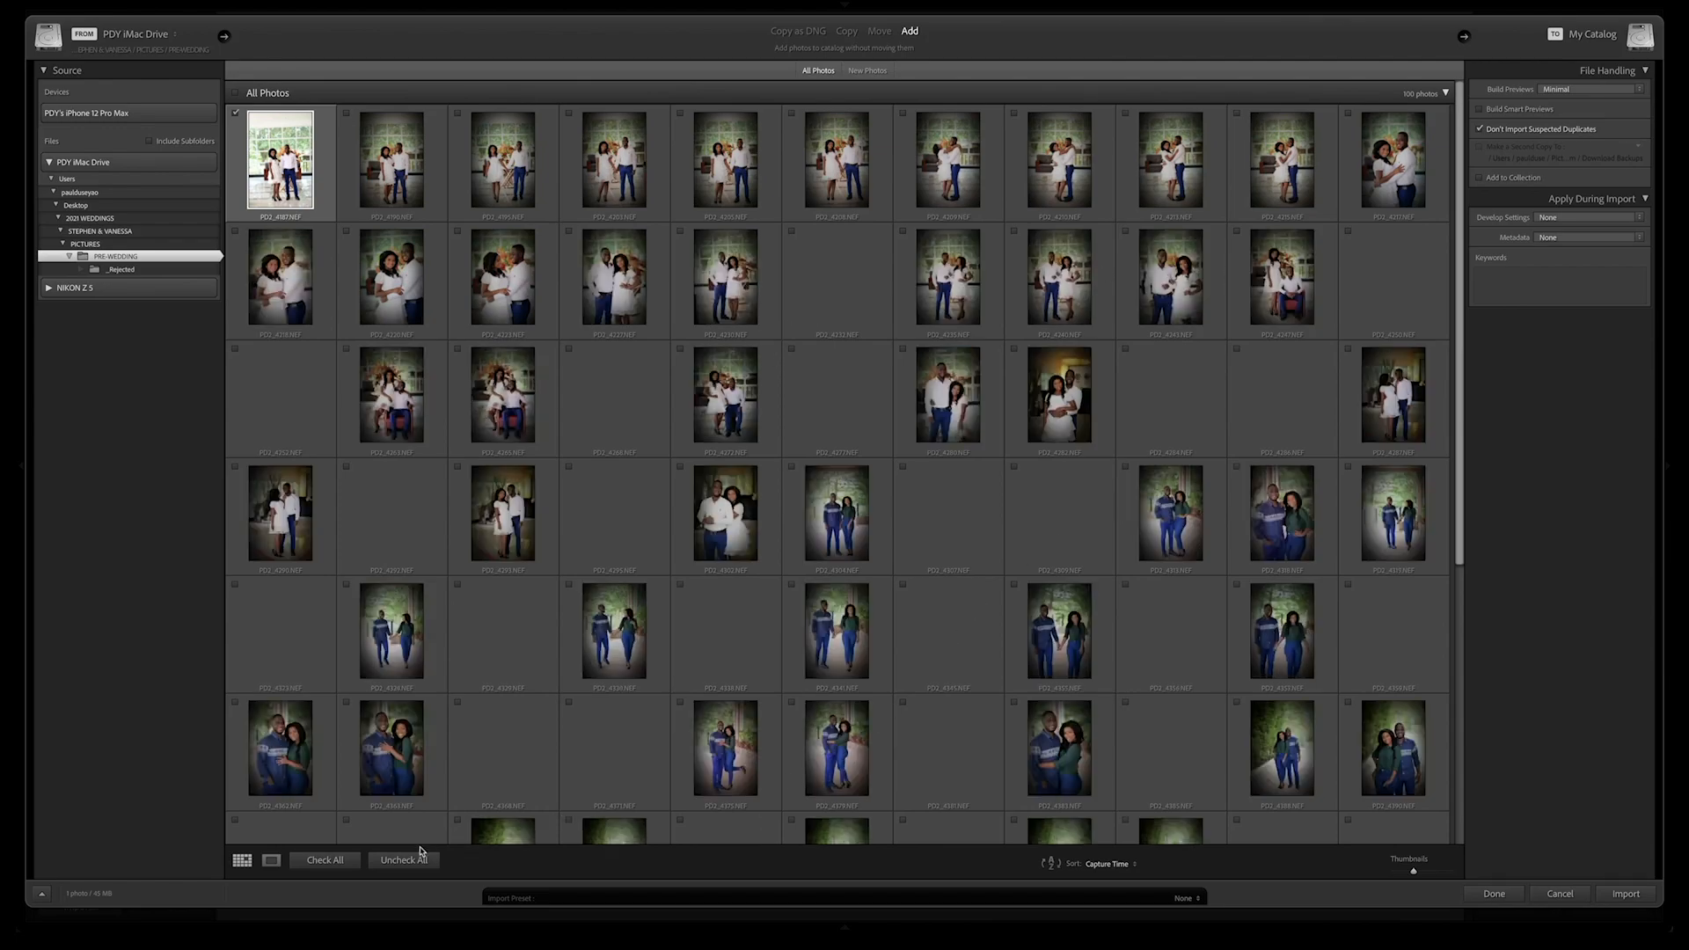
click(328, 859)
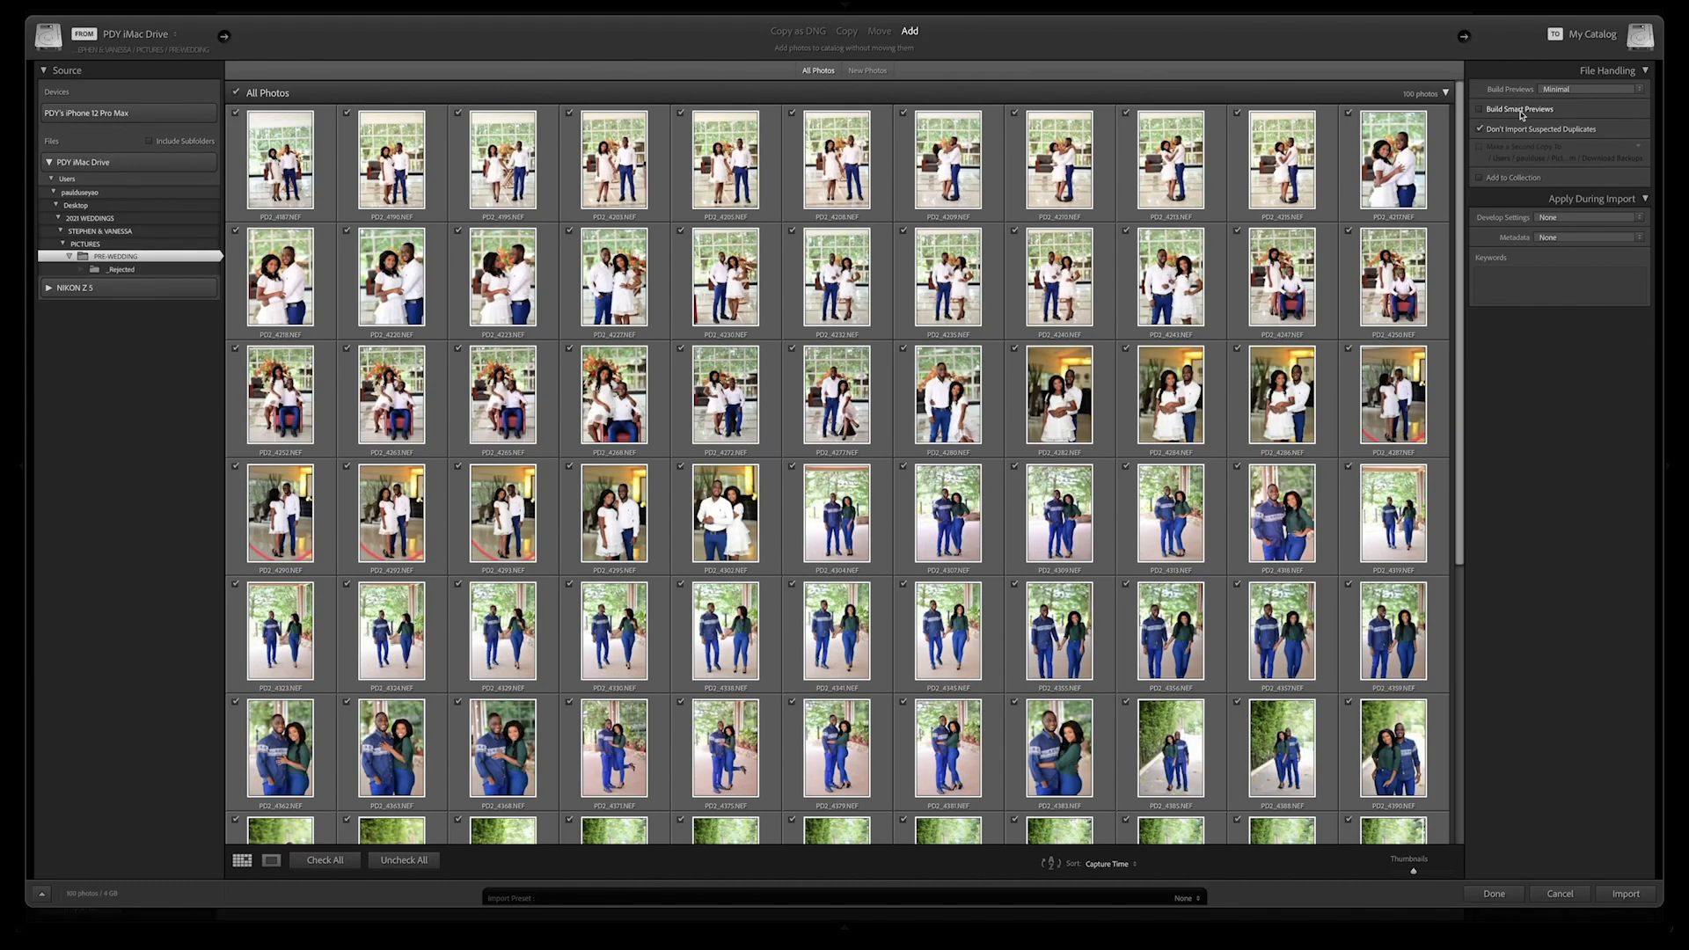
click(1520, 113)
click(1618, 896)
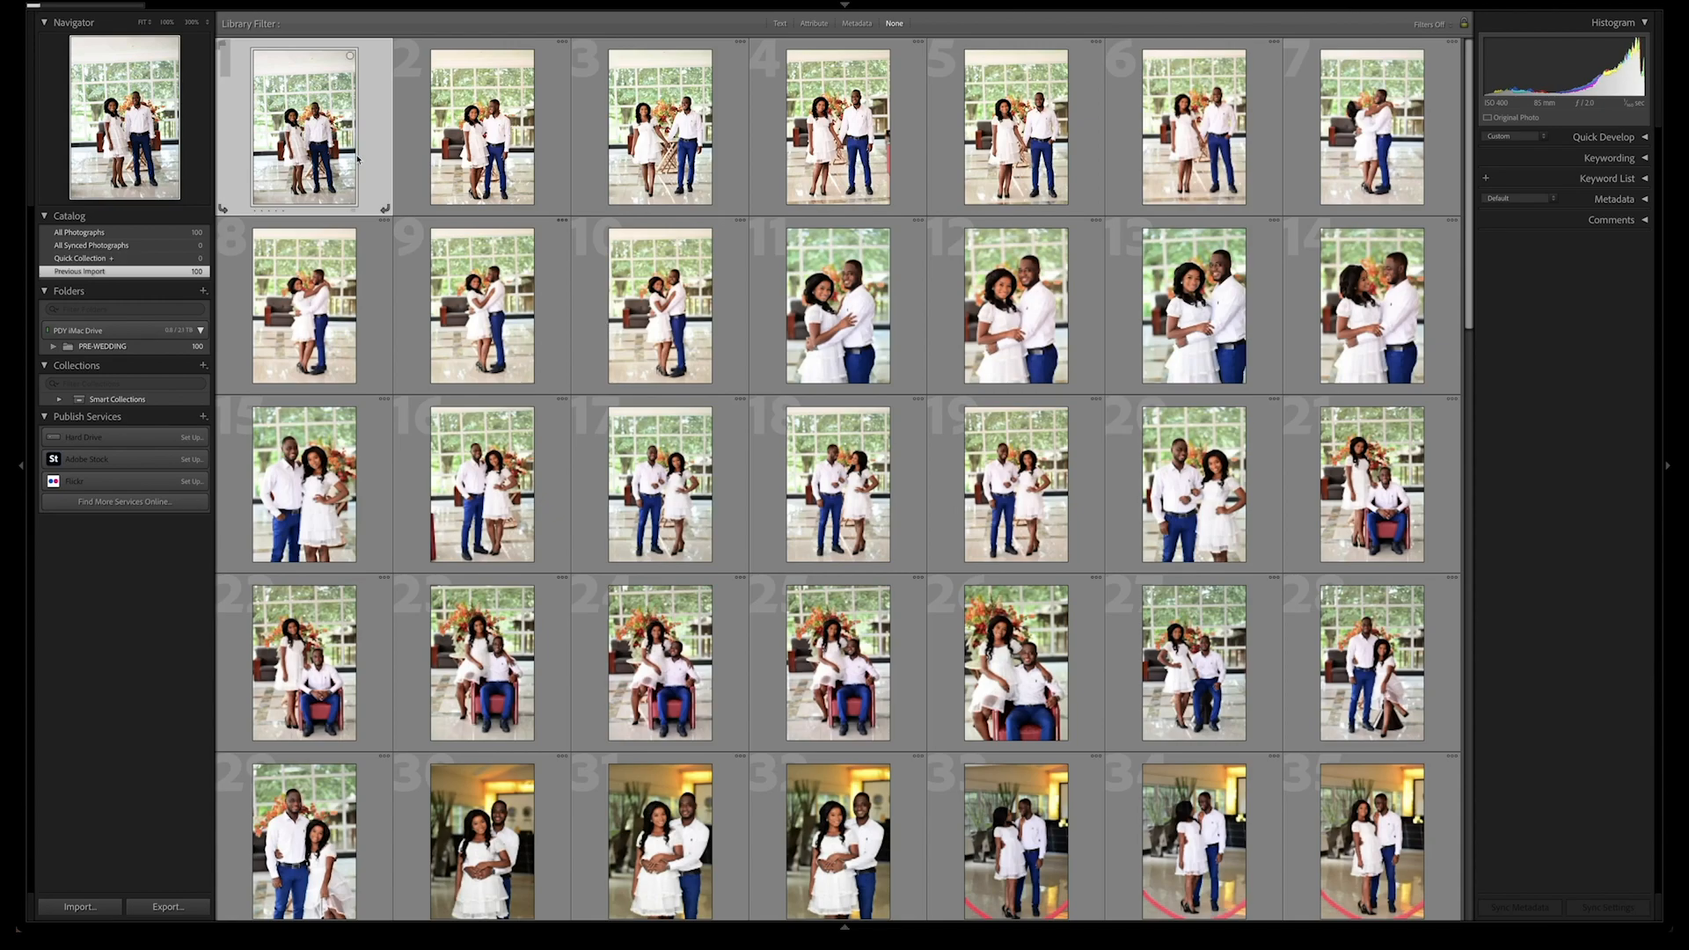
Step: Look through the imported photos in the grid and stop the smart preview notice from showing again
scroll(495, 678, down, 10)
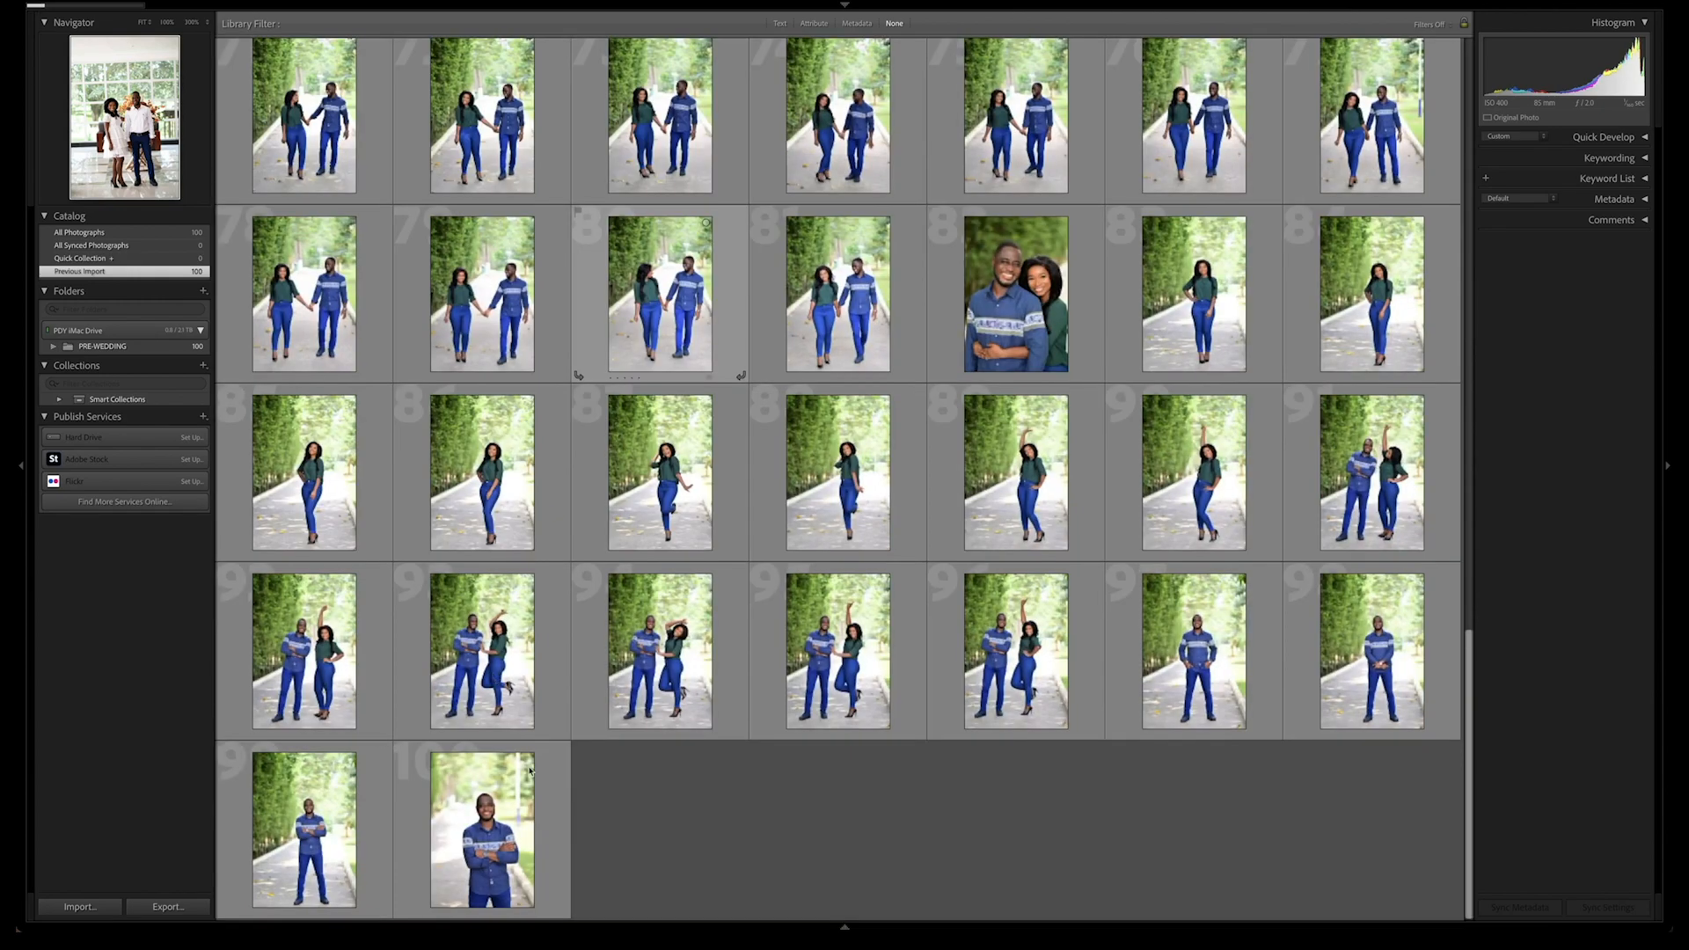
scroll(600, 475, up, 5)
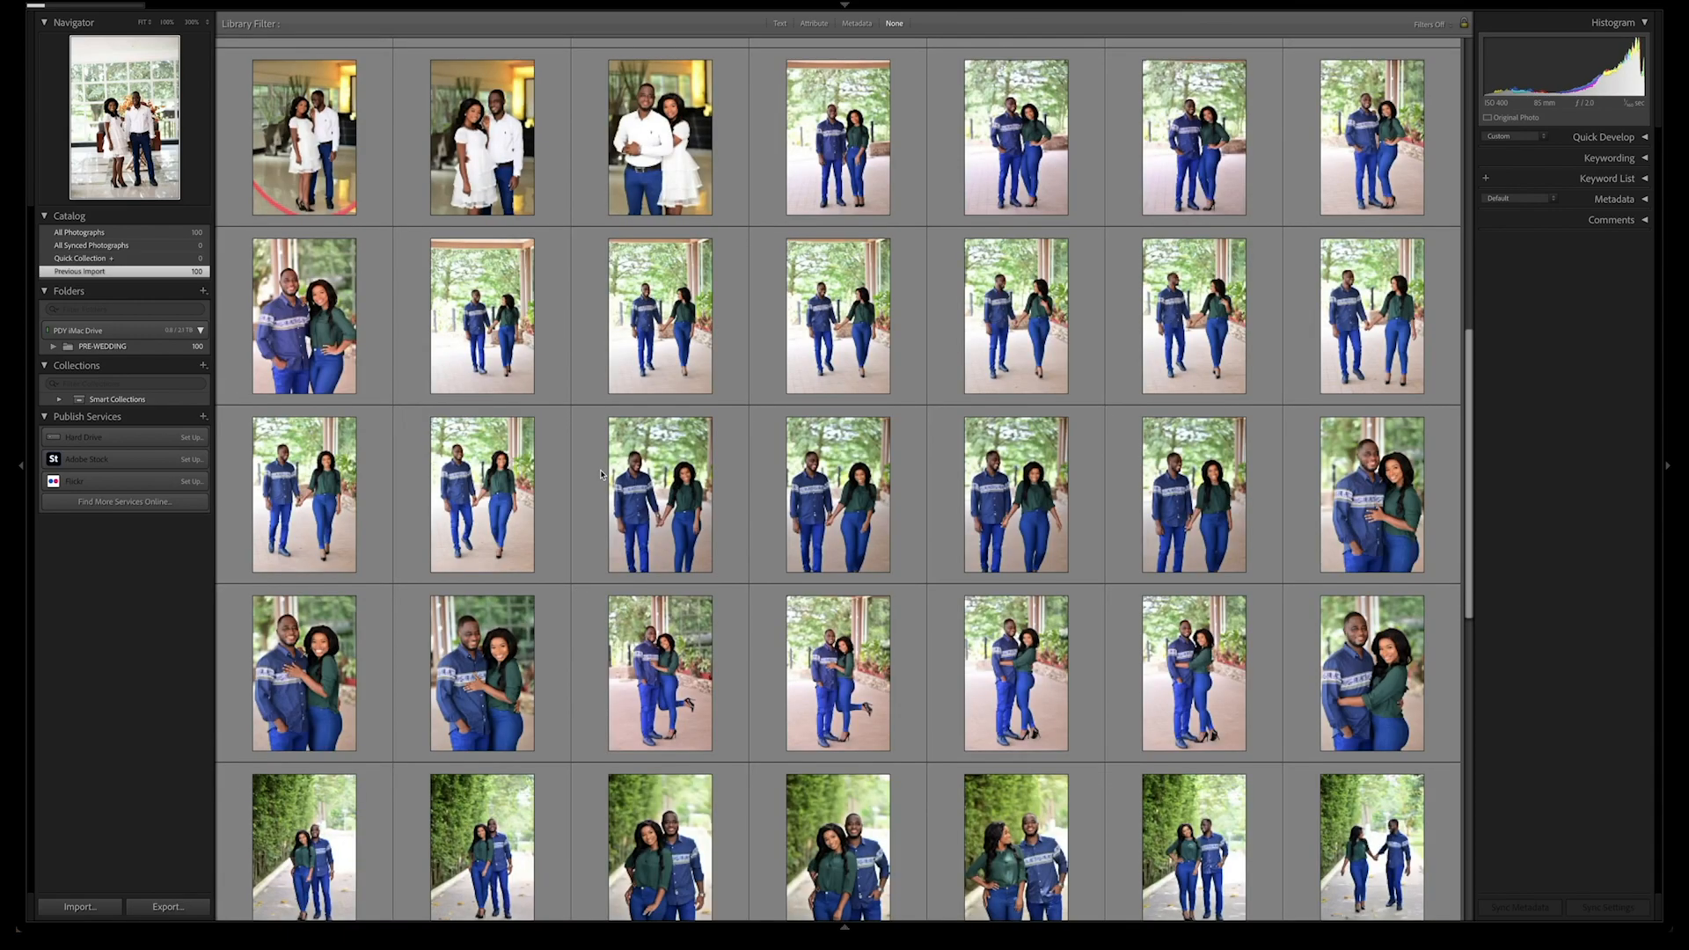
scroll(601, 475, up, 5)
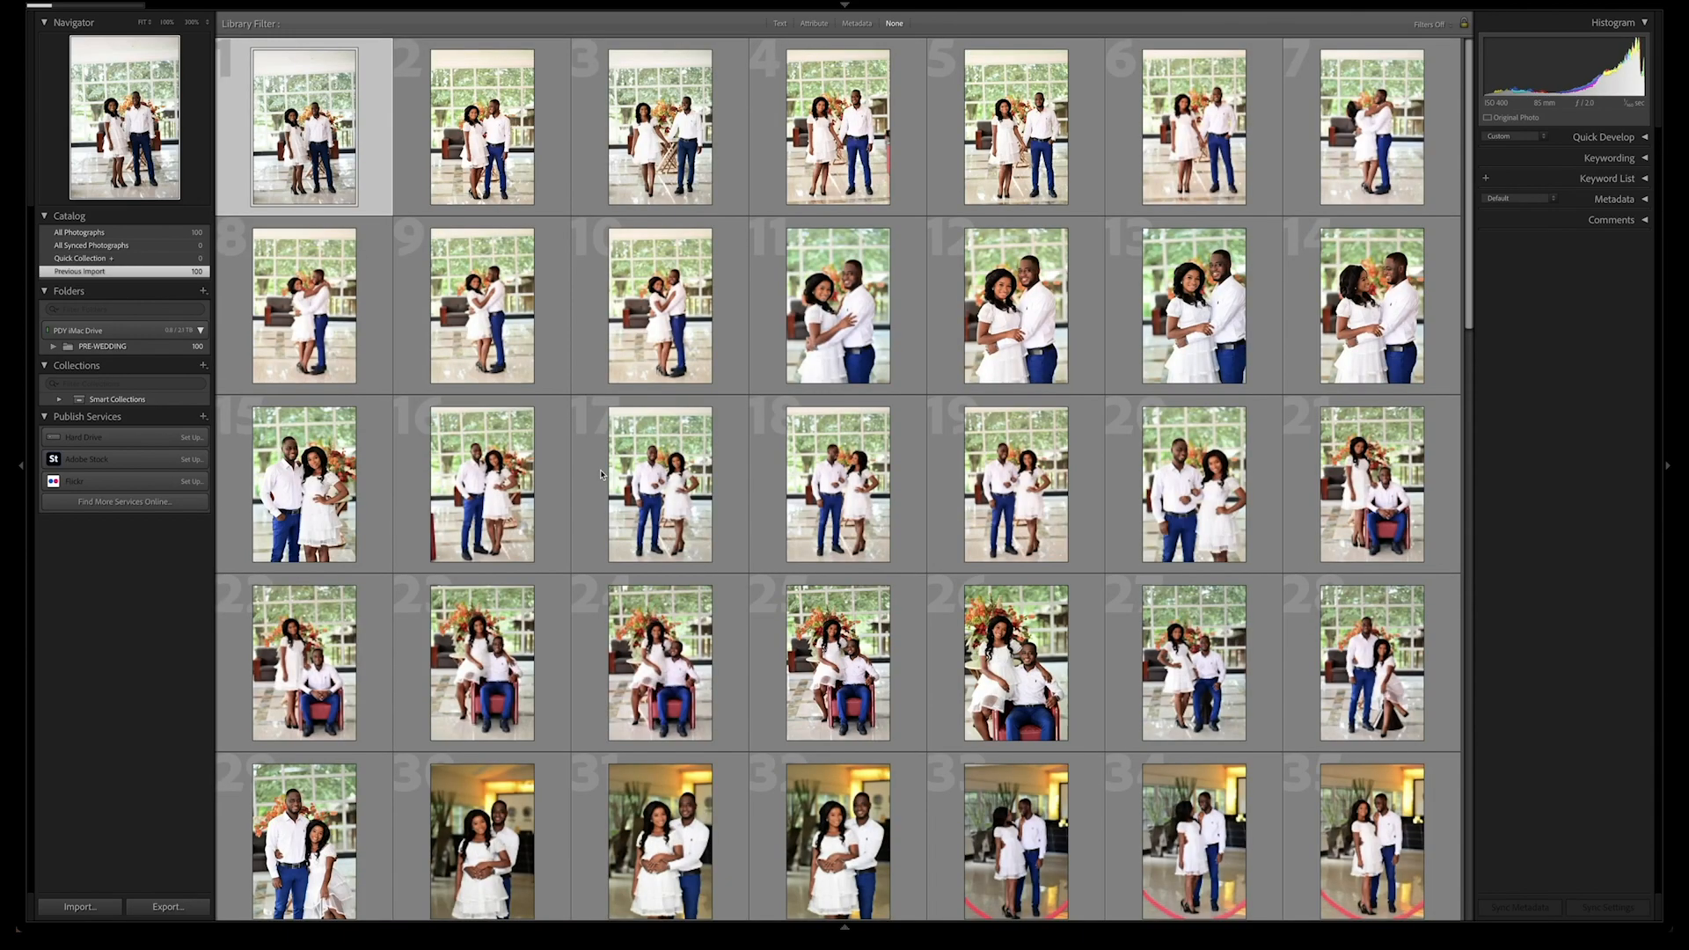
scroll(525, 177, down, 1)
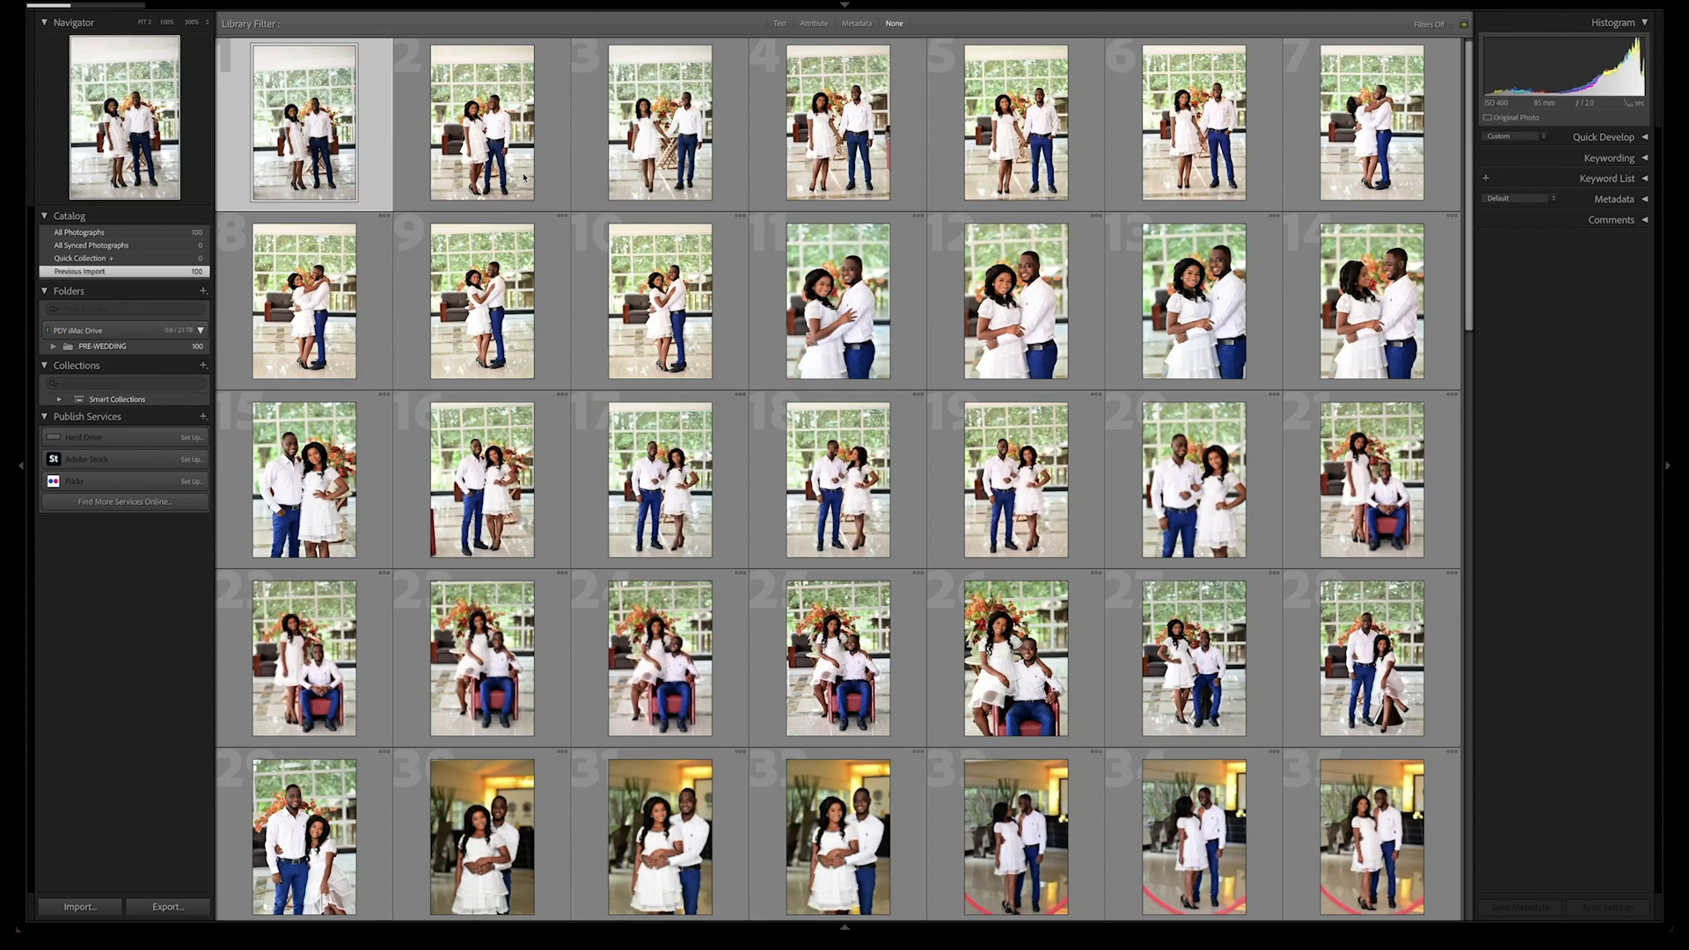
scroll(525, 177, down, 1)
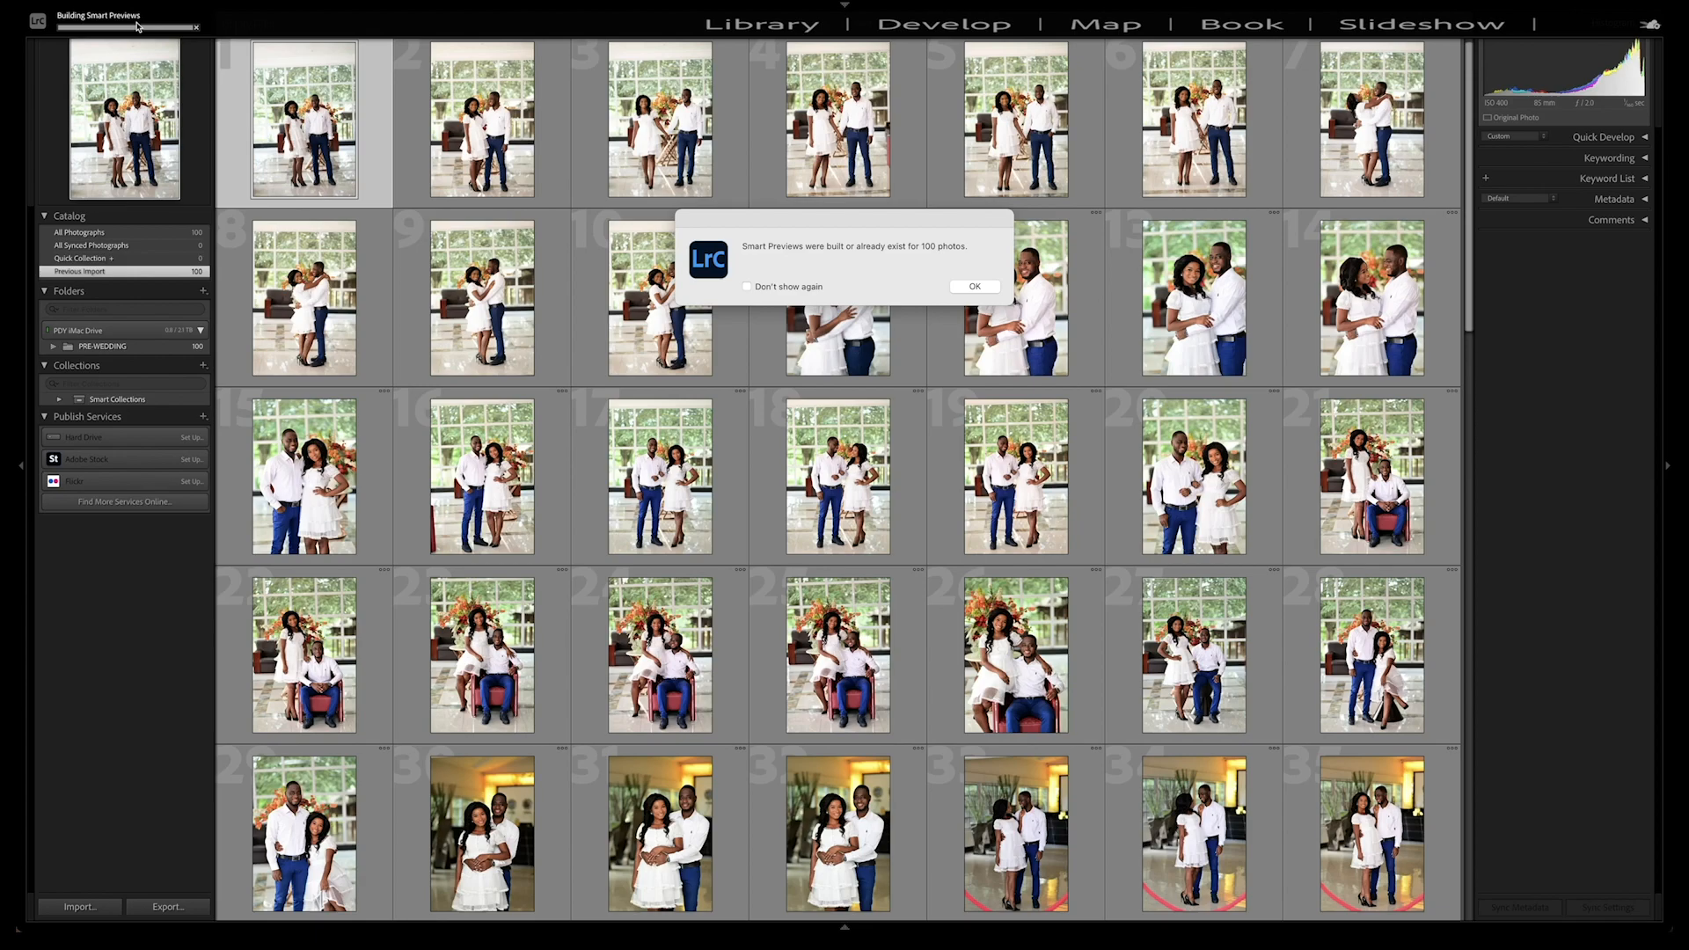
click(748, 286)
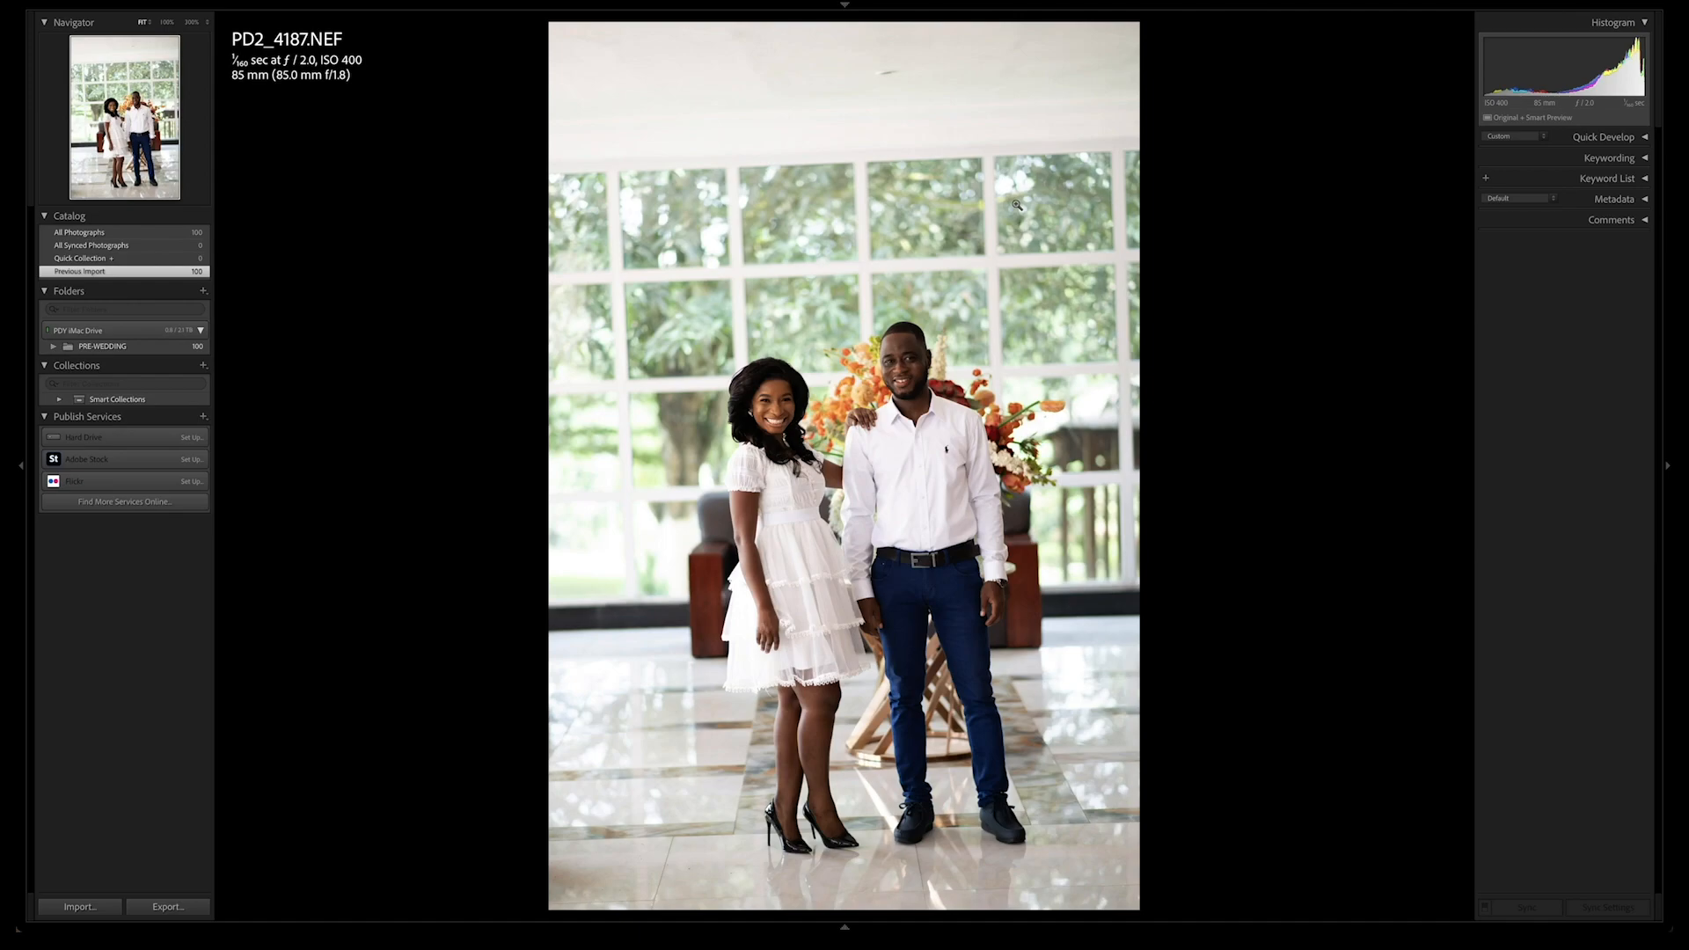
Step: Select every photo in the grid and start a batch rename with the Custom Name - Sequence naming scheme
key(g)
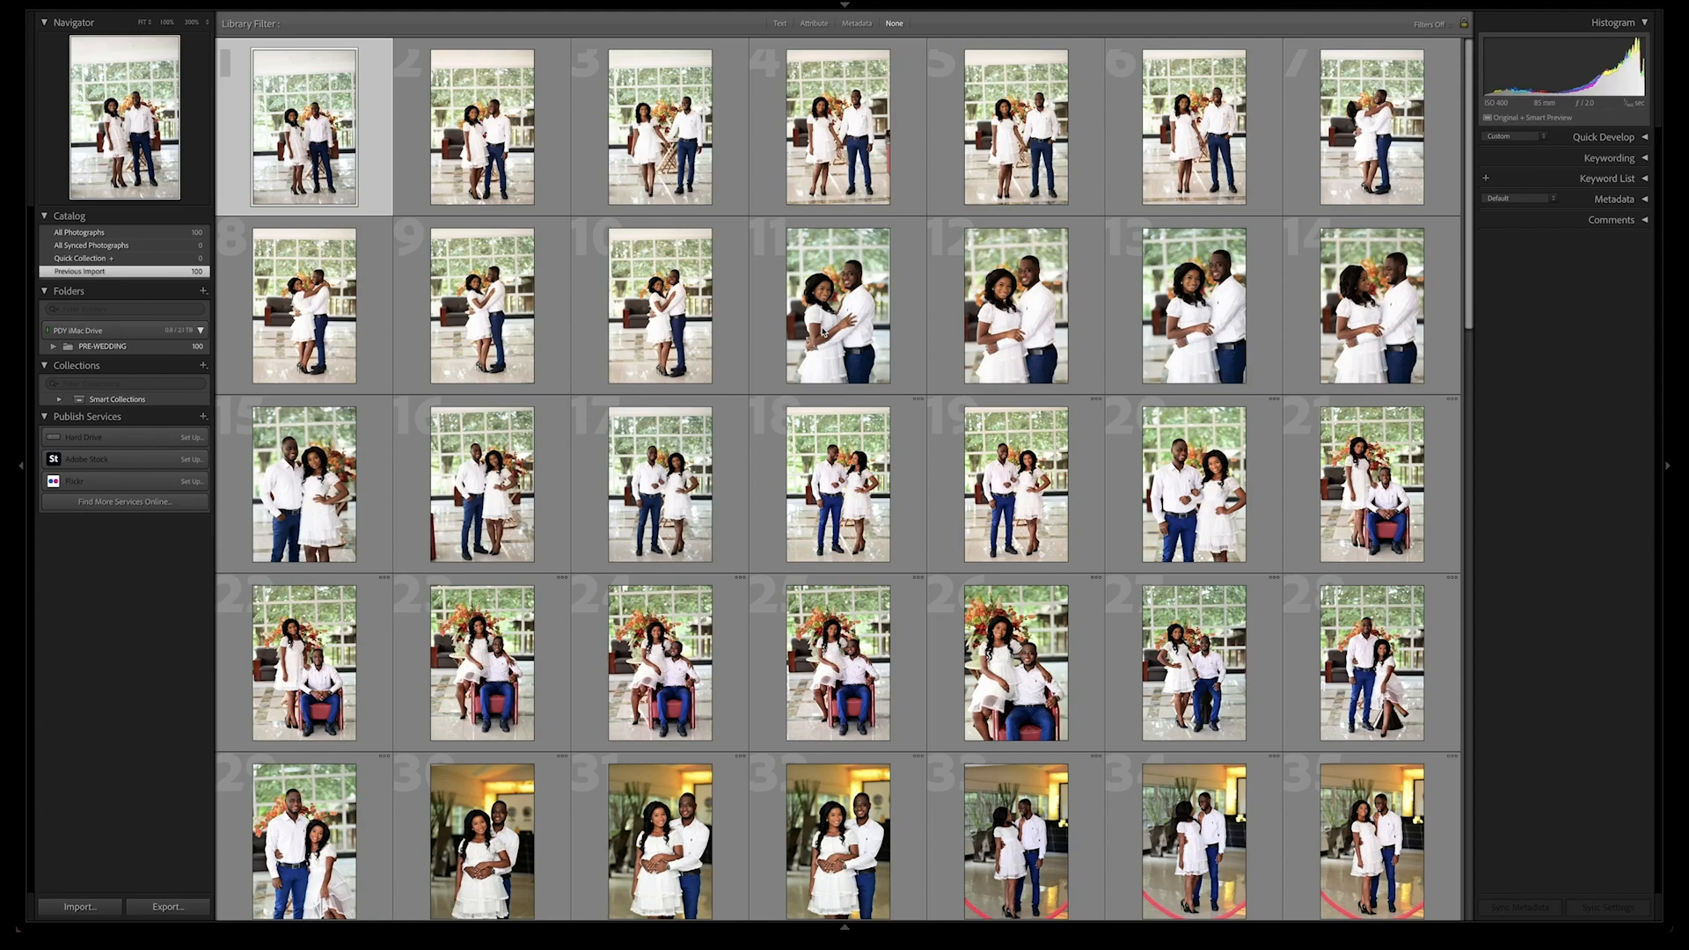
key(super+a)
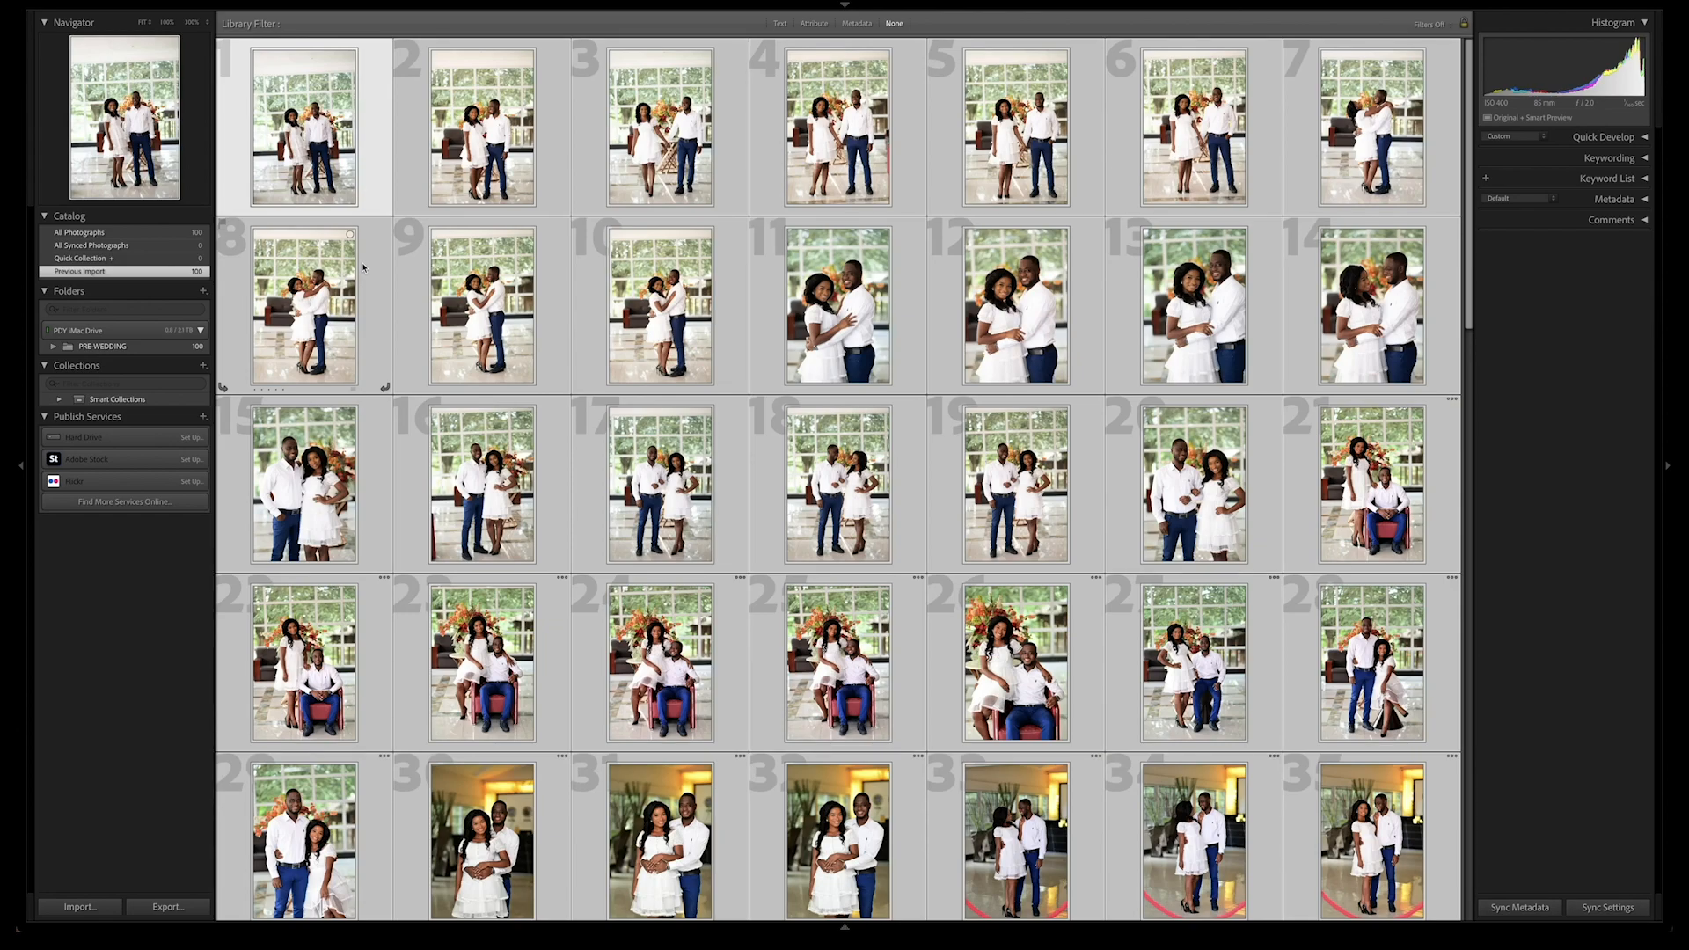
key(F2)
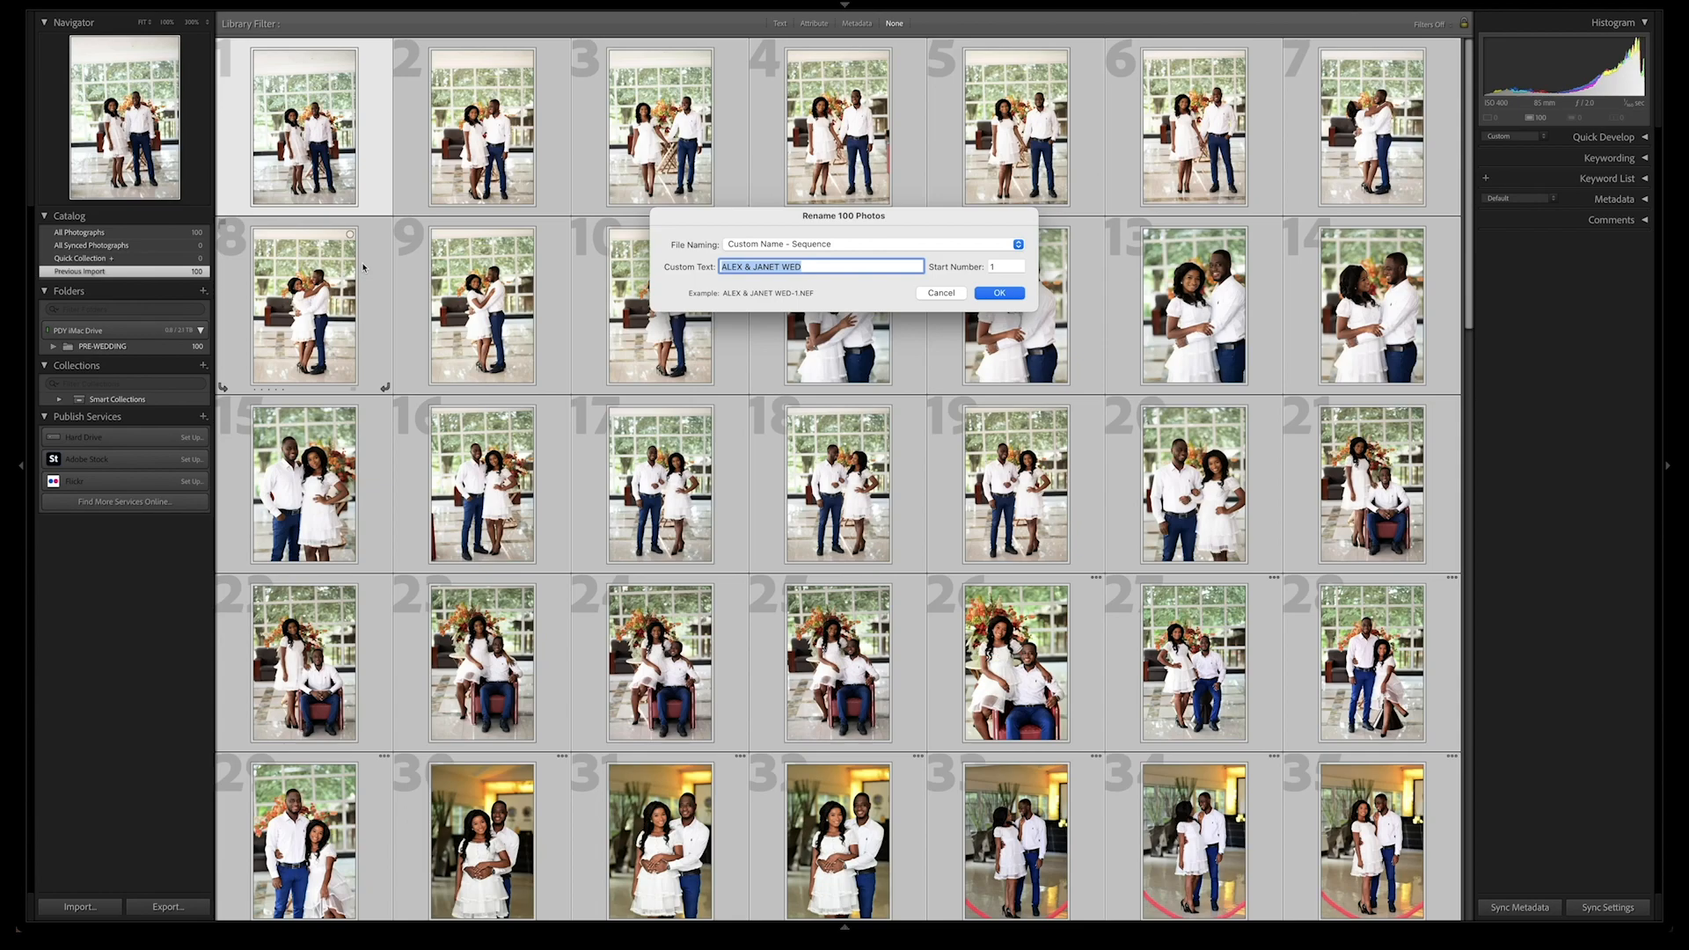
click(756, 244)
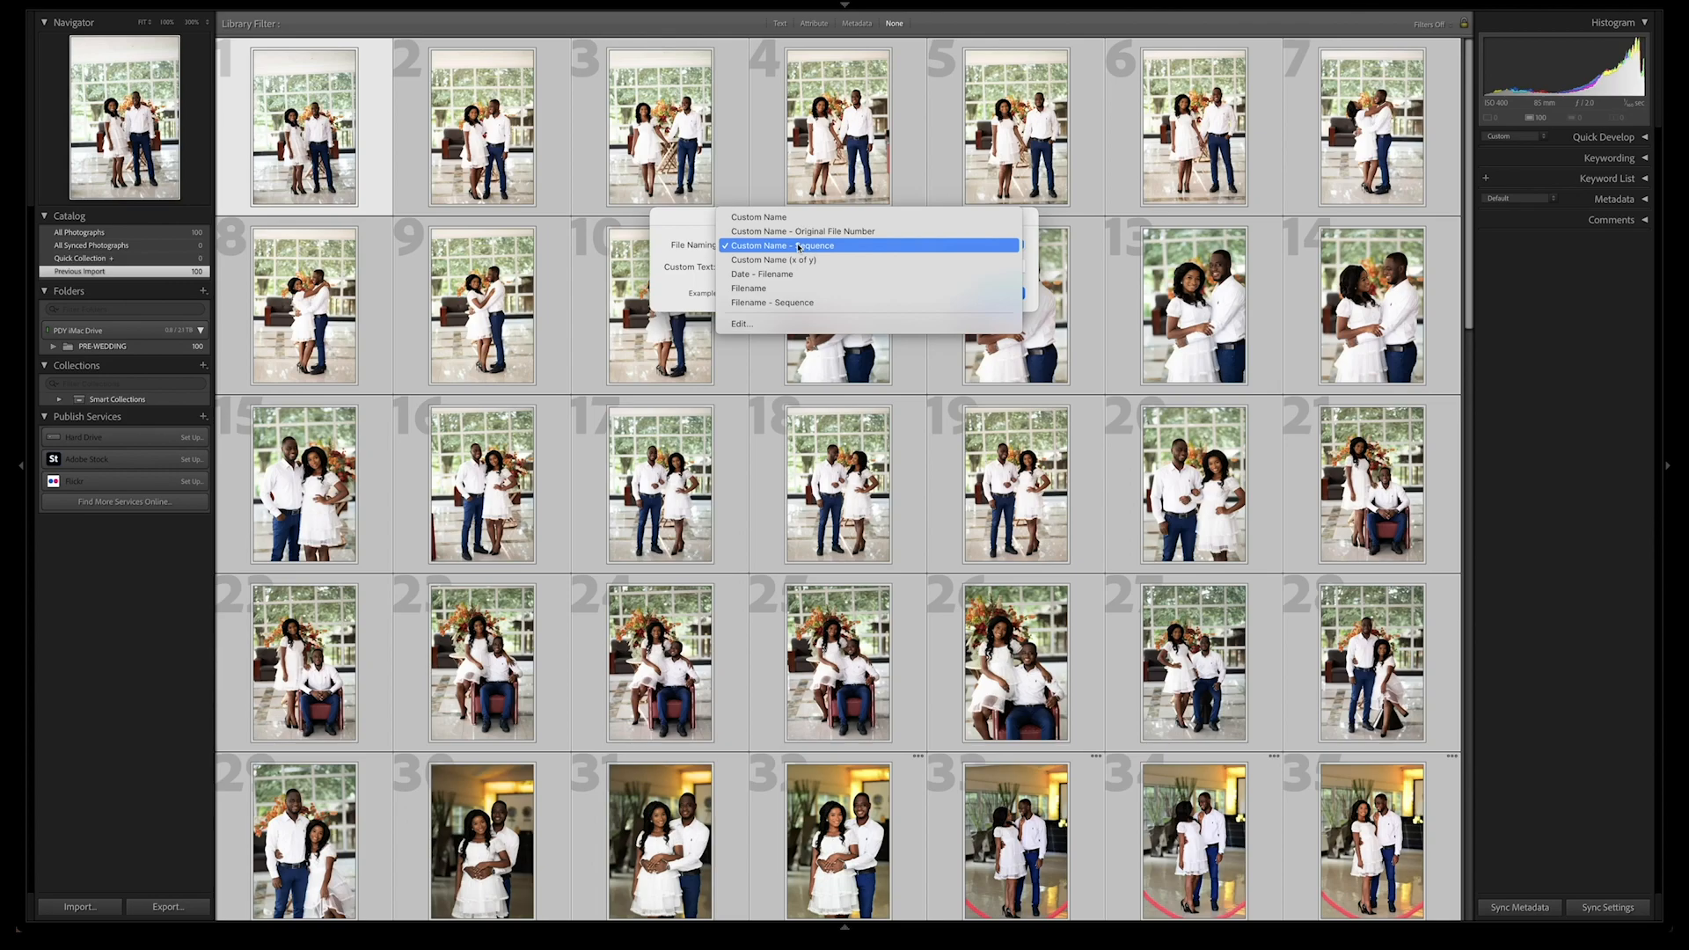
click(799, 247)
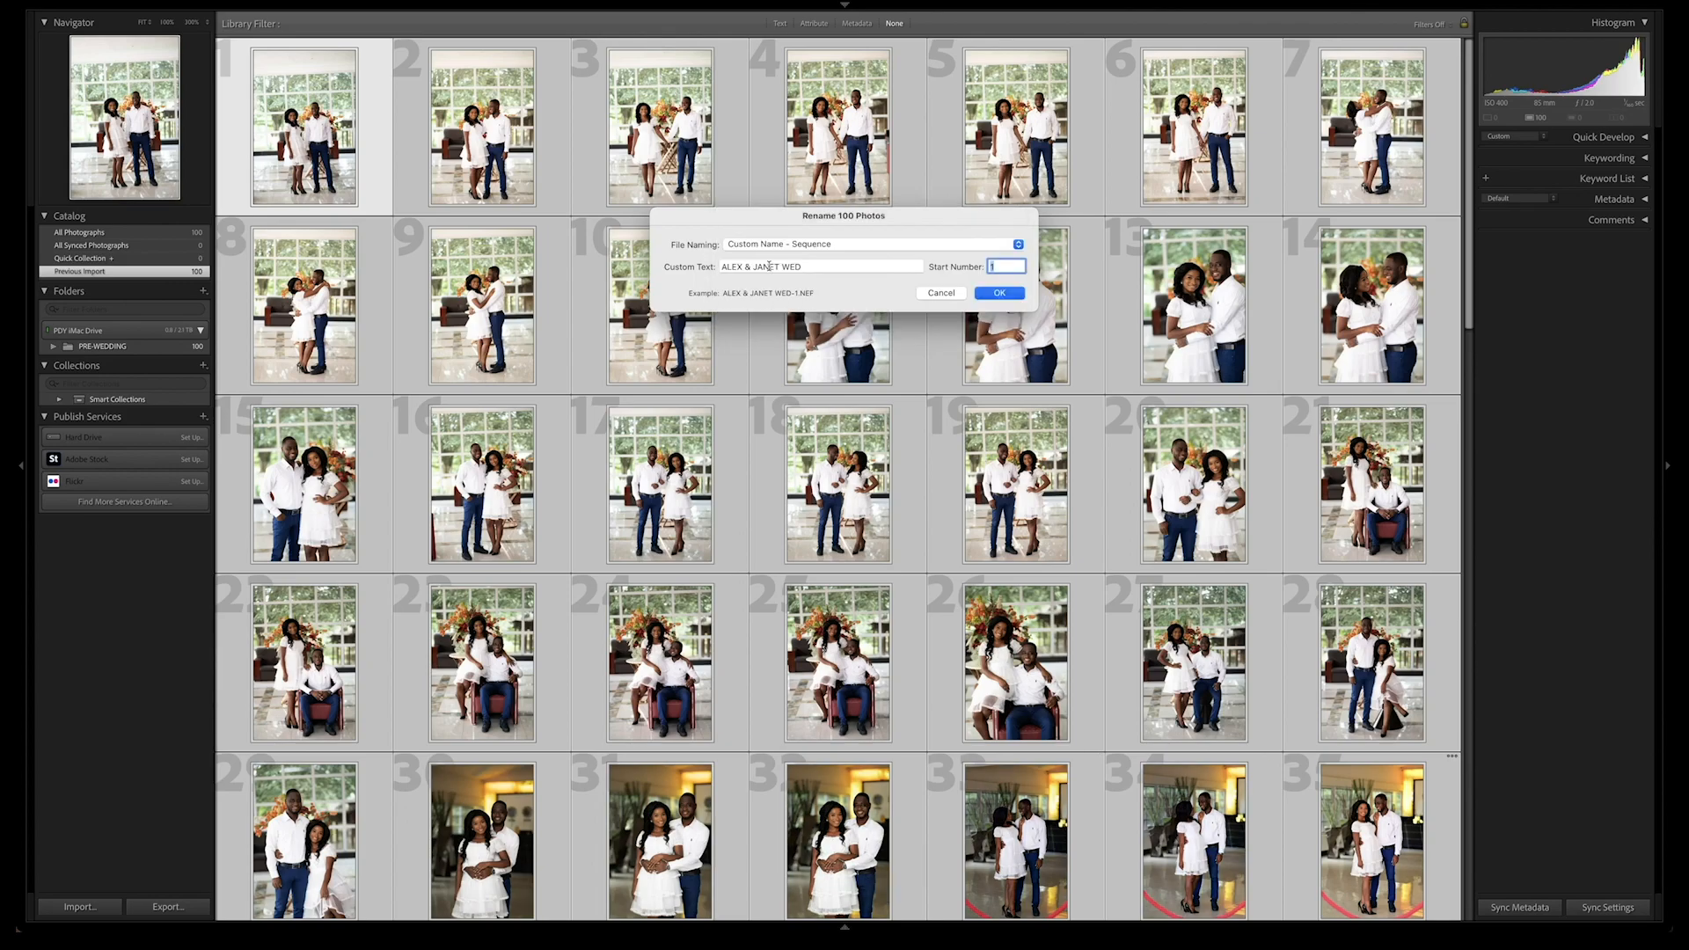
Step: Replace the custom text in the rename settings with the couple's first names
triple_click(769, 265)
text(STE)
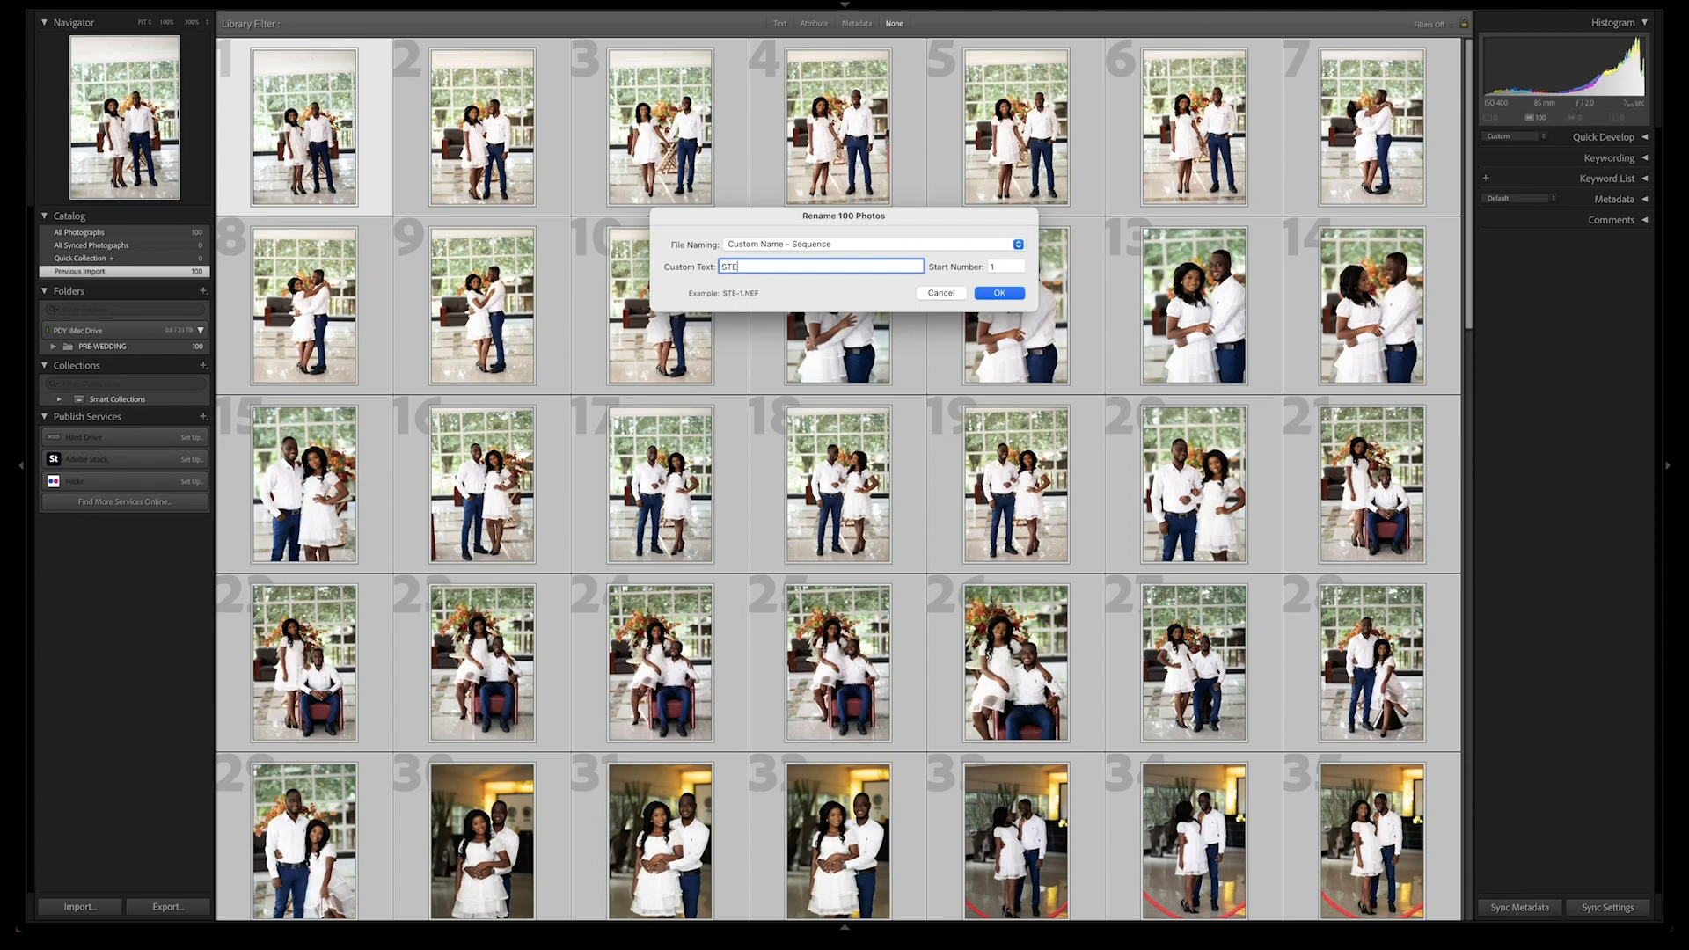
text(PHEN & VANESSA)
drag(810, 266, 766, 265)
text(VAN)
text(VANESSA)
text(PW)
Step: End the custom text with the suffix PW and apply the renaming to all selected photos
double_click(813, 266)
text(ENG-)
key(BackSpace)
key(BackSpace)
key(BackSpace)
key(BackSpace)
text(WED)
key(BackSpace)
key(BackSpace)
key(BackSpace)
text(TG)
key(BackSpace)
key(BackSpace)
text(PW)
key(Return)
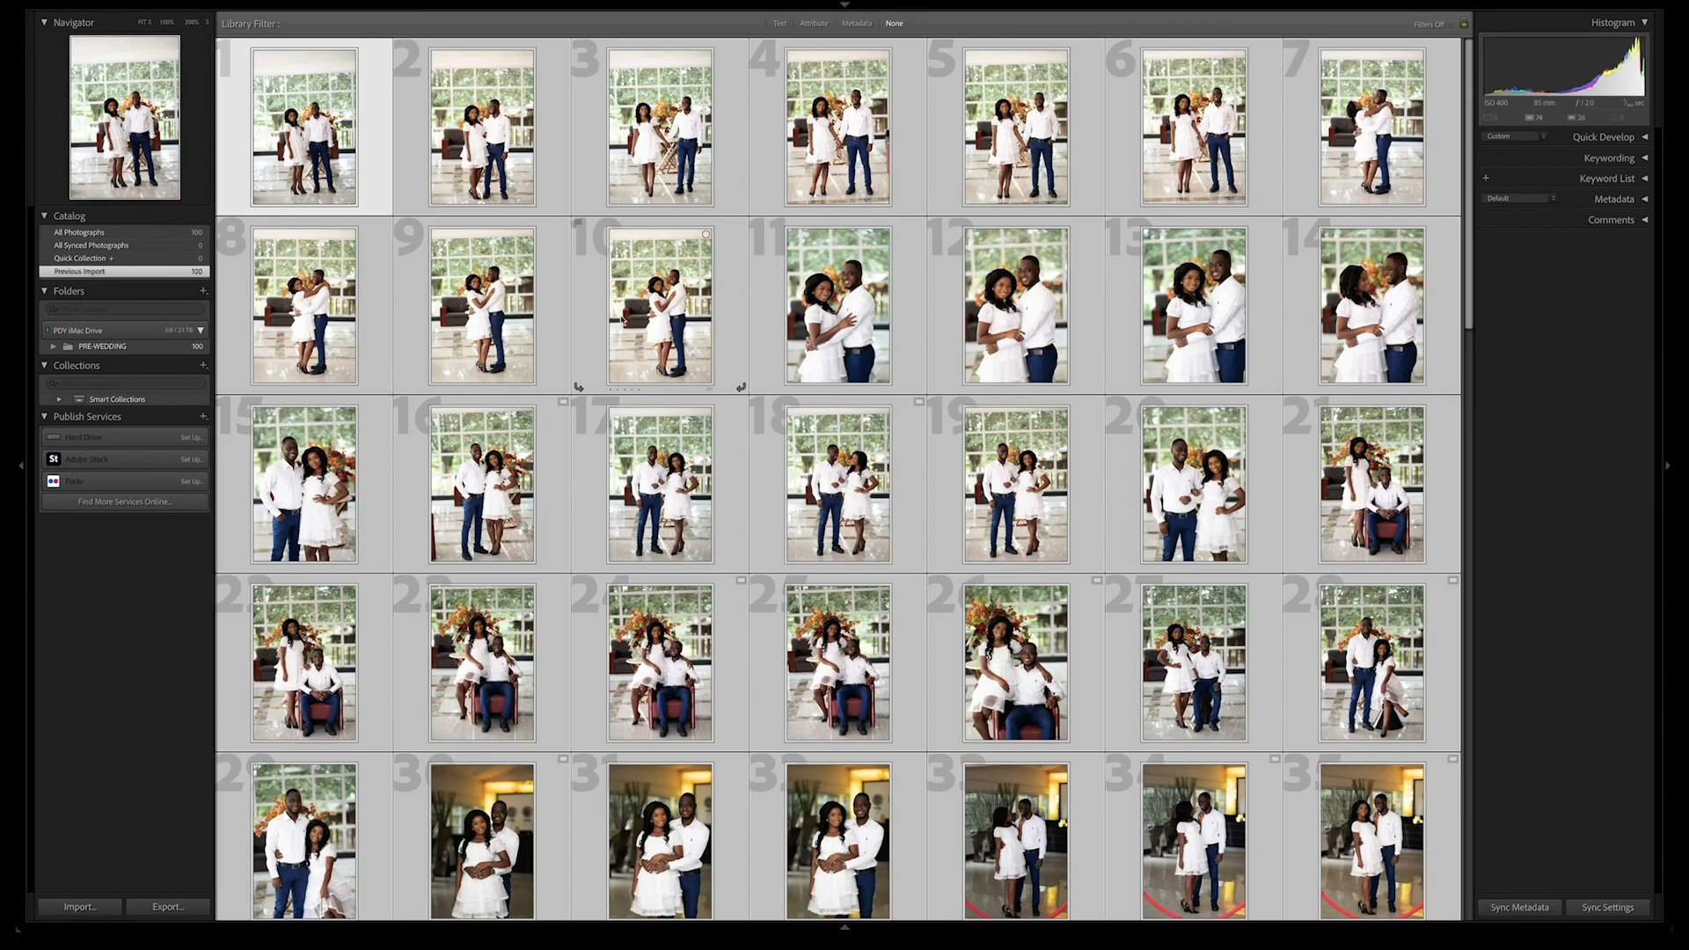
Step: Enlarge the tenth photo and check the renamed files of the PRE-WEDDING folder as a list in Finder
double_click(623, 319)
key(super+Tab)
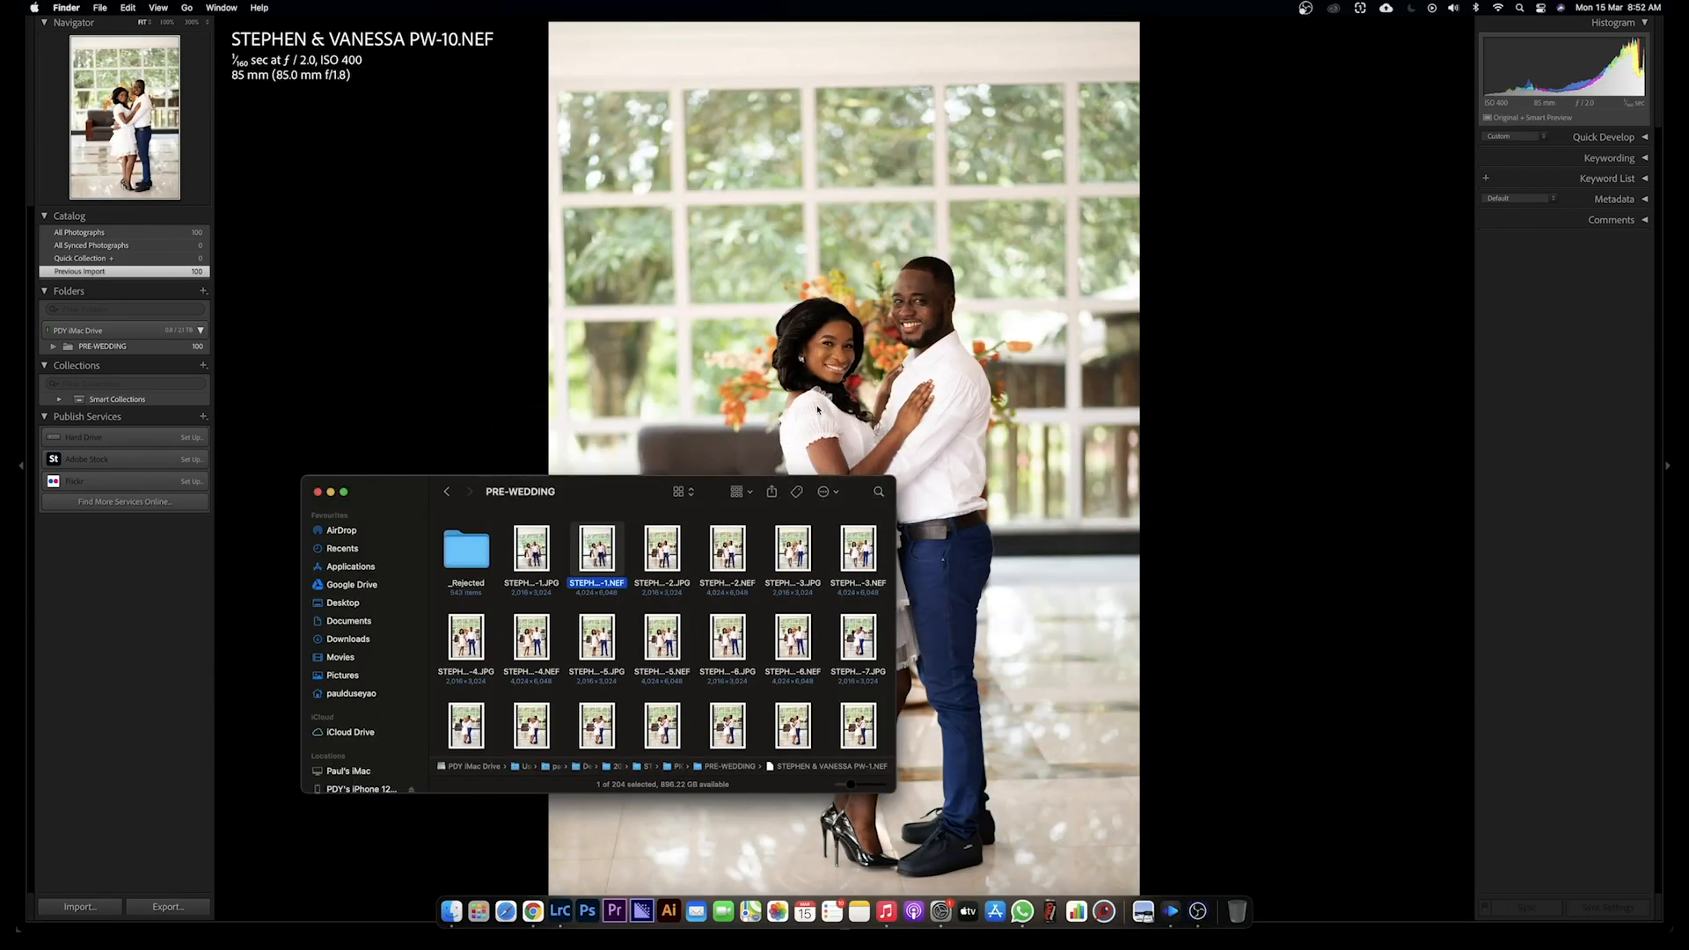
click(682, 491)
click(699, 524)
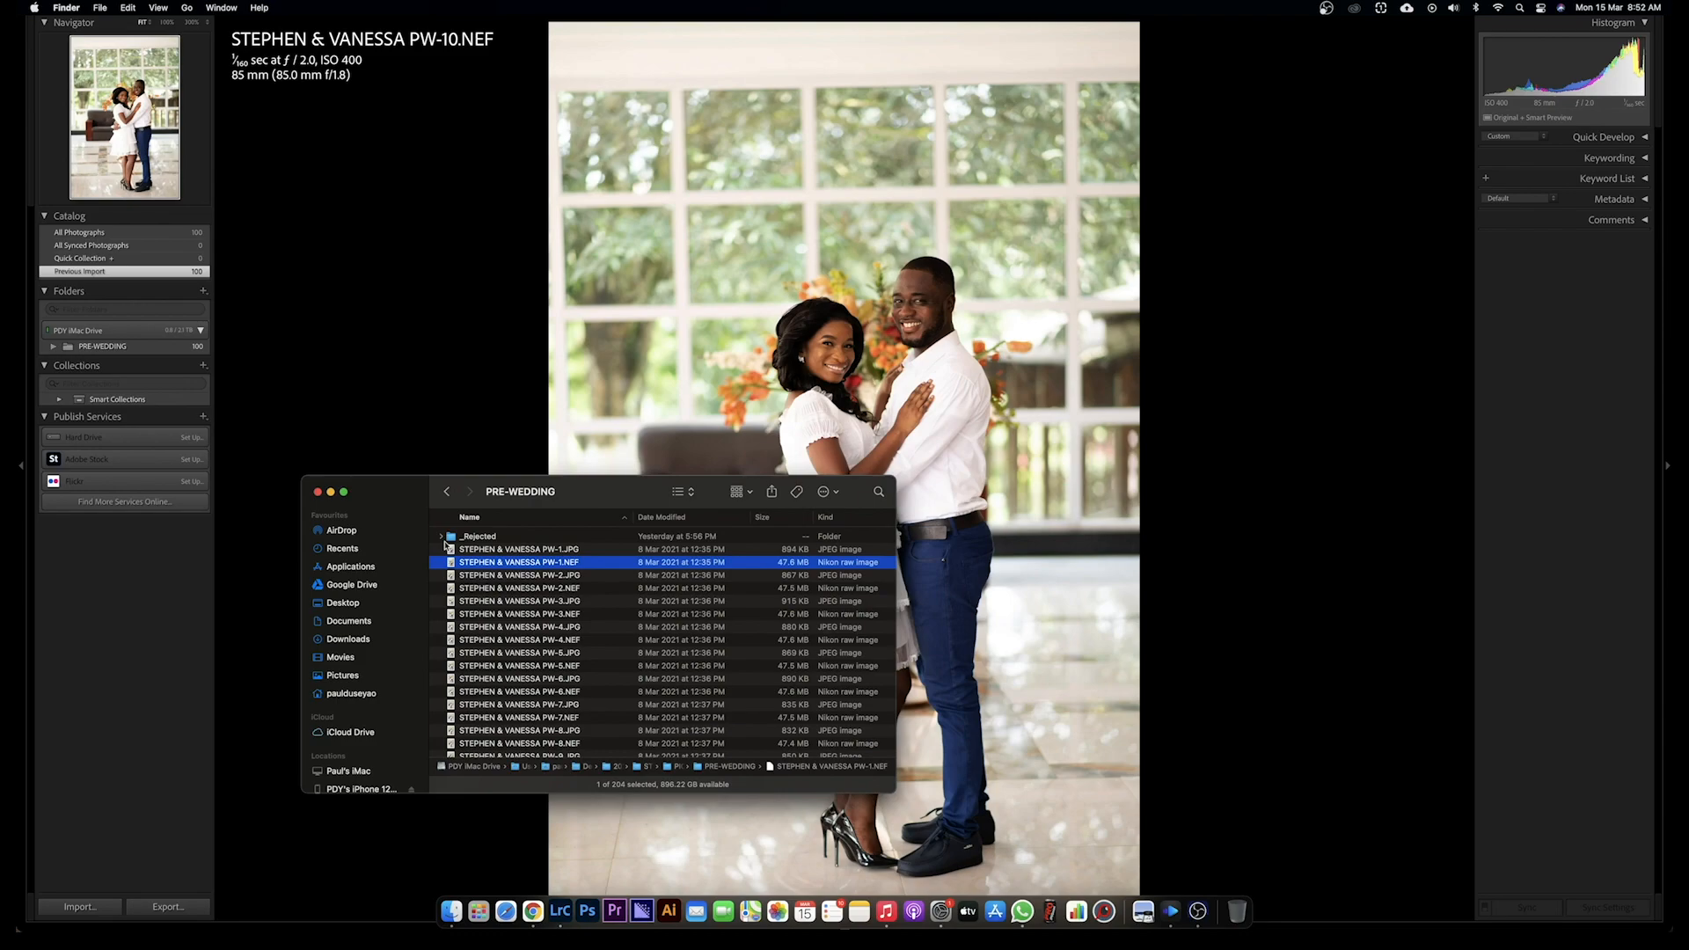
click(1086, 156)
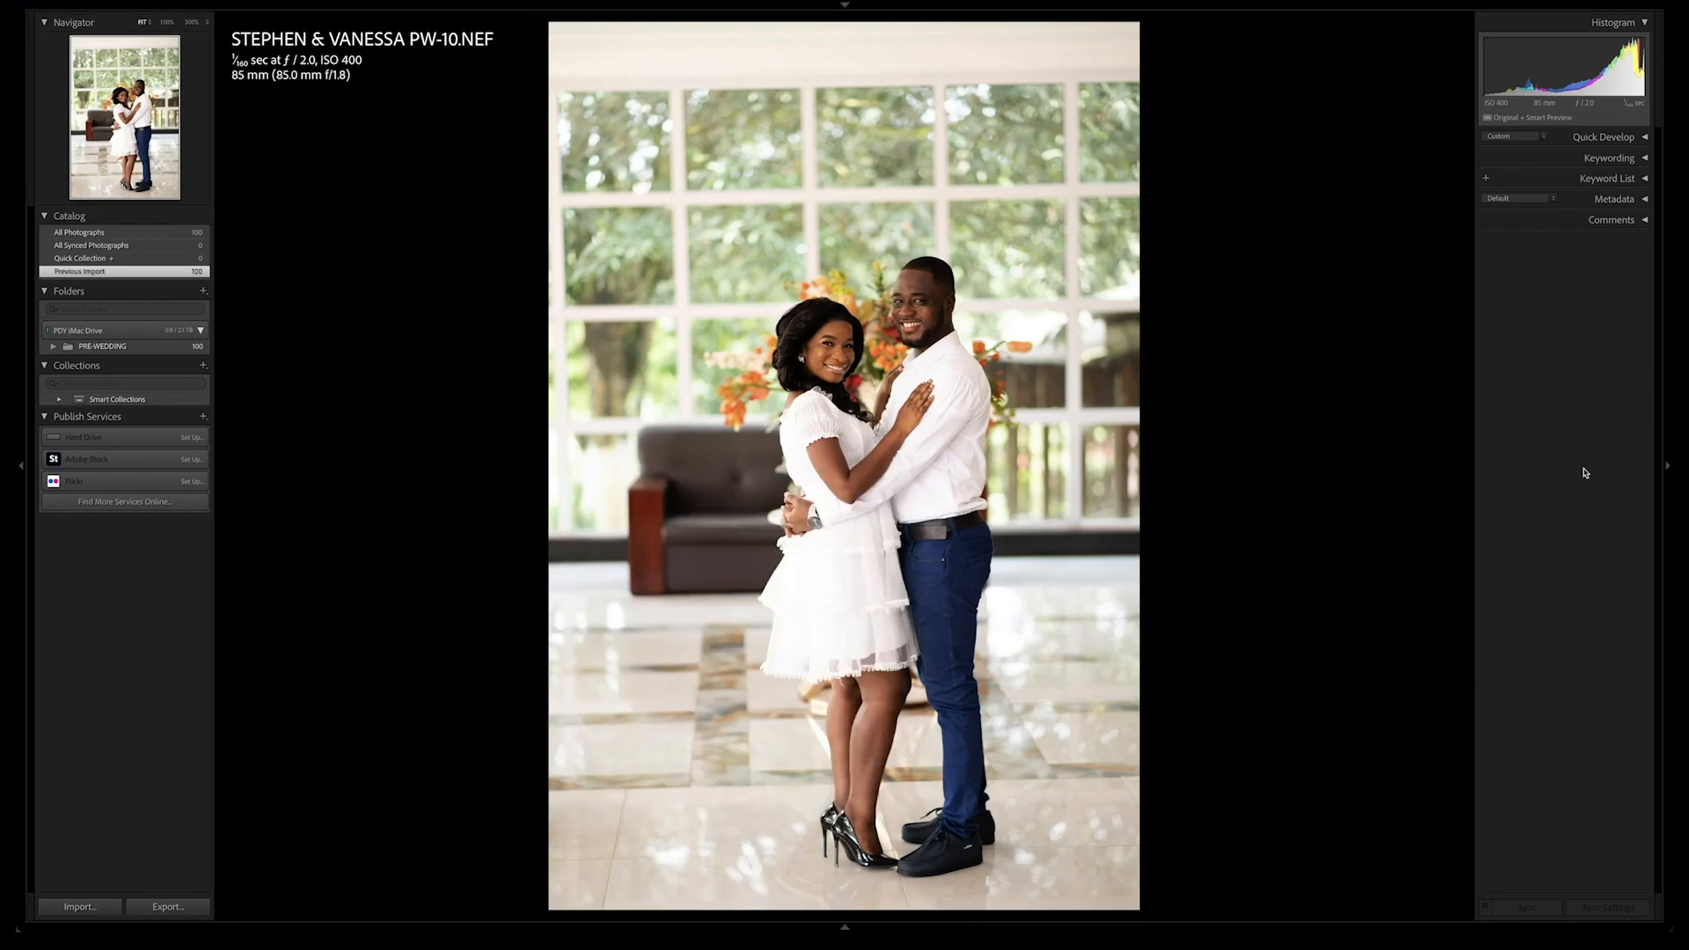
Step: Open the first photo of the set for developing, with the filmstrip shown and the module picker hidden
mouse_move(986, 7)
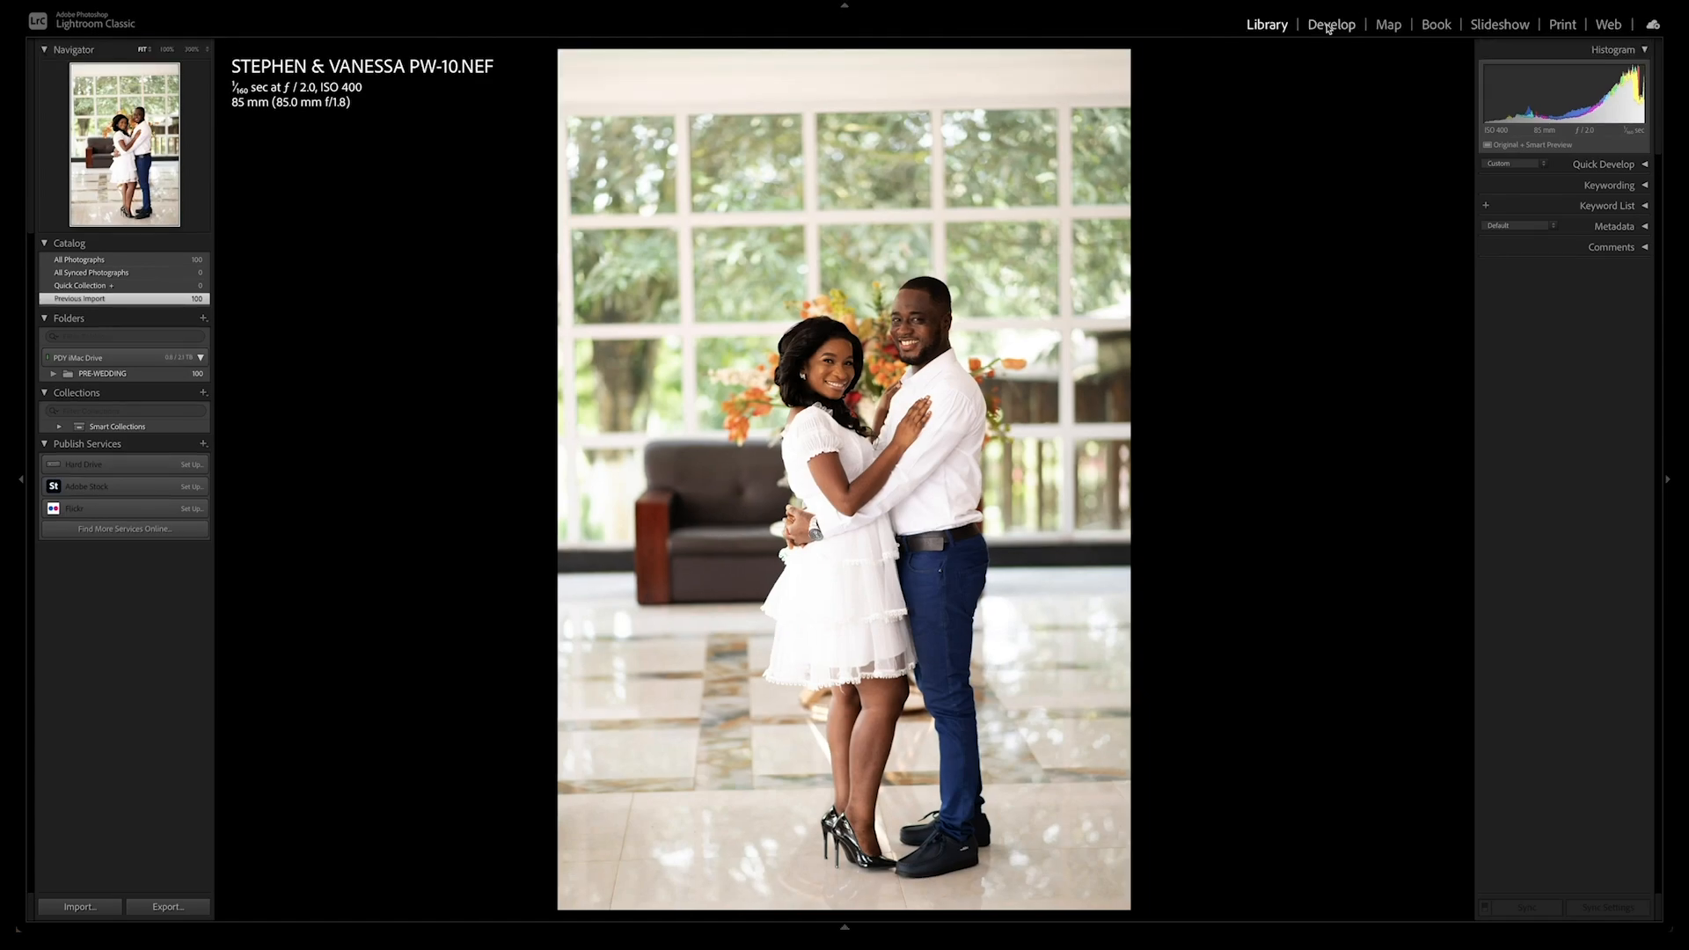
click(1357, 27)
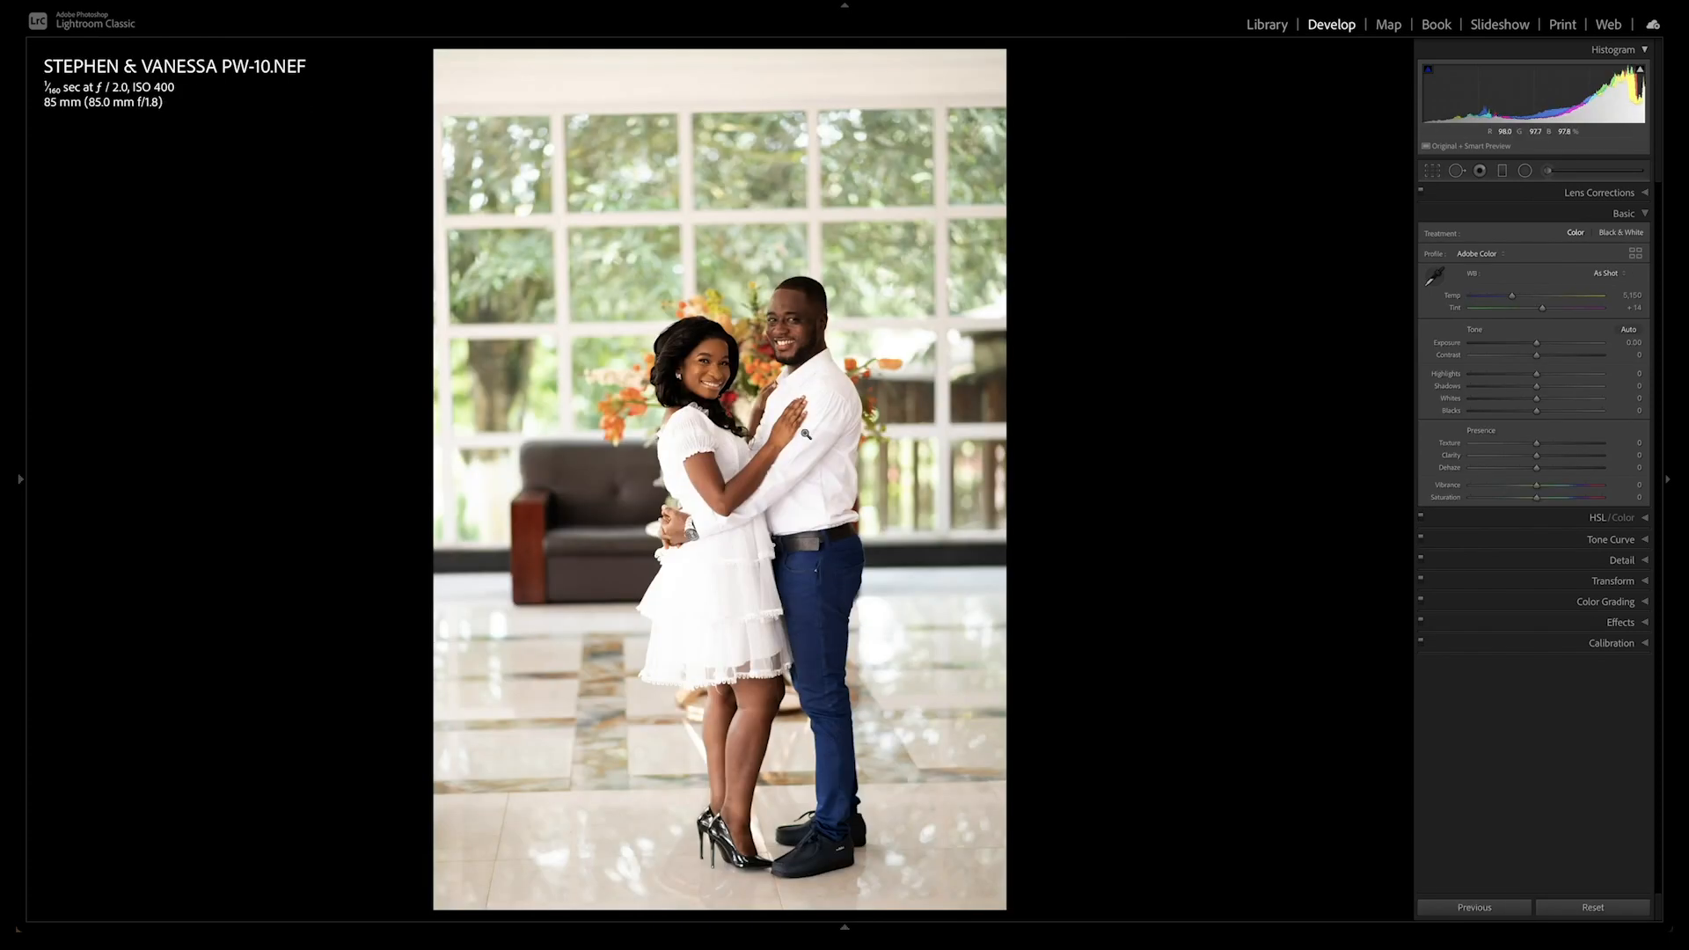
click(844, 926)
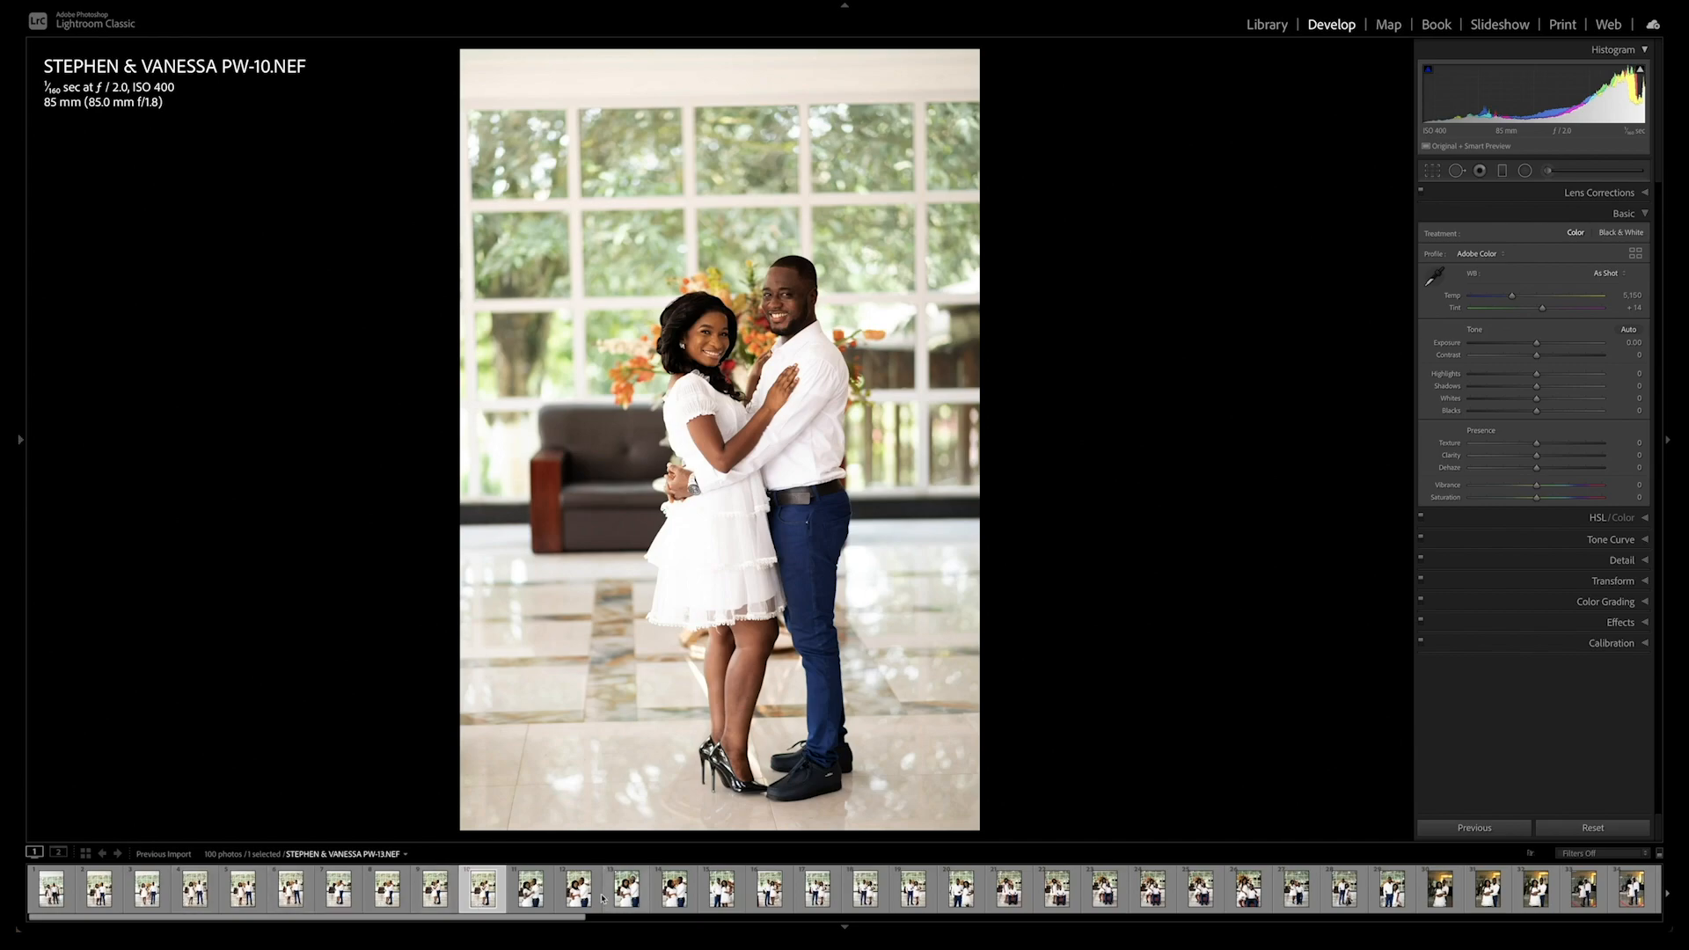
click(52, 884)
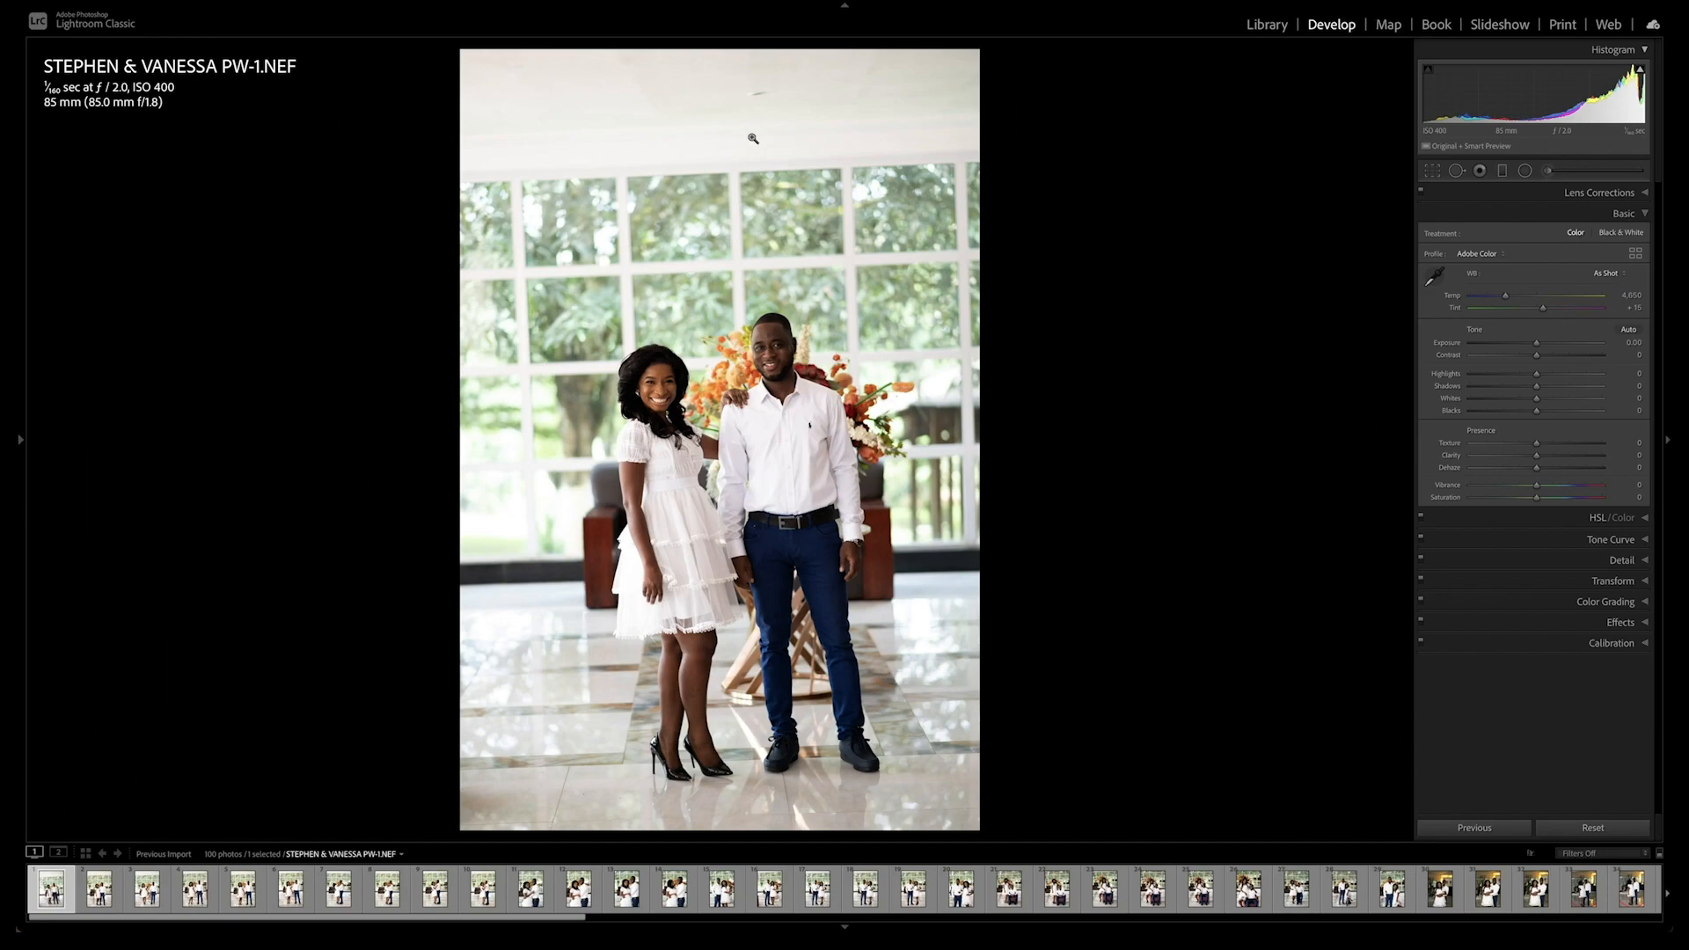
click(845, 8)
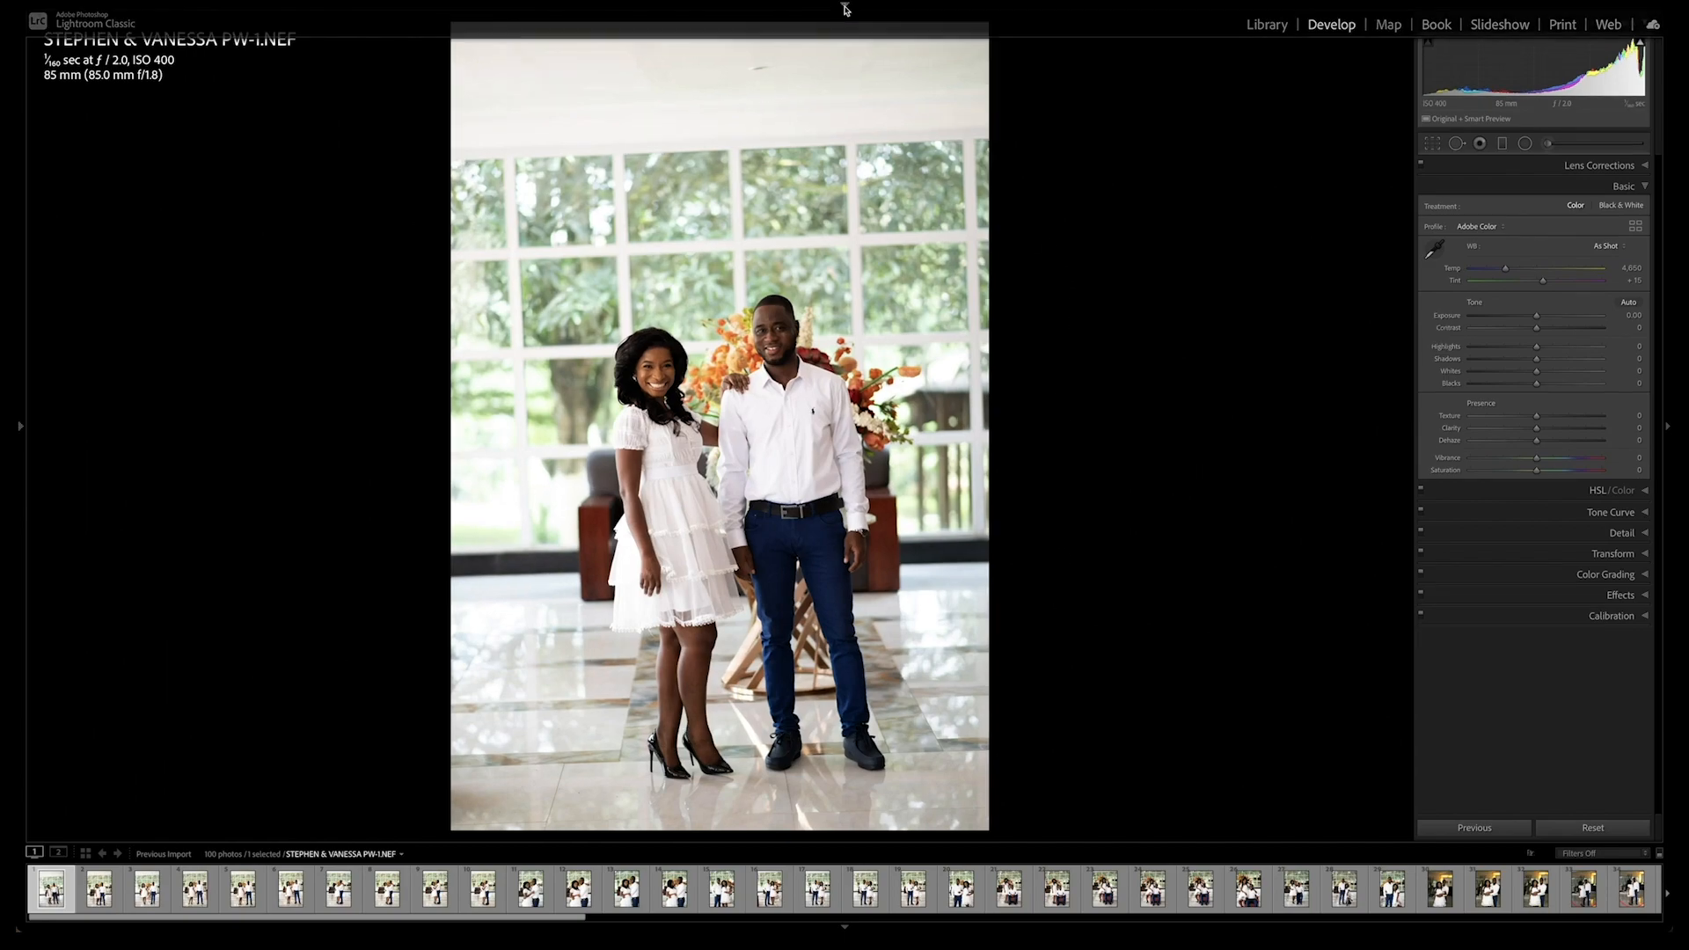
Step: Try the NIKON Z6 Beginner preset on the first photo, inspecting its lens corrections, and reset the photo's develop settings
mouse_move(24, 426)
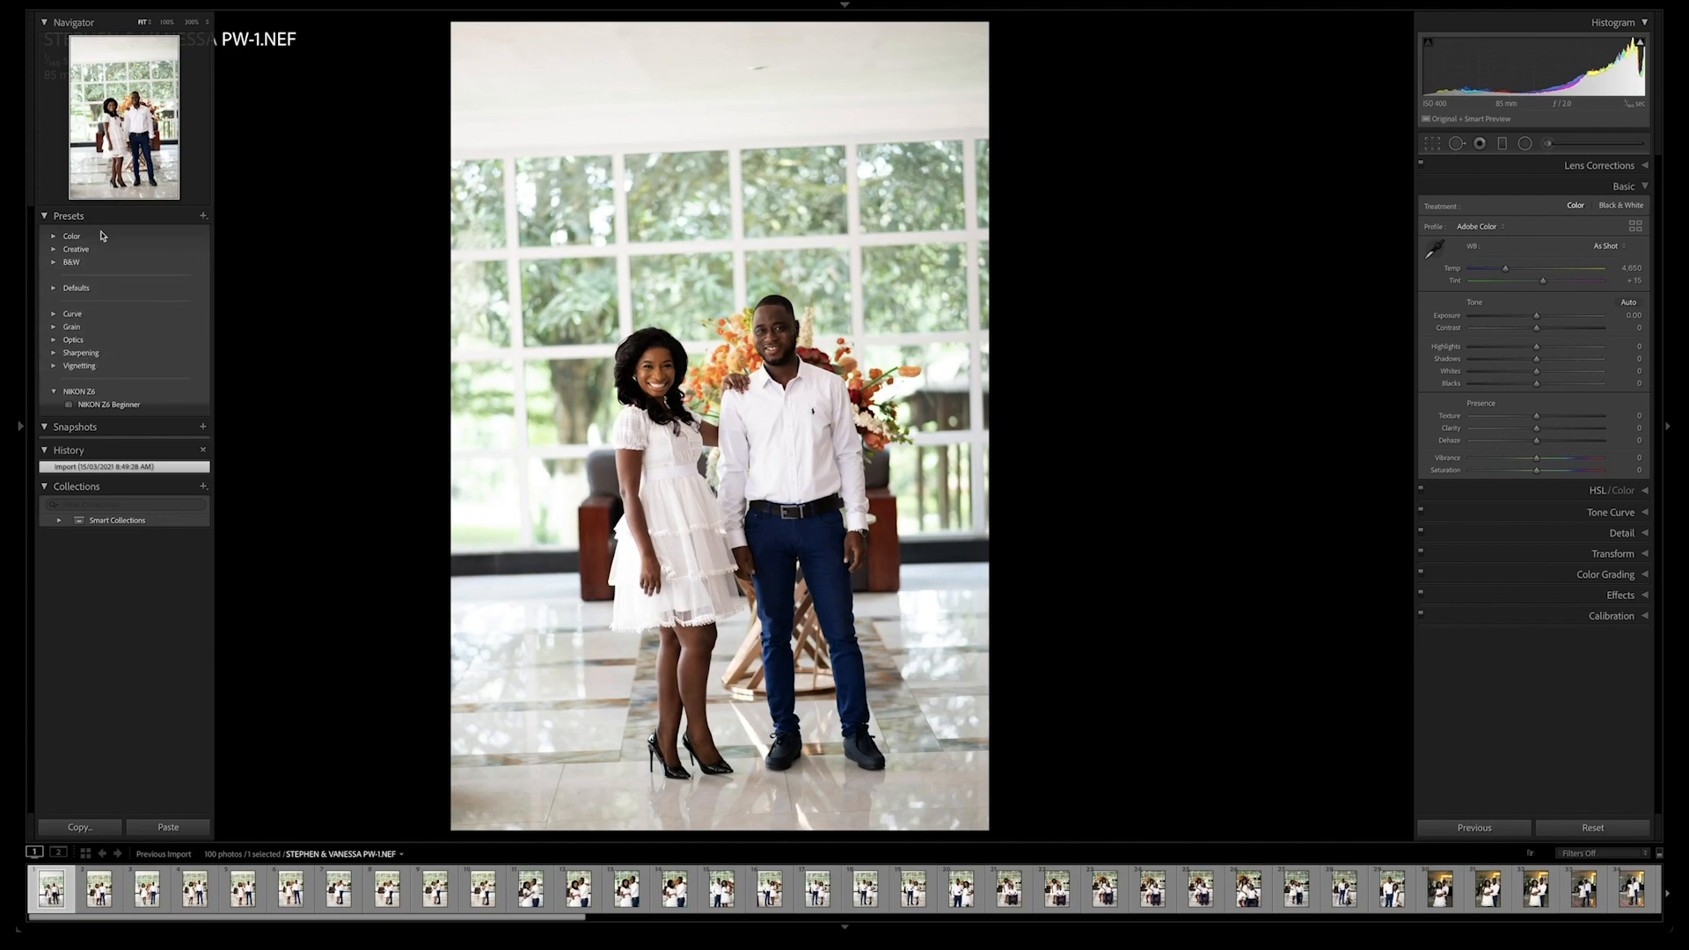
click(97, 406)
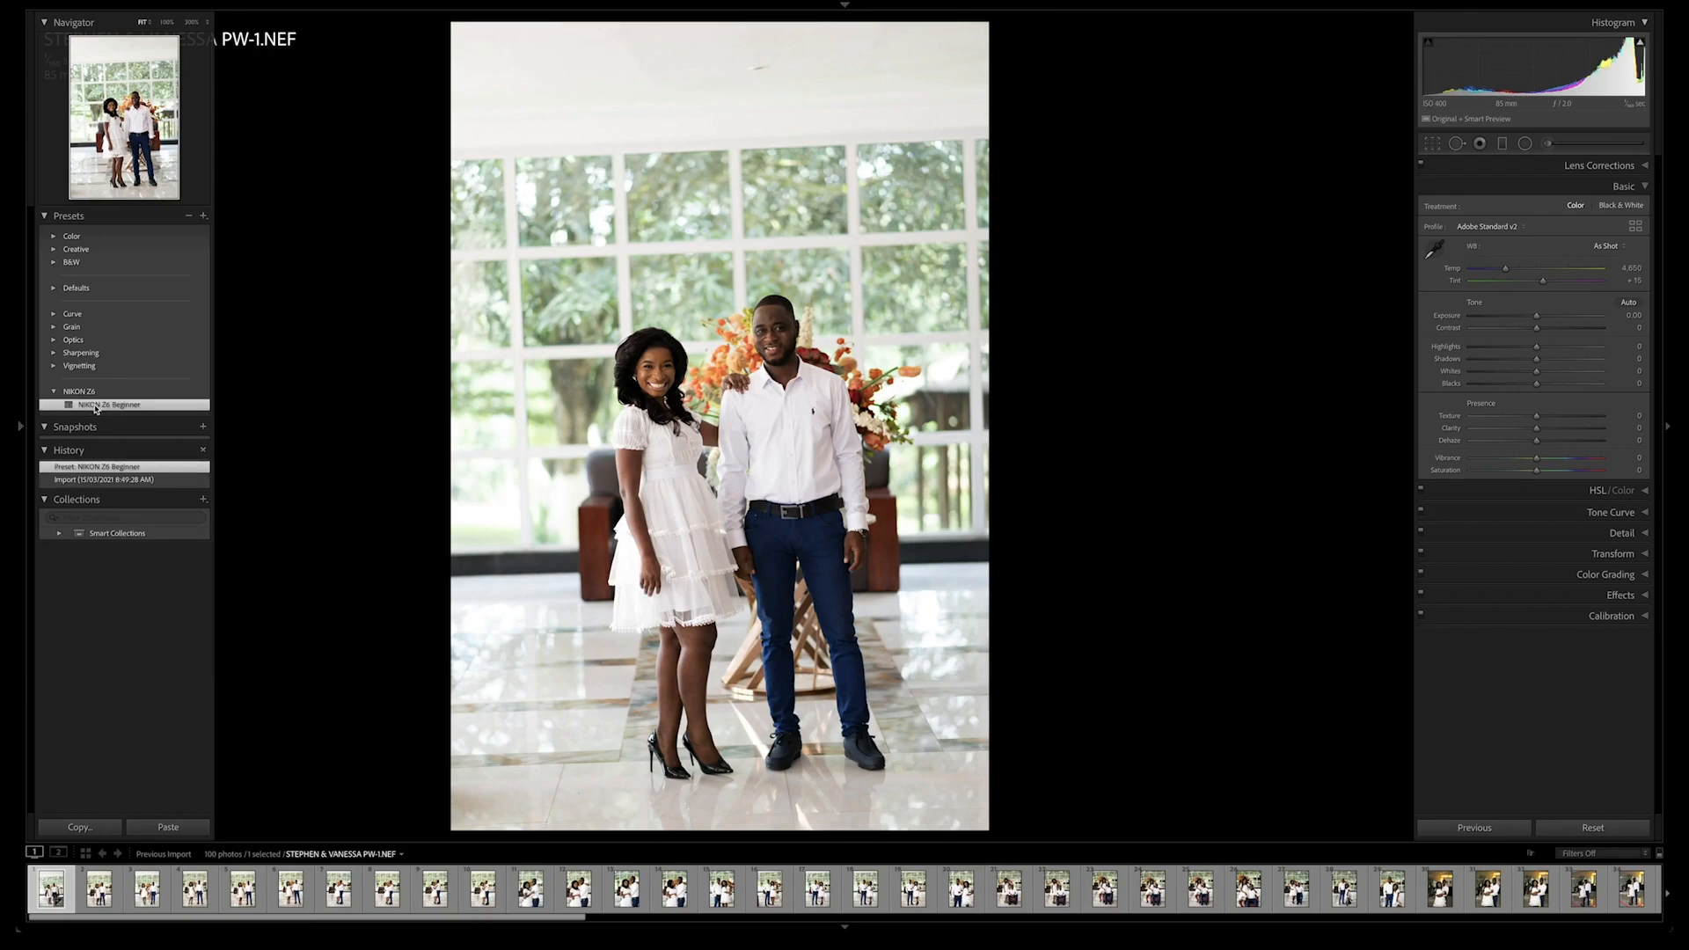
key(F7)
click(1599, 165)
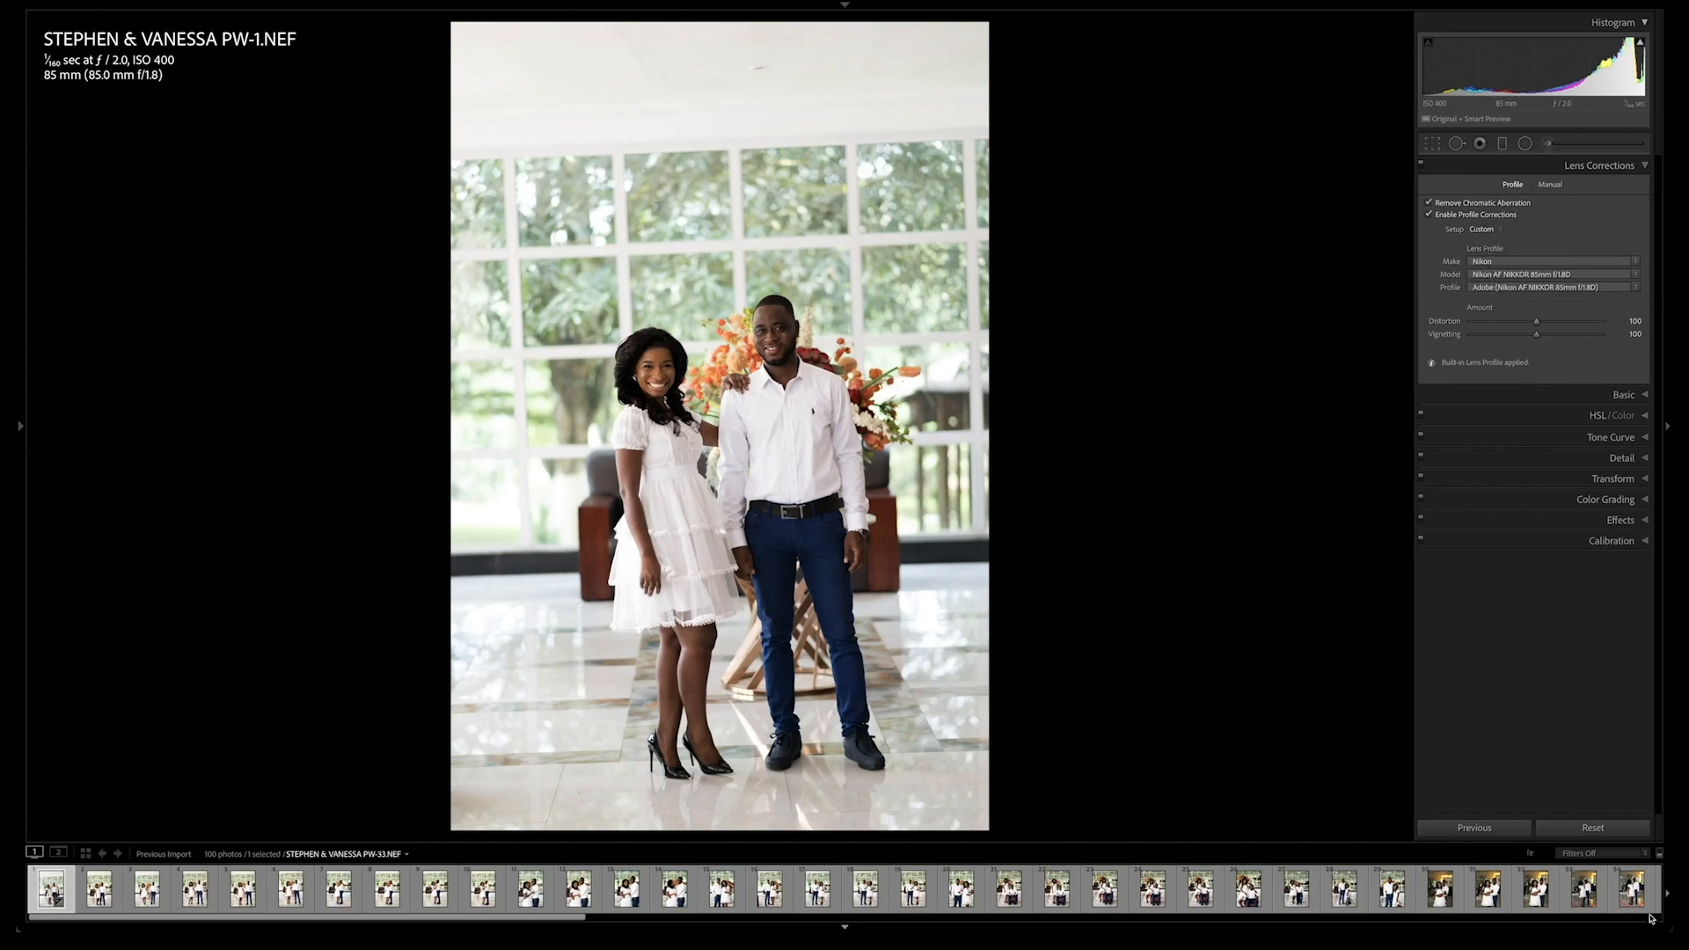
click(1593, 828)
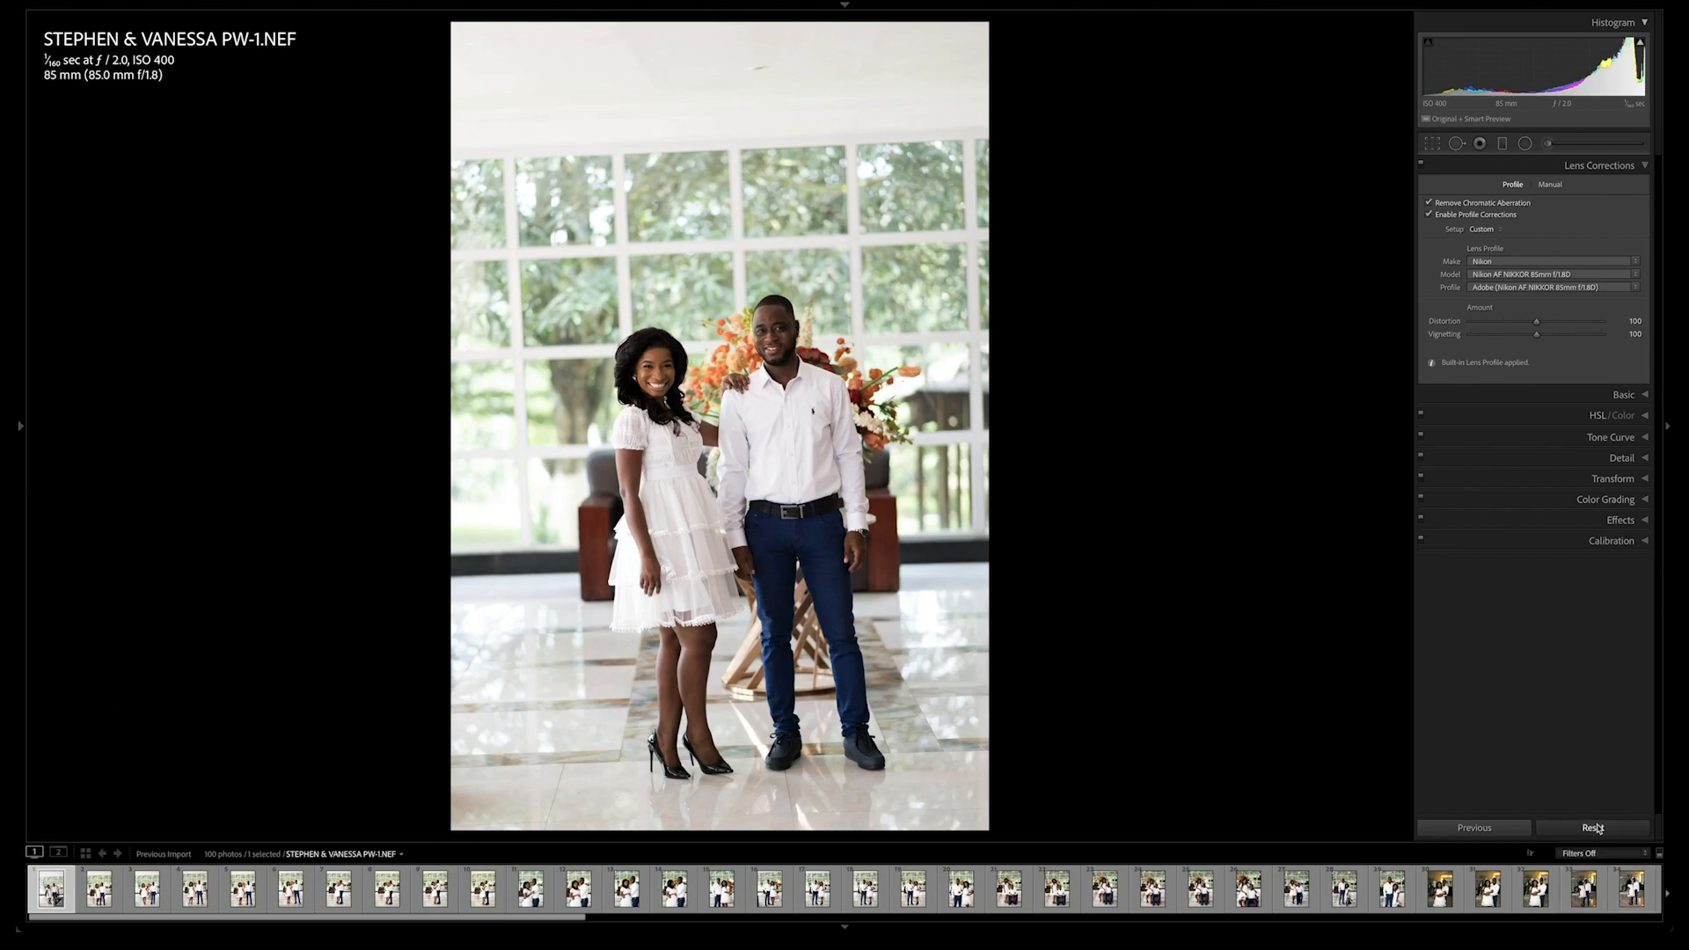
Step: Enable lens profile corrections for the first photo with Nikon as the make, and bring up the Basic adjustments
click(1595, 167)
click(1596, 169)
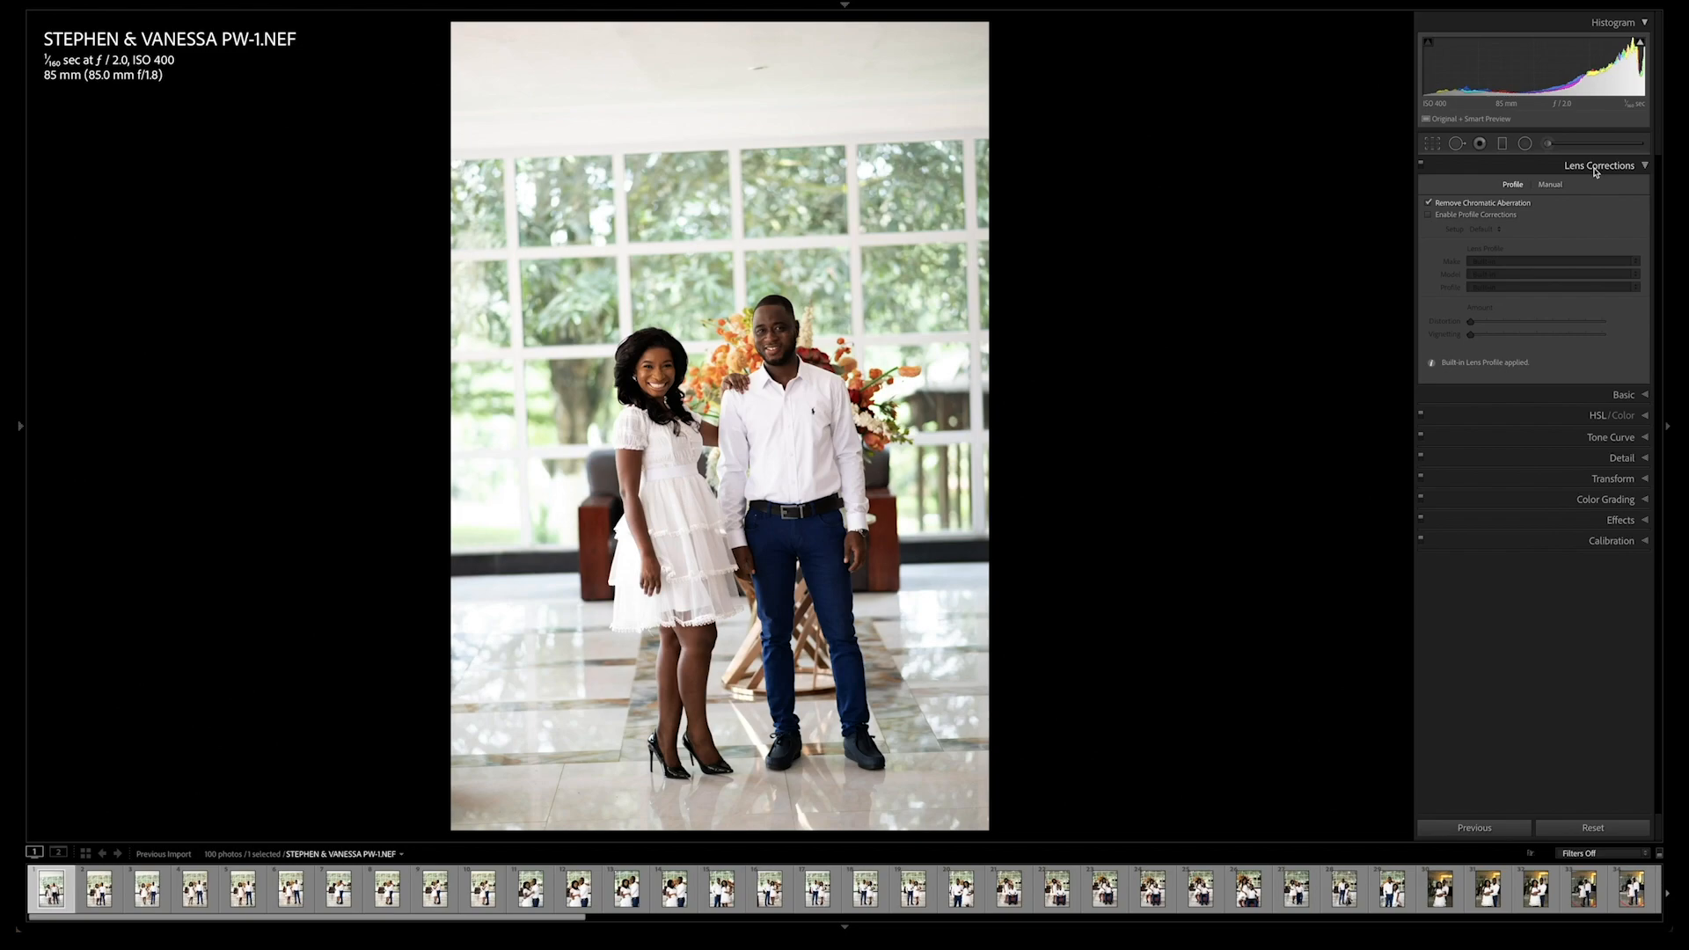
click(1493, 216)
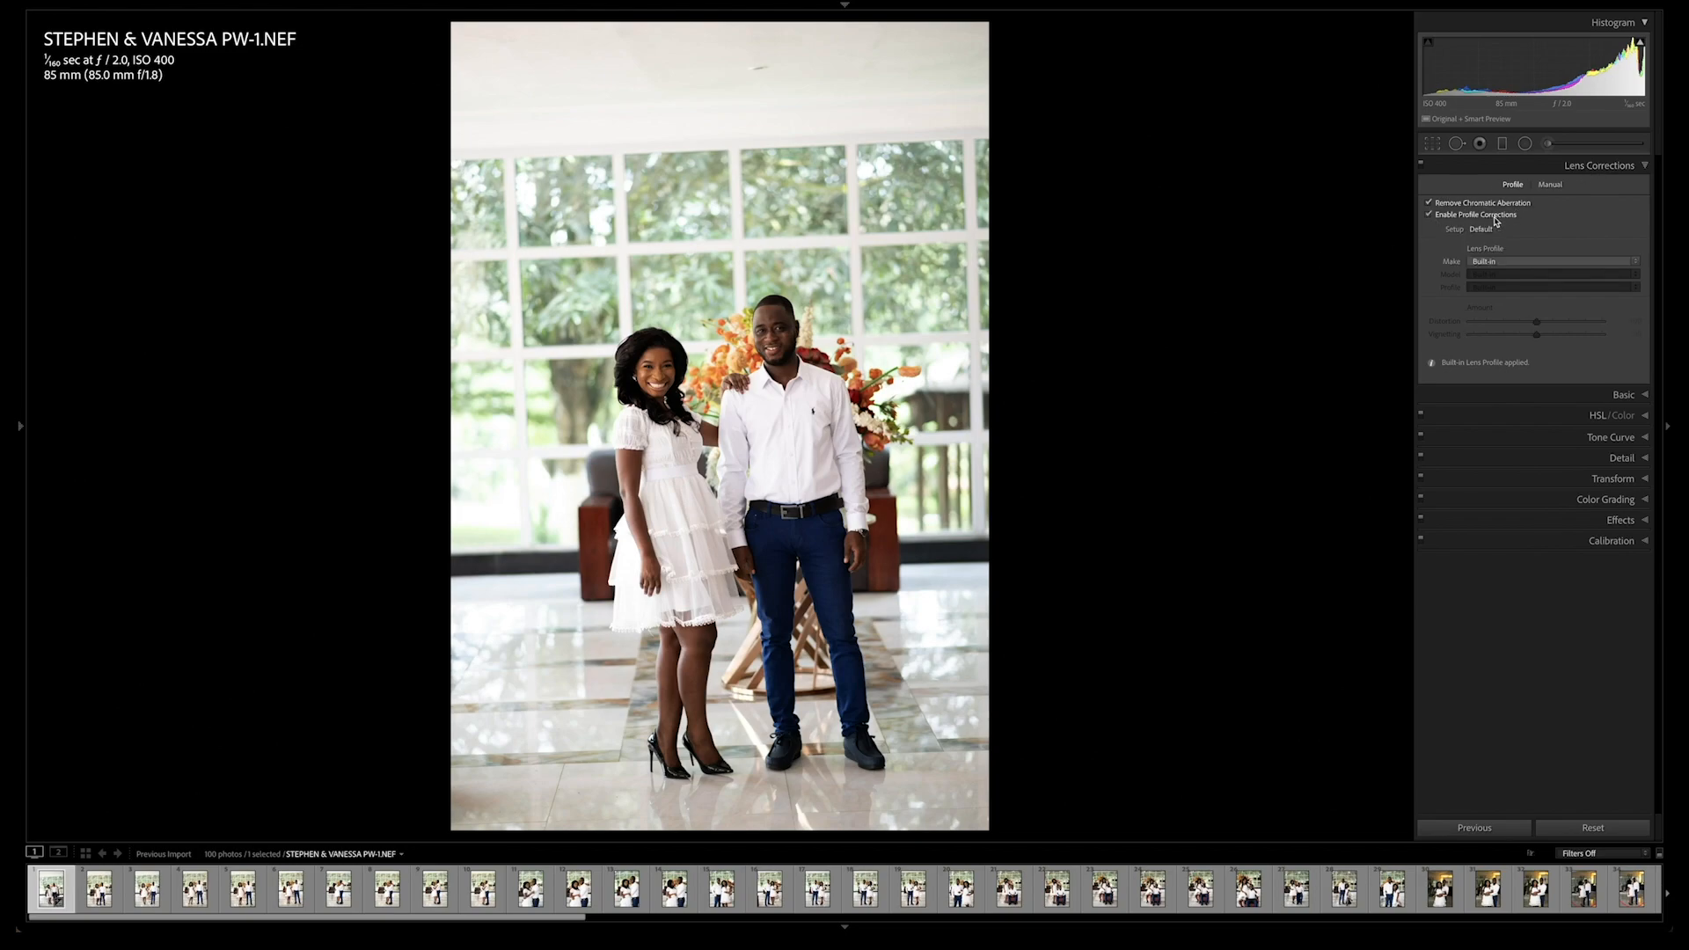
click(1513, 262)
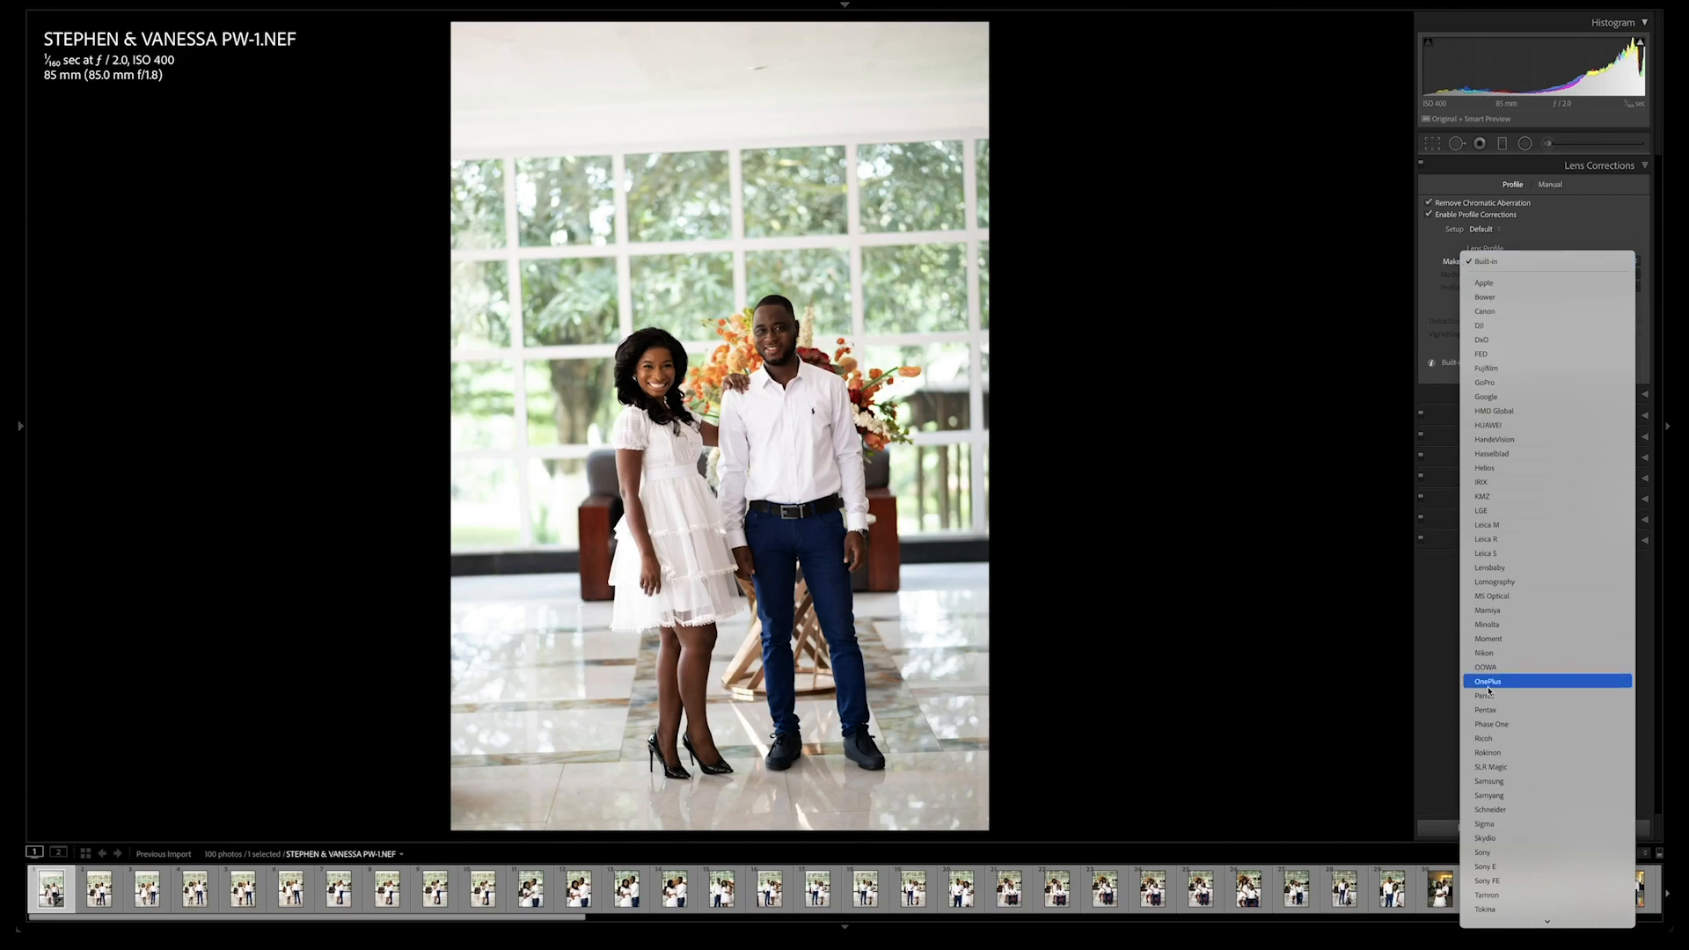
click(1483, 652)
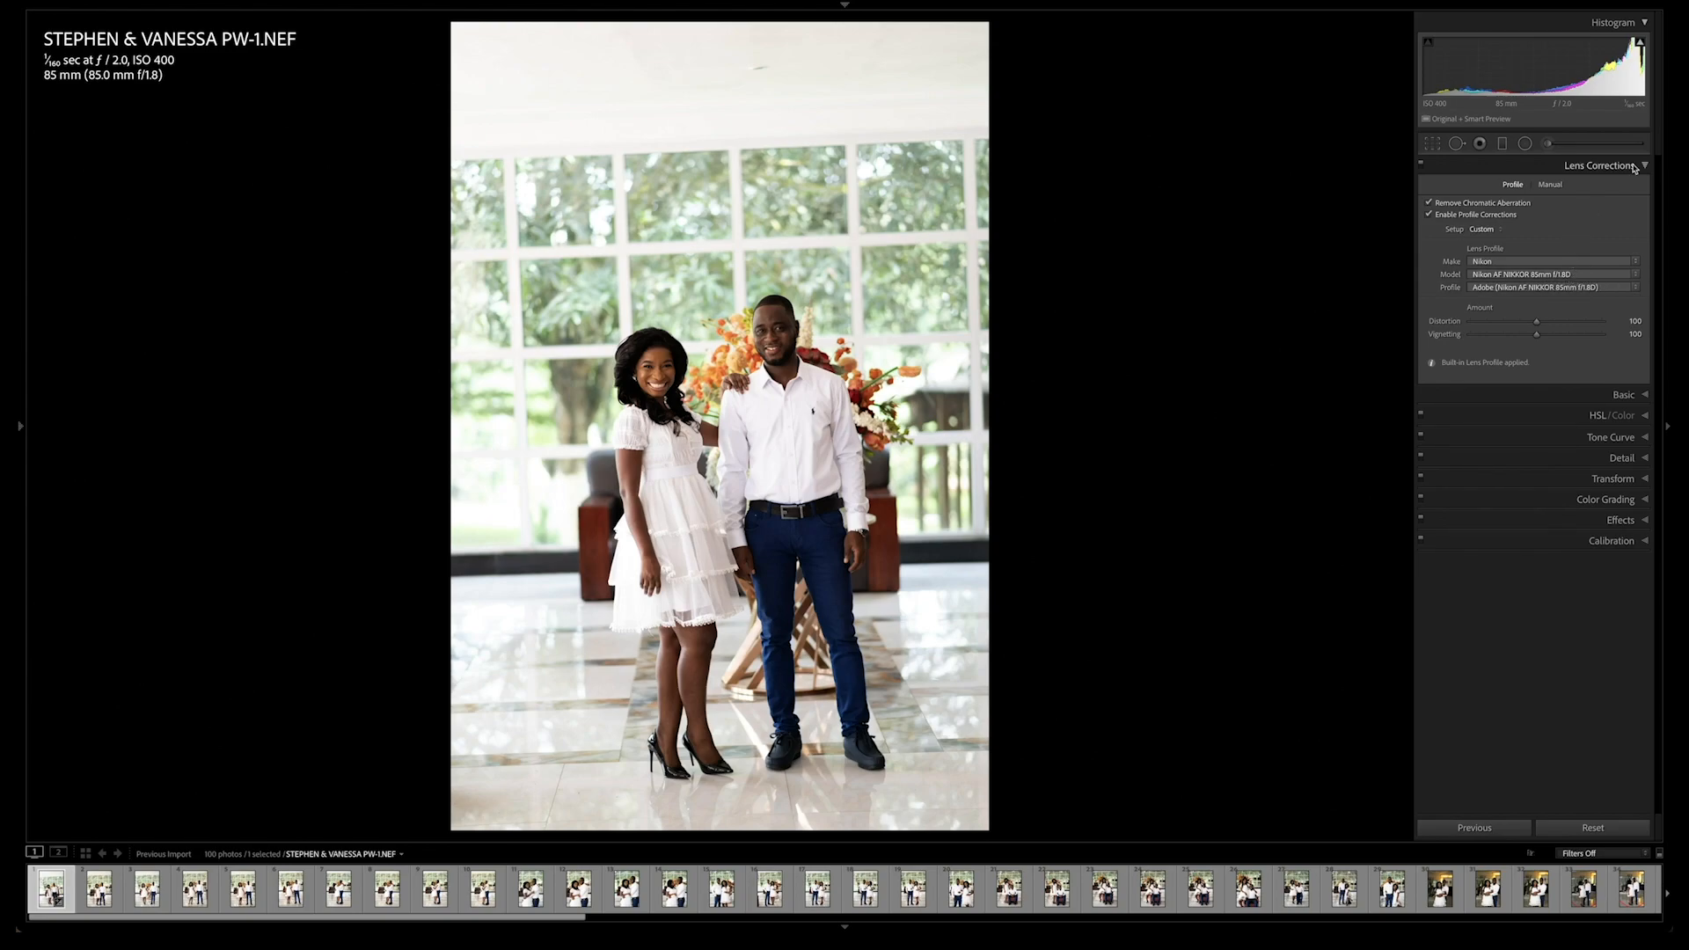
click(1596, 165)
click(1600, 186)
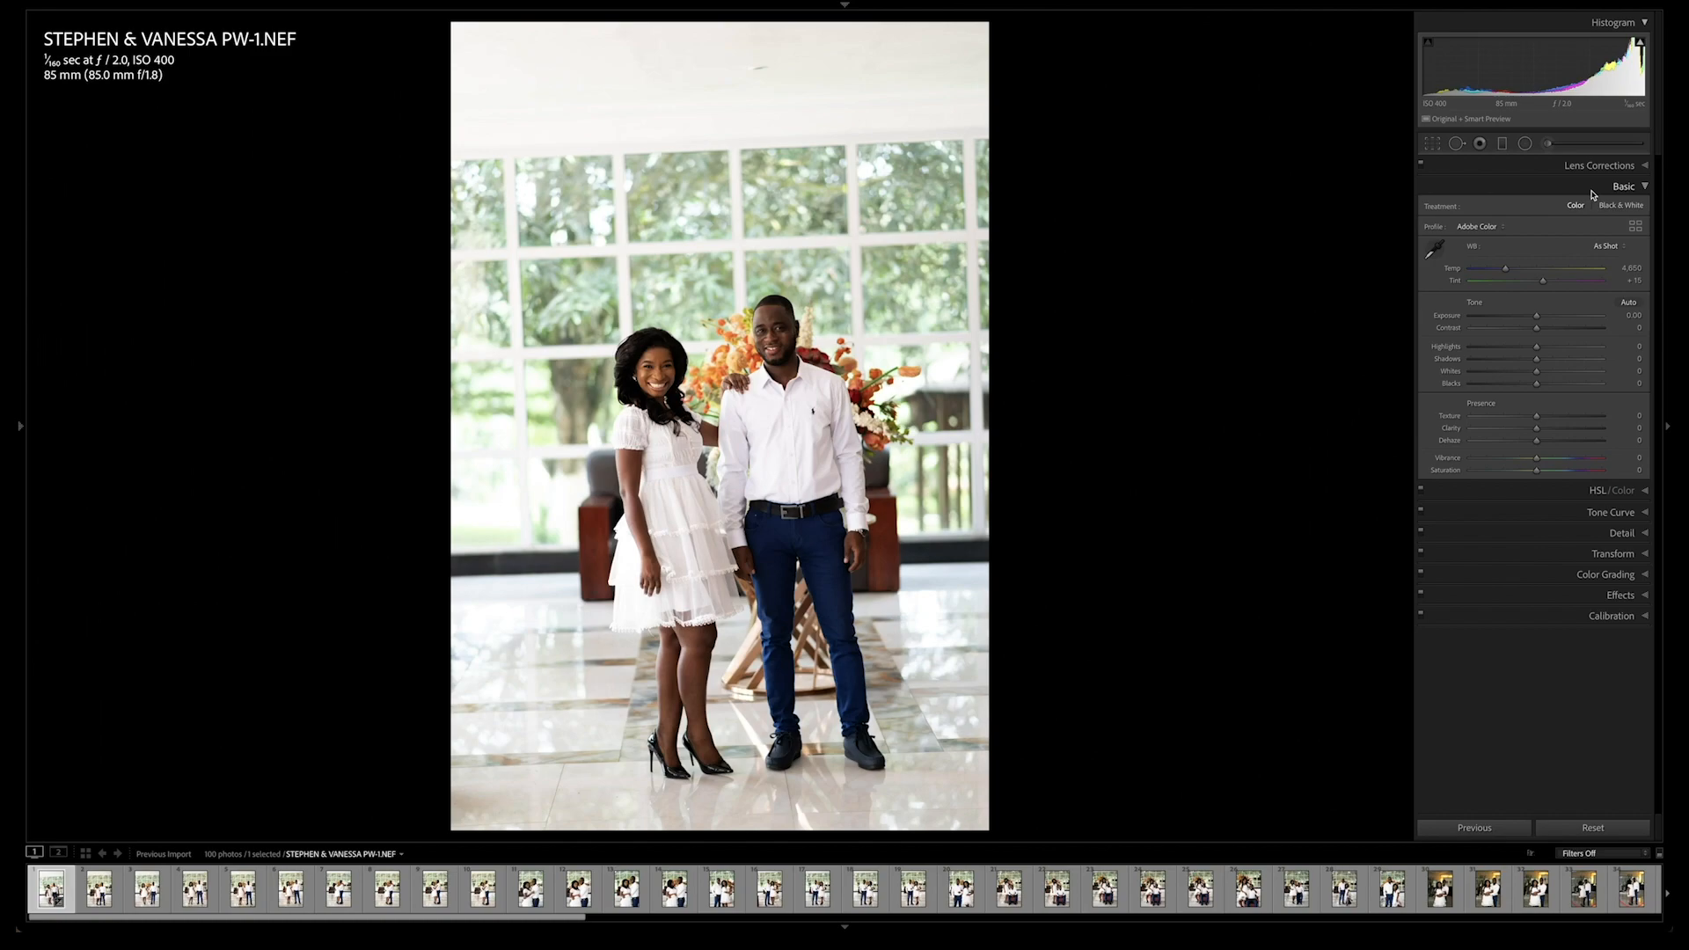
Step: Apply auto tone to the first photo and refine it to exposure +0.24, contrast +3, highlights −67, shadows +50 and blacks −7
click(1629, 301)
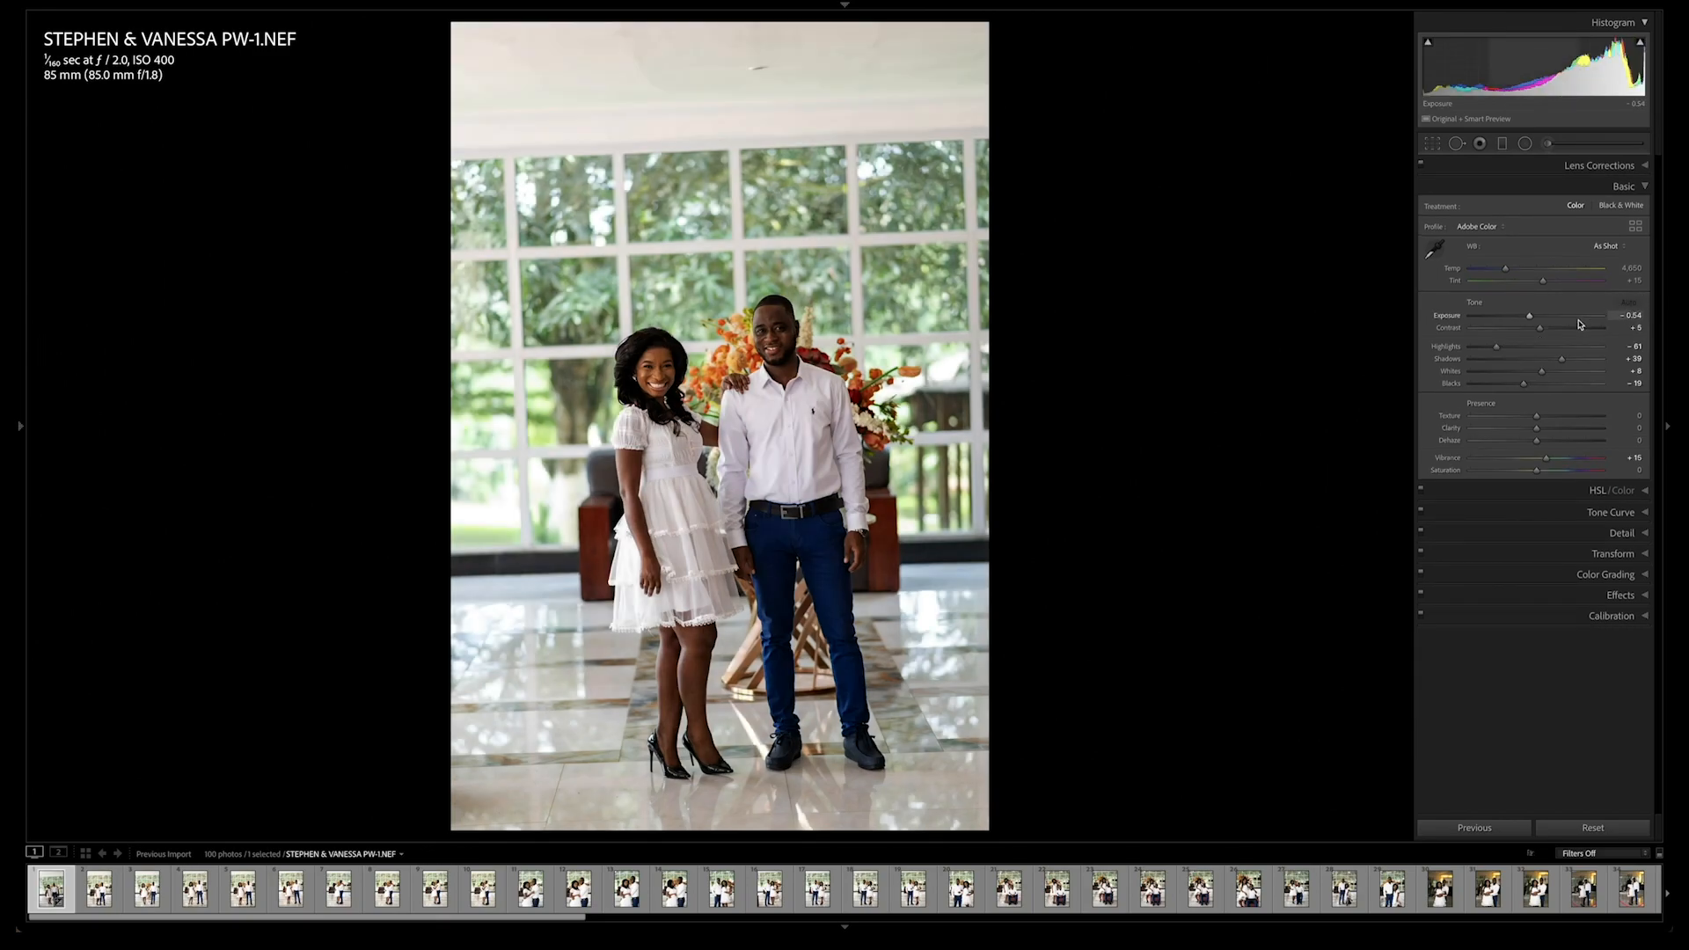
click(1618, 315)
text(0.15)
key(Return)
drag(1625, 315, 1633, 315)
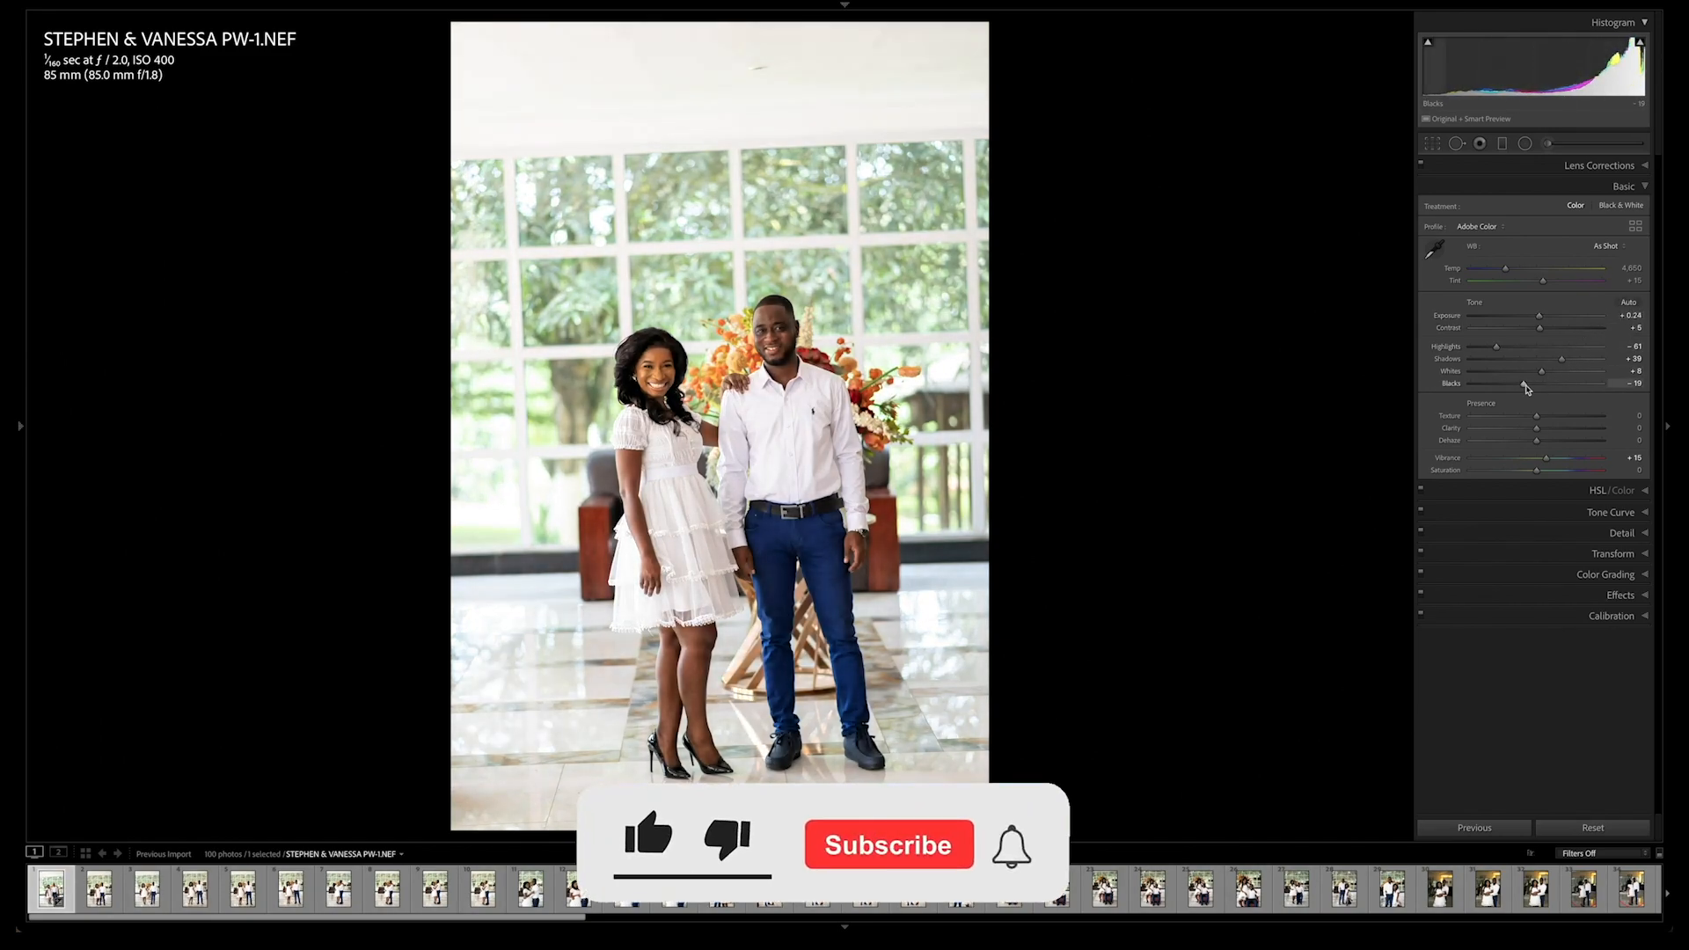
drag(1522, 384, 1536, 331)
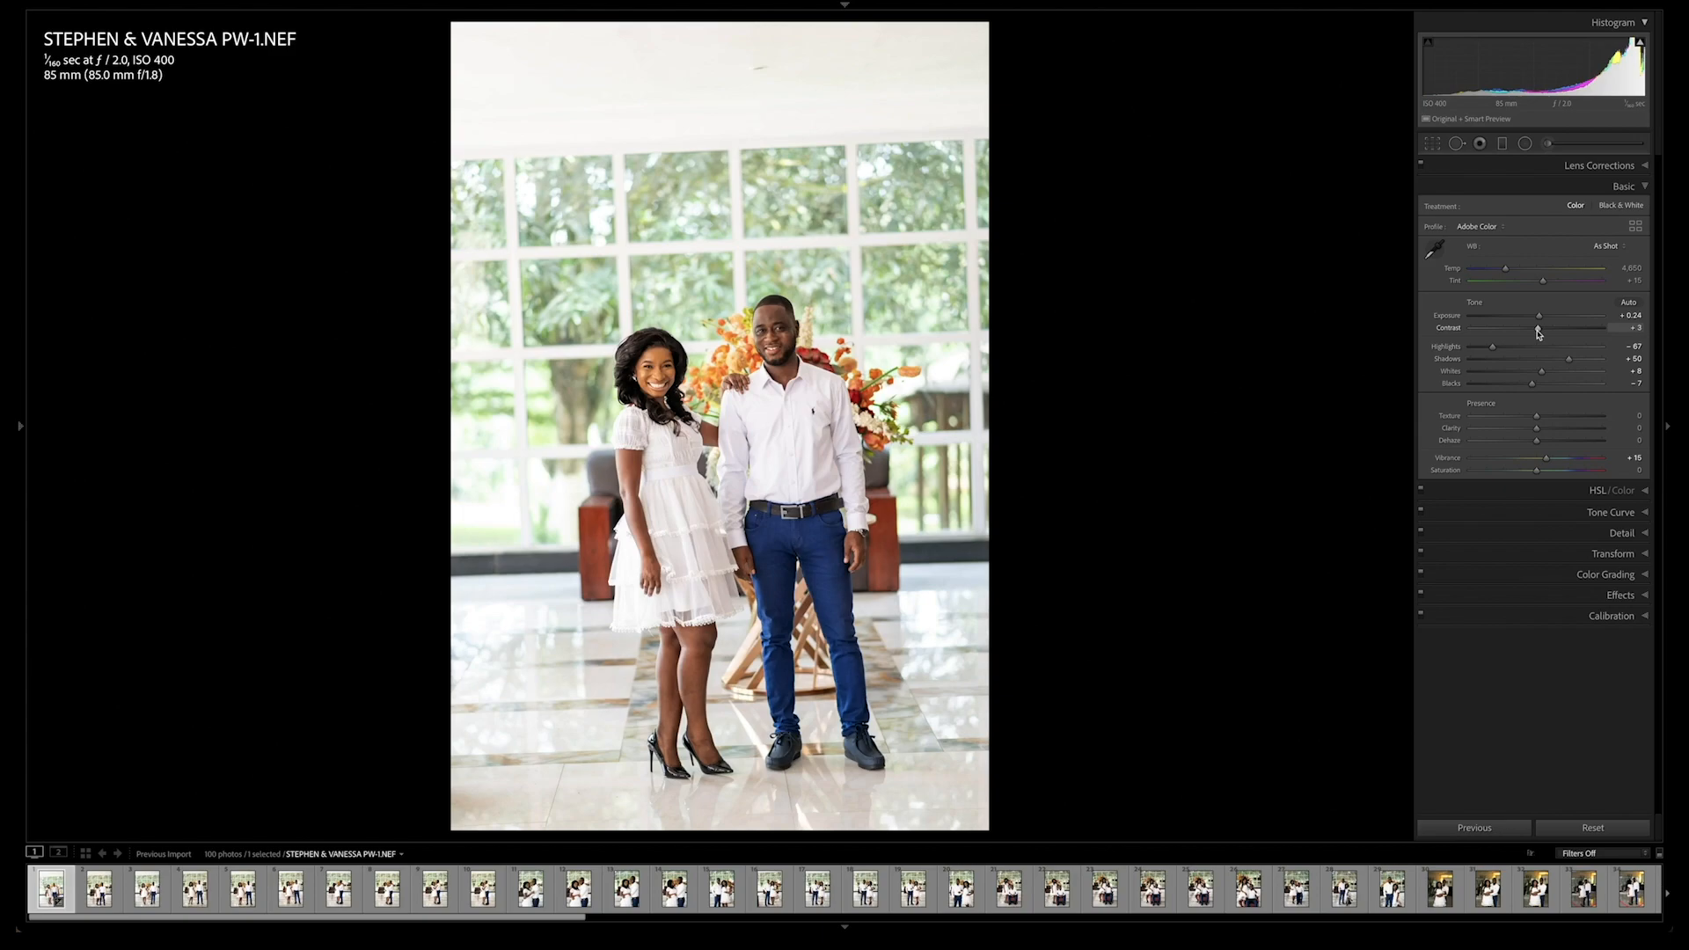
Step: Compare the first photo's before and after versions several times to judge the tonal adjustments
key(backslash)
key(backslash)
key(backslash)
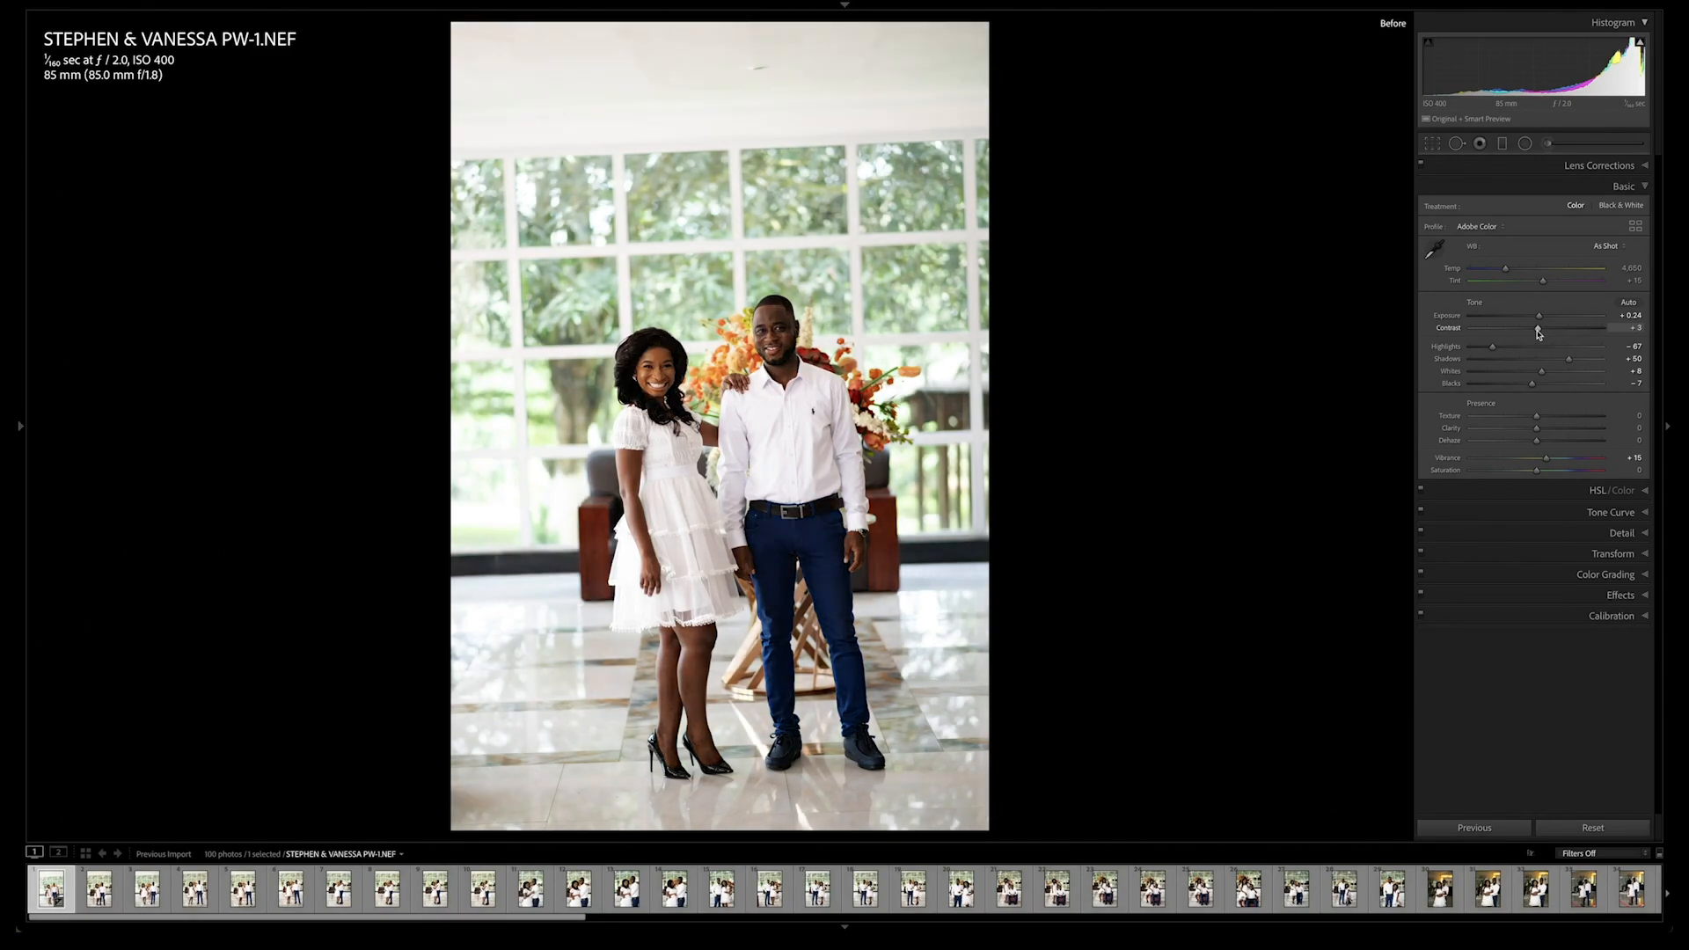
key(backslash)
key(backslash)
key(backslash)
key(backslash)
key(backslash)
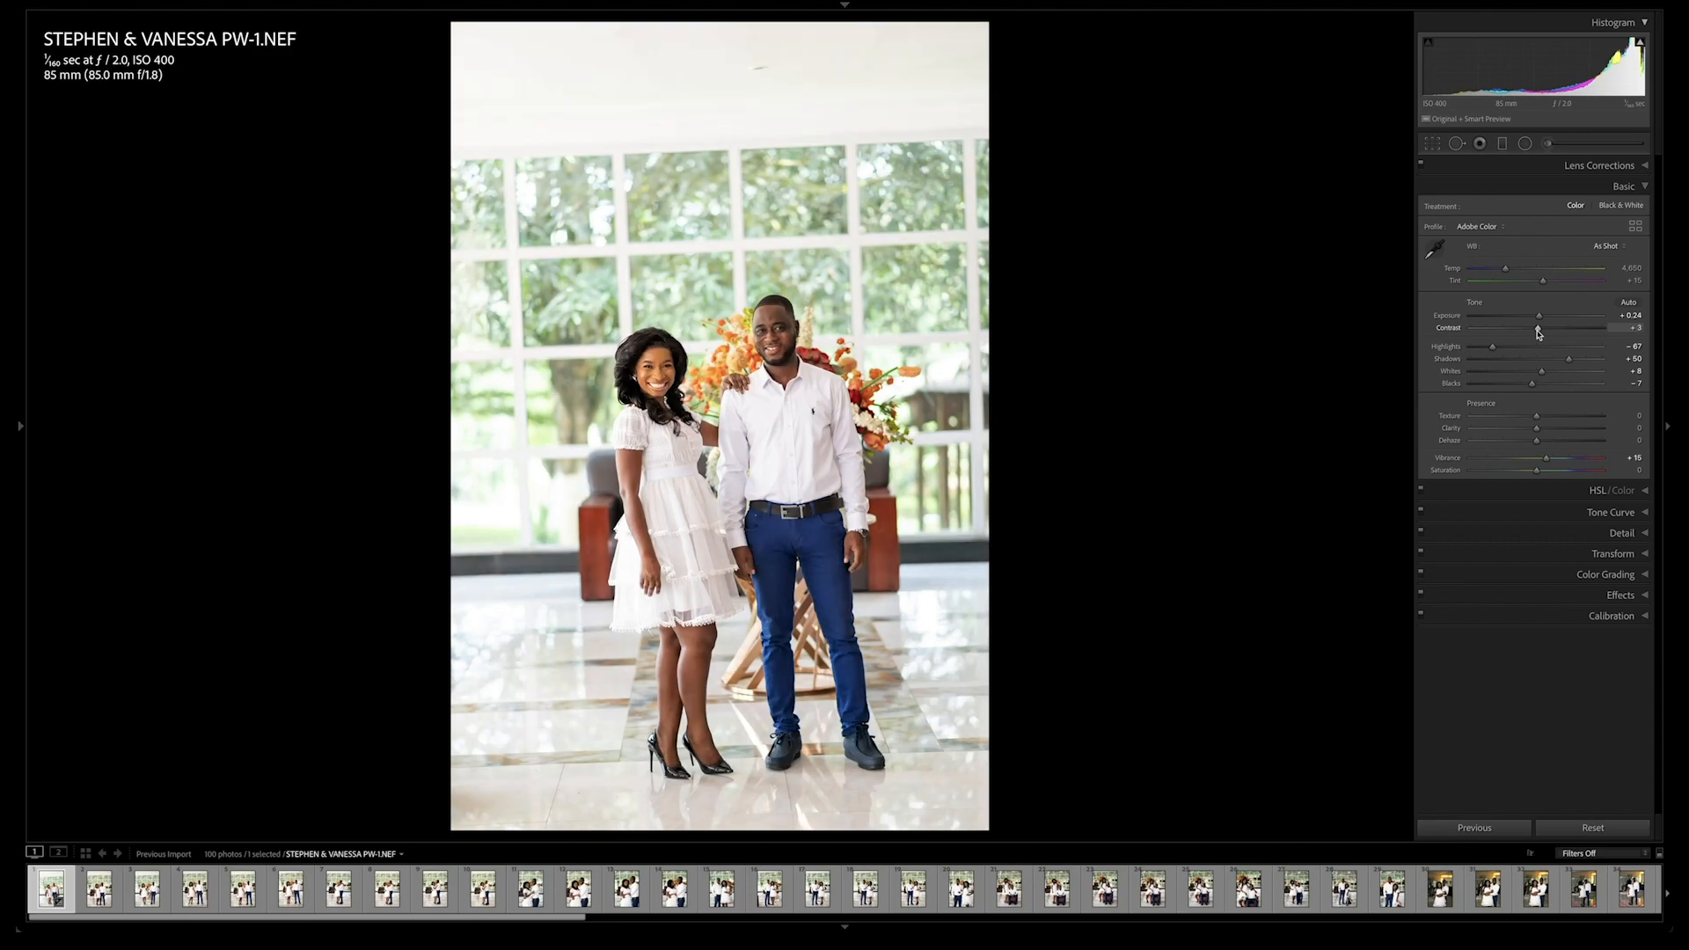
Step: Refine the first photo's contrast to +8, highlights to −68 and vibrance to +26, with temperature 4,347 and tint +19
drag(1538, 330, 1536, 335)
drag(1545, 459, 1553, 463)
drag(1509, 275, 1544, 281)
drag(1504, 271, 1503, 273)
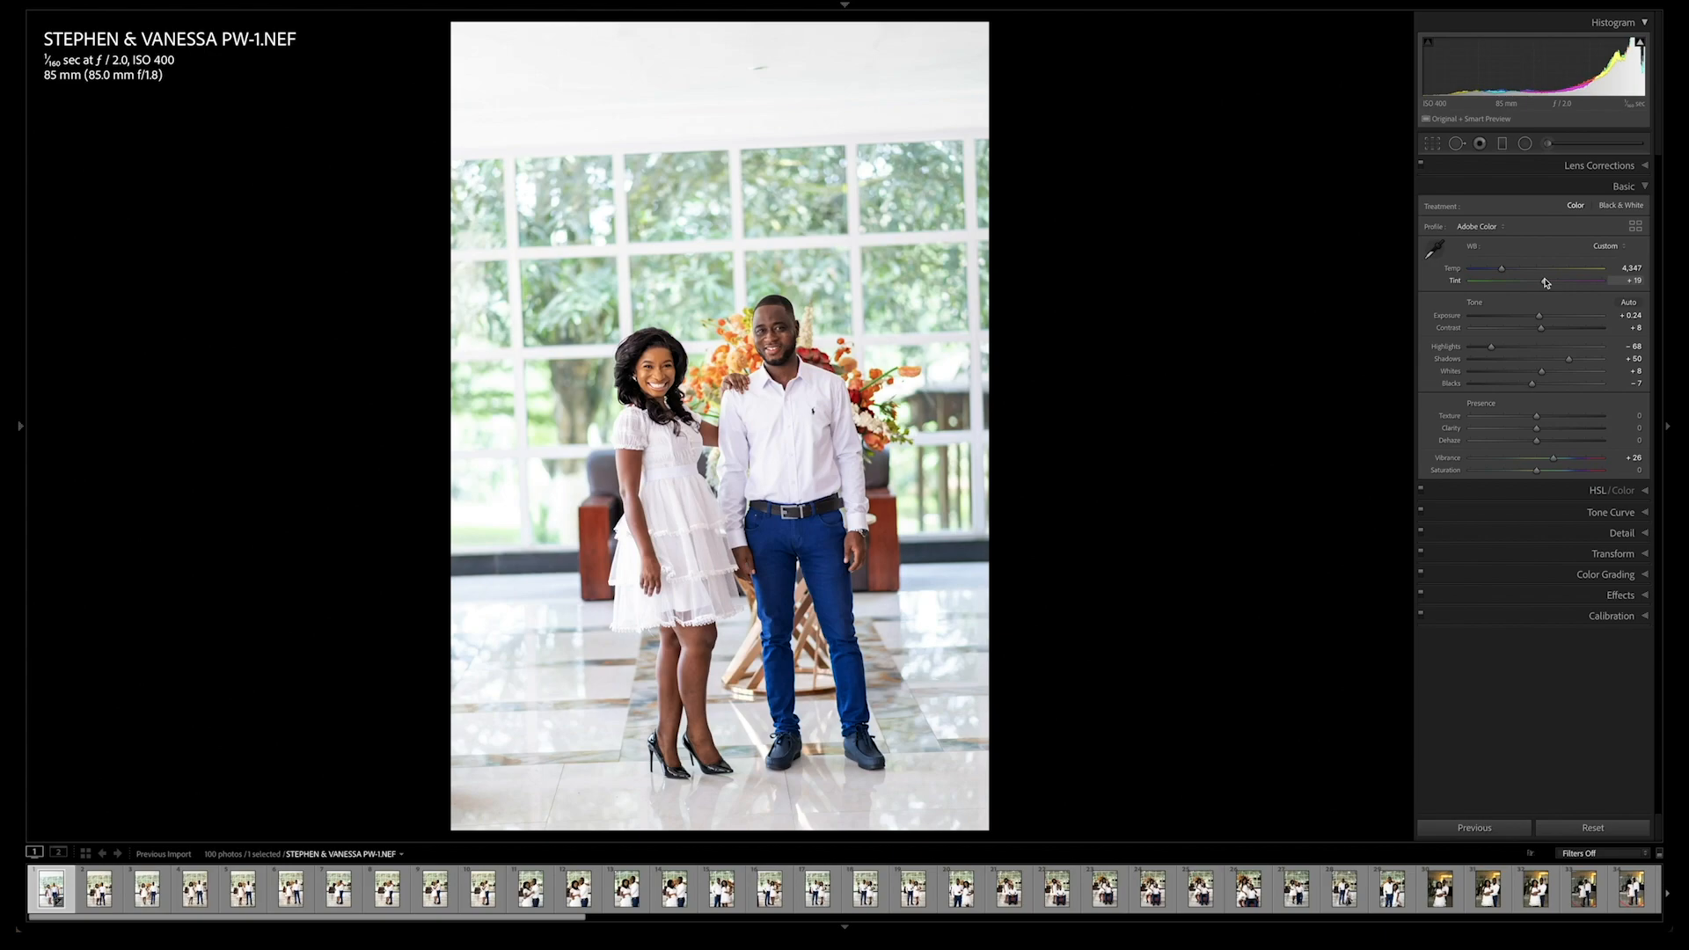
Step: Apply the Auto Upright correction to the first photo, checking it against the original and up close on the couple
click(1612, 553)
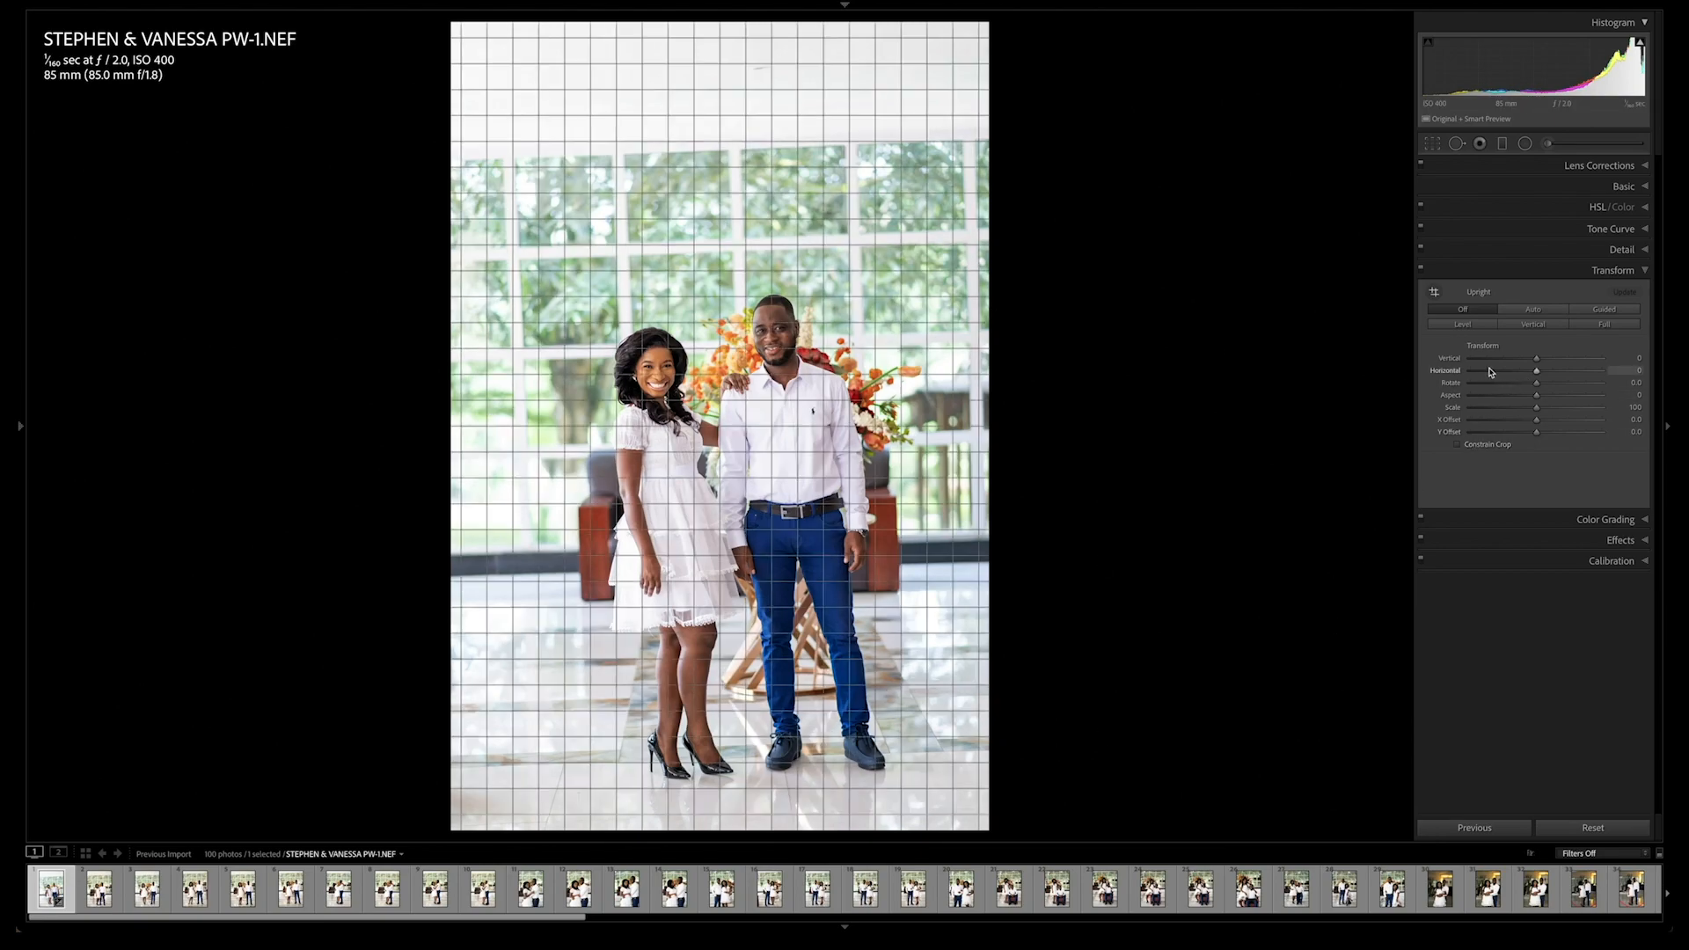
click(1539, 312)
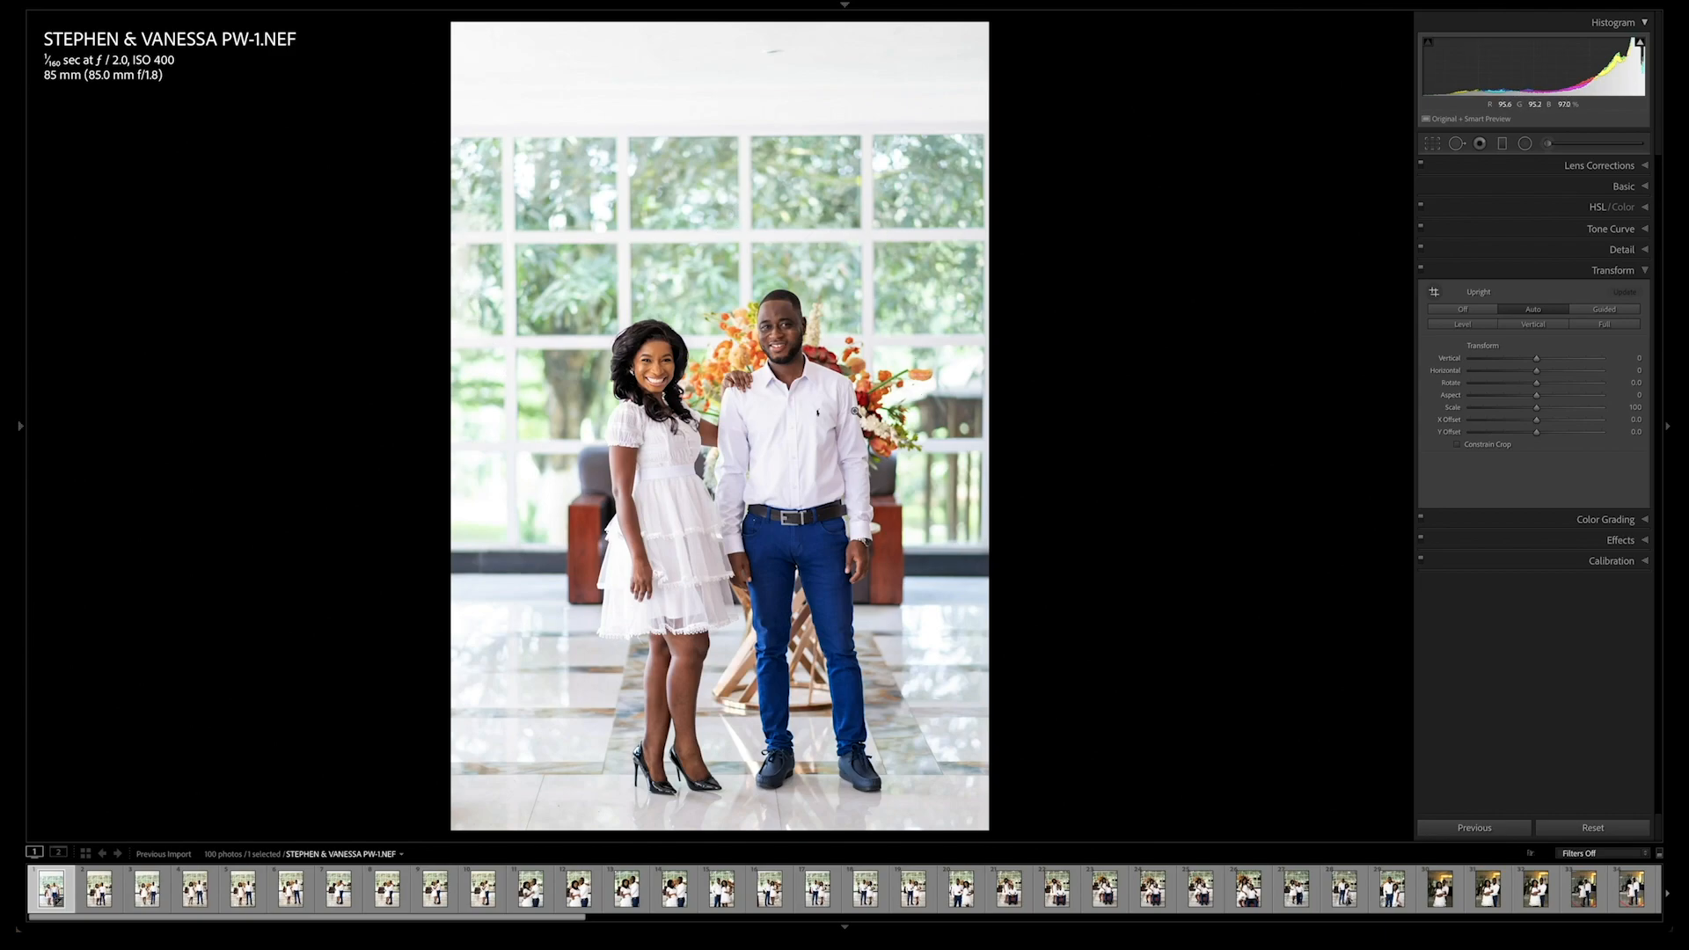
key(backslash)
key(backslash)
key(backslash)
click(671, 352)
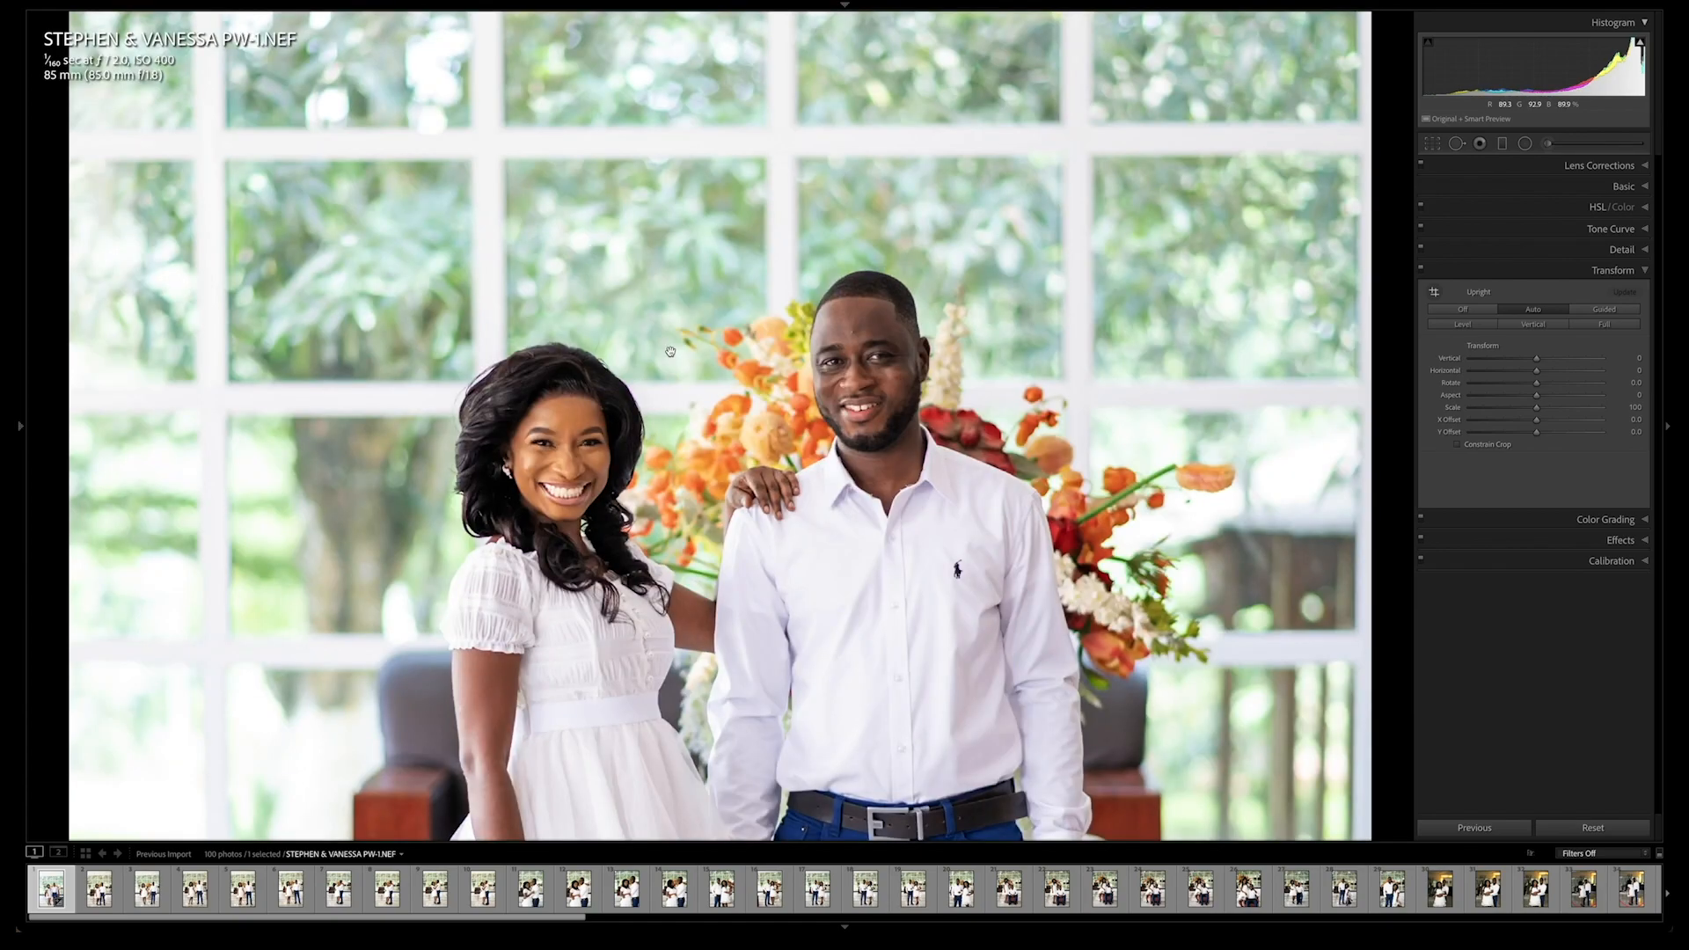
click(670, 352)
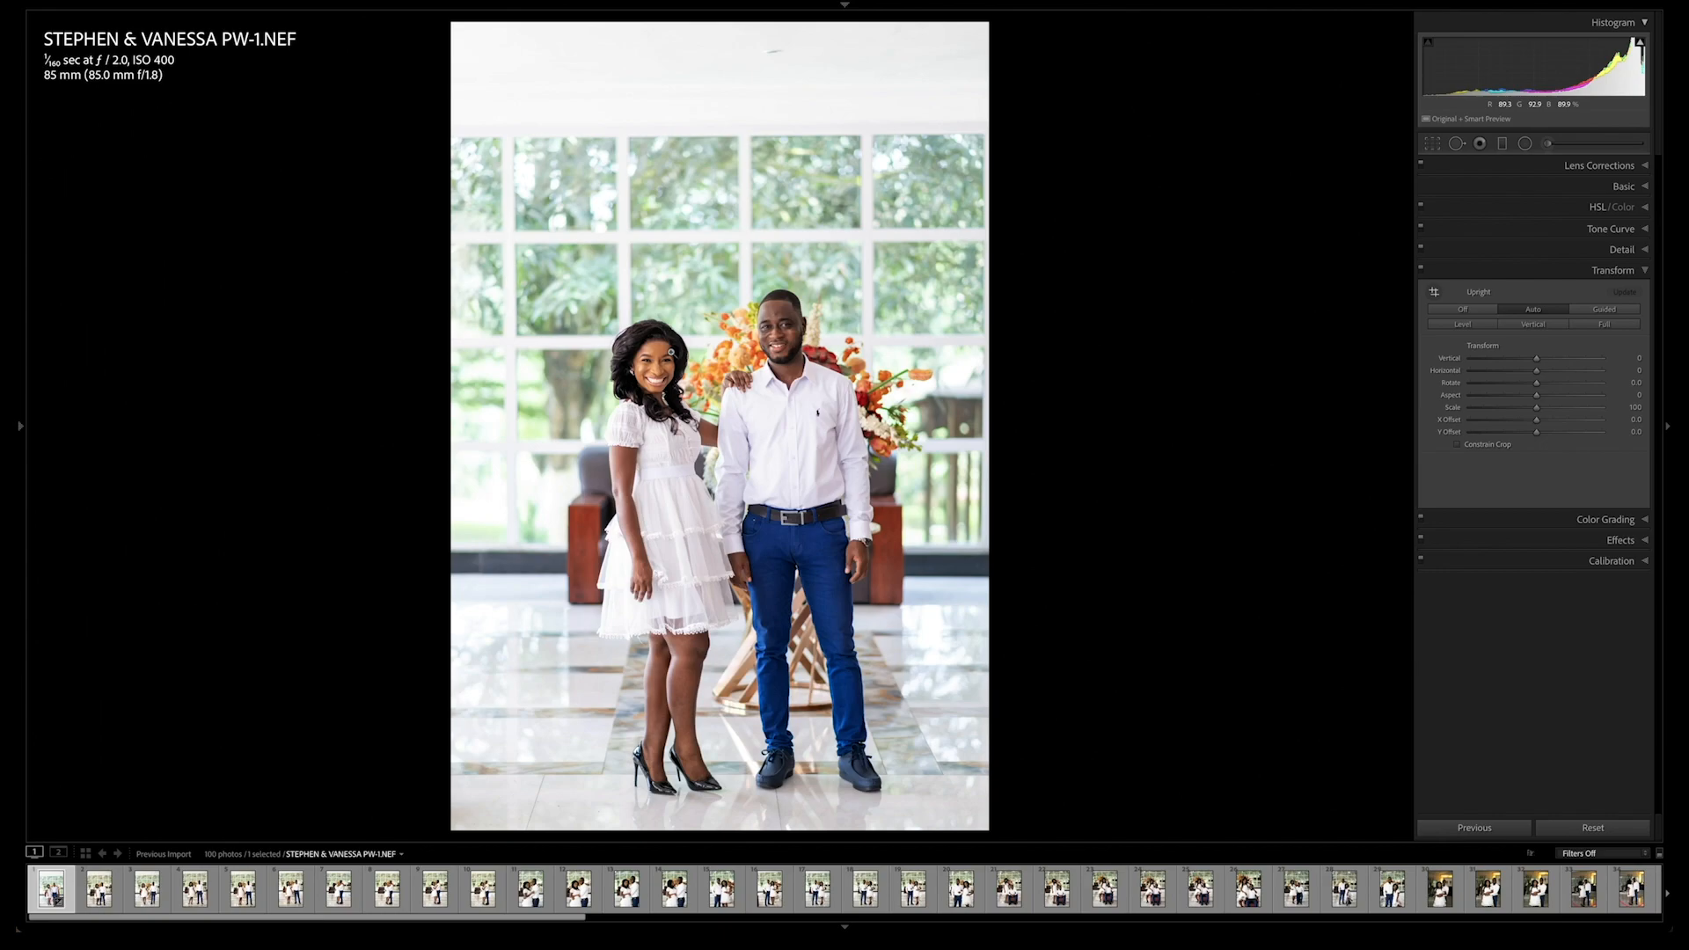
click(776, 340)
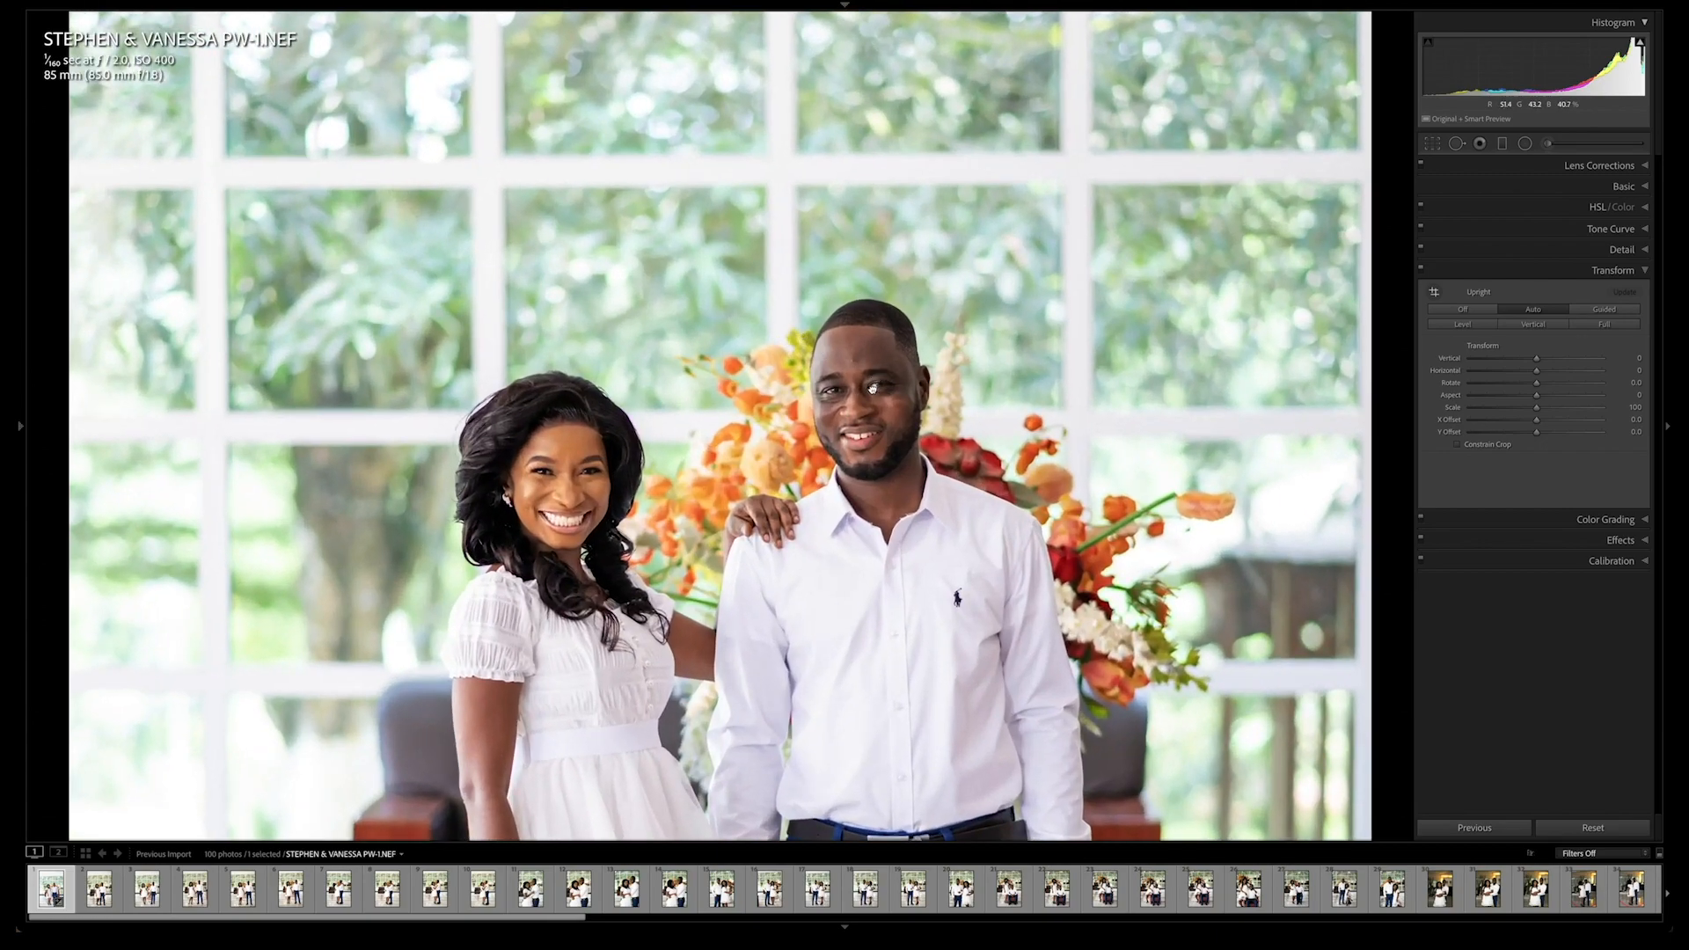
click(872, 386)
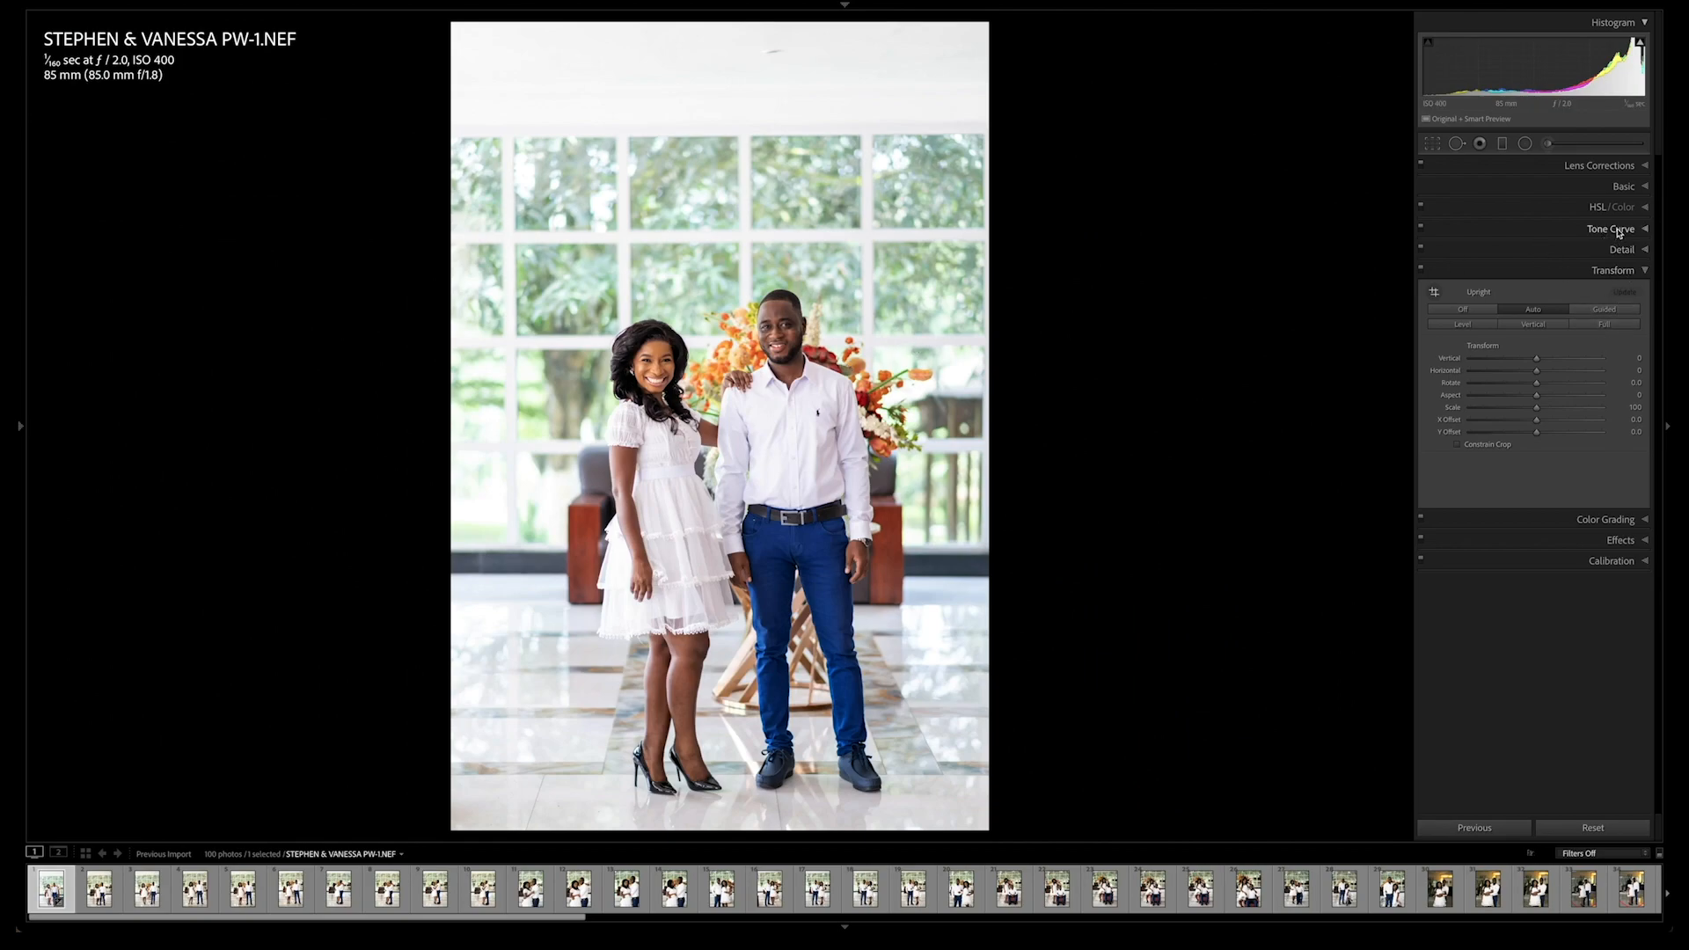
Step: Adjust the green and blue saturation of the first photo in the HSL settings
click(1623, 187)
click(1623, 186)
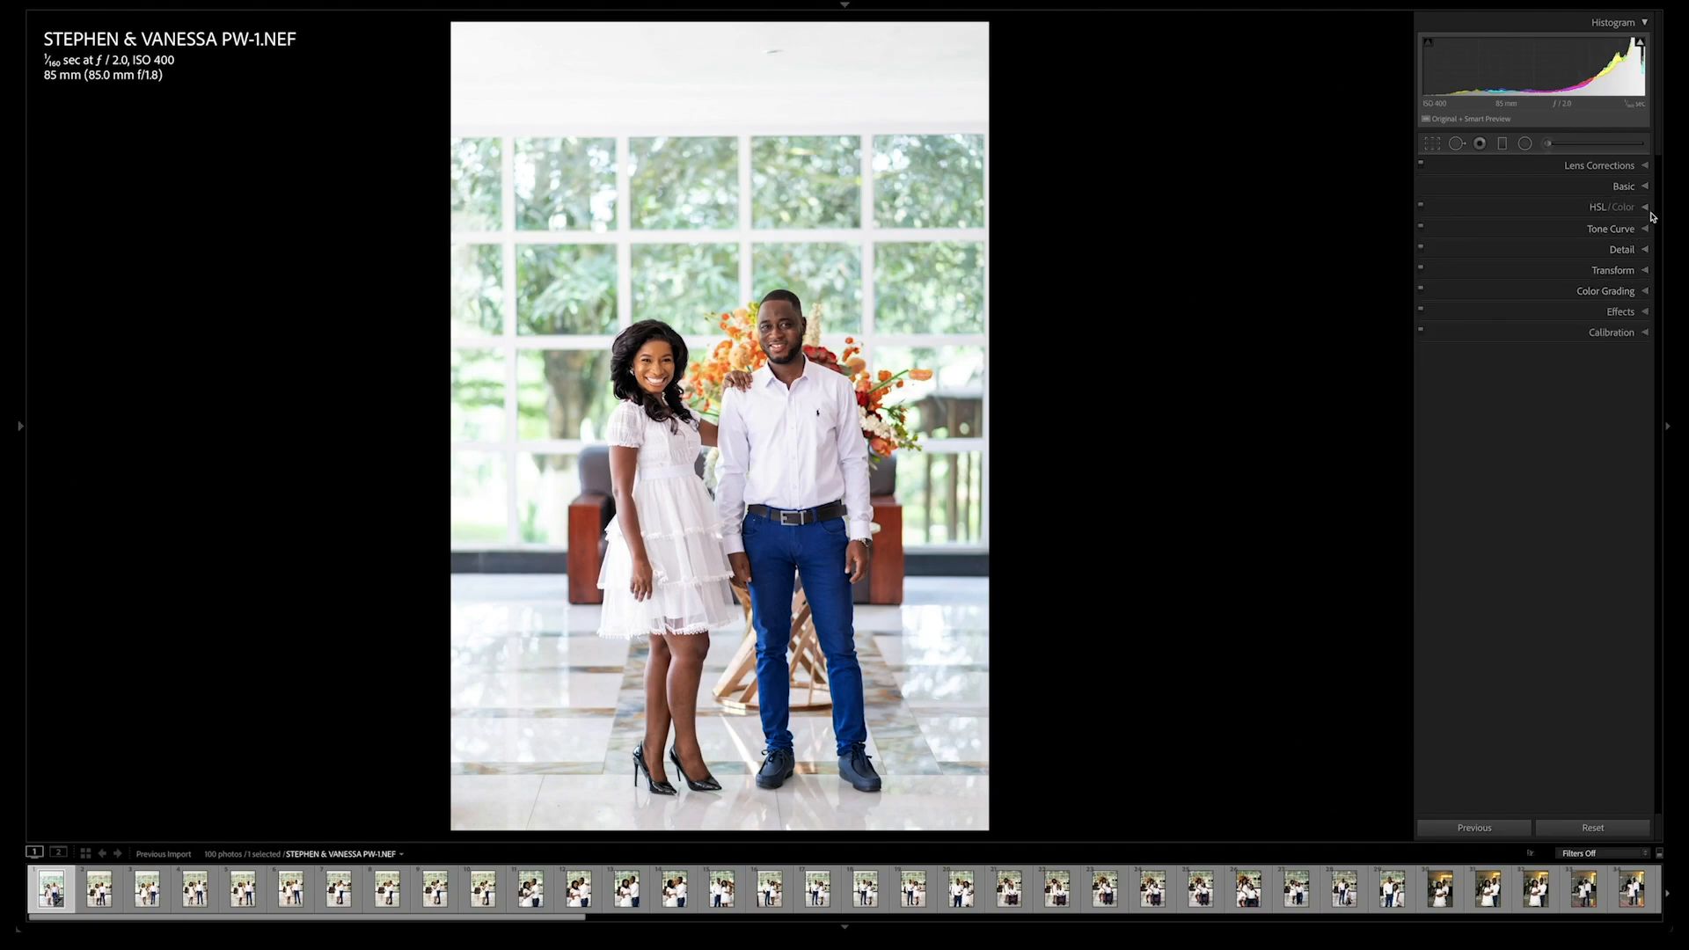
click(1646, 211)
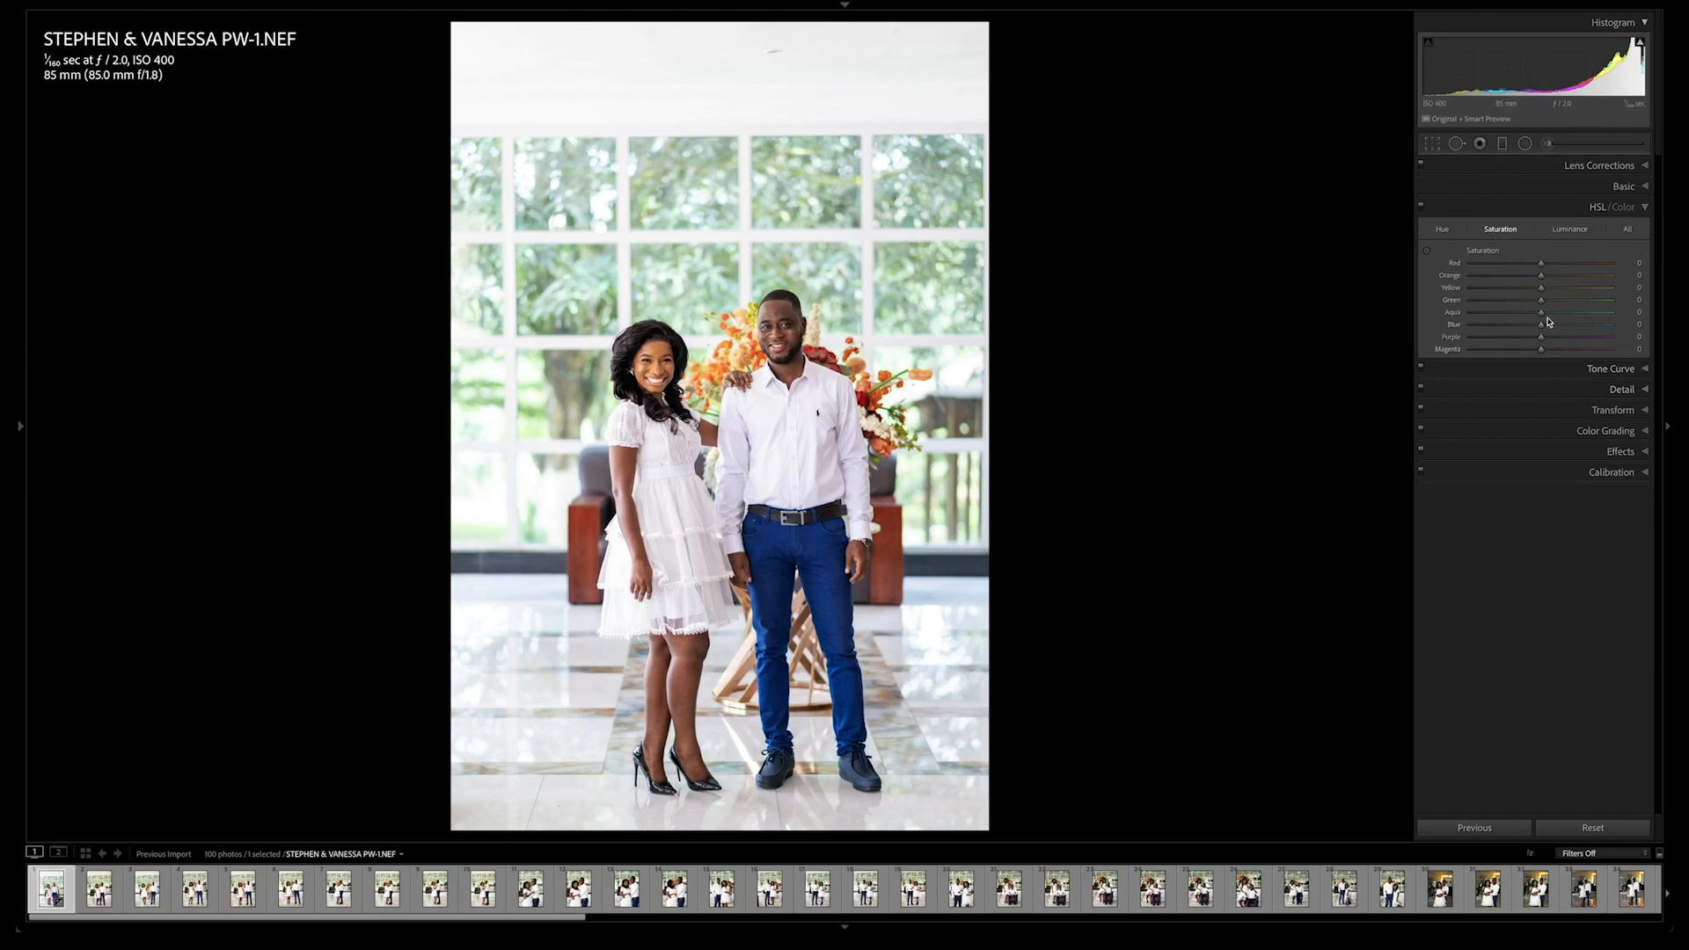
drag(1539, 302, 1510, 333)
drag(1510, 332, 1551, 331)
Step: Raise the orange and red luminance of the first photo slightly and compare the result with the original
click(1567, 229)
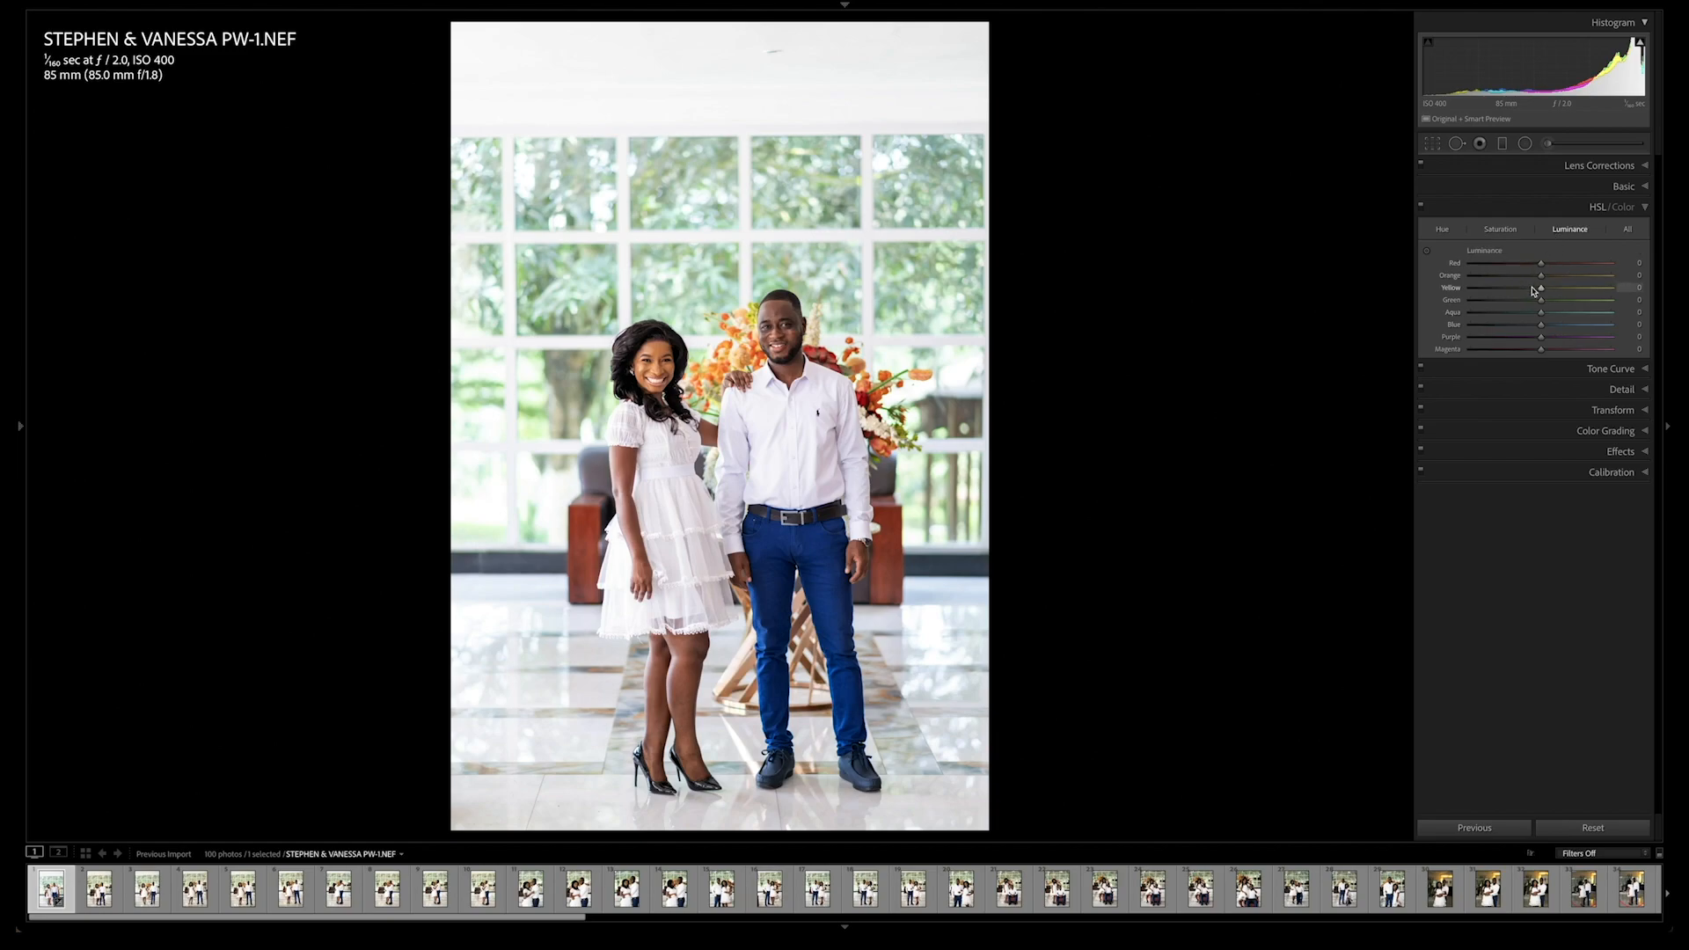
mouse_move(1541, 276)
mouse_down()
mouse_move(1511, 283)
mouse_move(1671, 276)
mouse_move(1546, 281)
mouse_up()
drag(1541, 263, 1543, 264)
key(backslash)
key(backslash)
key(backslash)
key(backslash)
Step: Select all photos and start synchronizing the first photo's settings, clearing all preselected synchronization options
click(1602, 189)
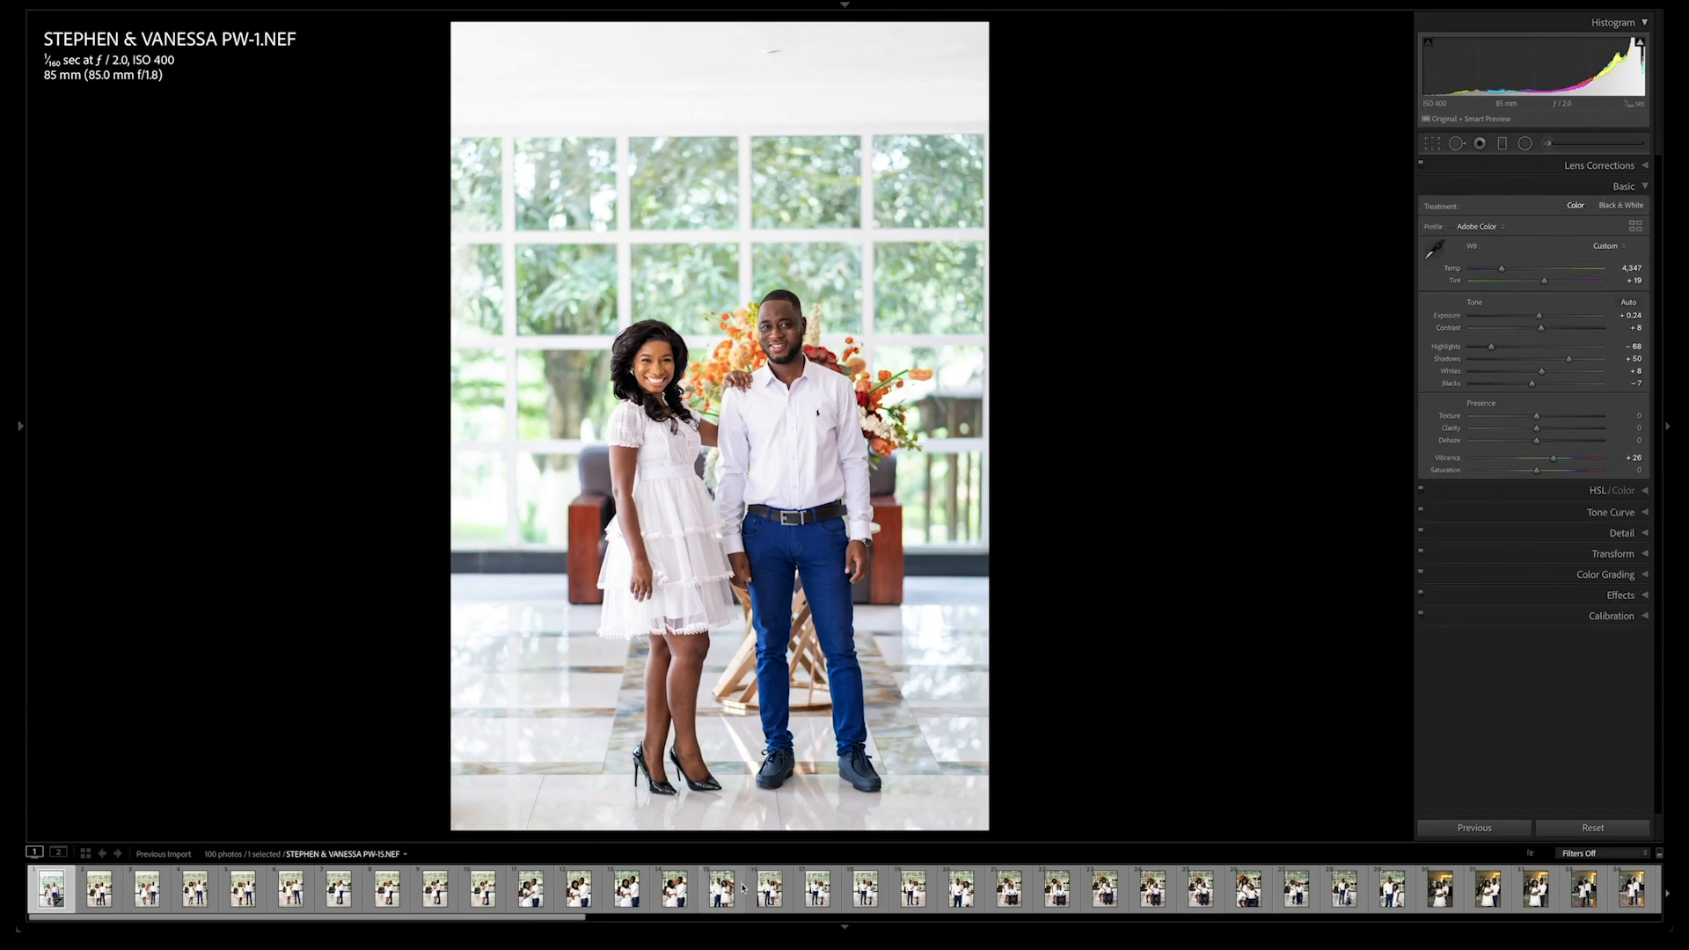
key(ctrl+a)
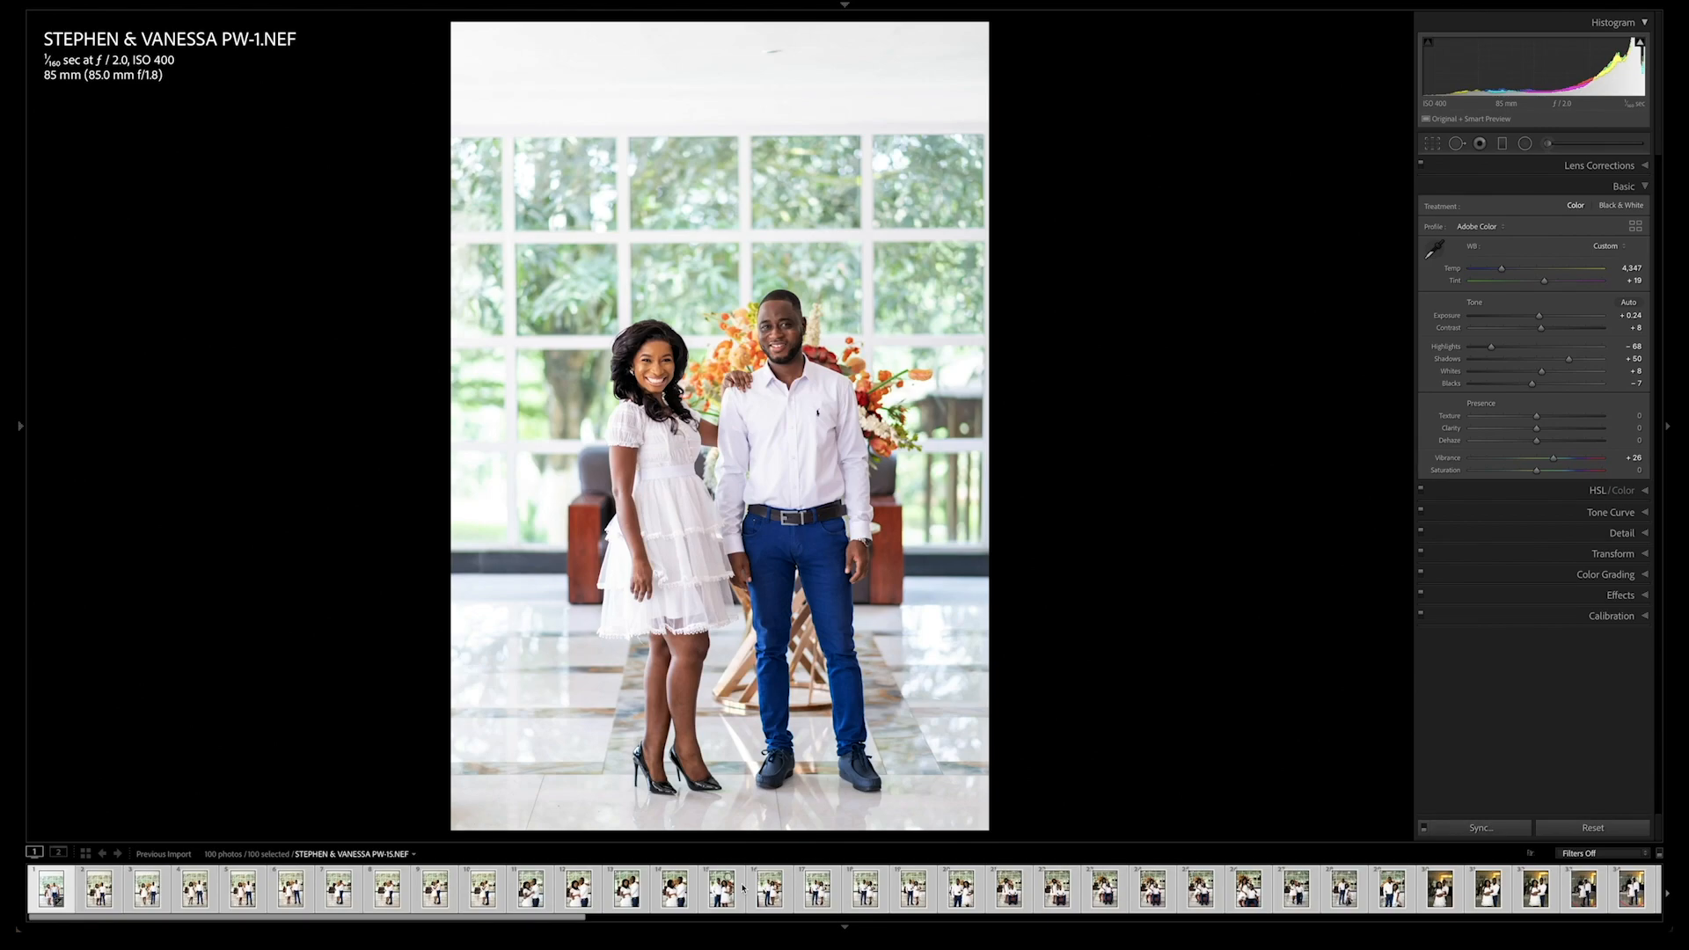
click(1480, 828)
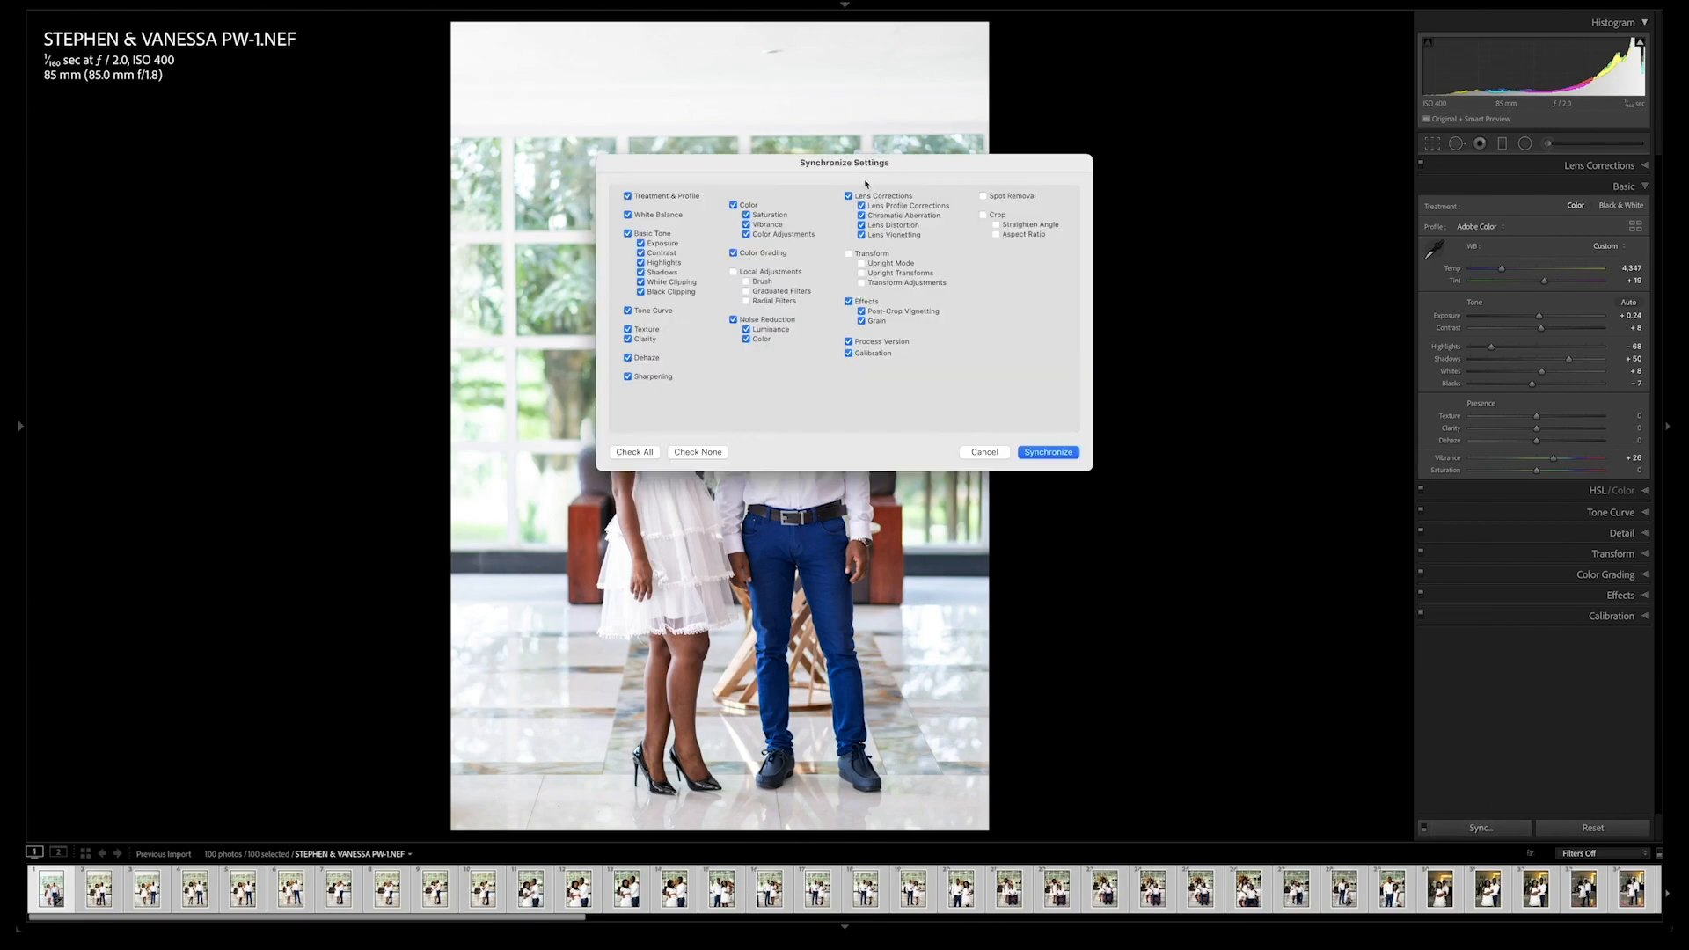
drag(863, 168, 1252, 135)
click(1075, 417)
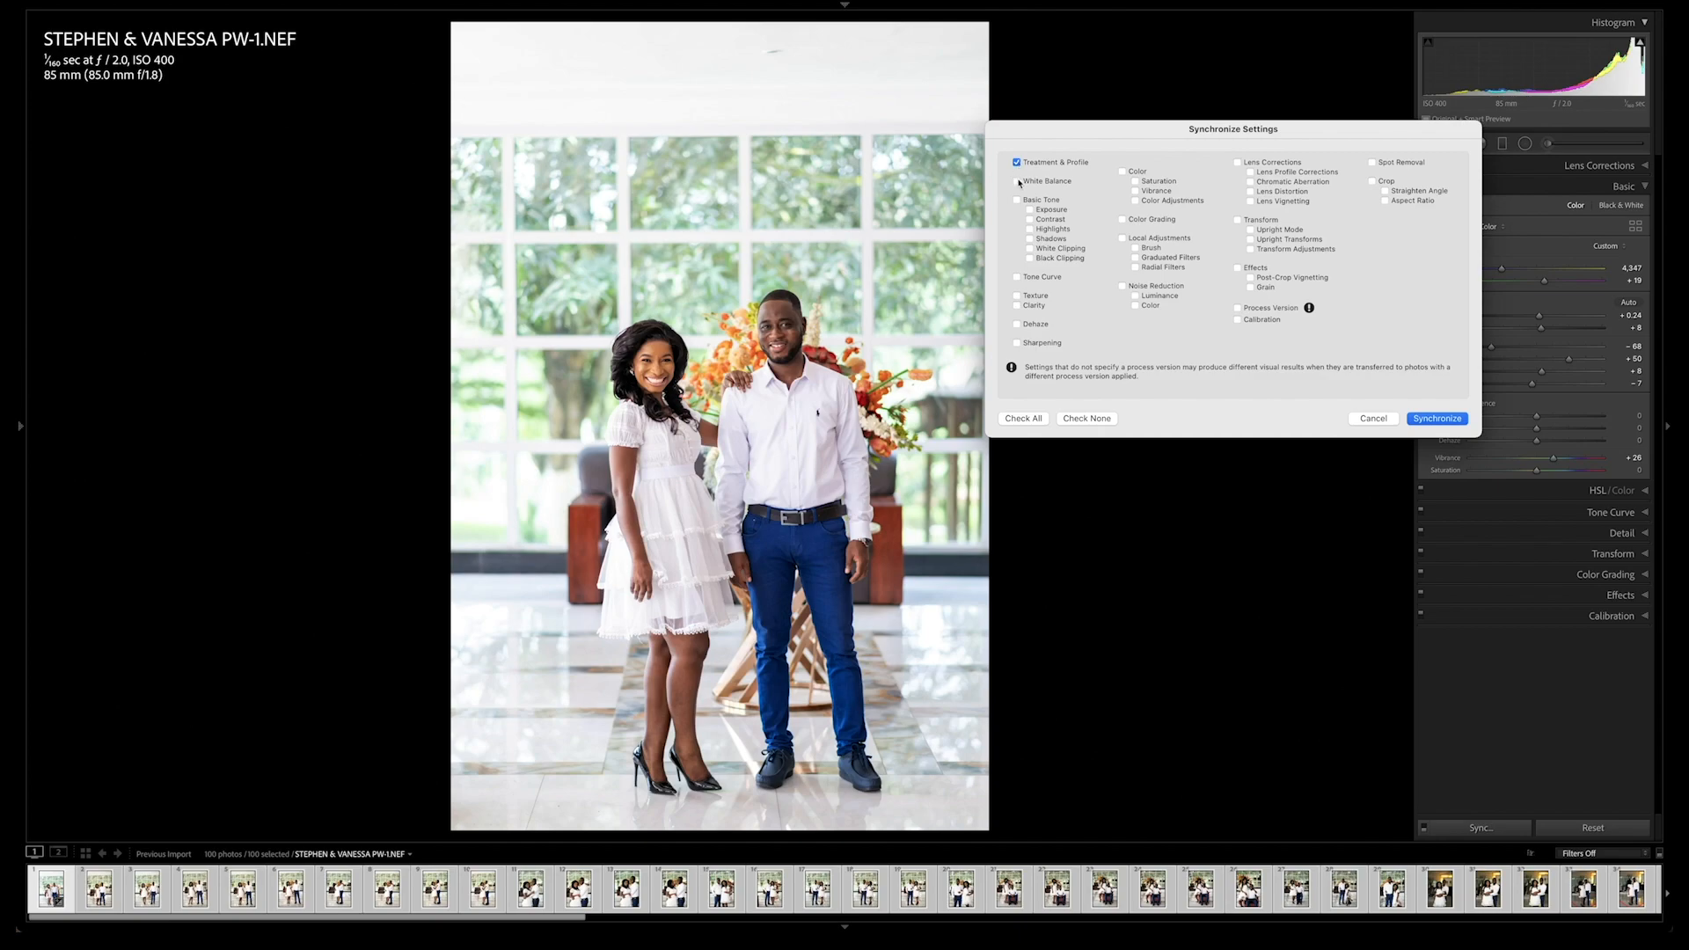
Step: Include White Balance, Basic Tone, Color, Lens Corrections, Process Version and Calibration besides Treatment & Profile, and synchronize all selected photos
click(1017, 181)
click(1017, 200)
click(1122, 172)
click(1238, 163)
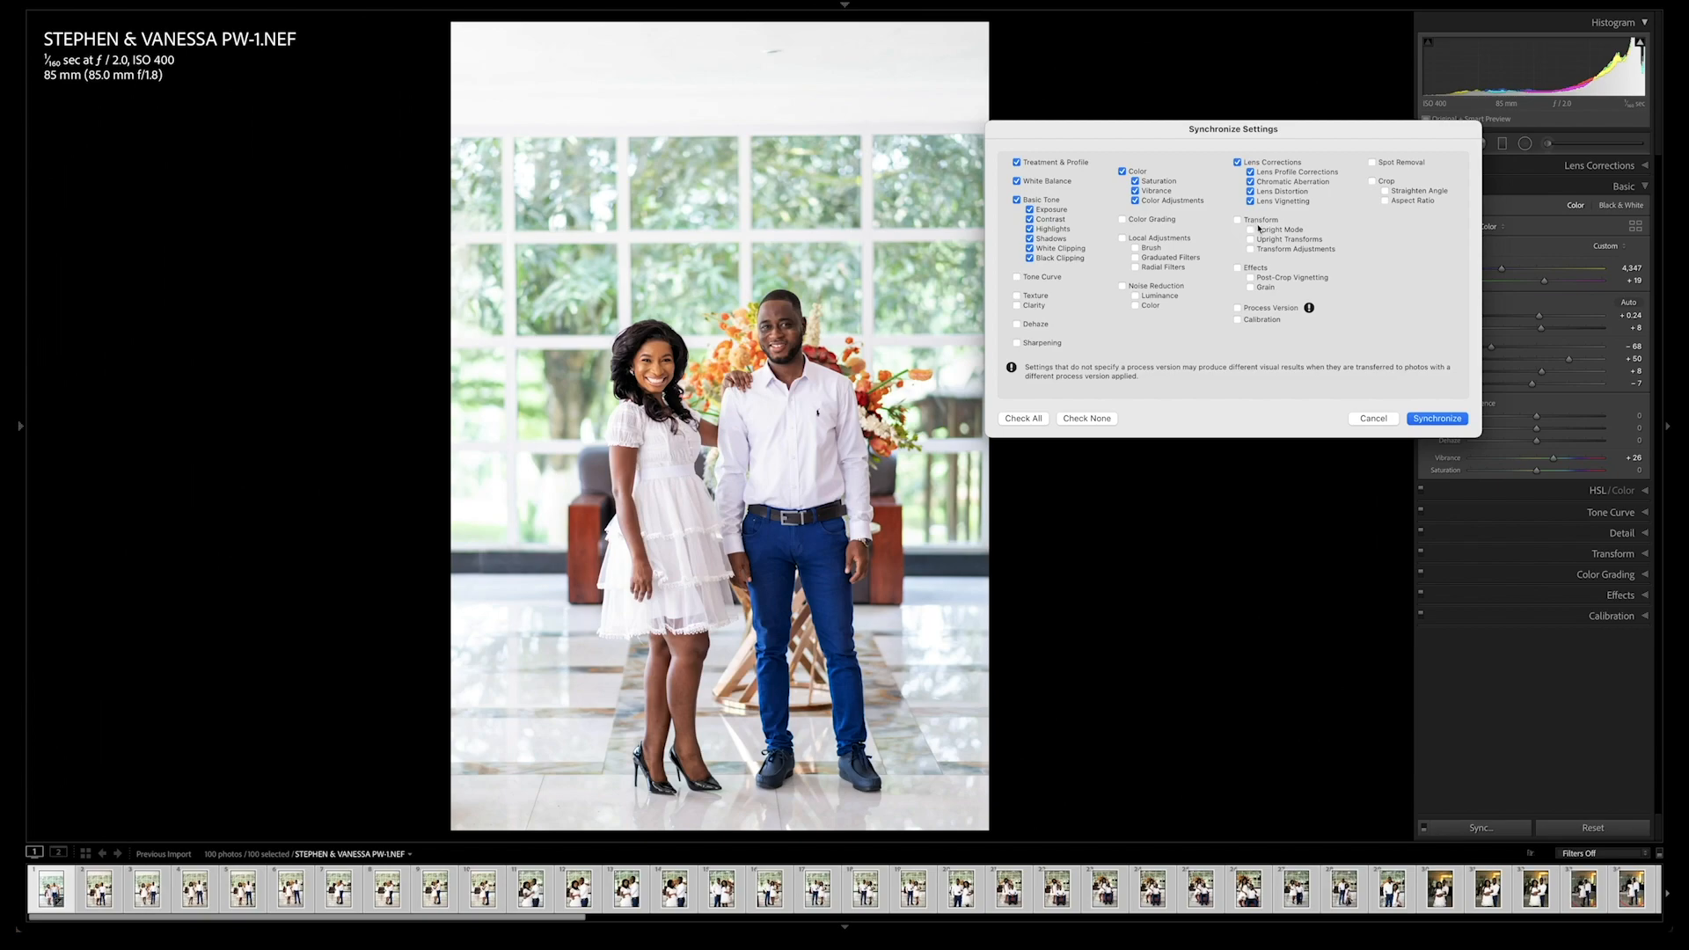
click(1239, 310)
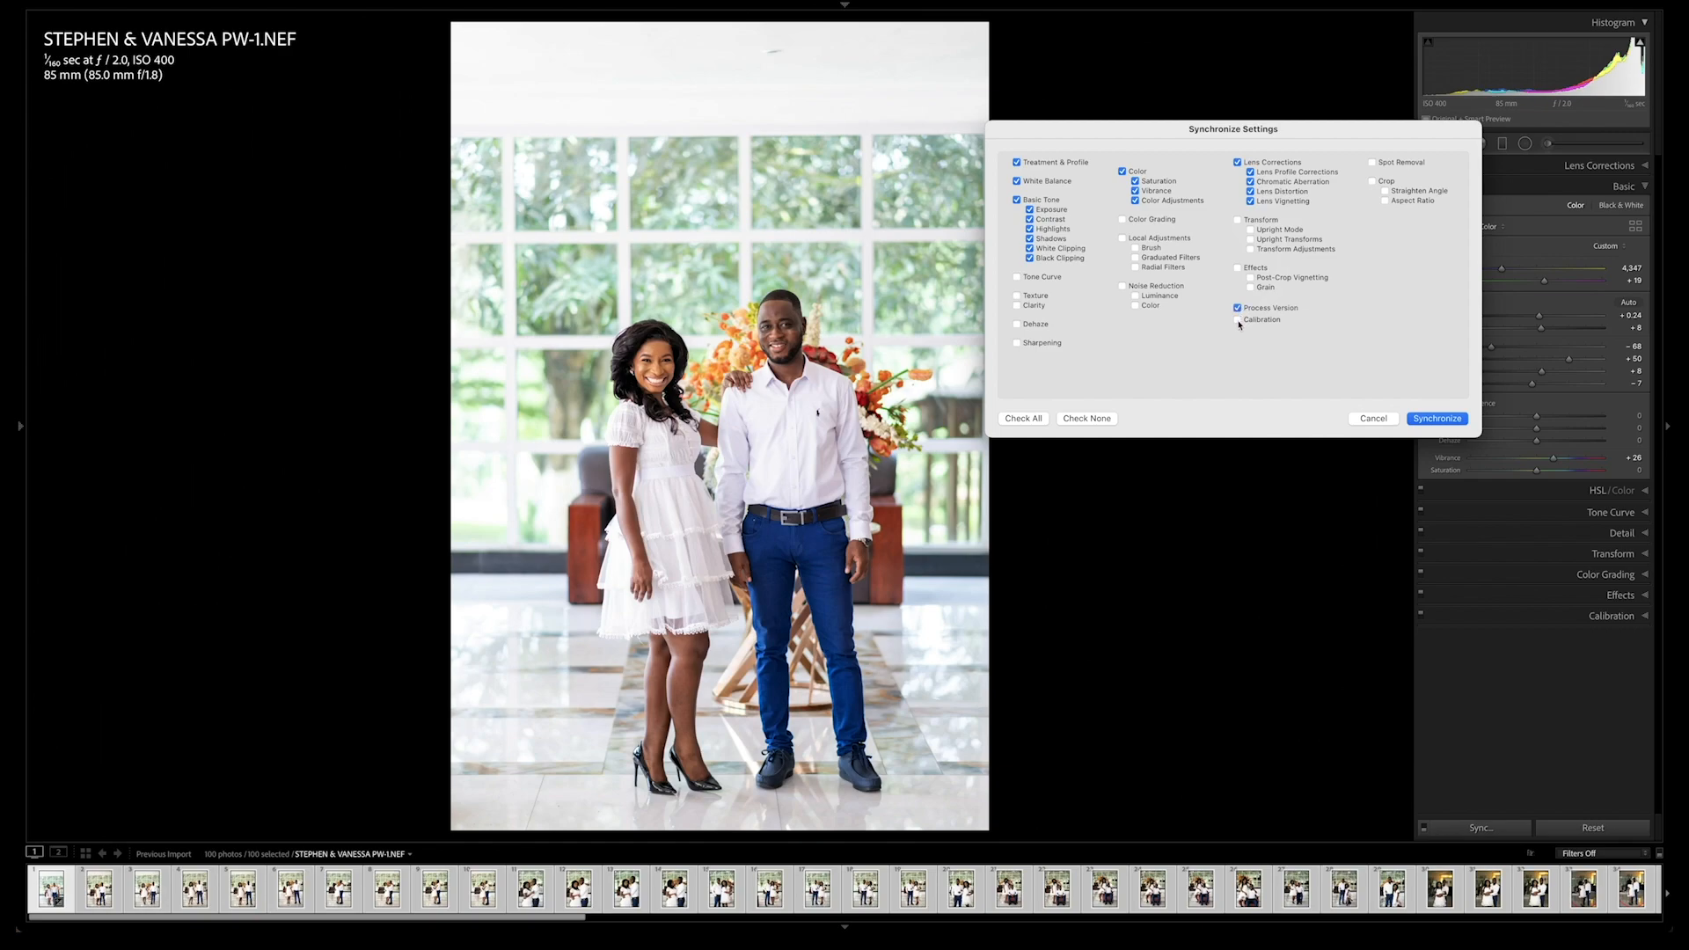
click(1238, 320)
click(1457, 420)
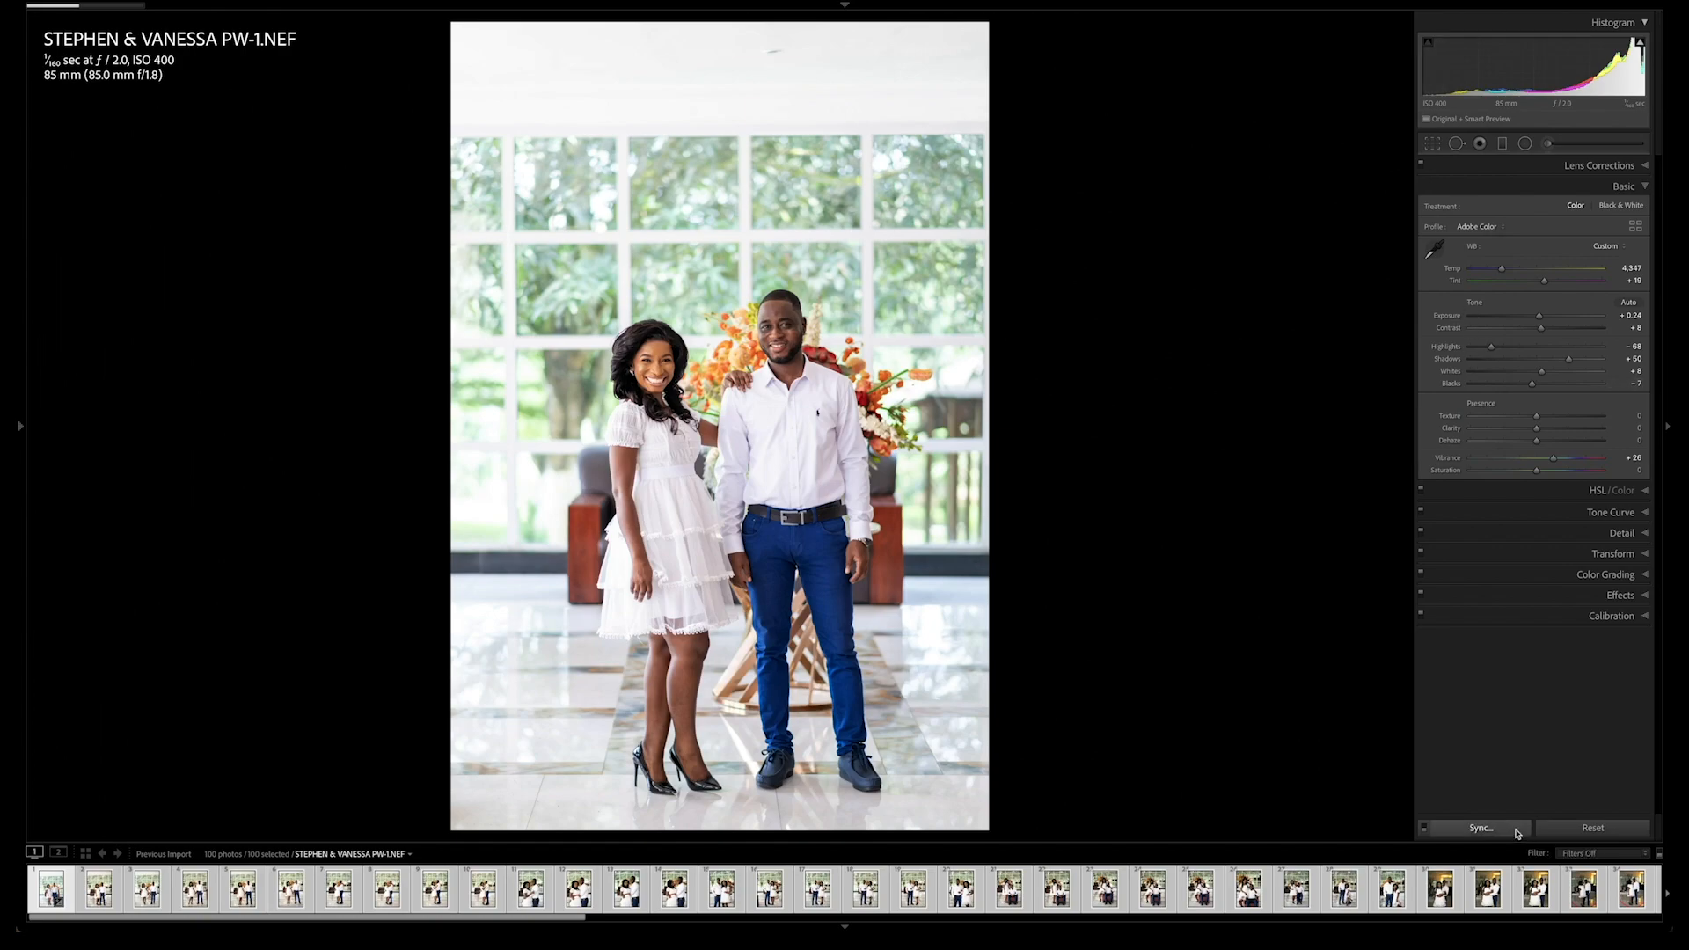
Step: Check the synchronization progress and repeat the synchronization of the first photo's settings to all photos with the same options
key(ctrl)
mouse_move(118, 1)
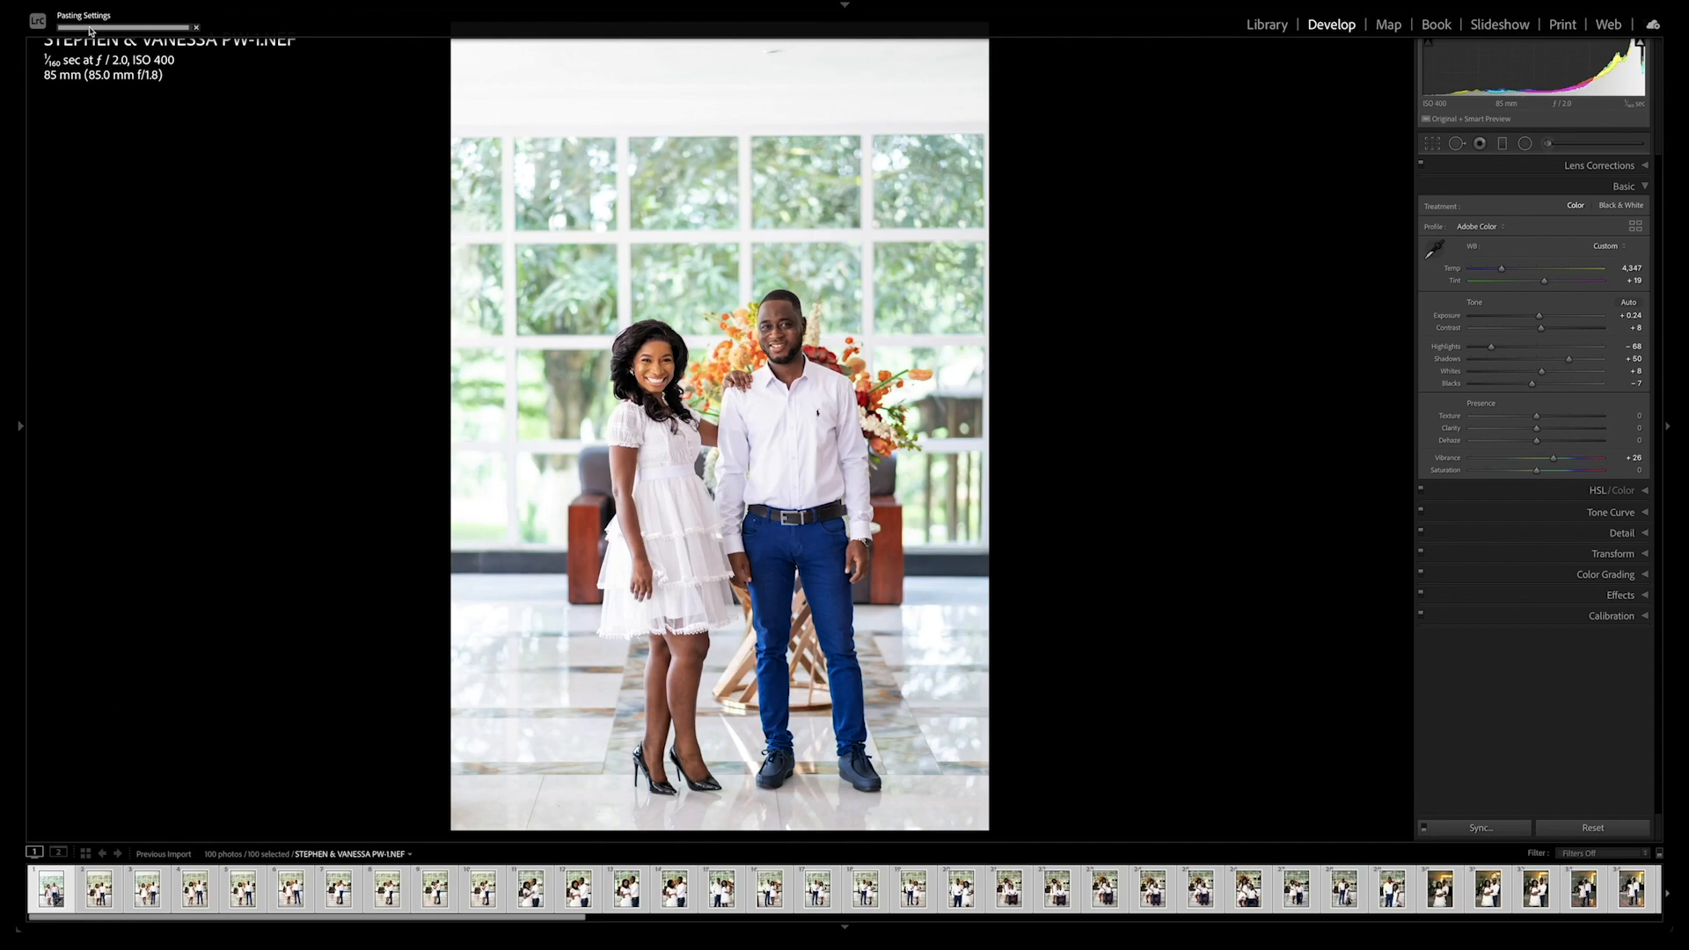
key(super+shift+s)
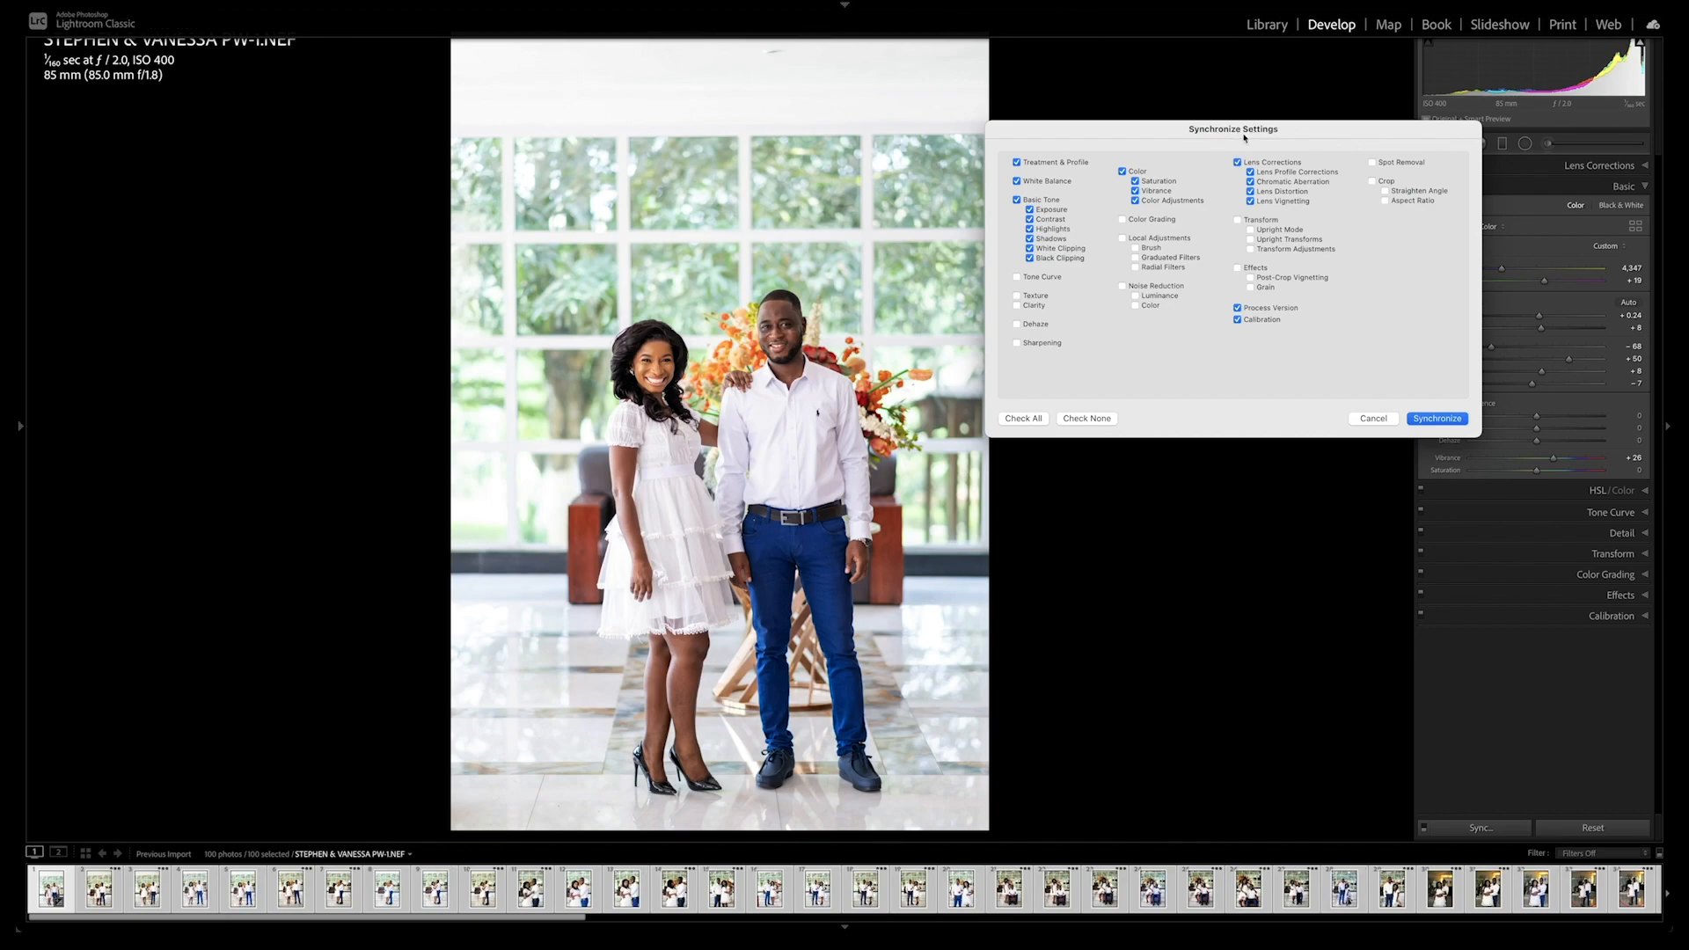
click(1368, 420)
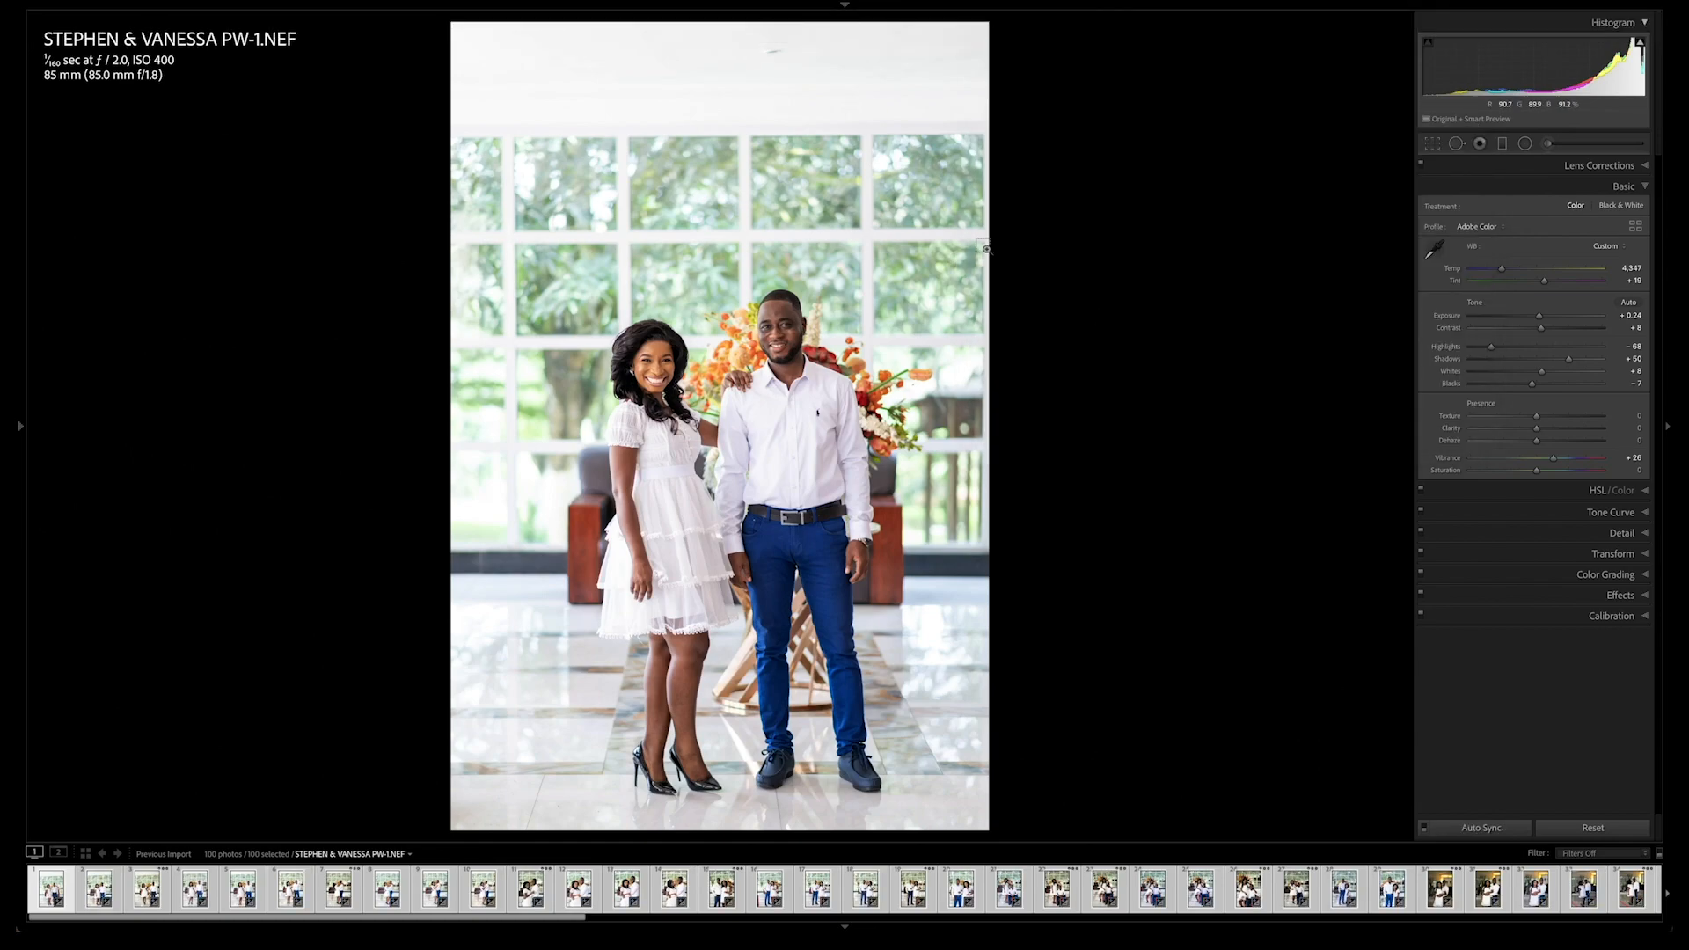
key(super+shift+s)
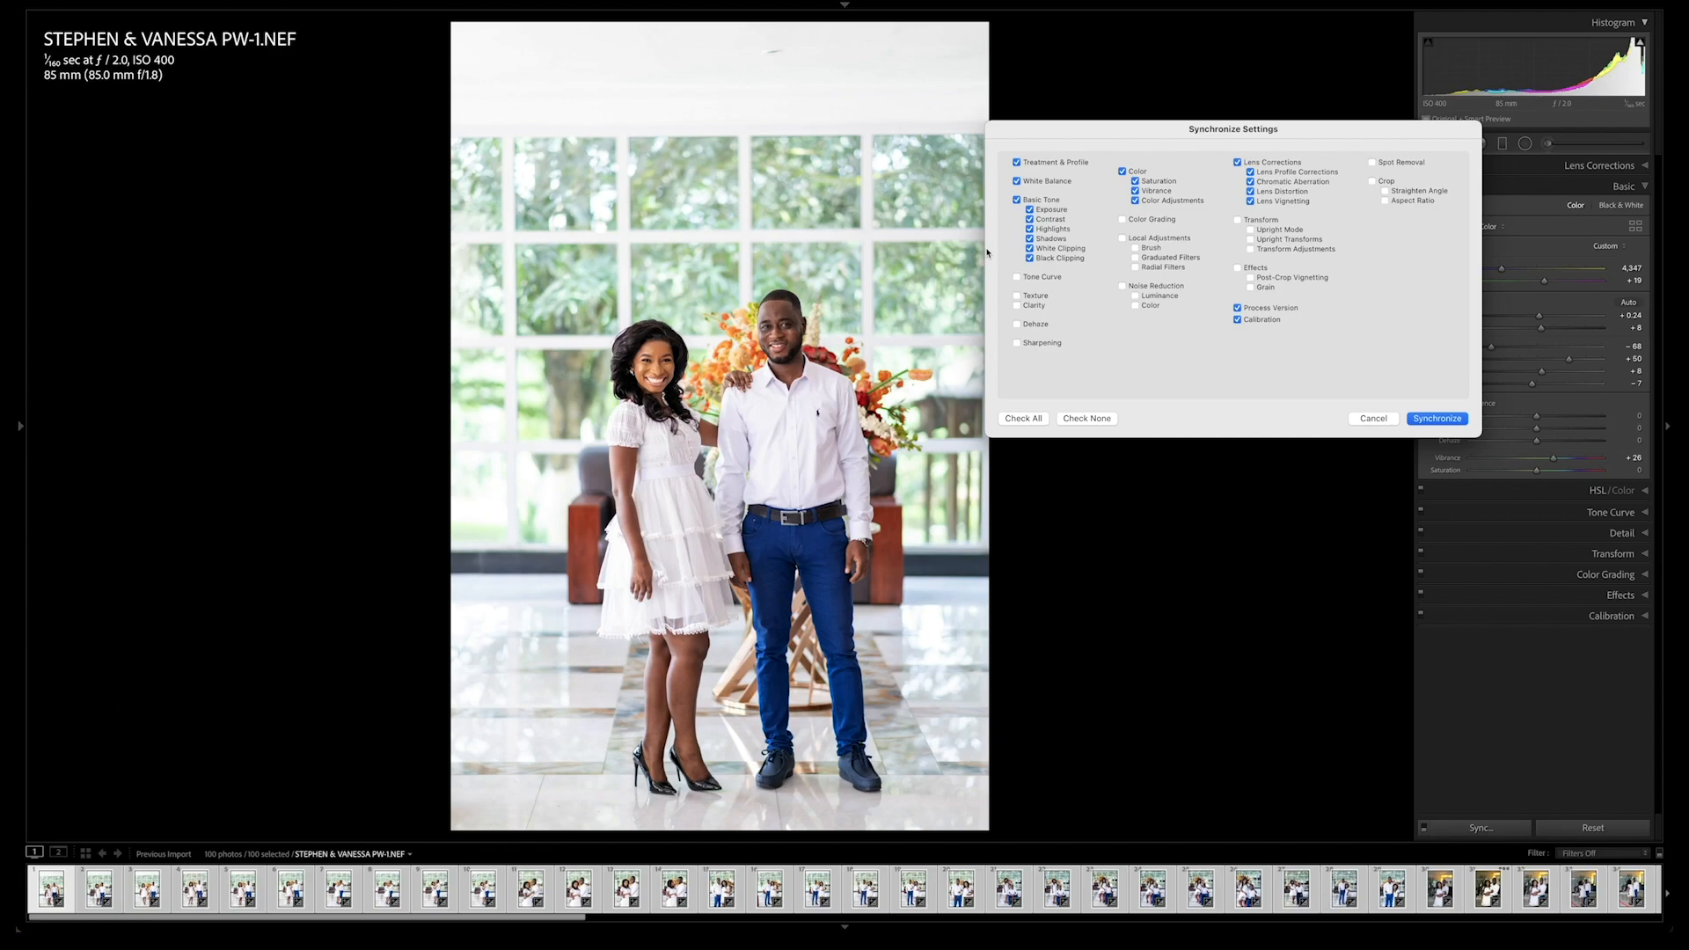
key(Return)
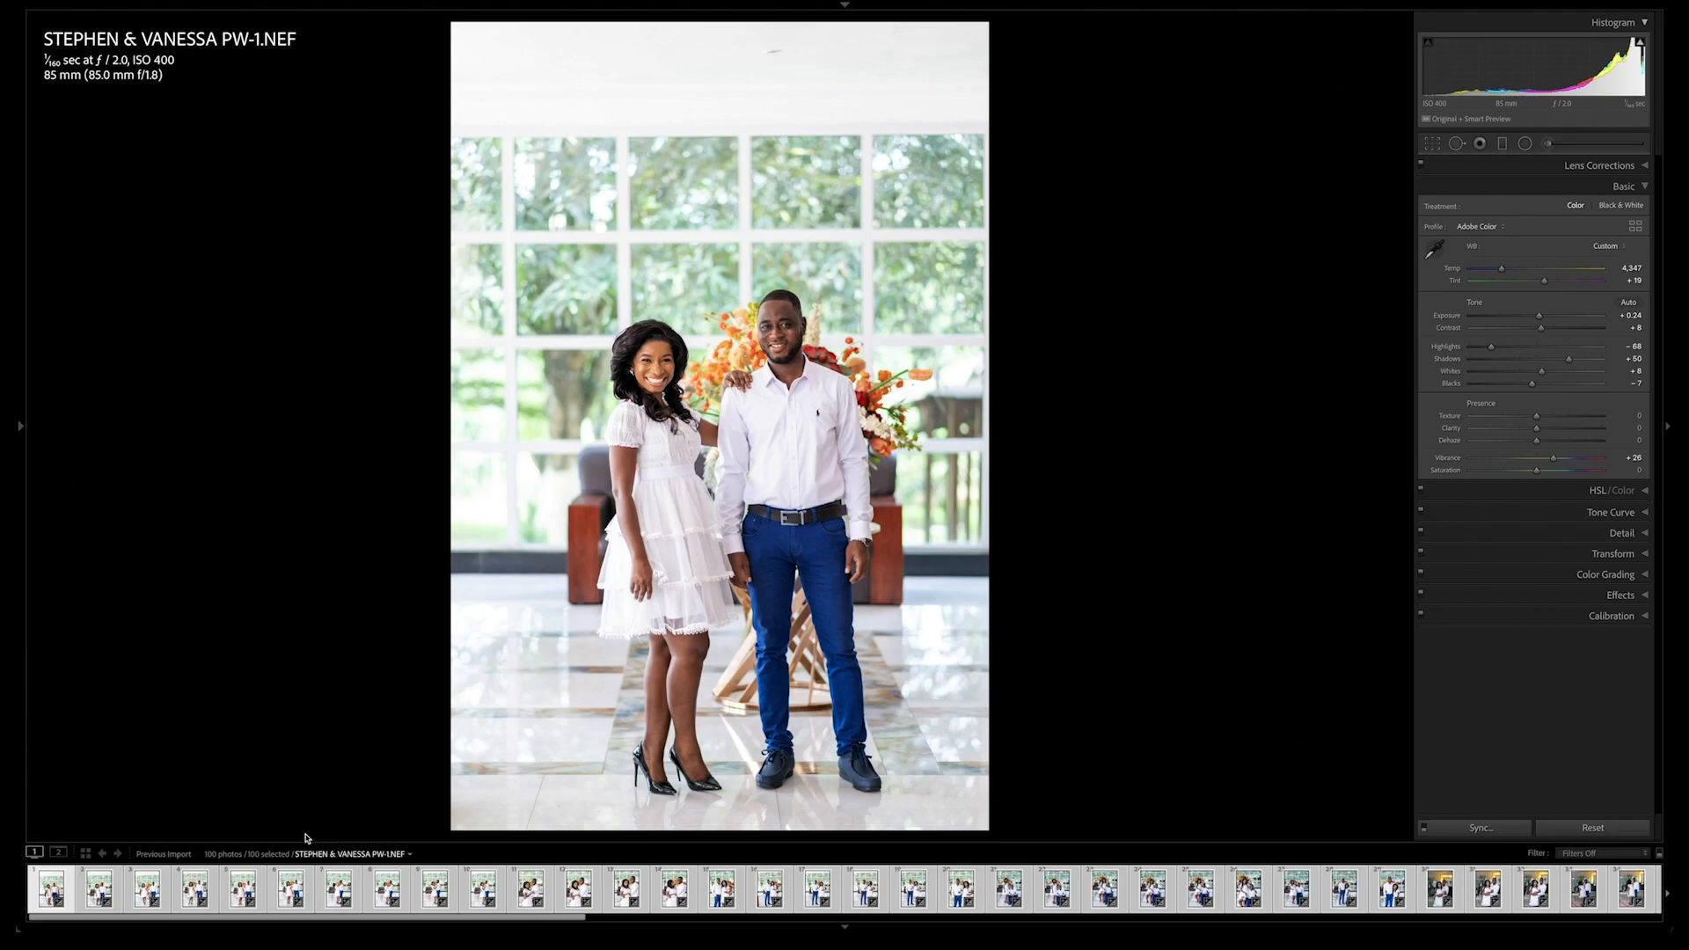
Step: Drop the first photo from the selection, set the second photo's exposure +0.01, highlights −76 and shadows +42, and synchronize the remaining photos
key(slash)
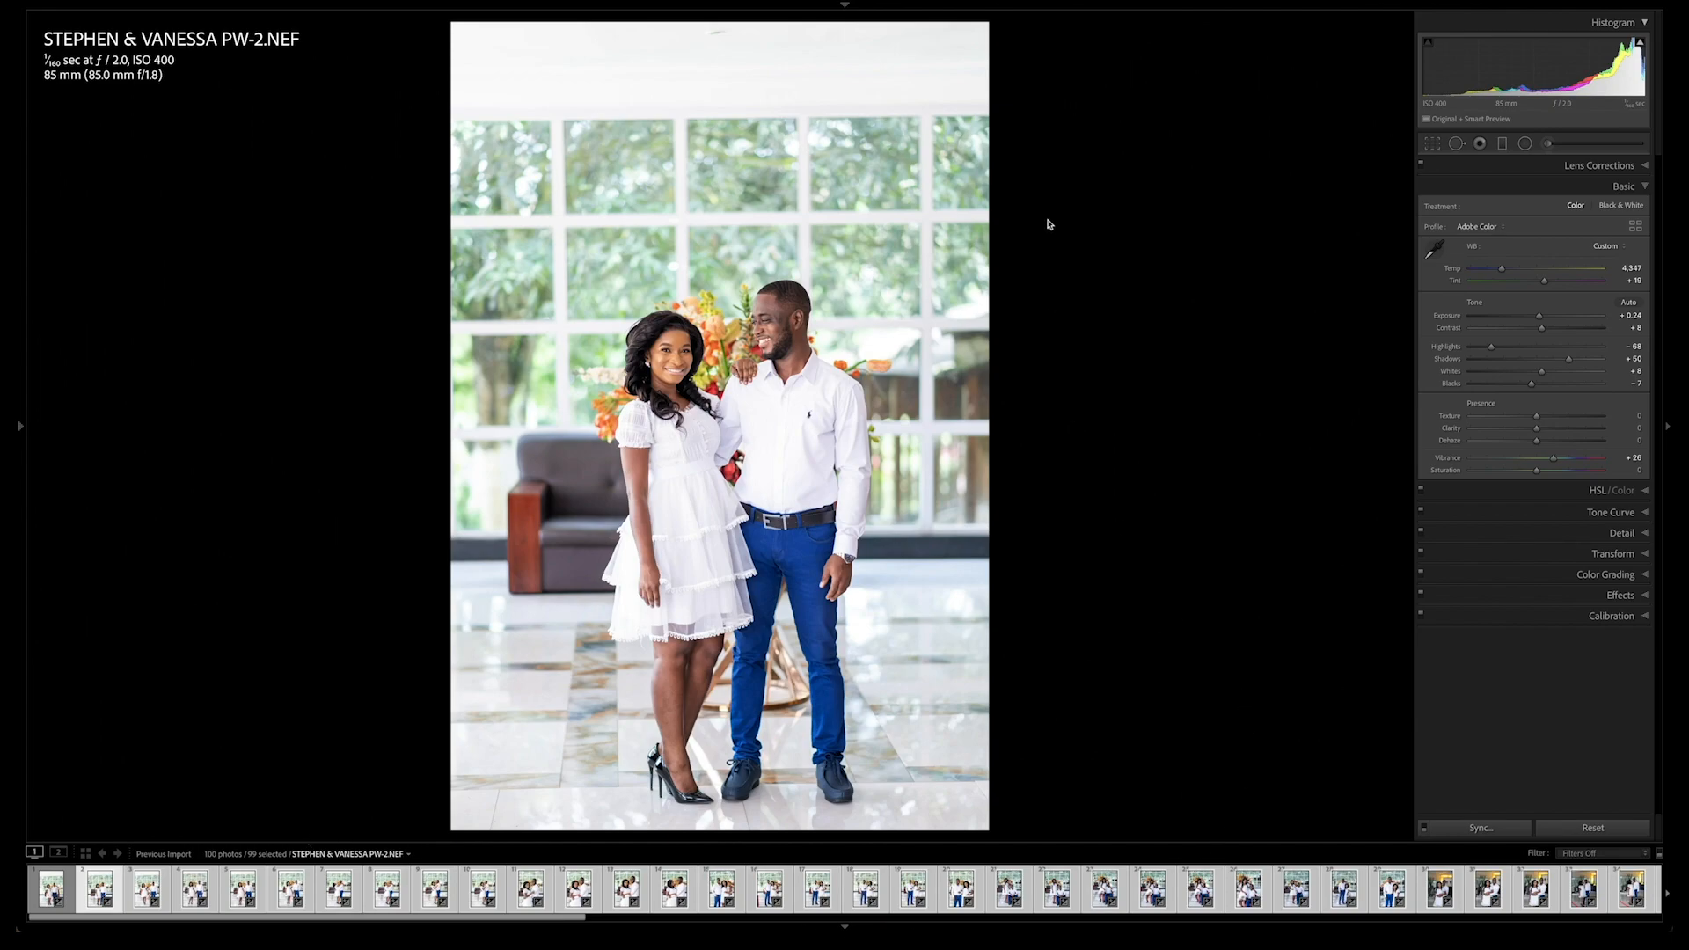
drag(1569, 361, 1536, 316)
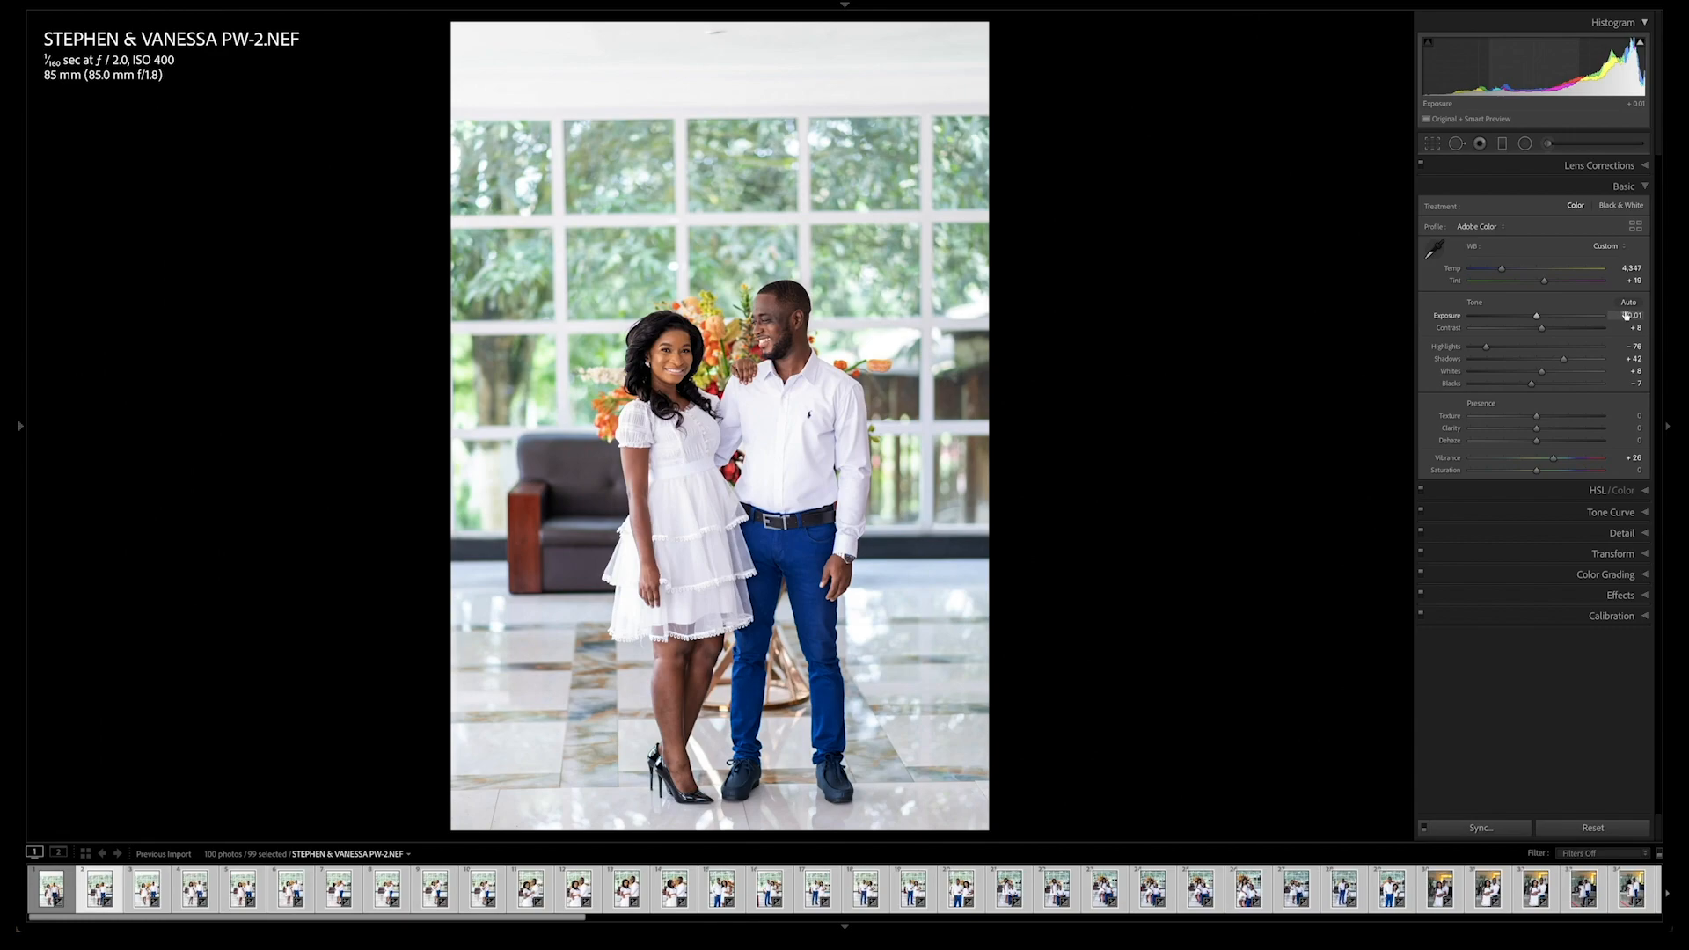
key(super+shift+s)
key(Return)
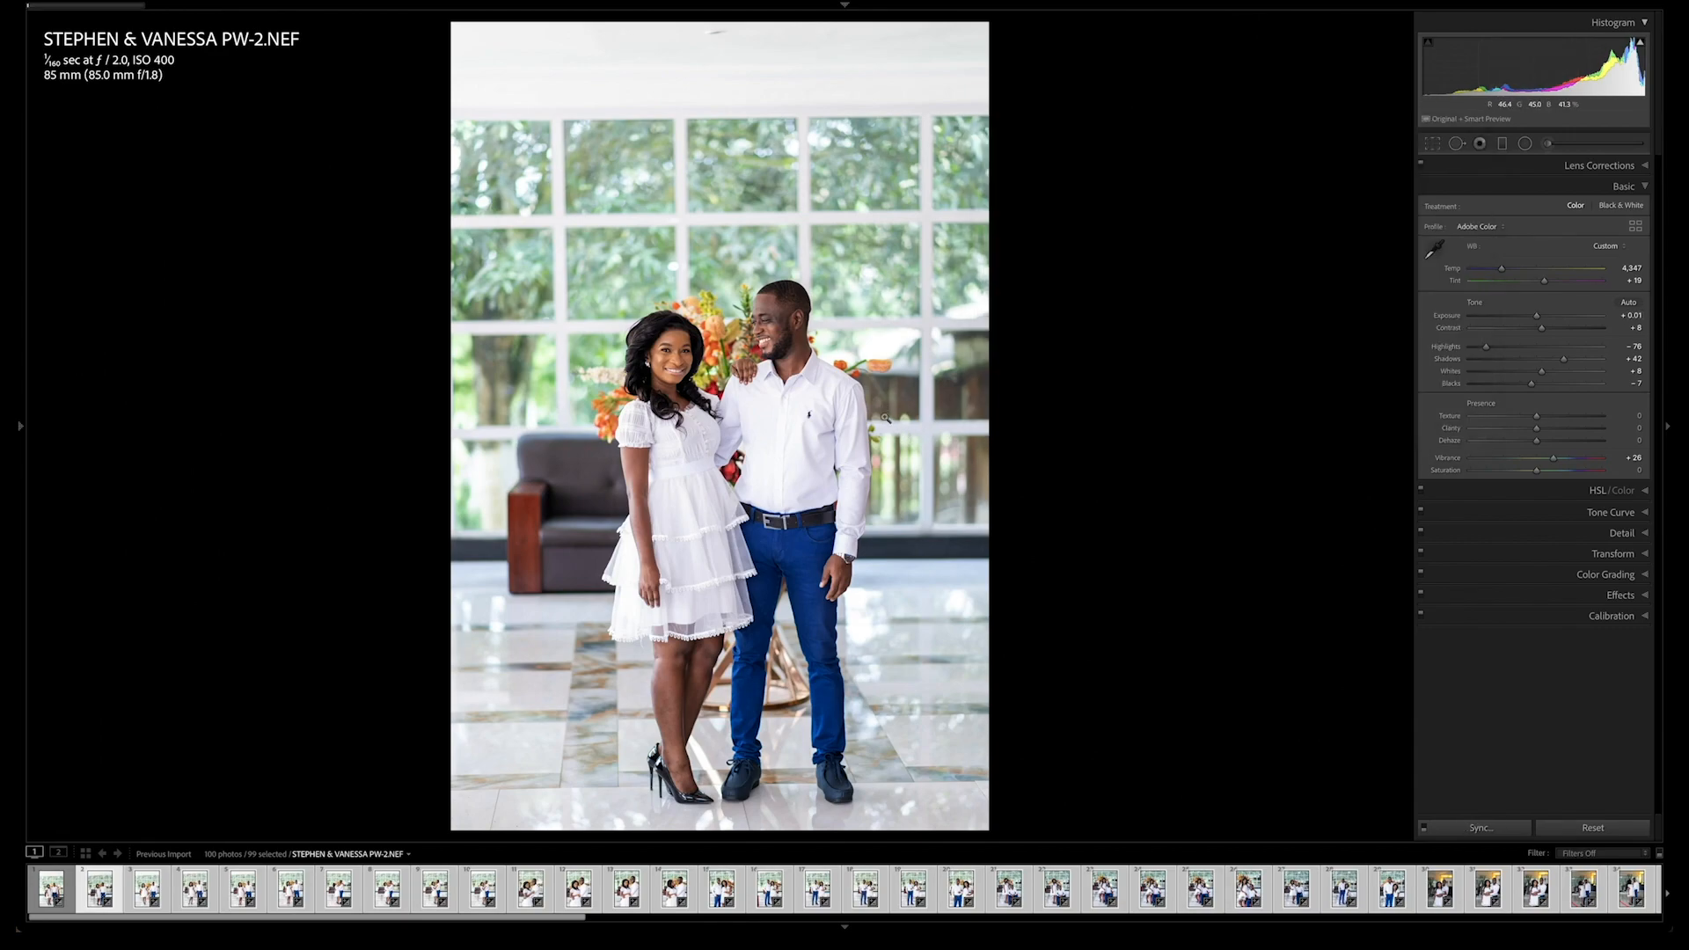
Step: Drop the second photo from the selection and set the third photo's exposure to −0.10
key(slash)
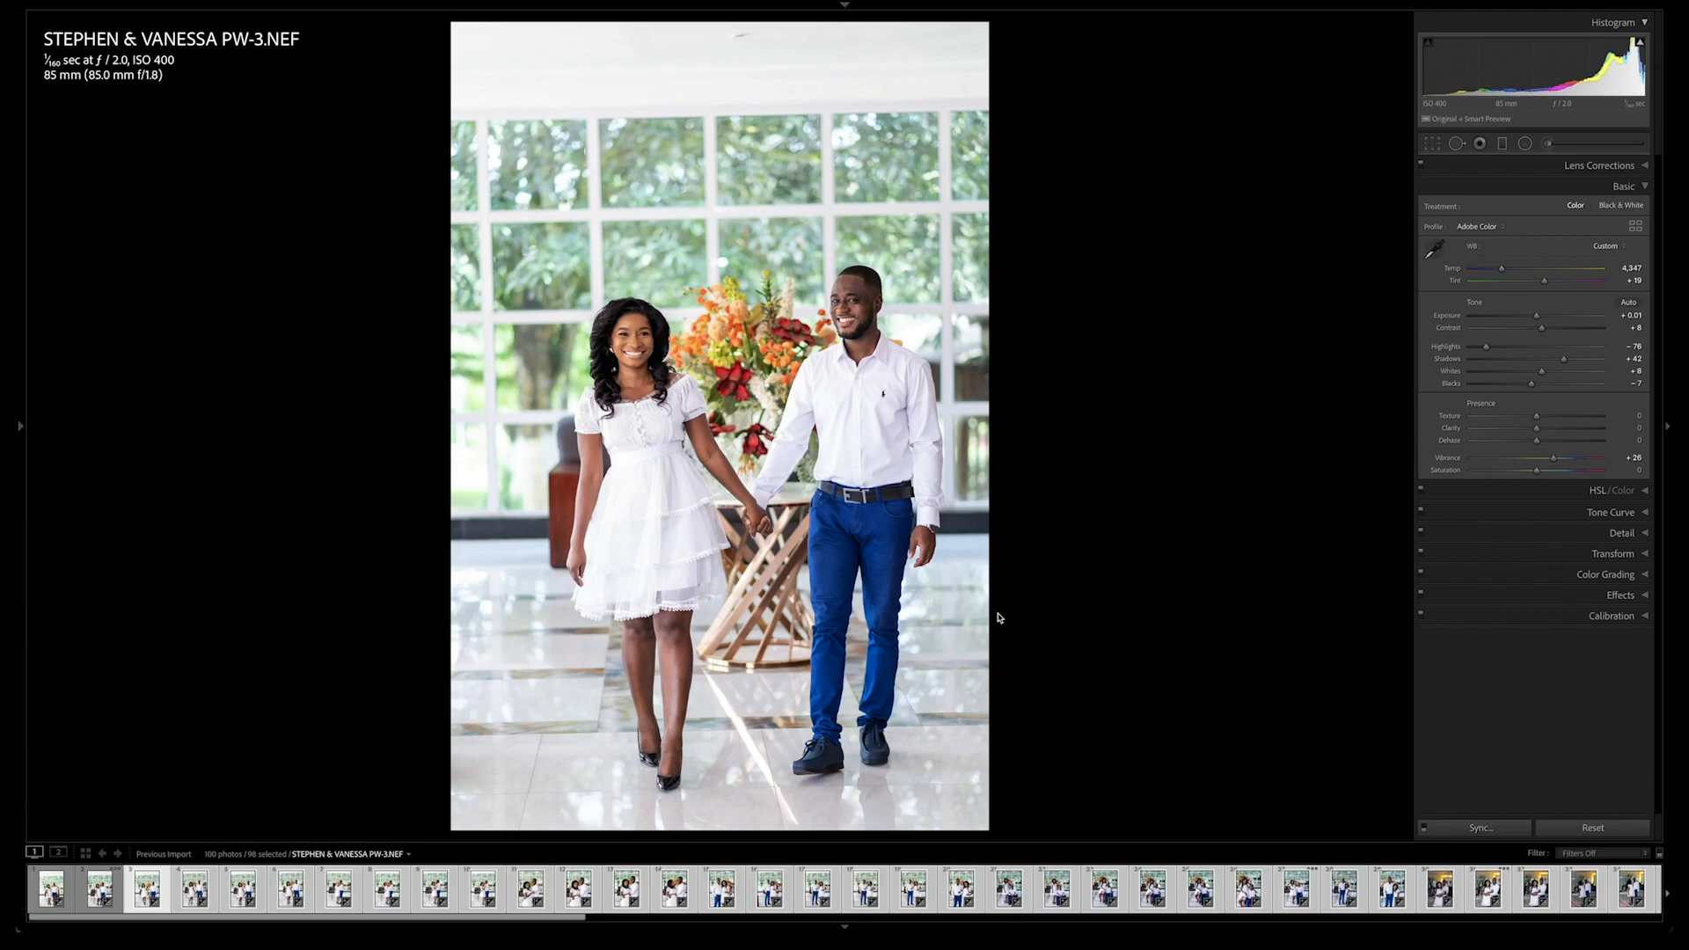
key(minus)
key(minus)
key(minus)
key(minus)
key(minus)
key(minus)
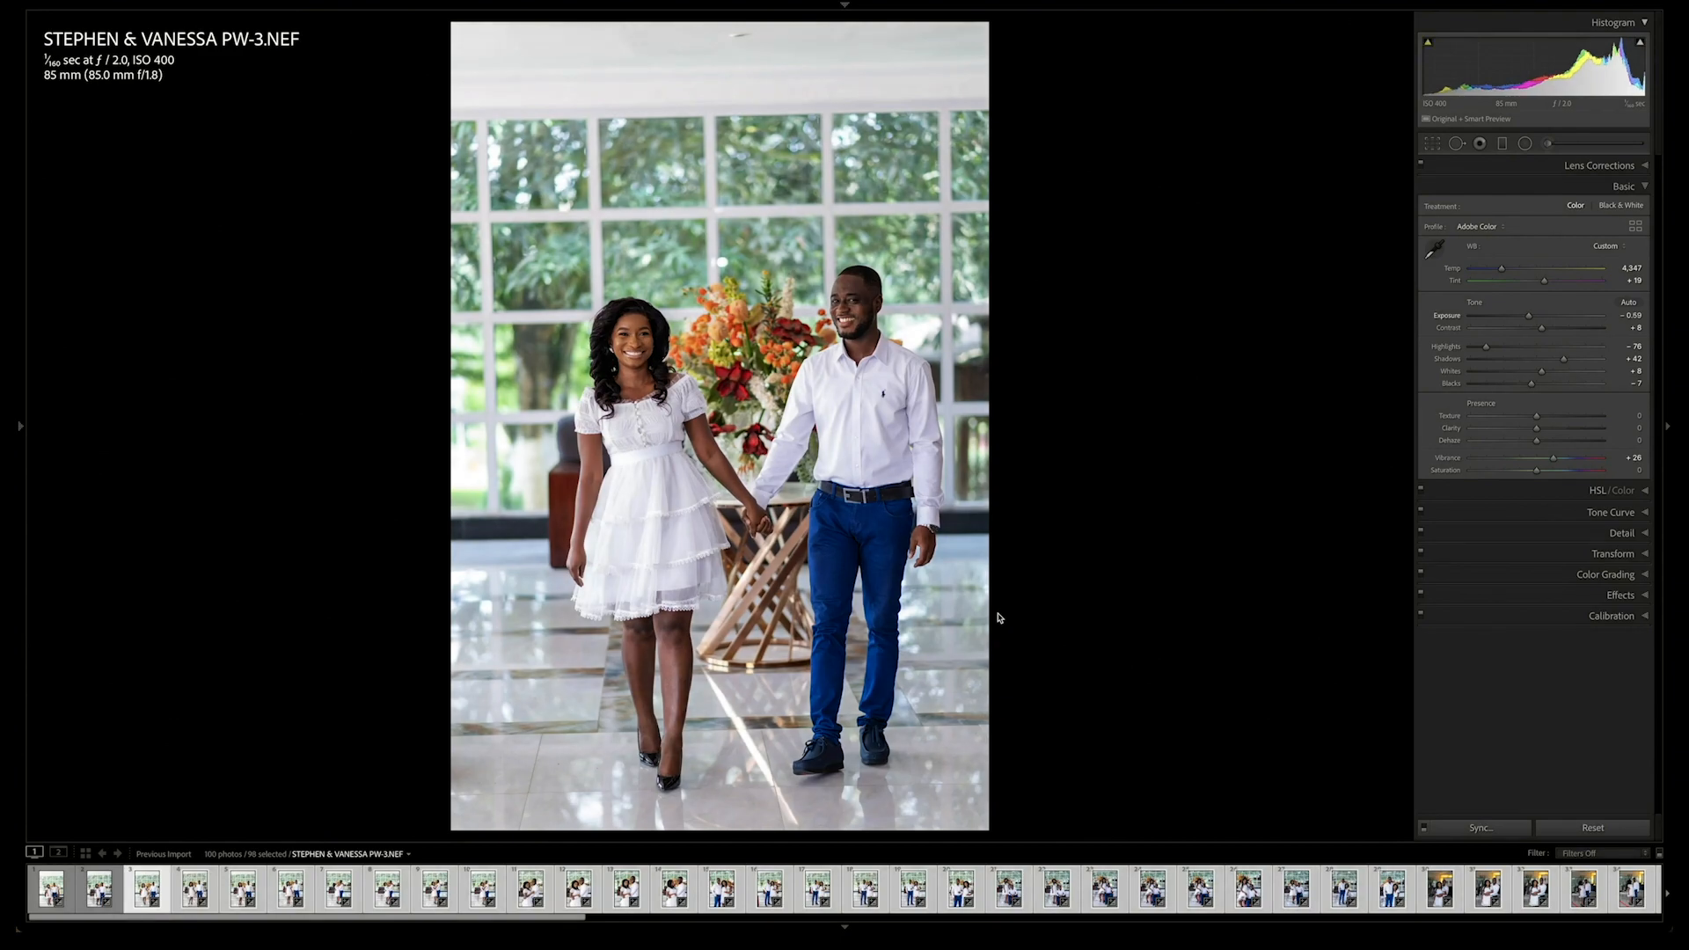
key(equal)
key(equal)
key(equal)
key(equal)
key(equal)
key(equal)
key(equal)
key(minus)
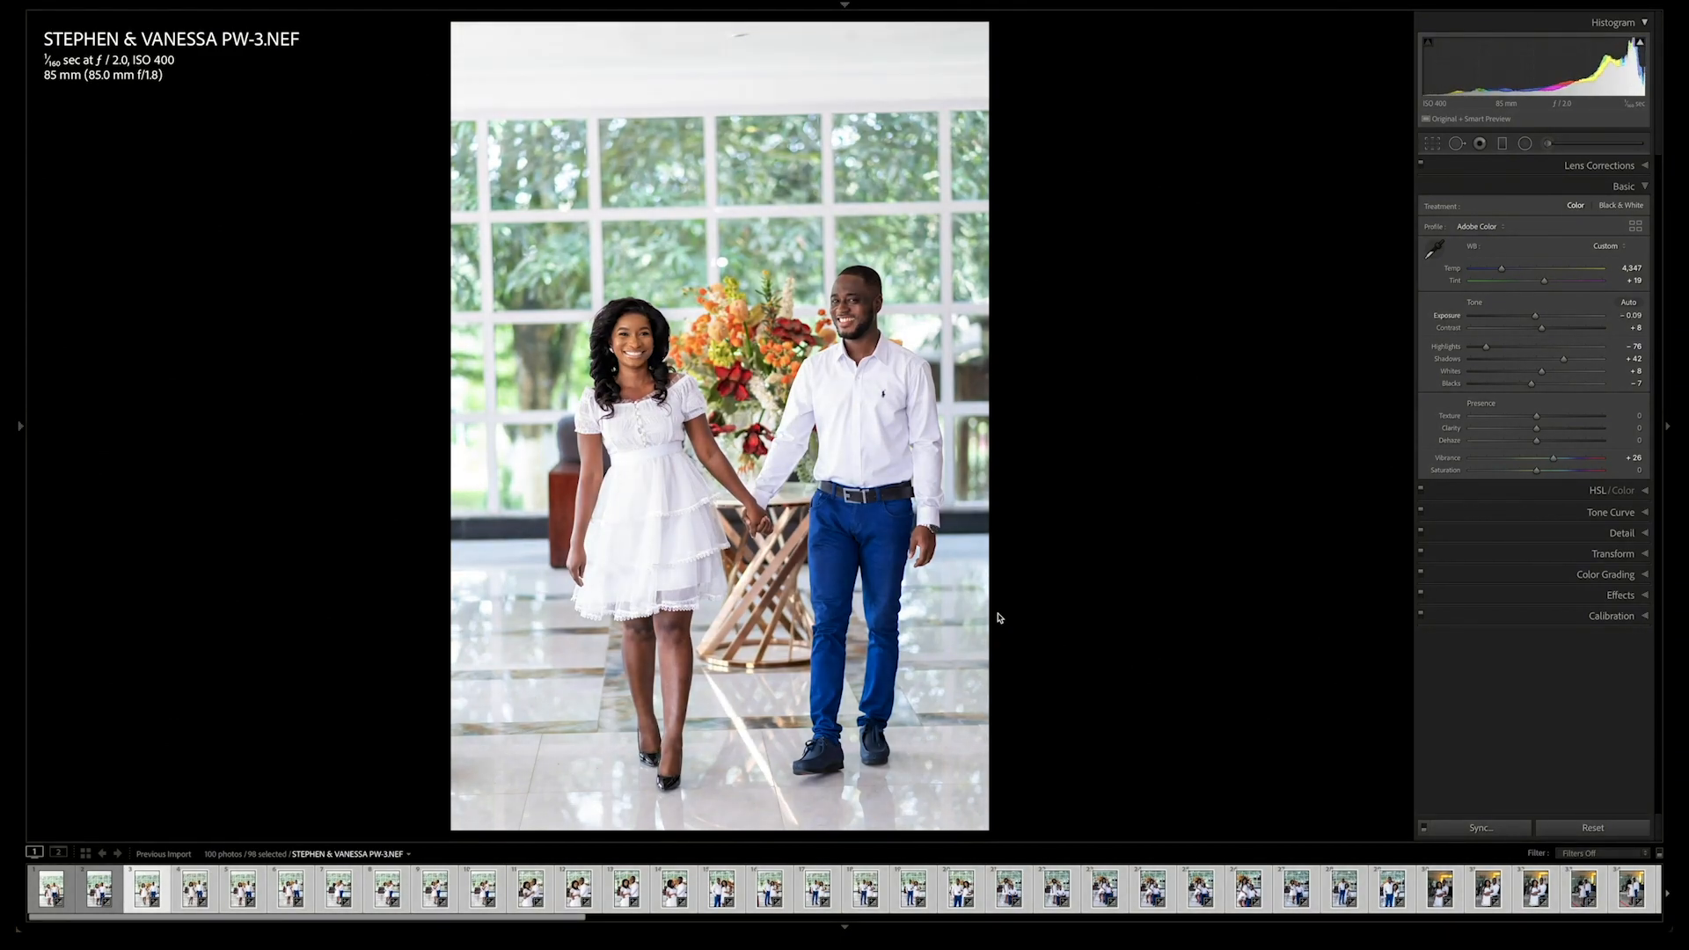
drag(1540, 321, 1537, 319)
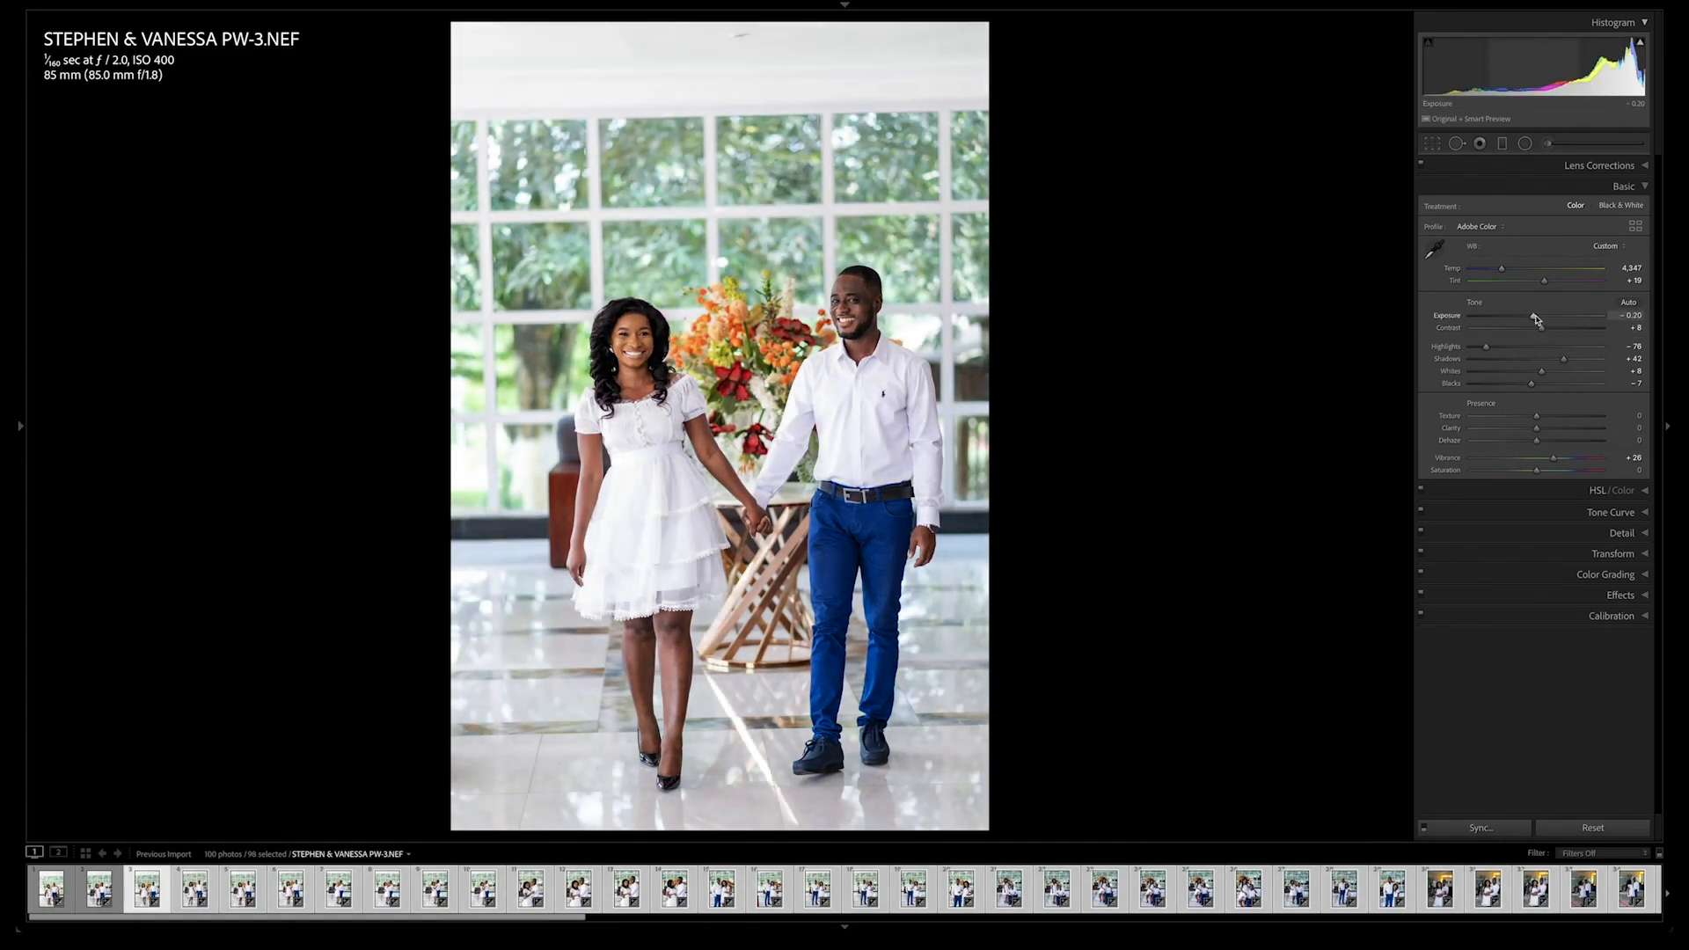
key(Up)
Step: Synchronize the third photo's settings to the remaining selected photos and move on to the fourth photo
key(ctrl+shift+s)
key(Return)
key(Right)
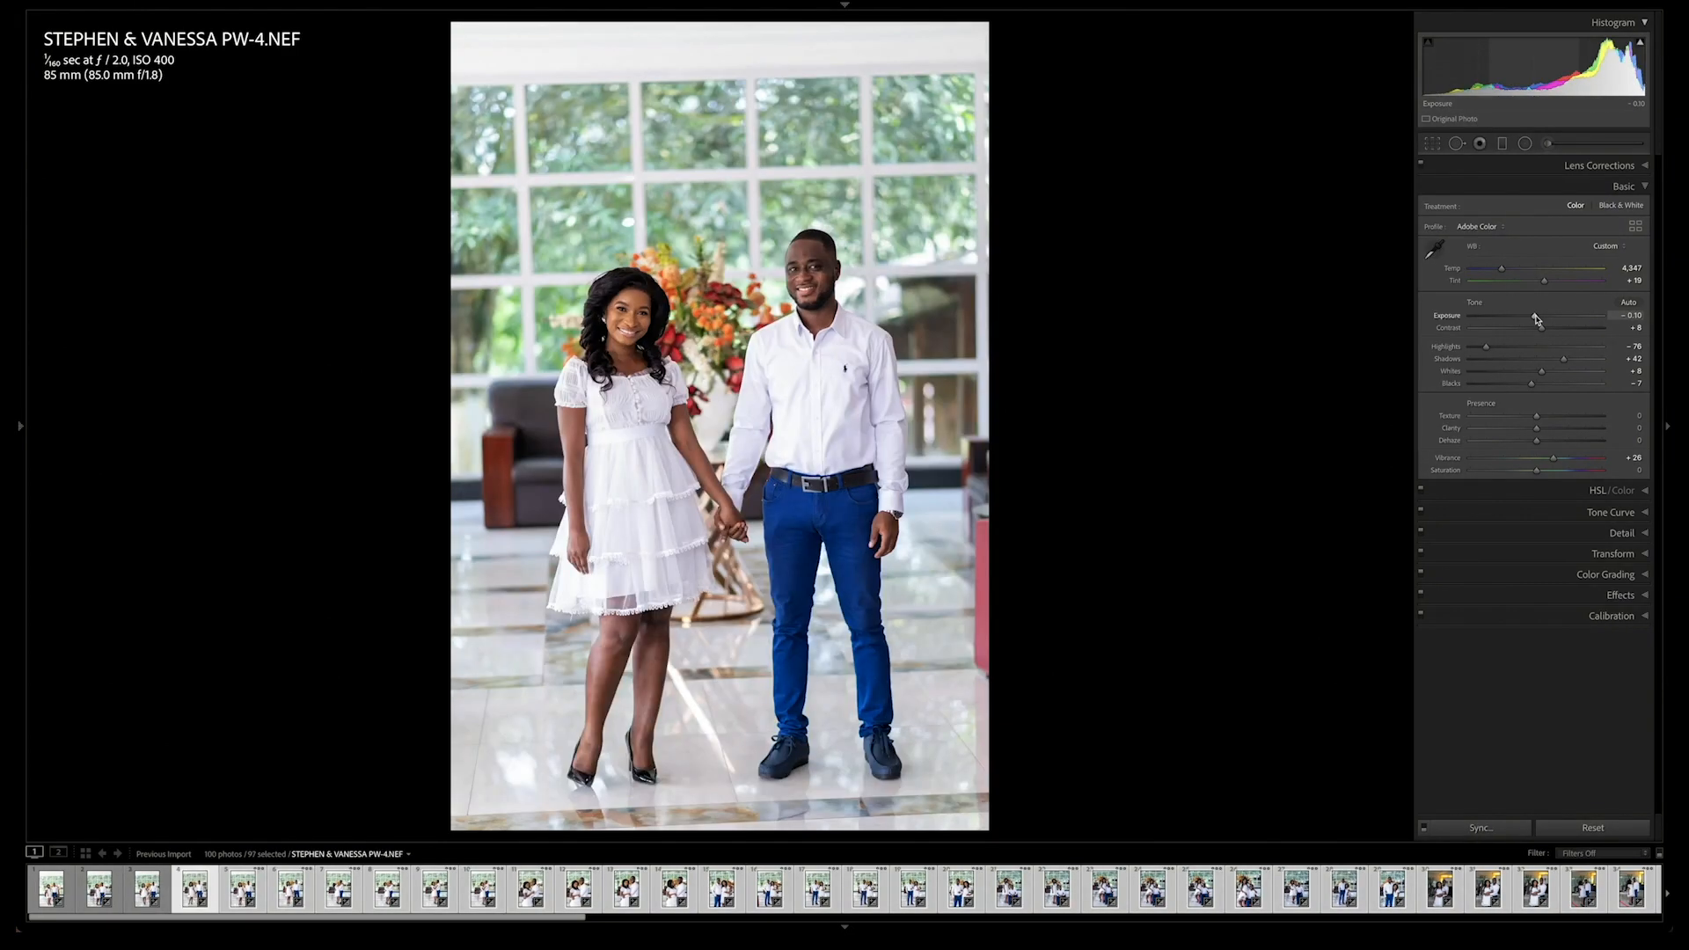
Step: Apply Auto Upright to the fourth photo, synchronize the remaining photos, and drop it from the selection
key(ctrl+7)
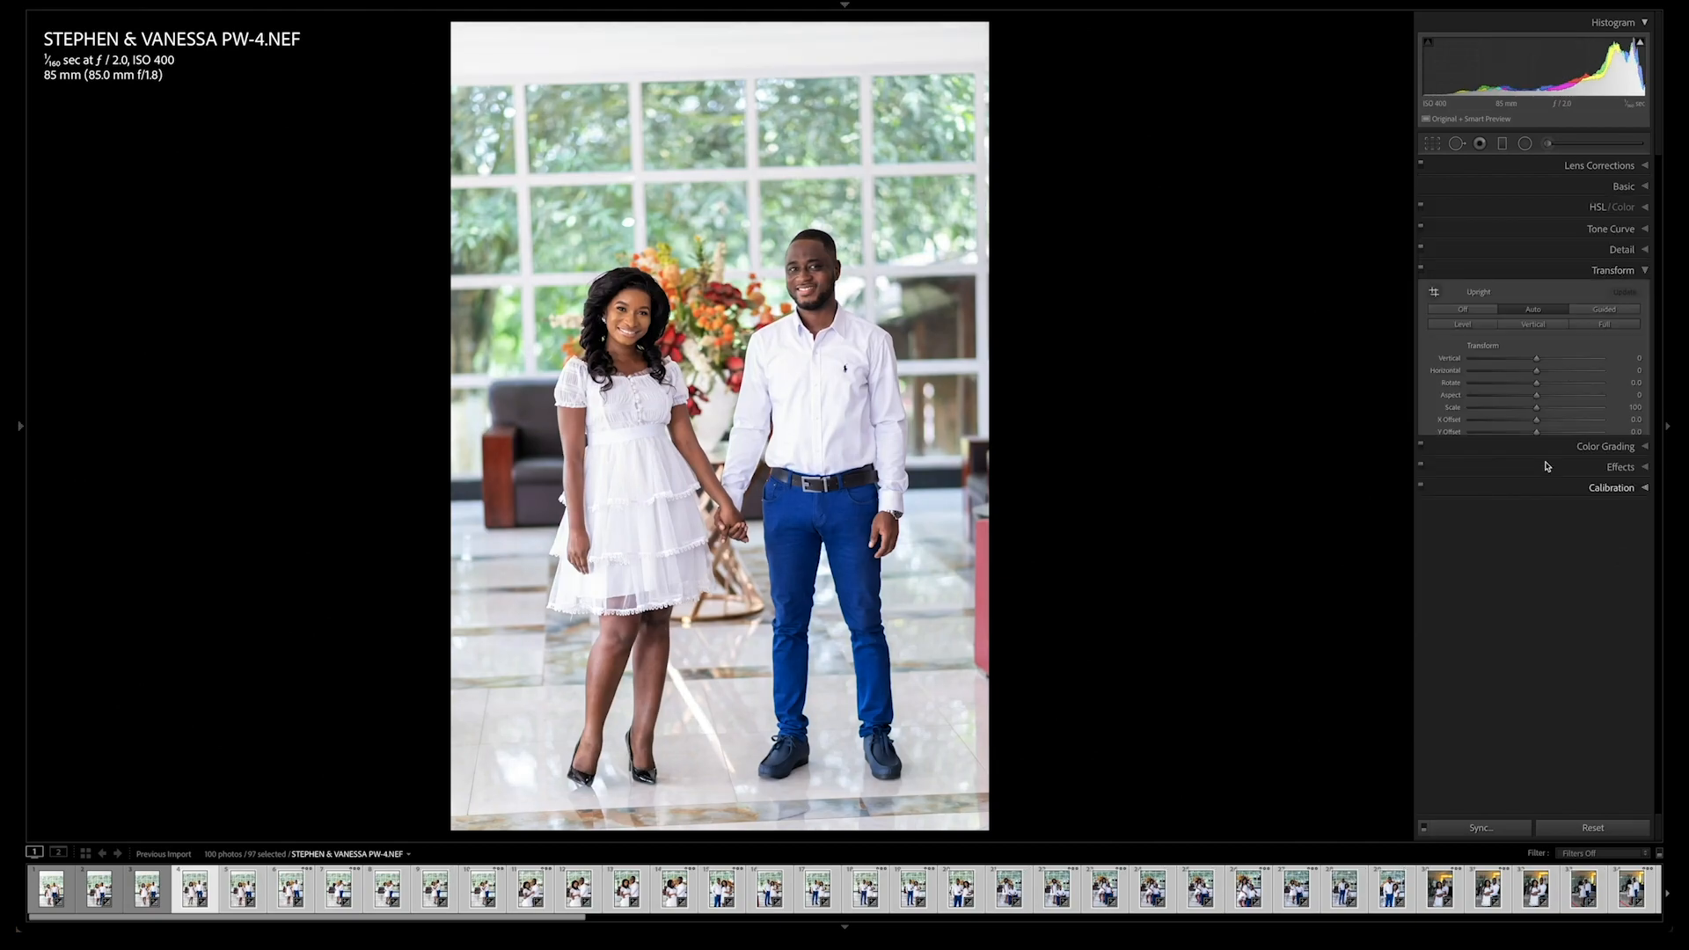
click(1516, 312)
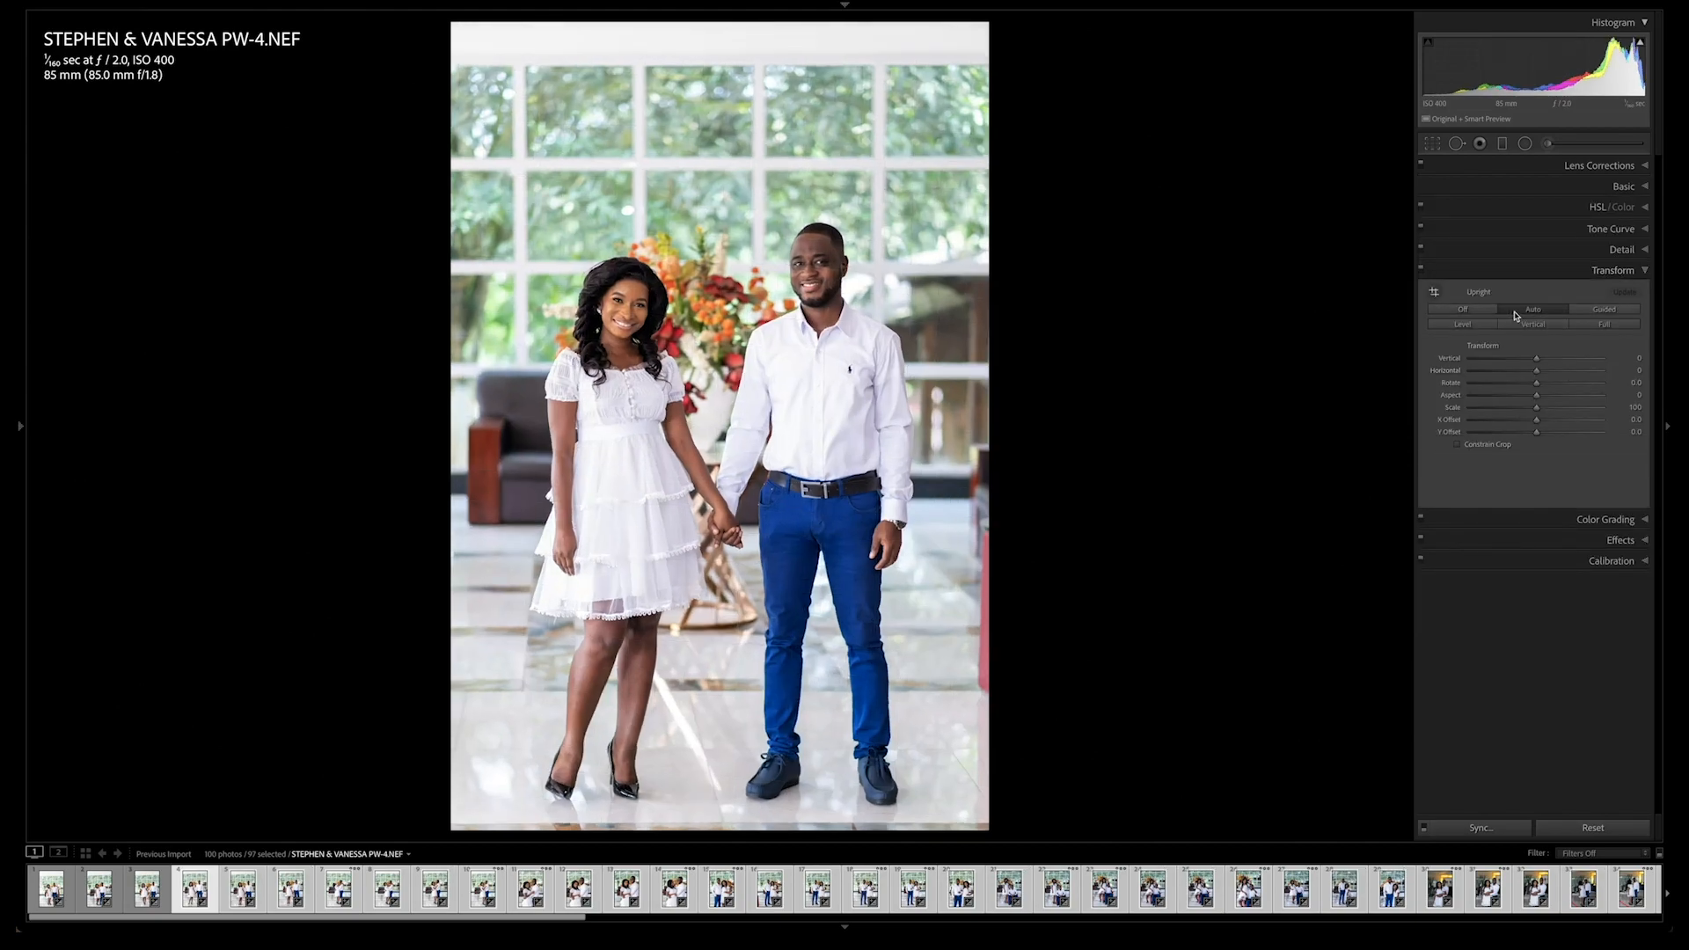
key(ctrl+shift+s)
key(Return)
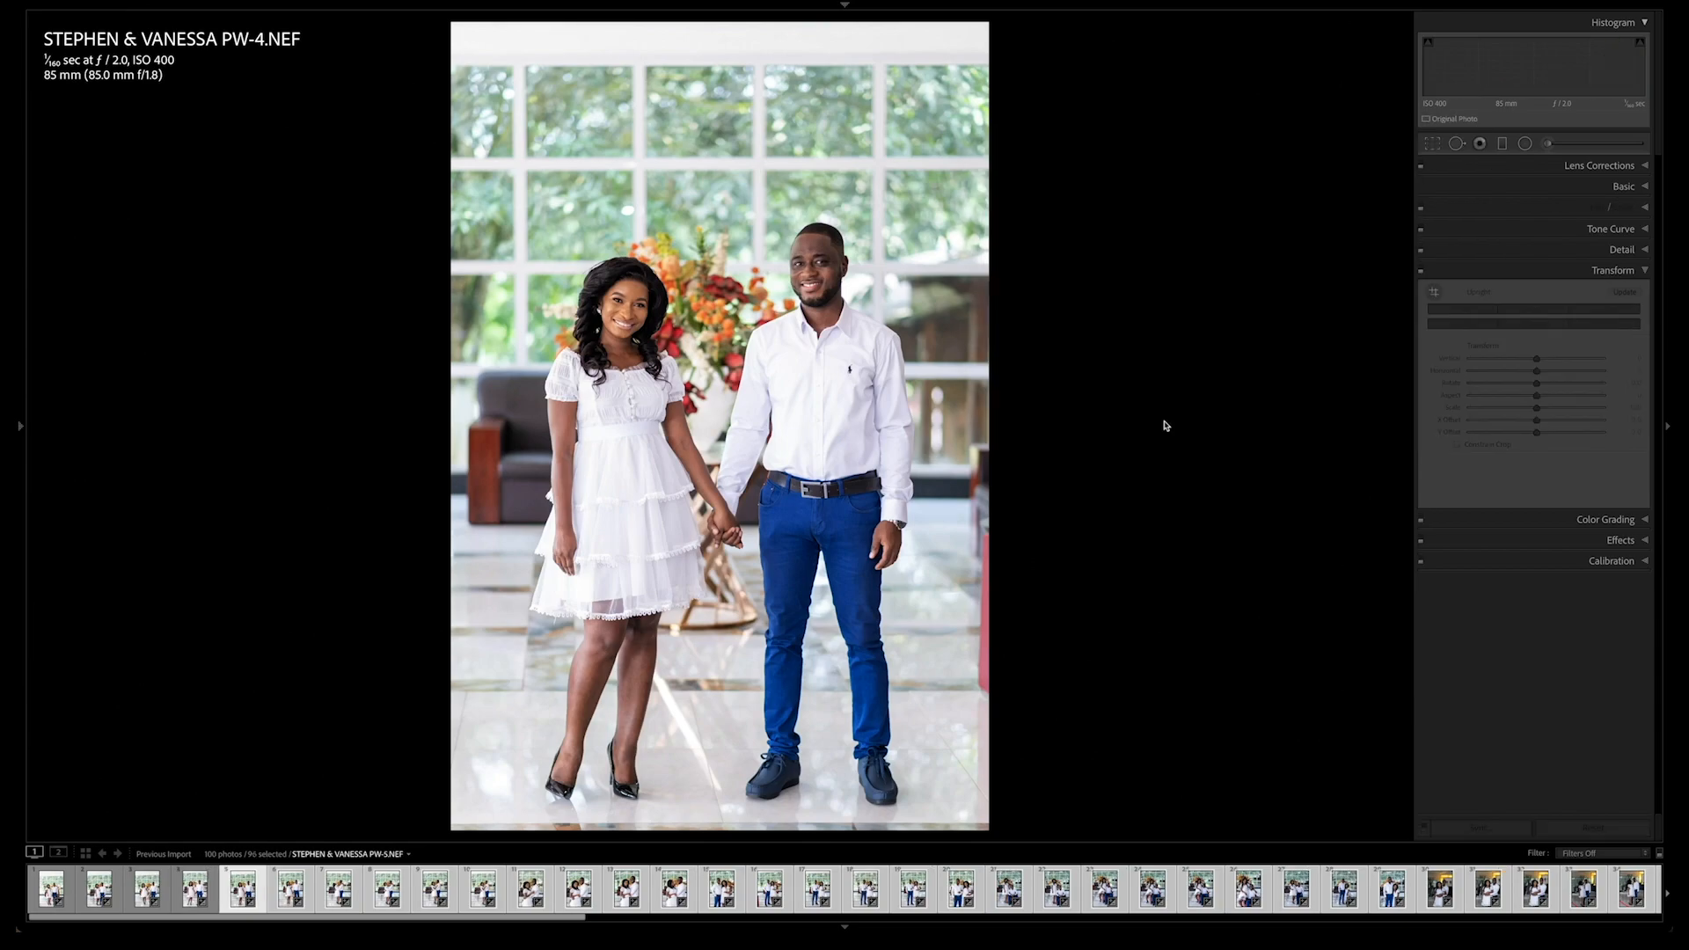
key(Right)
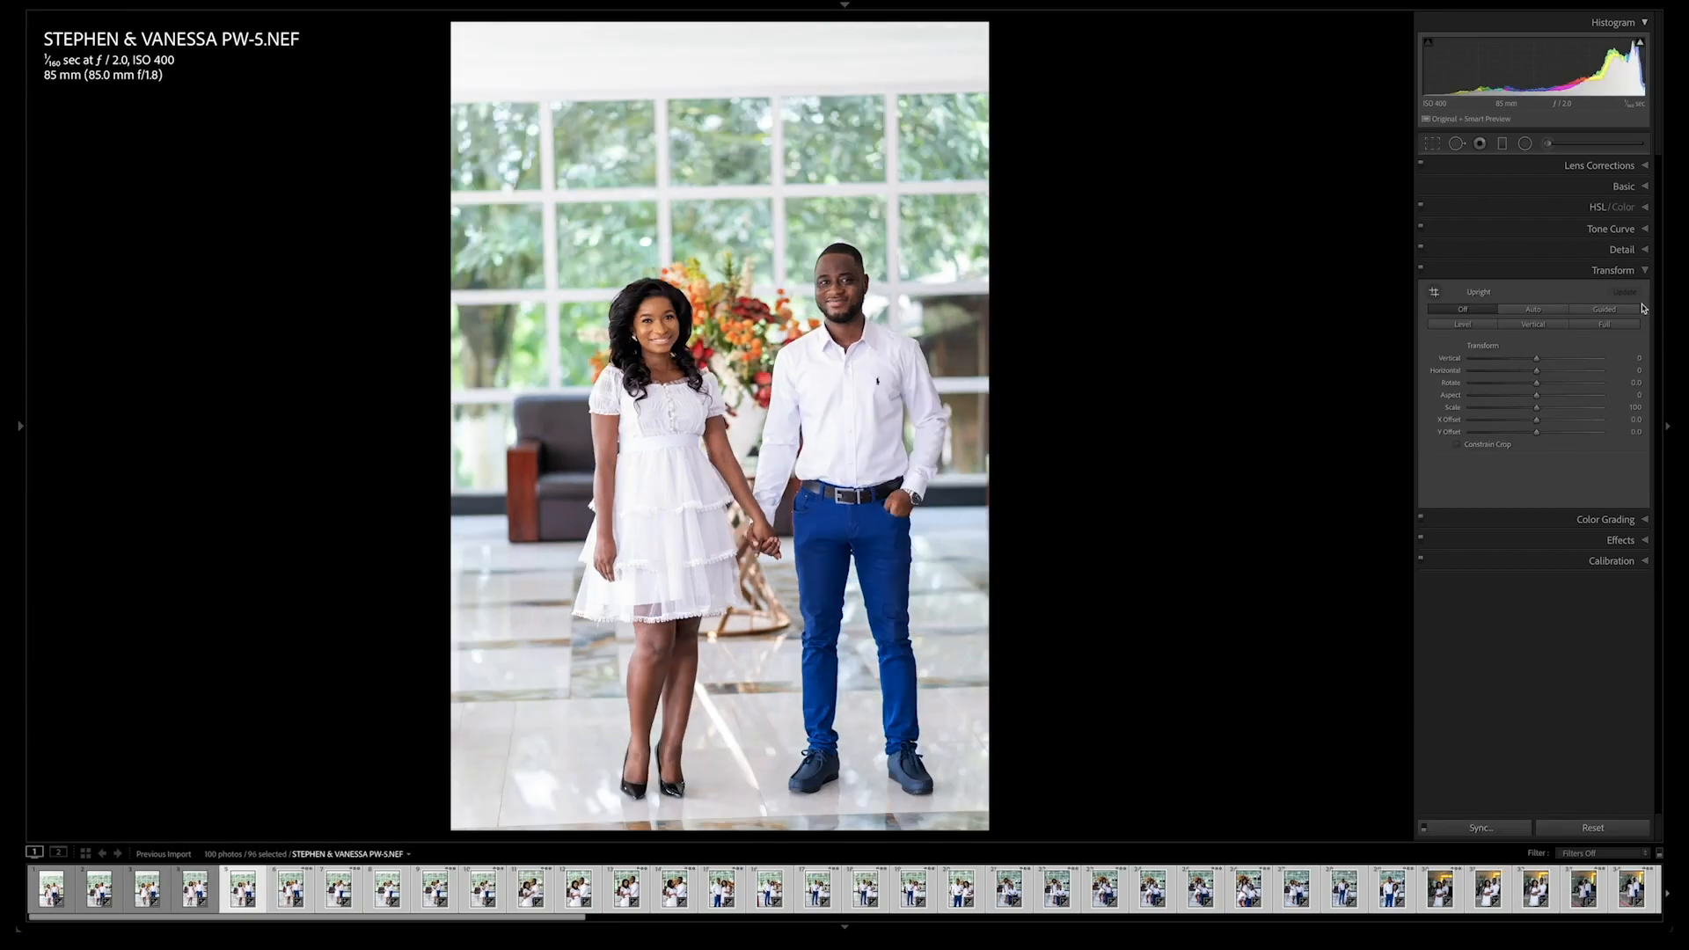
Step: Apply Auto Upright to the fifth photo, crop it tighter around the couple, and drop it from the selection
click(1533, 309)
key(r)
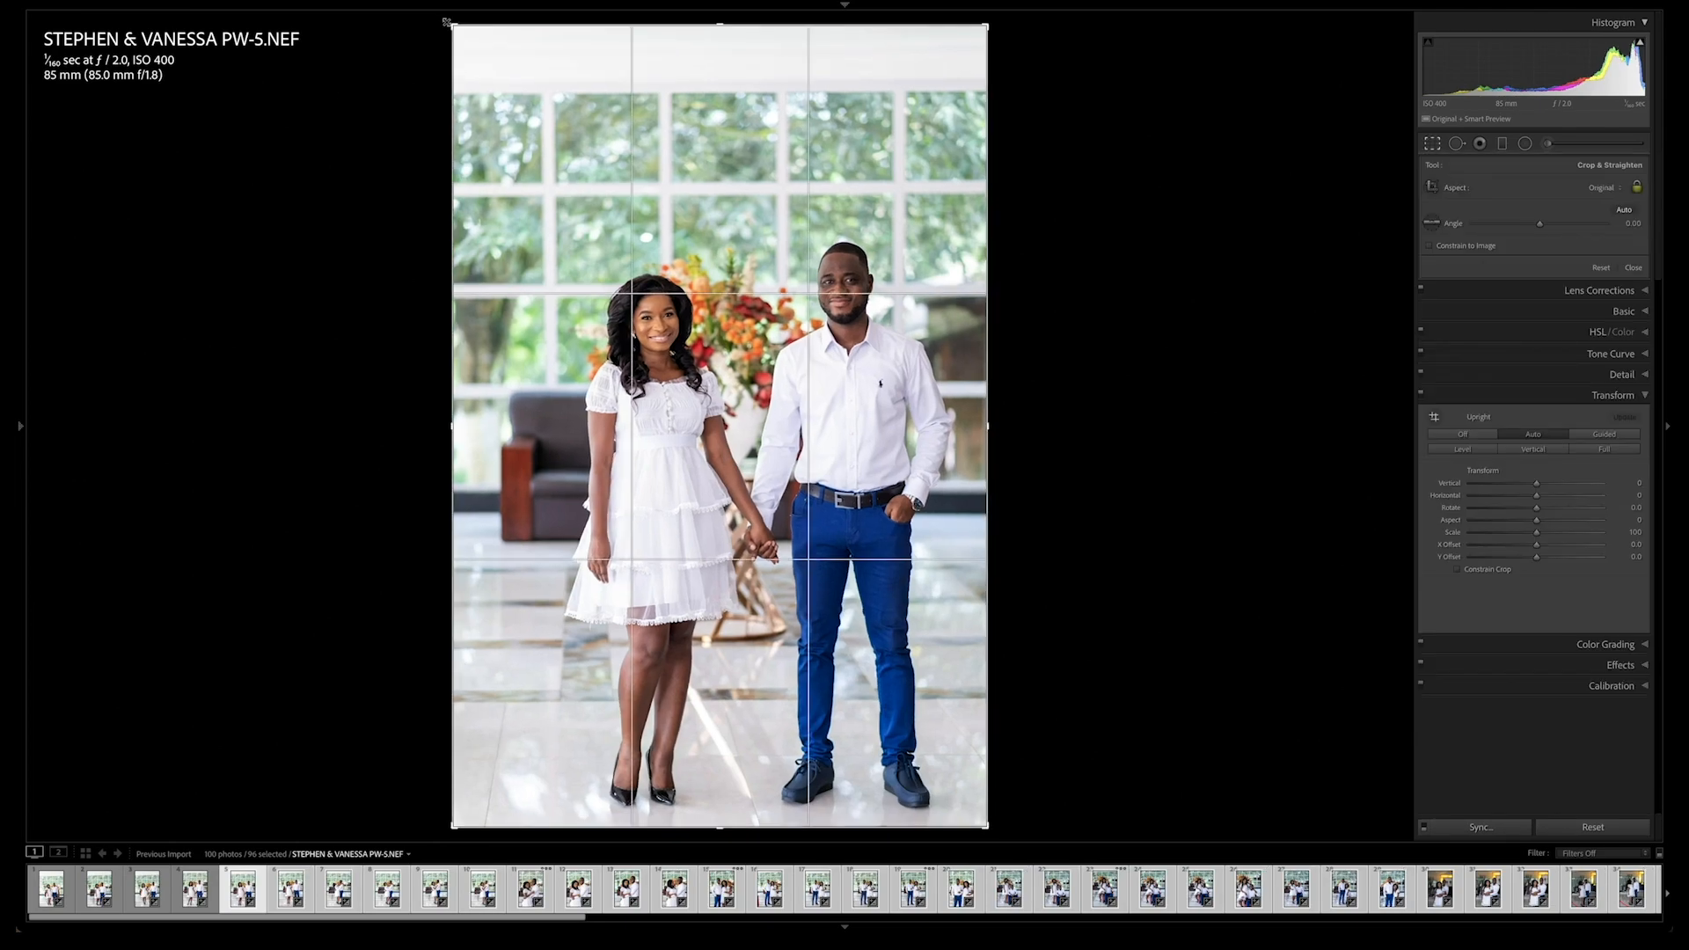
drag(447, 22, 471, 51)
key(Return)
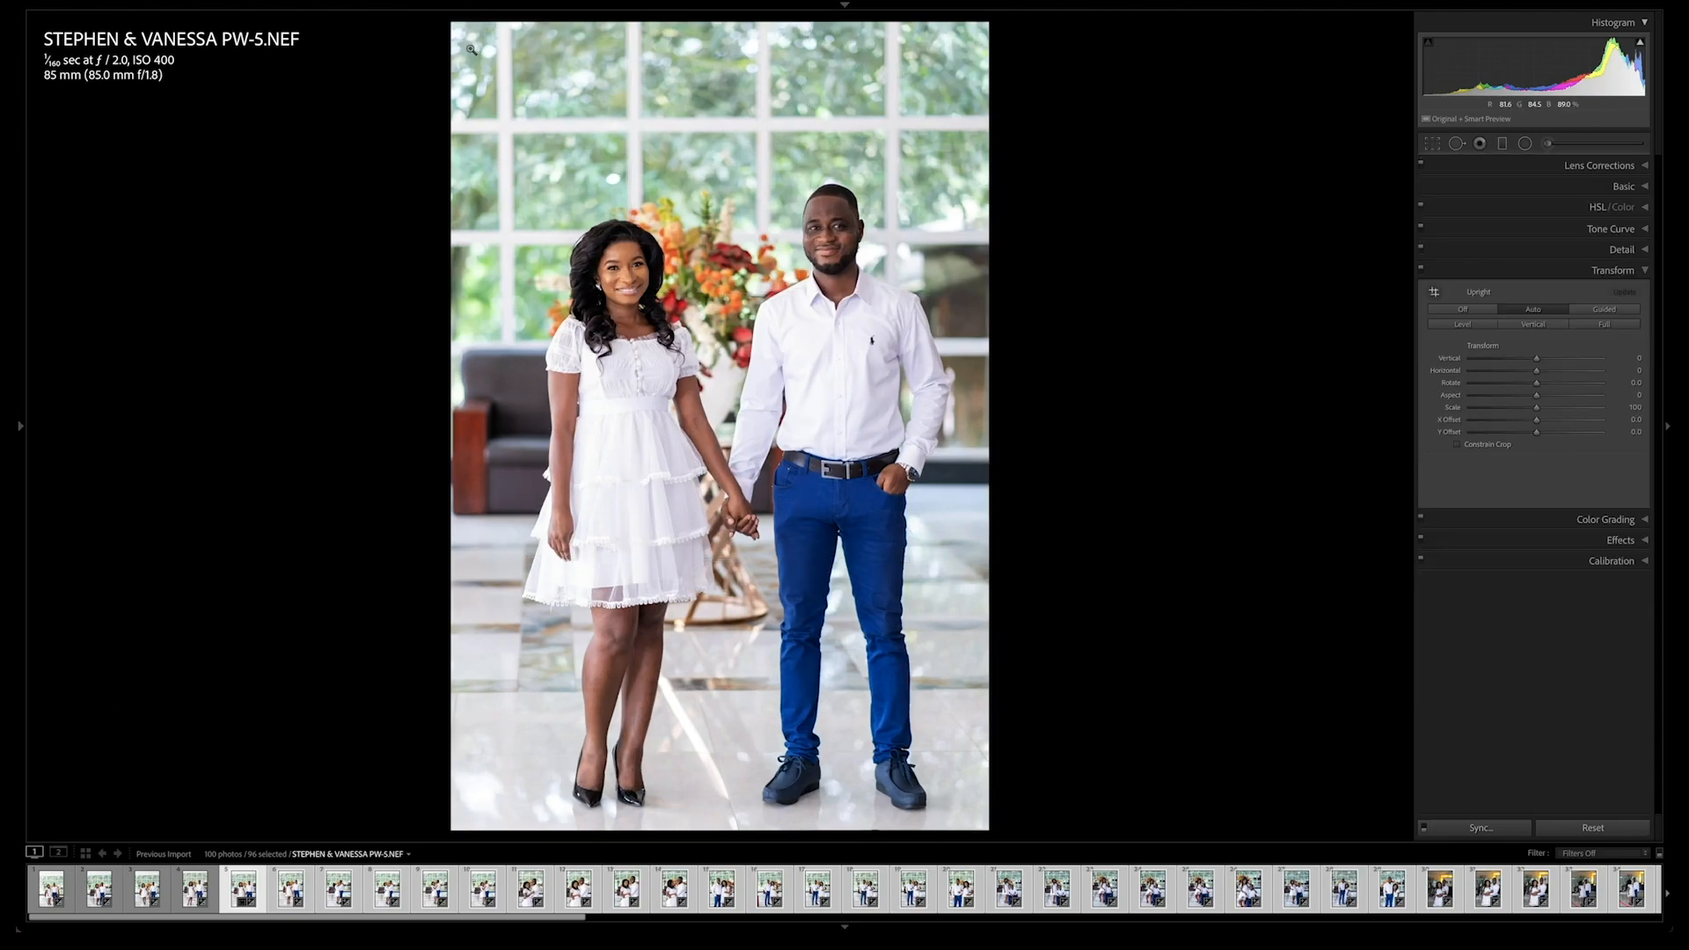
key(Right)
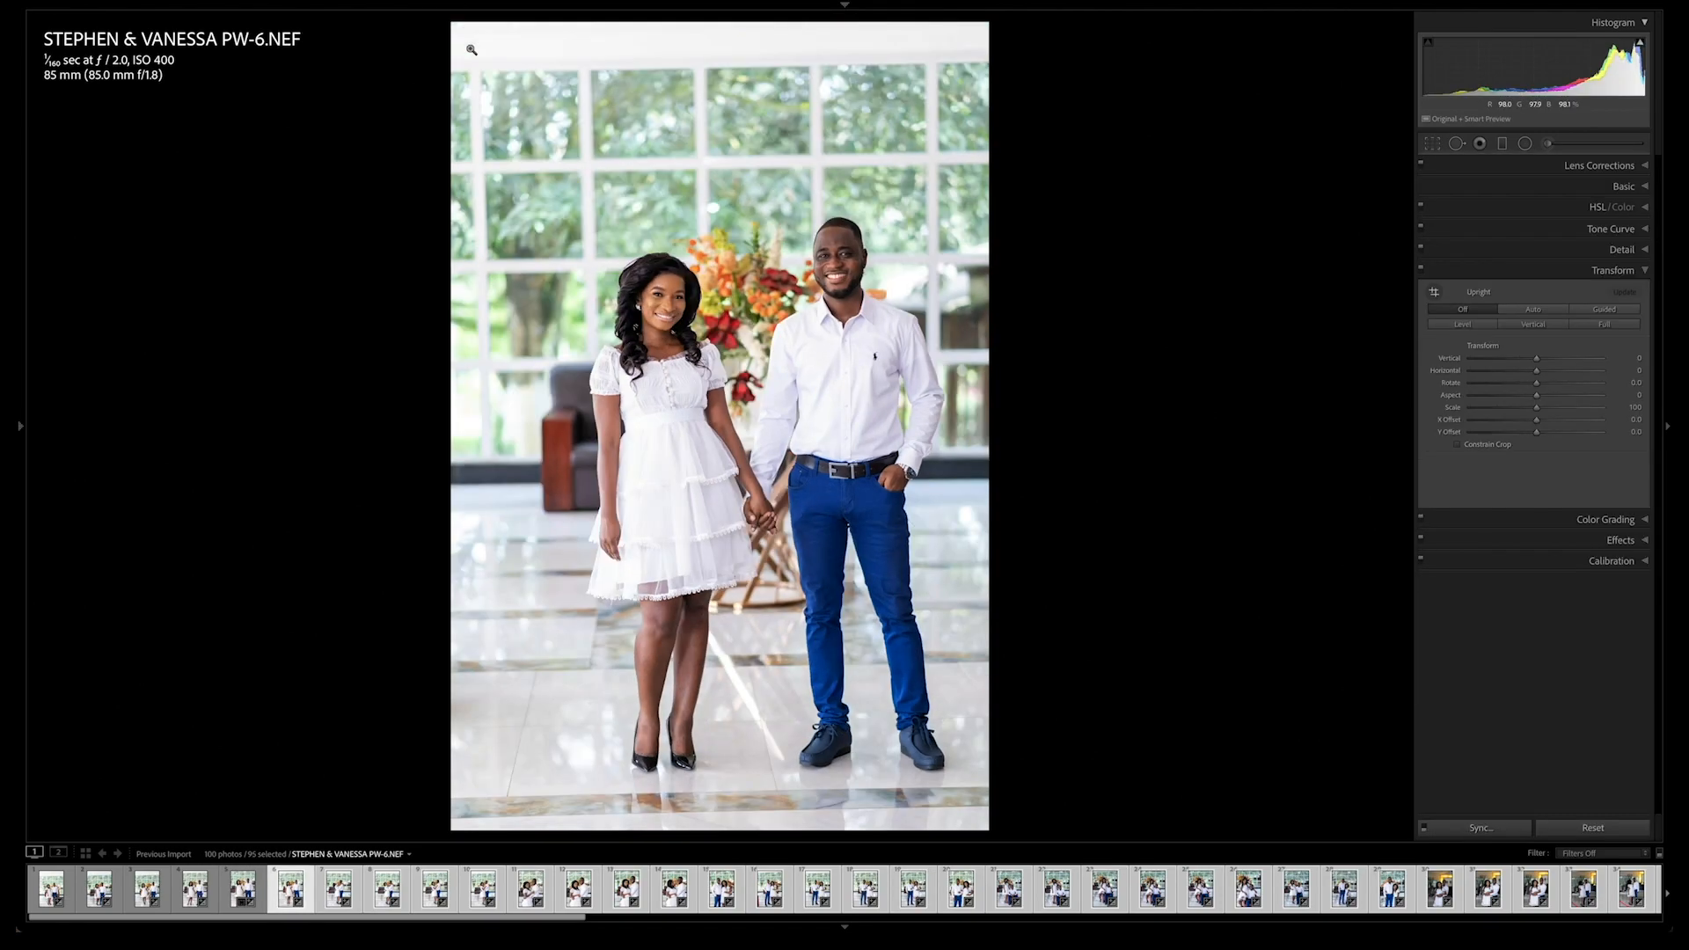
Step: Crop the sixth photo tighter around the couple, apply Auto Upright, and drop it from the selection
key(r)
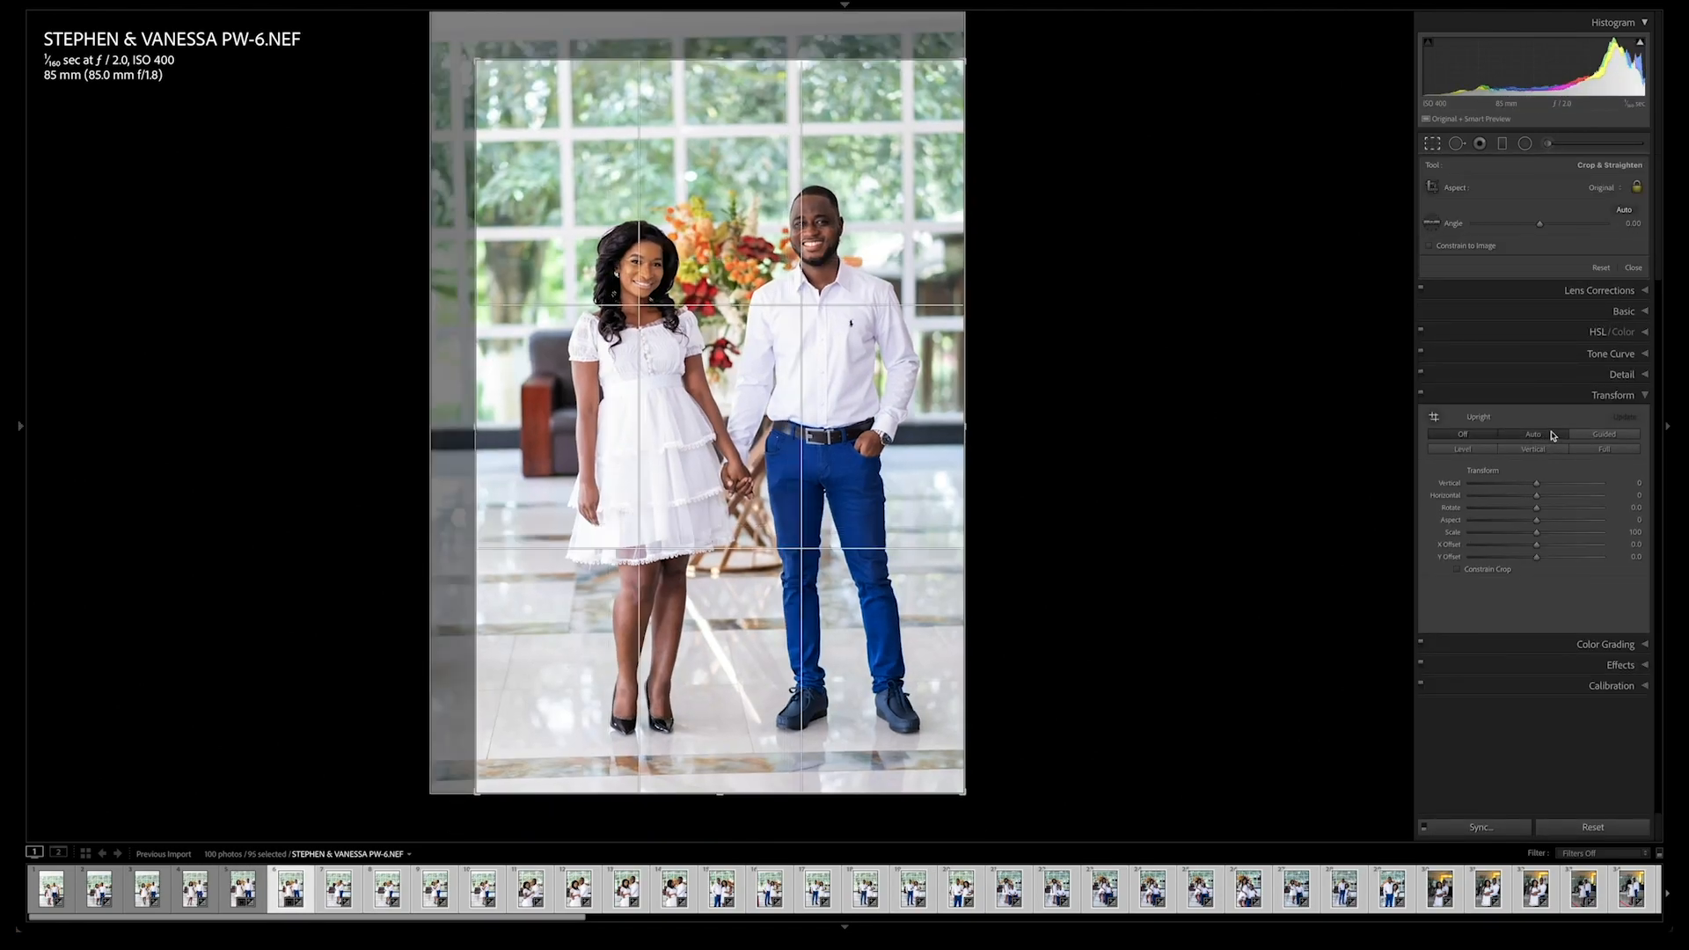
click(1552, 433)
key(Return)
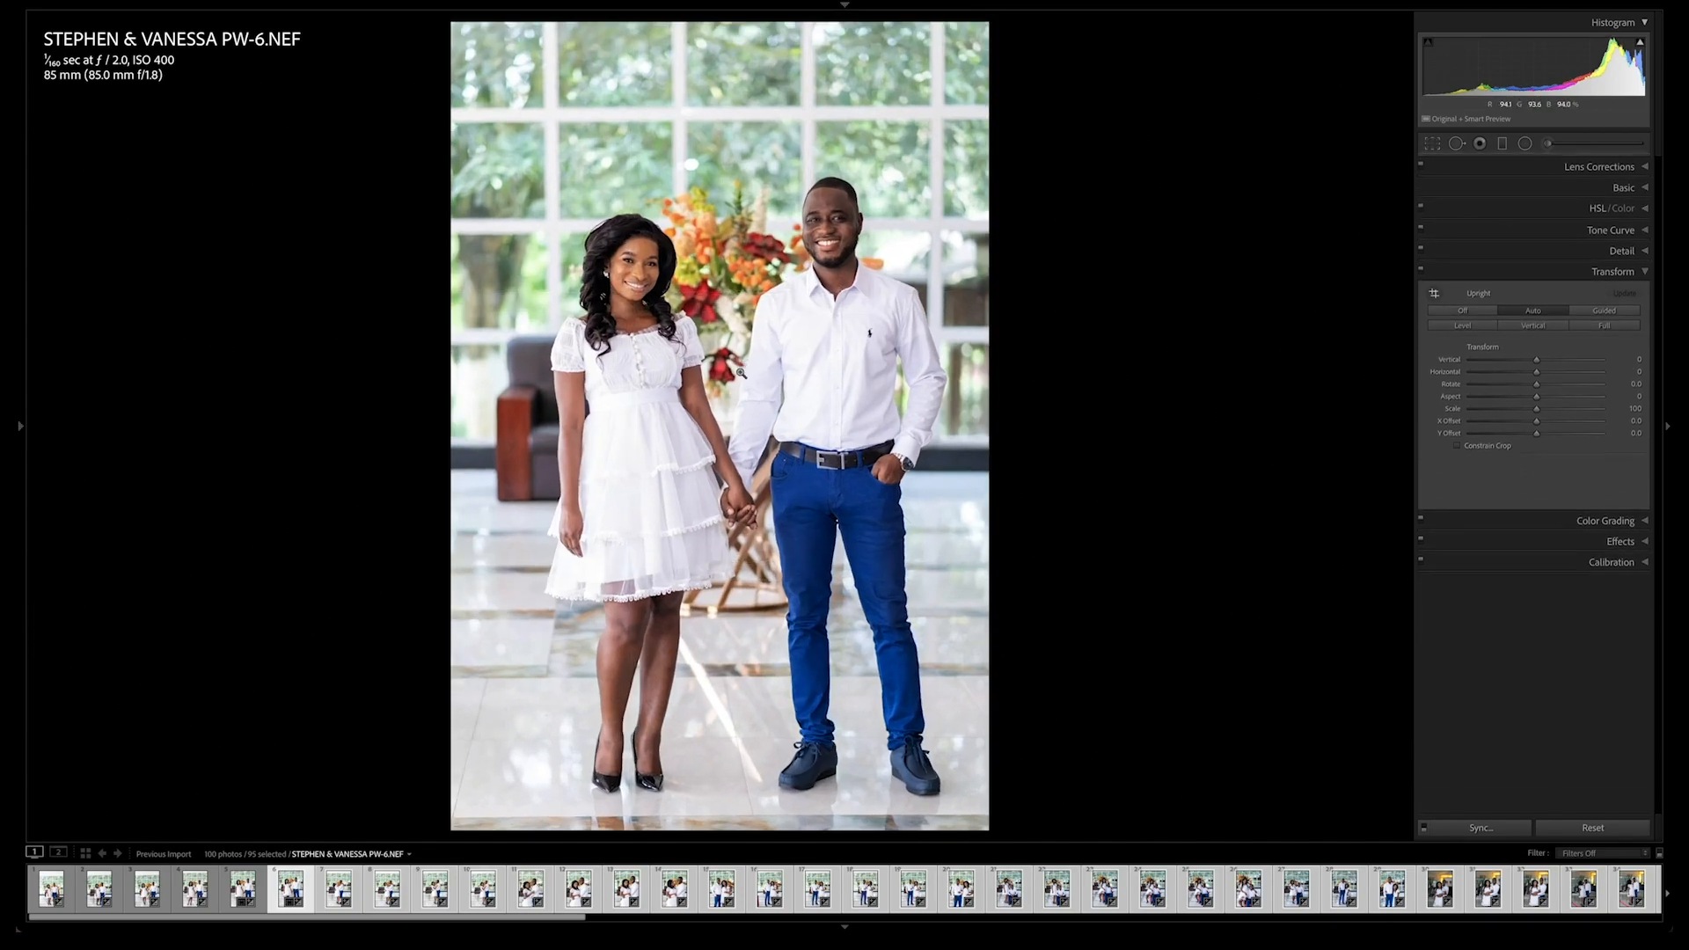
key(Right)
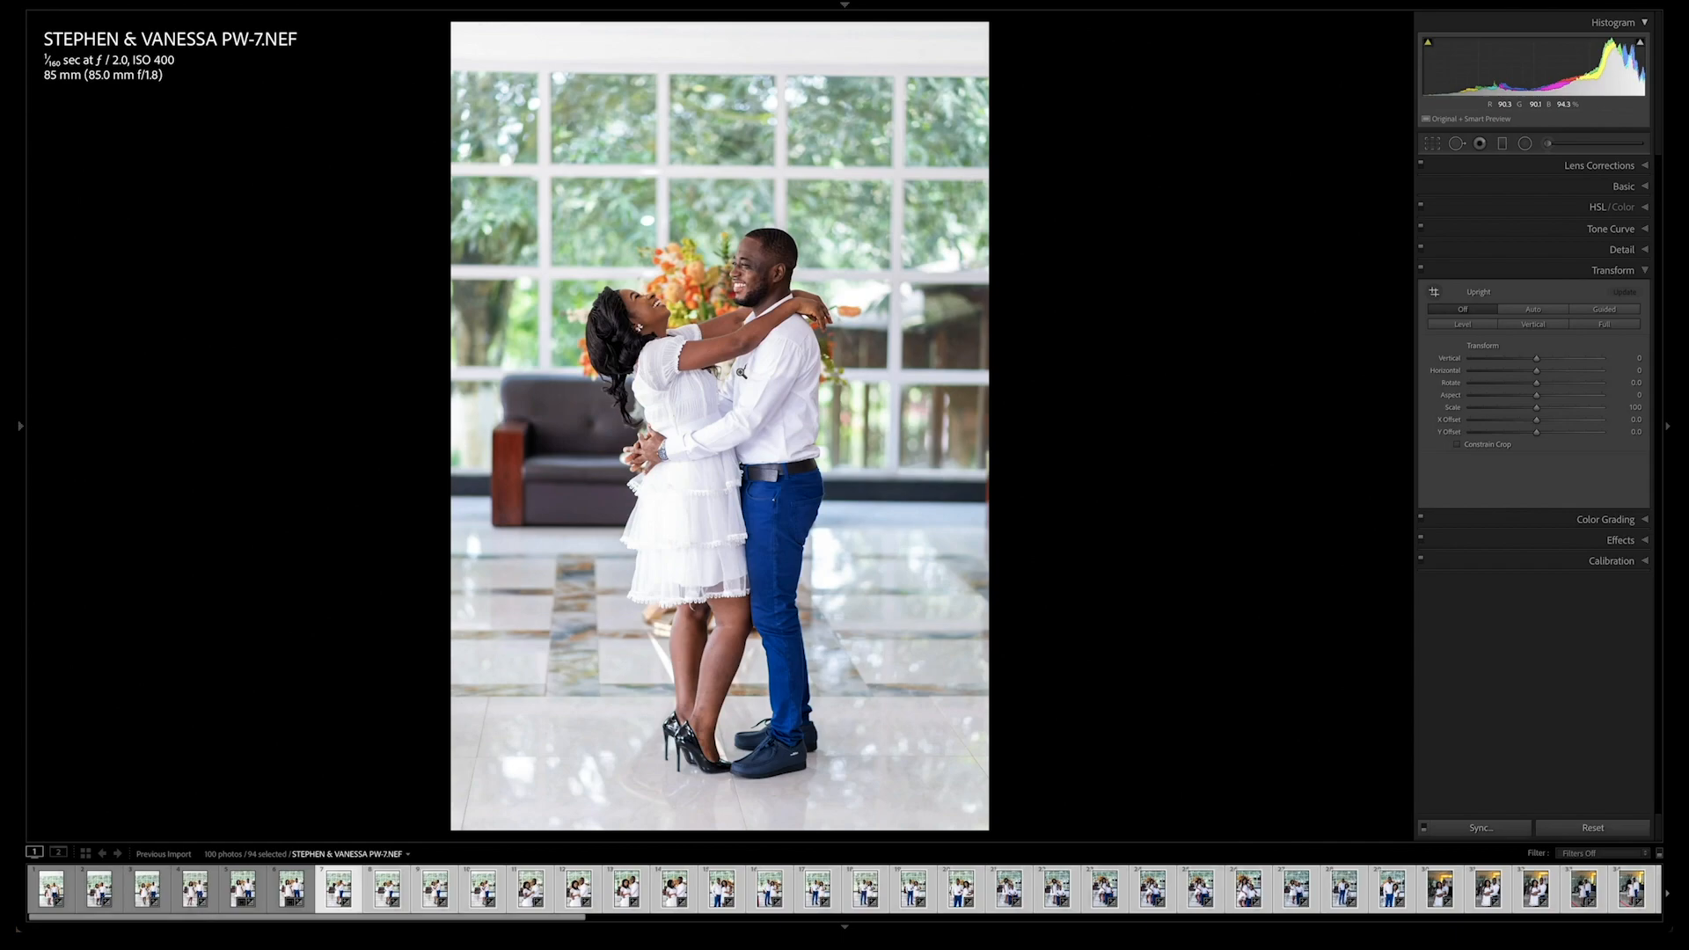
Step: Set the seventh photo's temperature to 4,545, tint to +17 and exposure to +0.20, comparing it with the before view
click(1622, 186)
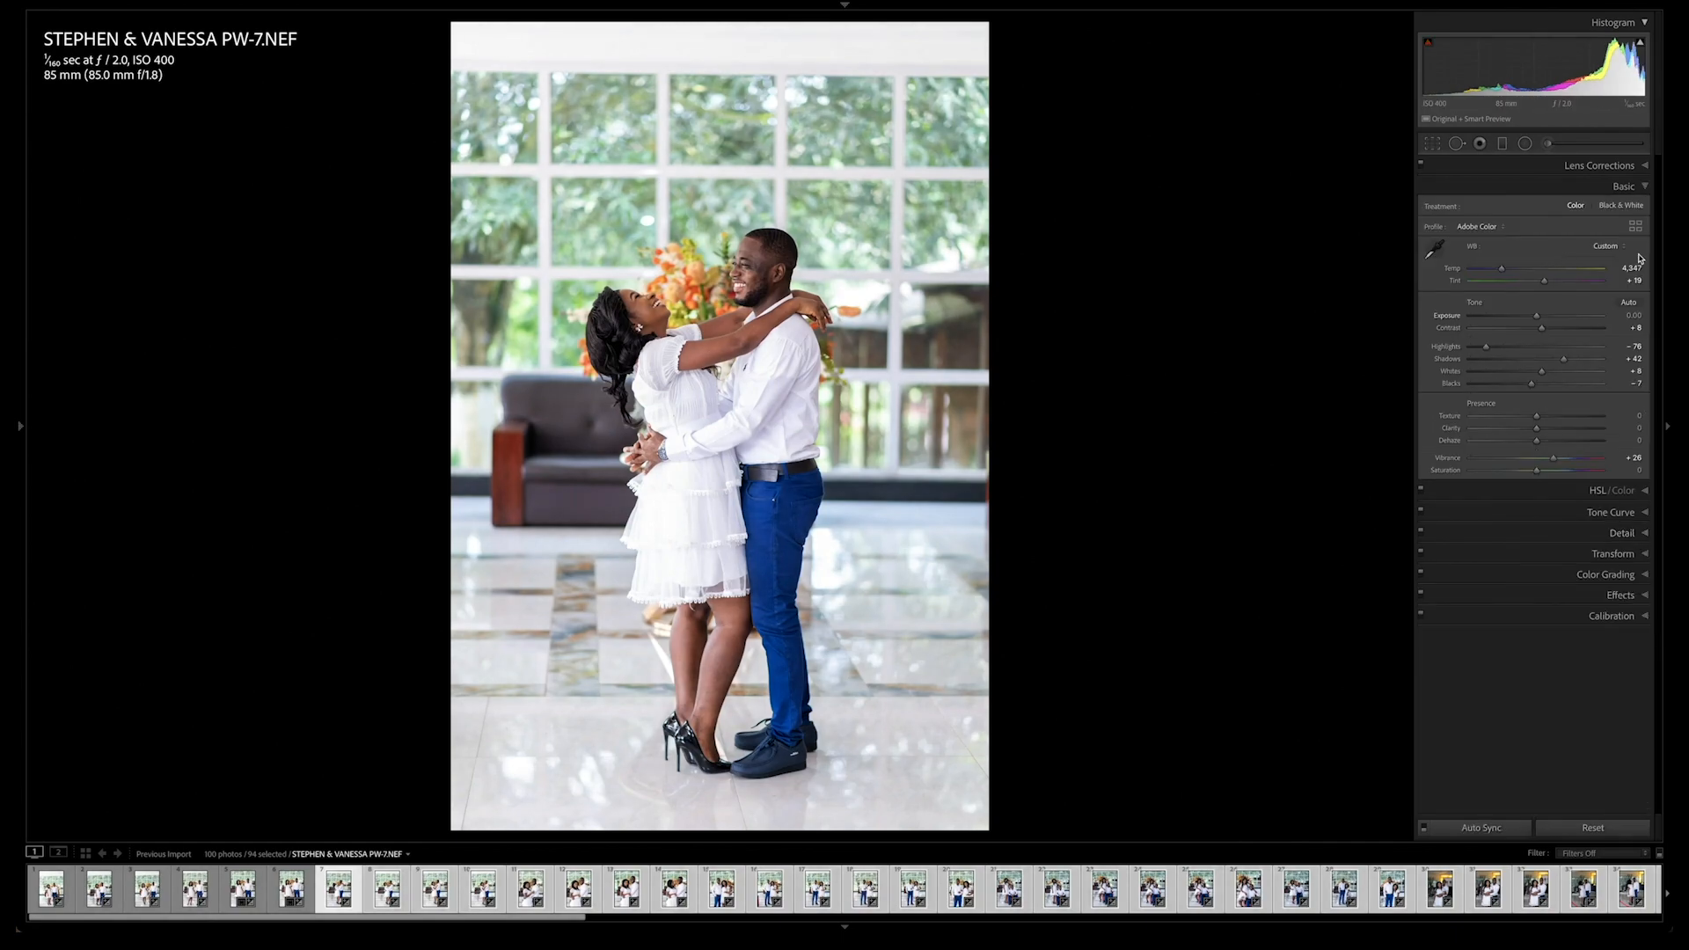
drag(1501, 269, 1506, 272)
key(equal)
key(equal)
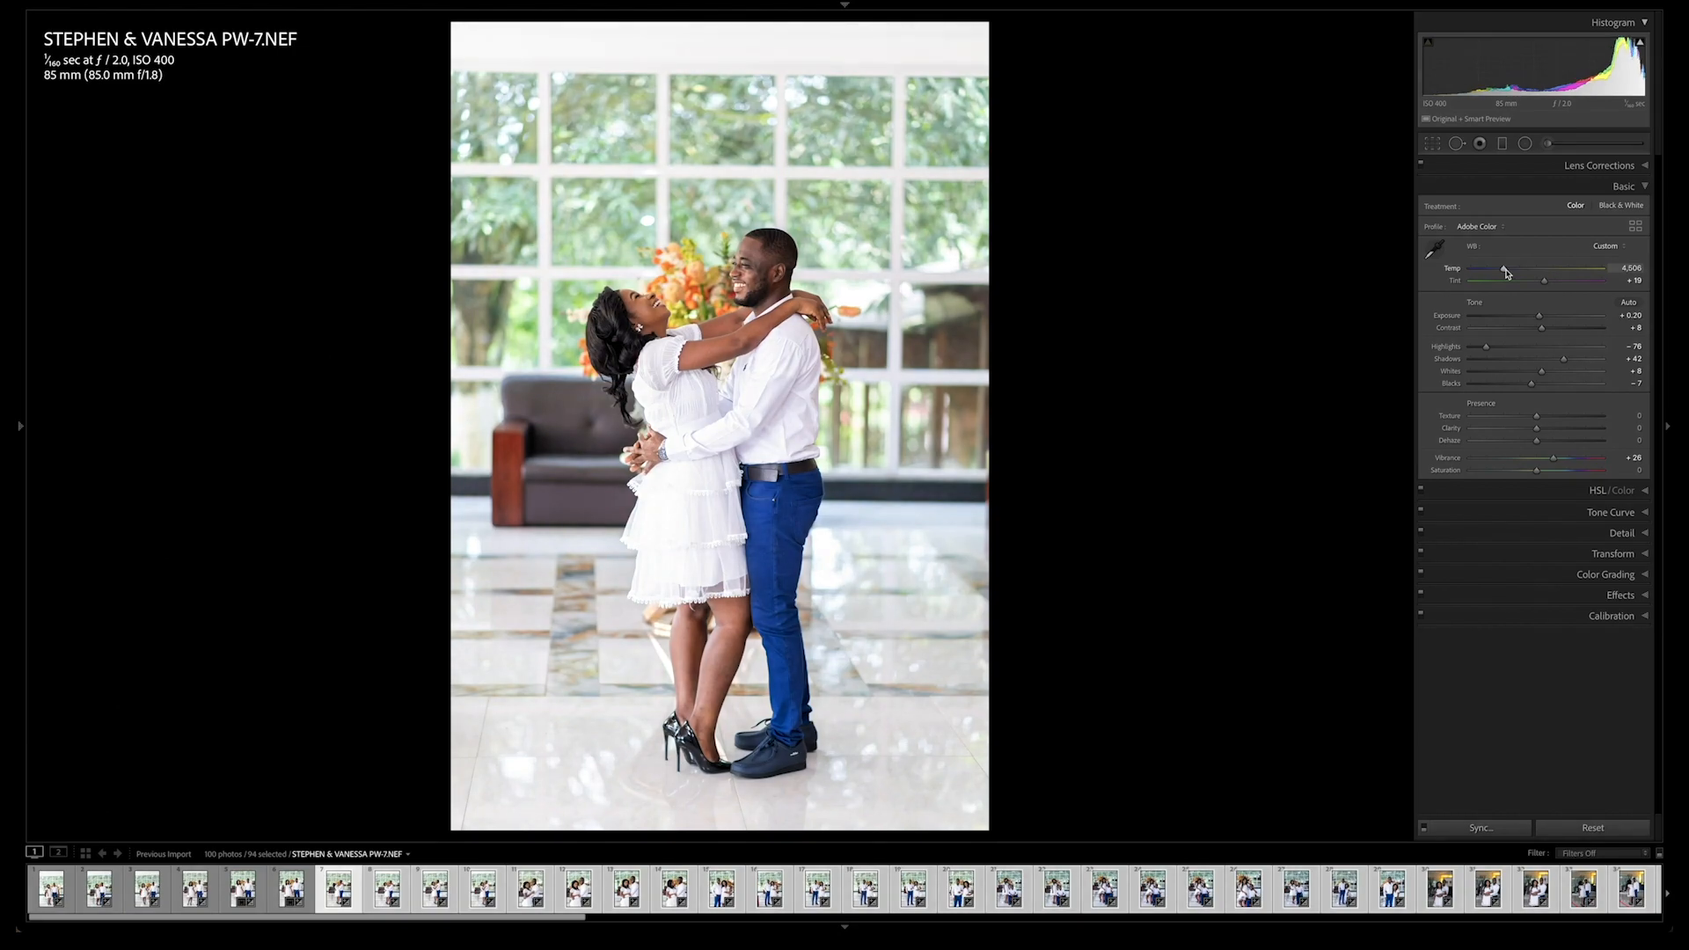
key(backslash)
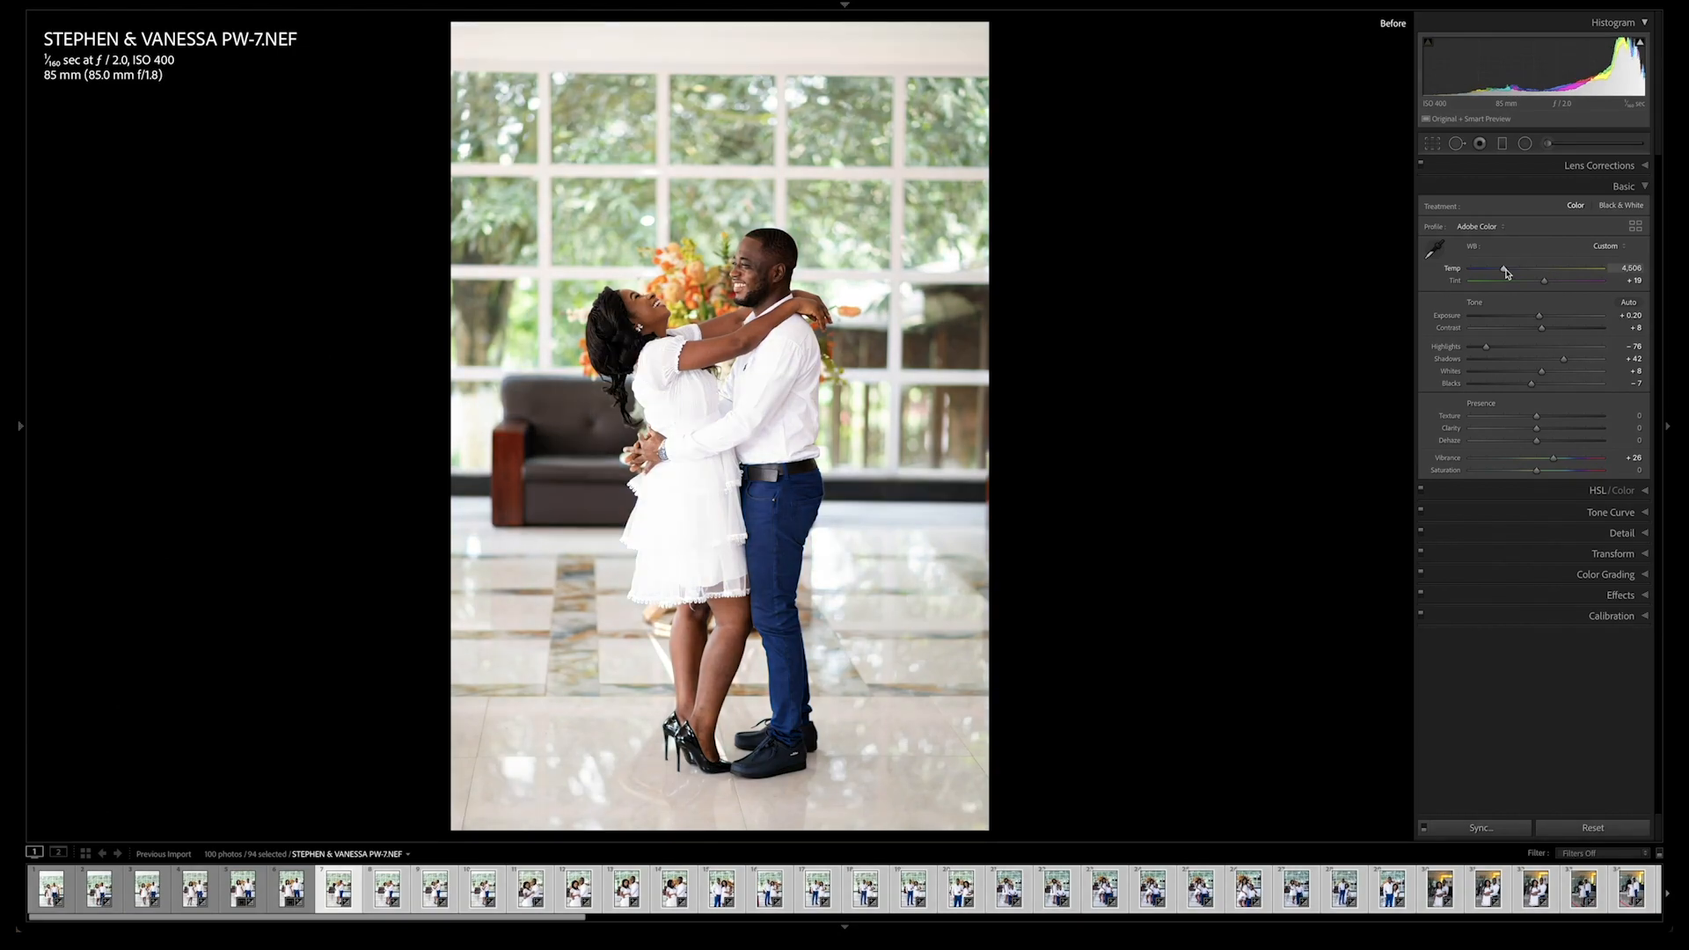
key(backslash)
mouse_move(1506, 271)
mouse_down()
mouse_move(1544, 282)
mouse_move(1504, 276)
mouse_up()
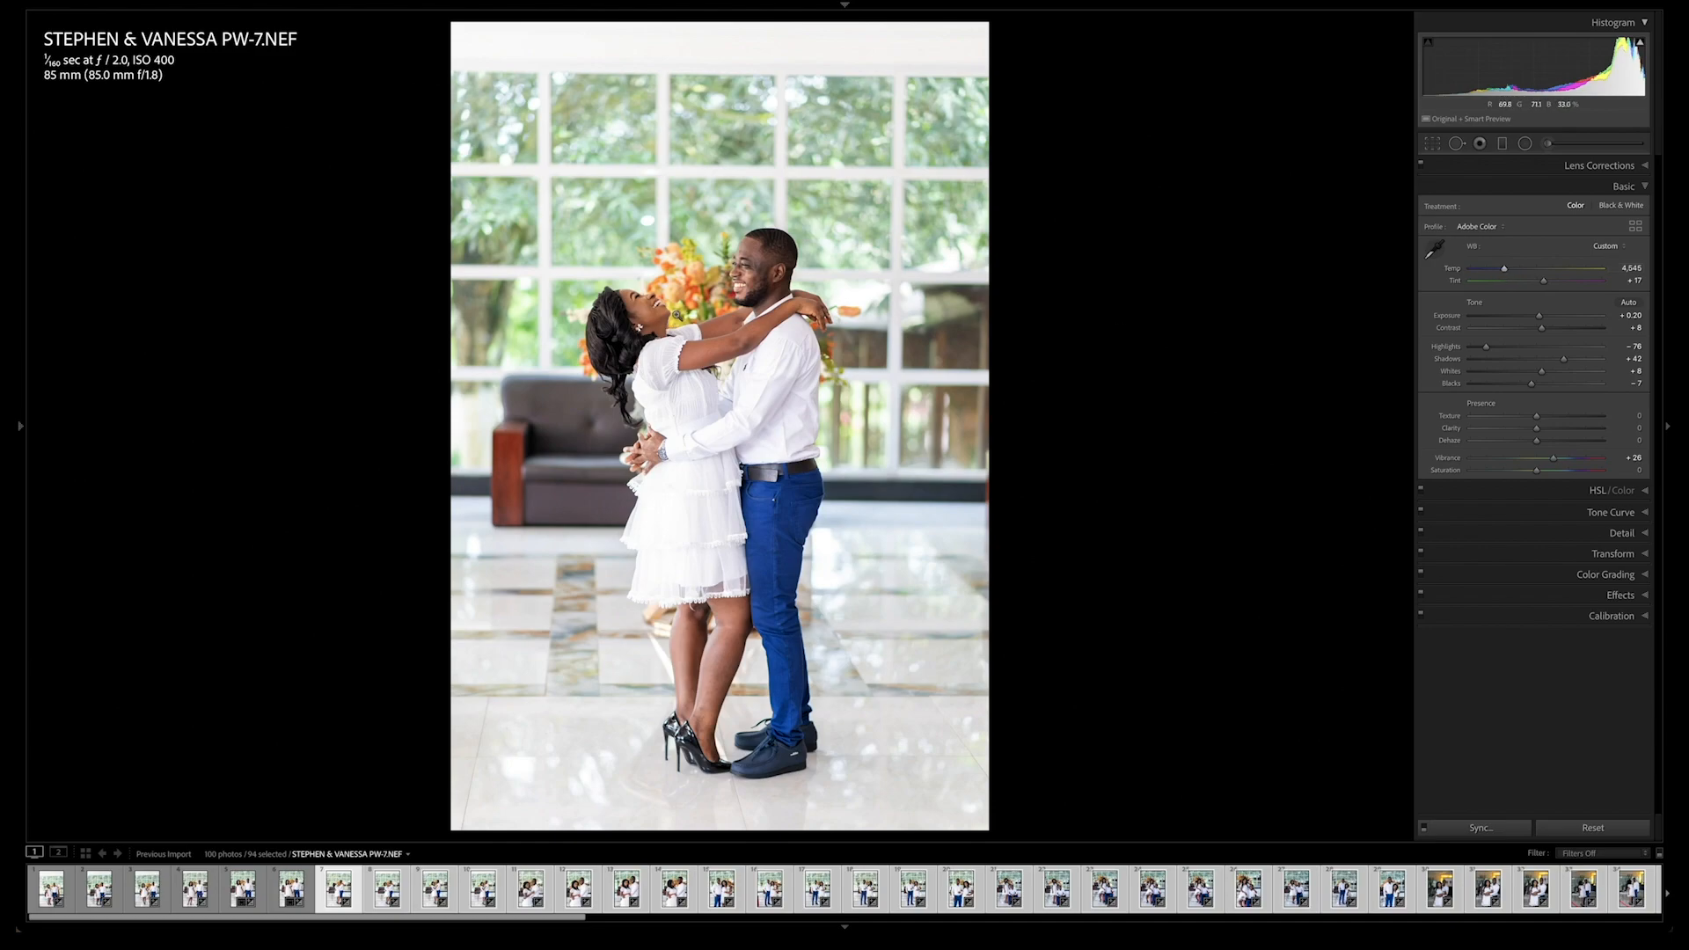
Step: Check the seventh photo full screen, set its exposure to +0.10, and synchronize the remaining photos before dropping it from the selection
key(f)
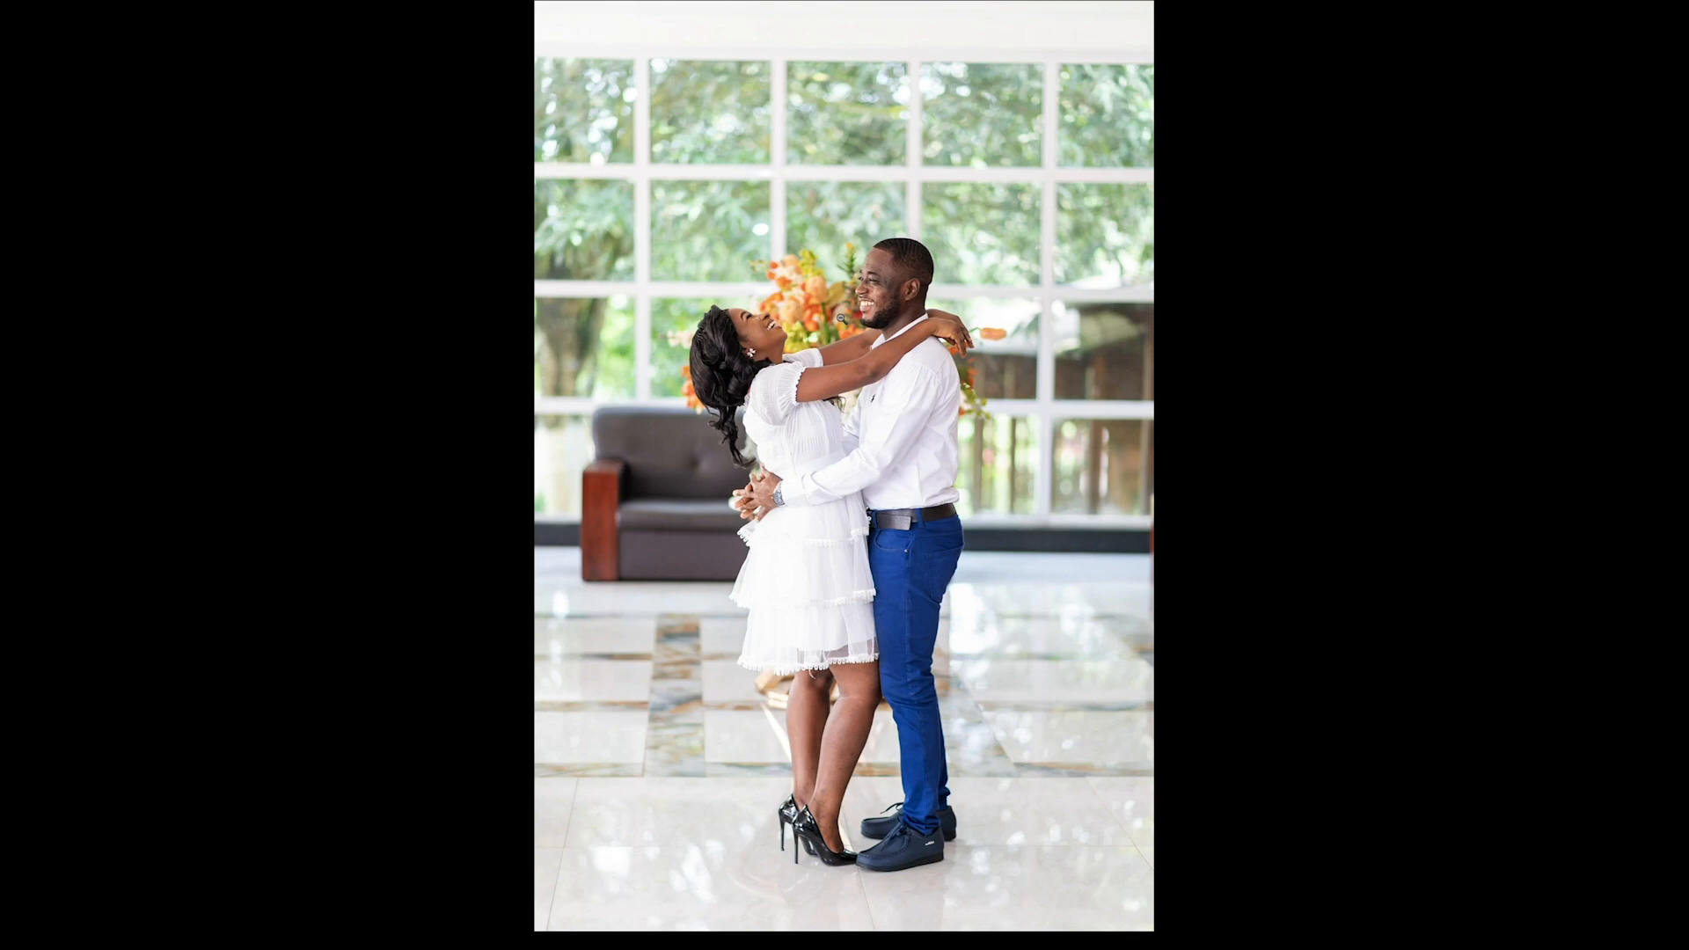
key(f)
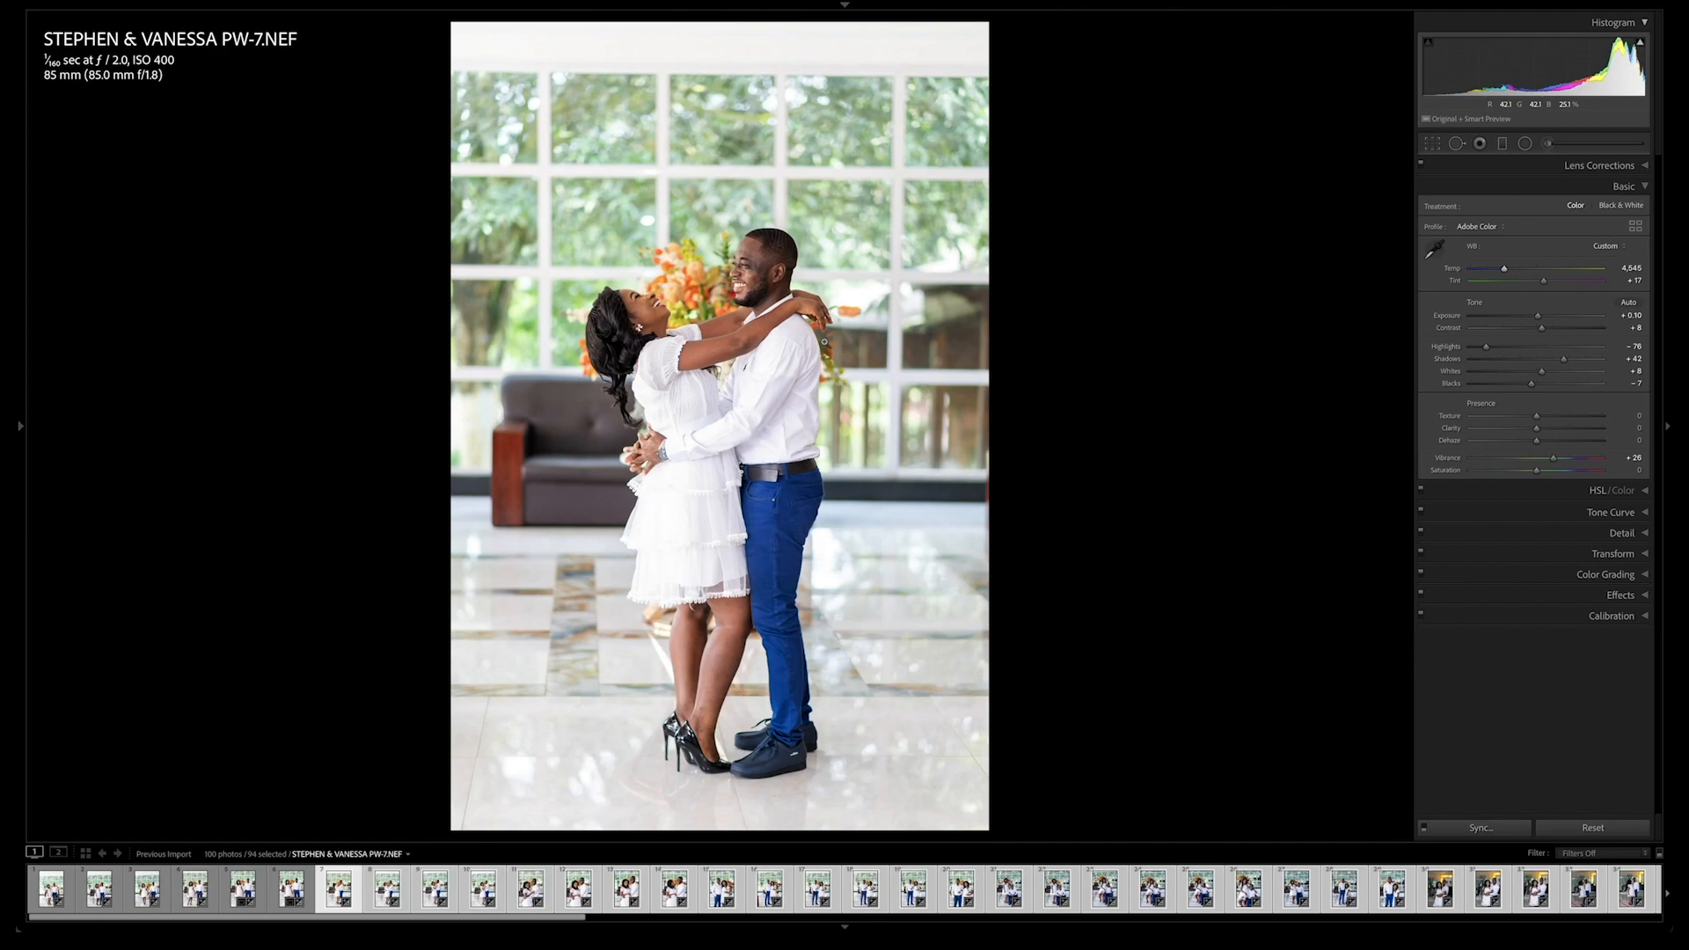
key(ctrl+shift+s)
key(Return)
key(slash)
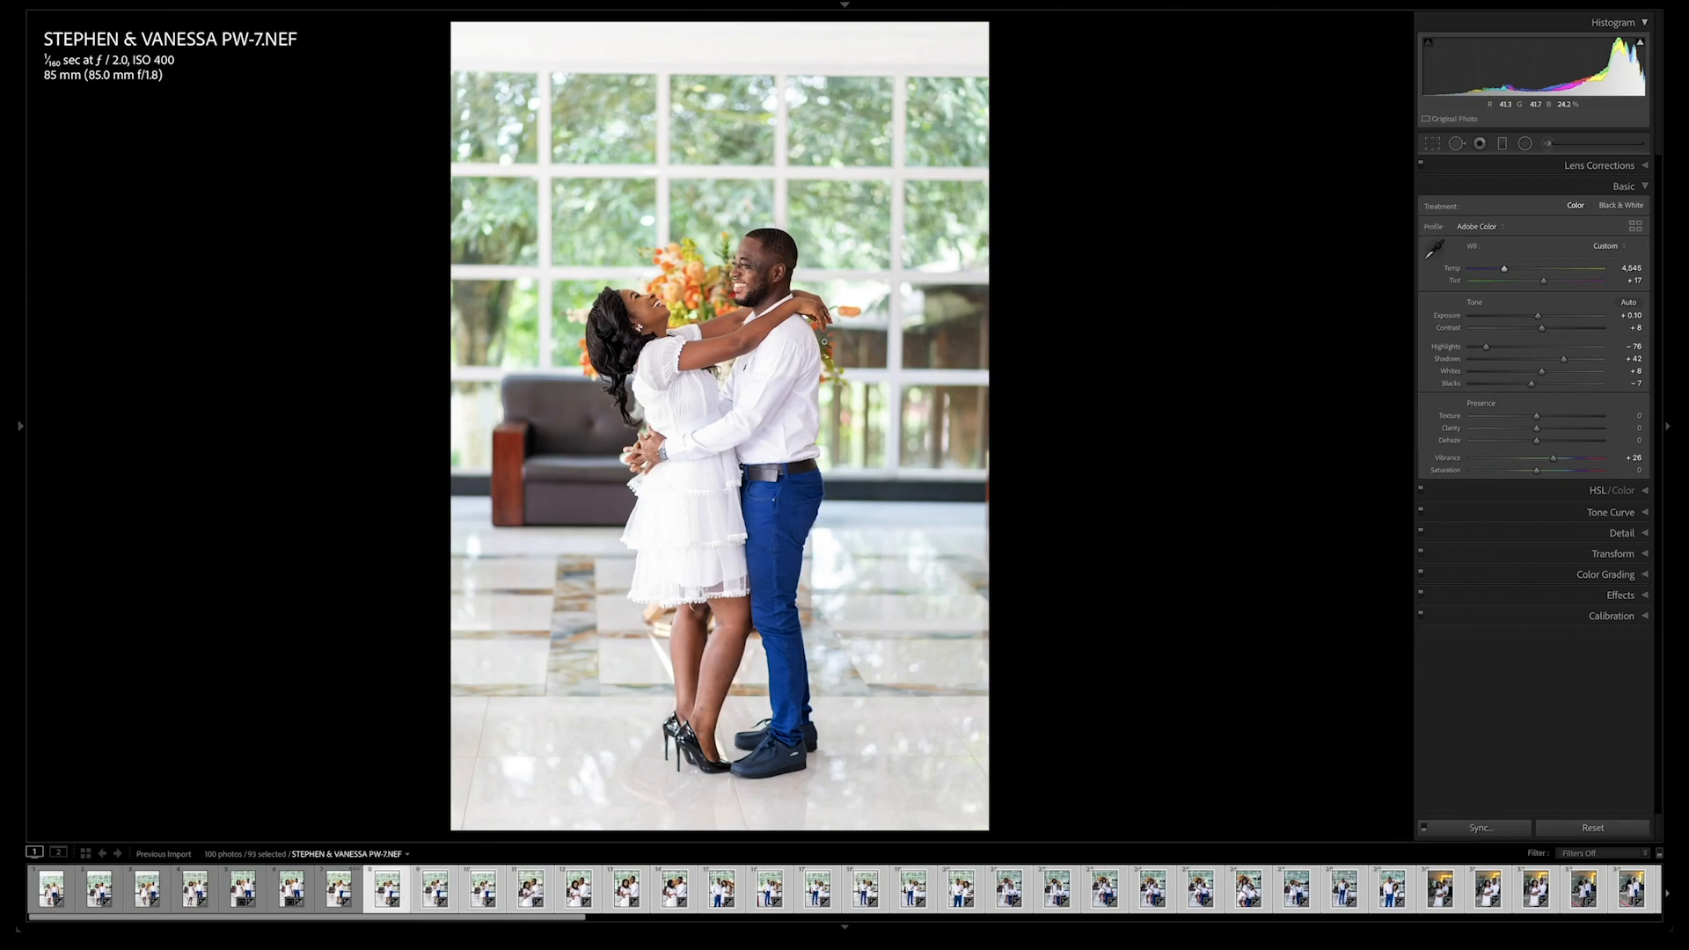
Step: Adjust the eighth photo's crop with Auto Upright applied, then drop the photo from the selection
key(r)
drag(1070, 104, 1055, 89)
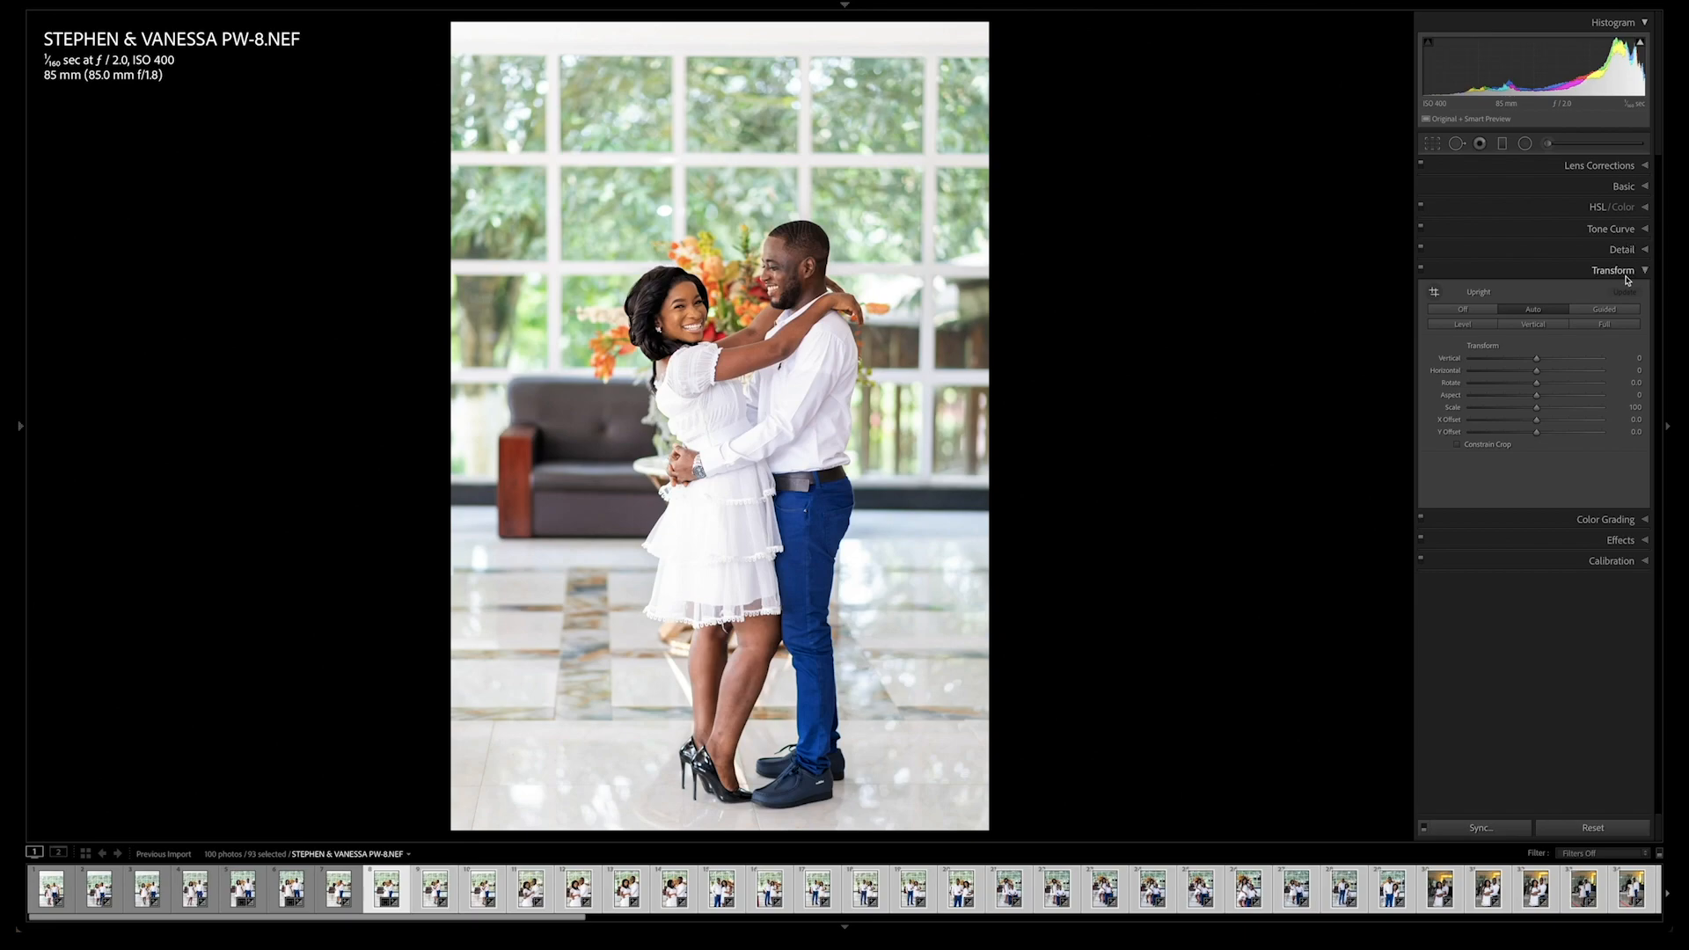
key(ctrl)
key(ctrl+1)
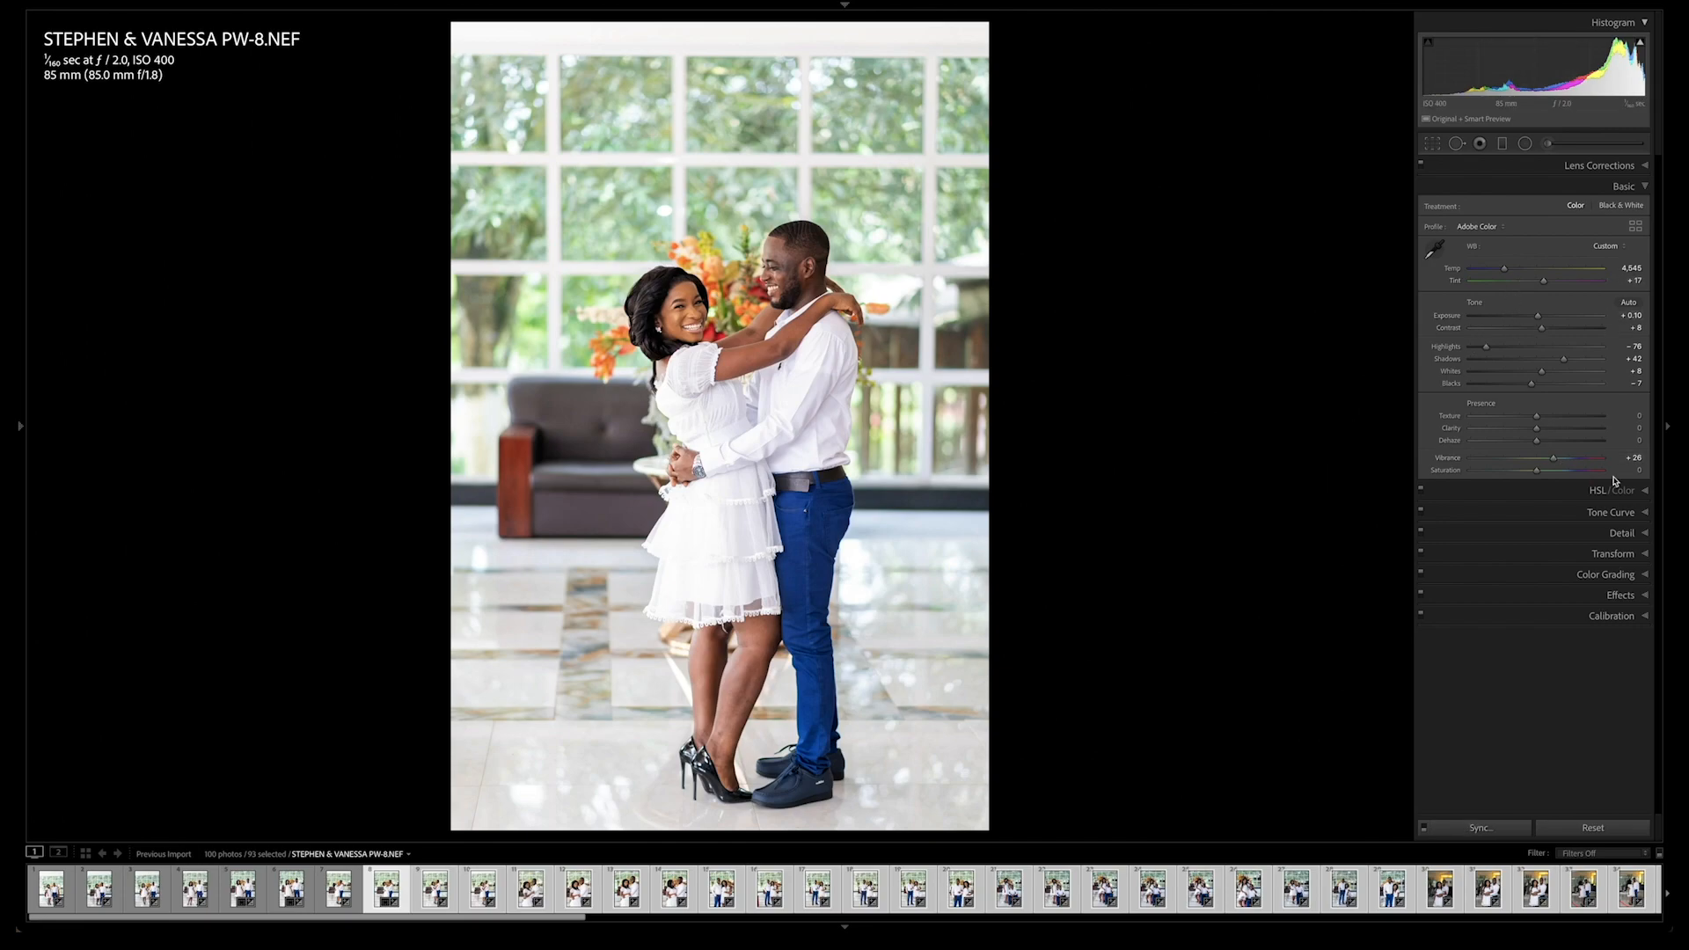
key(ctrl+7)
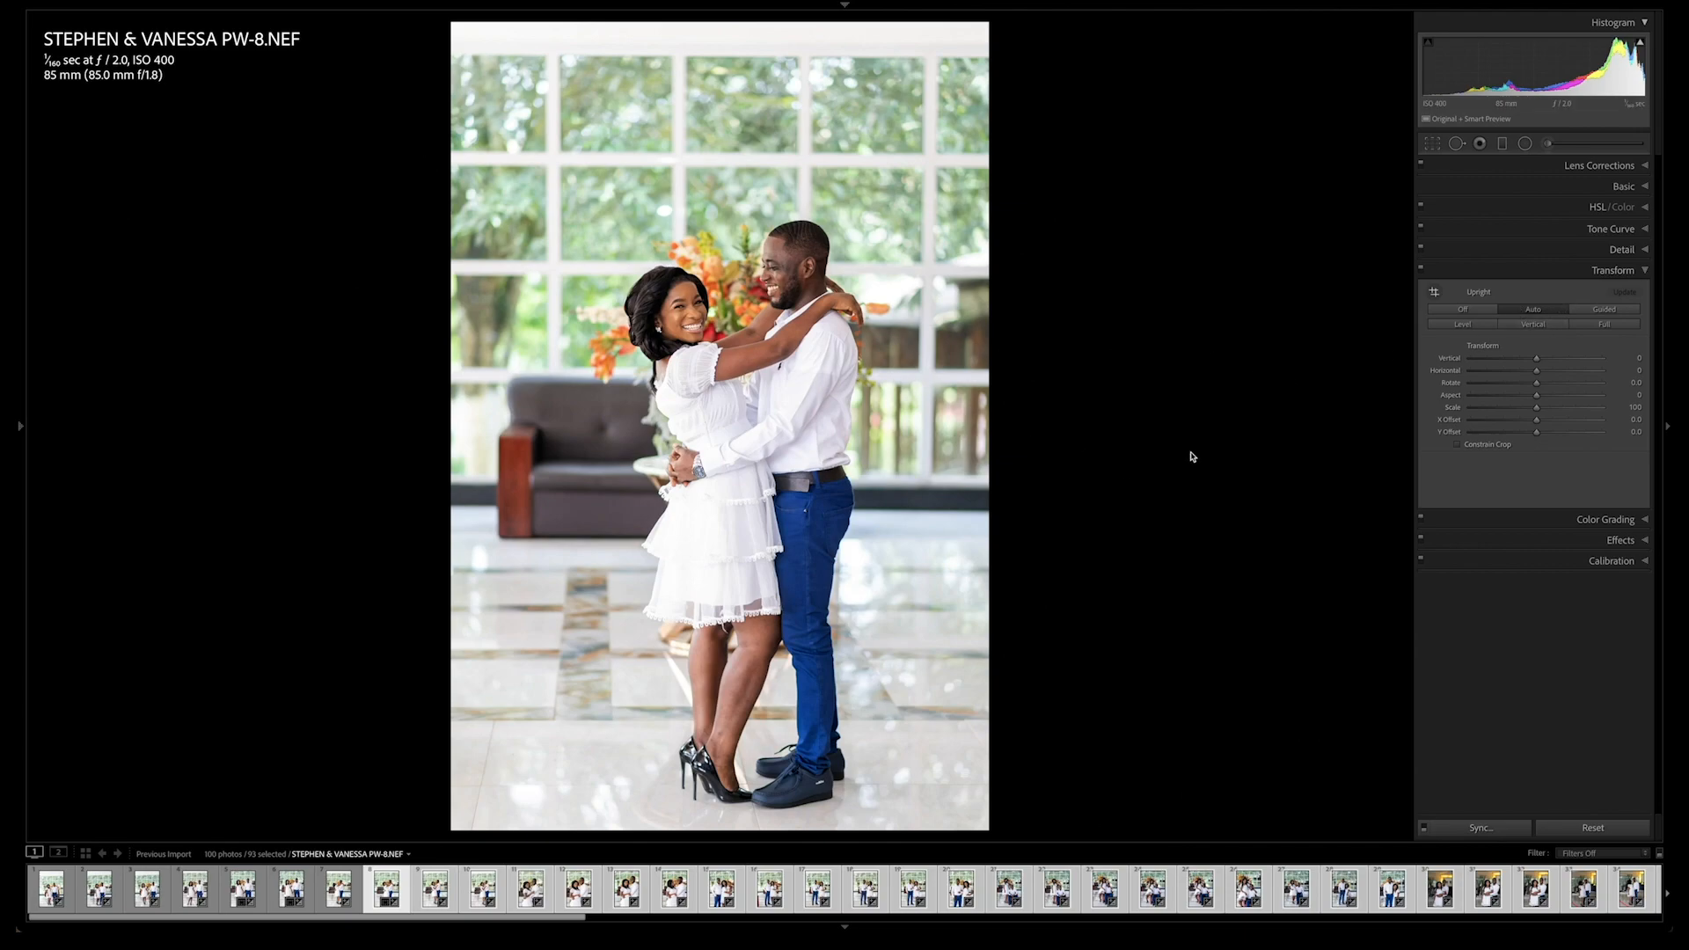
key(slash)
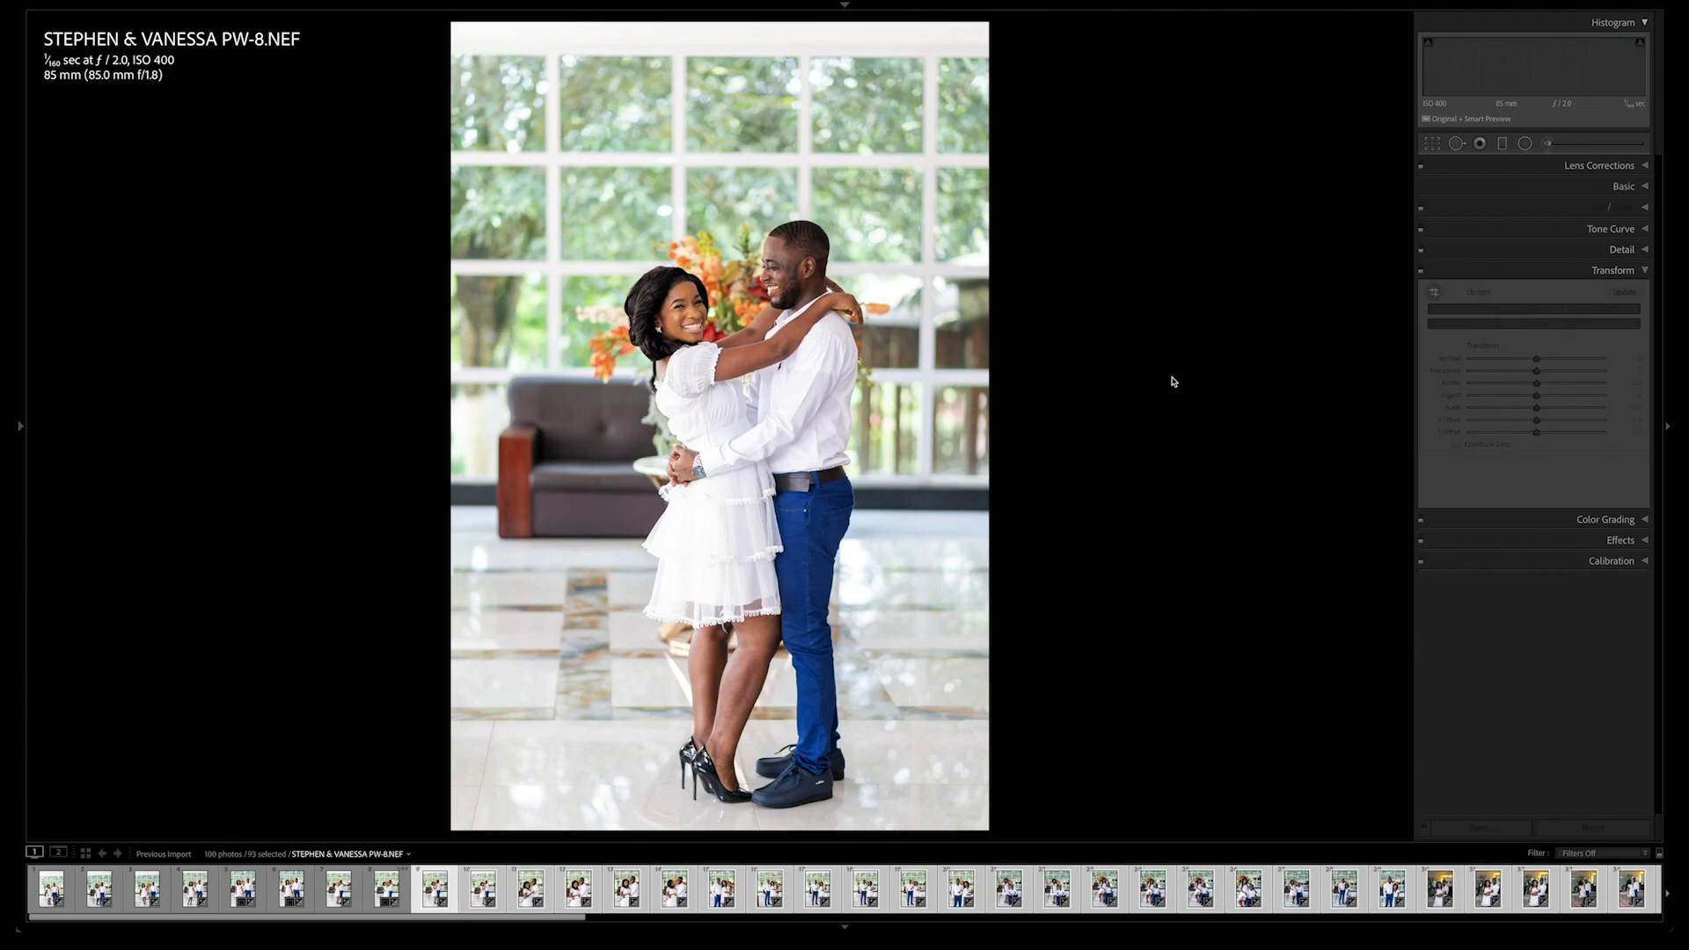
Step: Apply Auto Upright to the ninth and tenth photos, dropping each from the selection
click(1555, 313)
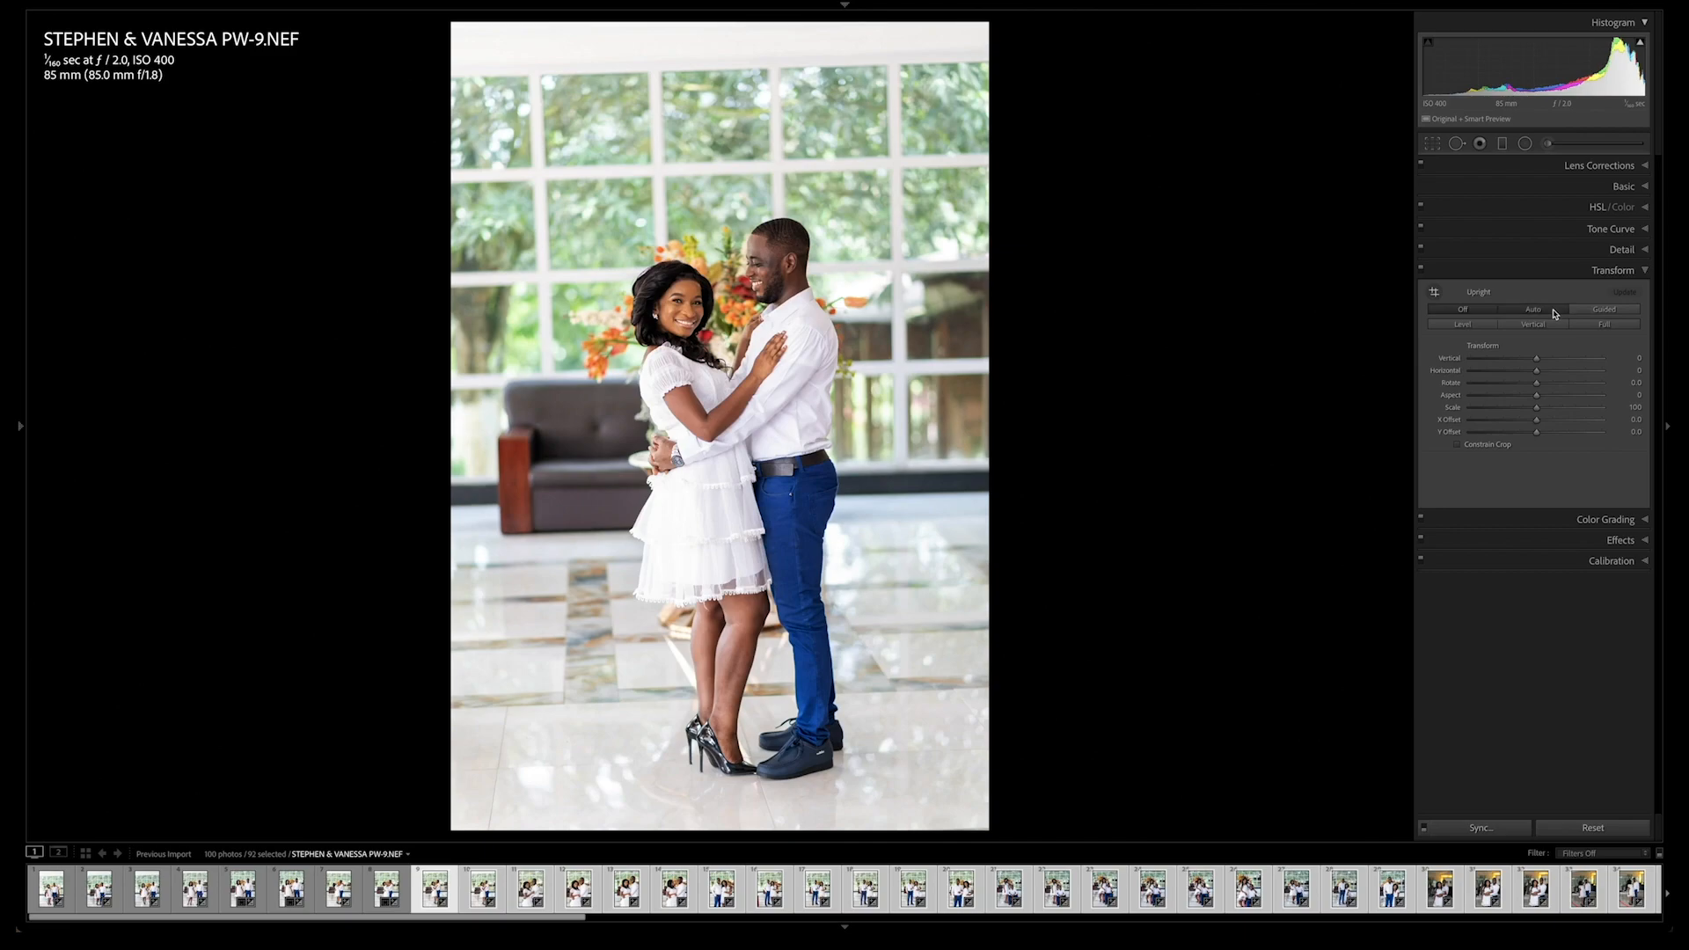
key(slash)
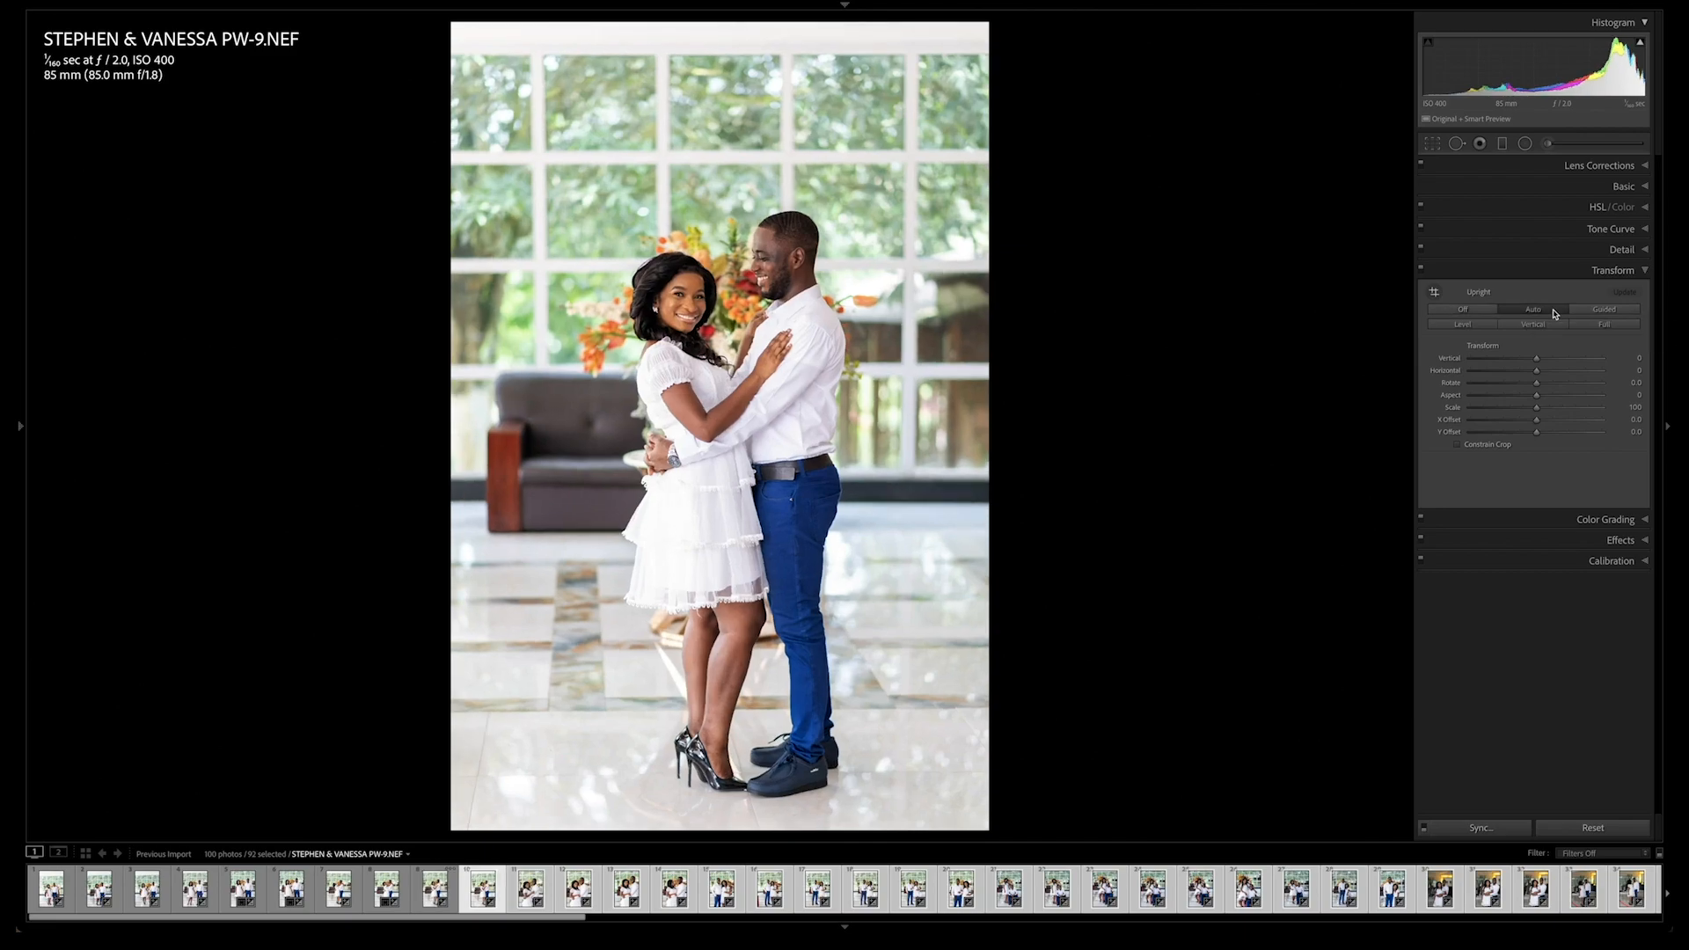
click(1555, 313)
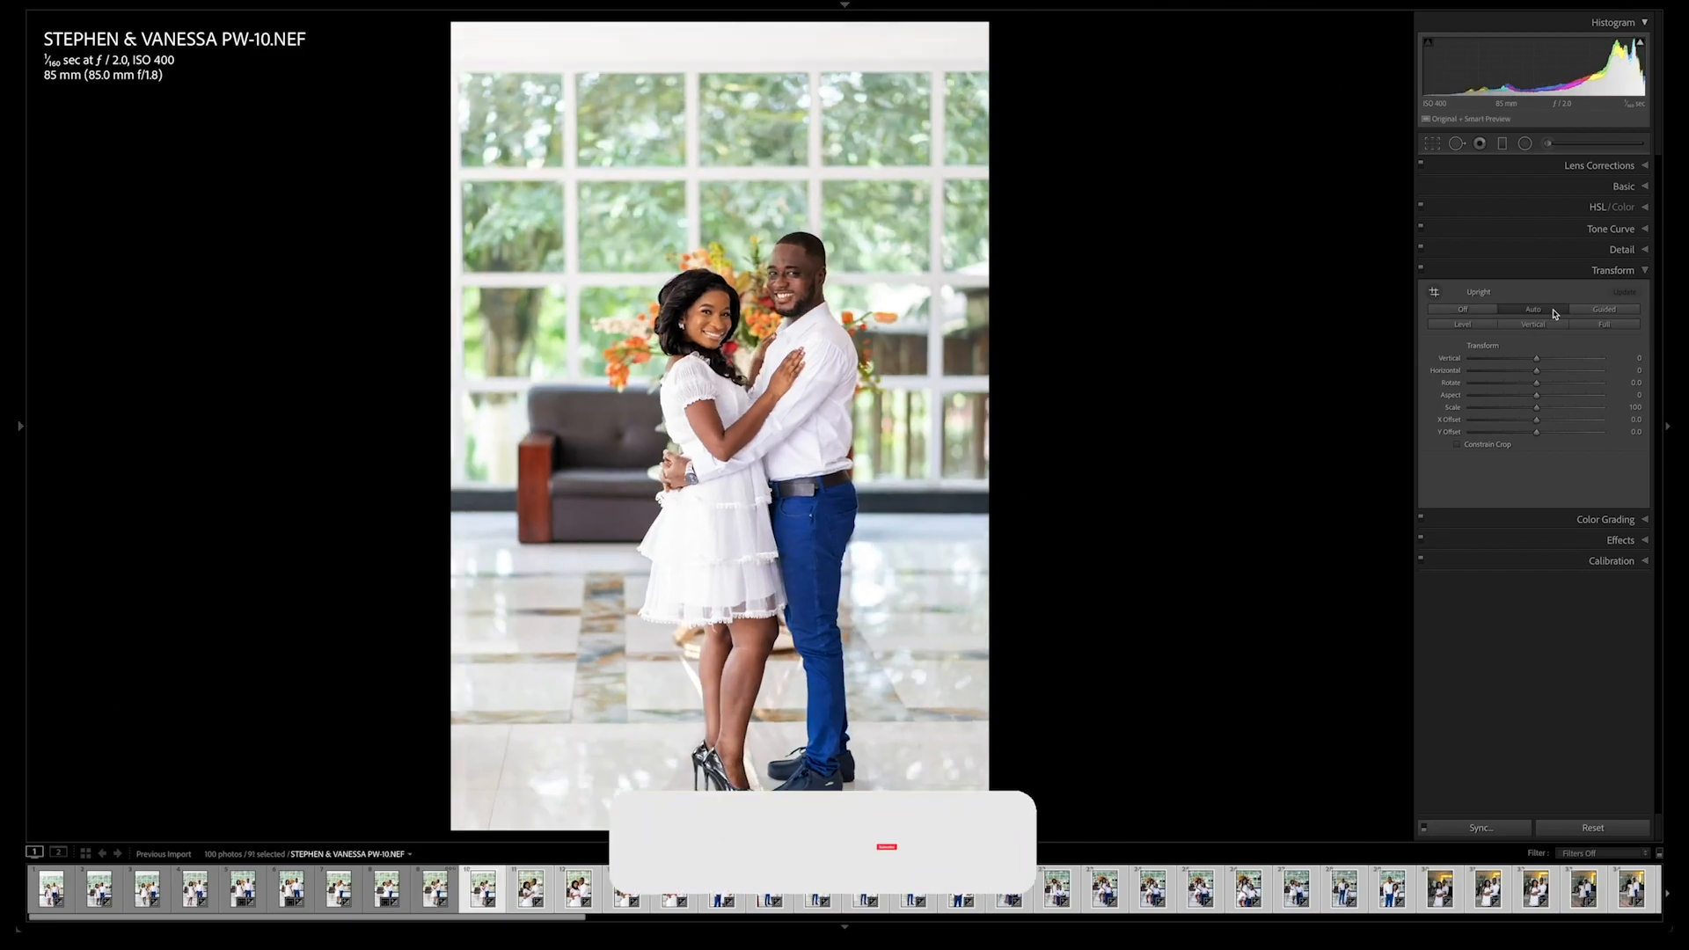
key(slash)
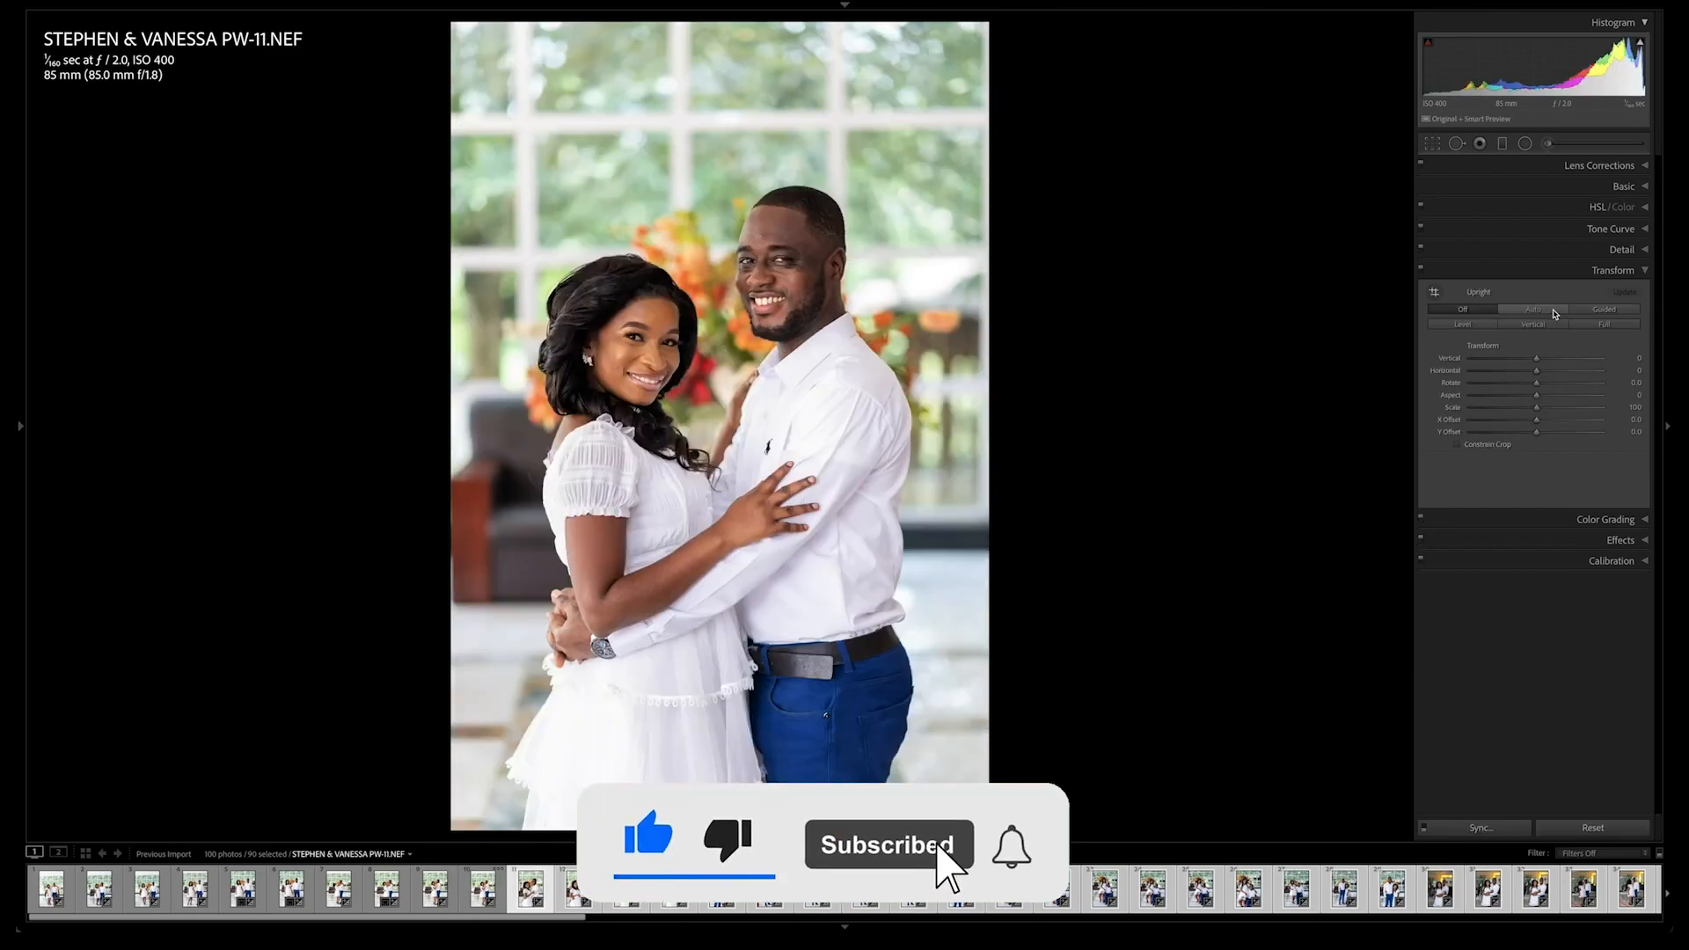
Step: Compare the eleventh photo with its before view, set its tint to +15 for the remaining photos, and advance to the thirteenth photo
key(backslash)
key(backslash)
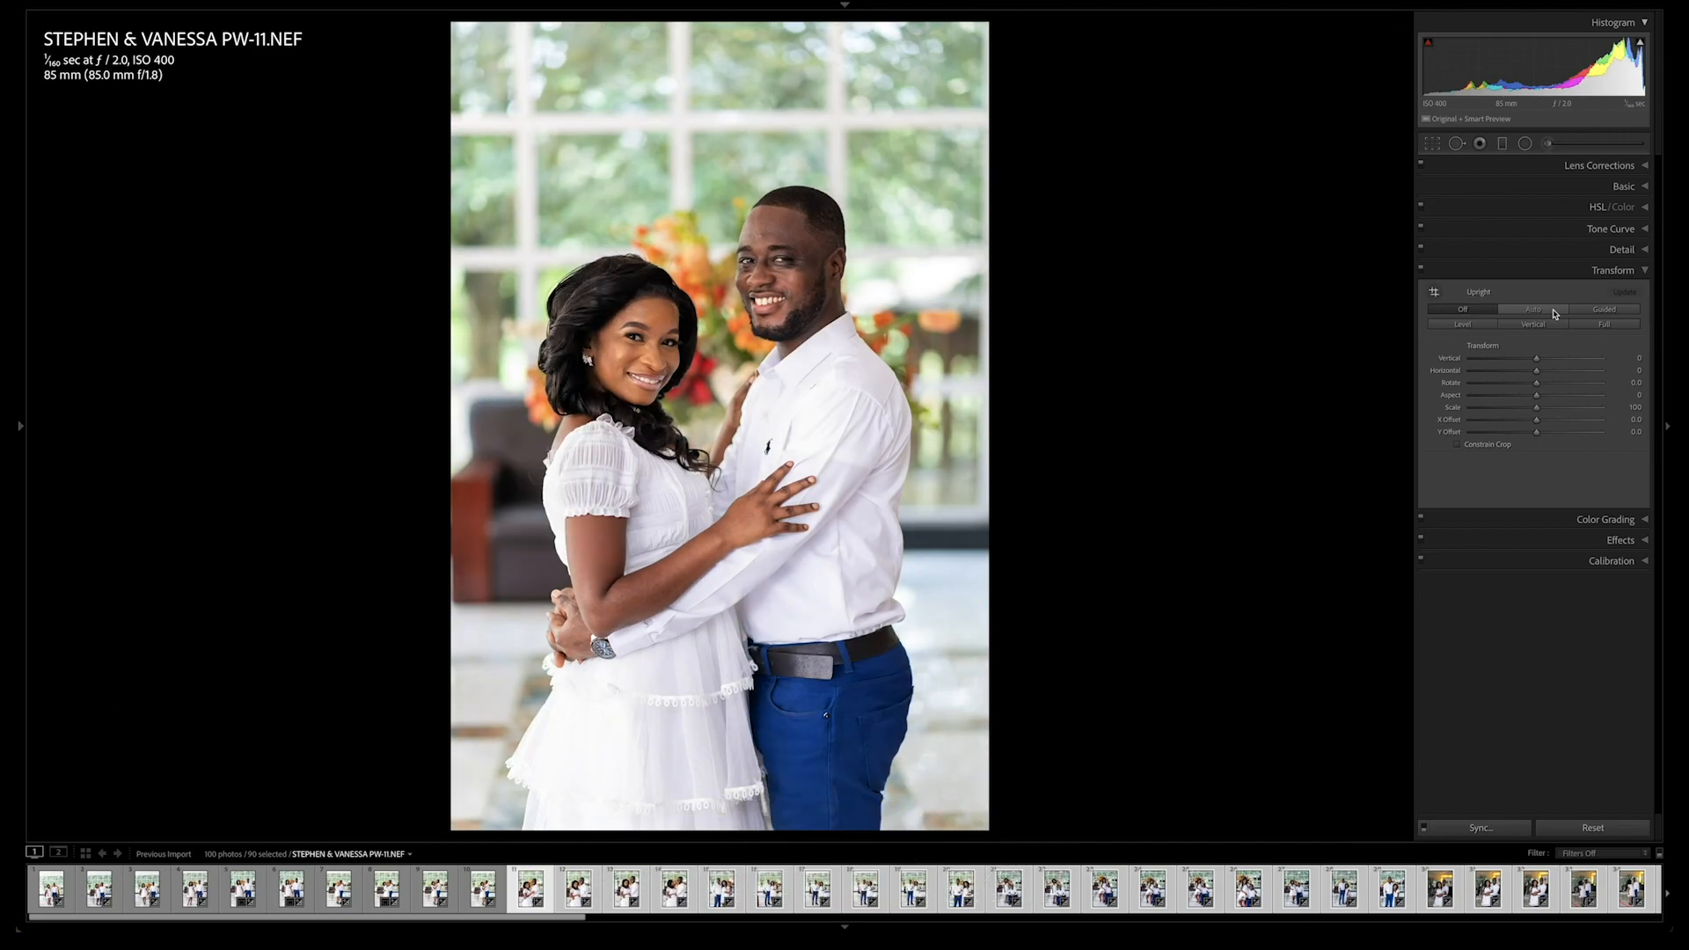
click(1623, 185)
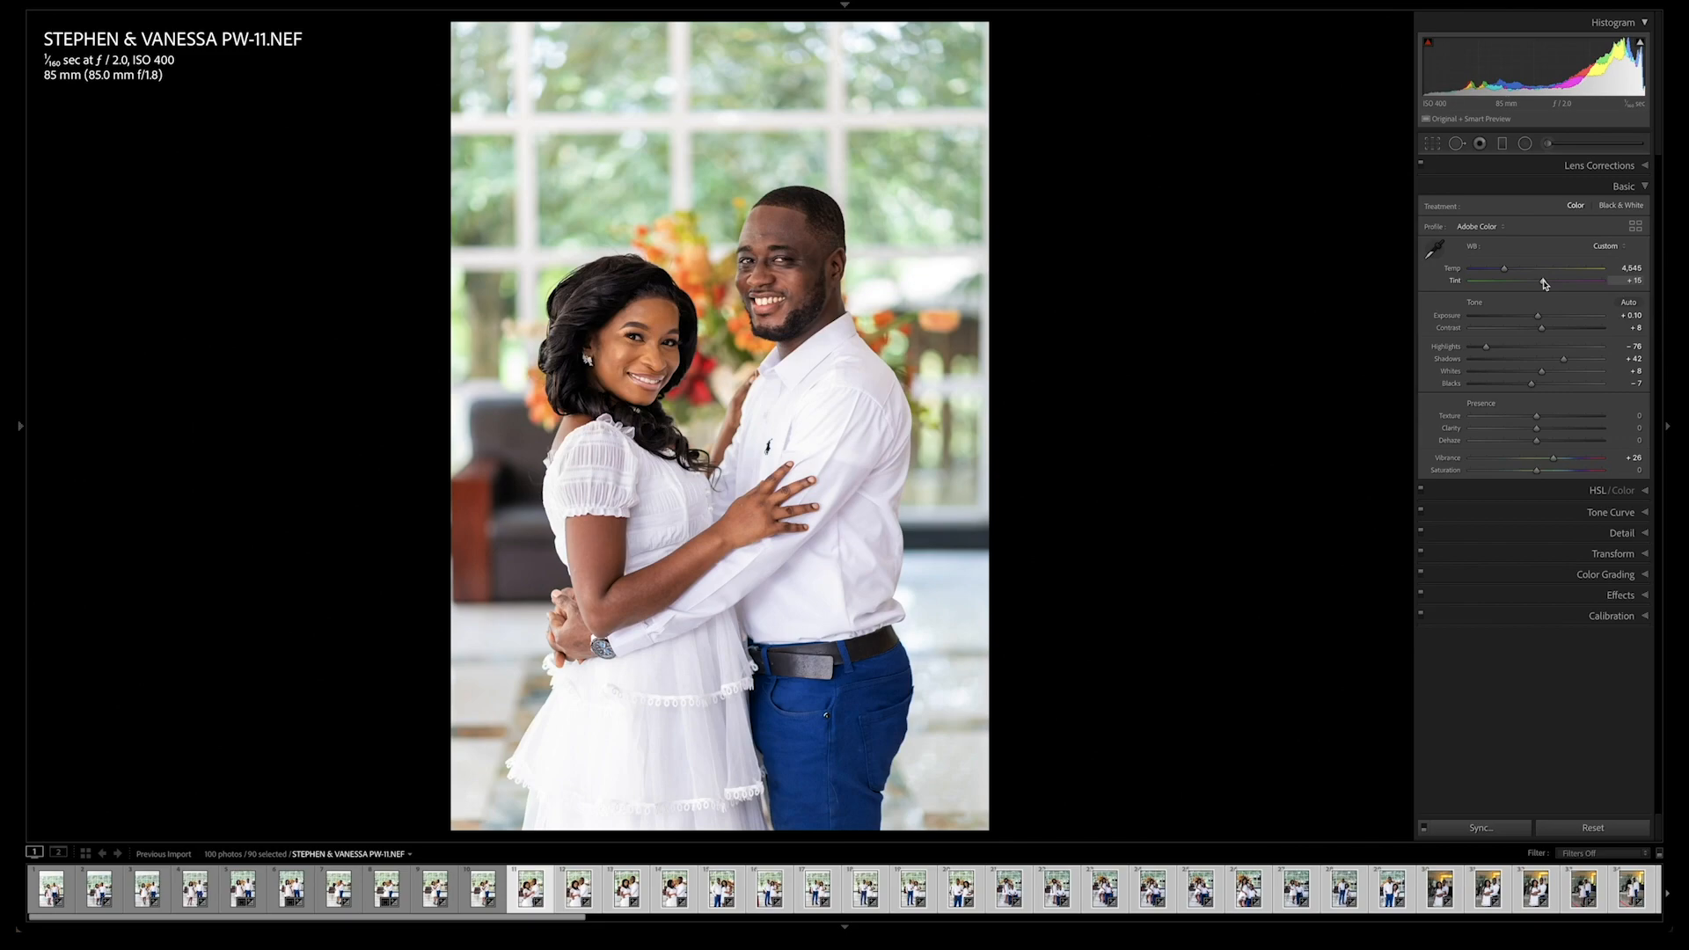
key(Right)
key(Right)
Step: Crop the thirteenth photo tighter around the couple, recheck the crop, and drop the photo from the selection
key(r)
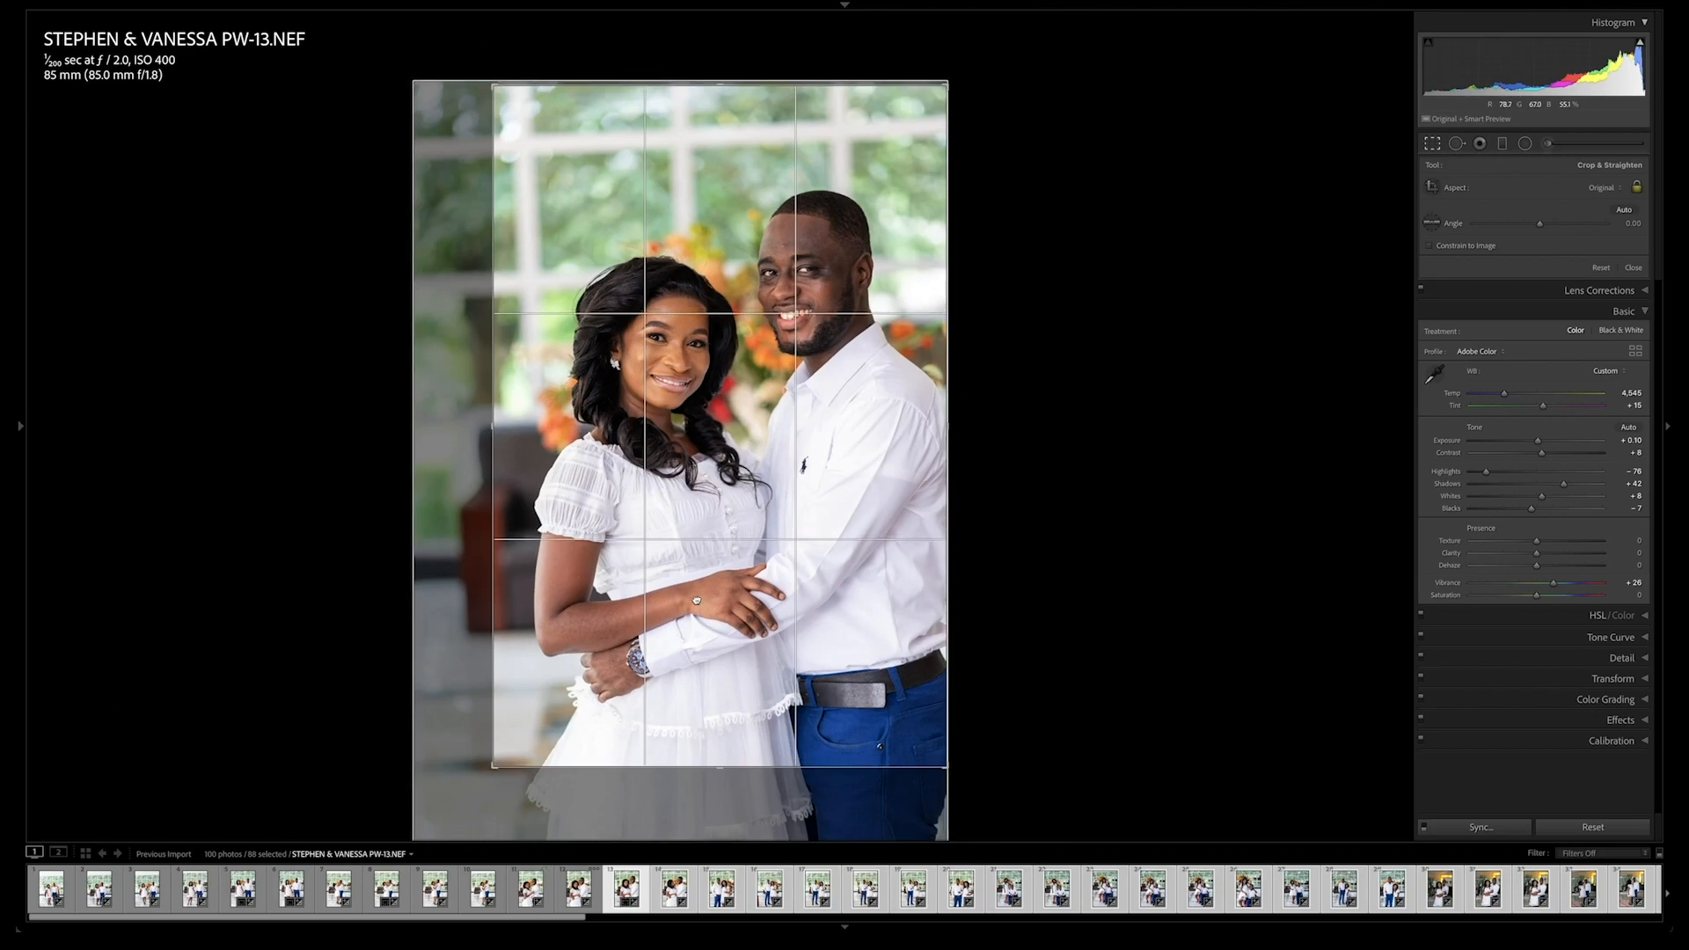
drag(696, 601, 692, 563)
key(Return)
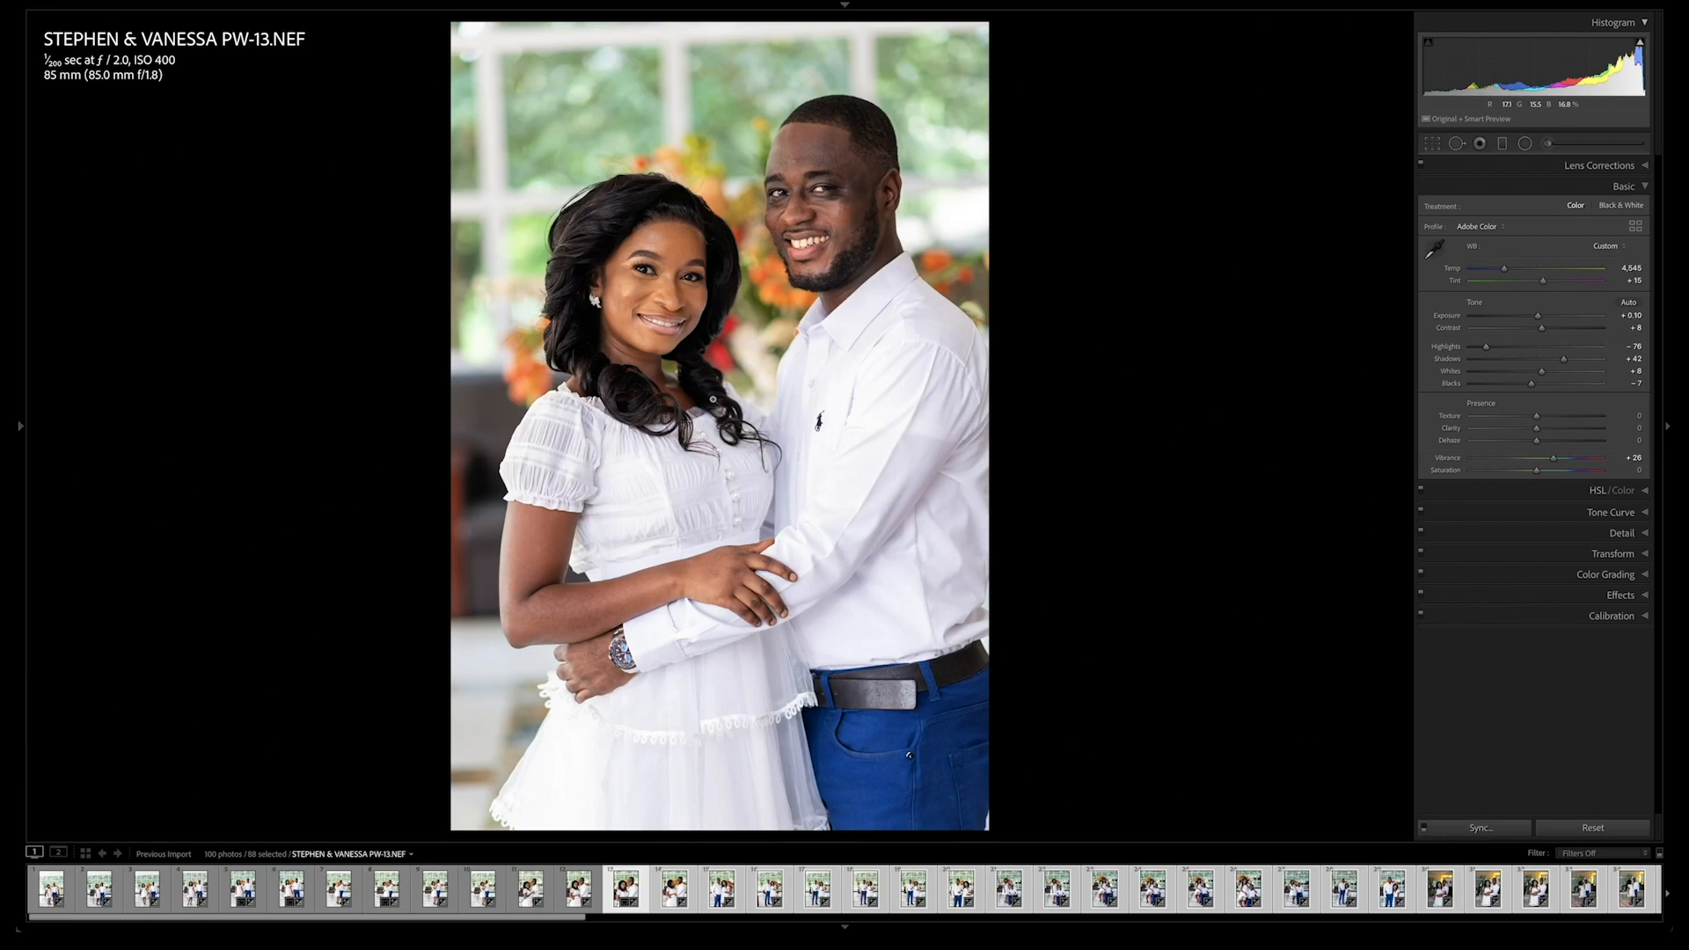
key(r)
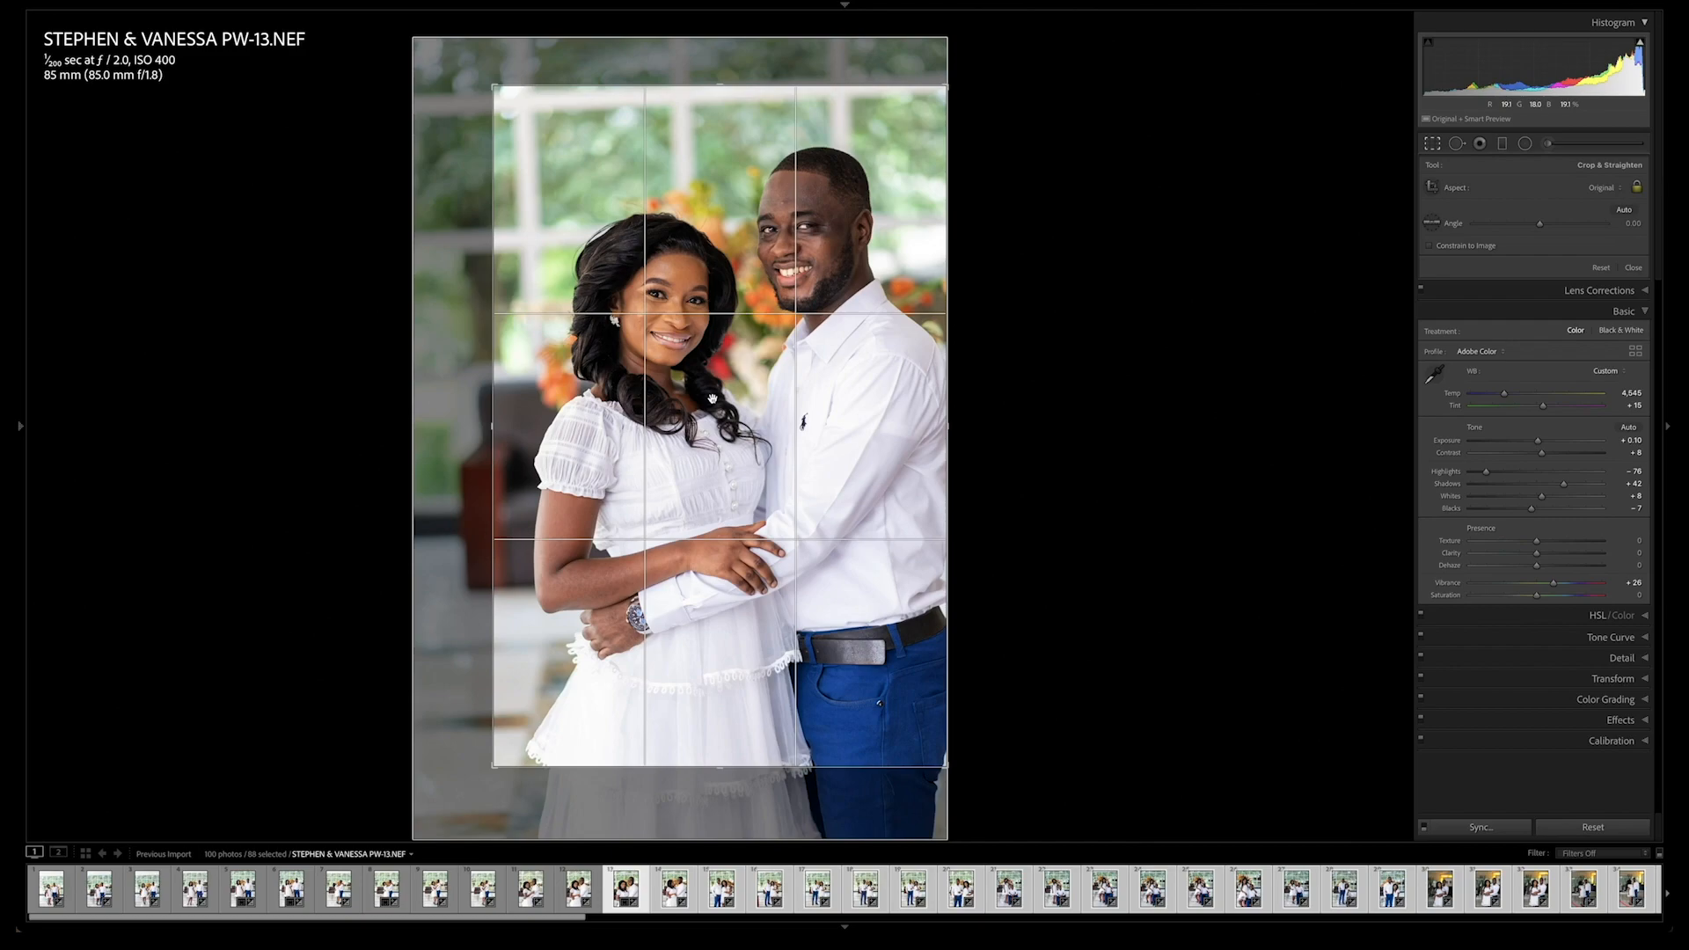
key(Return)
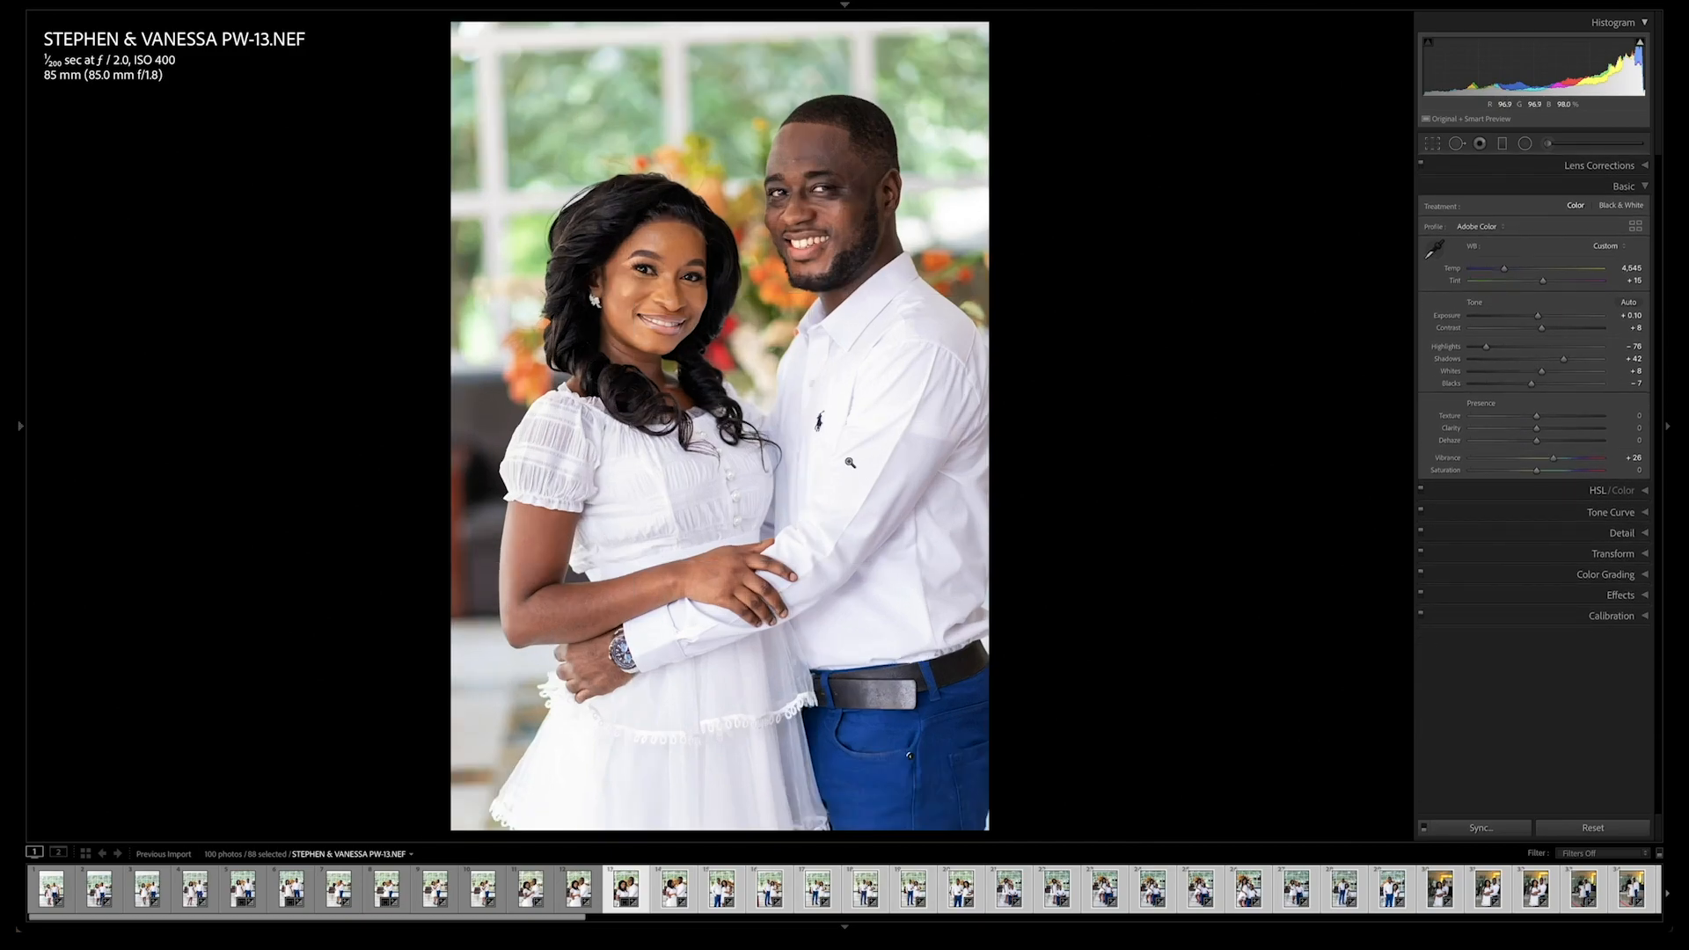
key(slash)
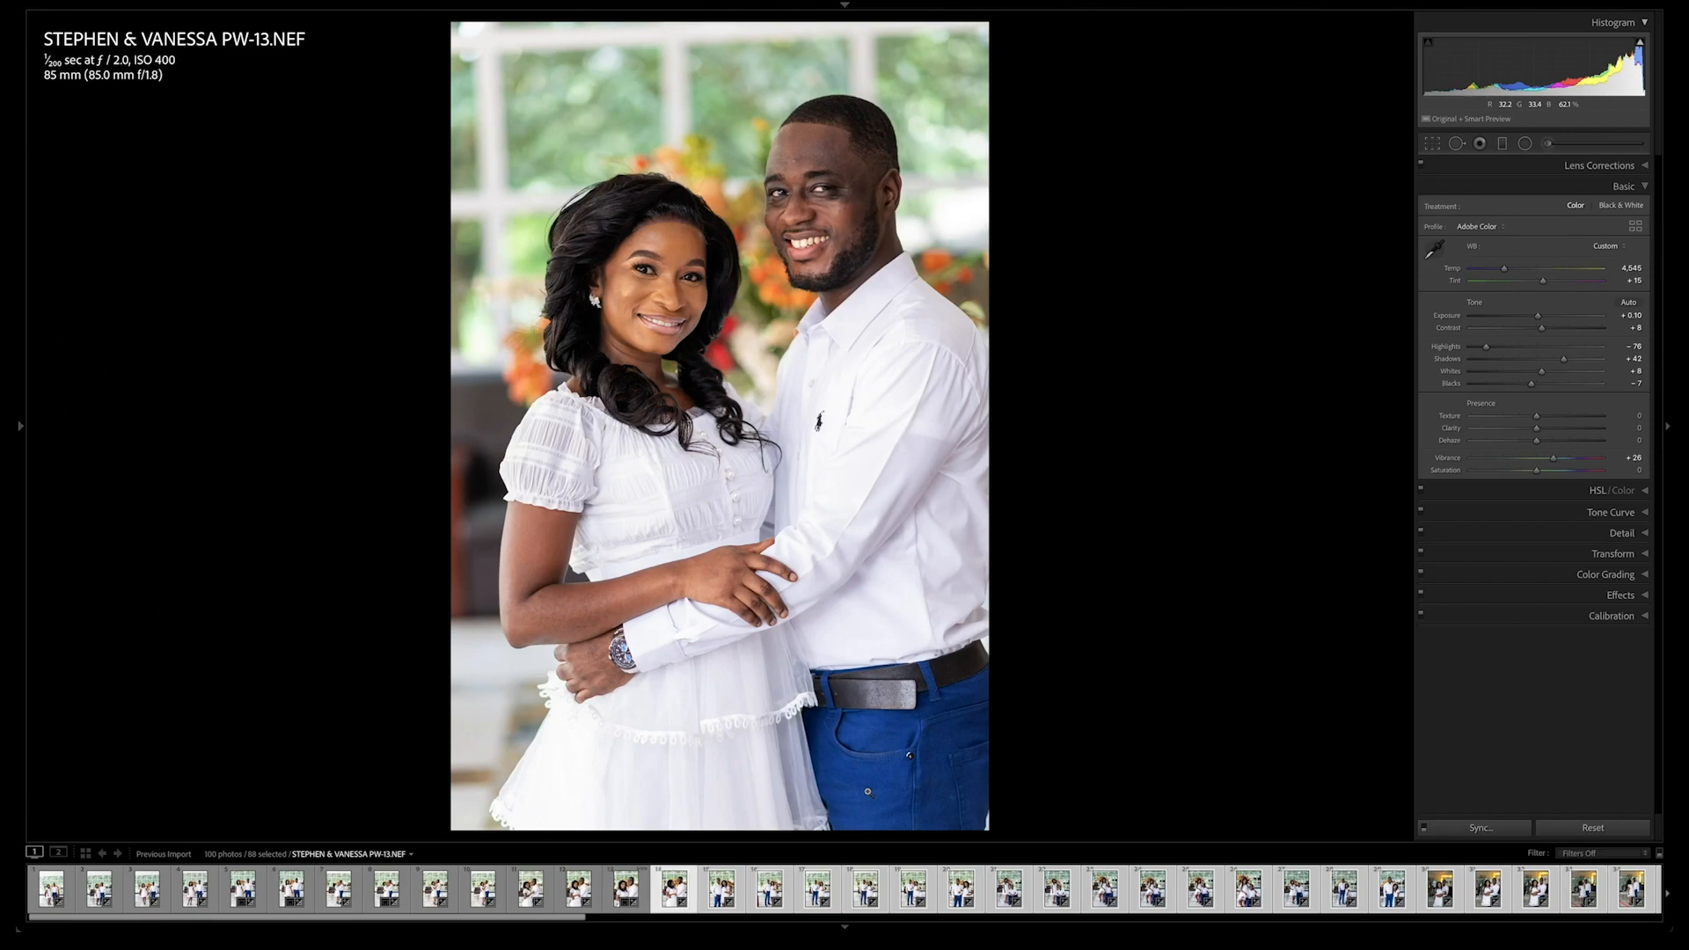
Step: Advance to the fifteenth photo, set its temperature to 4,513 and tint to +20, and synchronize the remaining selected photos
key(slash)
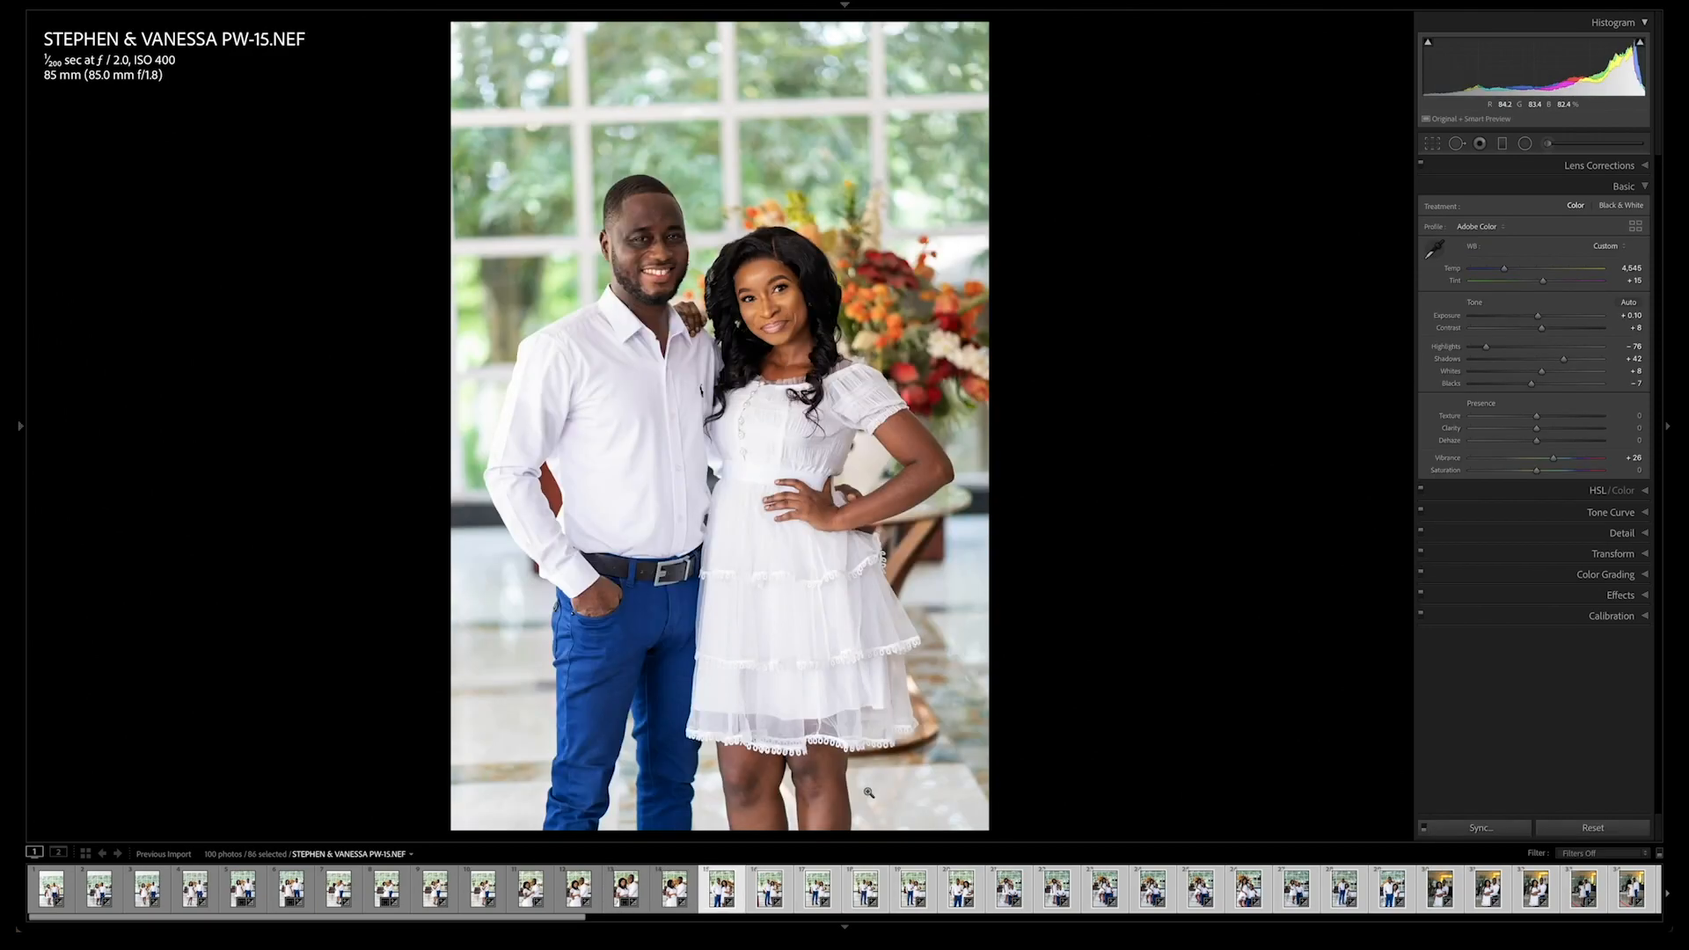
drag(1542, 283, 1545, 287)
drag(1506, 269, 1505, 273)
drag(1547, 288, 1546, 287)
drag(1546, 287, 1547, 287)
key(ctrl+shift+s)
key(Return)
key(Right)
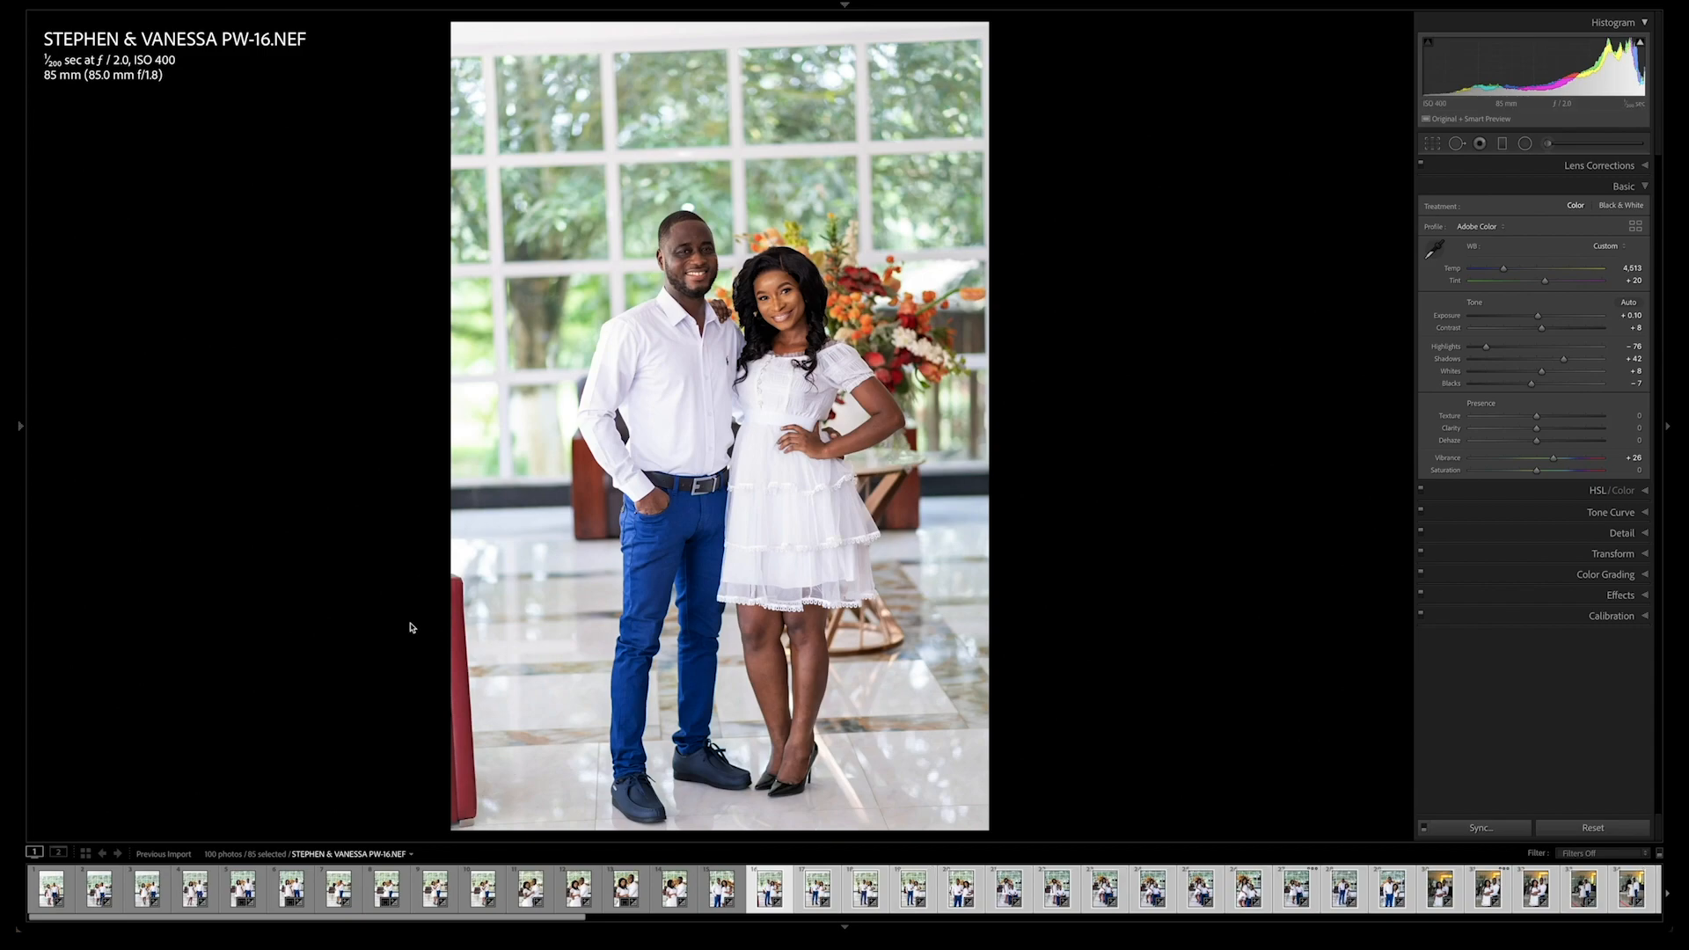
Step: Try Auto Upright on the sixteenth photo and switch the correction back off
key(r)
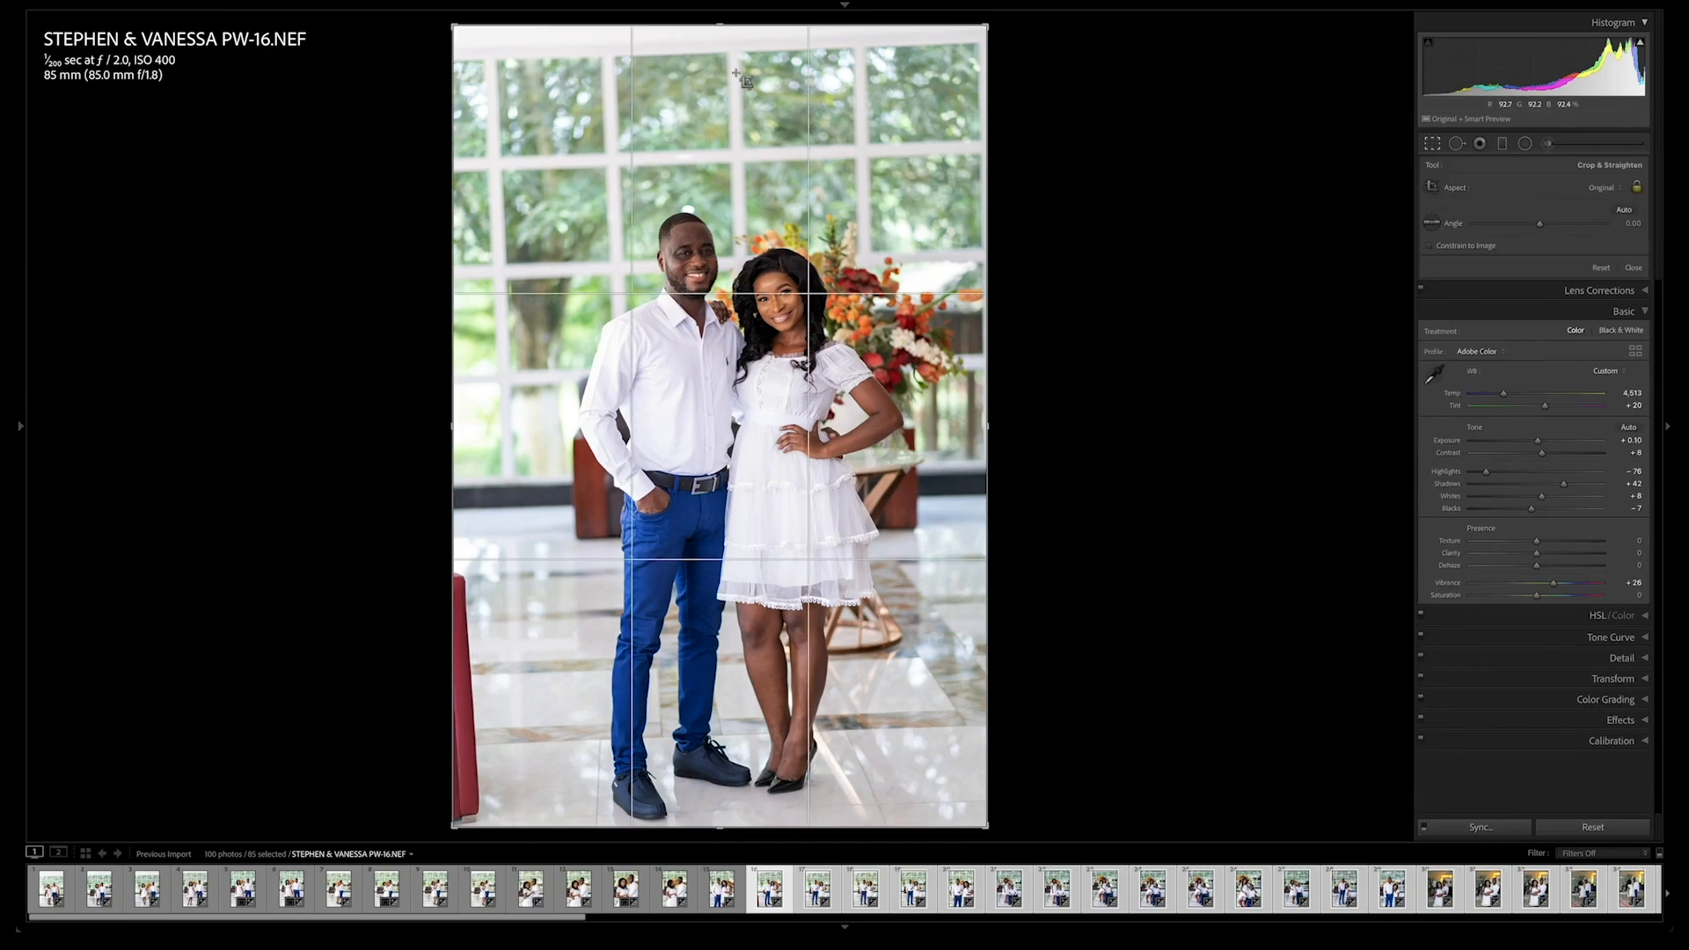
click(1614, 679)
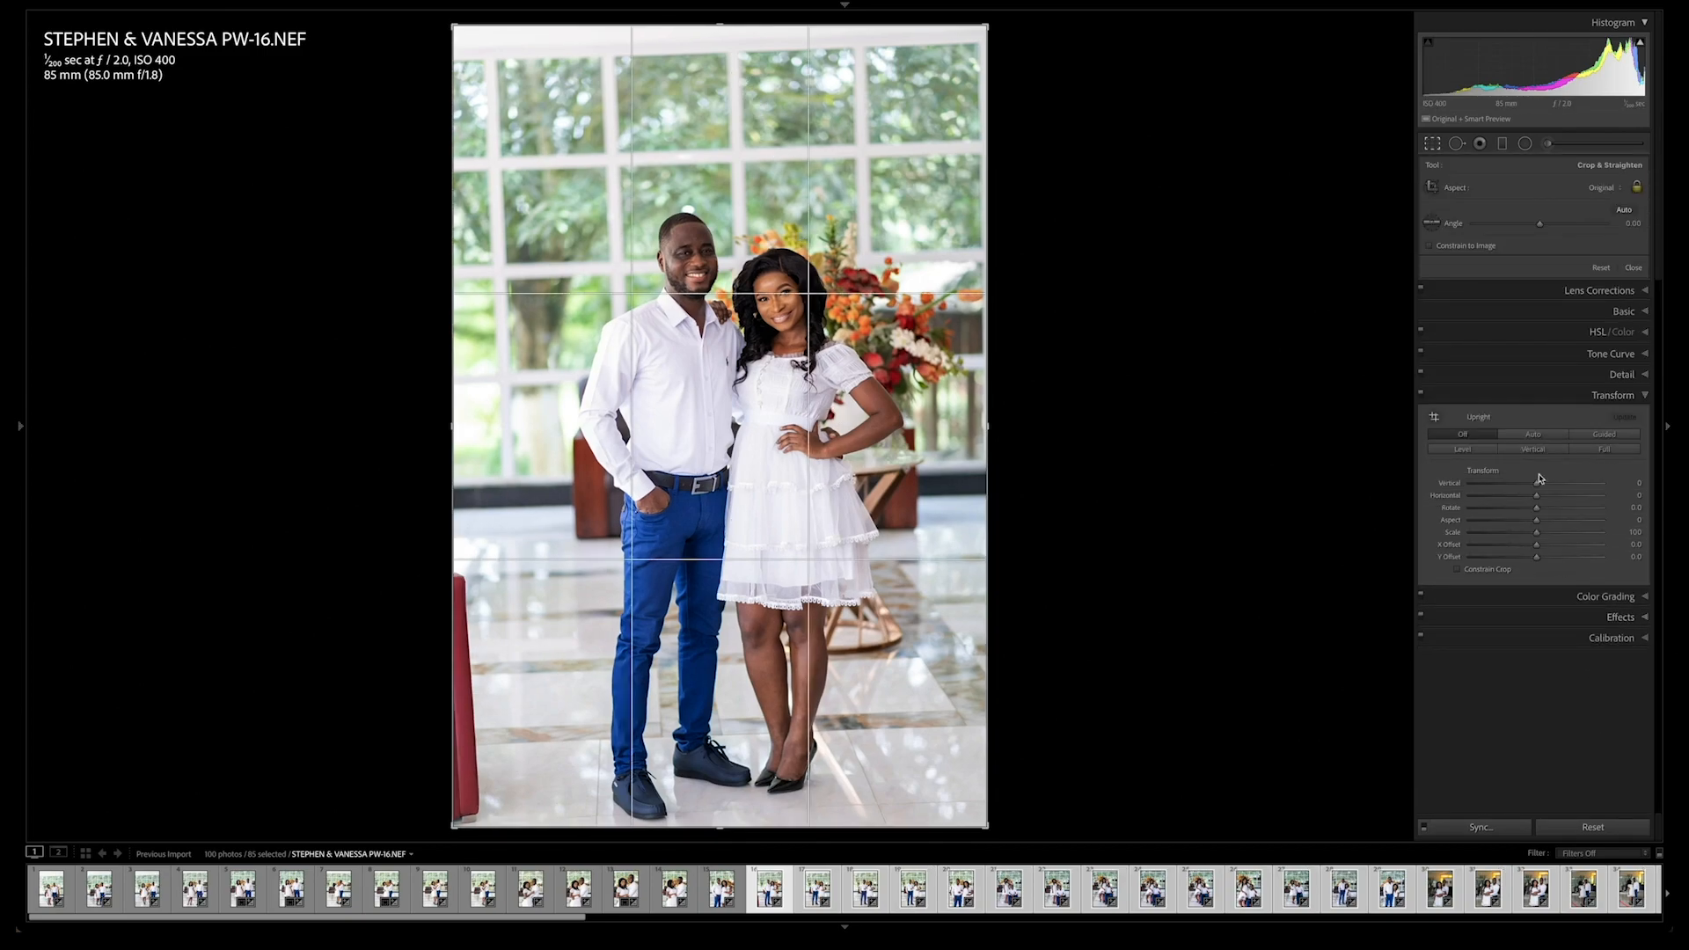
click(1540, 439)
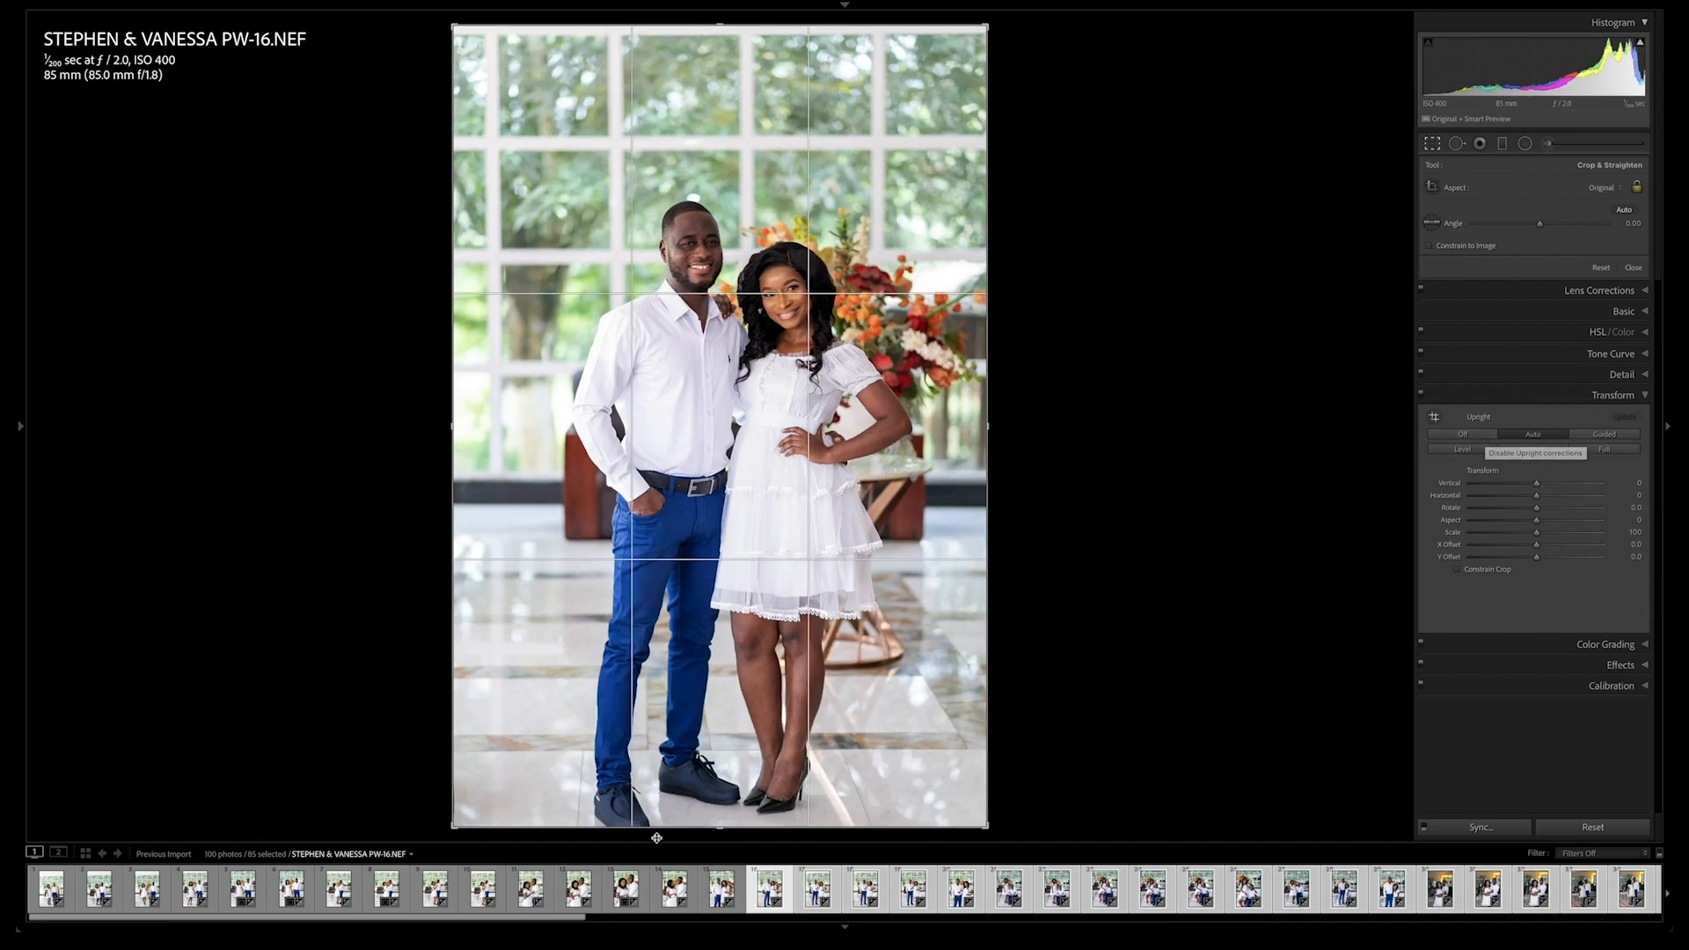
click(1494, 432)
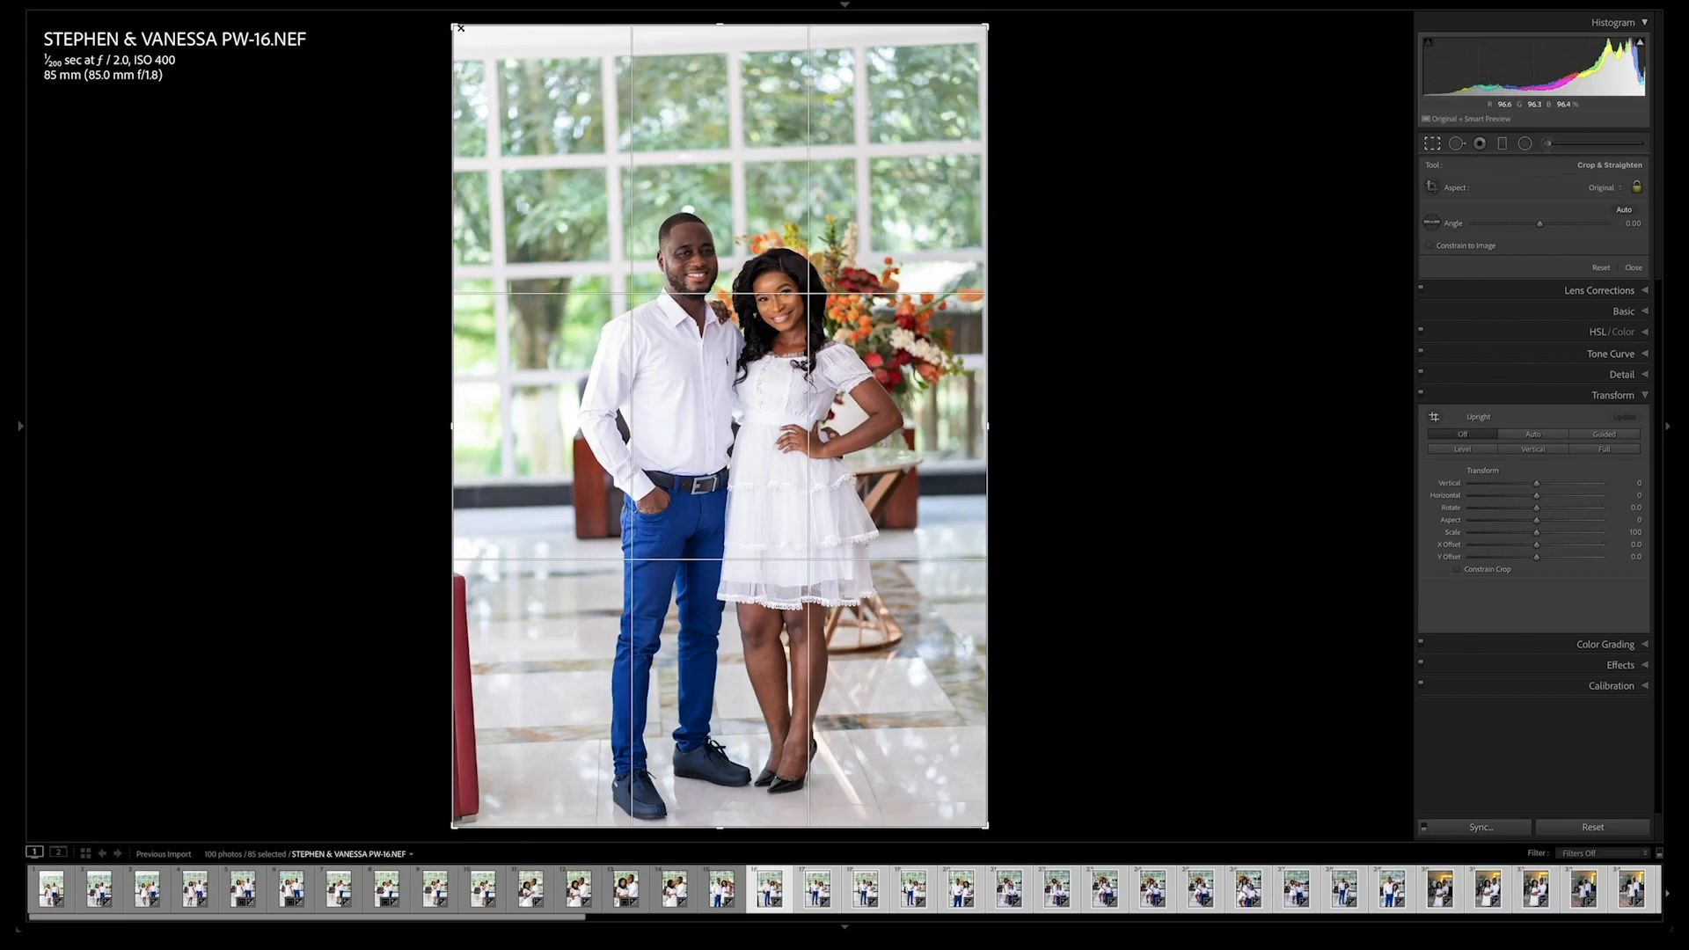
Step: Crop the sixteenth photo tighter around the couple, straighten it by 1.32 degrees, and drop it from the selection
drag(458, 28, 495, 71)
drag(1087, 61, 1050, 75)
key(Return)
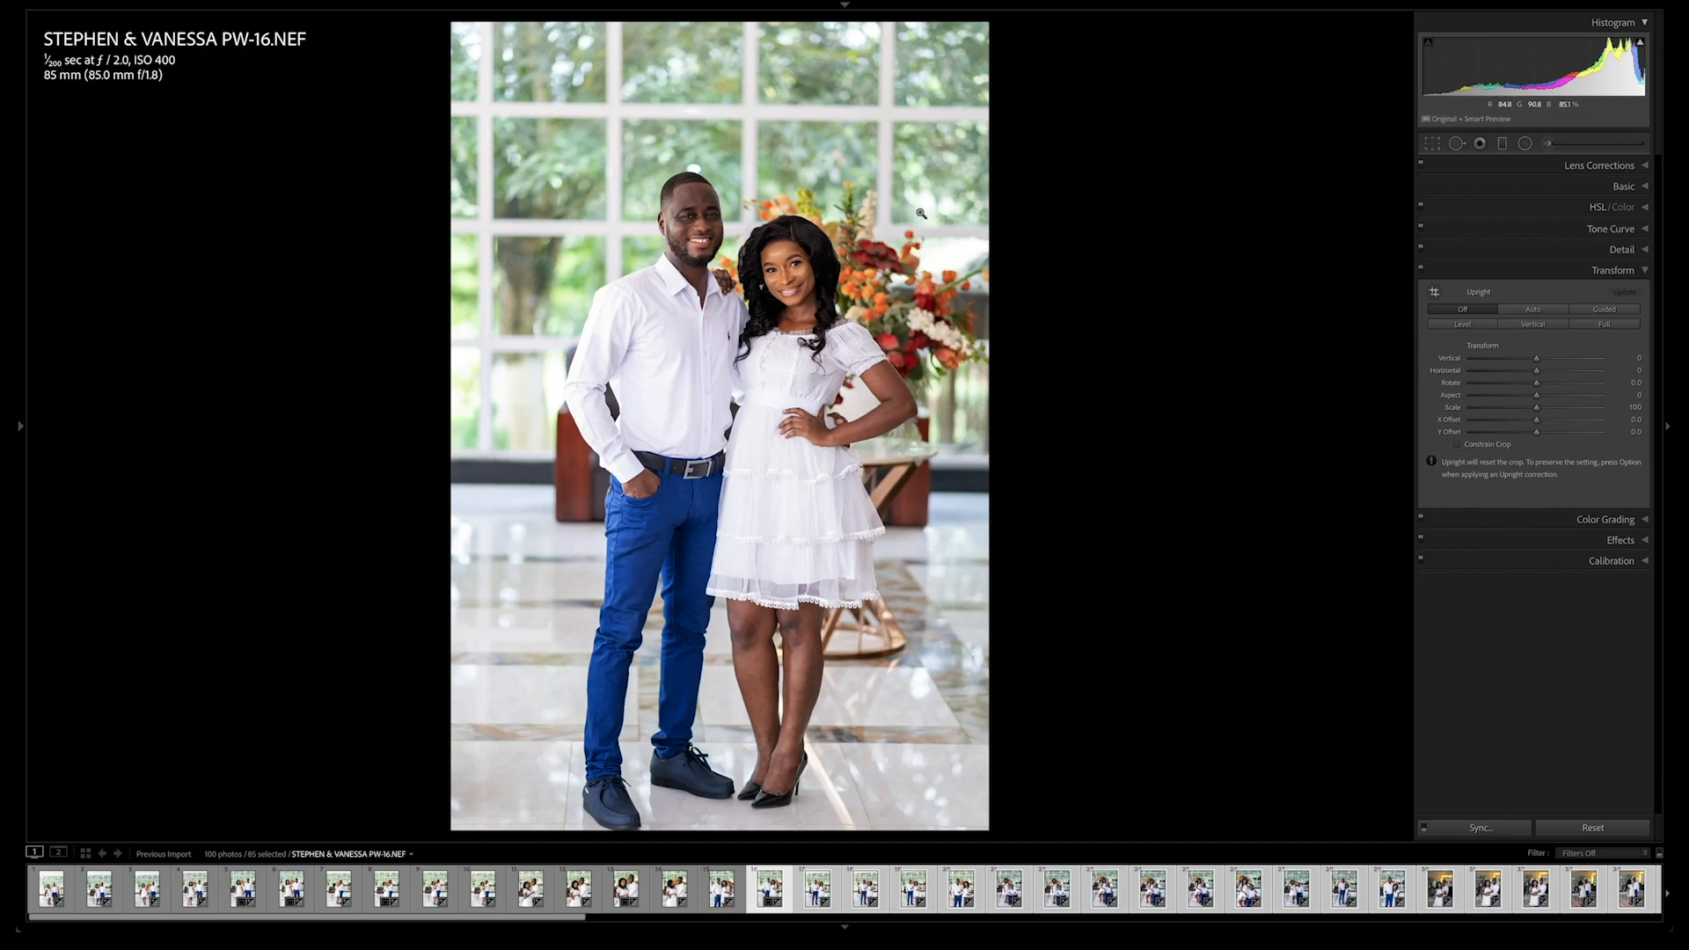
key(r)
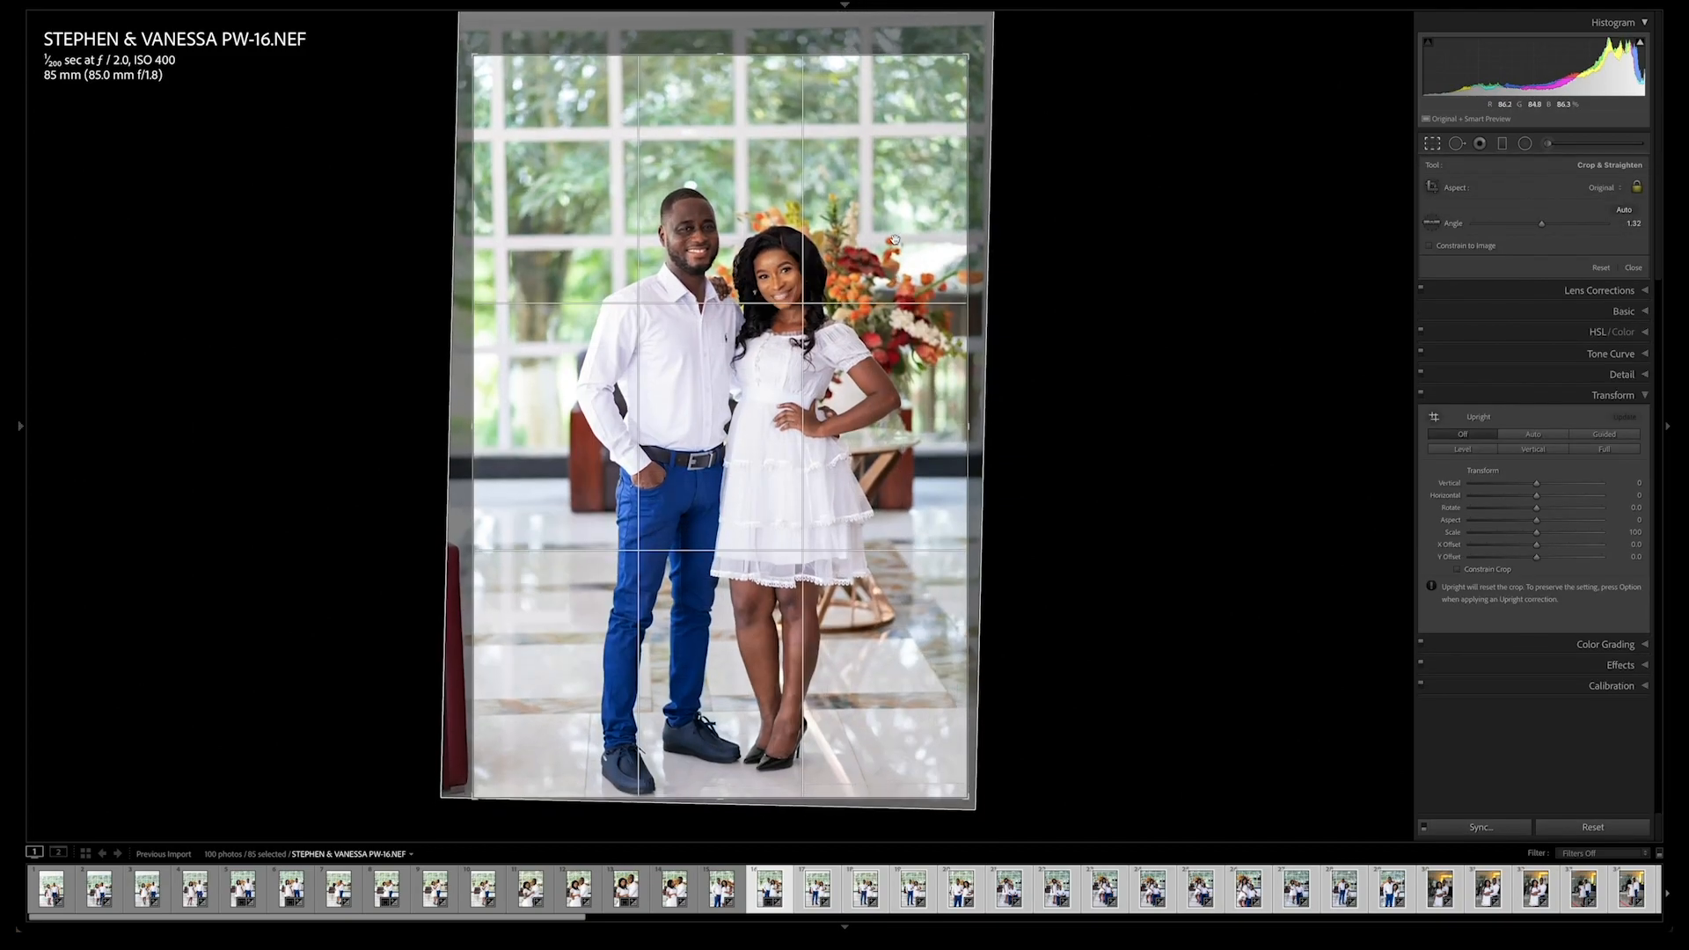
key(Return)
key(Right)
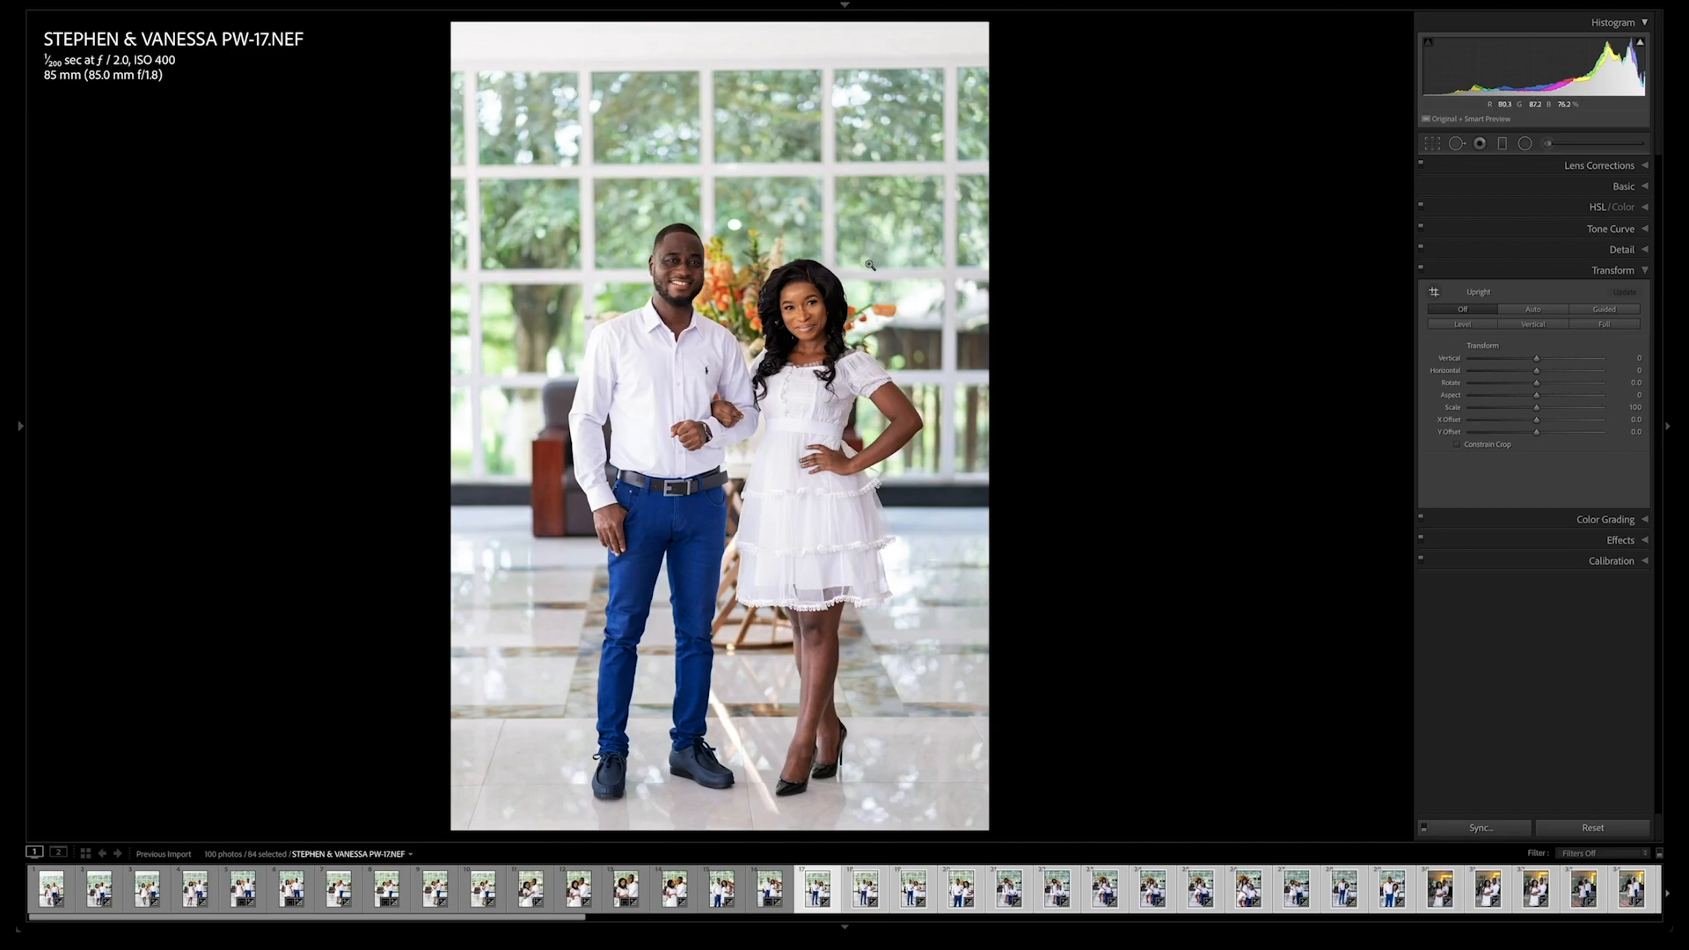
Step: Drop the seventeenth and eighteenth photos from the selection and apply Auto Upright to the nineteenth photo
key(Right)
key(Right)
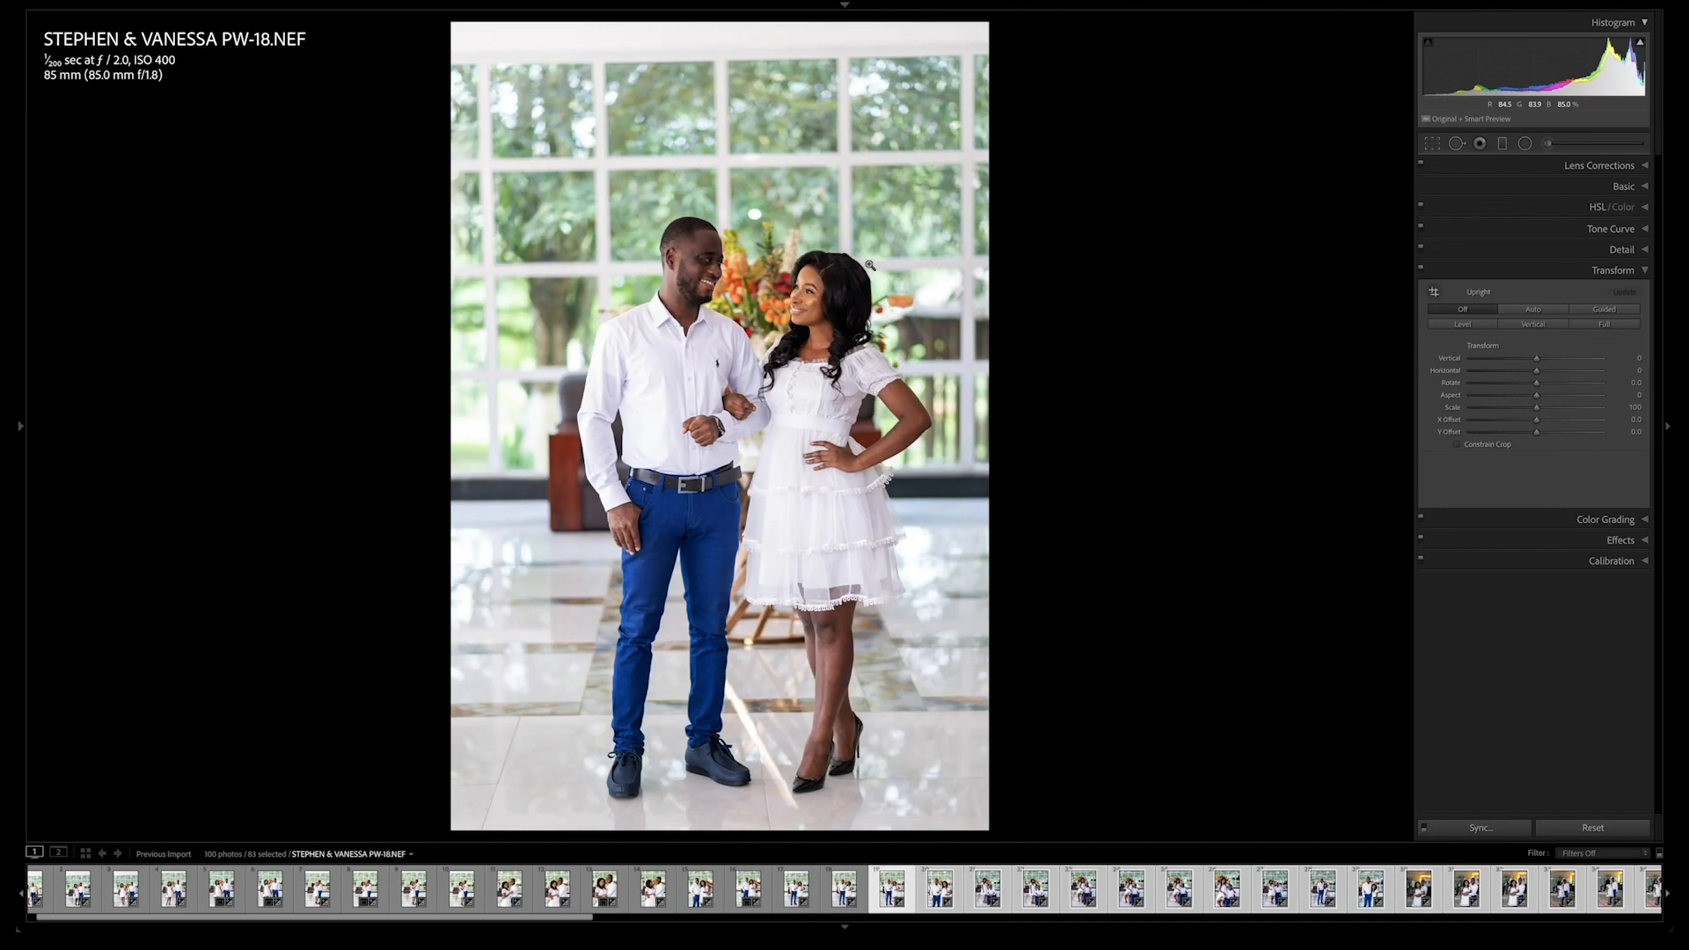
click(1555, 314)
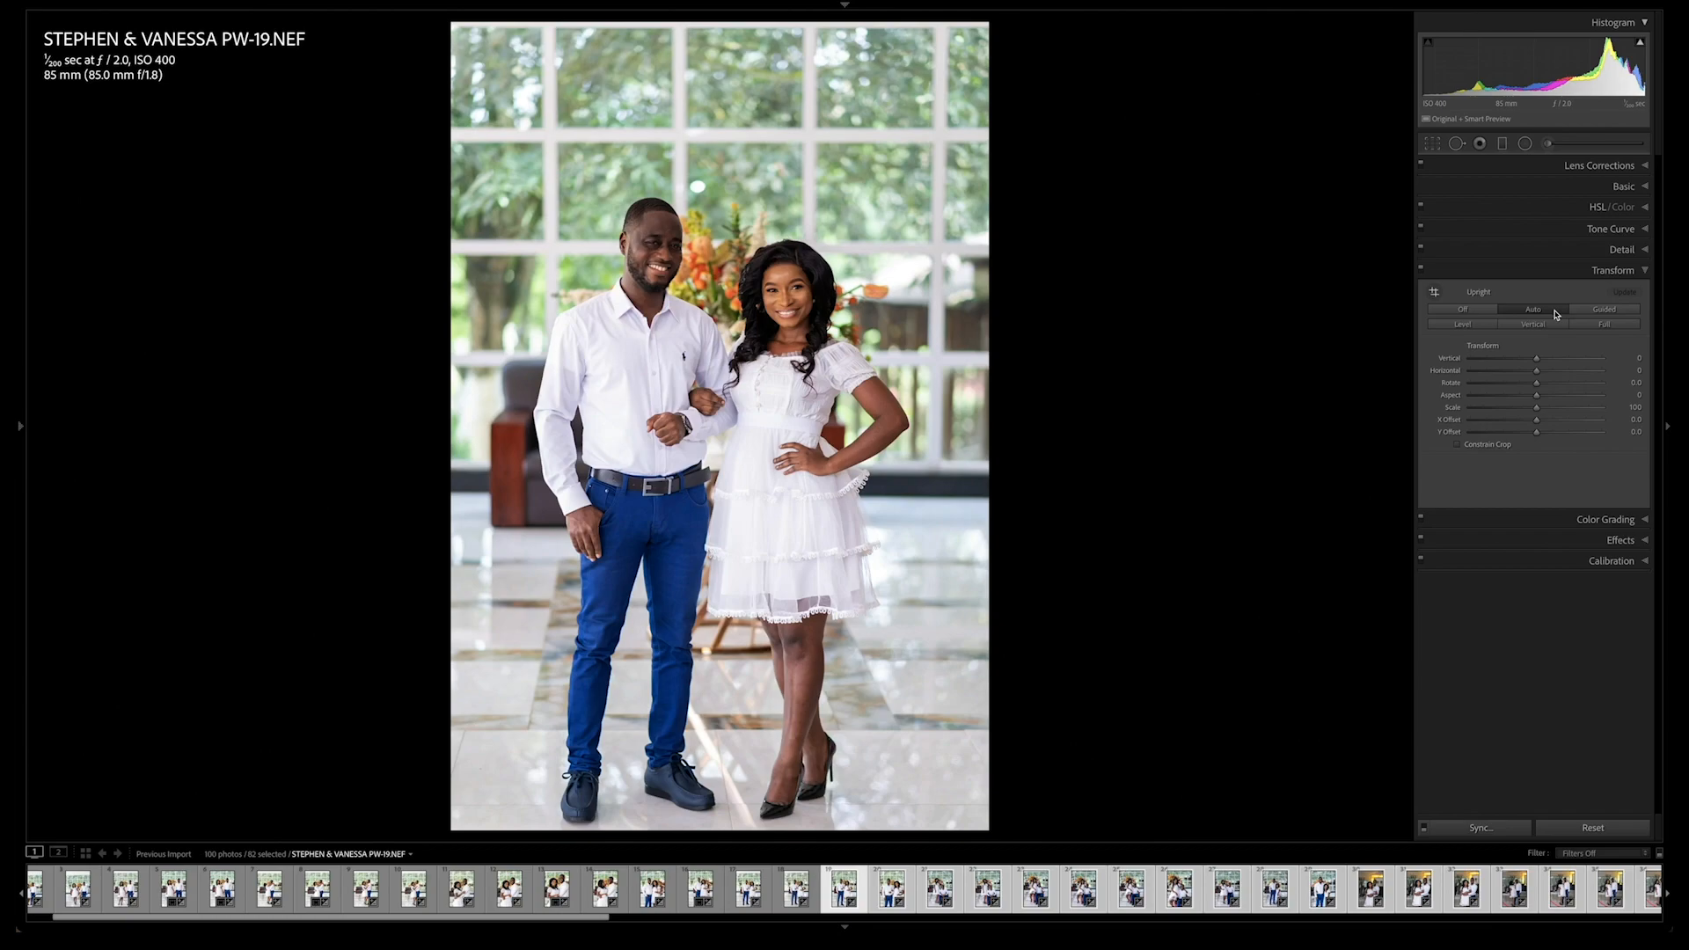
Step: Synchronize the nineteenth photo's settings with the selected photos, and drop the nineteenth and twentieth photos from the selection
key(ctrl+shift+s)
key(Return)
key(slash)
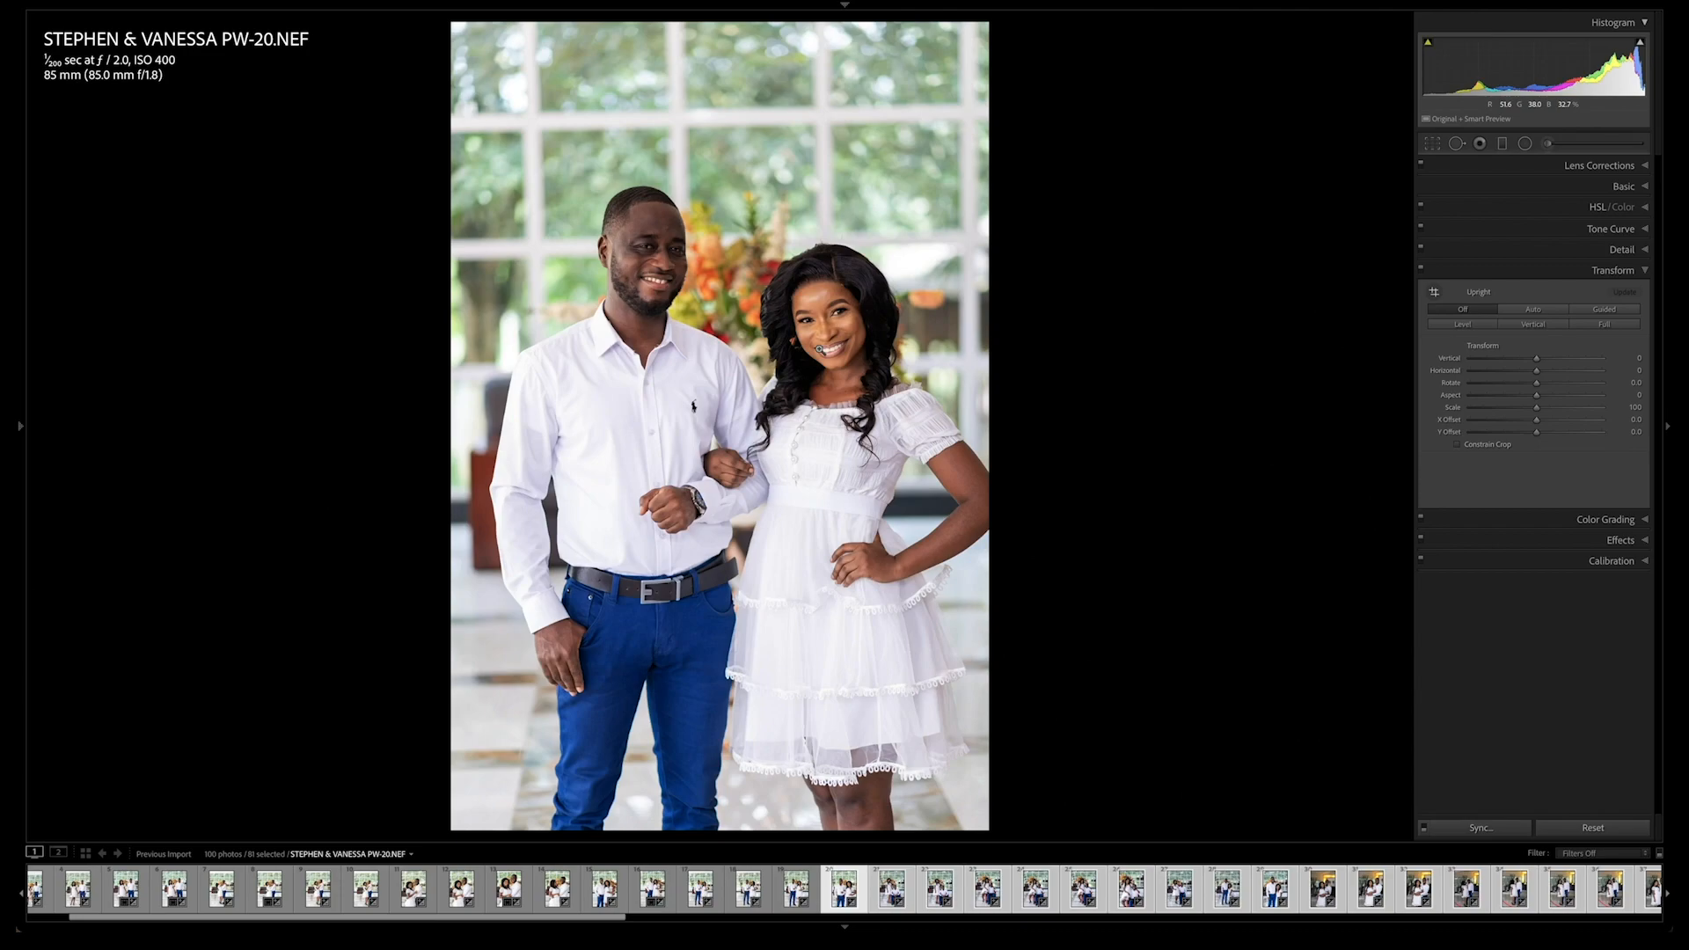
key(slash)
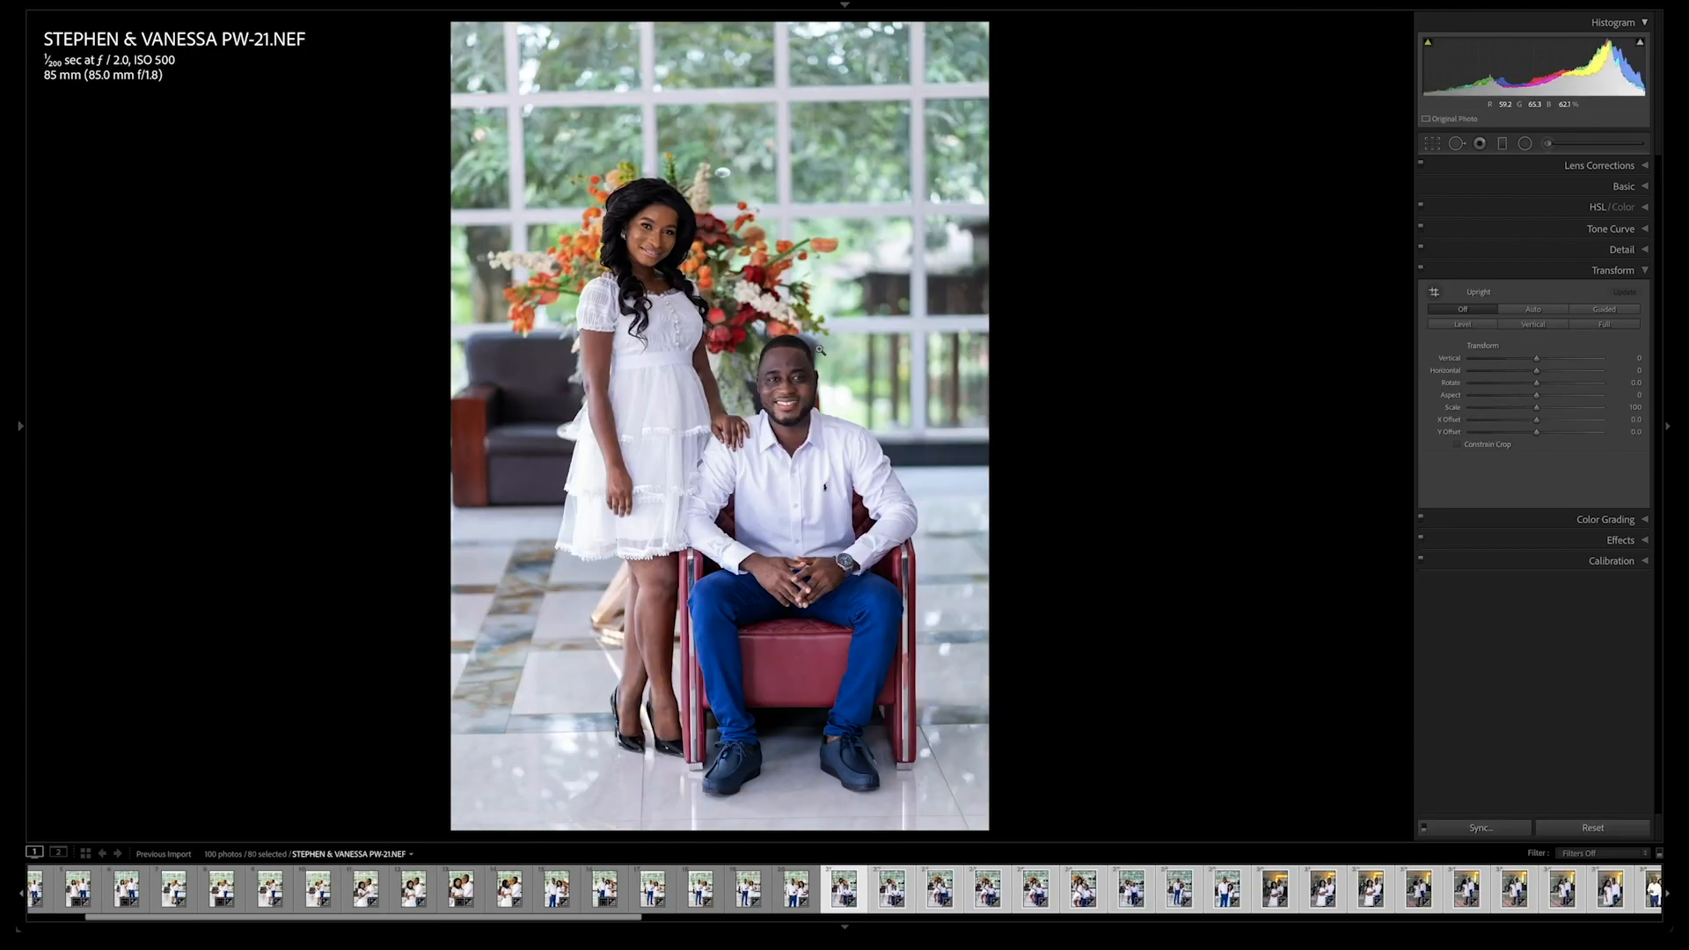
Step: Set the twenty-first photo's temperature to 4,883, tint +24, exposure +0.30, blacks -11 and vibrance +31, and straighten and crop it slightly tighter
click(1623, 188)
mouse_move(1504, 268)
mouse_down()
mouse_move(1547, 285)
mouse_move(1508, 271)
mouse_up()
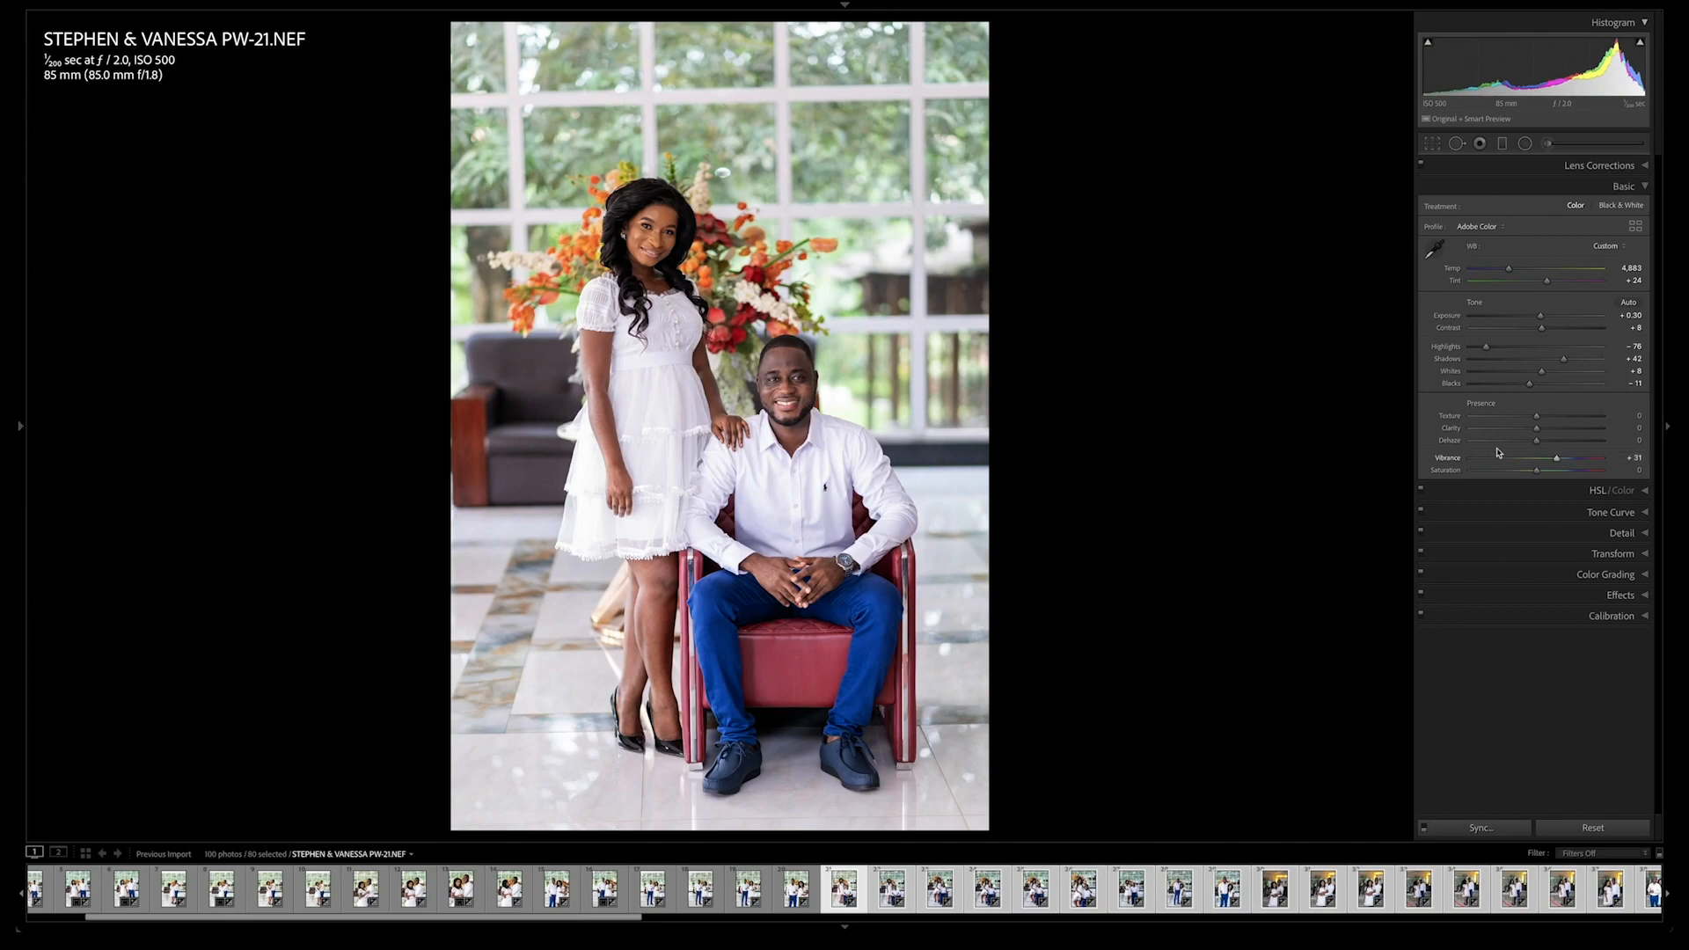
key(r)
drag(978, 107, 1014, 64)
key(Return)
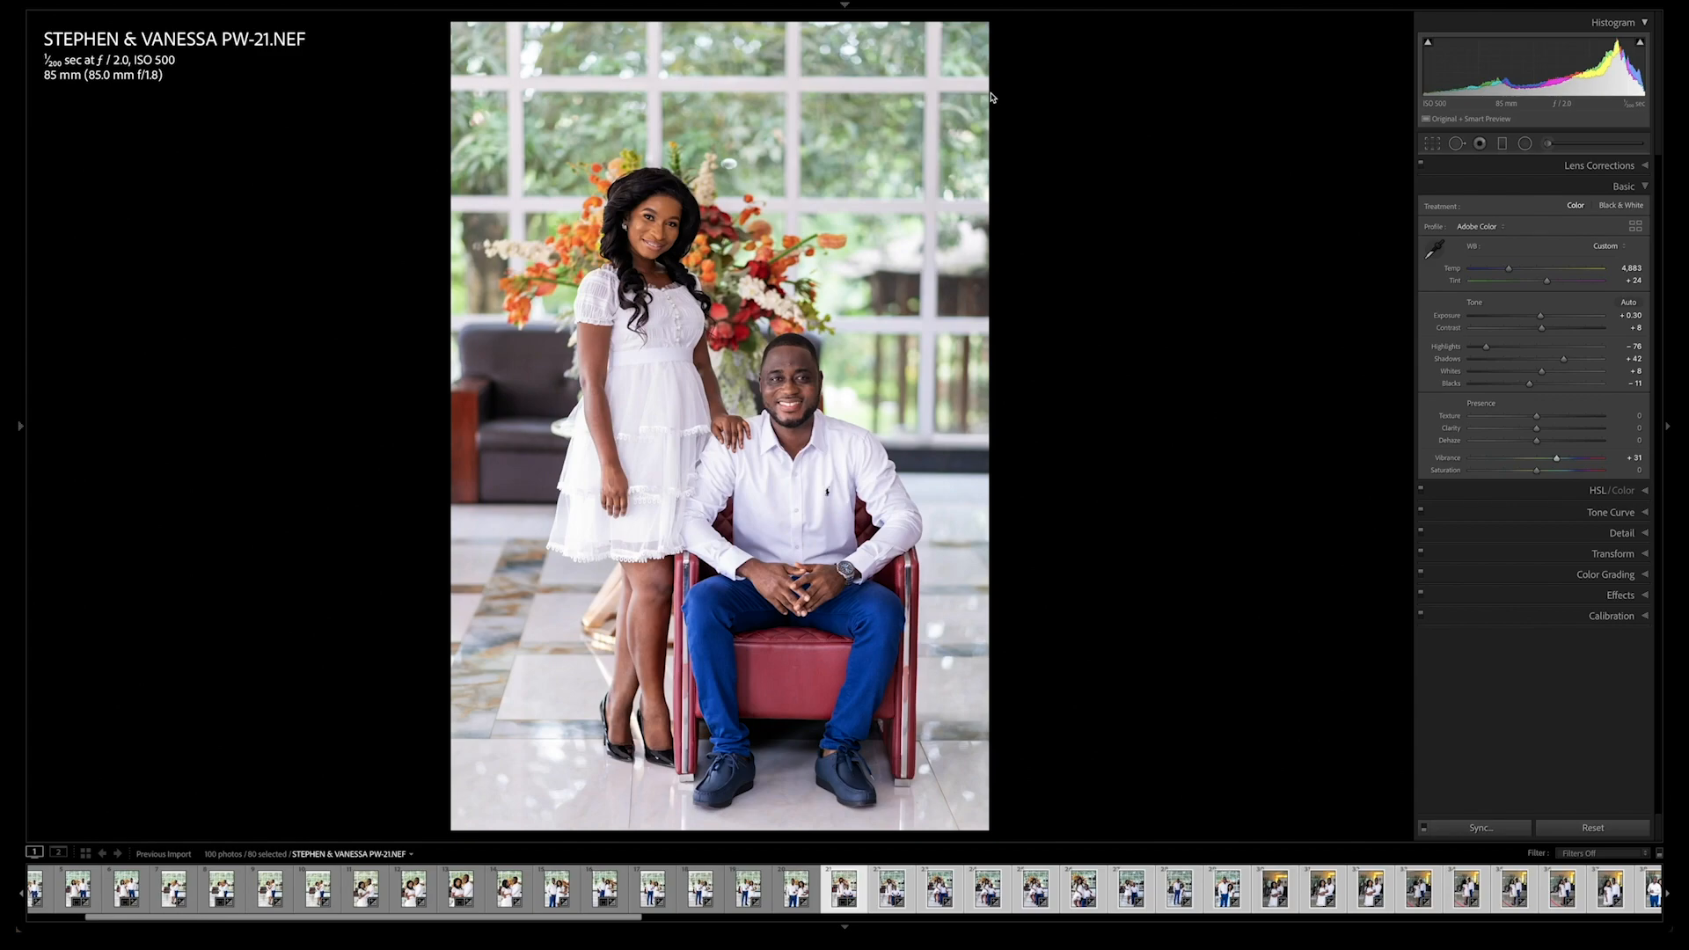
Step: Synchronize the twenty-first photo's settings with the remaining selected photos and drop it from the selection
key(super+shift+s)
key(Return)
key(Right)
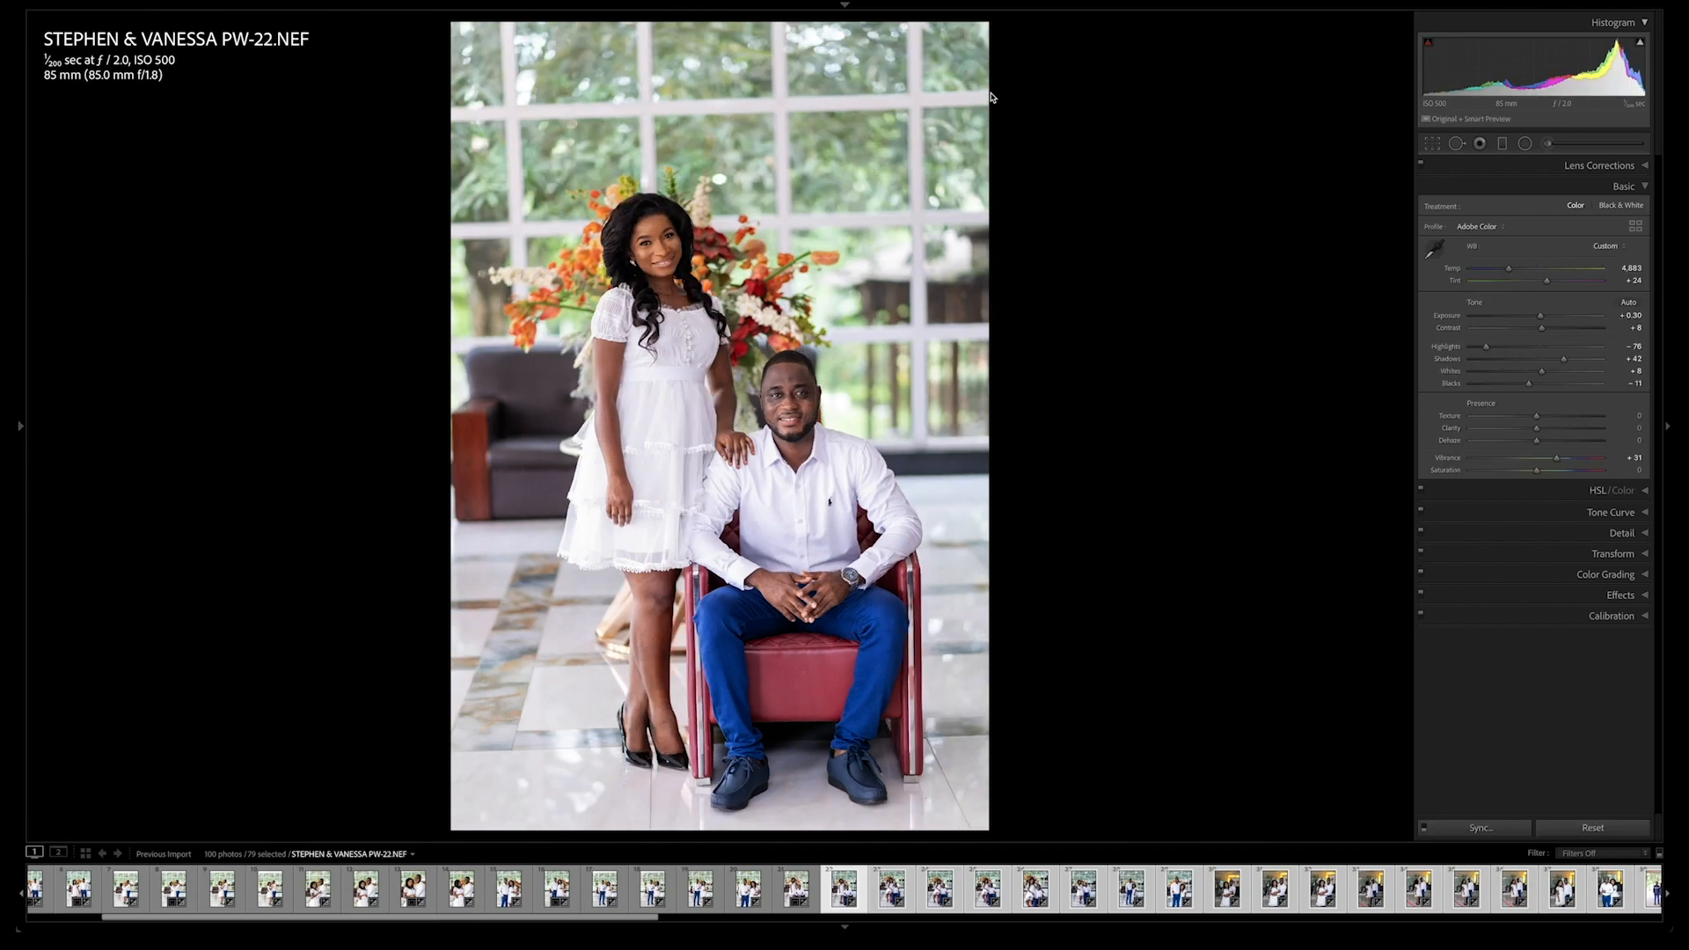
Step: Apply Auto Upright to the twenty-second photo and compare it with its before view
key(super+7)
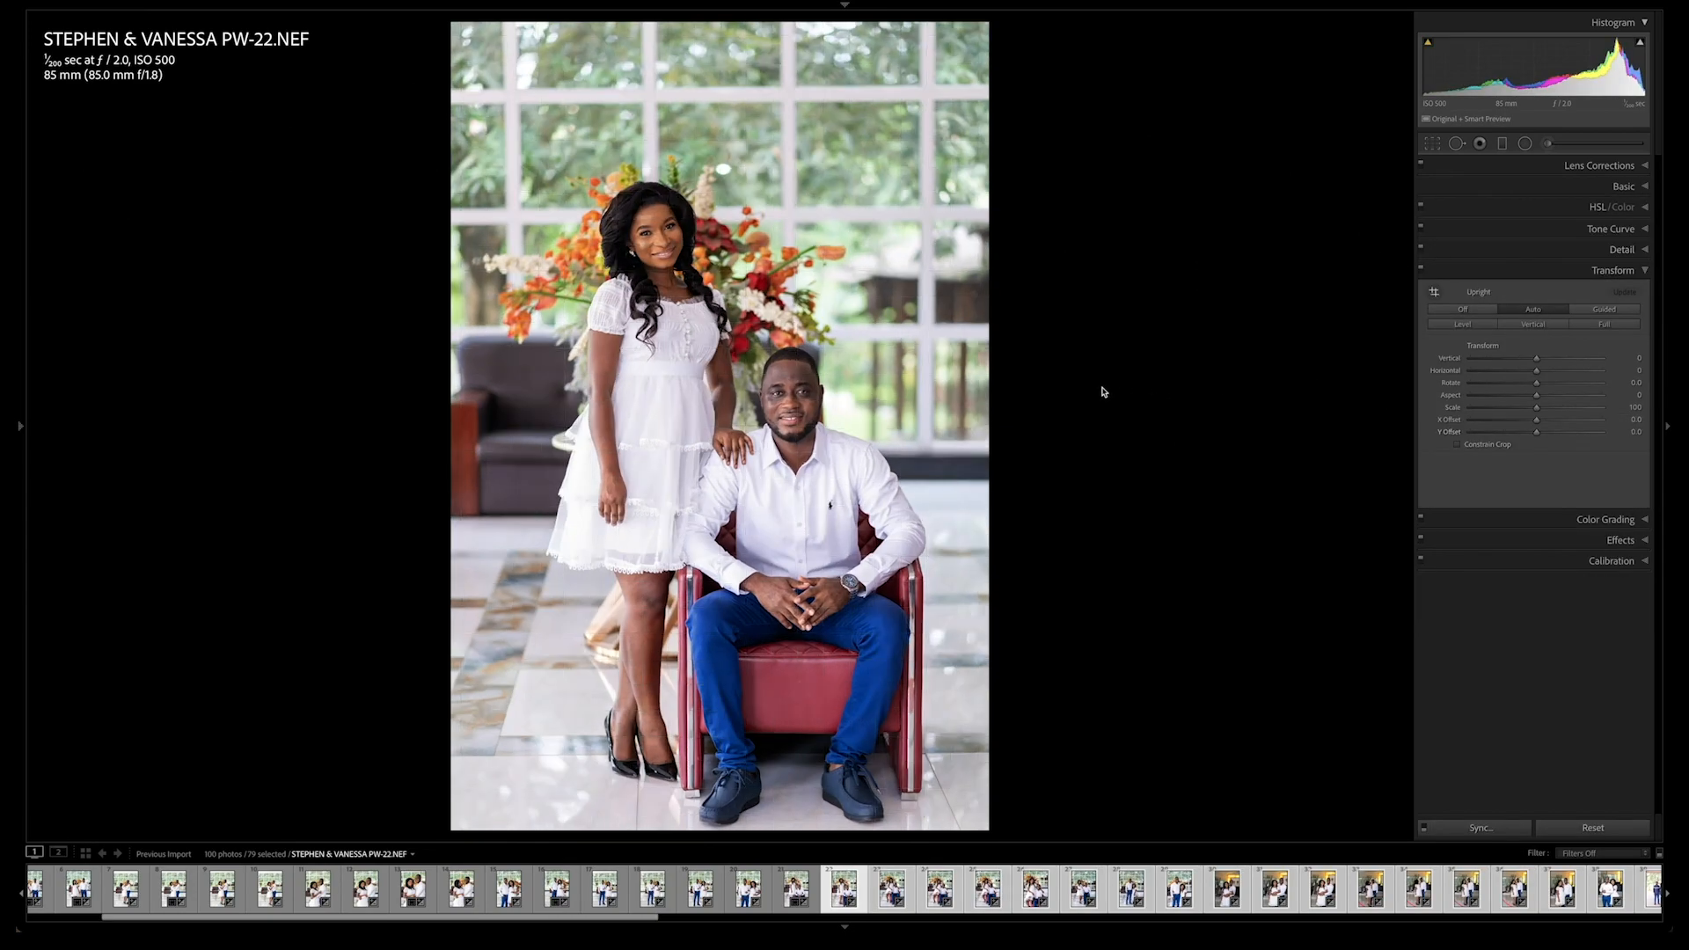
key(backslash)
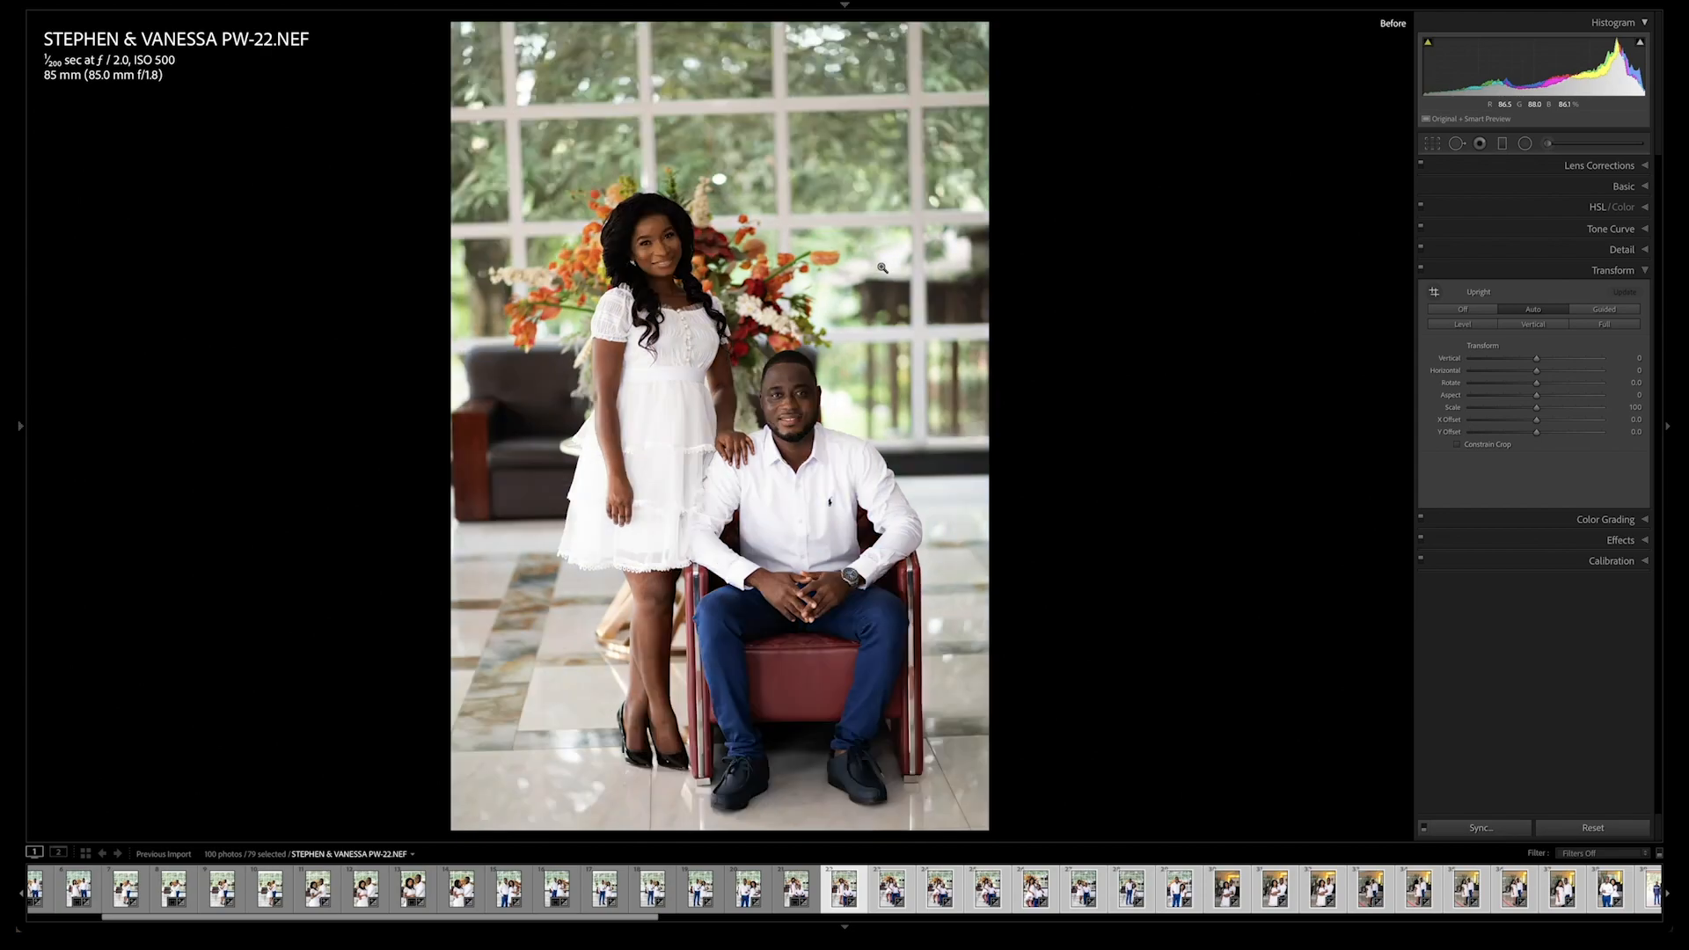
key(backslash)
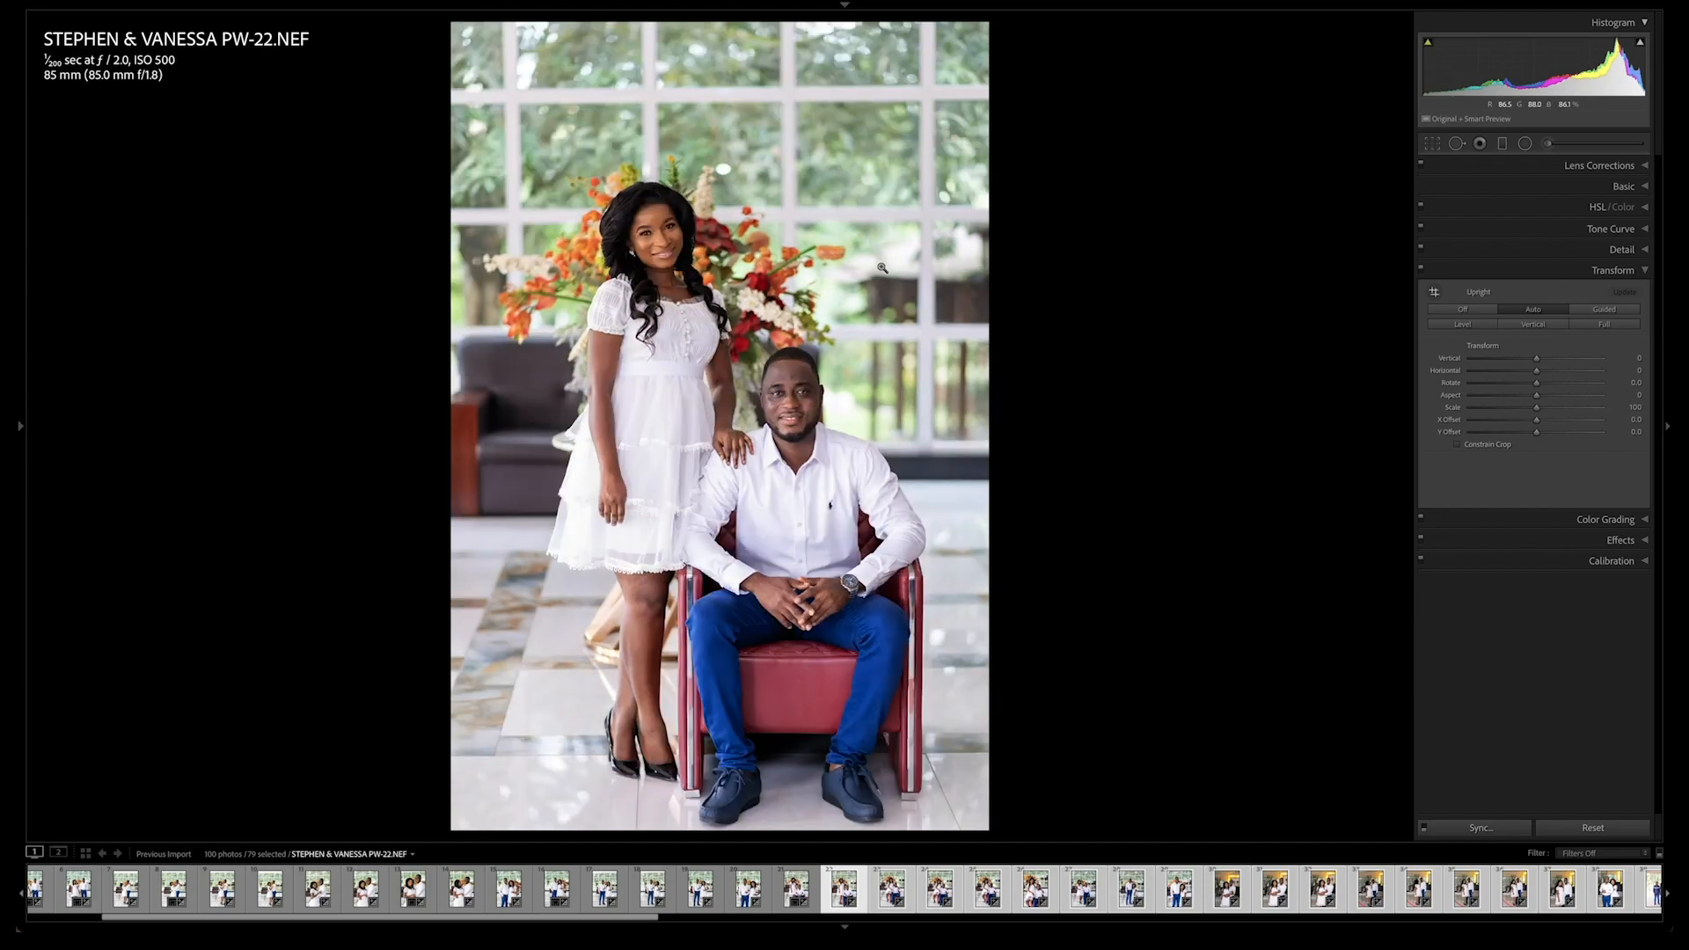
Step: Synchronize the twenty-second photo's settings with the remaining selected photos and advance to the twenty-third photo
key(ctrl+shift+s)
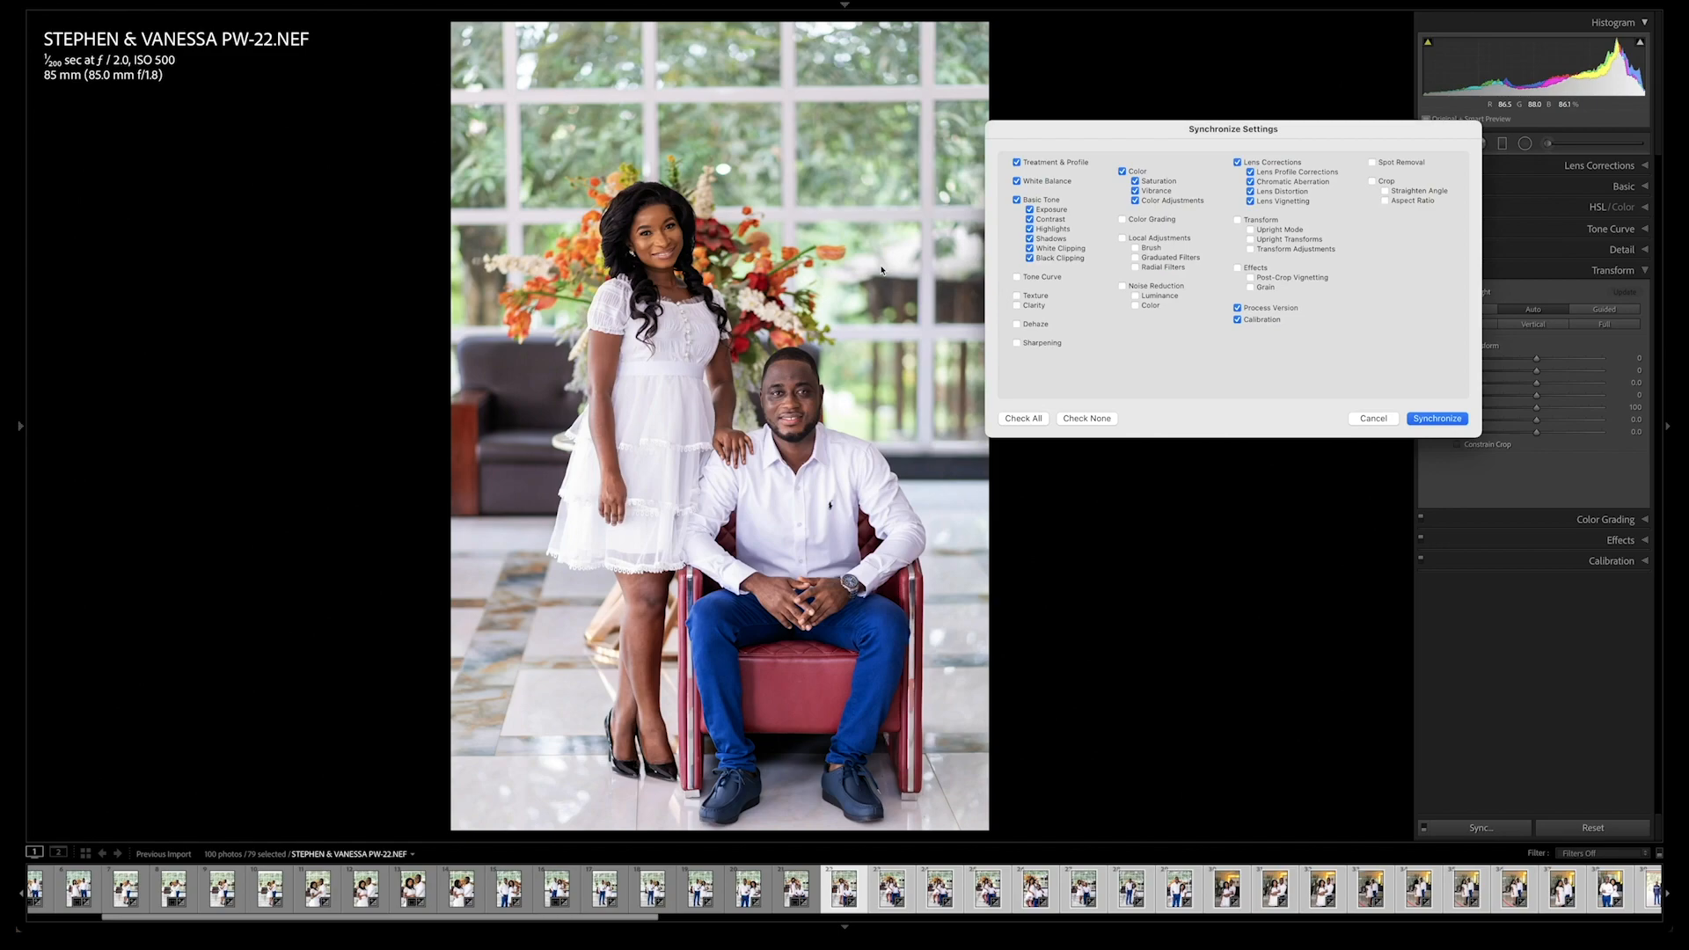
key(Return)
key(Right)
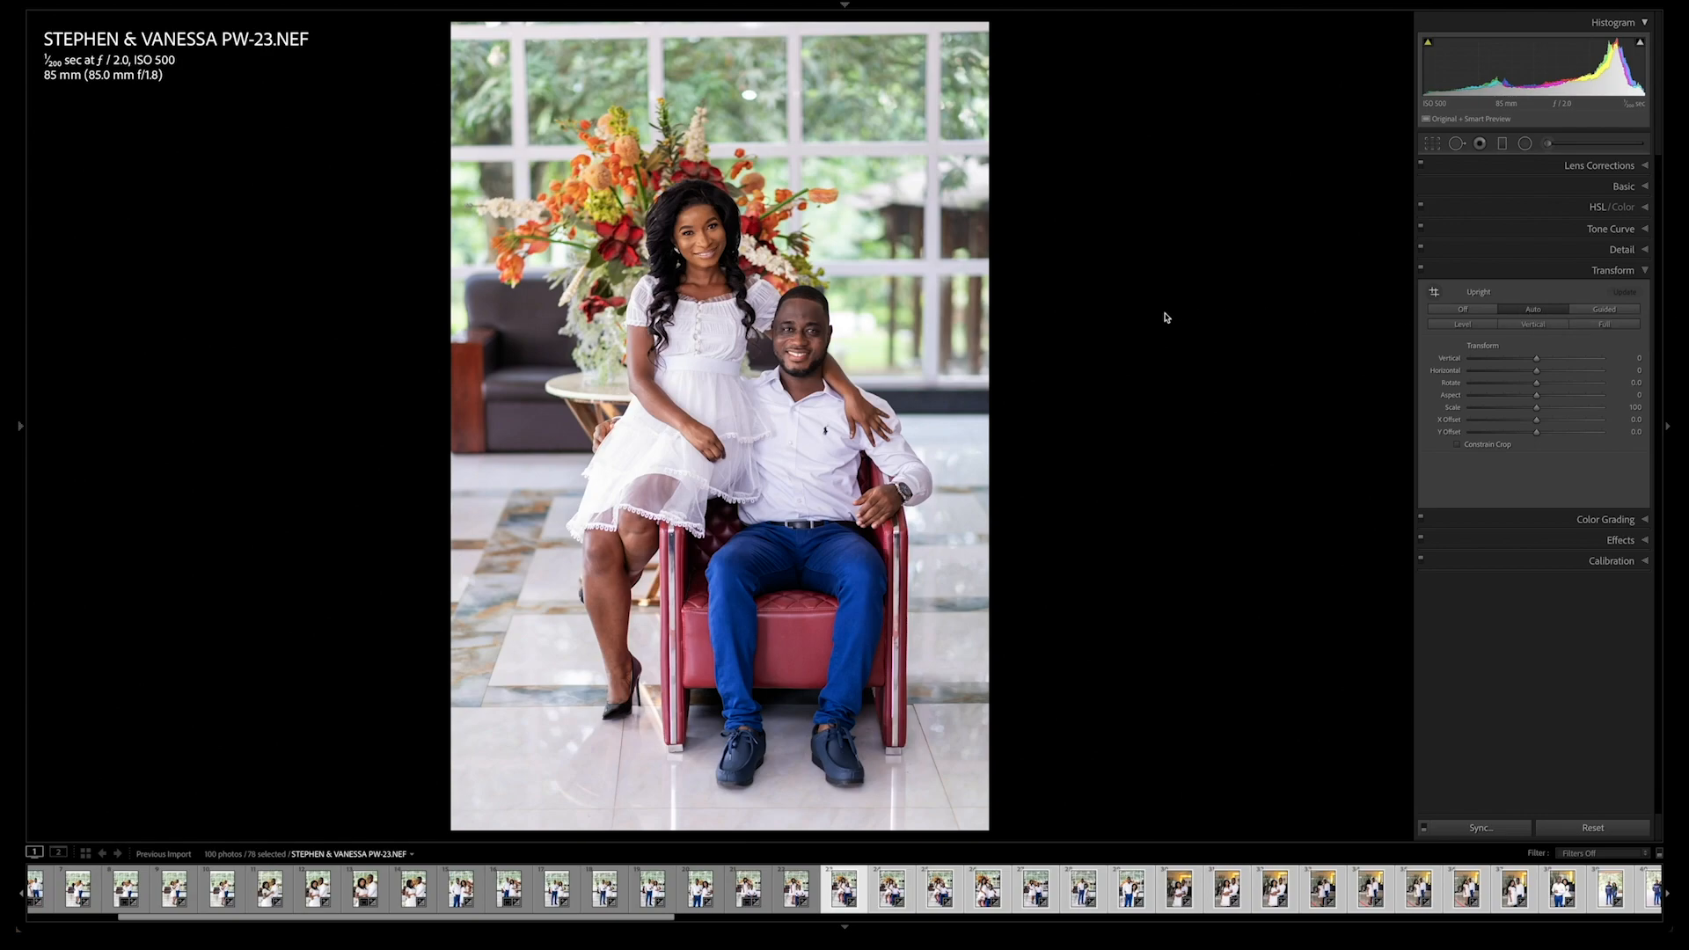
Step: Crop the twenty-third photo slightly tighter with Auto Upright applied, and synchronize its settings with the remaining selected photos
key(r)
drag(718, 32, 718, 44)
drag(892, 131, 888, 136)
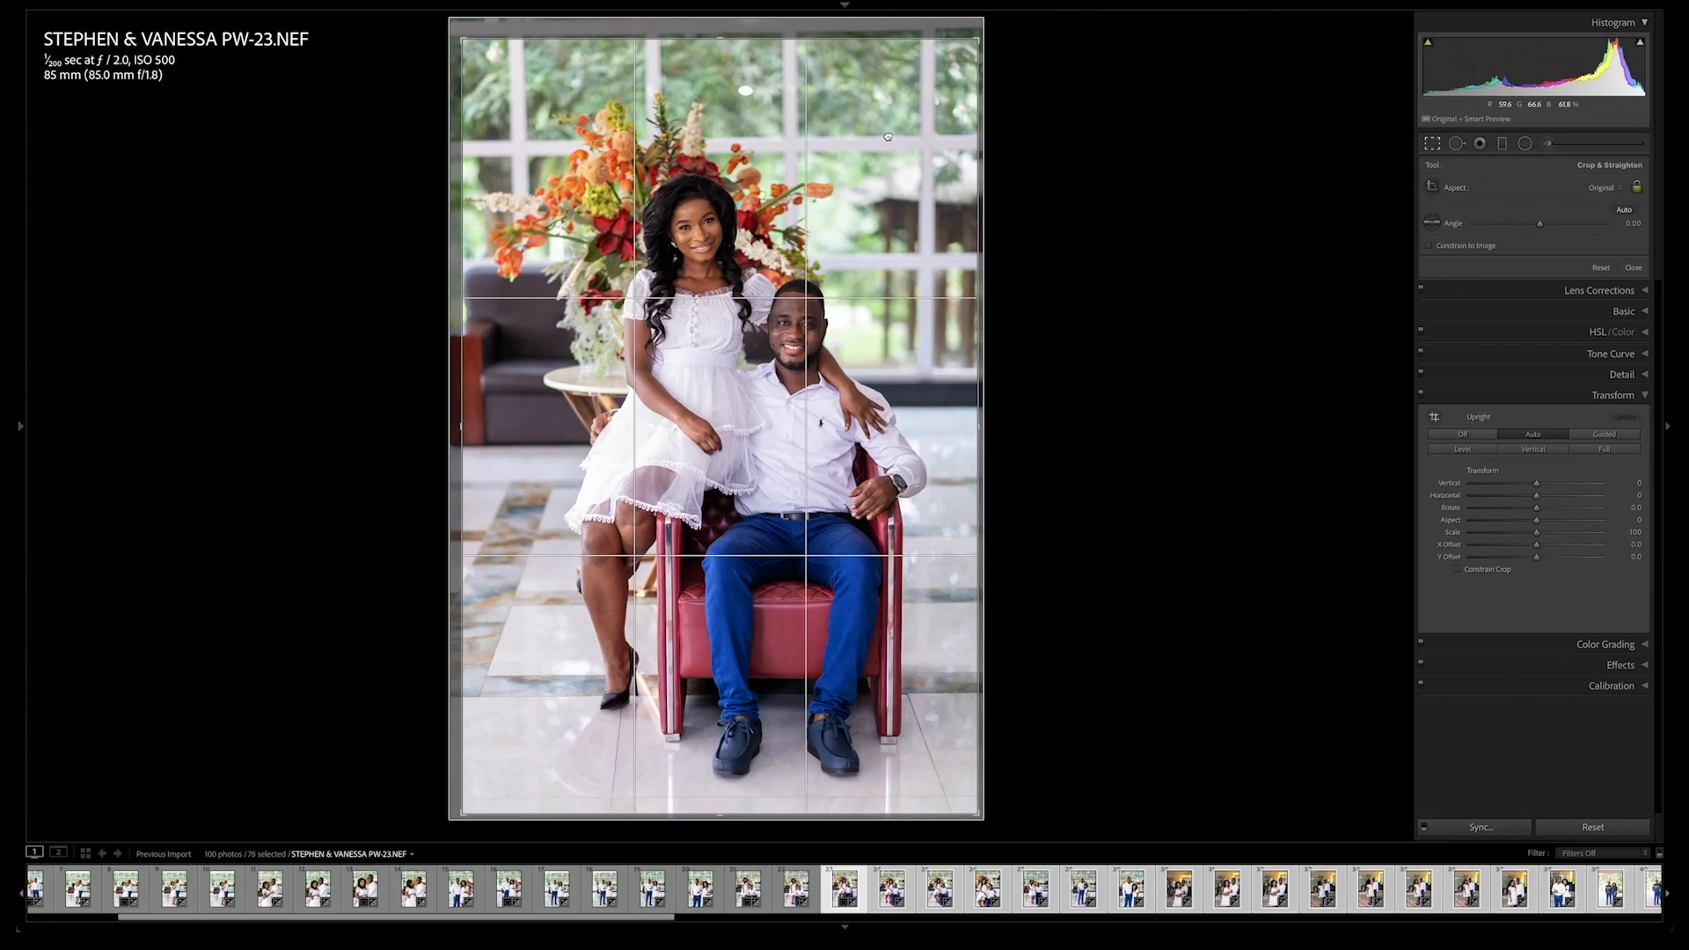
key(Return)
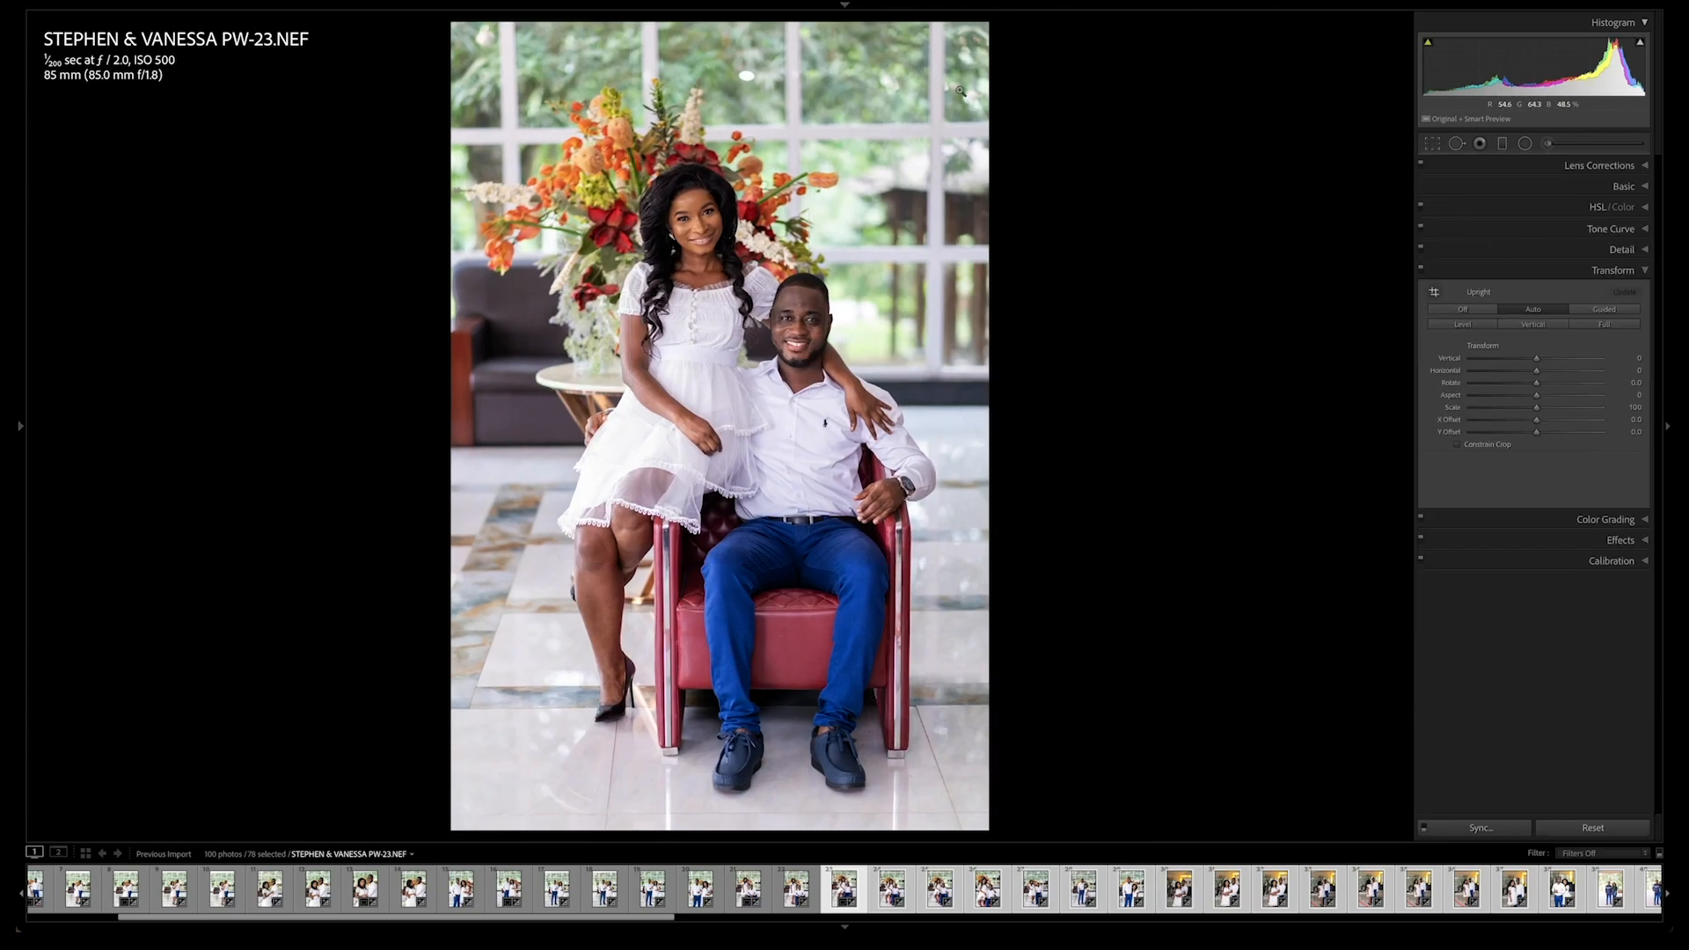
key(ctrl+shift+s)
key(Return)
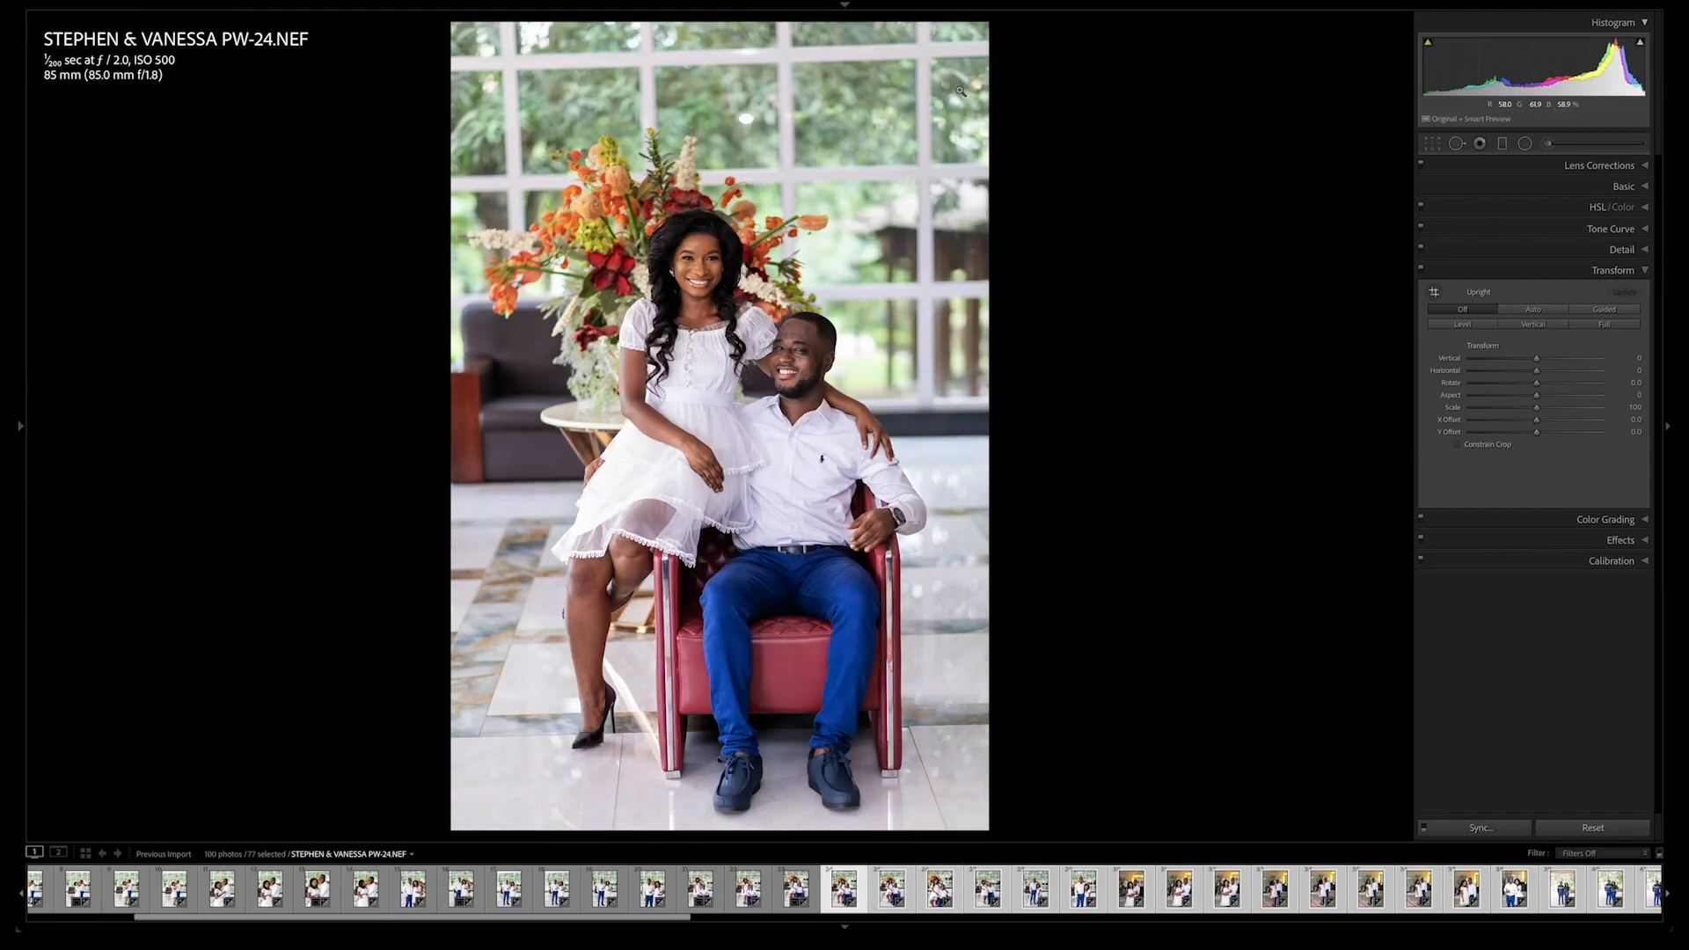
Step: Apply Auto Upright to the twenty-fourth photo, synchronize its settings with the selection, and drop it from the selection
click(1564, 310)
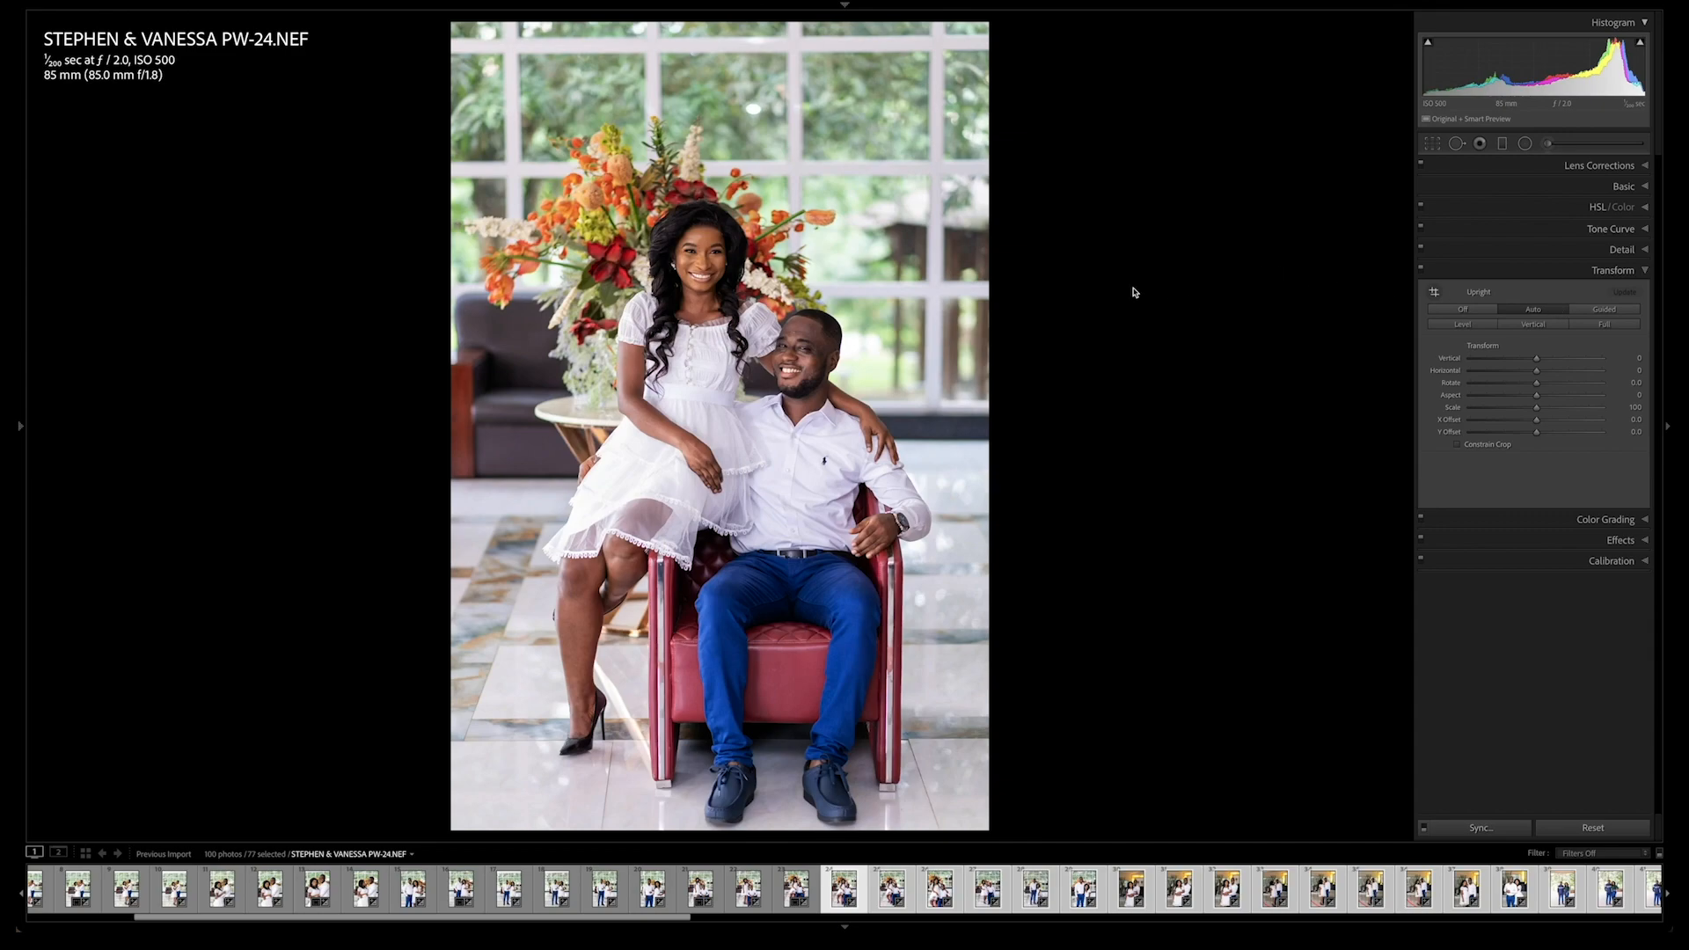
key(super+shift+s)
key(Return)
key(slash)
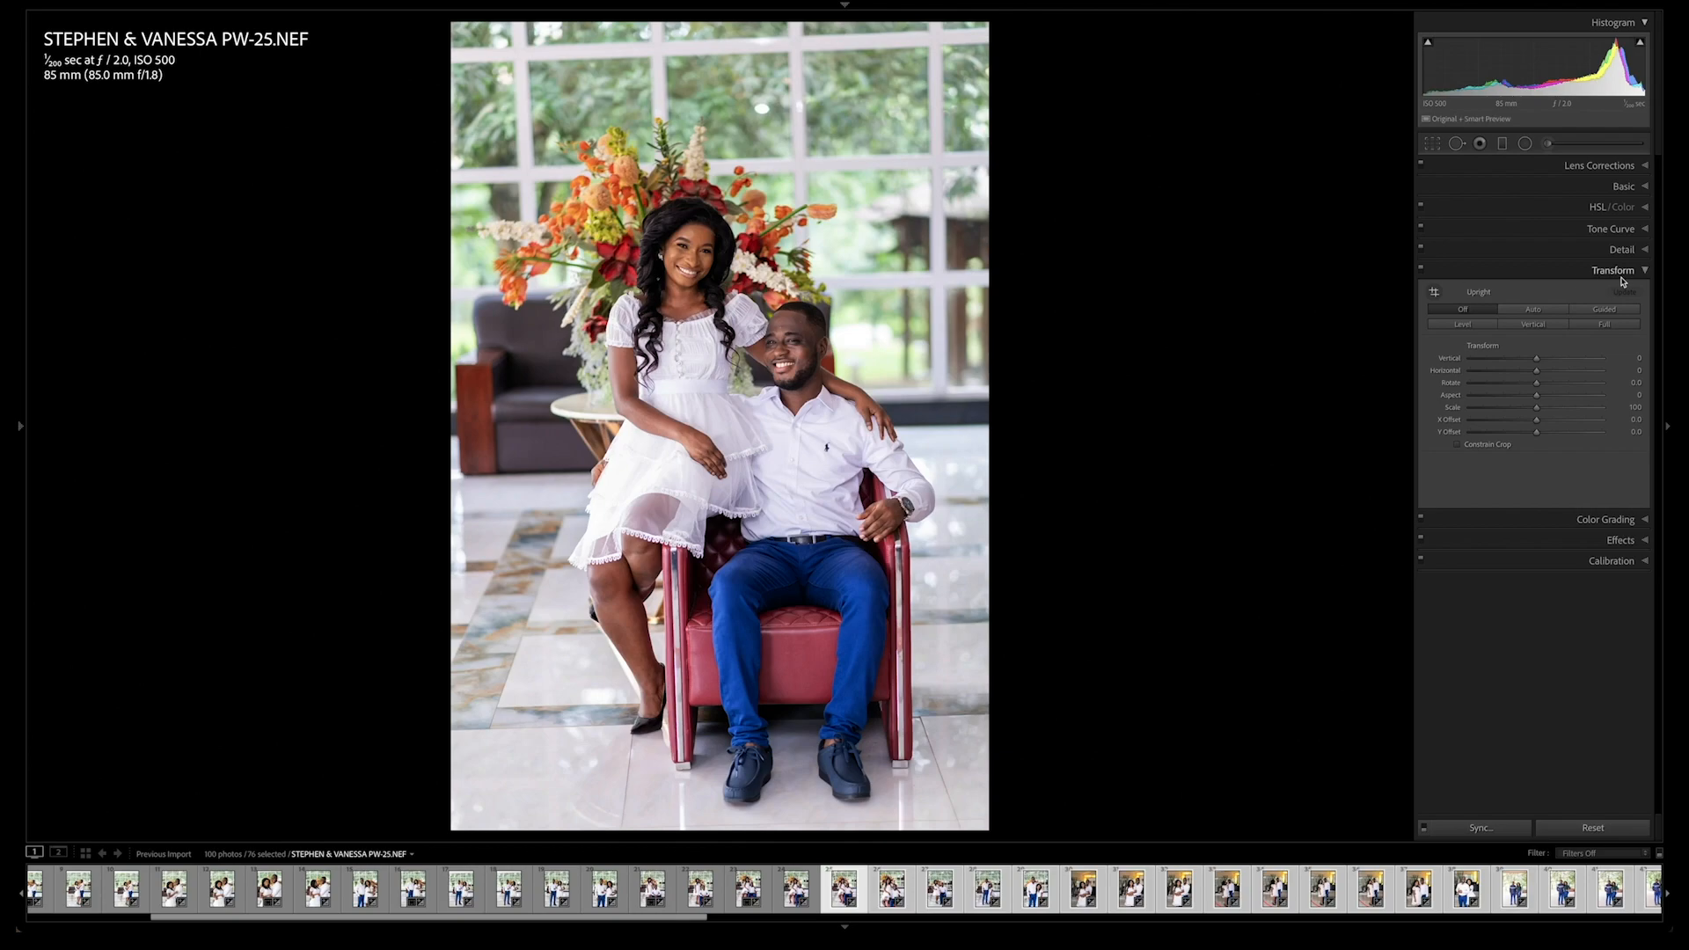
Step: Apply Auto Upright to the twenty-fifth photo, synchronize its settings with the selection, and drop it from the selection
click(1535, 314)
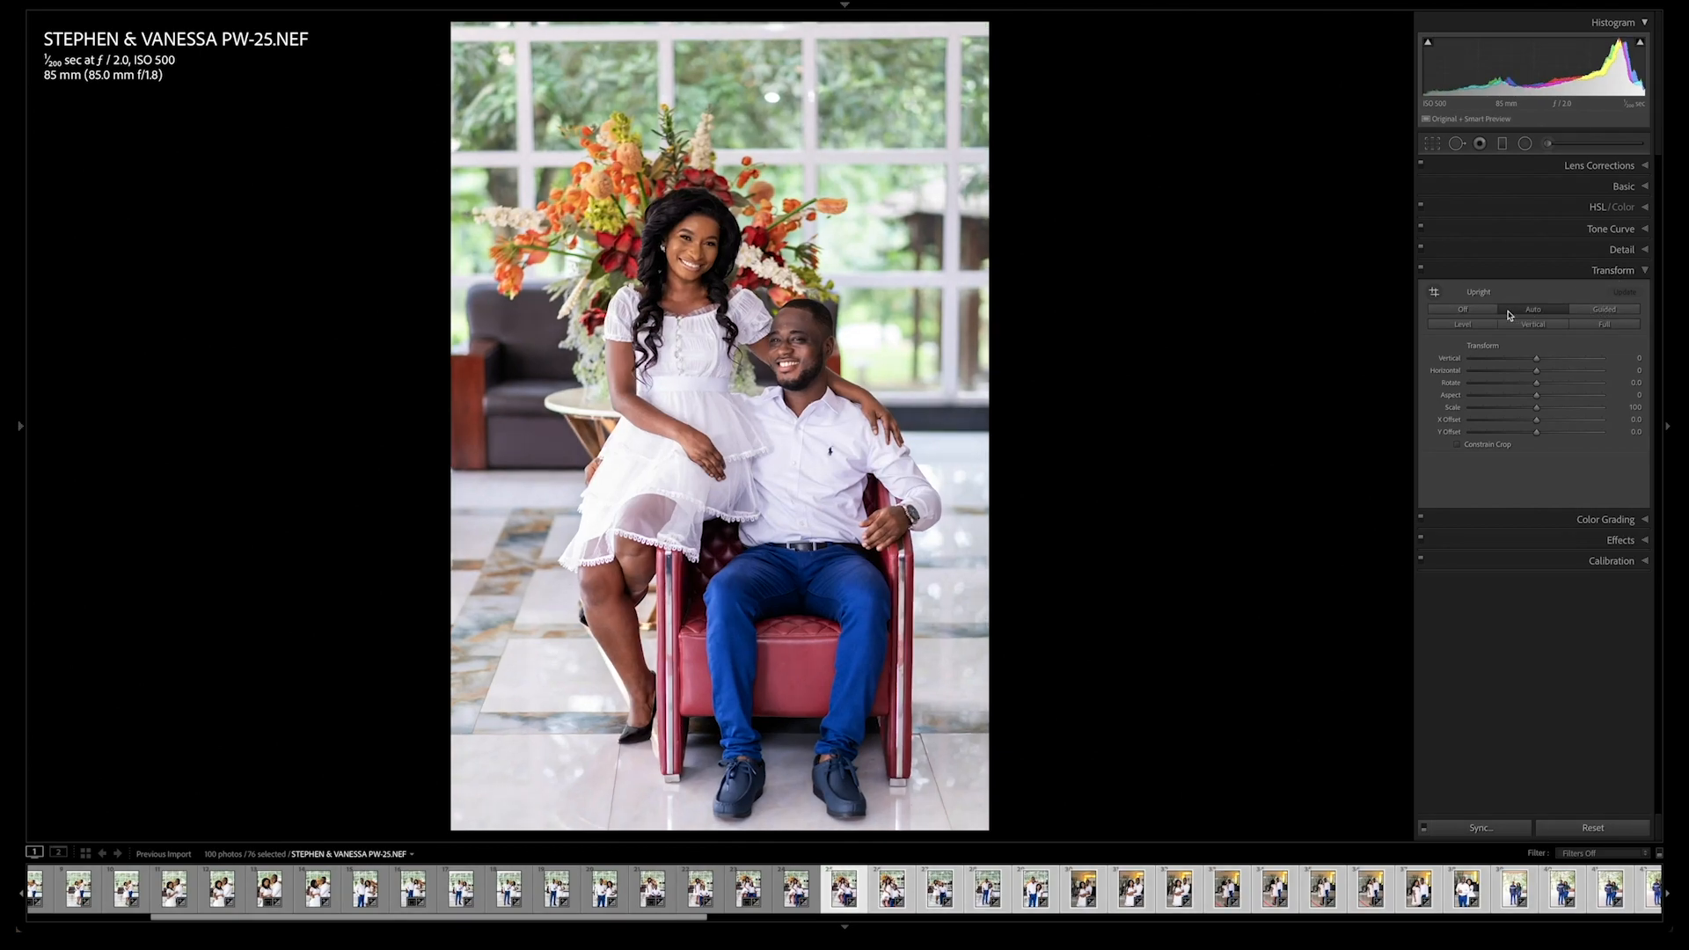
key(super+shift+s)
key(Return)
key(slash)
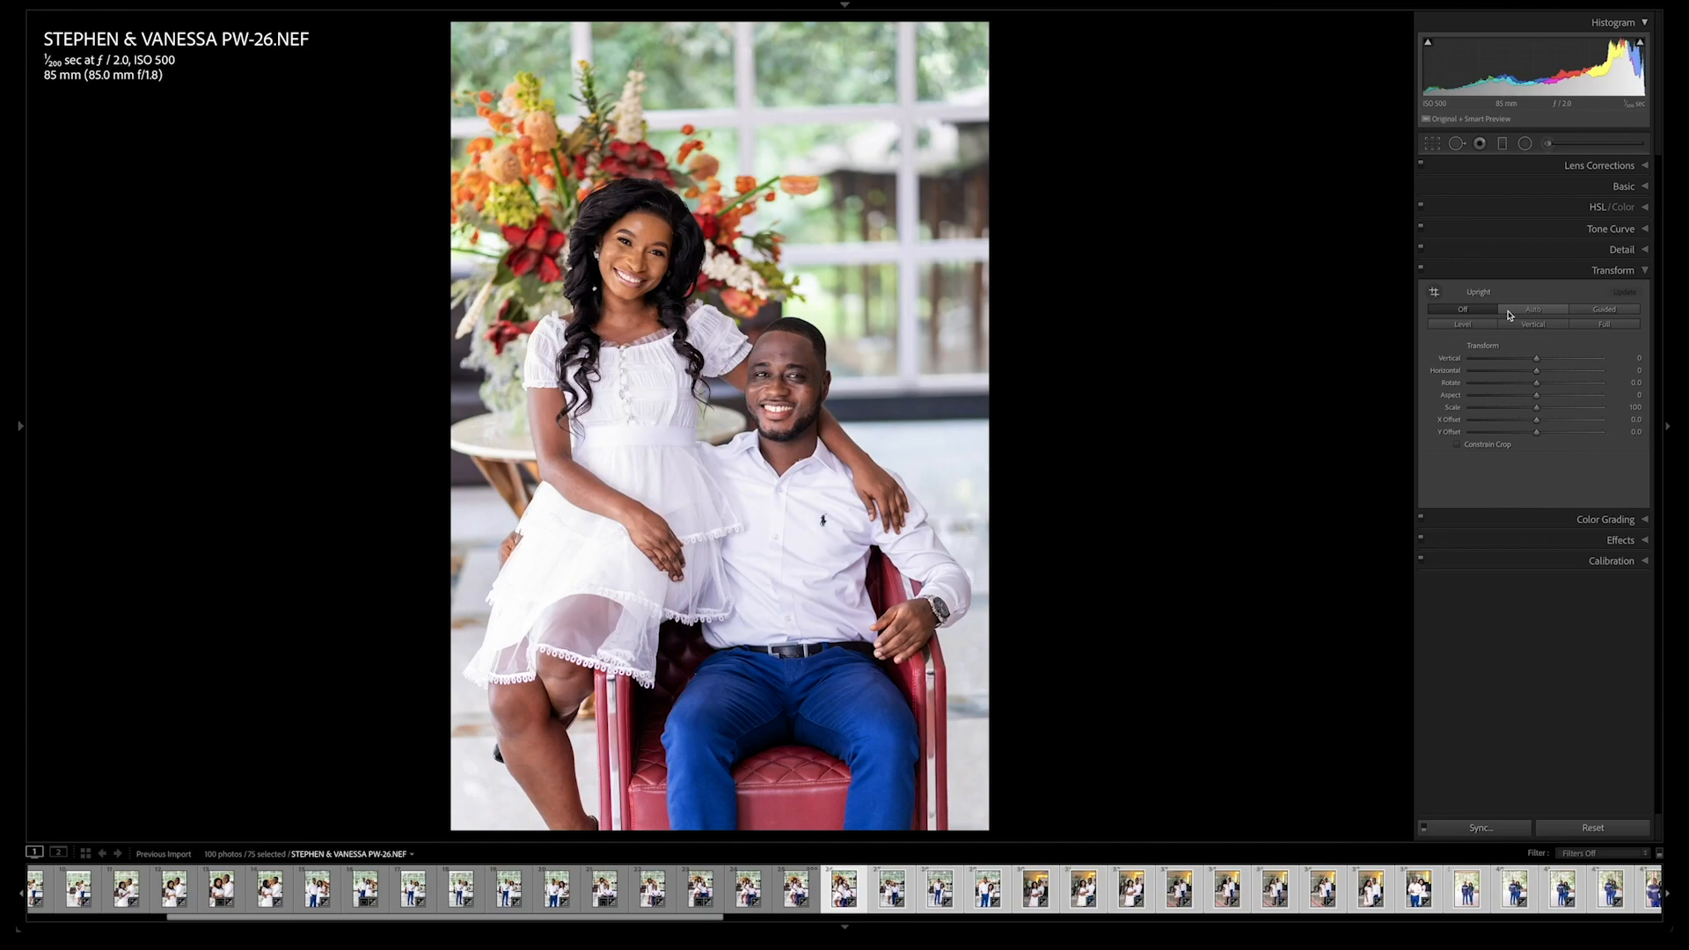
Step: Compare the twenty-sixth photo with its before view and fine-tune its tint
key(backslash)
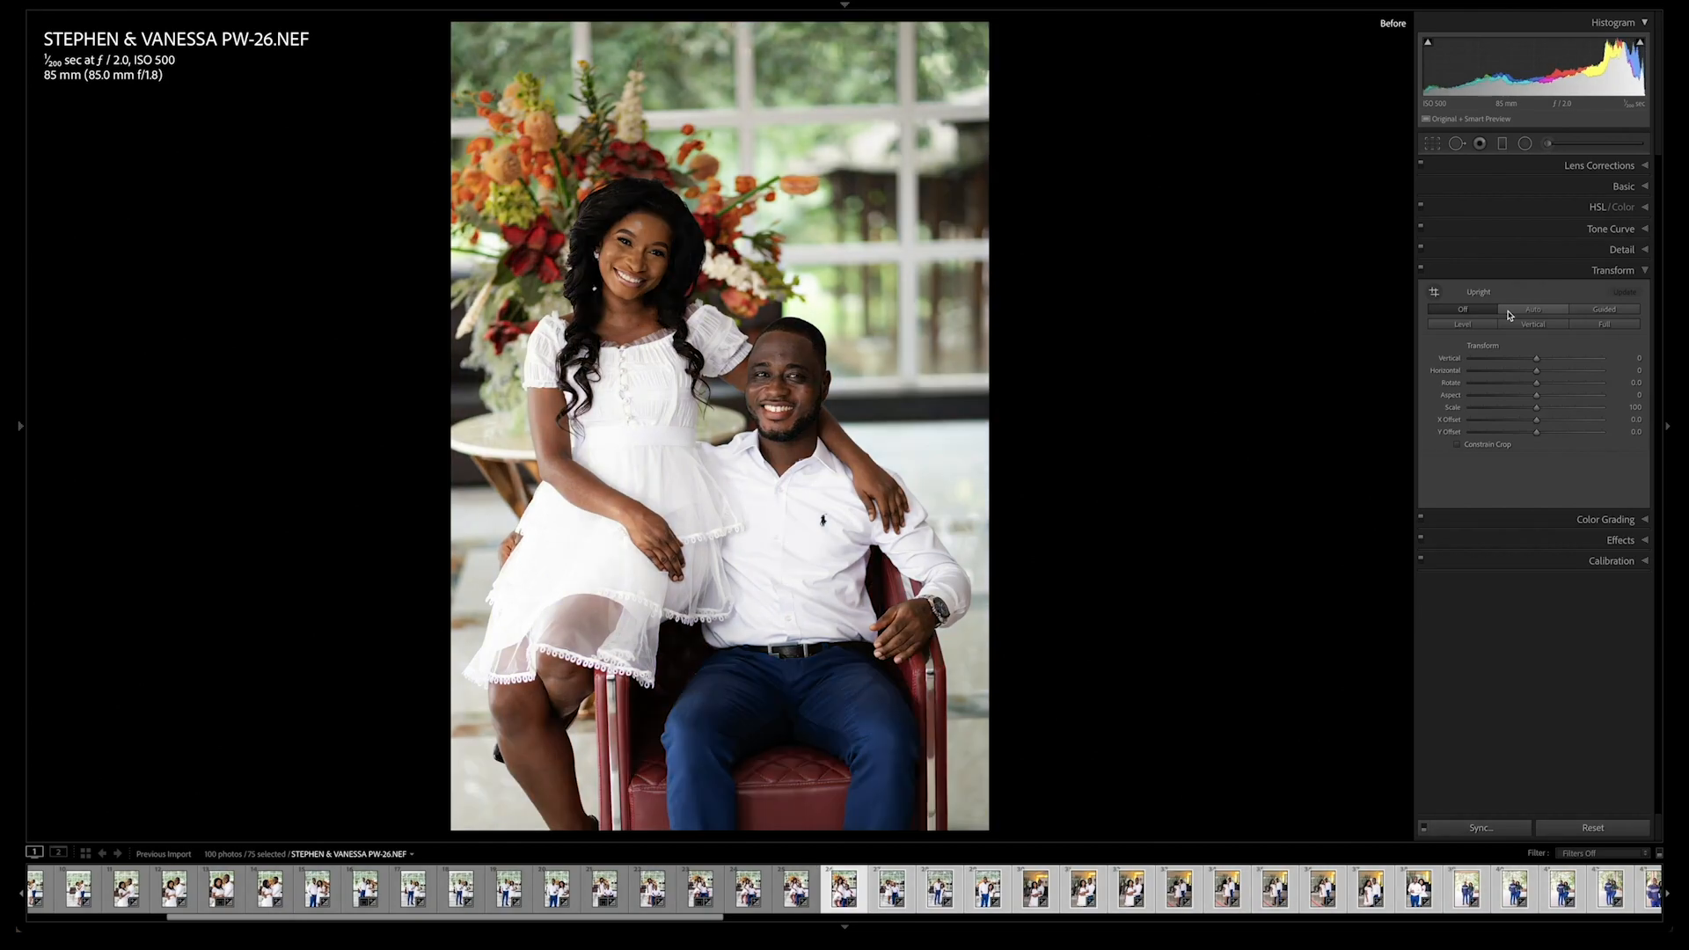
key(backslash)
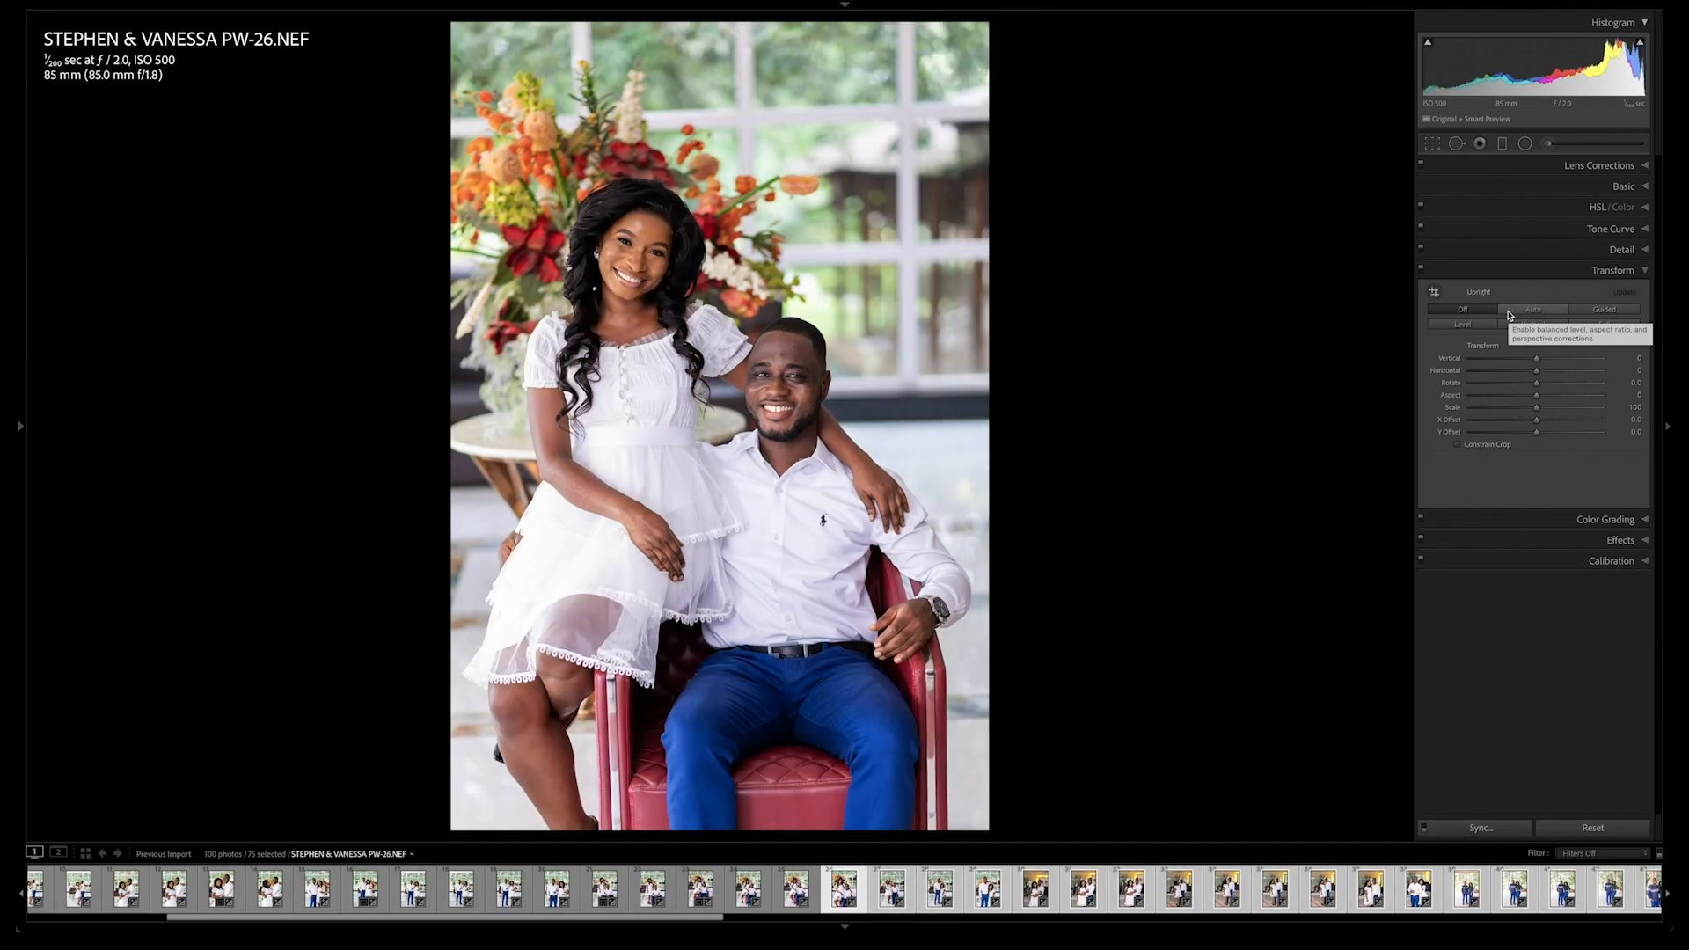
click(1619, 188)
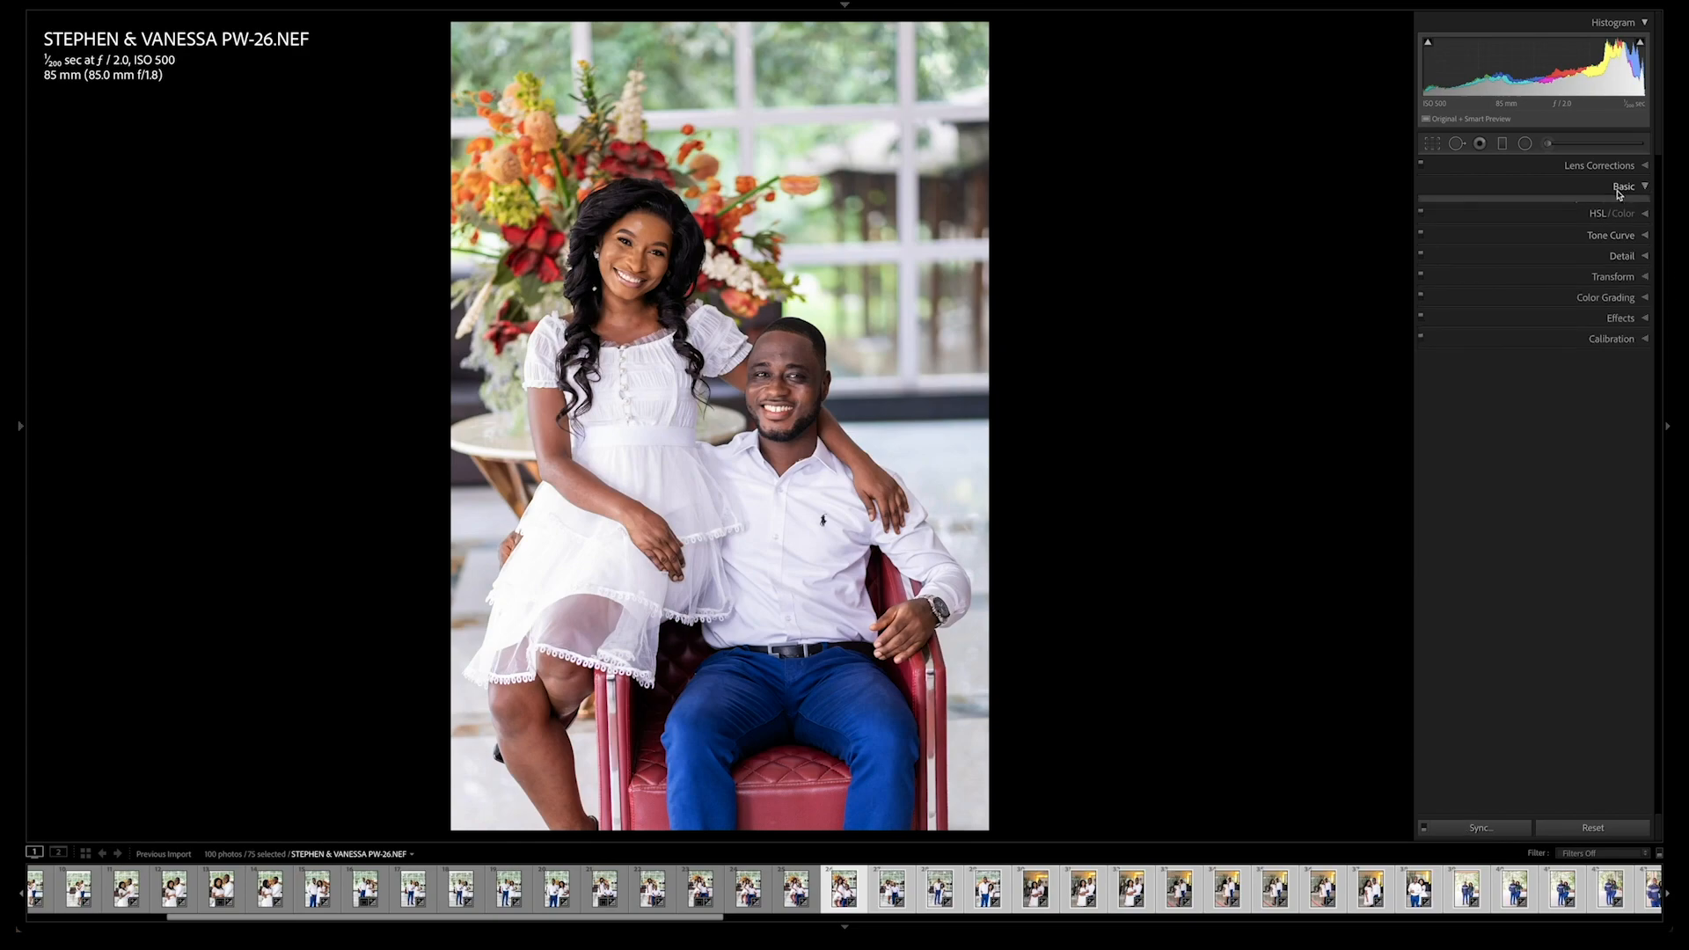
drag(1547, 284, 1547, 286)
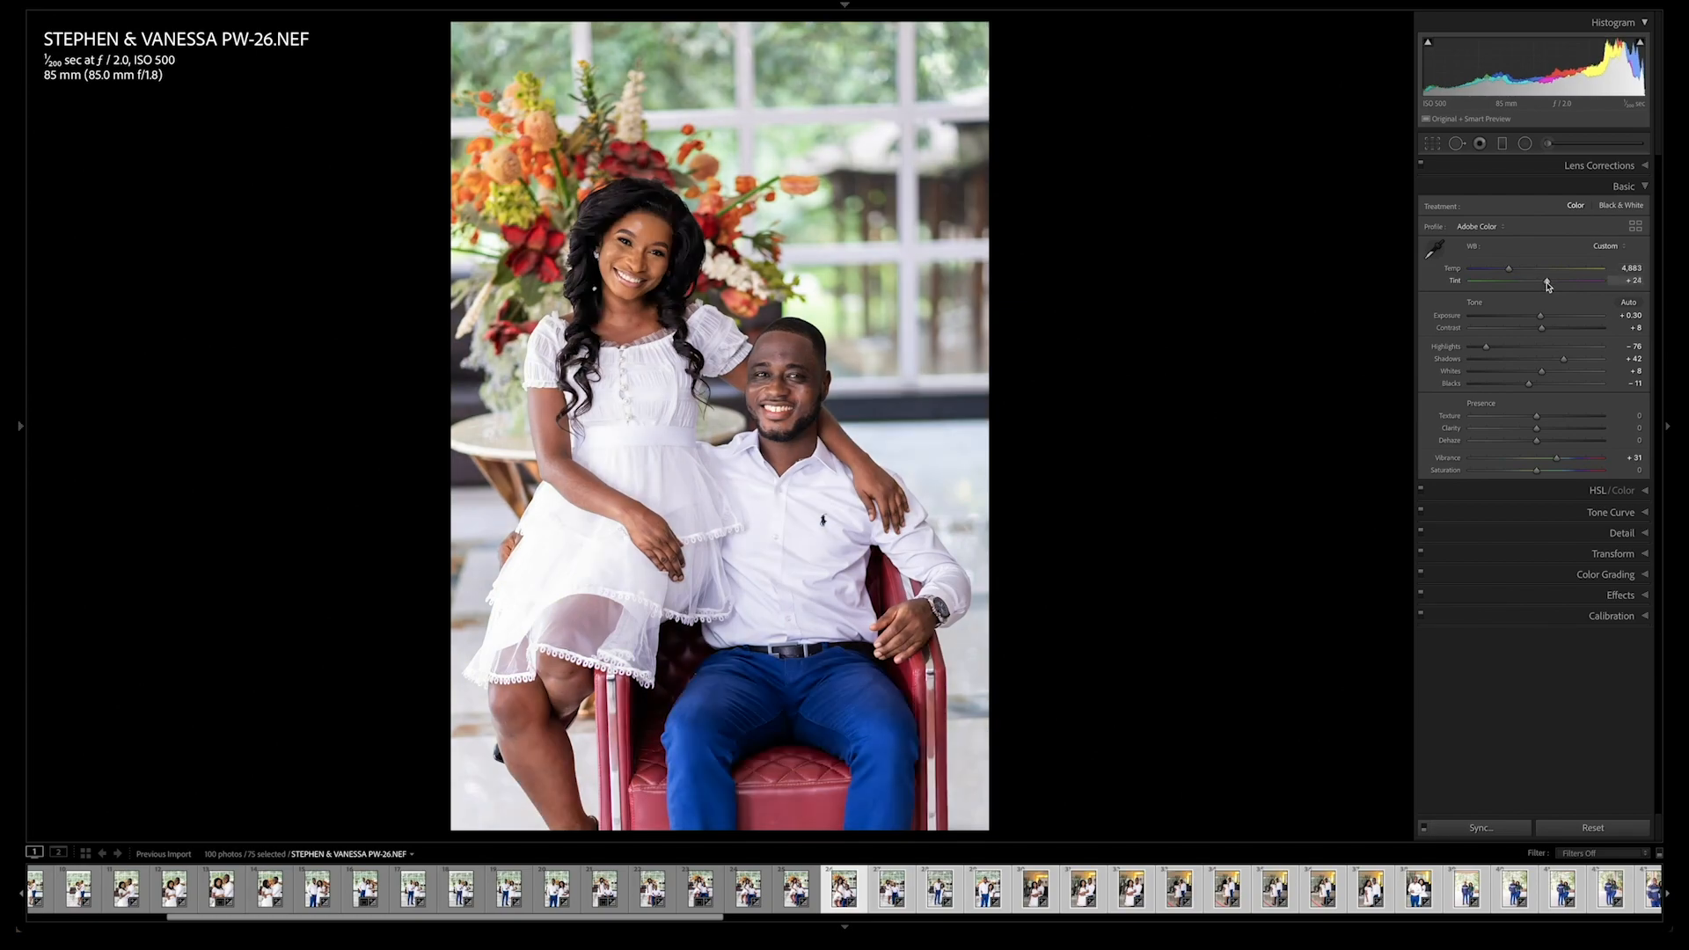
Step: Synchronize the twenty-sixth photo's settings with the remaining selected photos and drop it from the selection
key(ctrl+shift+s)
key(Return)
key(slash)
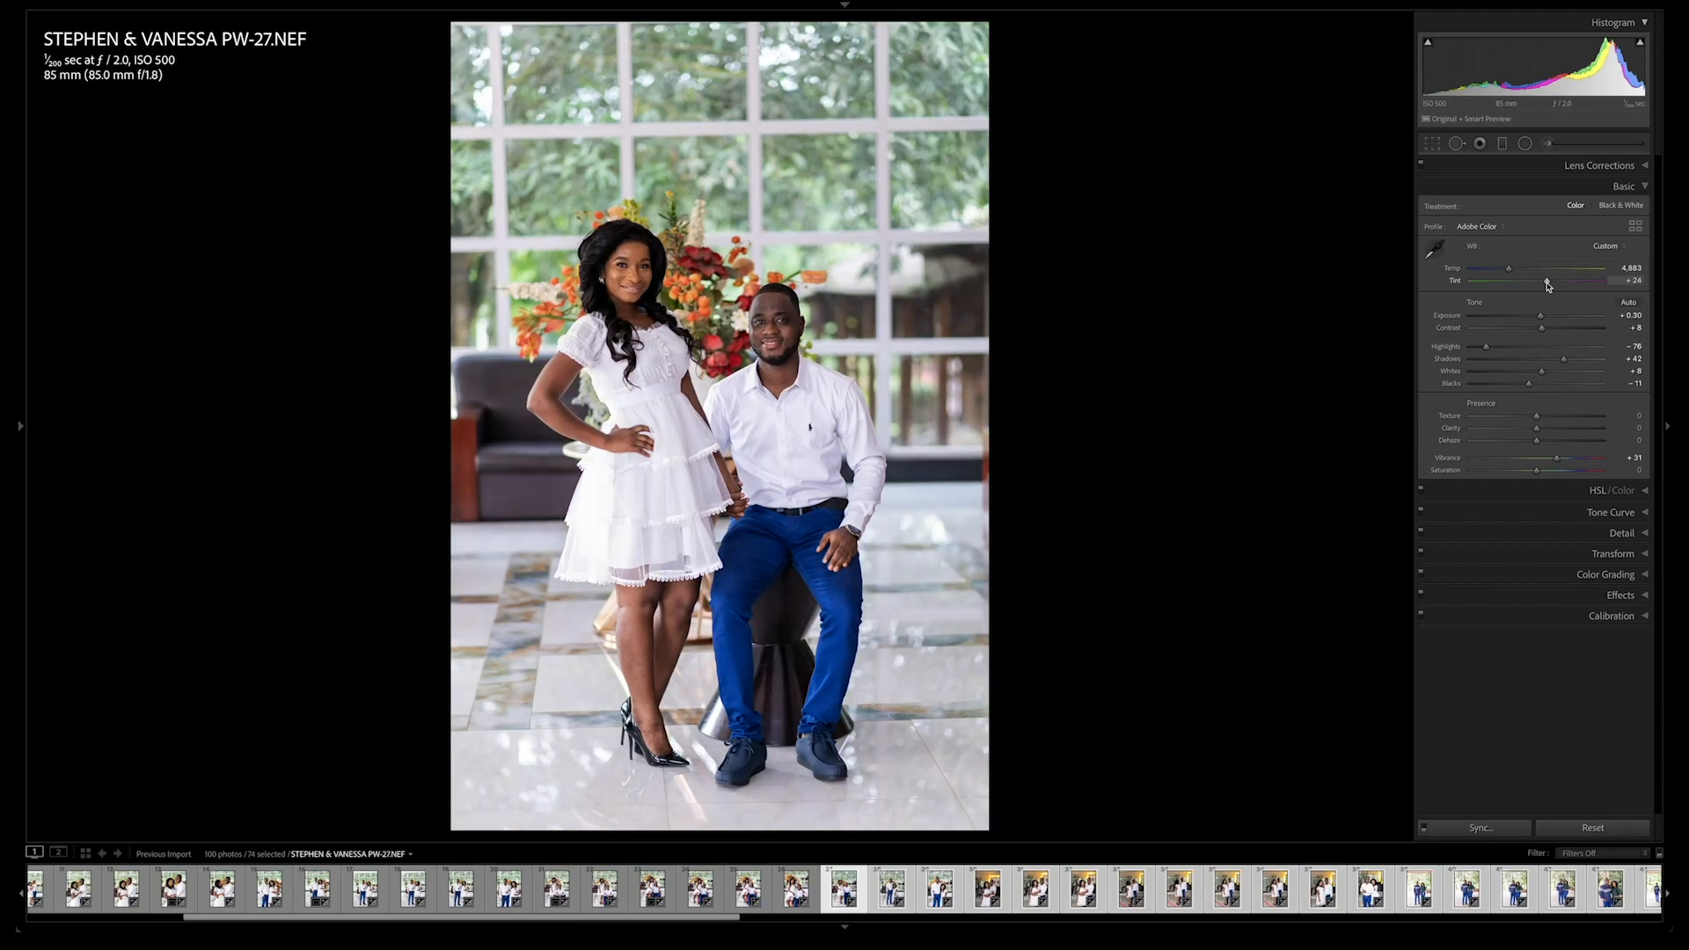
Step: Apply Auto Upright to the twenty-seventh photo and crop it tighter around the couple
key(ctrl+7)
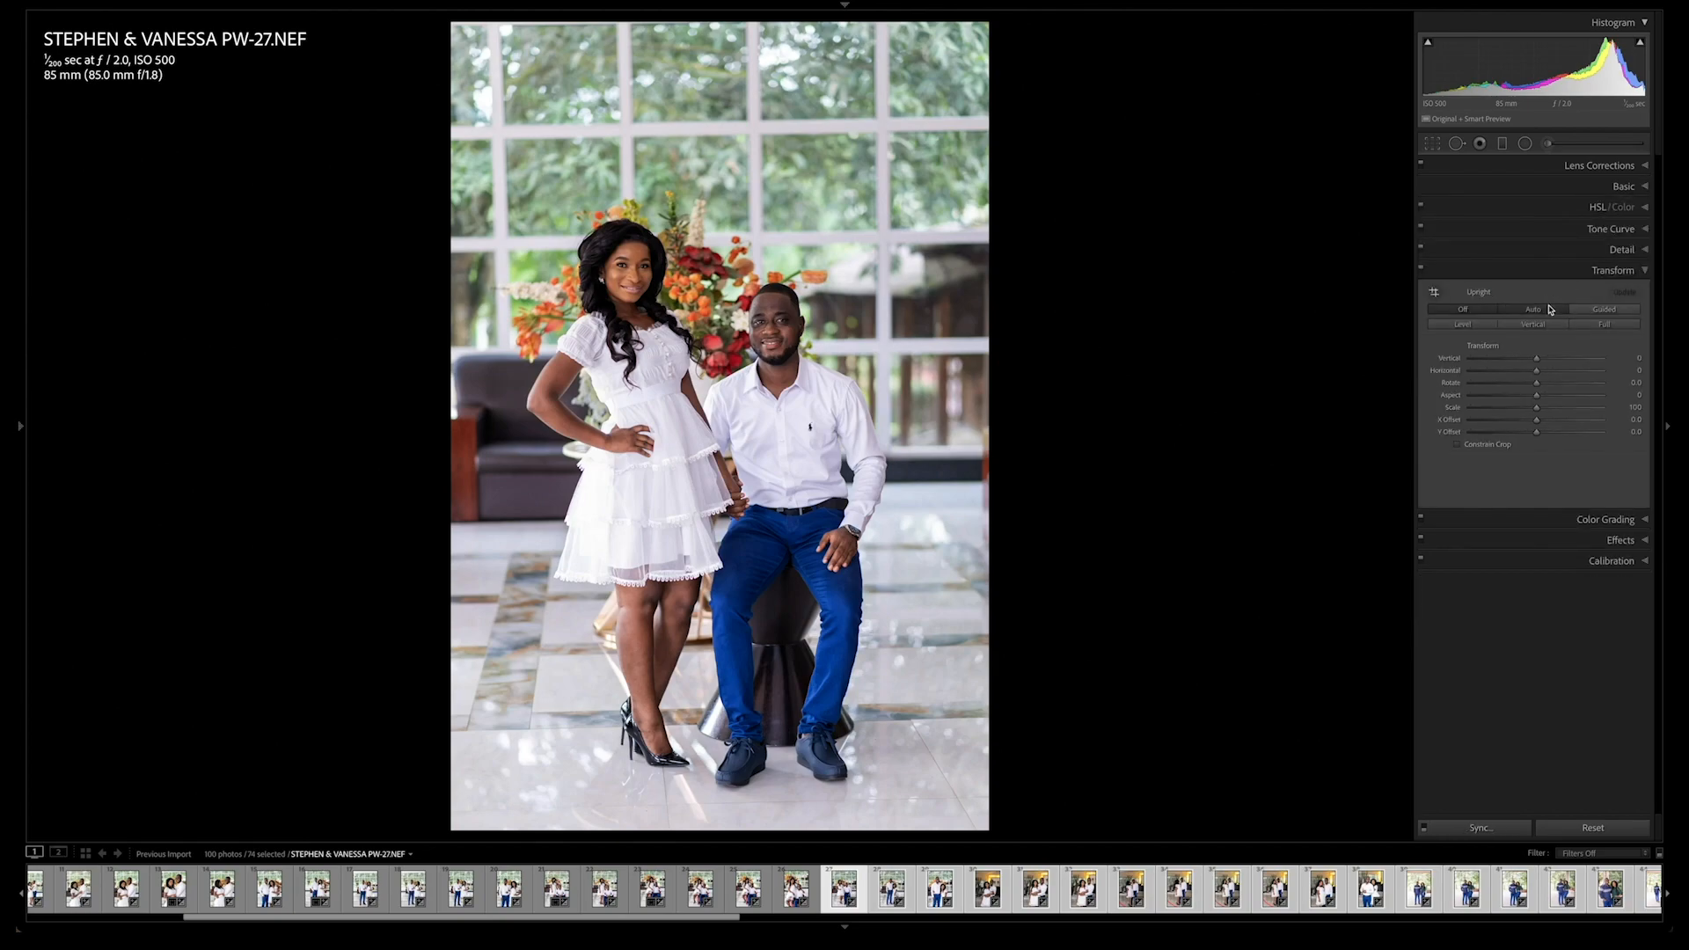
key(r)
drag(712, 27, 712, 53)
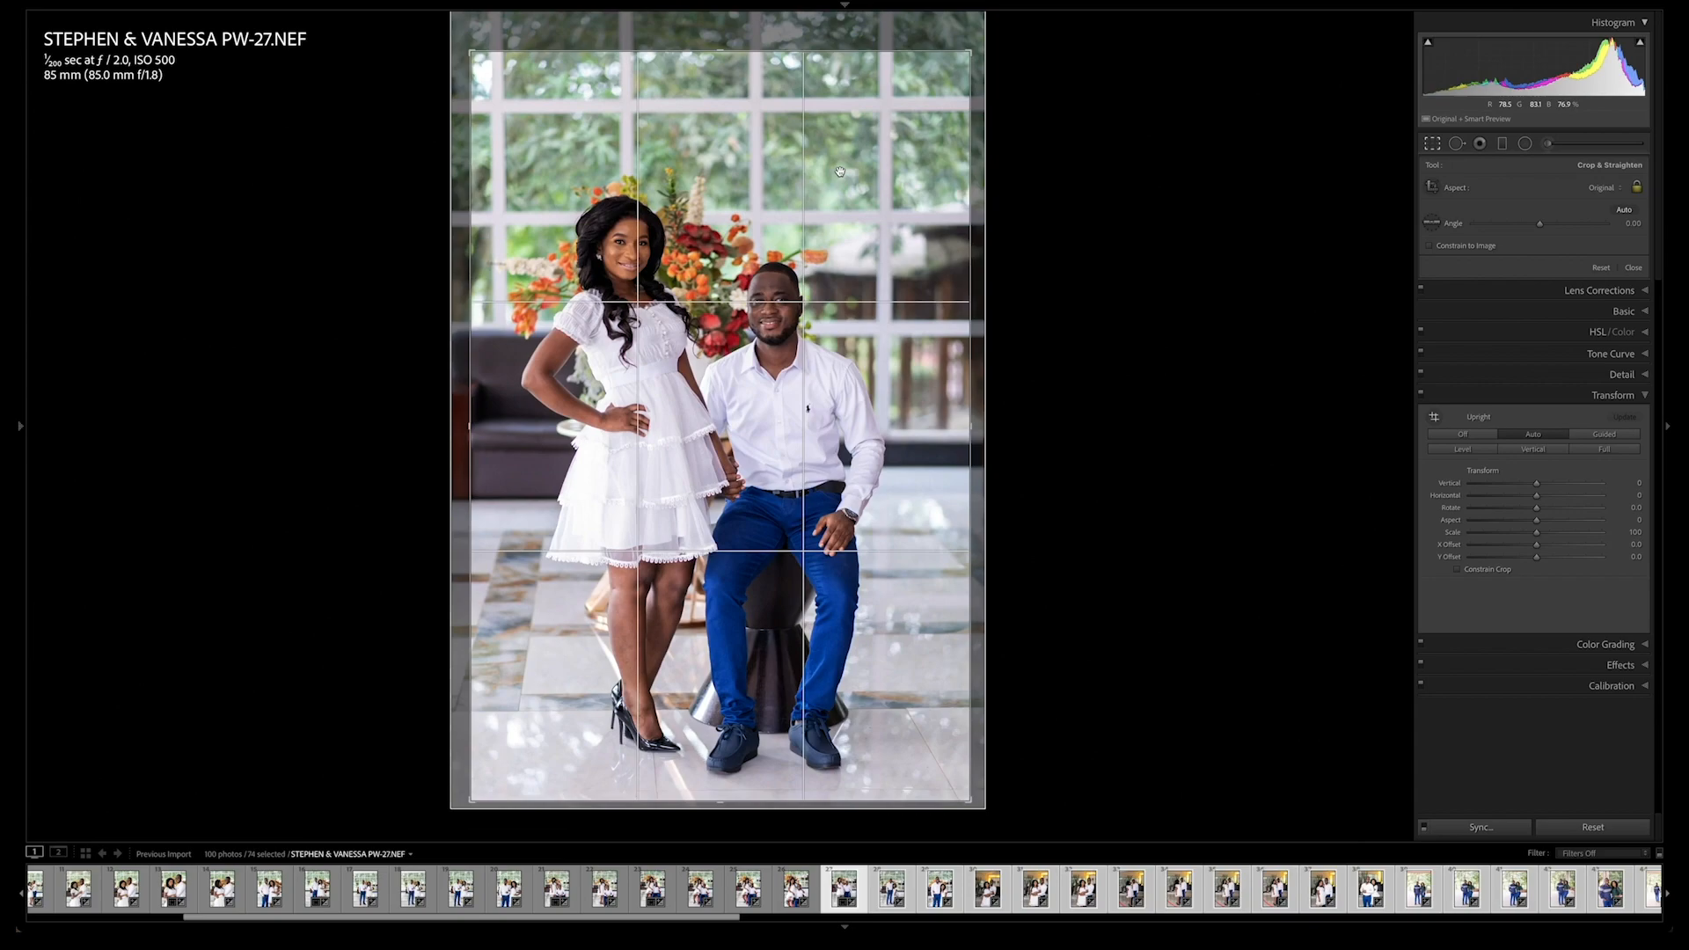
key(Return)
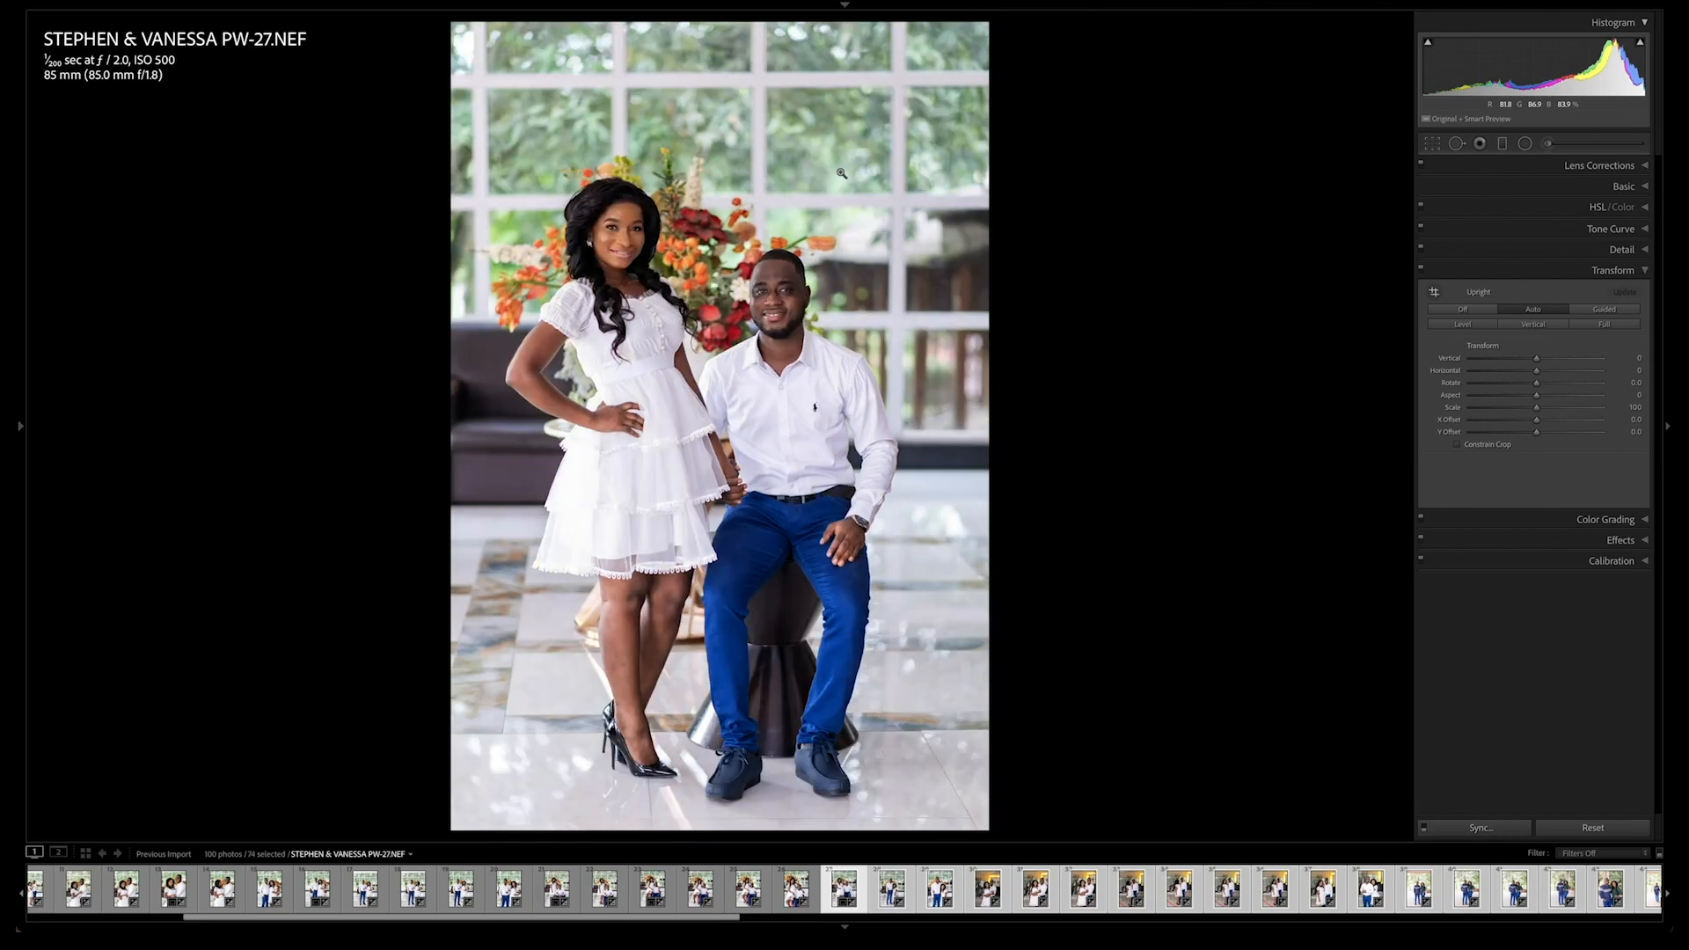
Step: Synchronize the twenty-seventh photo's settings with the remaining selected photos and drop it from the selection
key(super+shift+s)
key(Return)
key(slash)
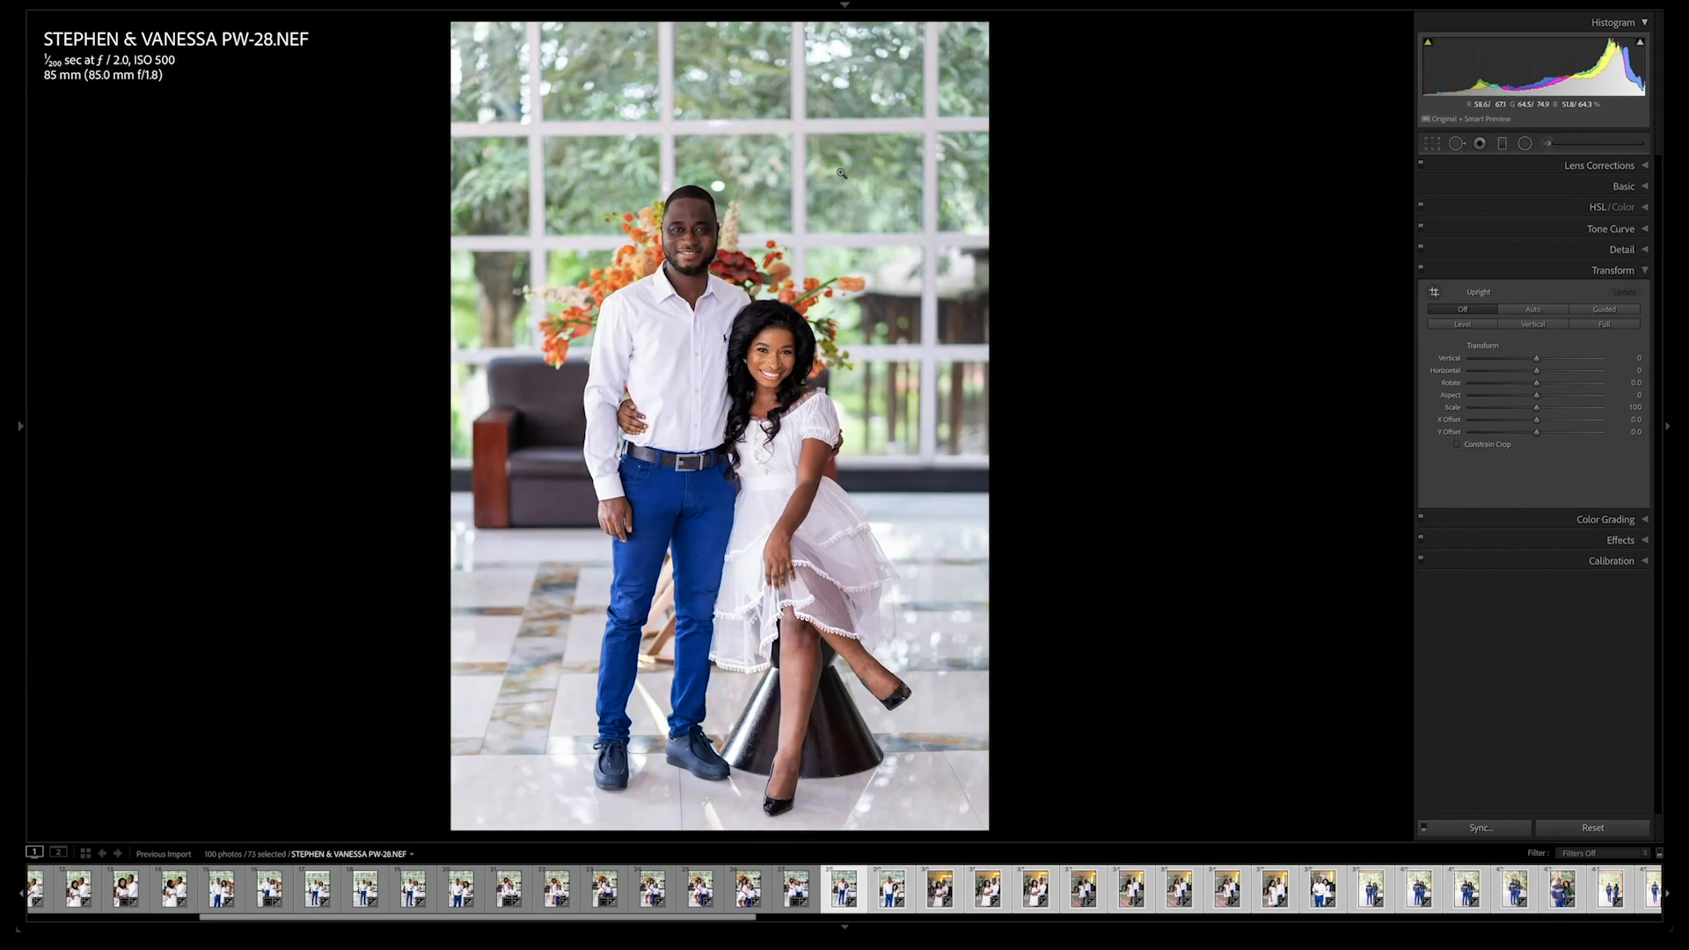
Step: Drop the twenty-eighth photo from the selection and compare the twenty-ninth photo with its before view
key(slash)
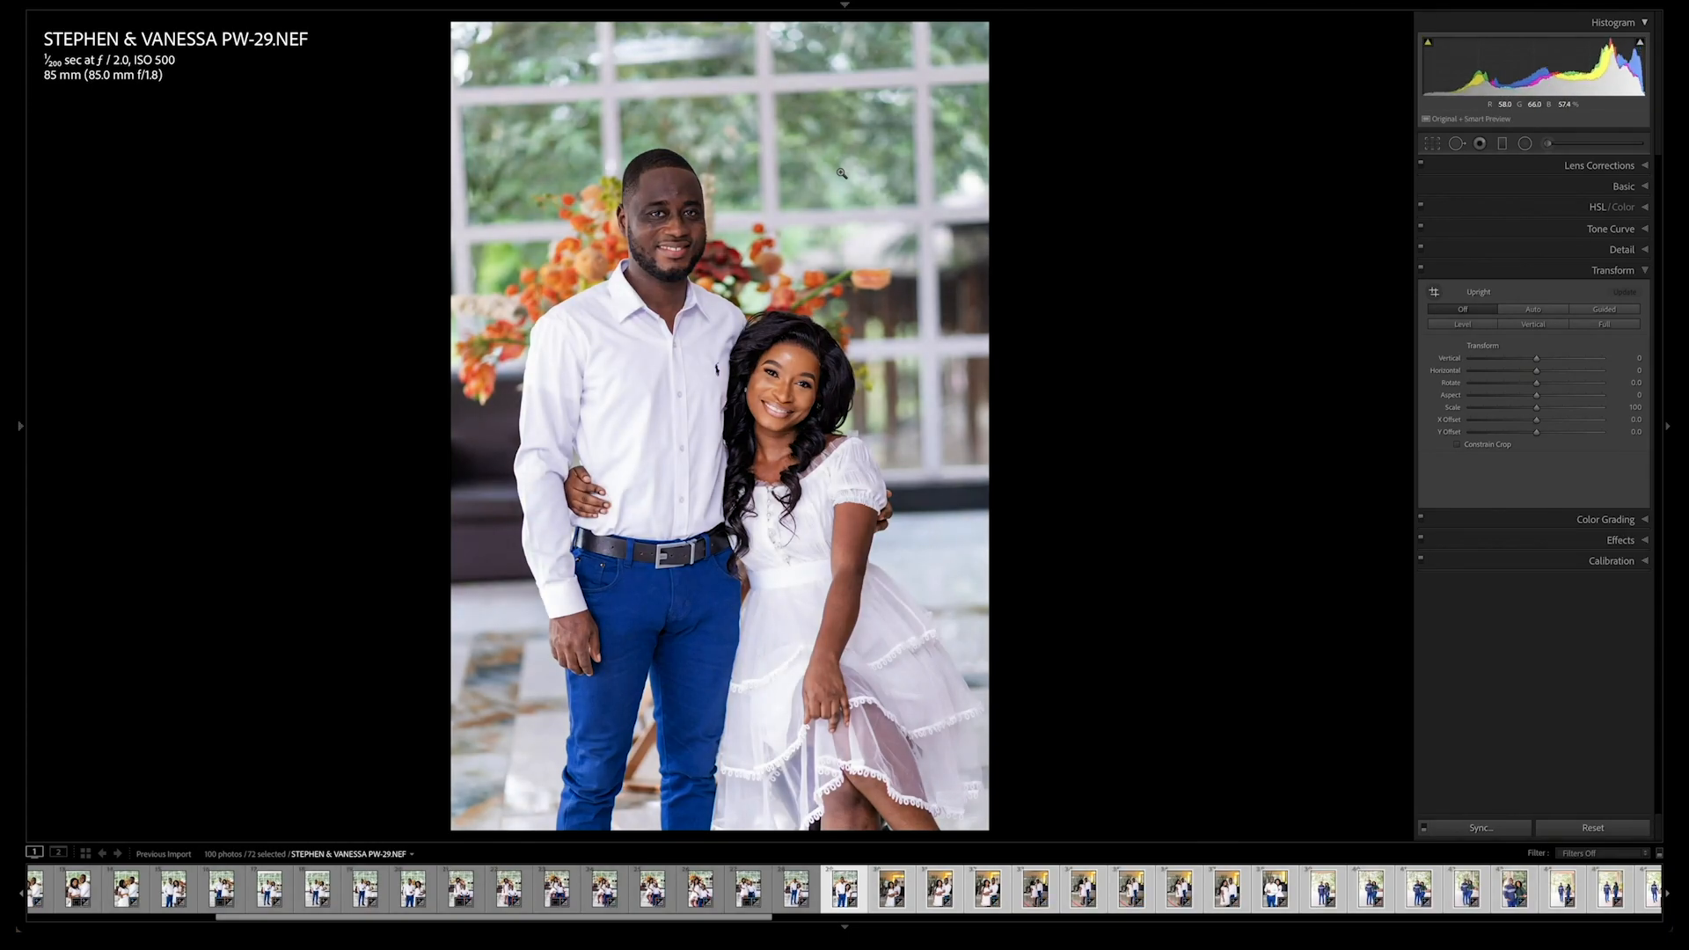
key(backslash)
key(backslash)
key(backslash)
key(backslash)
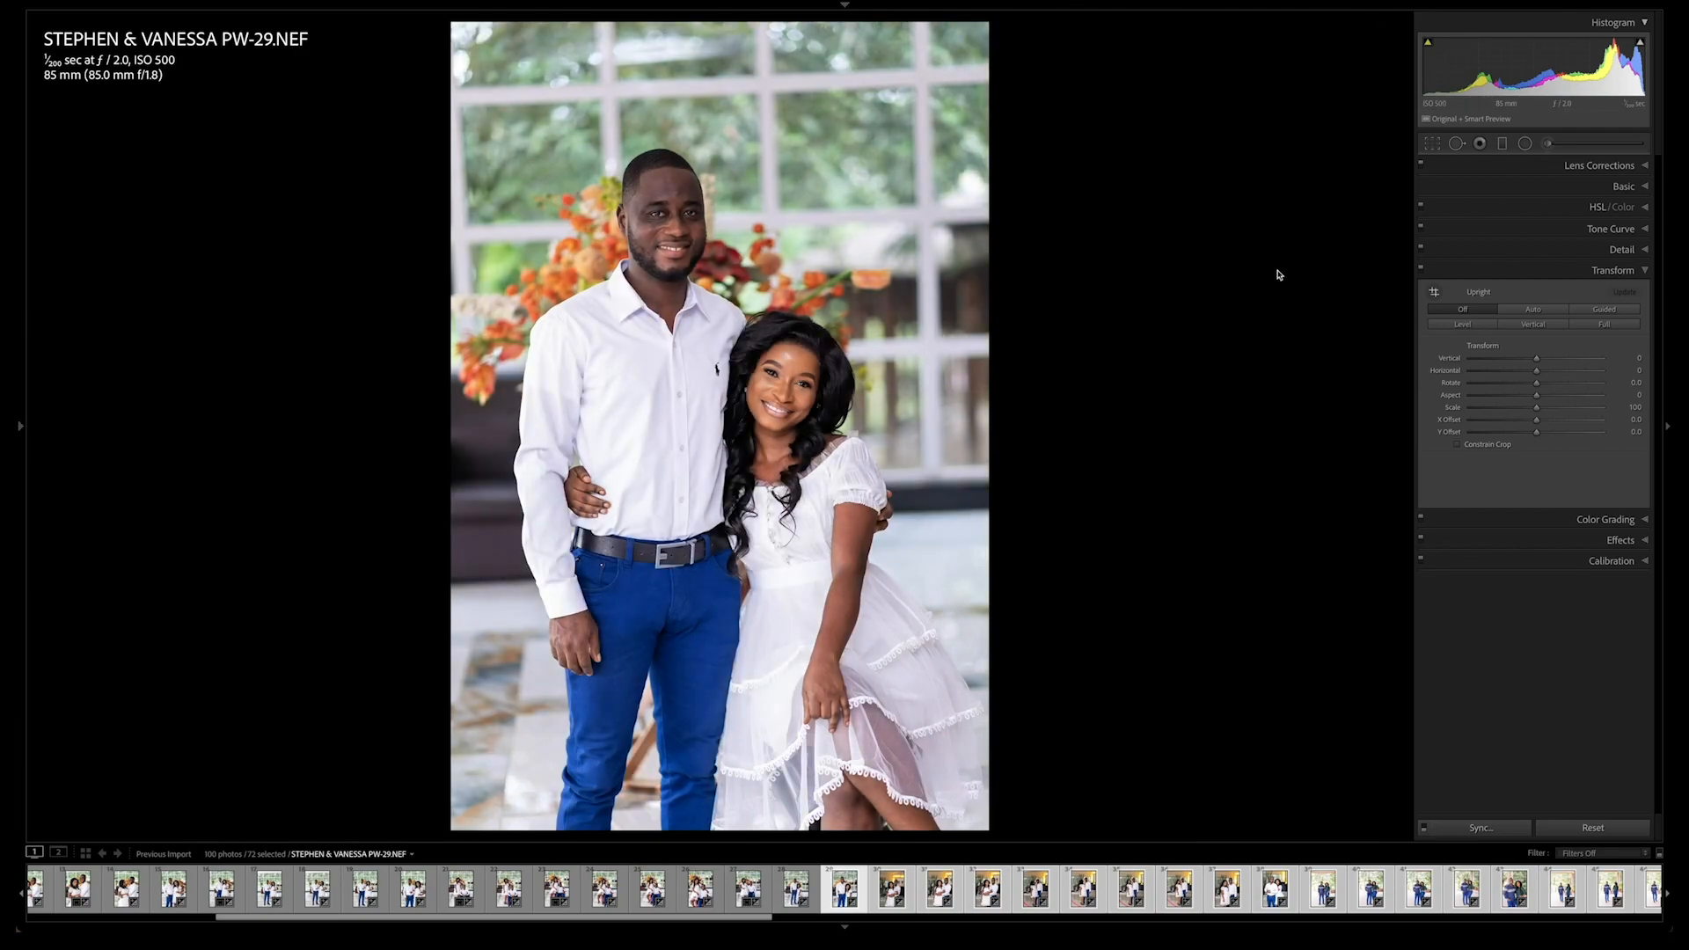
Step: Warm the twenty-ninth photo's temperature to 5,067 and drop it from the selection
key(ctrl+1)
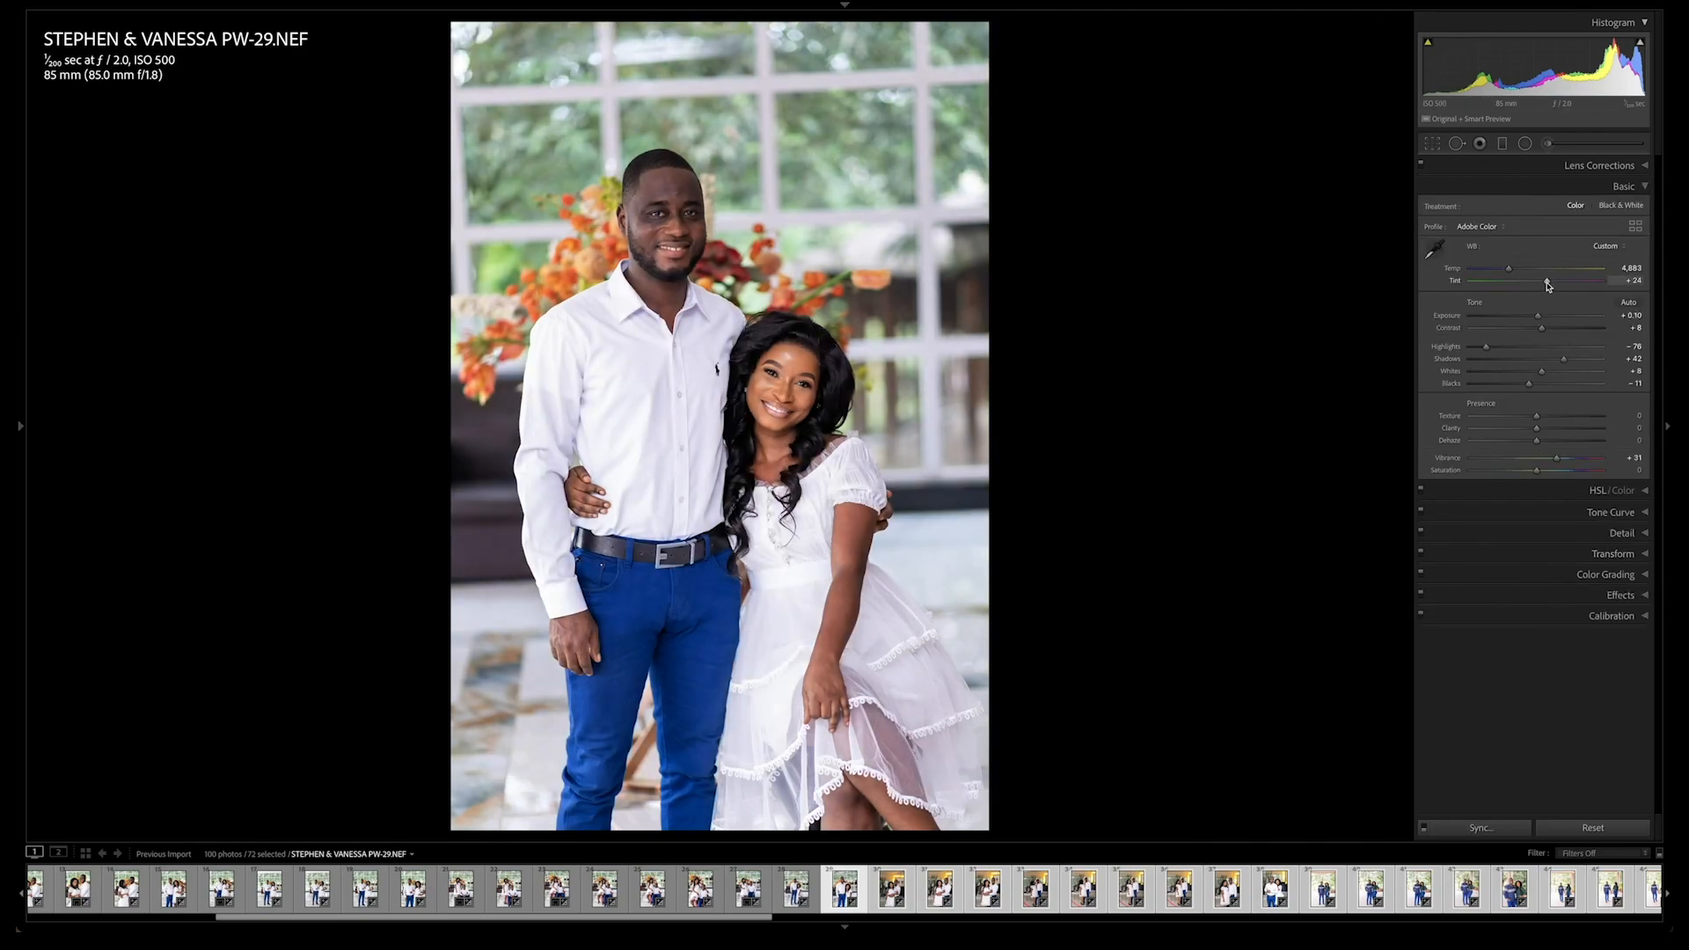
drag(1509, 269, 1511, 271)
key(slash)
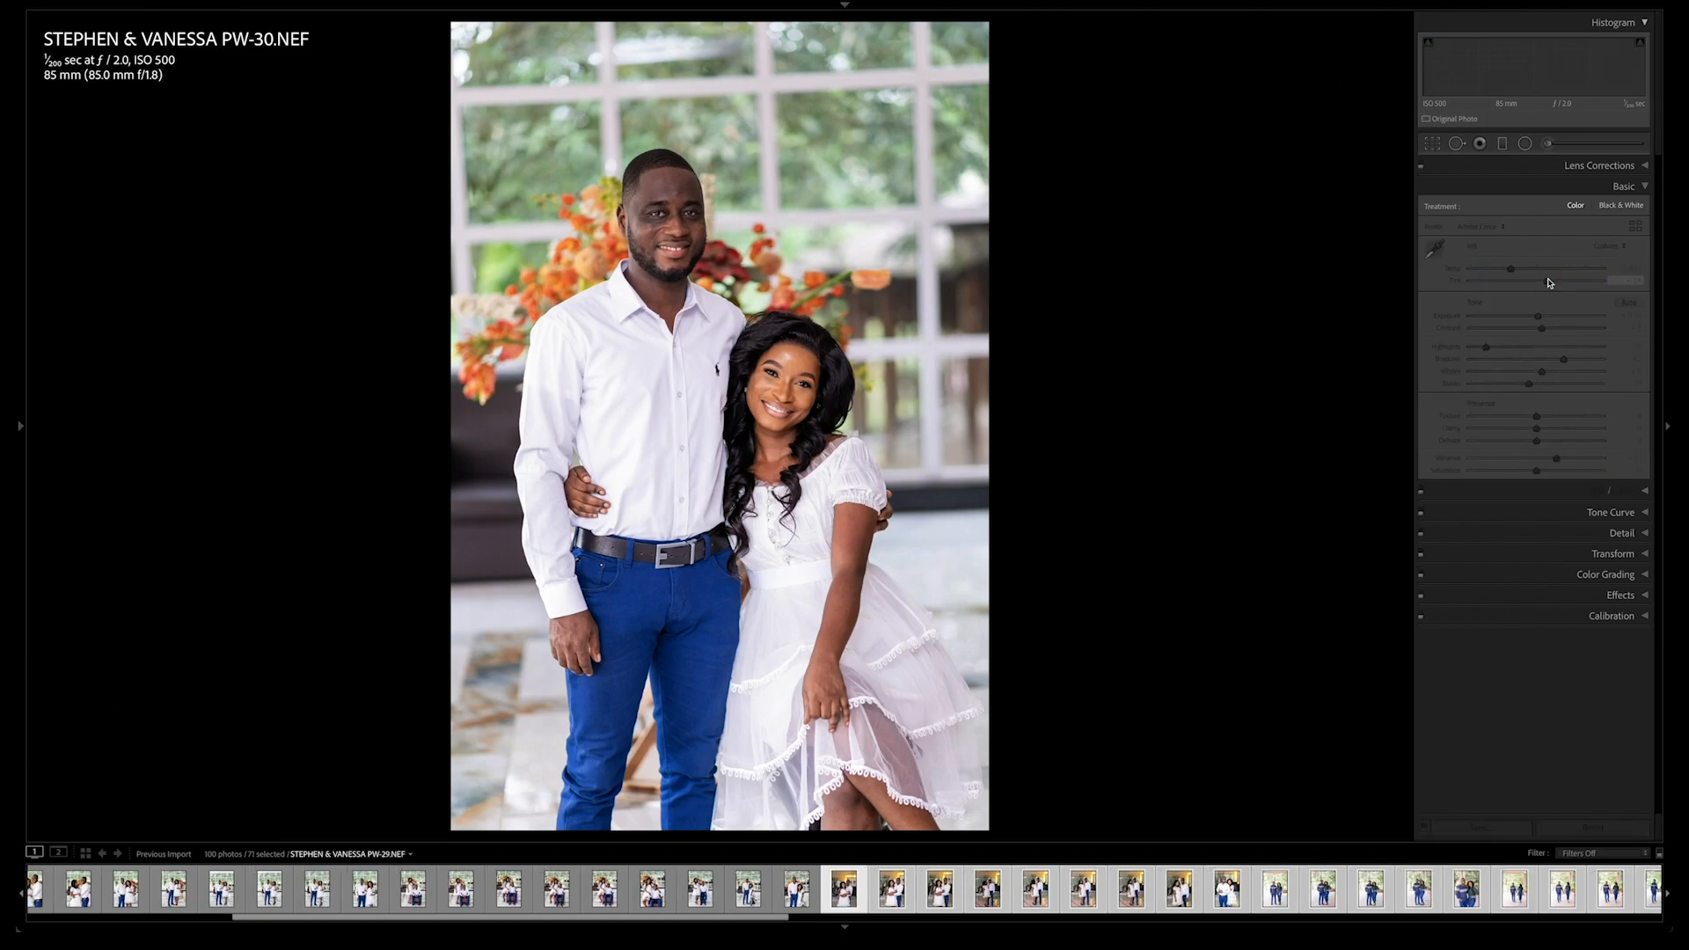
Step: Raise the thirtieth photo's exposure to +0.50 and fine-tune its tint and temperature
key(equal)
key(equal)
key(equal)
key(equal)
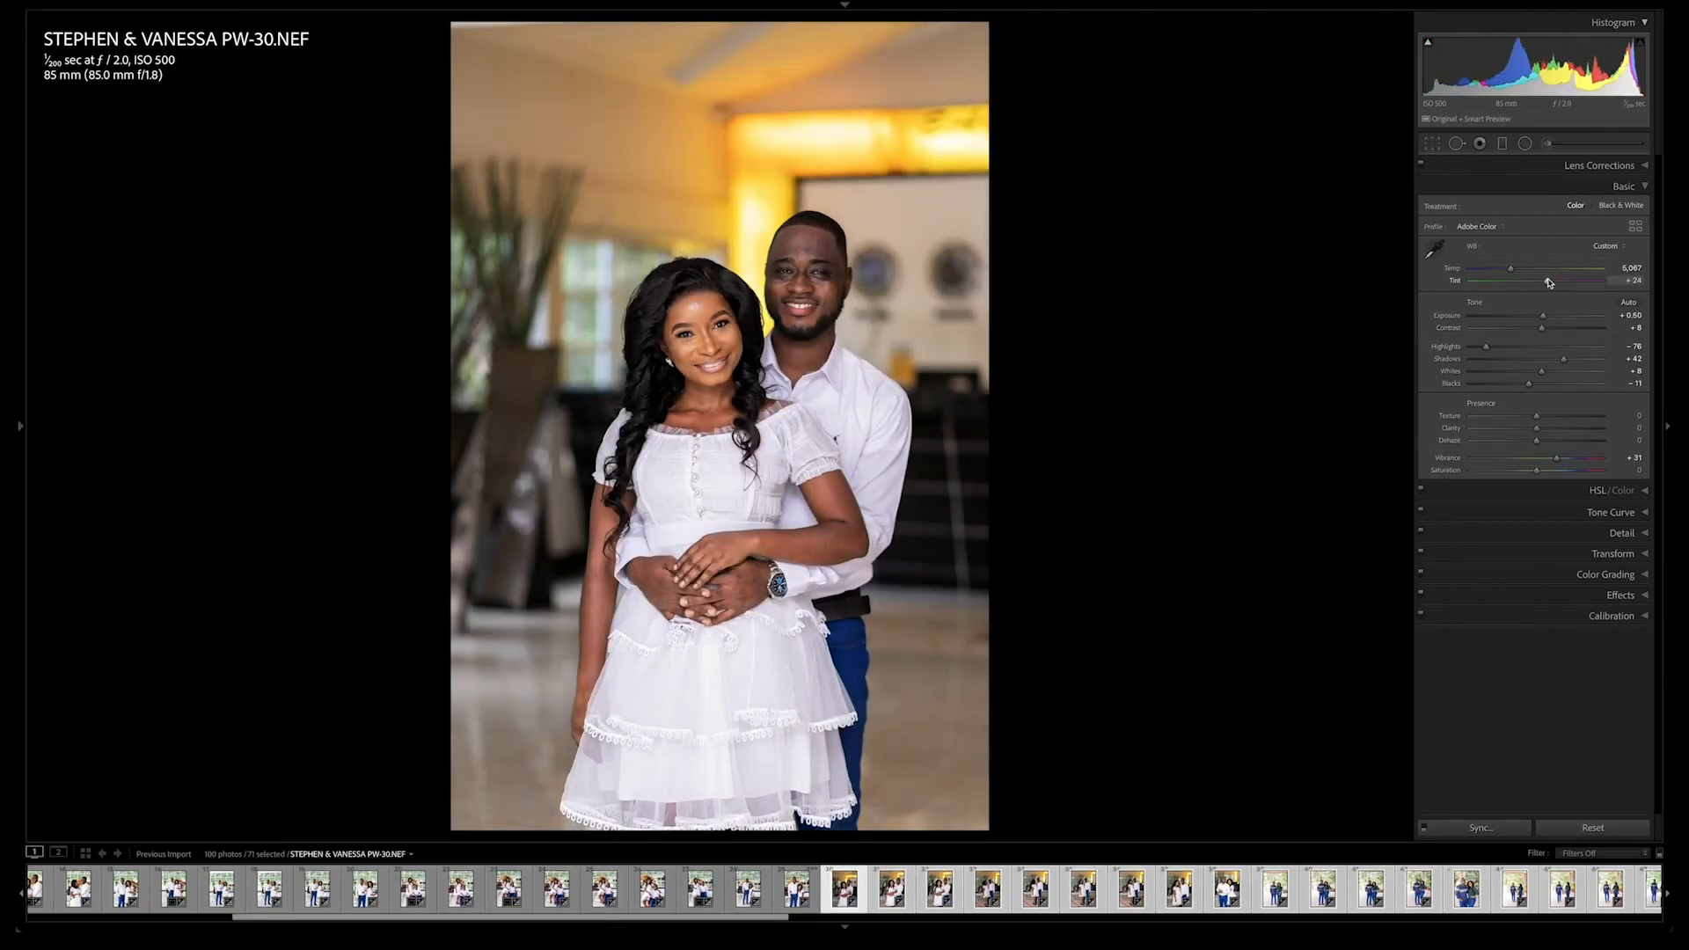
drag(1547, 285, 1515, 276)
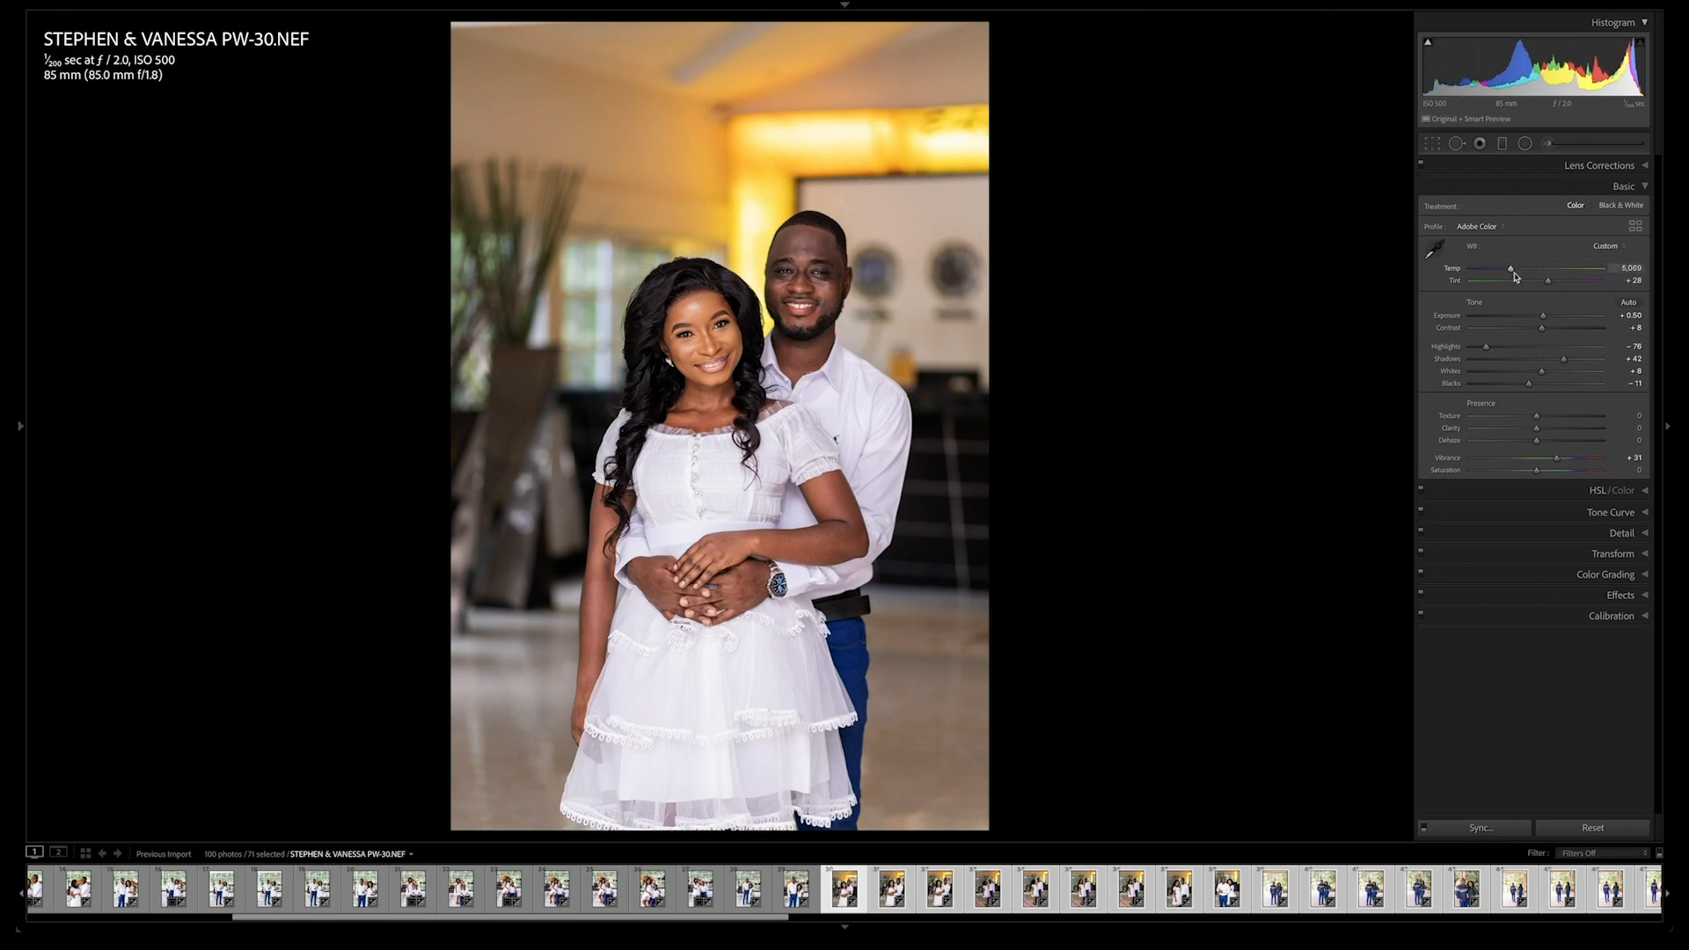
Step: Lower the thirtieth photo's orange hue slightly and compare it with the before view
click(1632, 491)
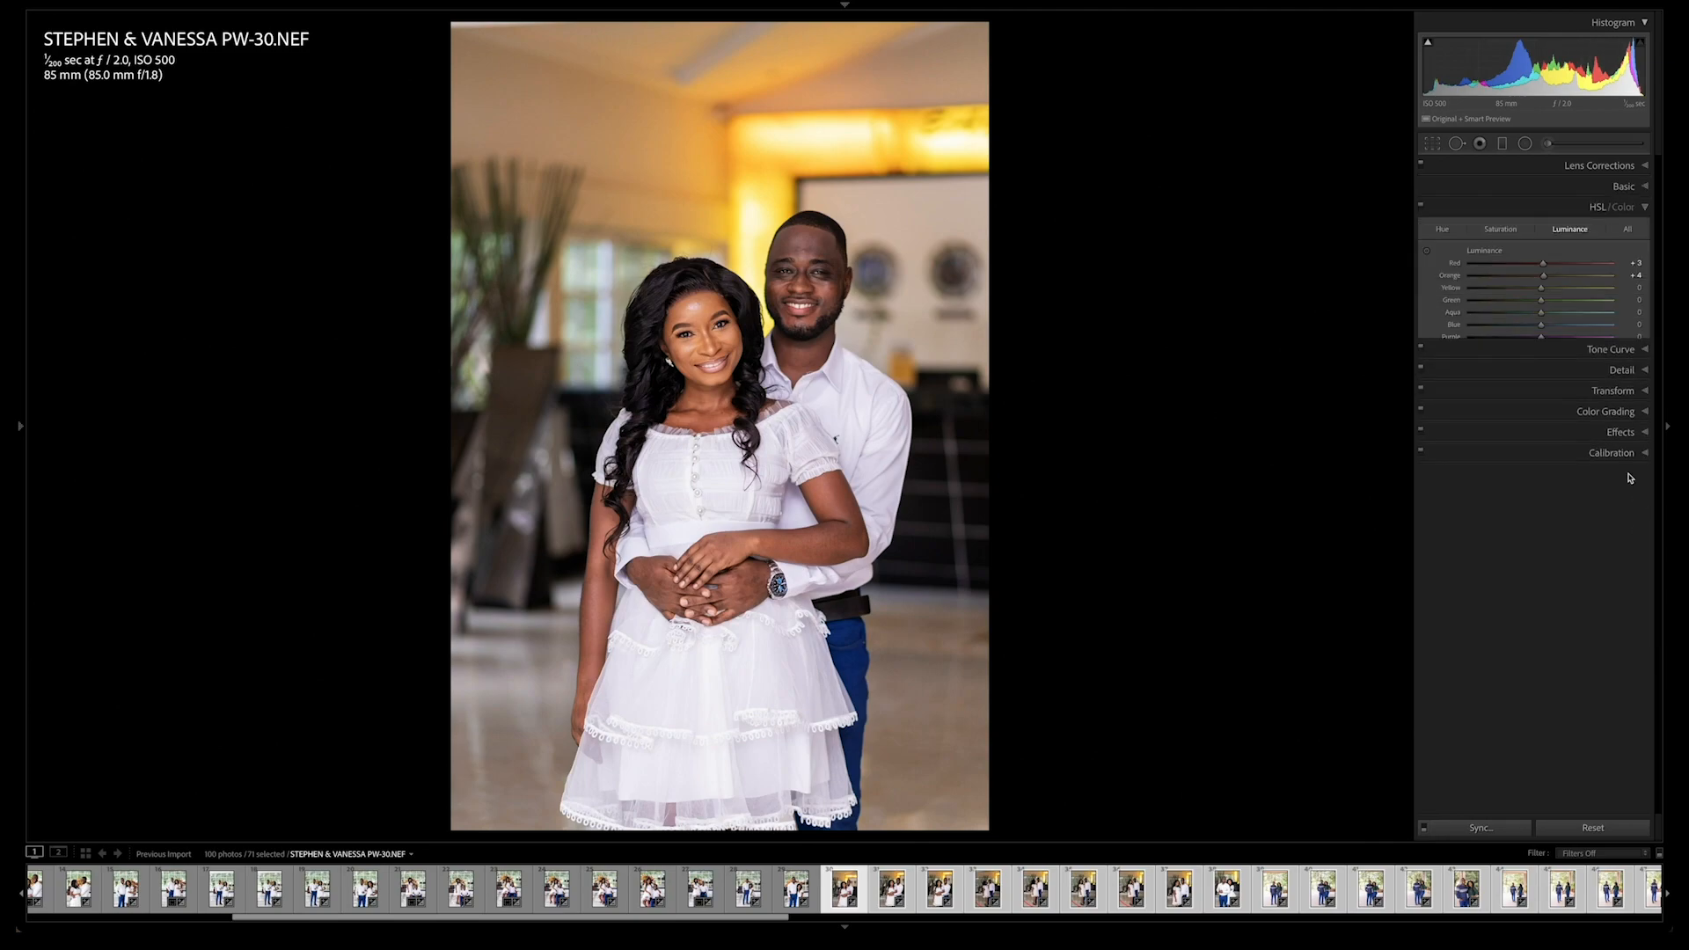
click(1442, 230)
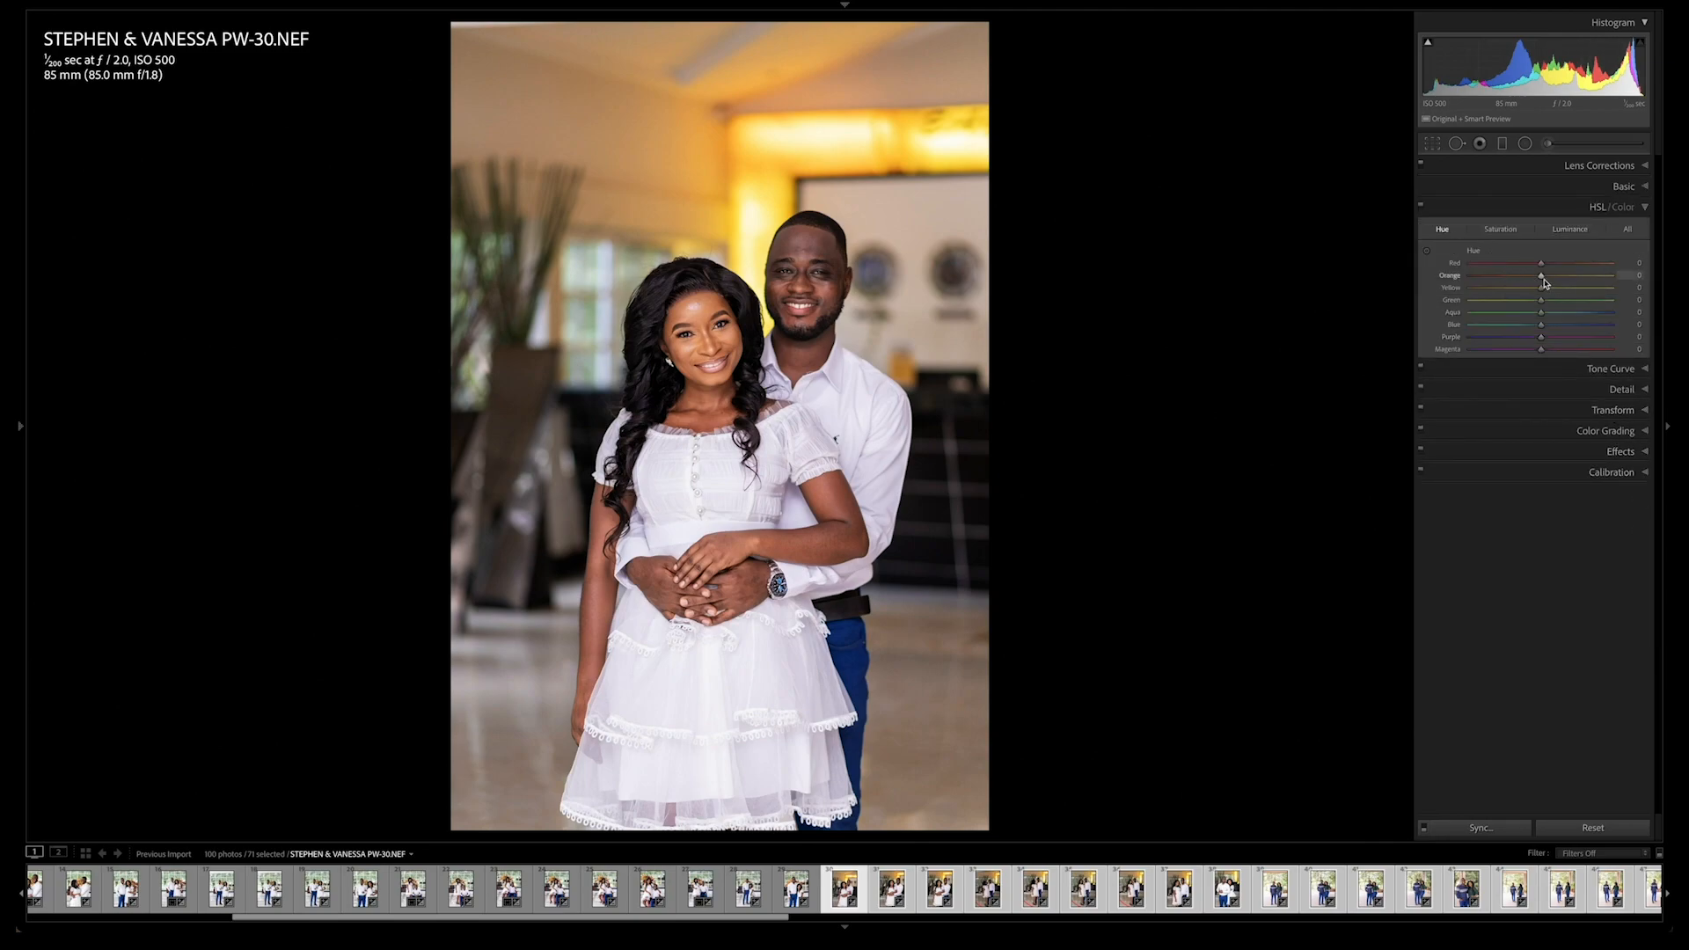
mouse_move(1541, 280)
mouse_down()
mouse_move(1401, 278)
mouse_move(1621, 275)
mouse_move(1453, 293)
mouse_move(1538, 289)
mouse_up()
drag(1538, 290, 1537, 289)
key(backslash)
key(backslash)
Step: Fine-tune the thirtieth photo's tint, synchronize its settings with the remaining selected photos and drop it from the selection
key(ctrl+1)
drag(1549, 283, 1548, 284)
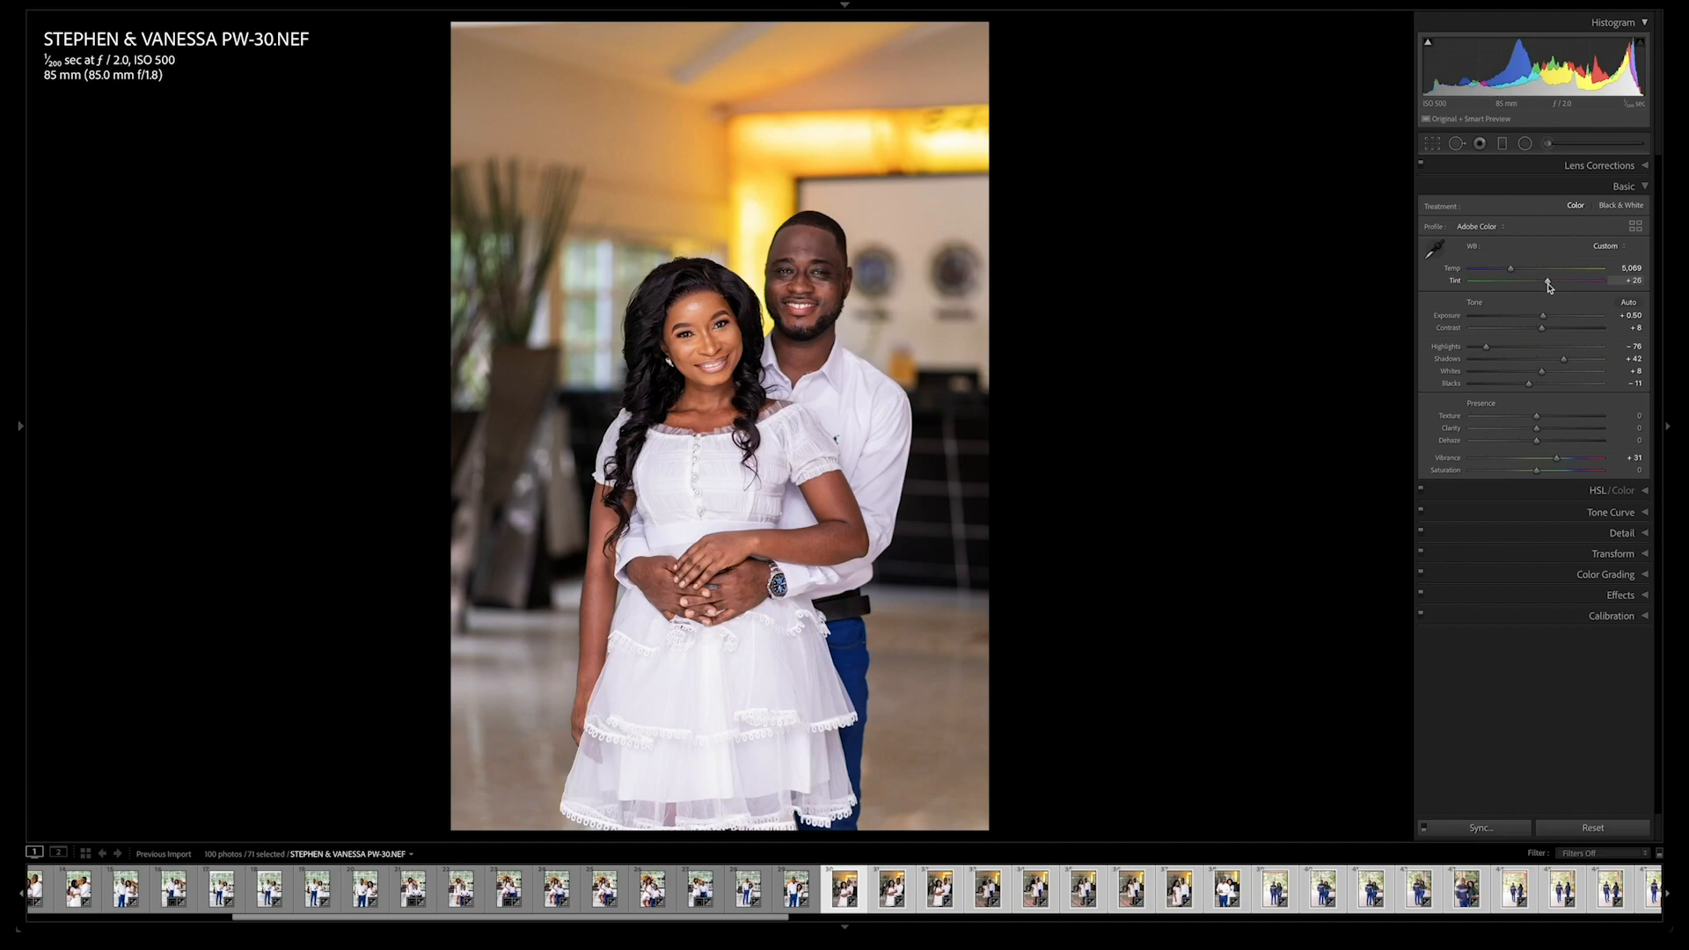
key(ctrl+shift+s)
key(Return)
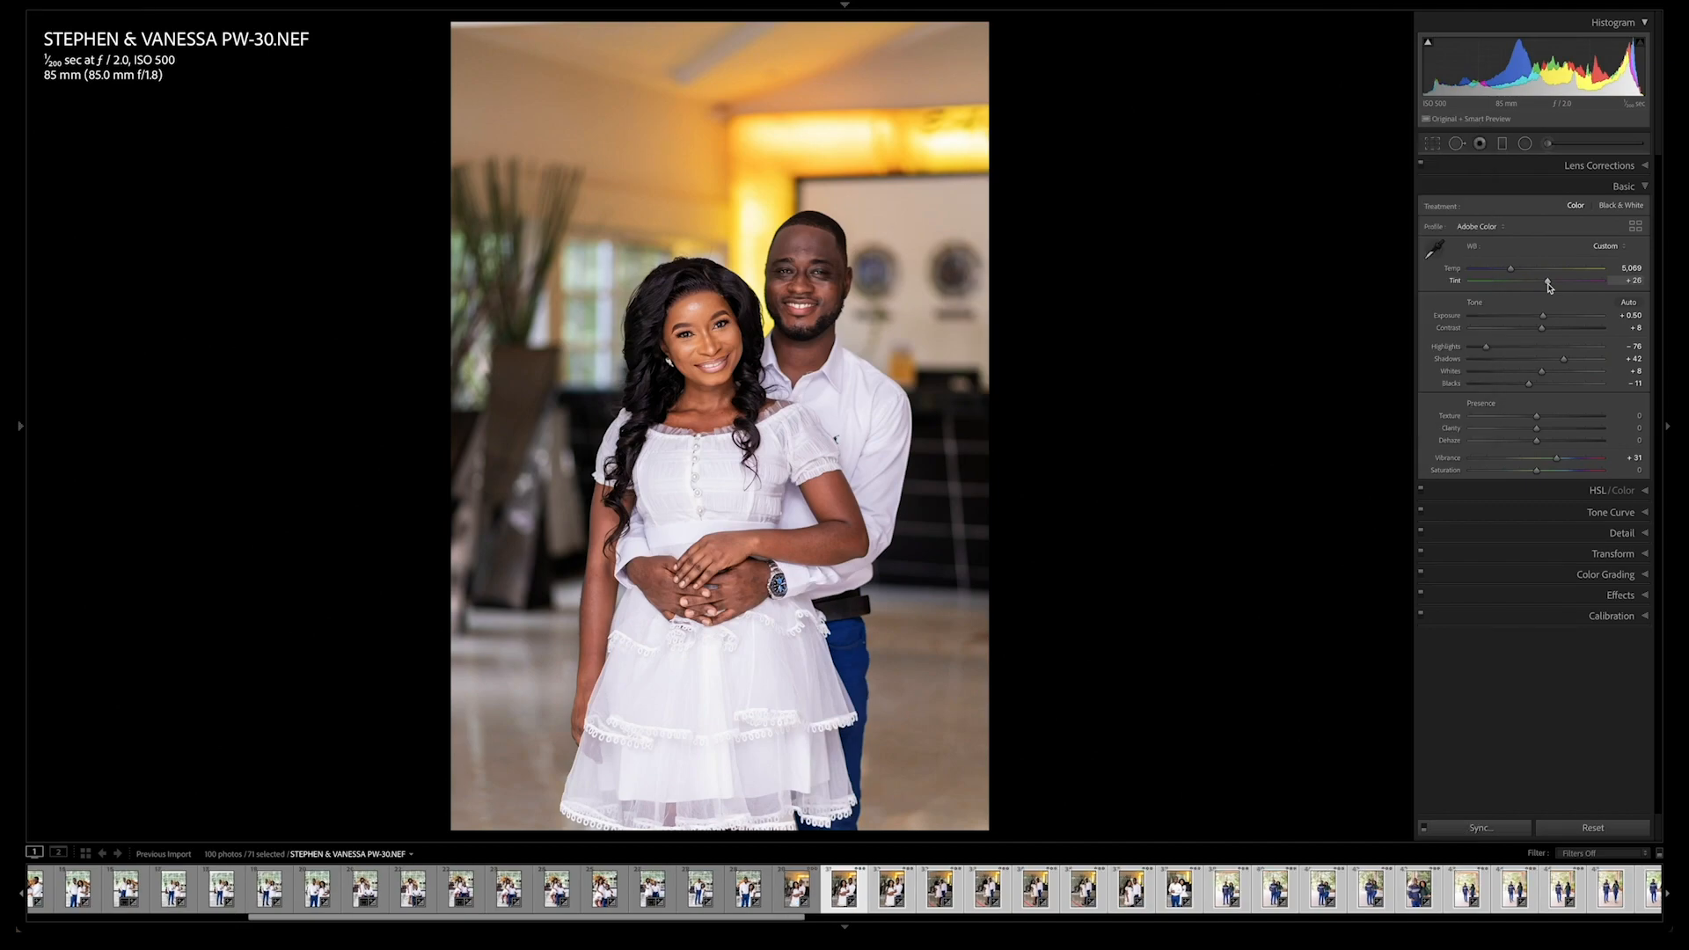
key(slash)
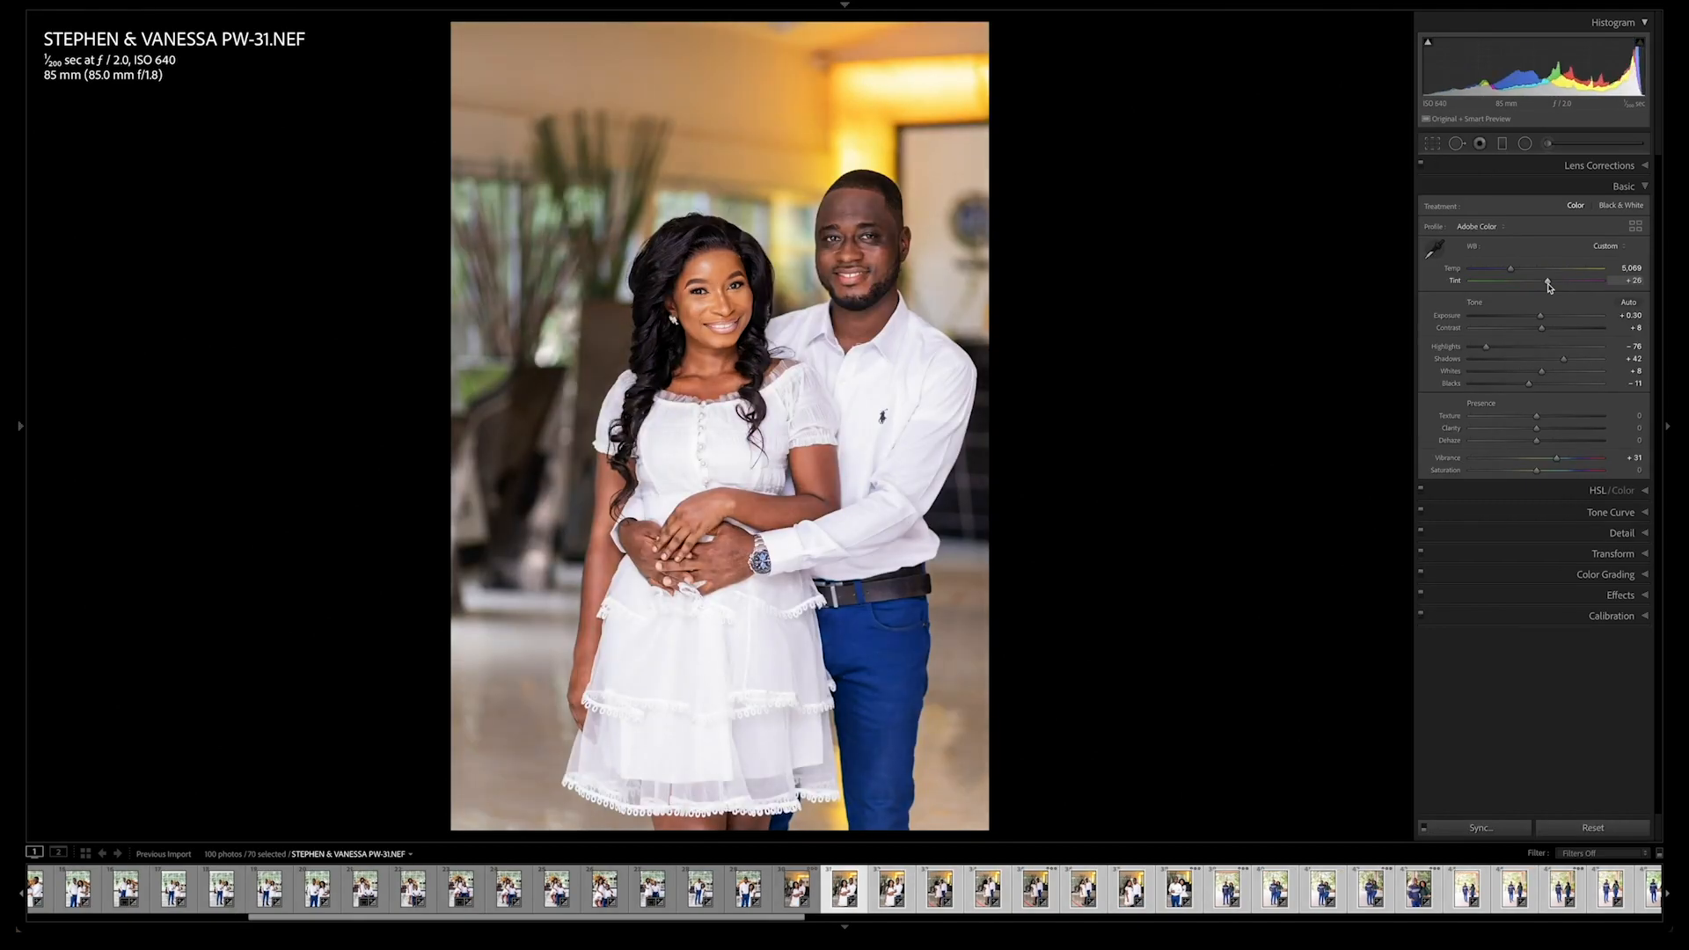
Step: Set the thirty-first photo's contrast to +7, blacks to -6, saturation to +2, and cool its temperature to 4,985
drag(1541, 328, 1533, 385)
drag(1536, 469, 1538, 476)
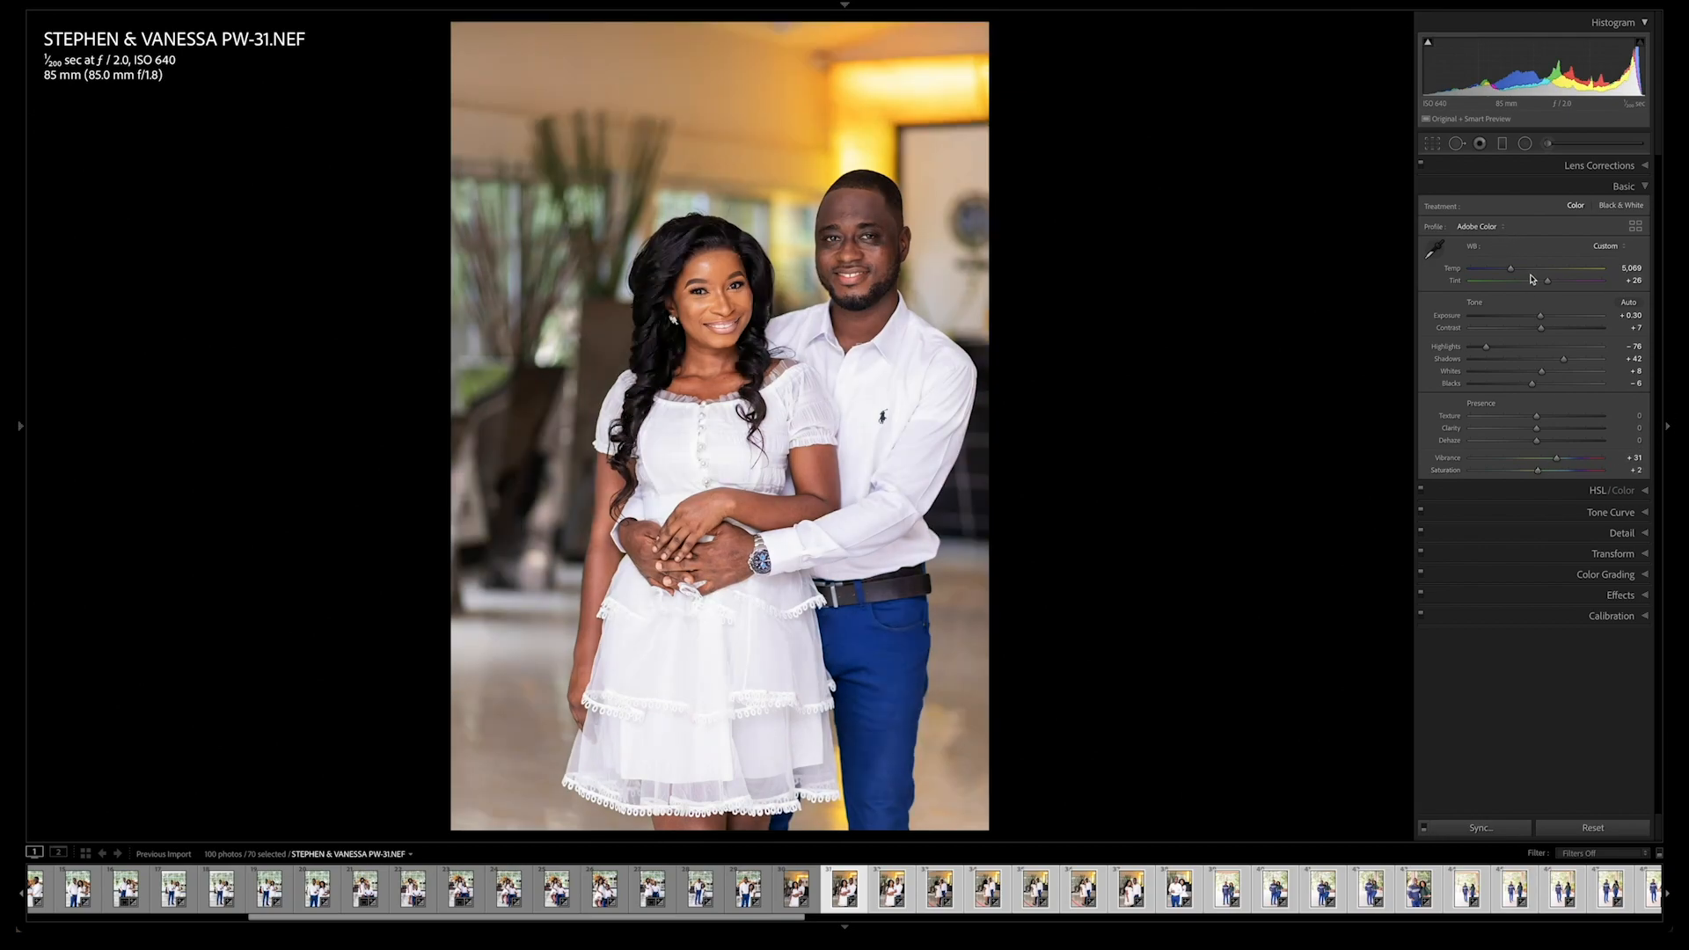
drag(1549, 284, 1546, 282)
drag(1546, 282, 1514, 273)
key(x)
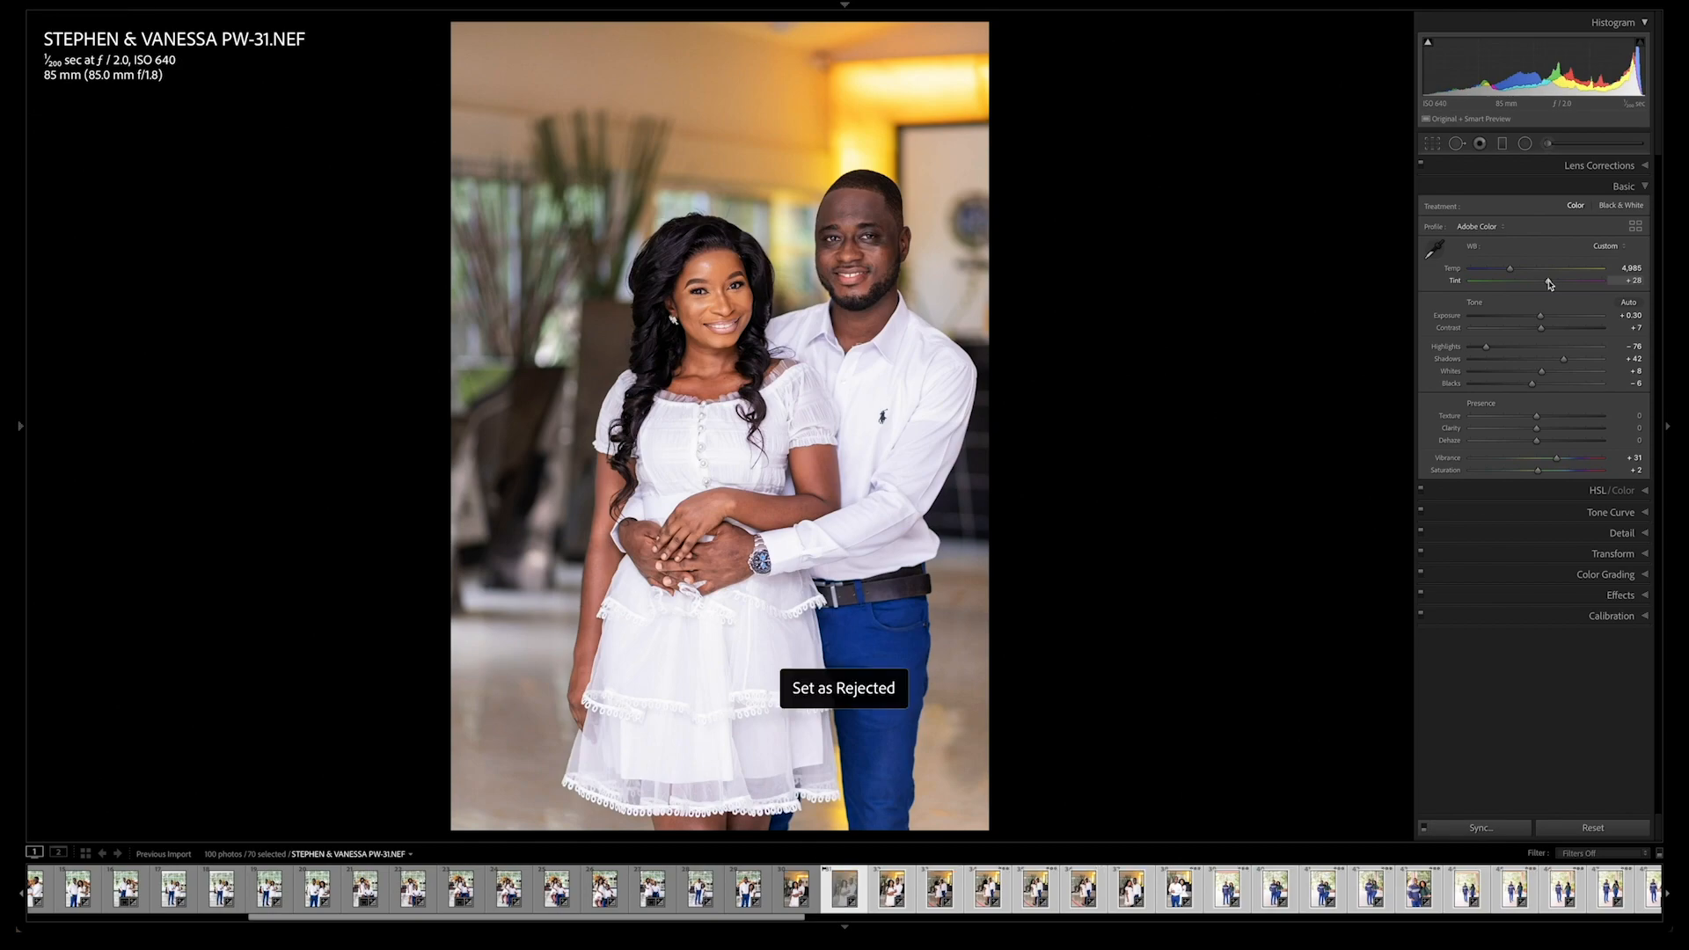
key(ctrl+z)
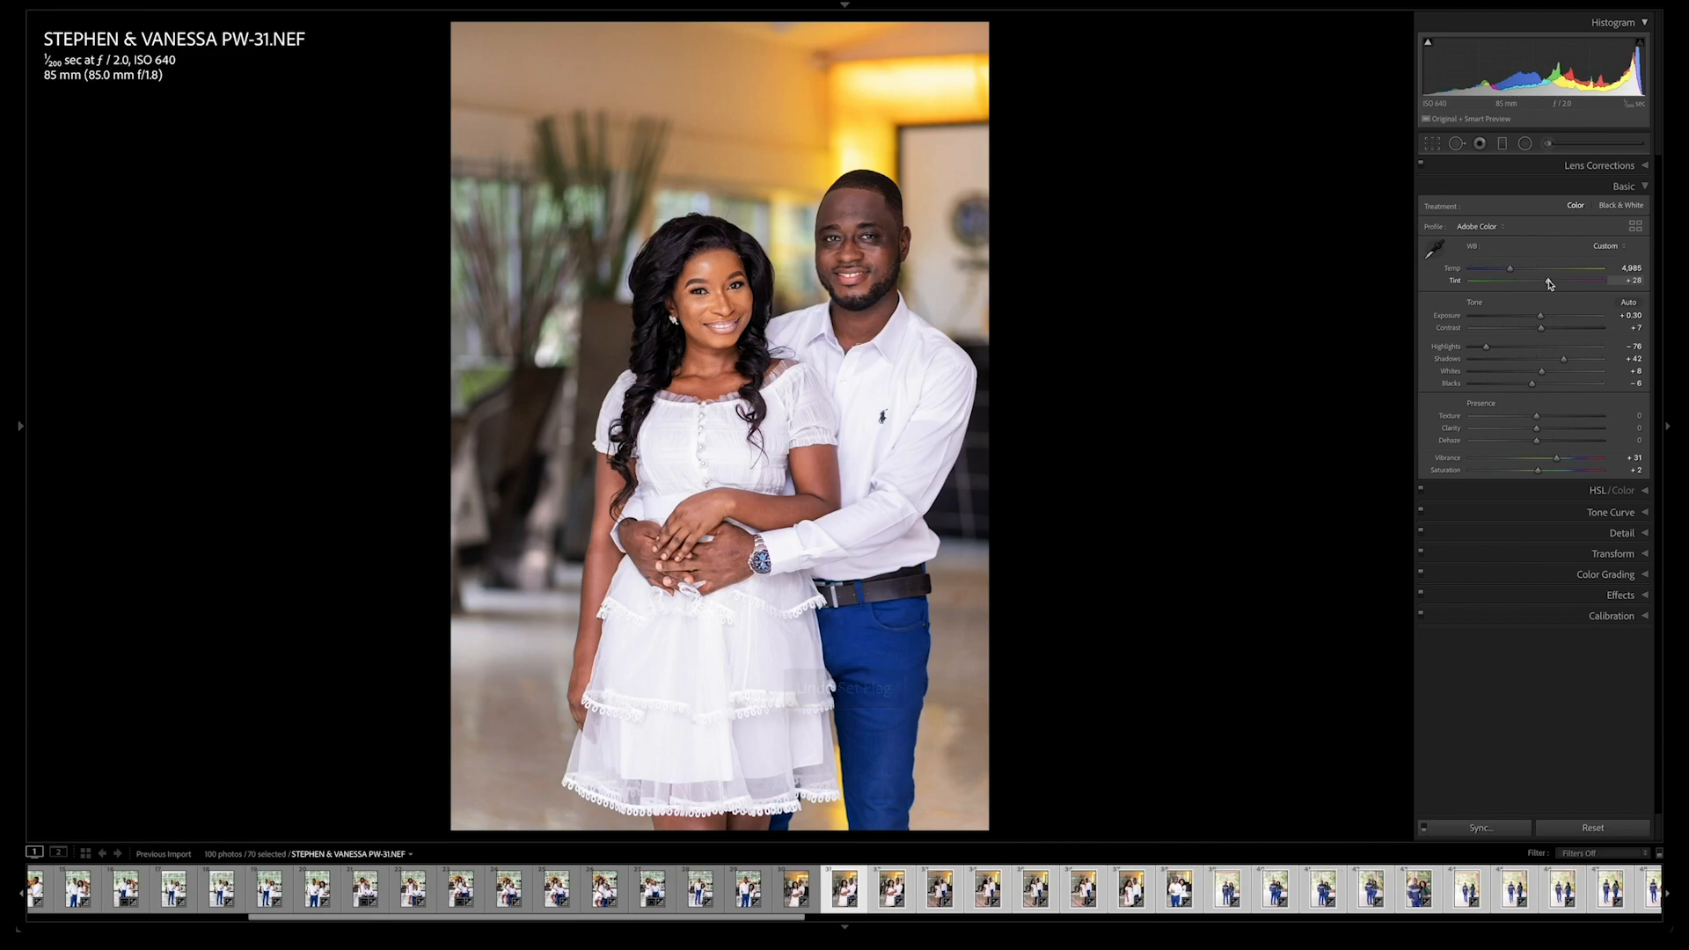
key(v)
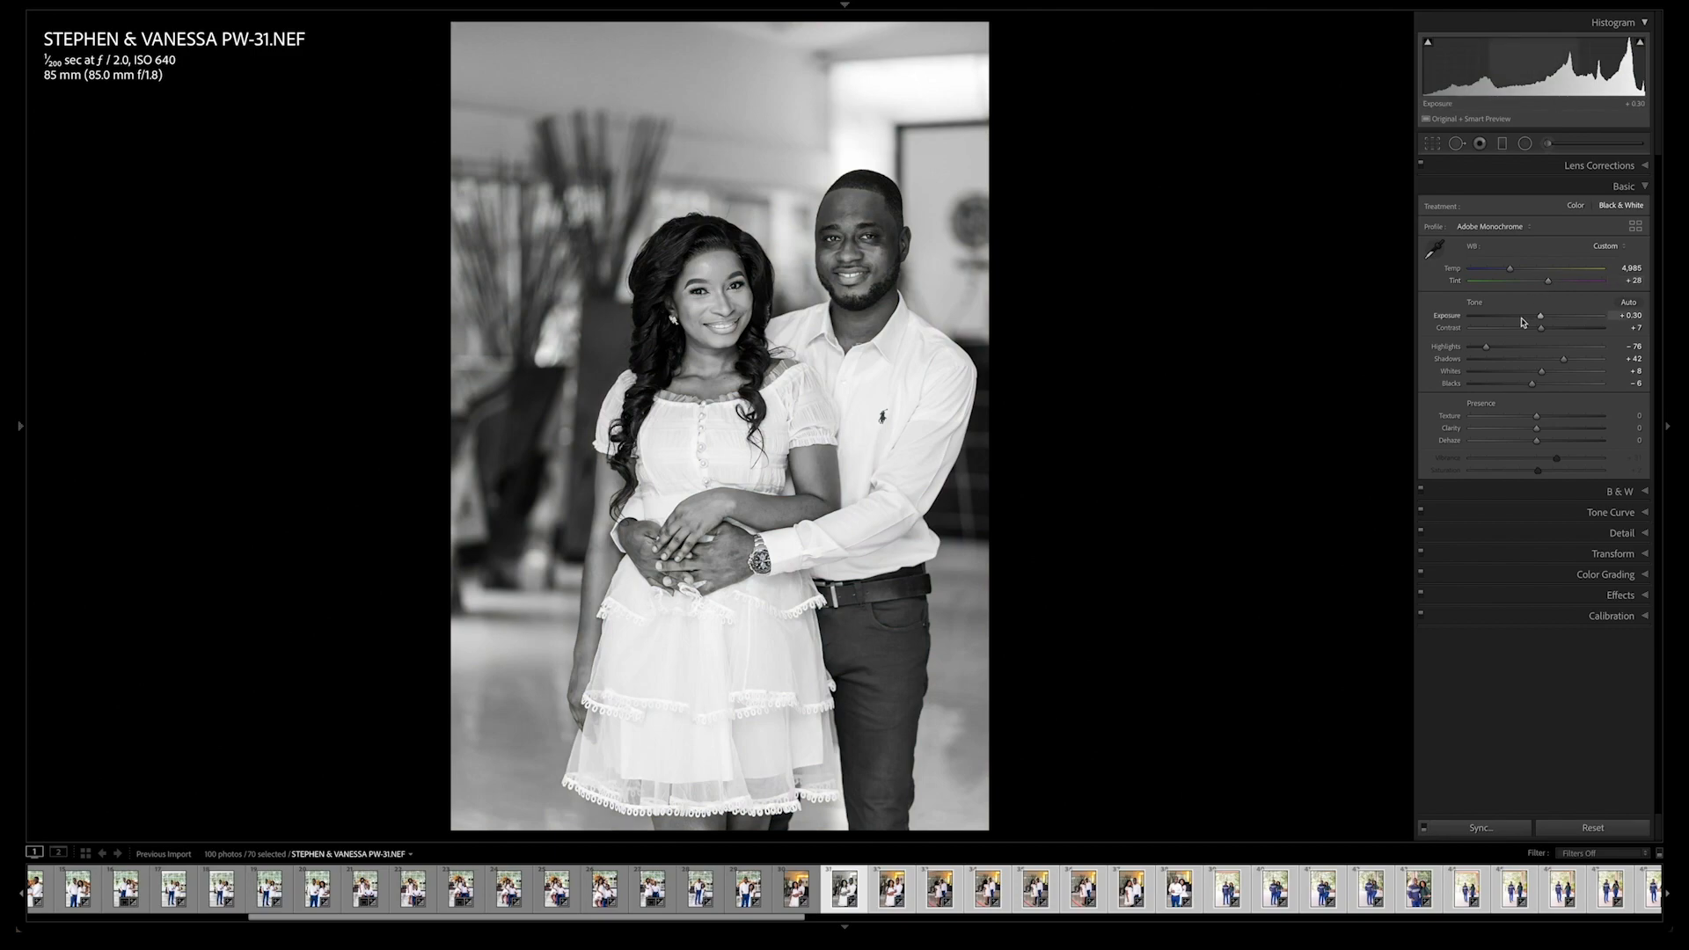
key(v)
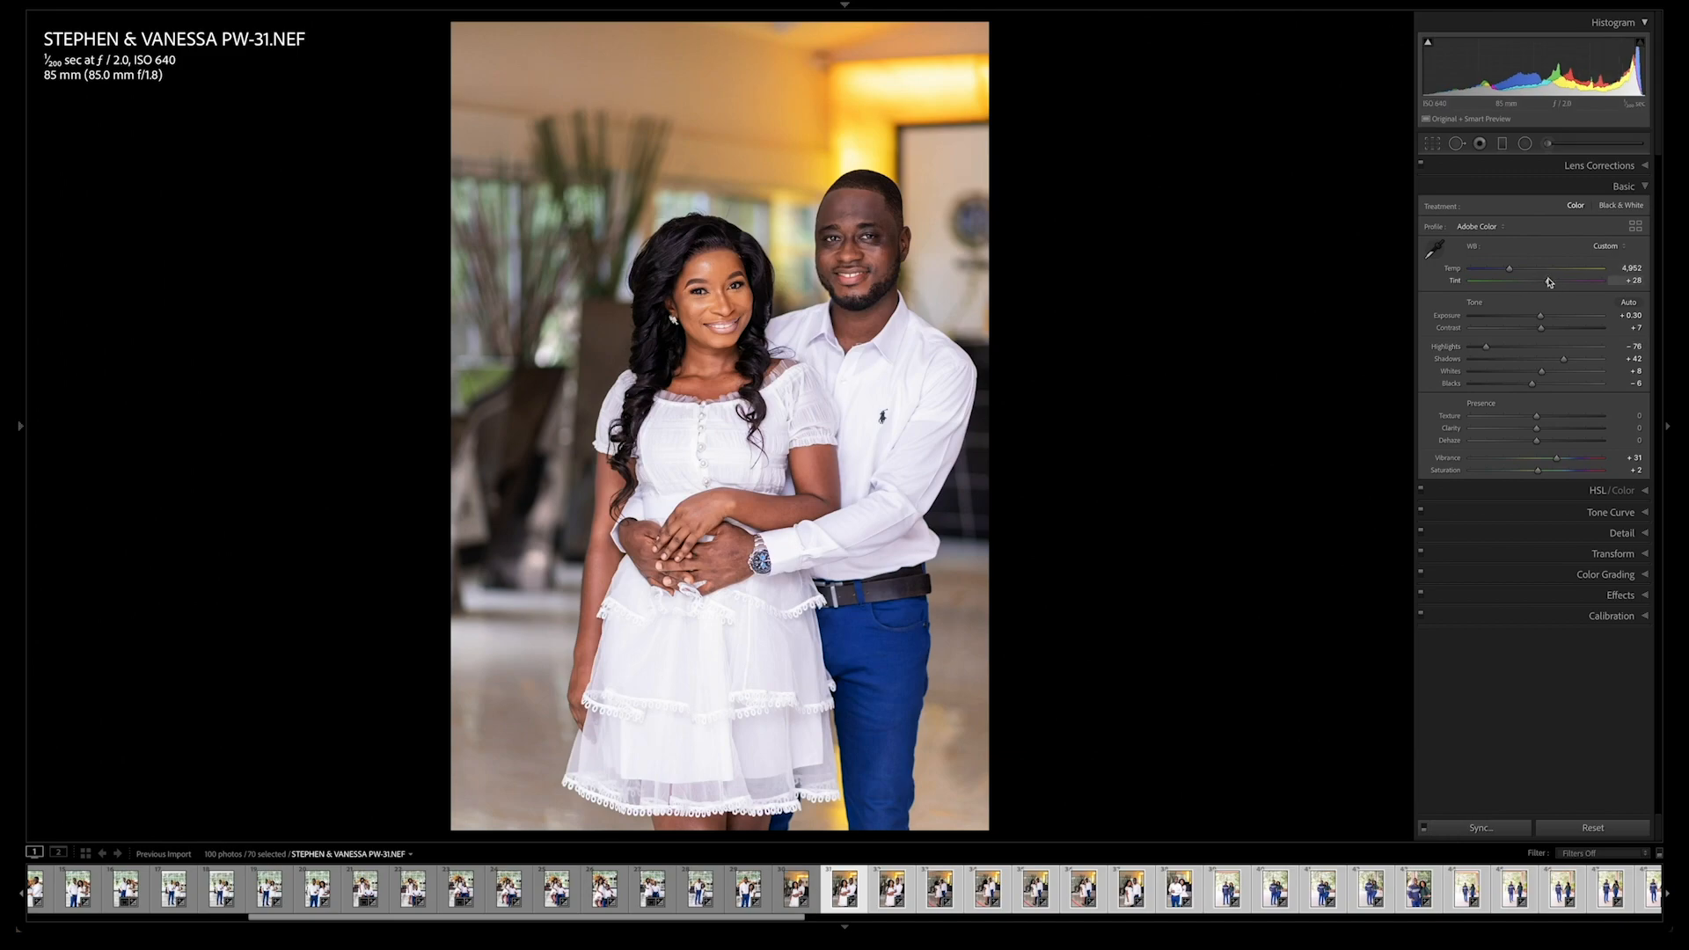
Step: Drop the thirty-first, thirty-second and thirty-third photos from the selection
key(slash)
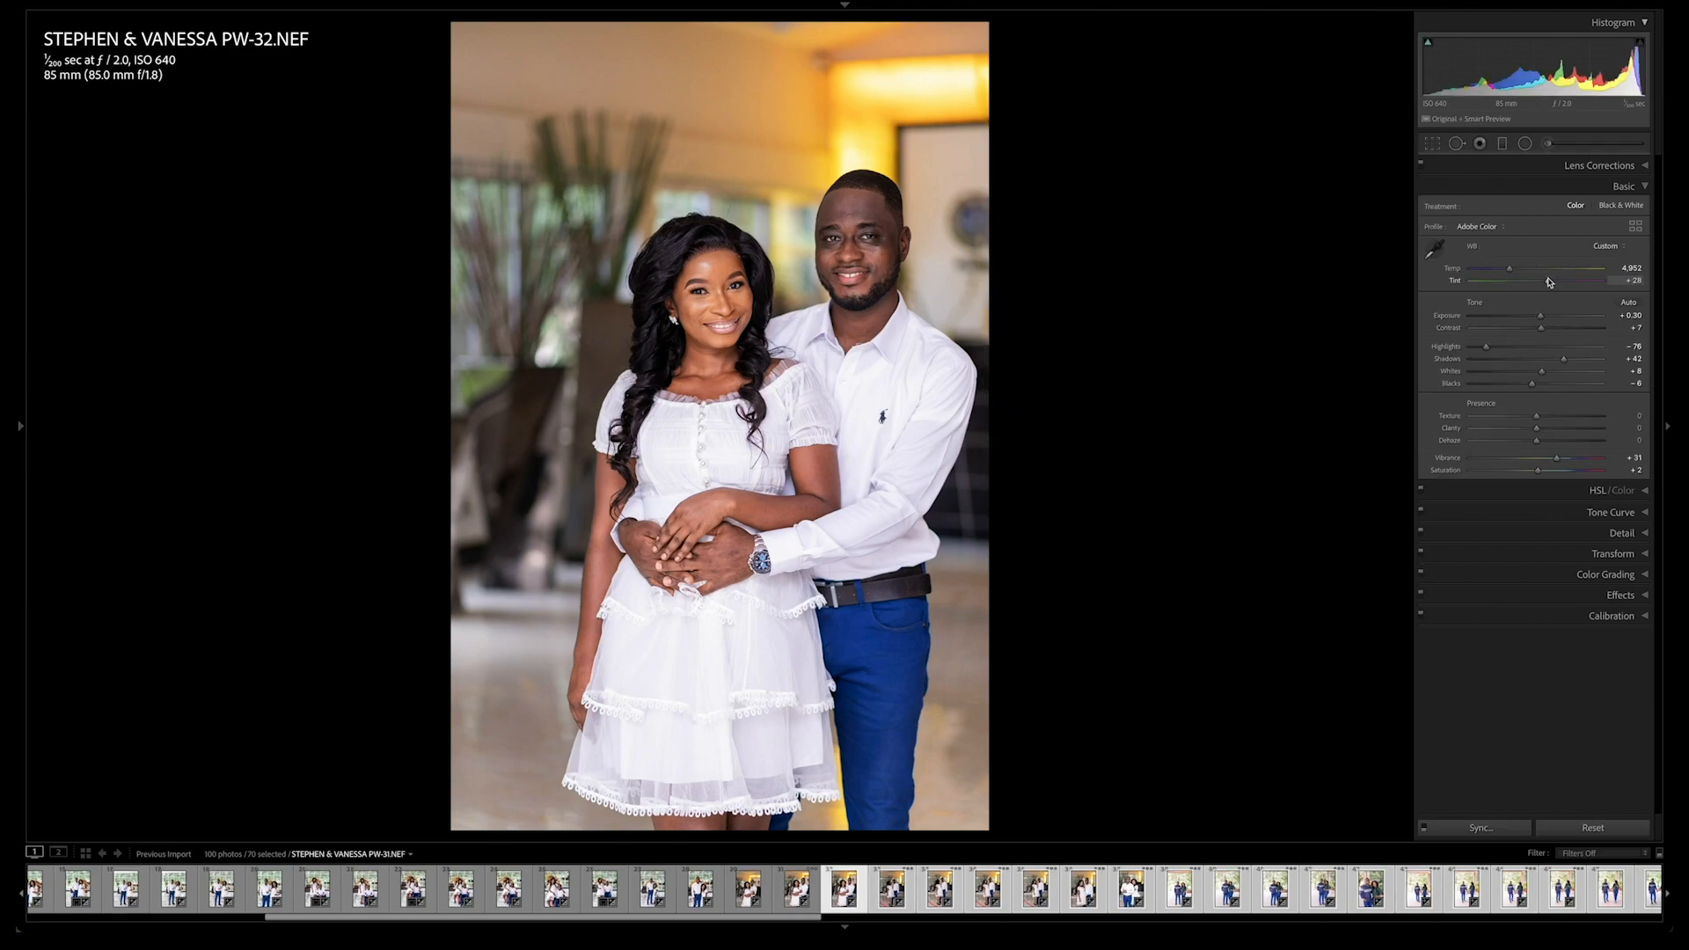
key(slash)
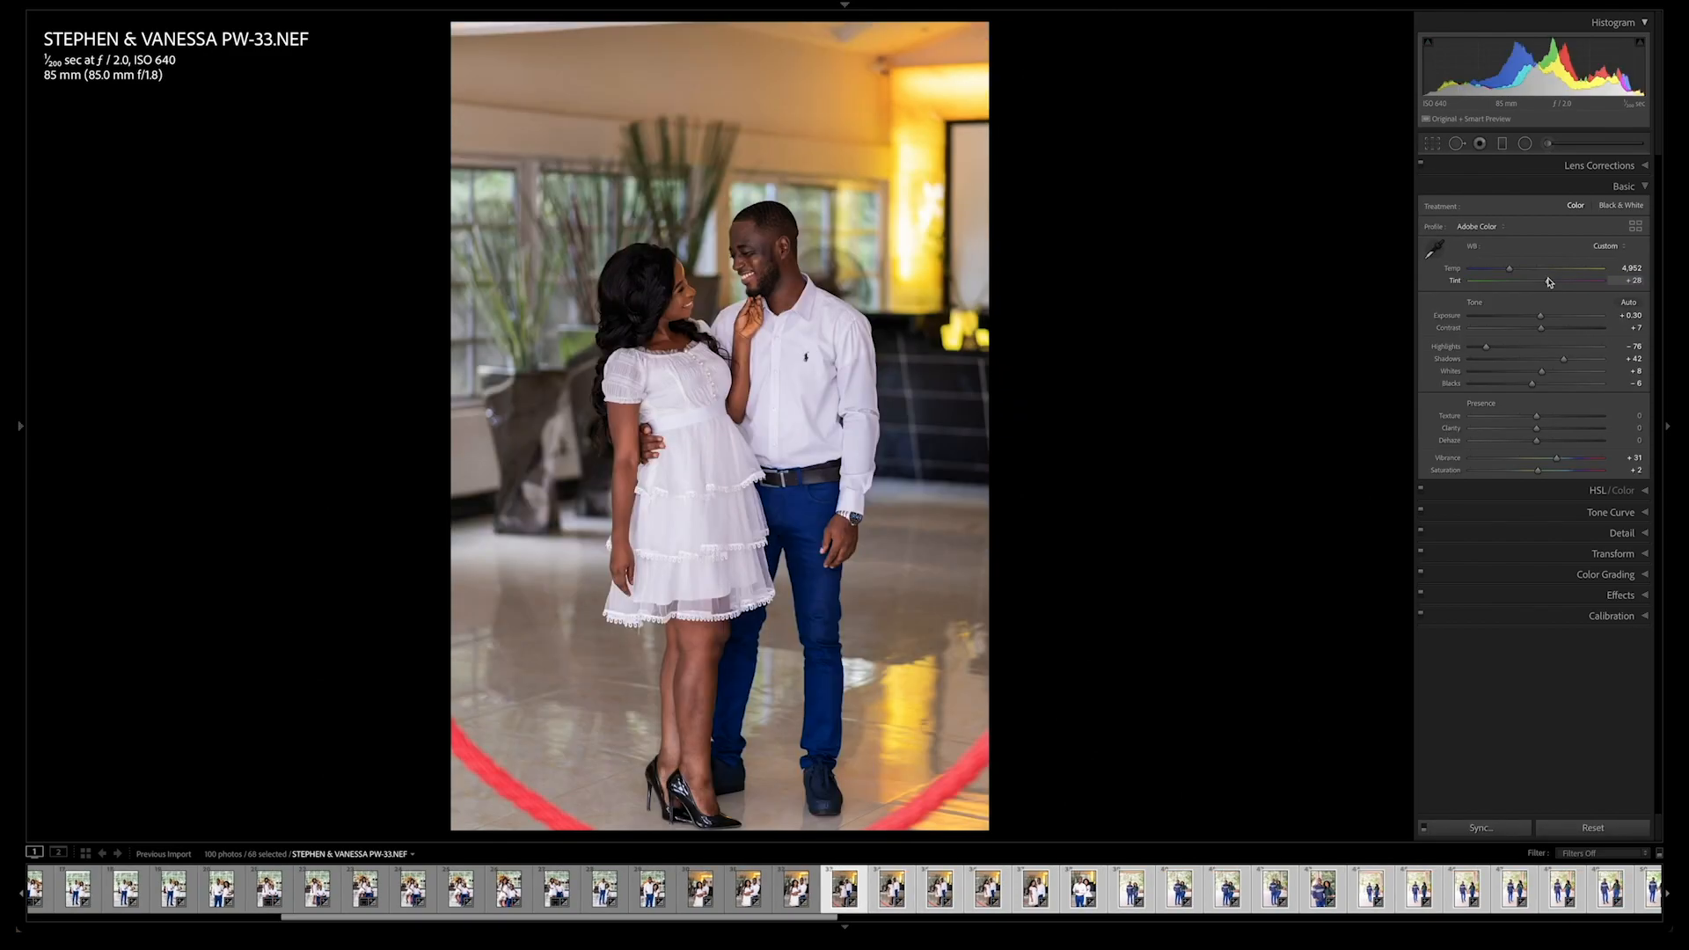
key(slash)
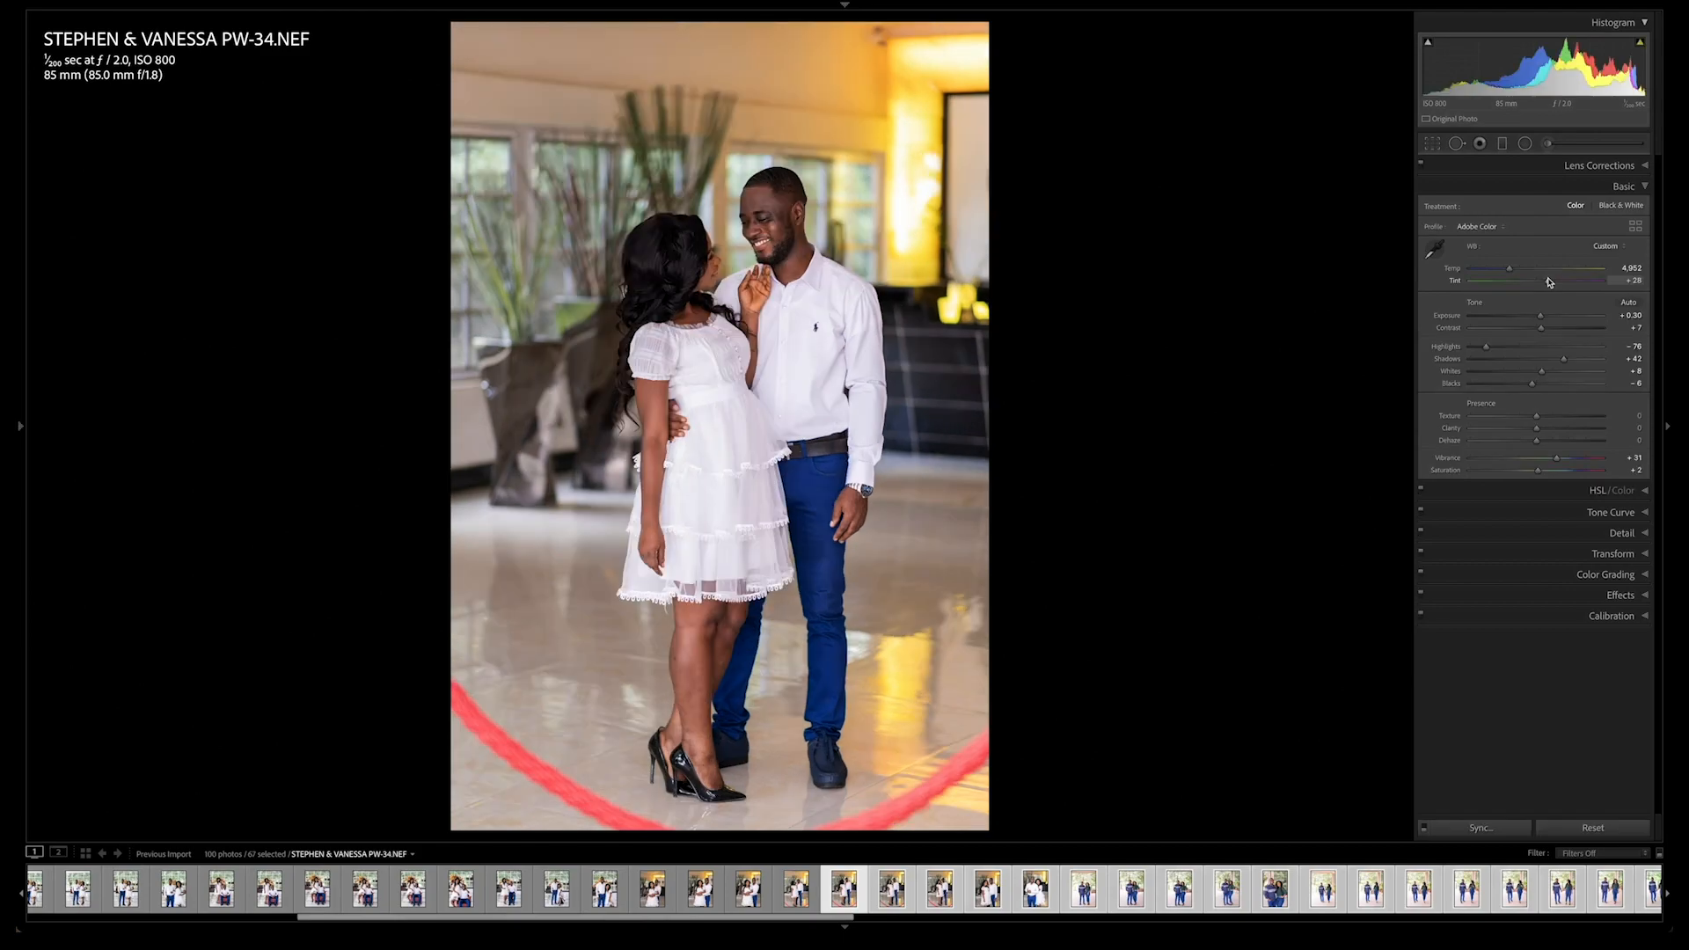
Step: Brighten the thirty-fourth photo's exposure, set the thirty-fifth photo's shadows to +44, and drop both from the selection
key(minus)
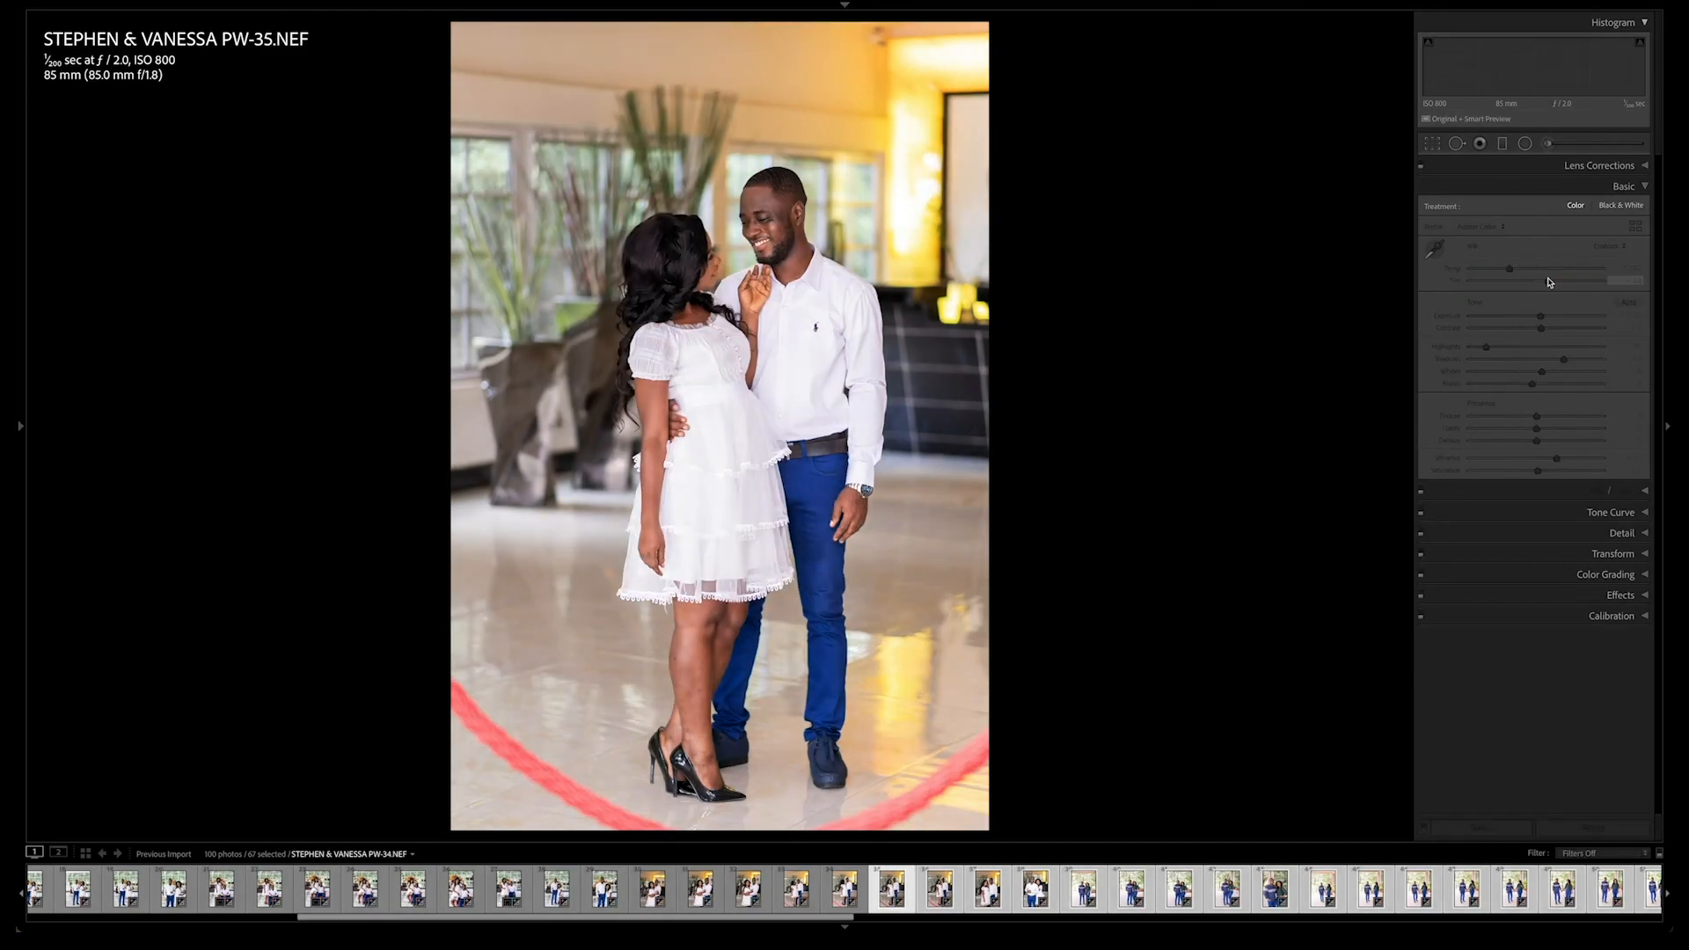
key(slash)
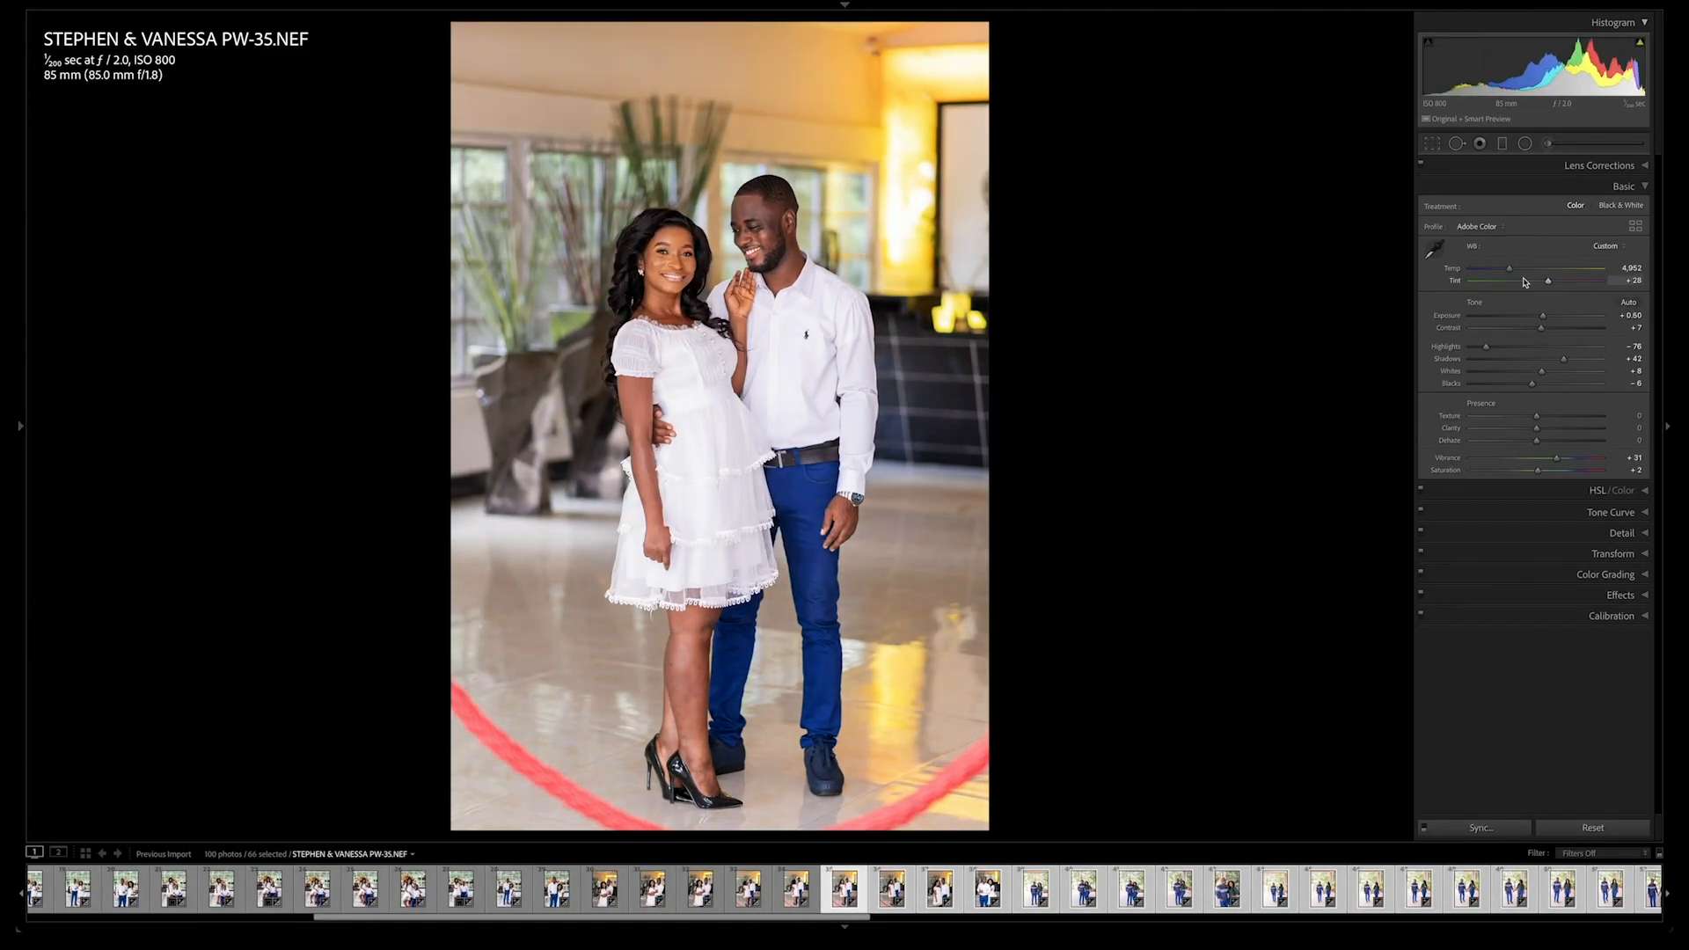
drag(1564, 360, 1566, 362)
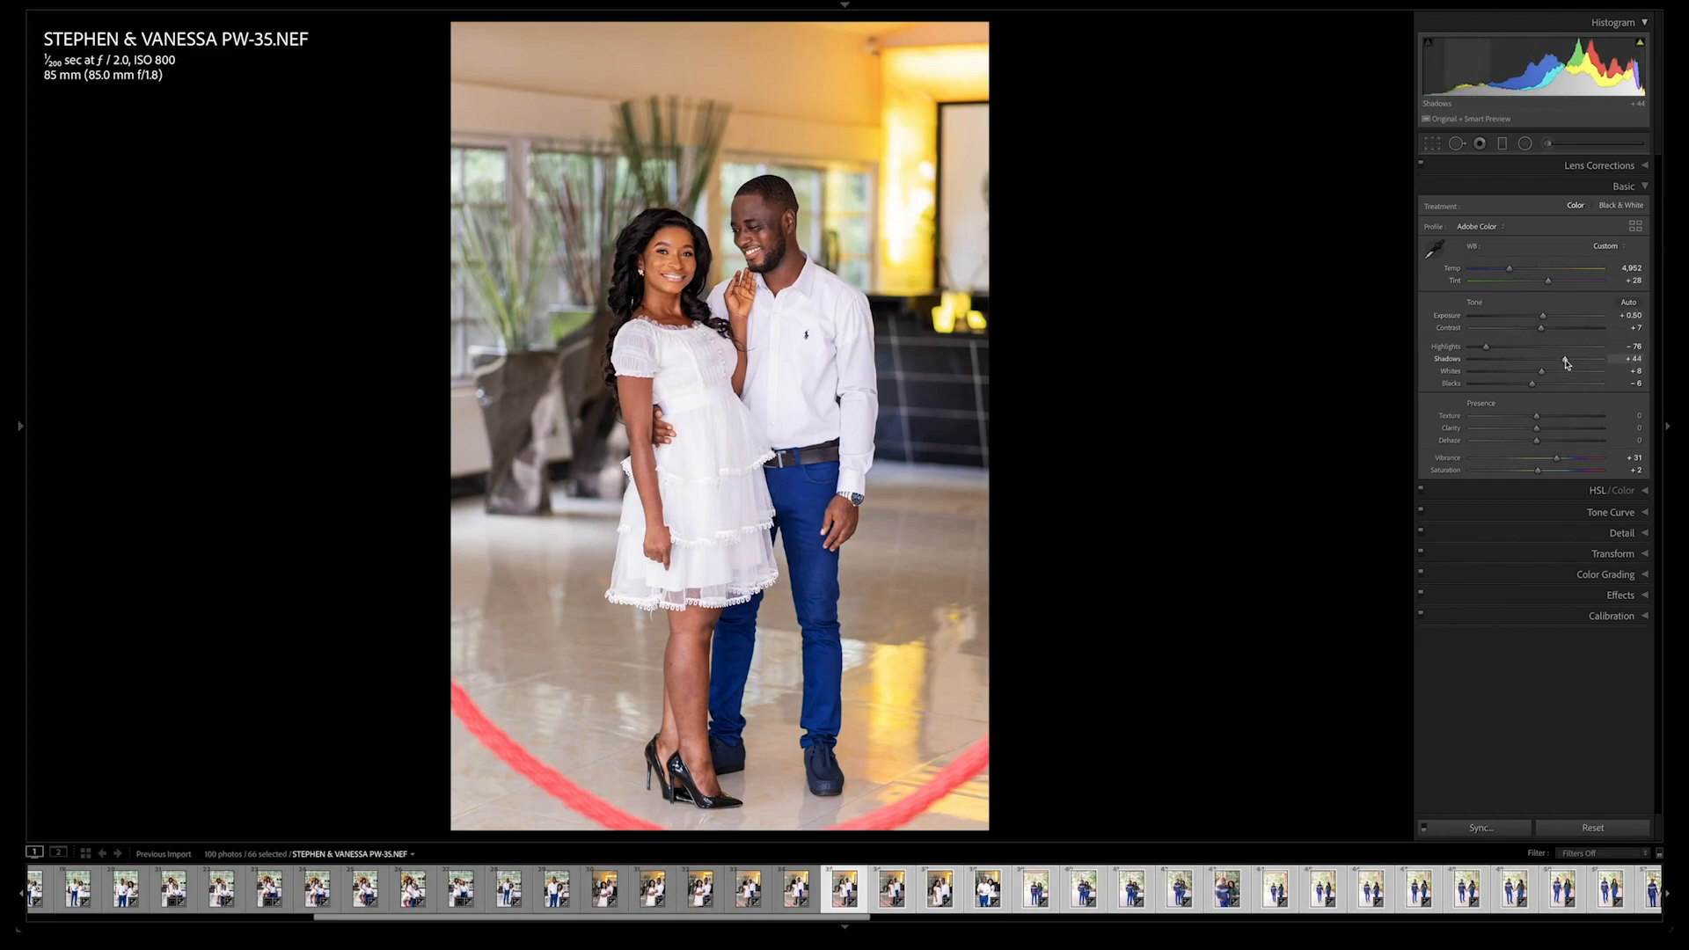
key(slash)
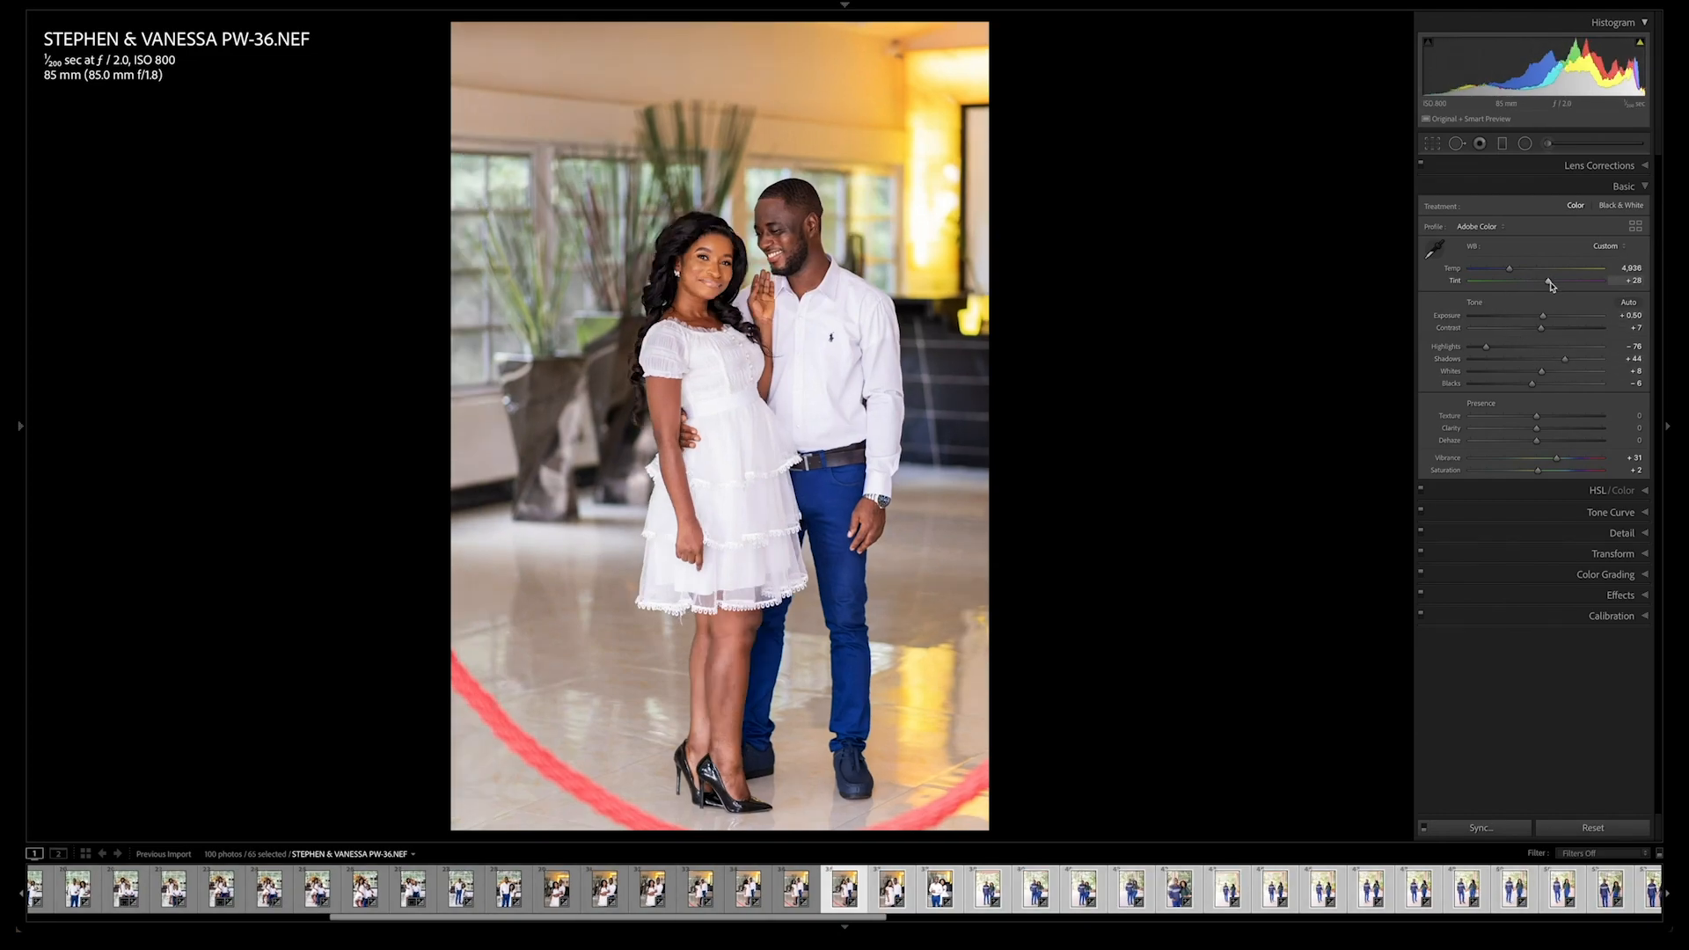
Step: Set the thirty-sixth photo's tint to +29 and compare it with the before view
drag(1551, 284, 1551, 284)
key(backslash)
key(backslash)
Step: Crop the thirty-sixth photo tighter around the couple and compare the result with the before view
key(r)
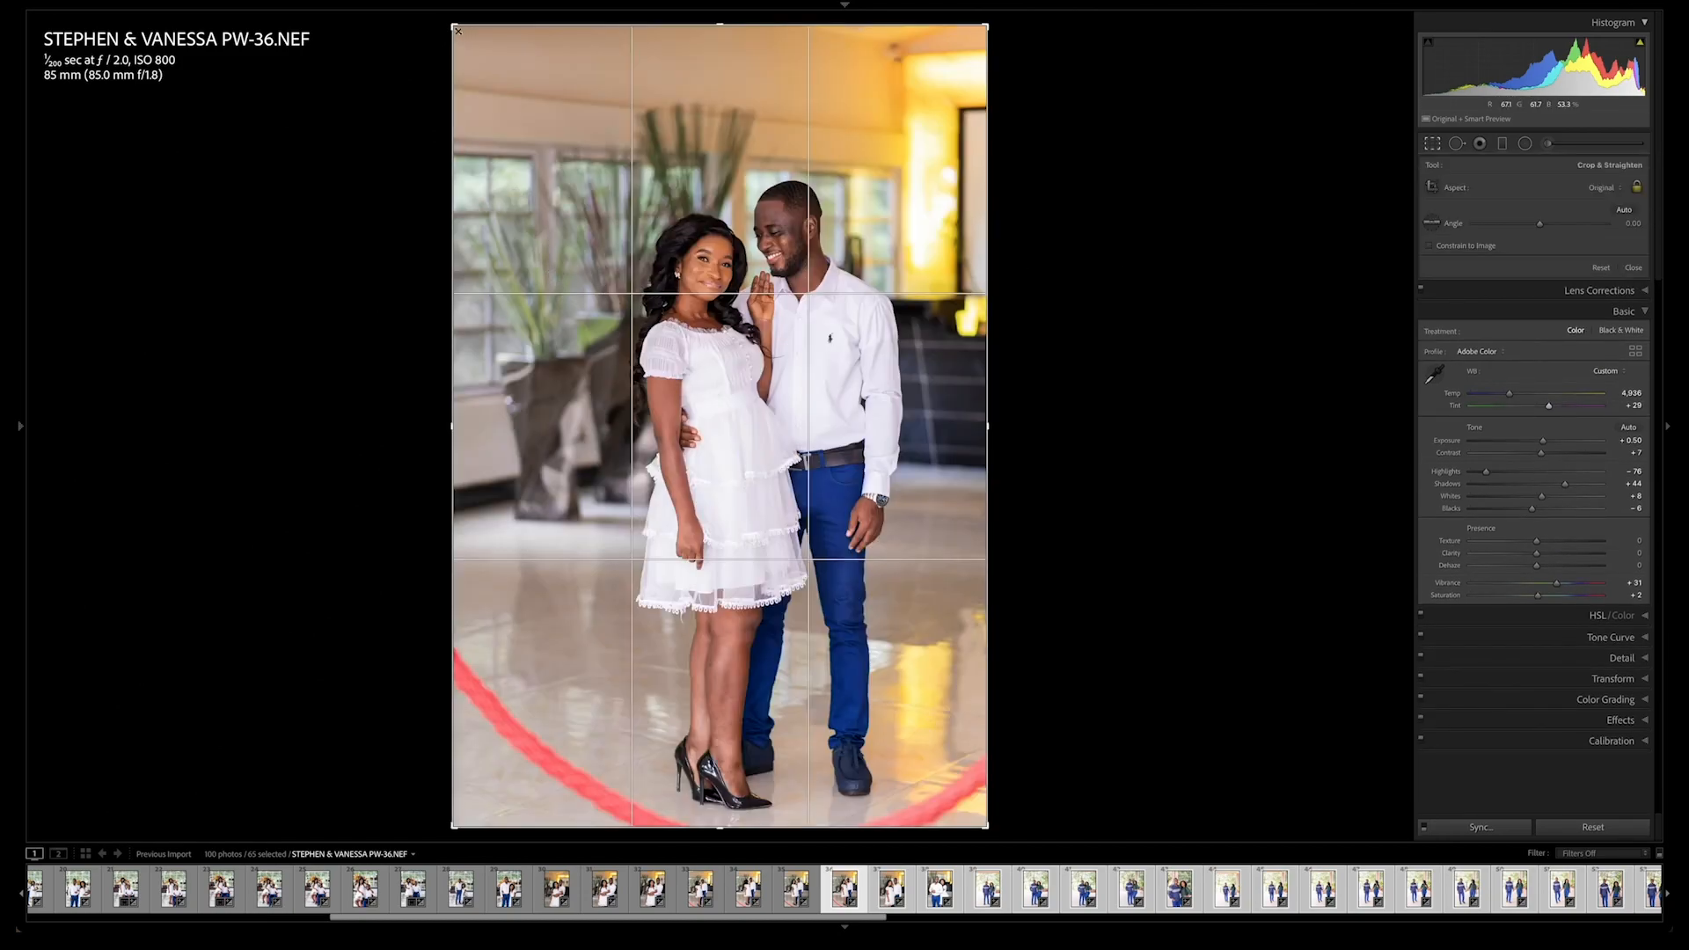
drag(448, 20, 464, 36)
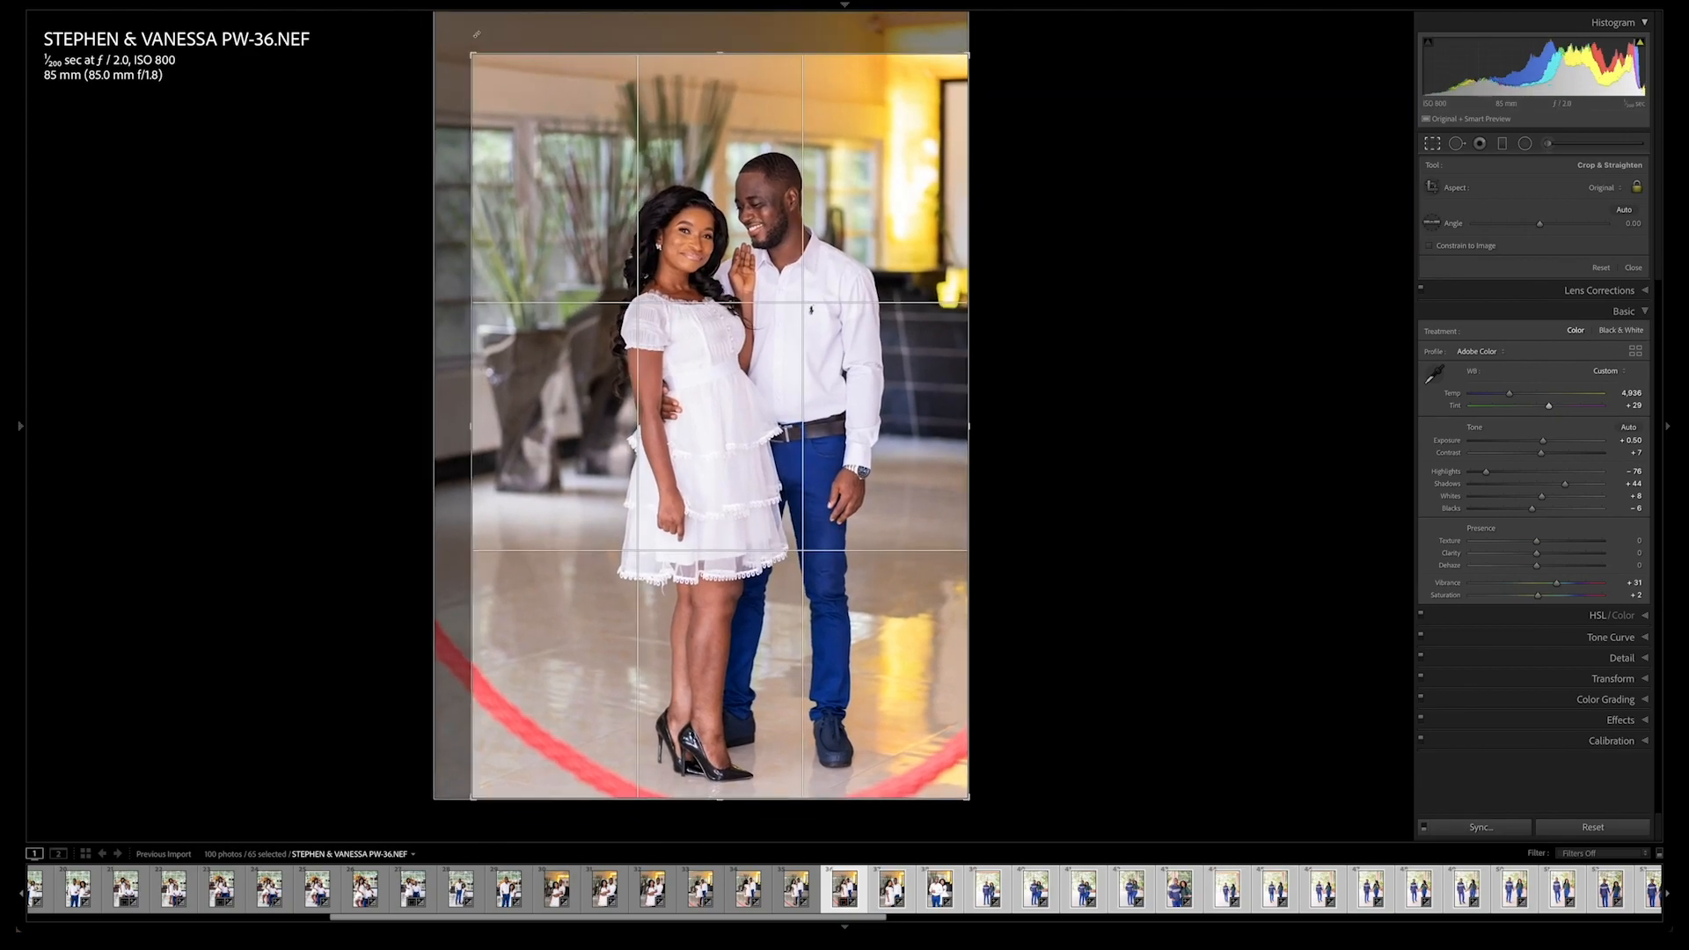
key(Return)
key(backslash)
key(backslash)
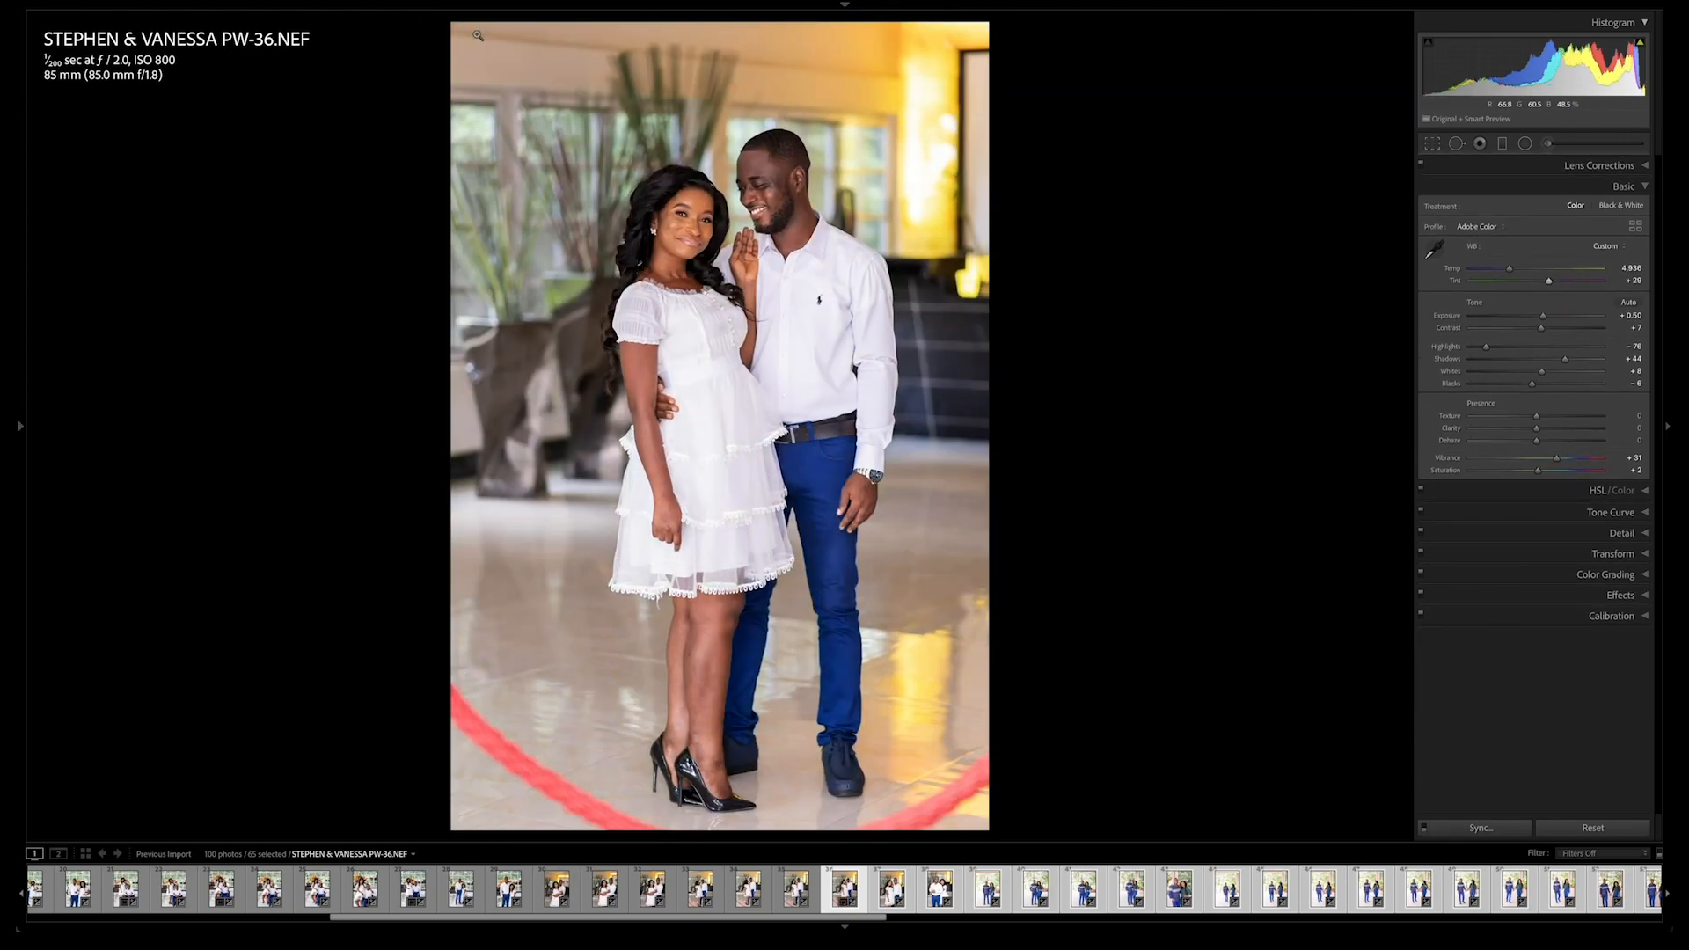
Step: Synchronize the thirty-sixth photo's settings with the remaining selected photos and drop it from the selection
key(super+shift+s)
key(Return)
key(slash)
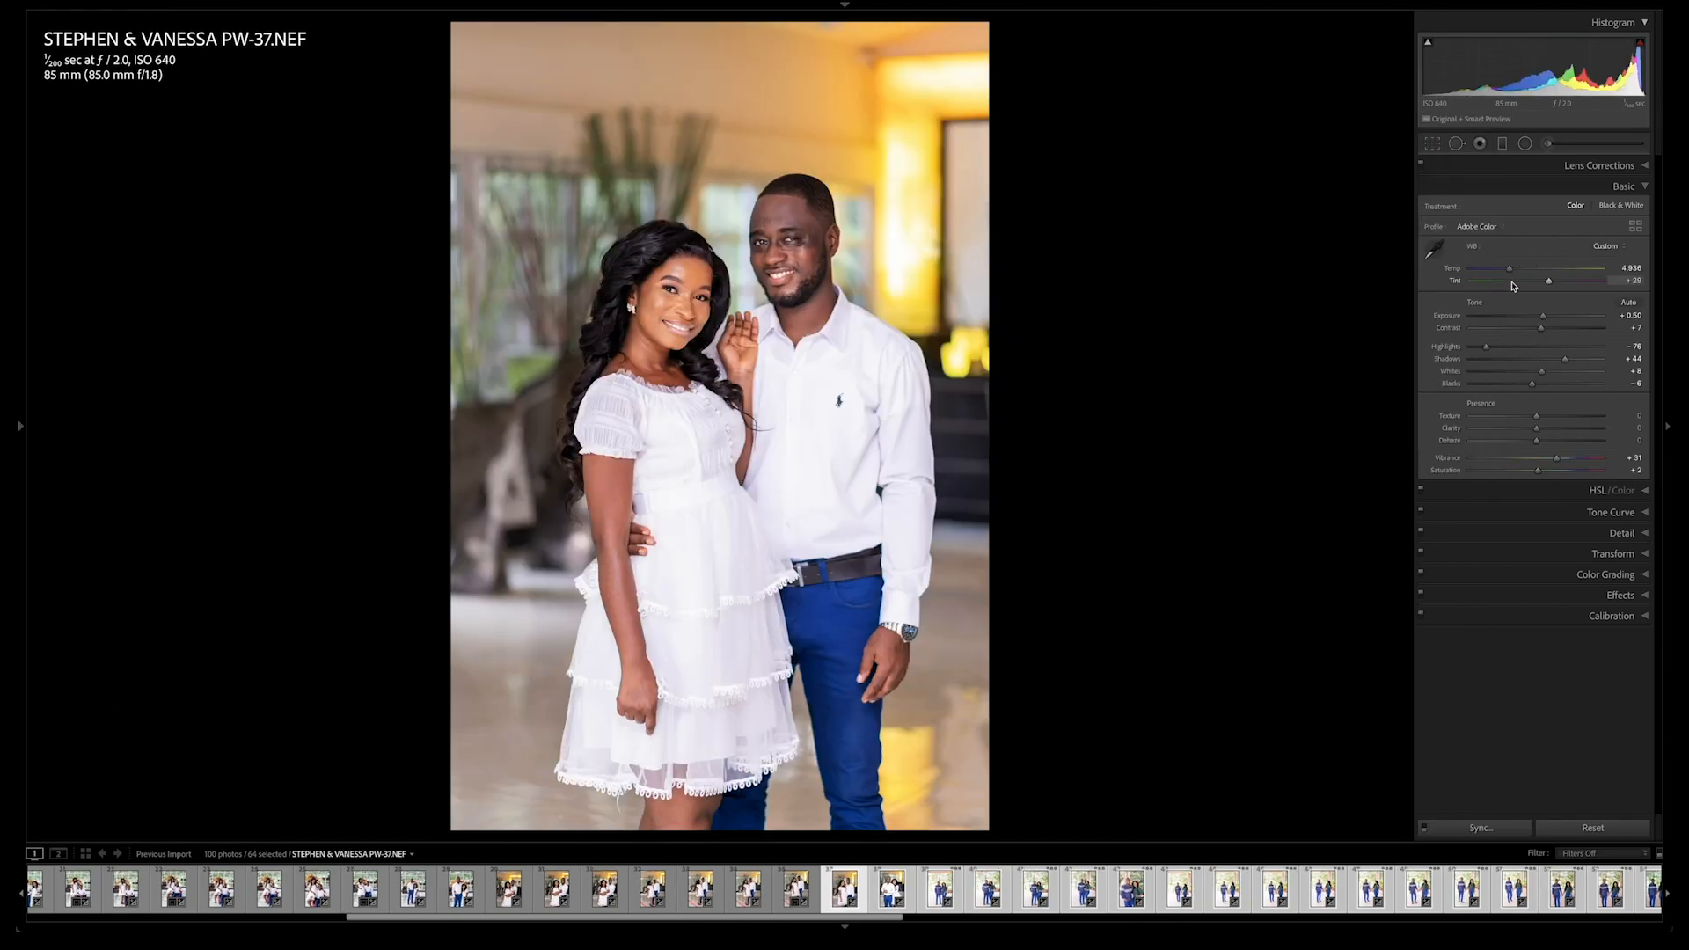
Step: Lower the thirty-seventh photo's exposure to +0.40 and drop it from the selection
key(minus)
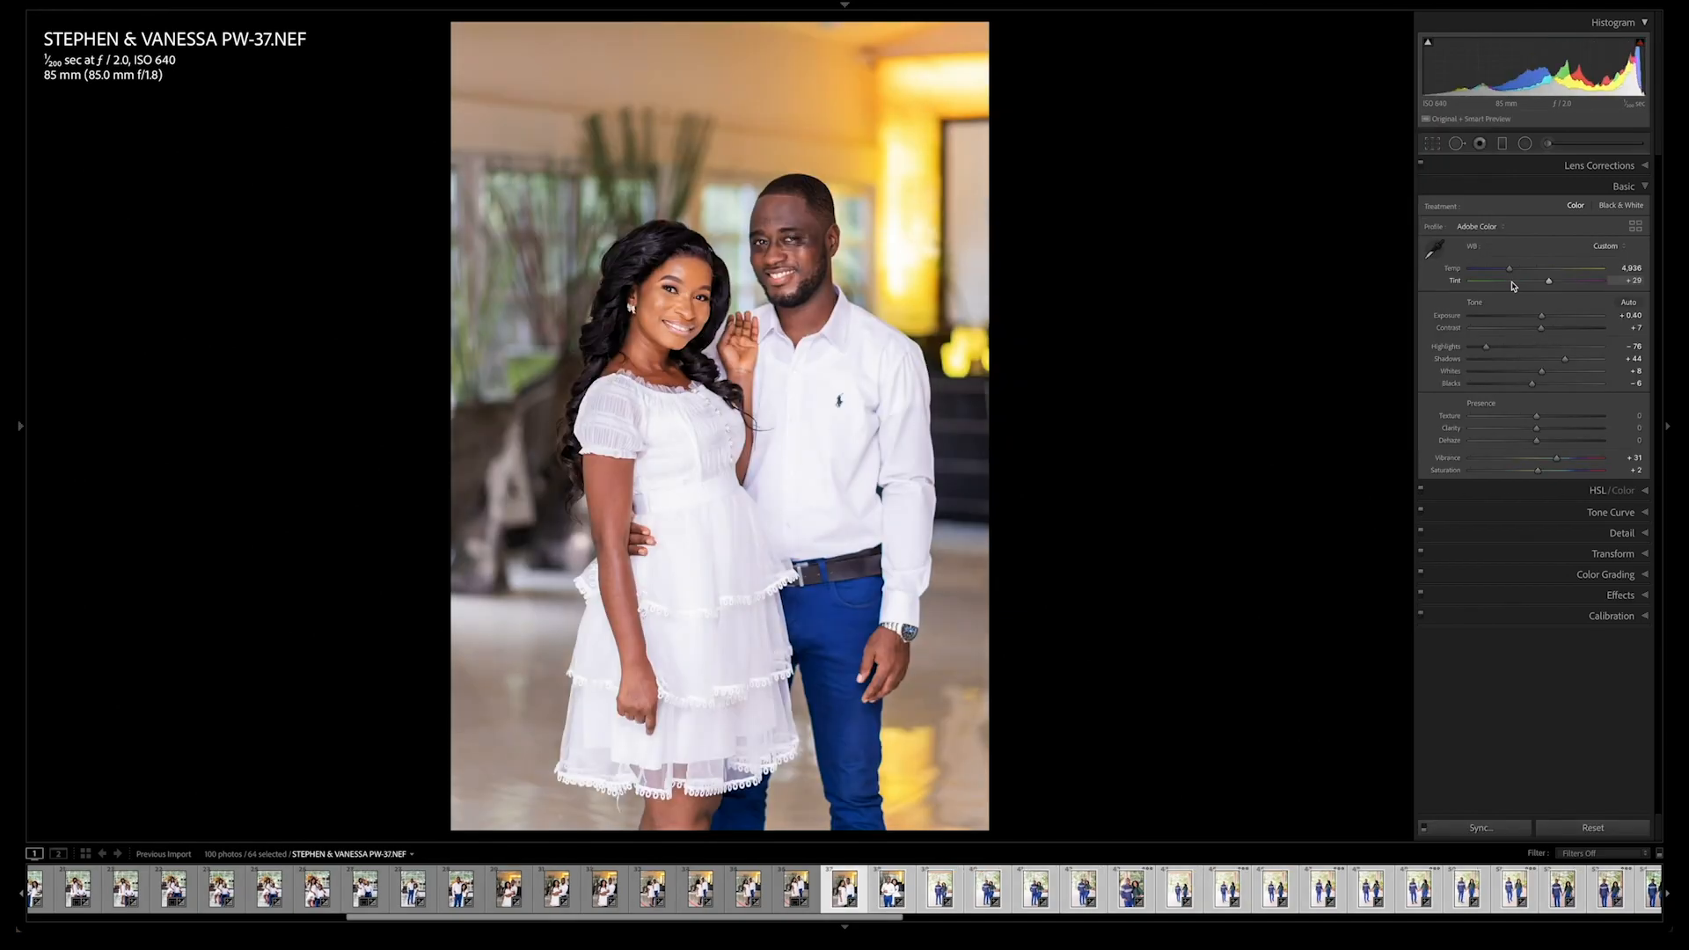
key(slash)
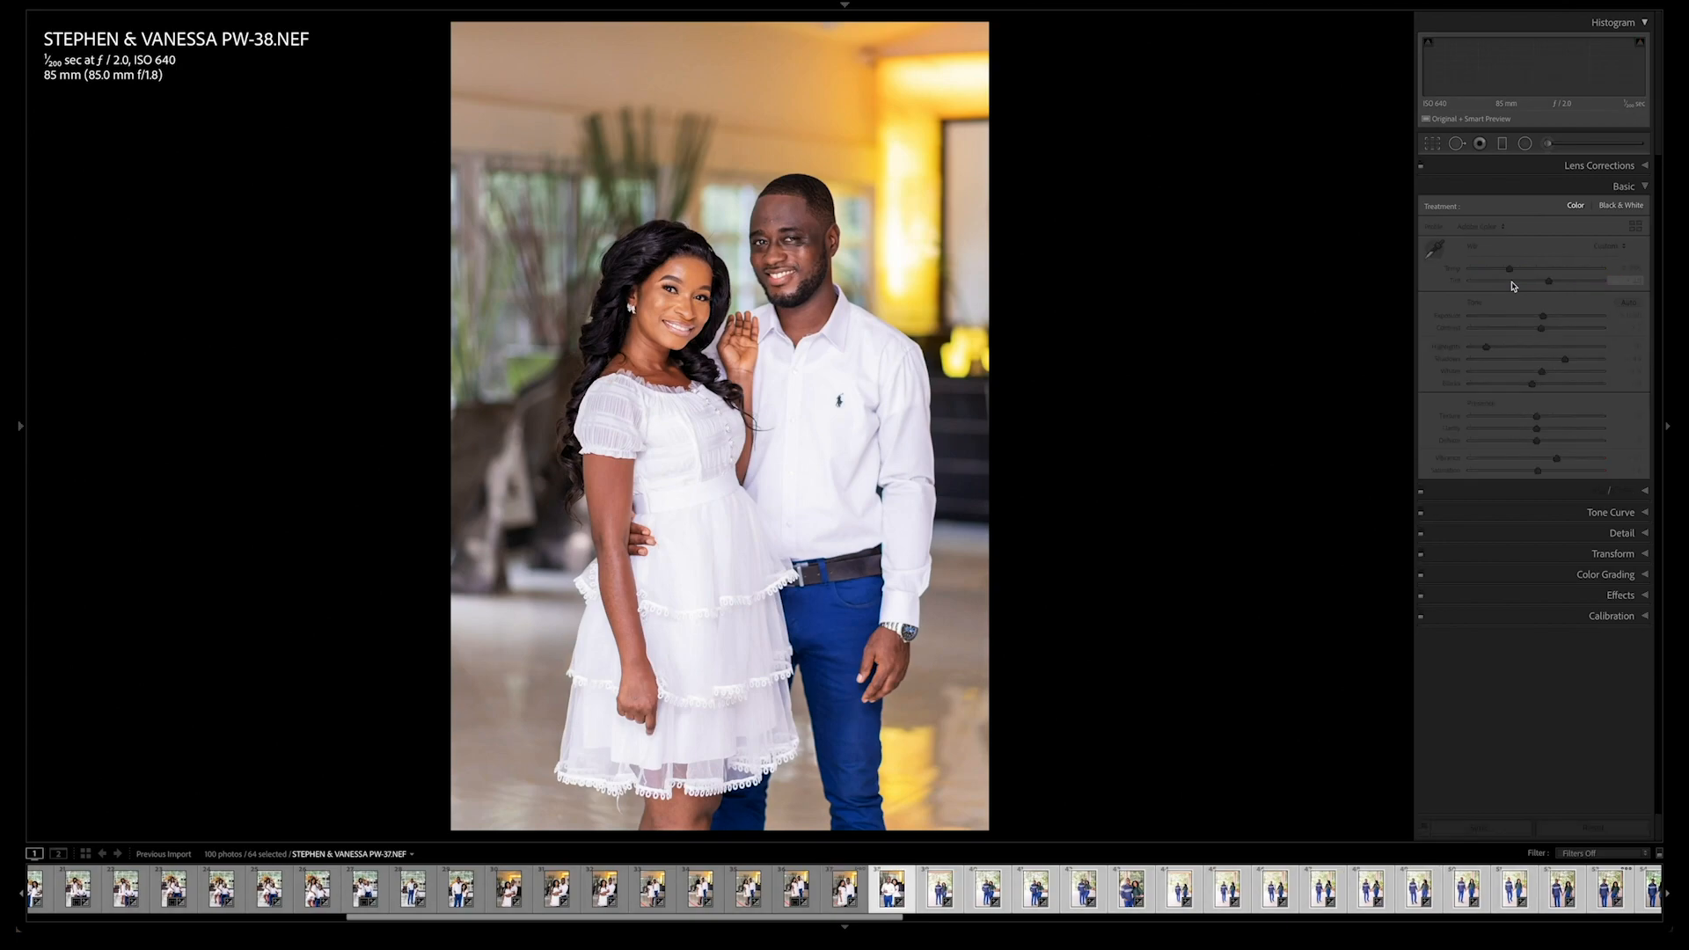
Step: Crop the thirty-eighth photo slightly tighter around the couple, trimming its lower right corner
key(r)
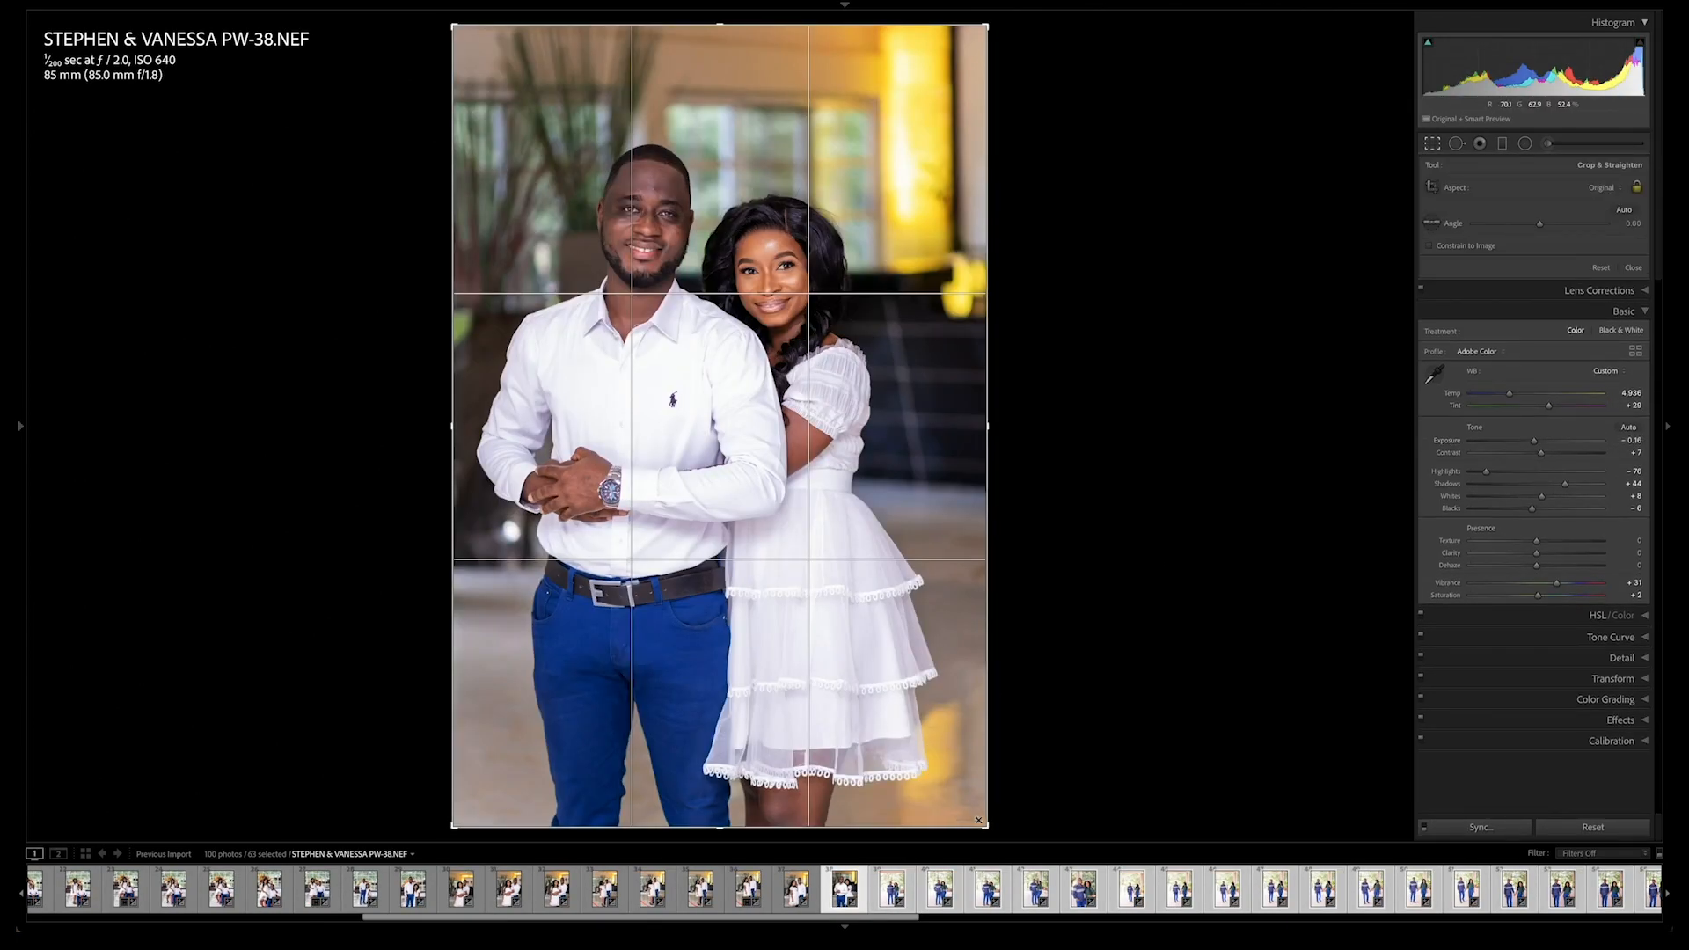
drag(987, 829, 974, 820)
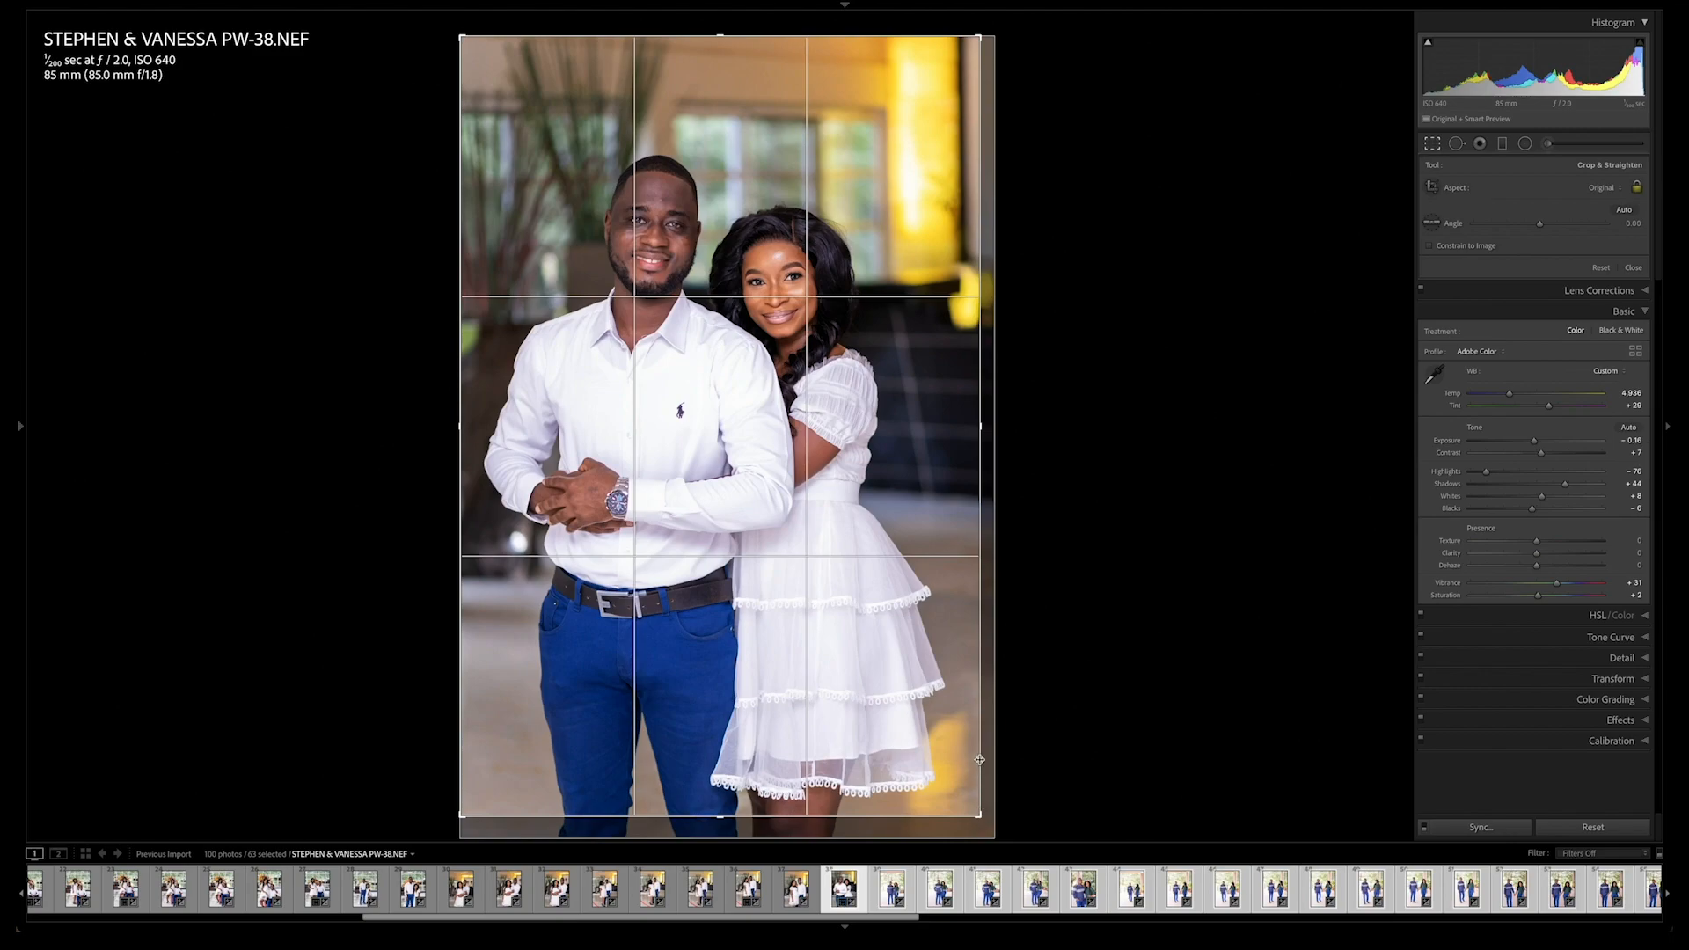
key(r)
Step: Synchronize the thirty-eighth photo's settings with the remaining selected photos and drop it from the selection
key(ctrl+shift+s)
key(Return)
key(slash)
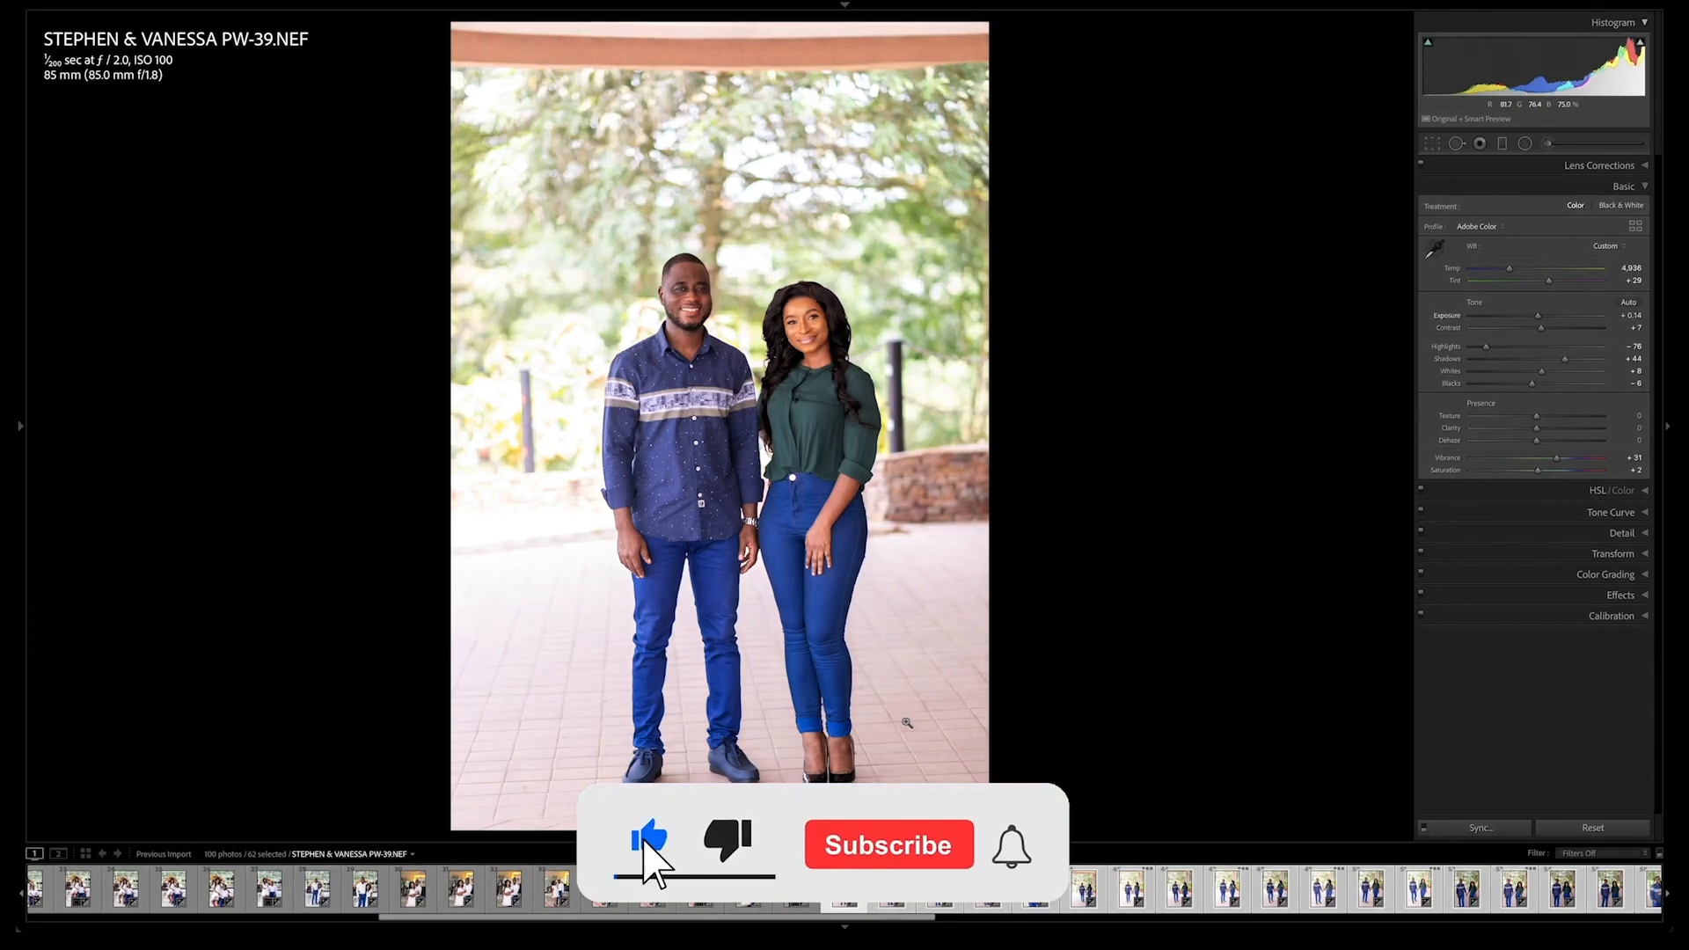
Step: Set the thirty-ninth photo's white balance to Auto and fine-tune its temperature and tint
click(1602, 247)
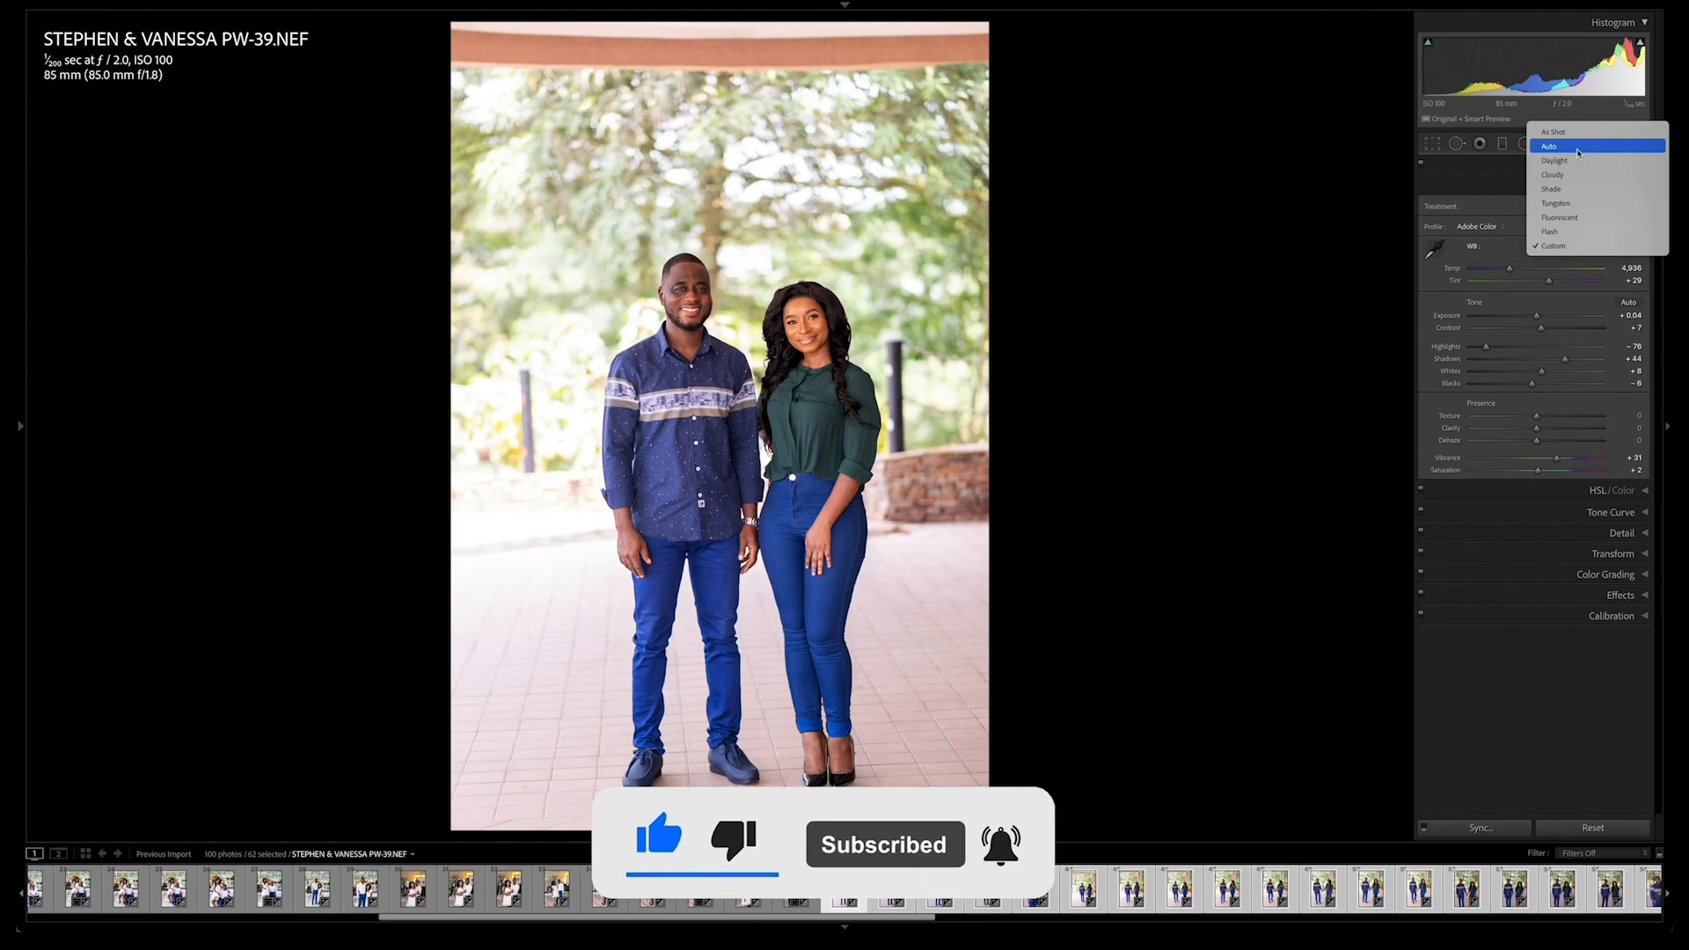
click(1579, 153)
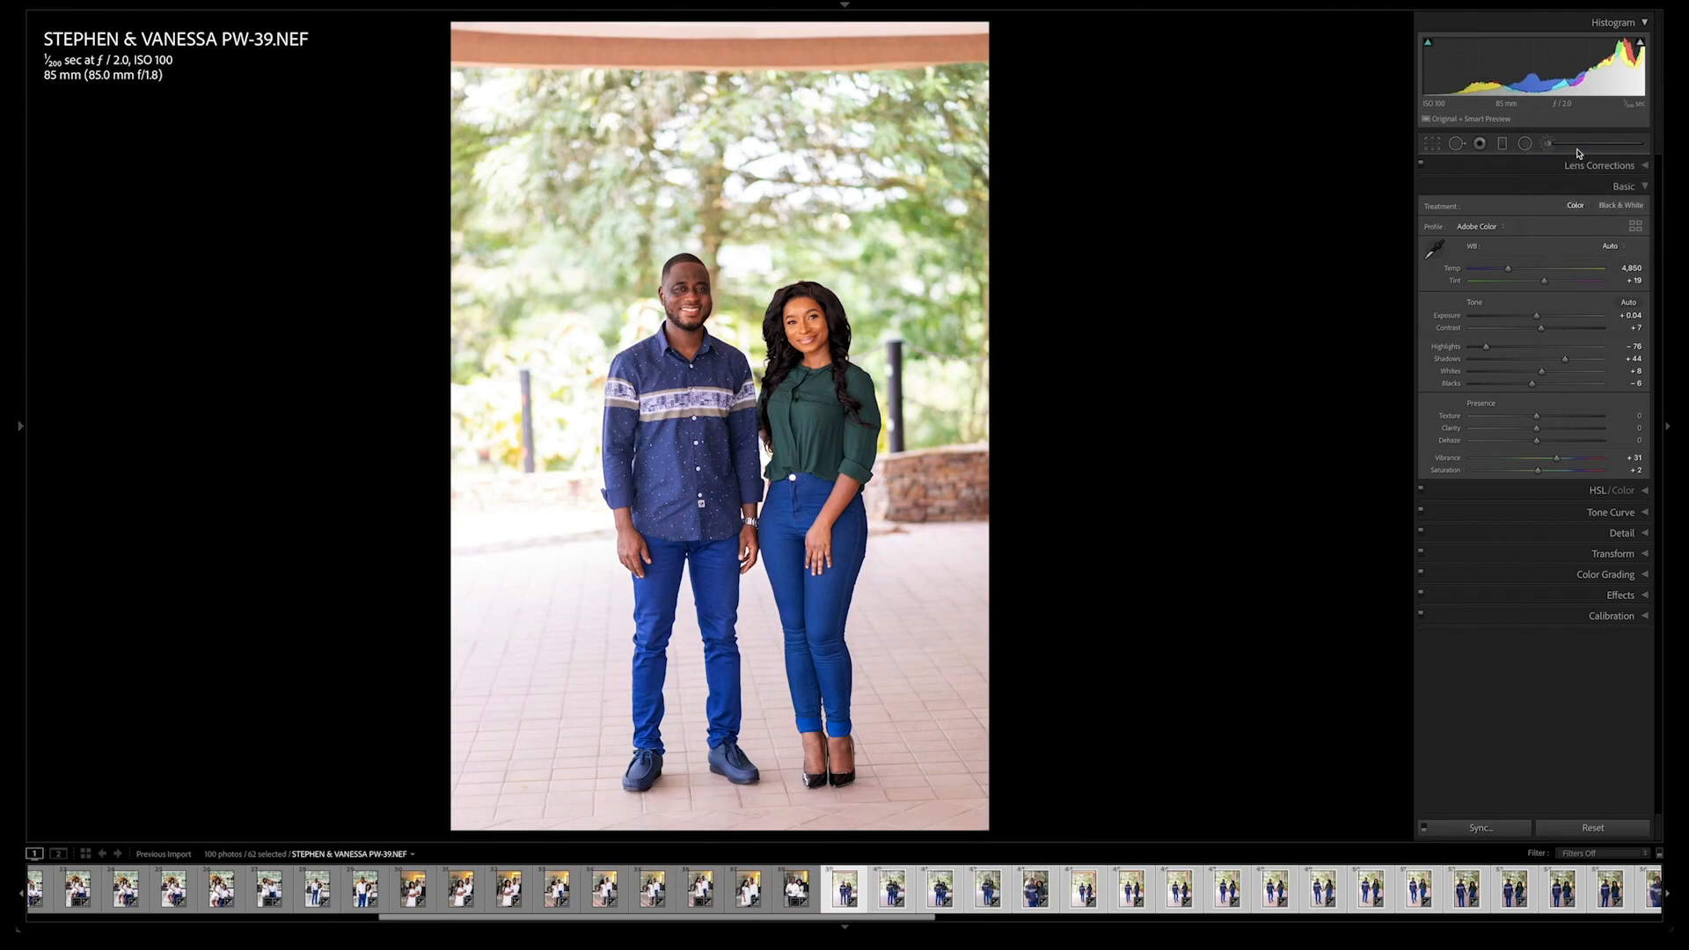
drag(1509, 268, 1543, 280)
Step: Set the thirty-ninth photo's orange and red luminance to +2 each
click(1638, 493)
click(1570, 231)
drag(1544, 278, 1544, 265)
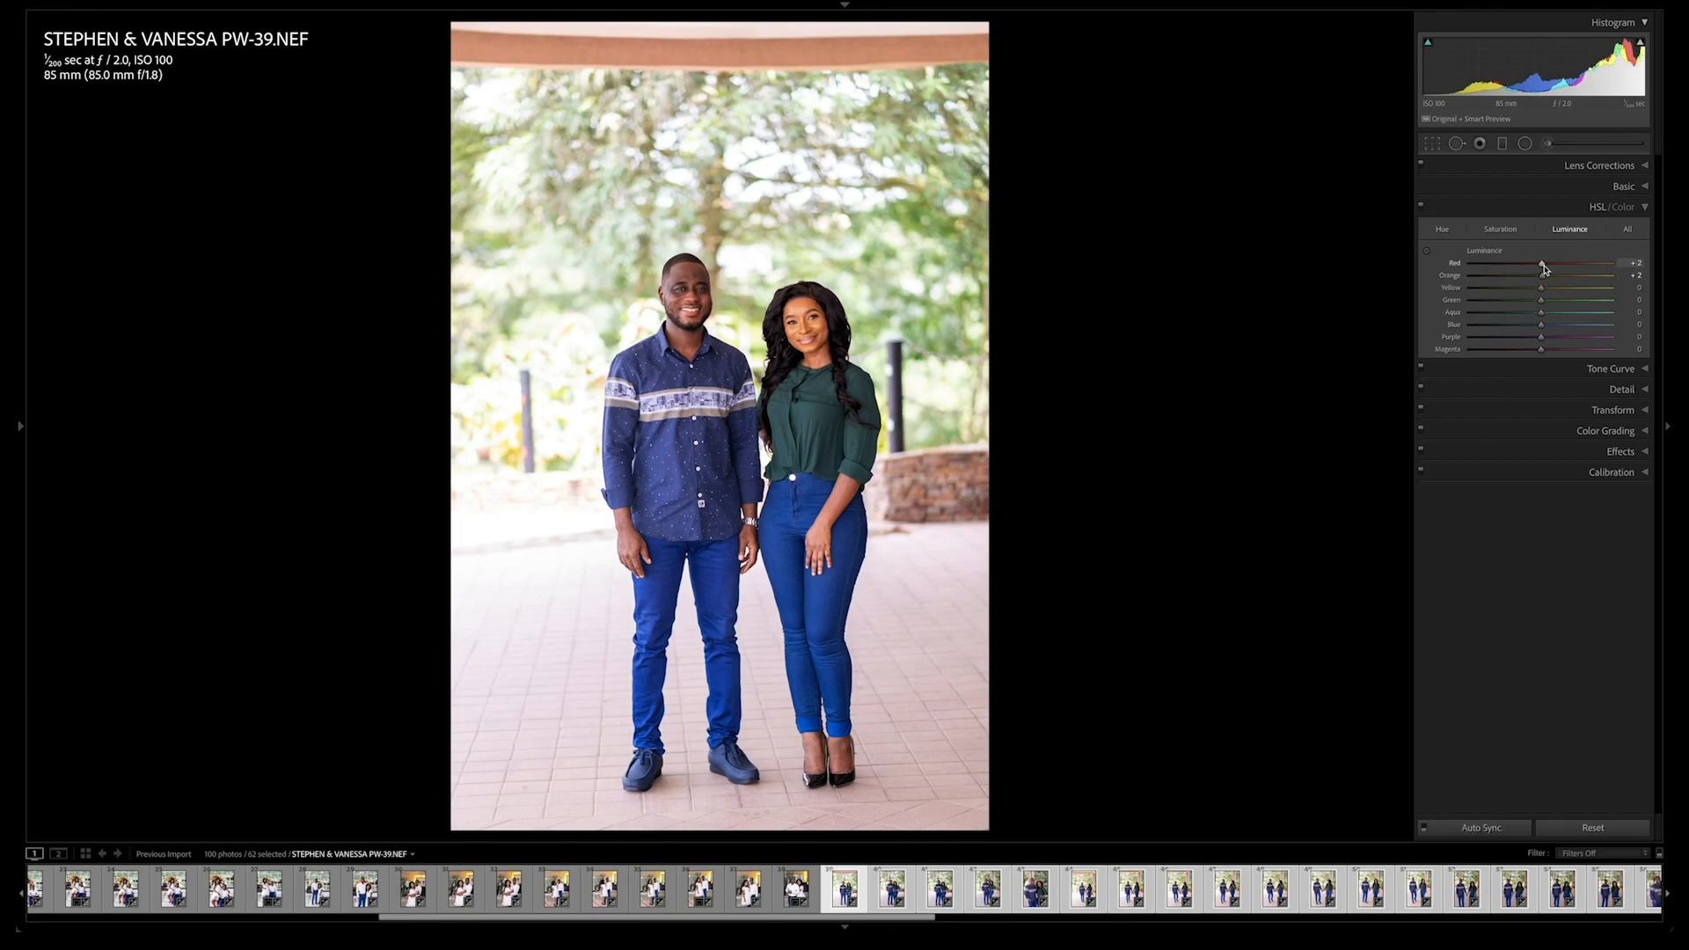
Step: Apply Auto tone to the thirty-ninth photo and adjust exposure to −0.10, whites to +11 and shadows to +42
key(super+1)
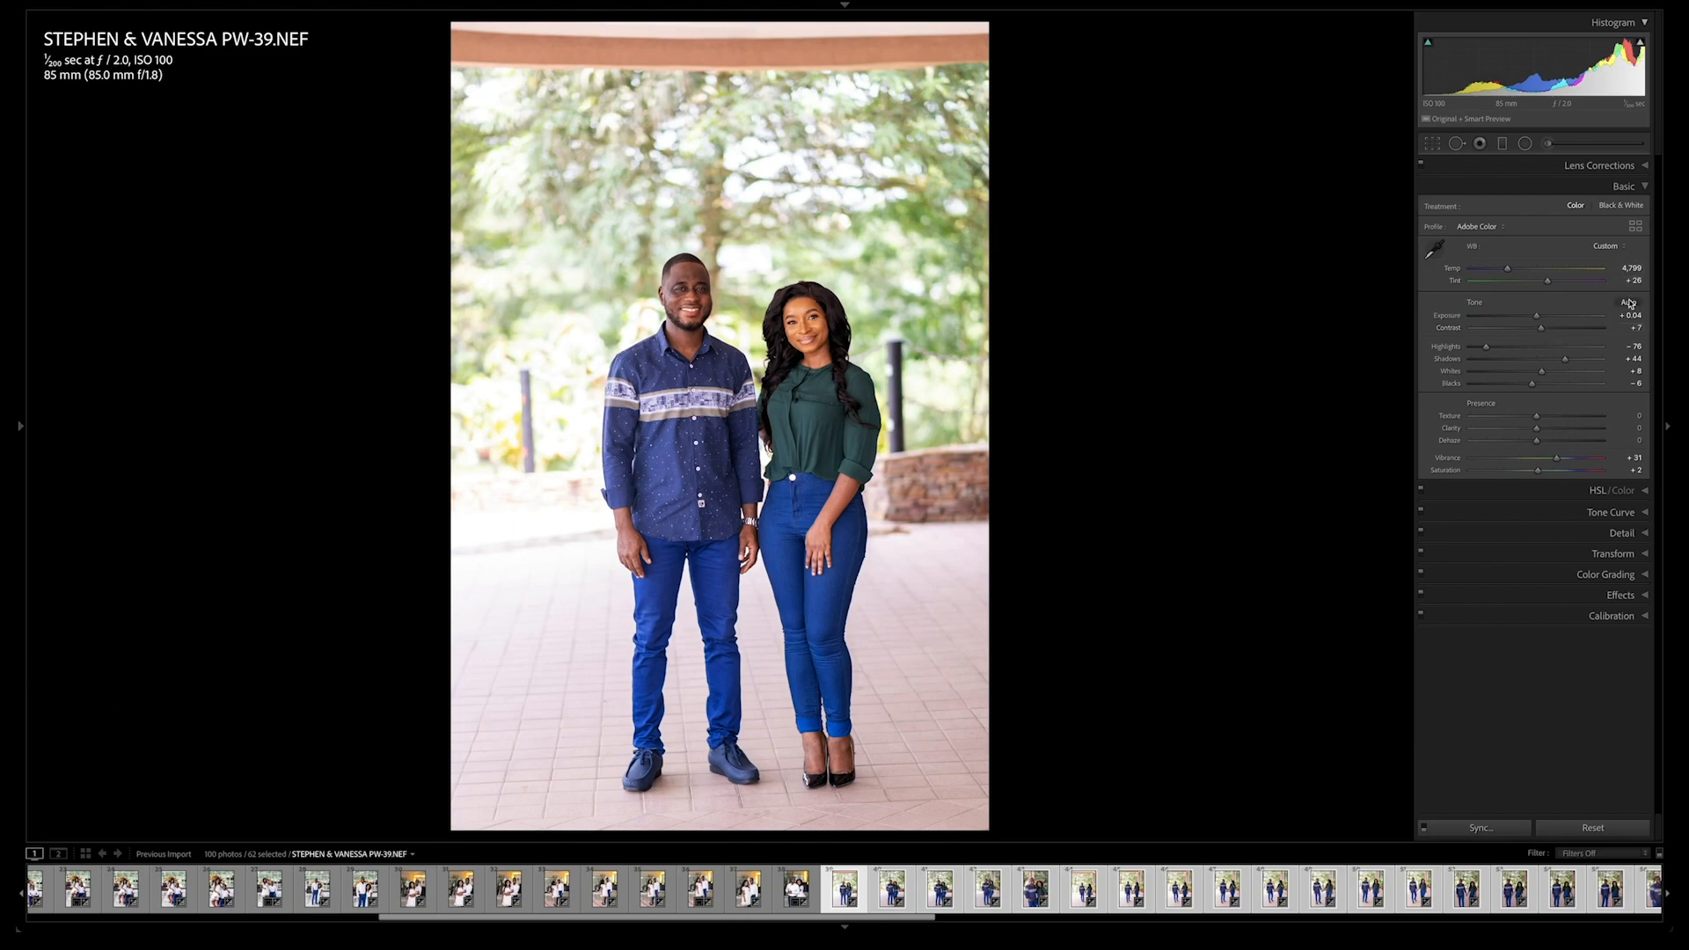
click(1634, 304)
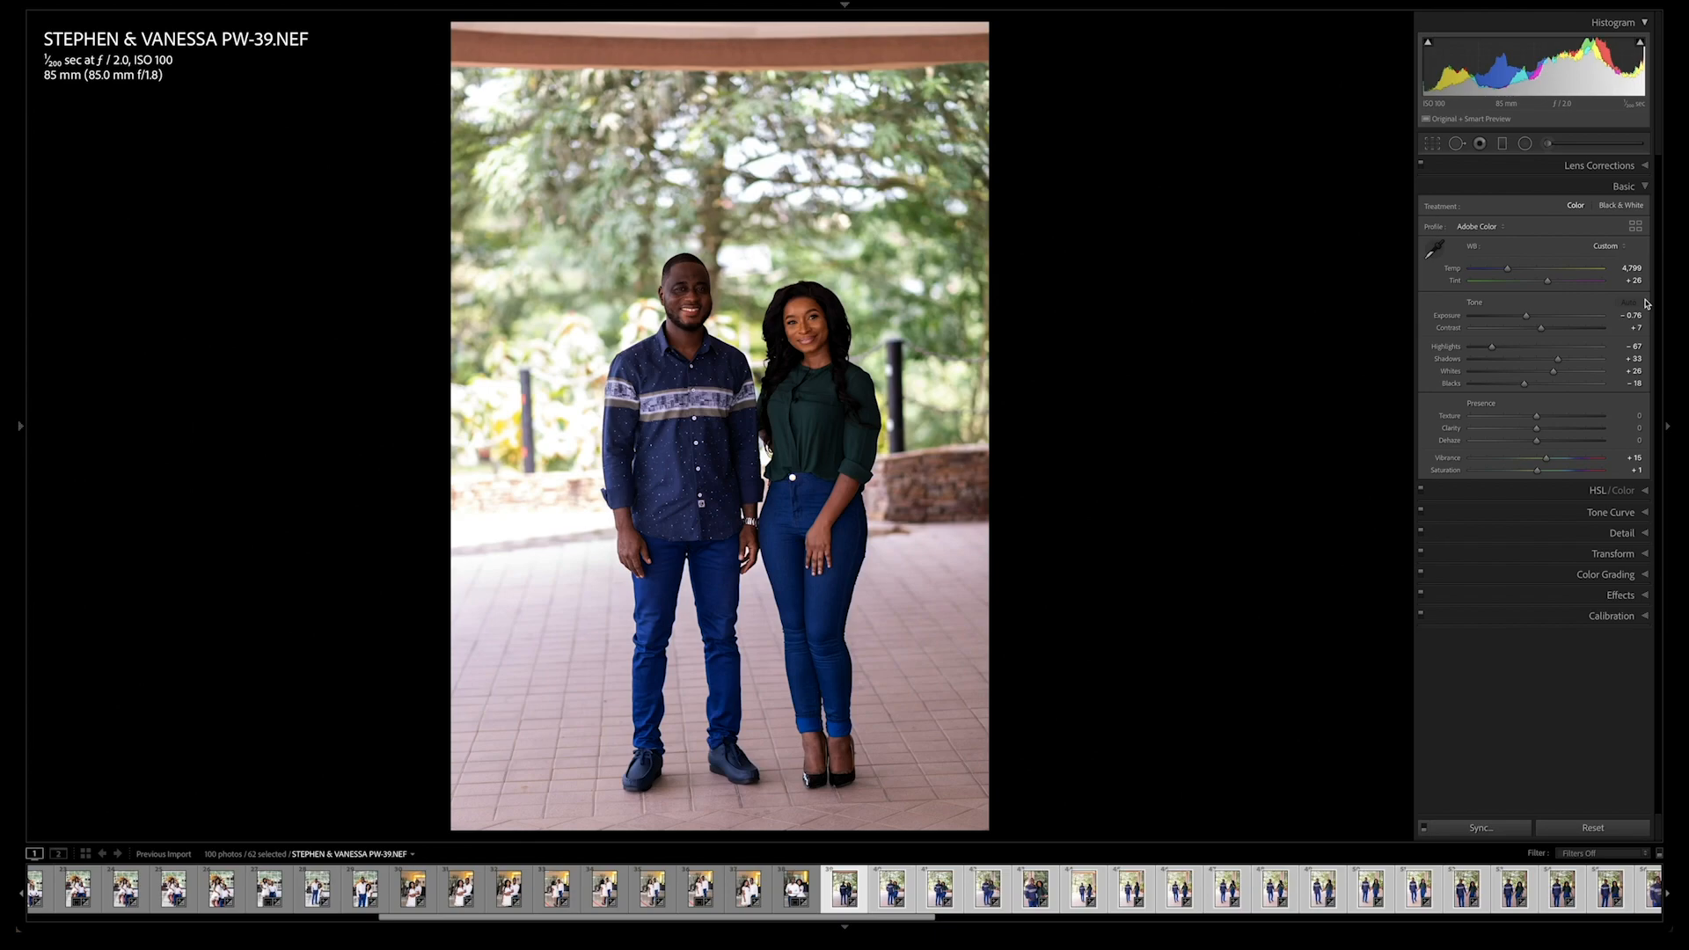
key(shift+equal)
key(shift+equal)
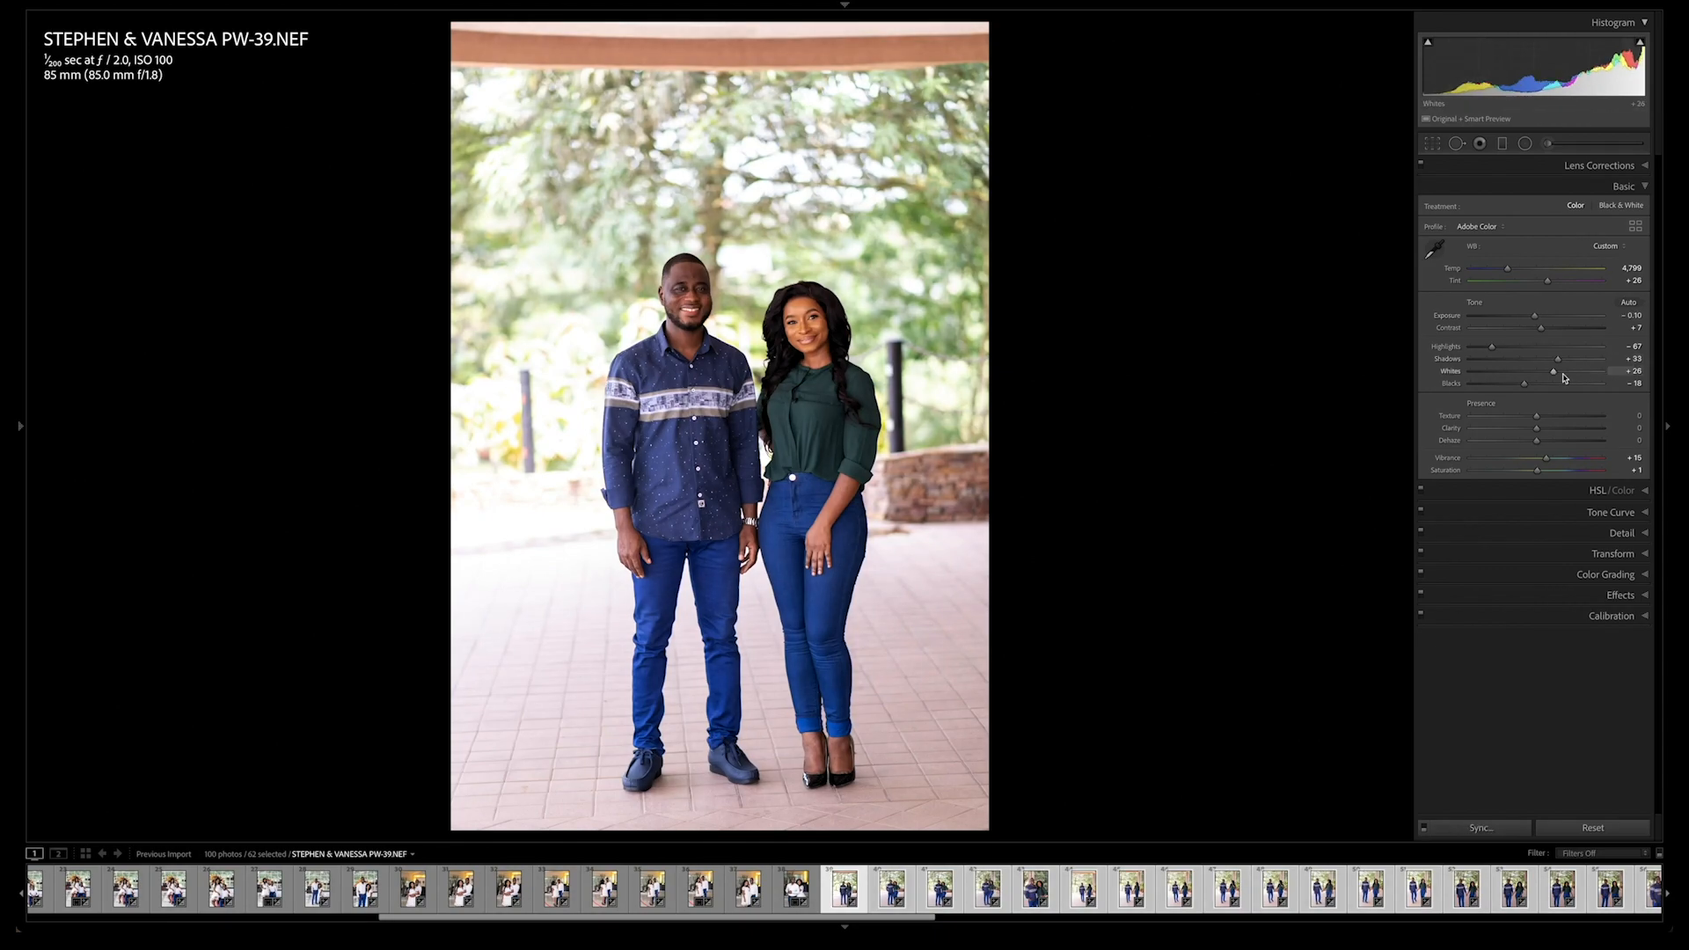
drag(1553, 378, 1539, 381)
drag(1544, 379, 1564, 362)
Step: Cool the thirty-ninth photo's white balance slightly with tint +25 and set its vibrance to +26
drag(1507, 270, 1506, 273)
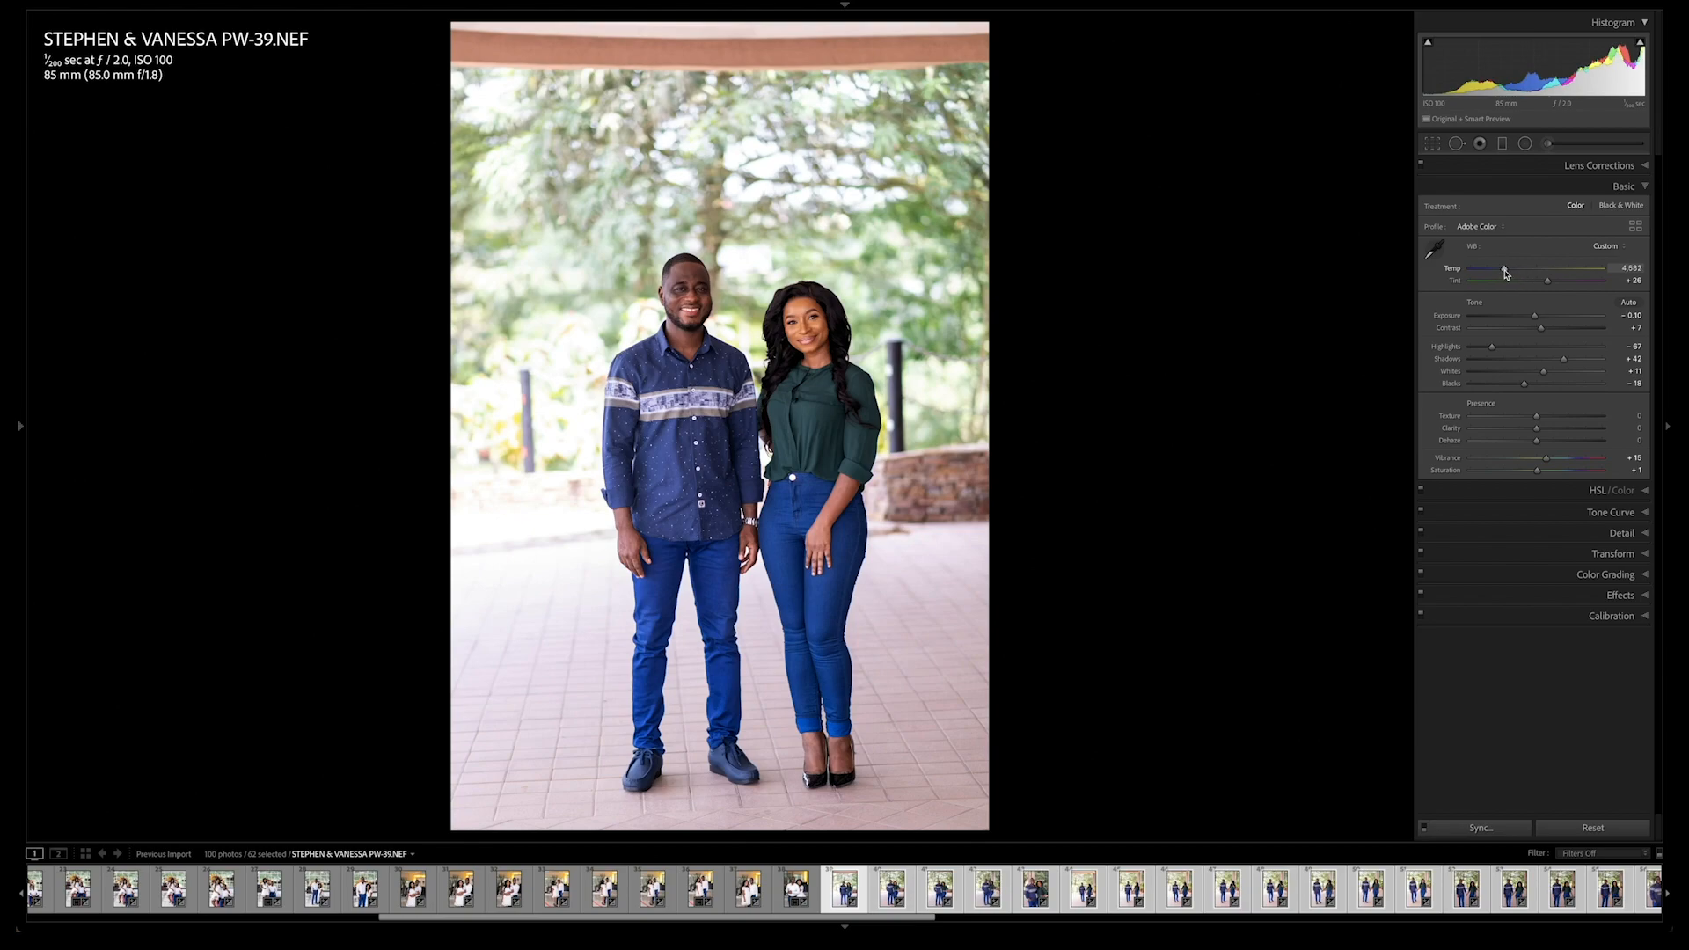
drag(1550, 284, 1548, 283)
drag(1545, 461, 1554, 465)
Step: Brighten the skin tones in the thirty-ninth photo by raising orange luminance and setting red luminance to +4
click(1644, 491)
drag(1543, 277, 1548, 275)
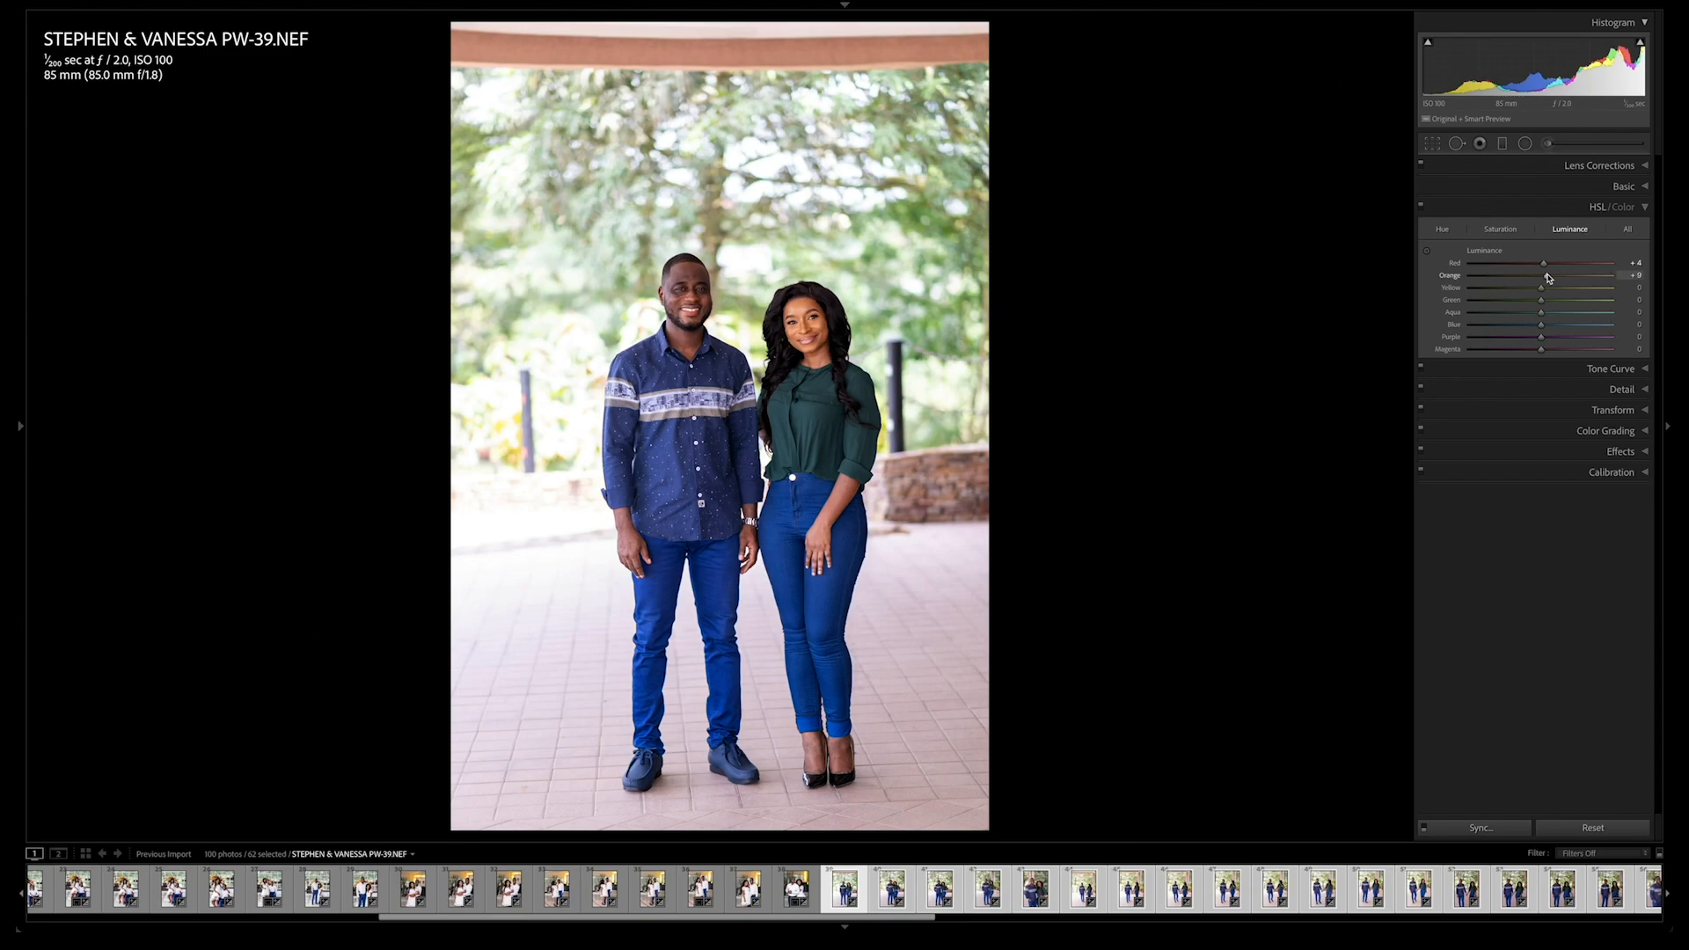
Step: Set the thirty-ninth photo's temperature to 4,517 and synchronize its settings with the other selected photos
click(1623, 186)
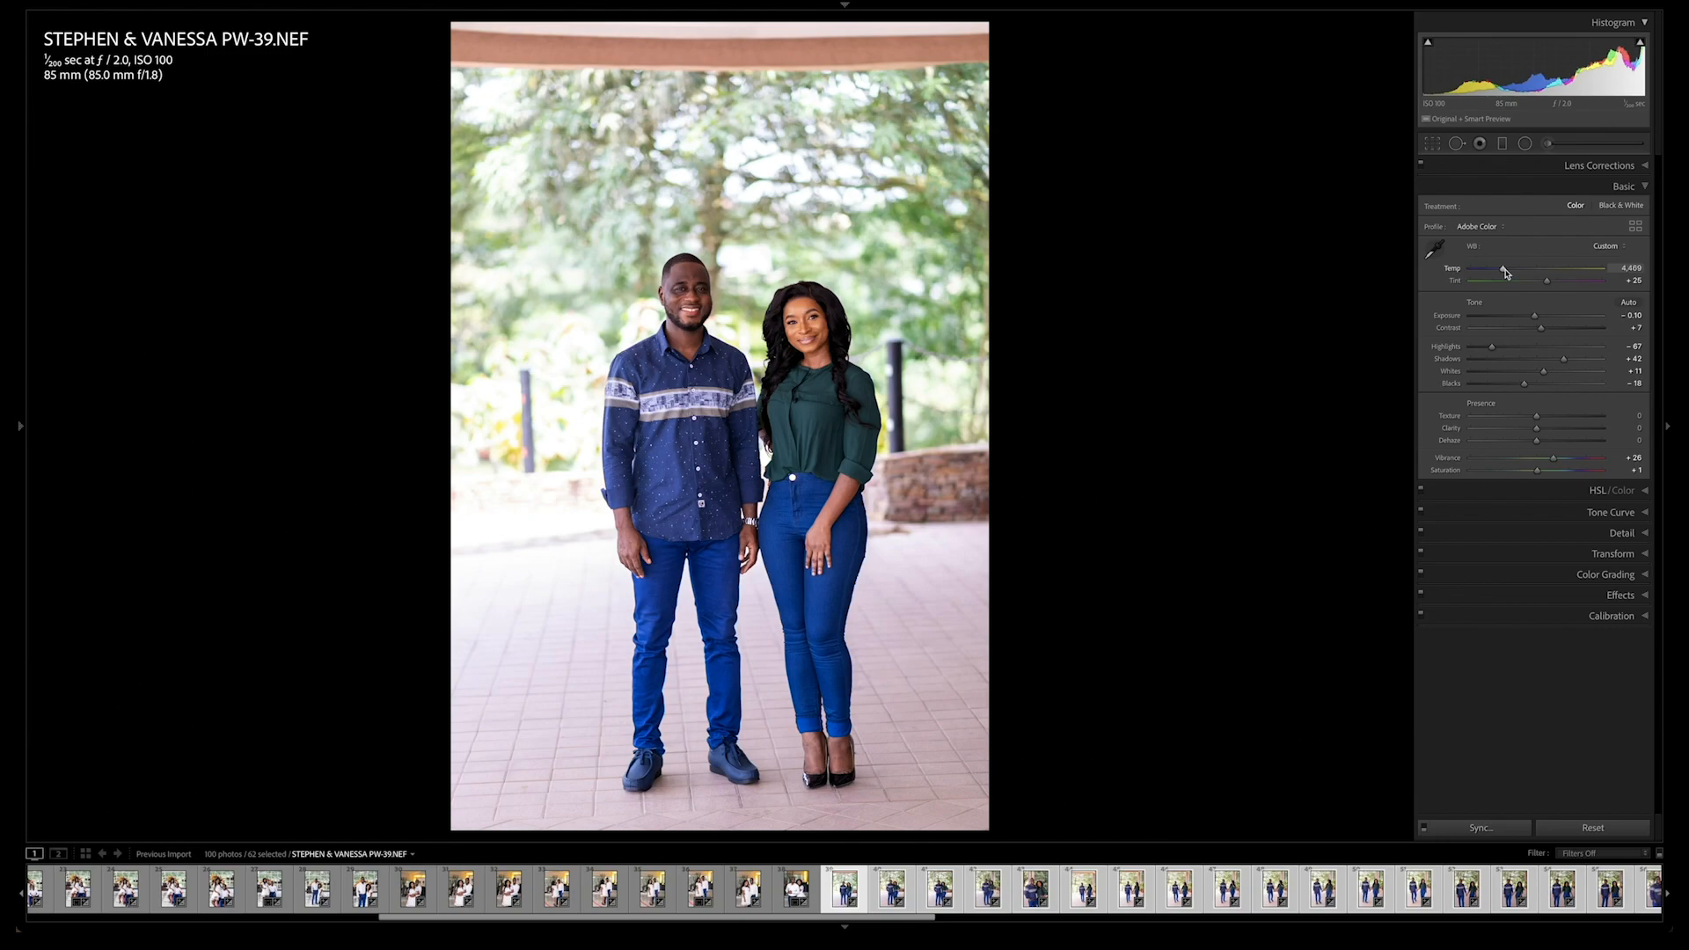
drag(1506, 274, 1506, 273)
key(ctrl+shift+s)
key(Return)
Step: Crop the thirty-ninth photo tighter to remove the beam above the couple and drop it from the selection
key(r)
drag(711, 34, 713, 67)
drag(773, 148, 761, 148)
key(Return)
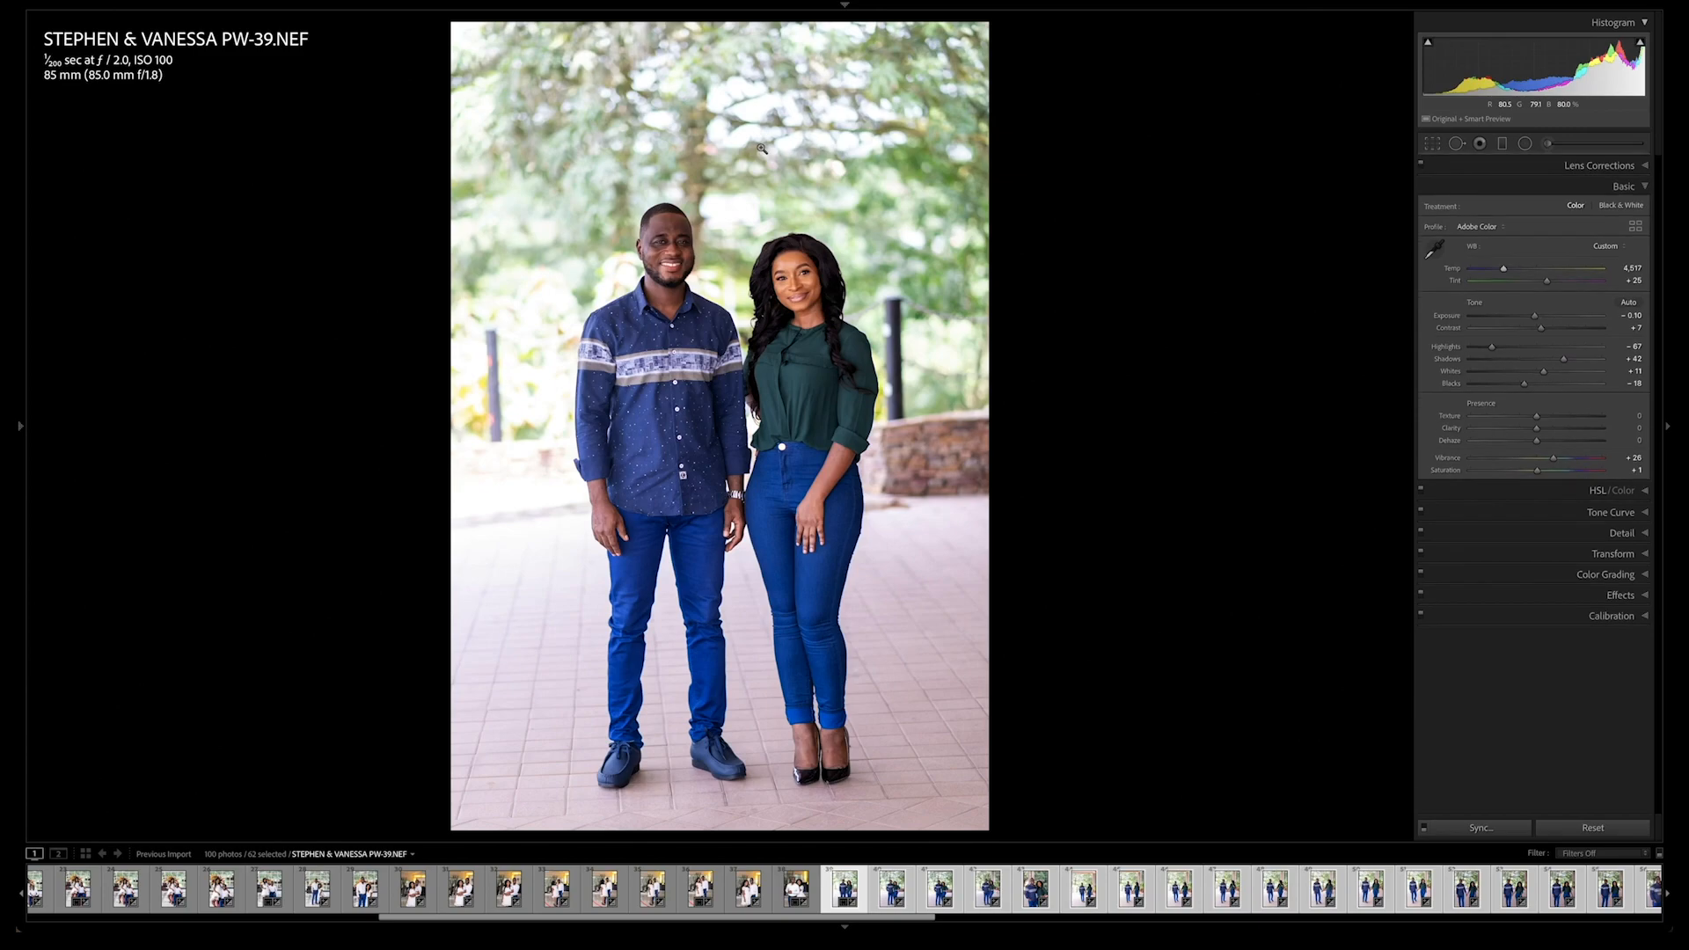
key(Right)
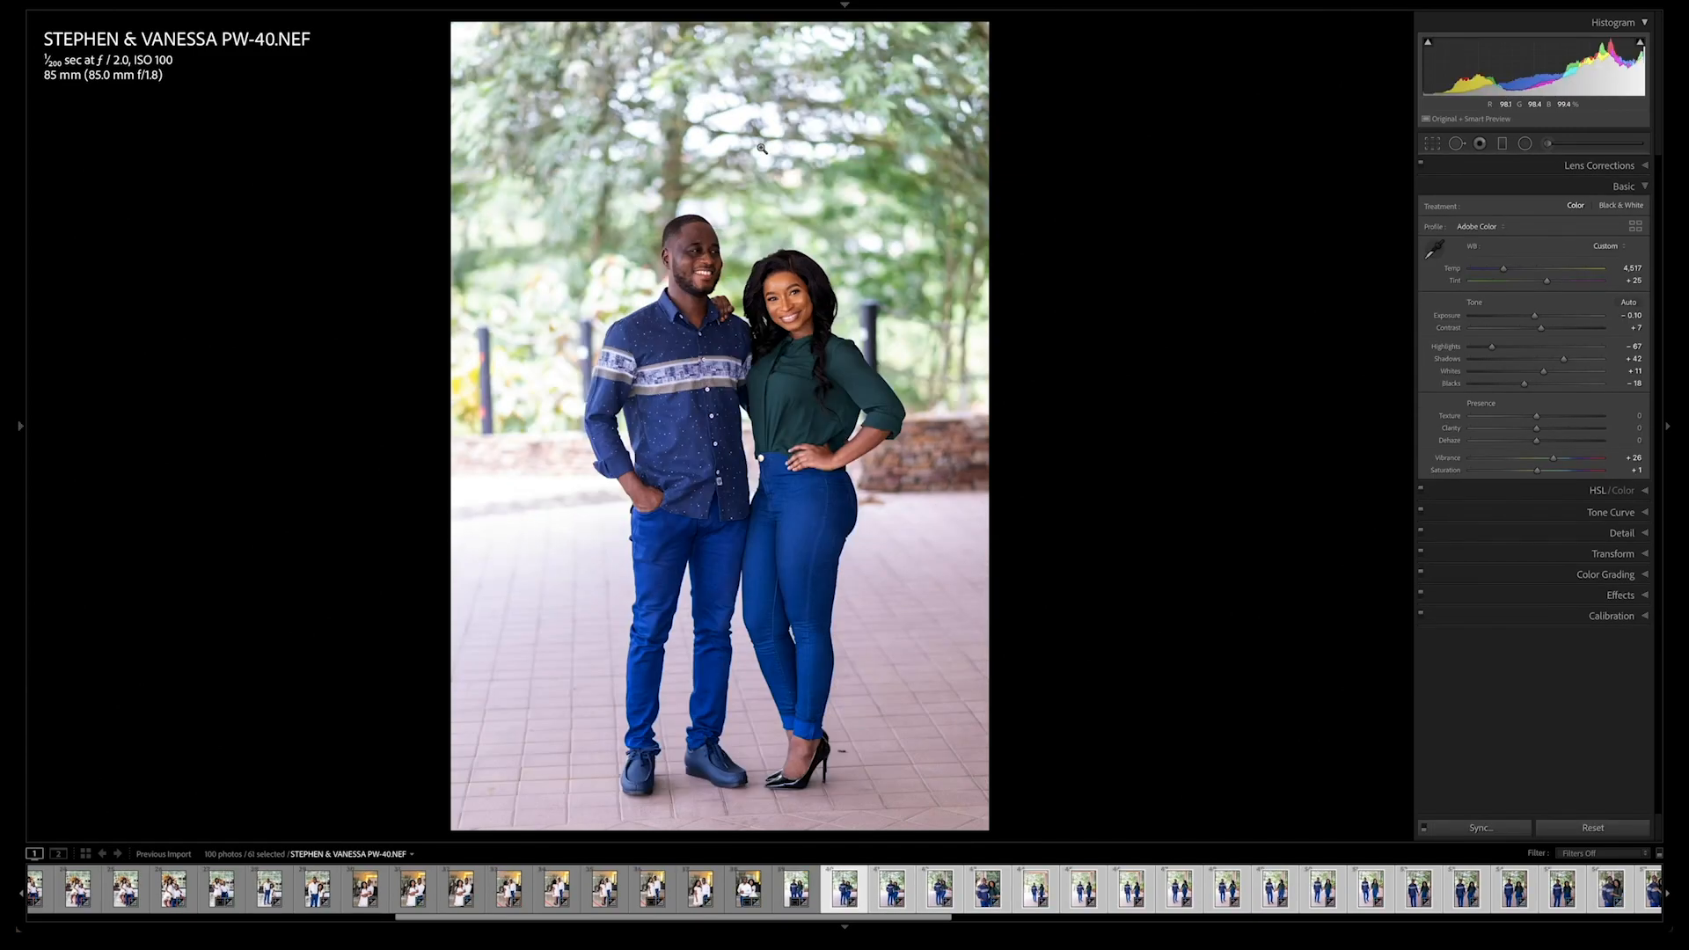
Step: Set the fortieth photo's exposure to 0.00 and drop the fortieth and forty-first photos from the selection
key(equal)
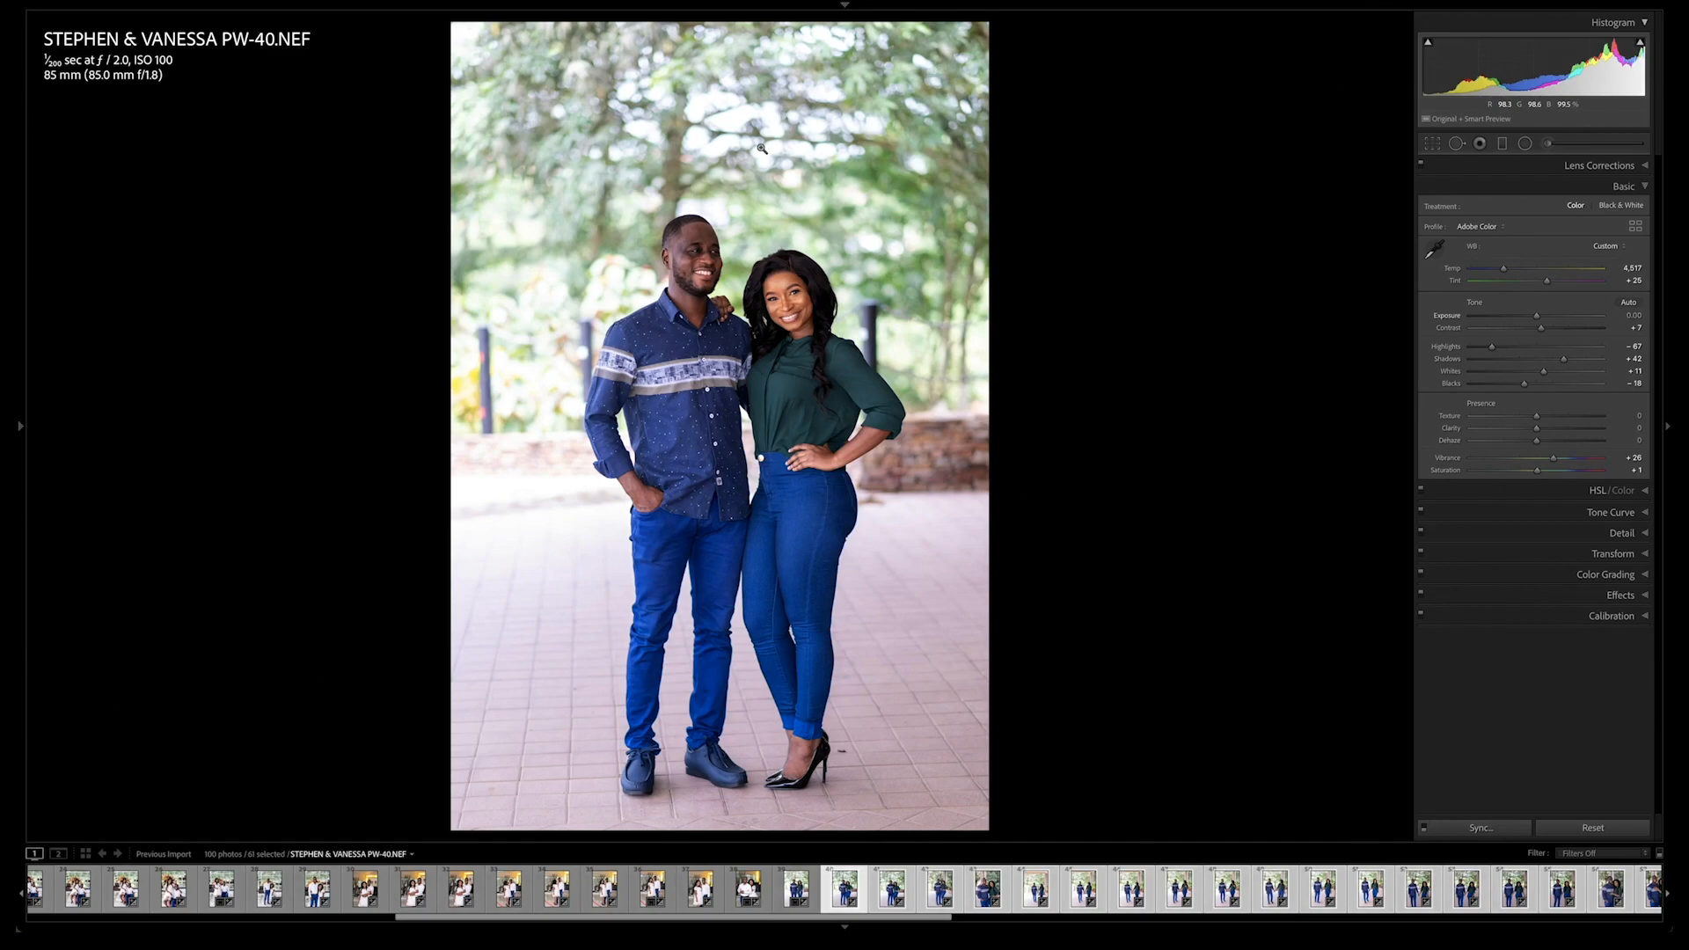
key(Right)
key(Right)
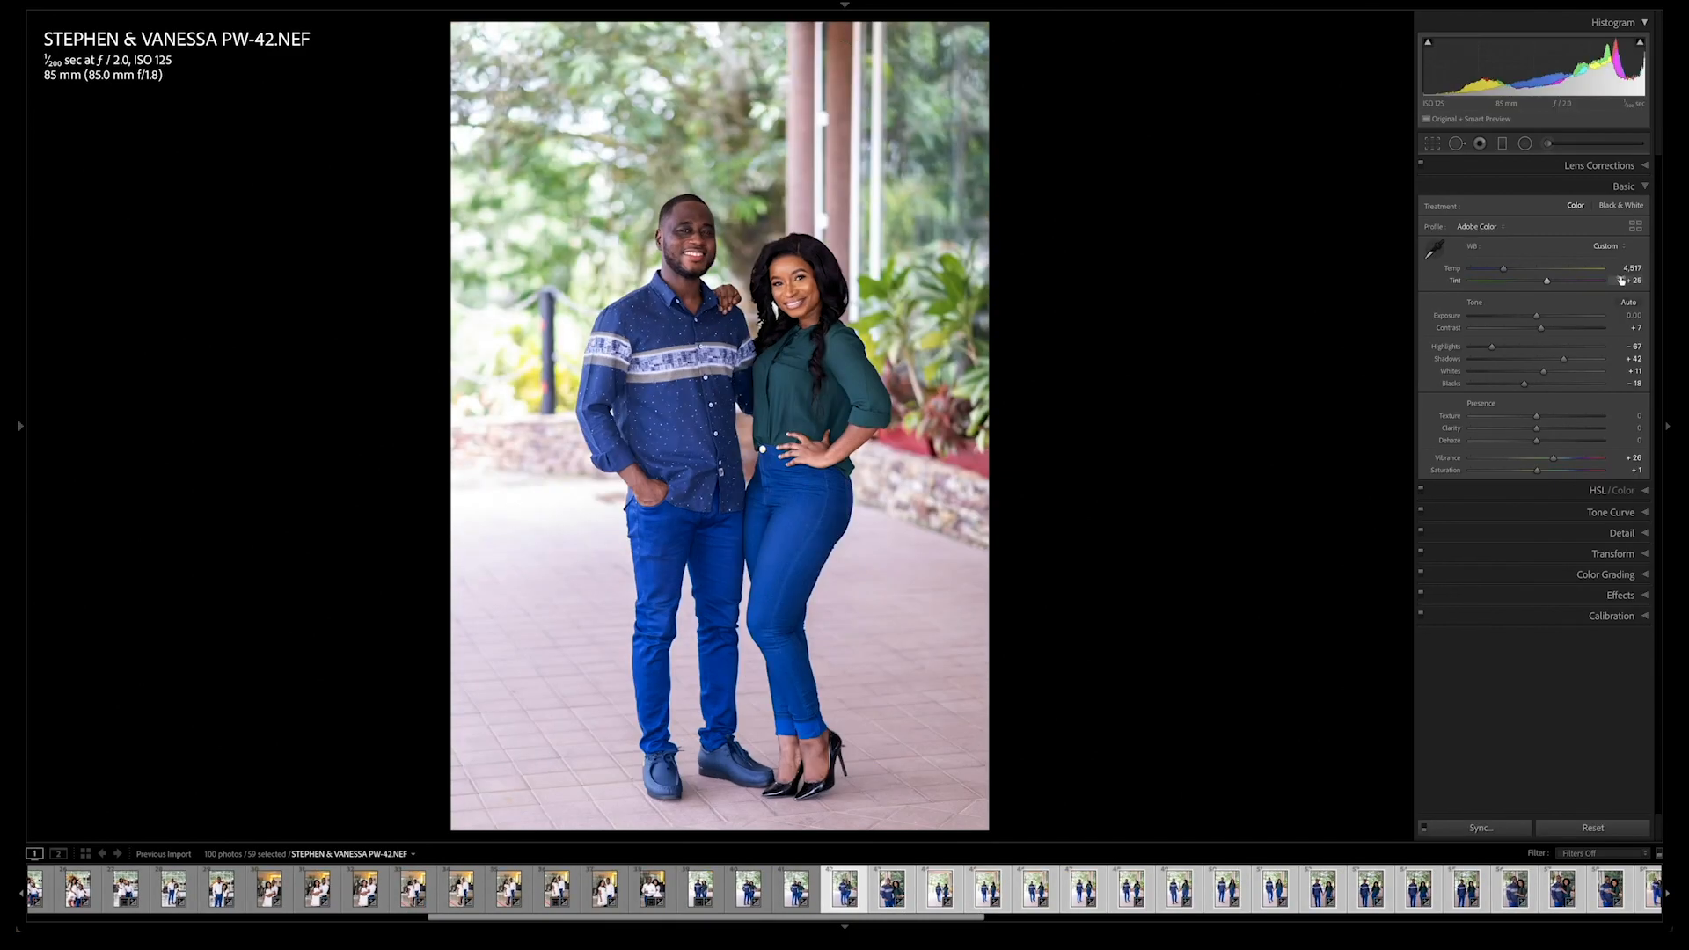
Step: Set the forty-second photo's temperature to 4,601, synchronize it with the selected photos and drop it from the selection
drag(1503, 268, 1504, 269)
key(super+shift+s)
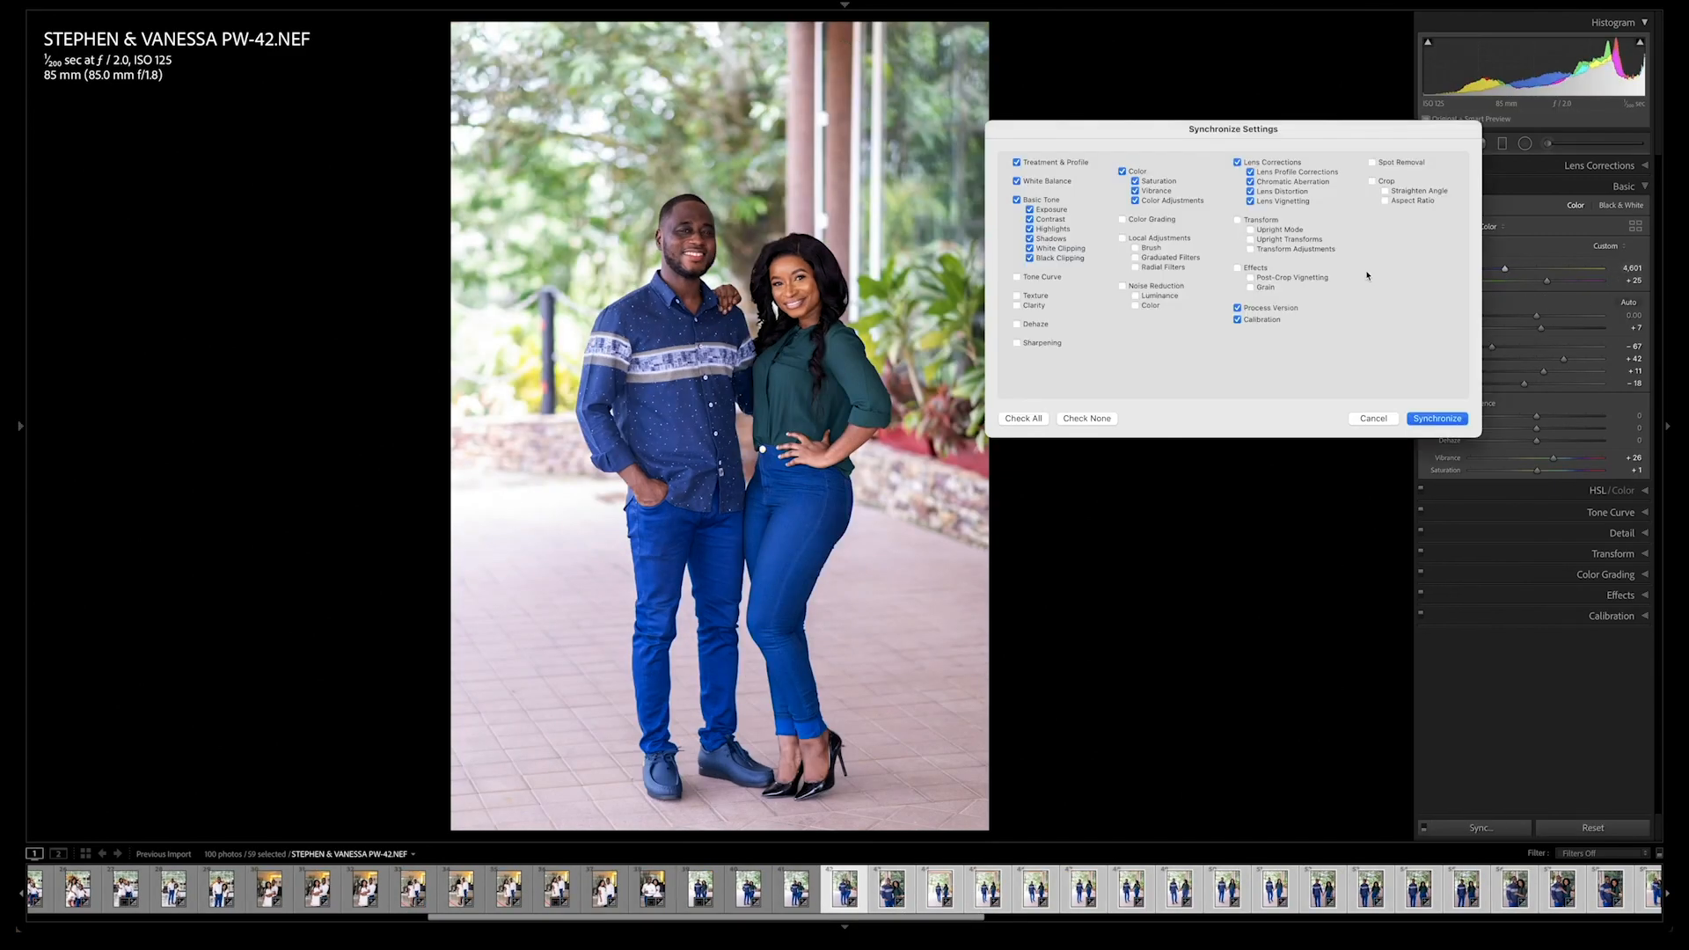
key(Return)
key(slash)
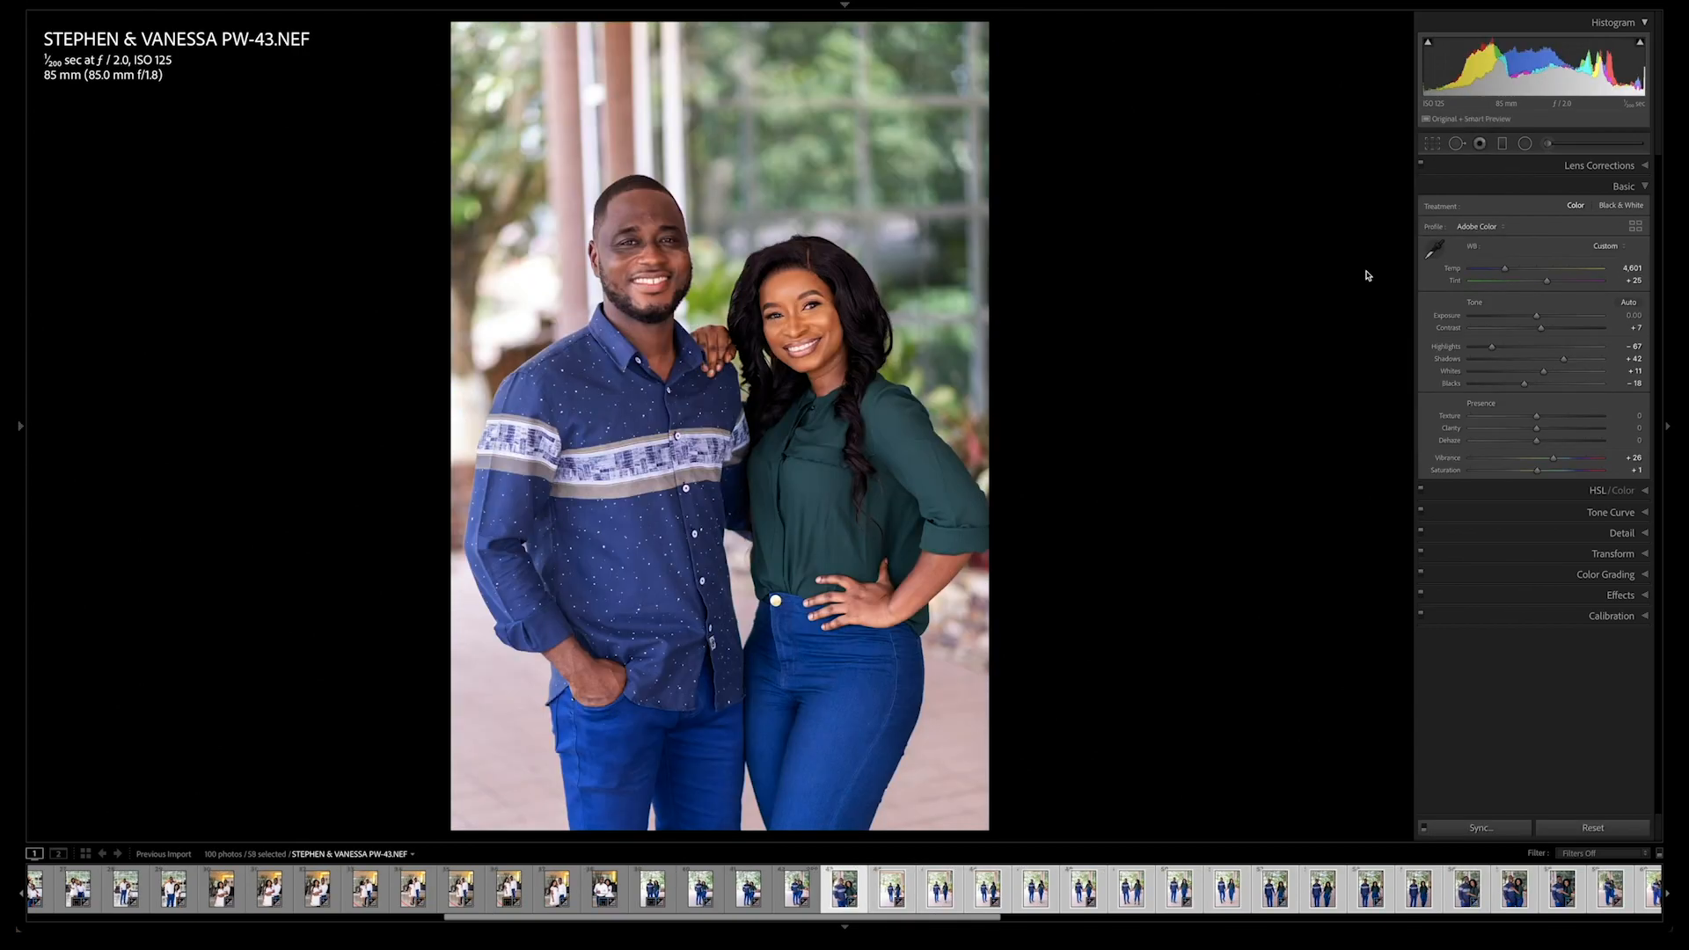
Step: Adjust the forty-third photo to exposure +0.10, temperature 4,499, tint +22 and highlights −70
key(equal)
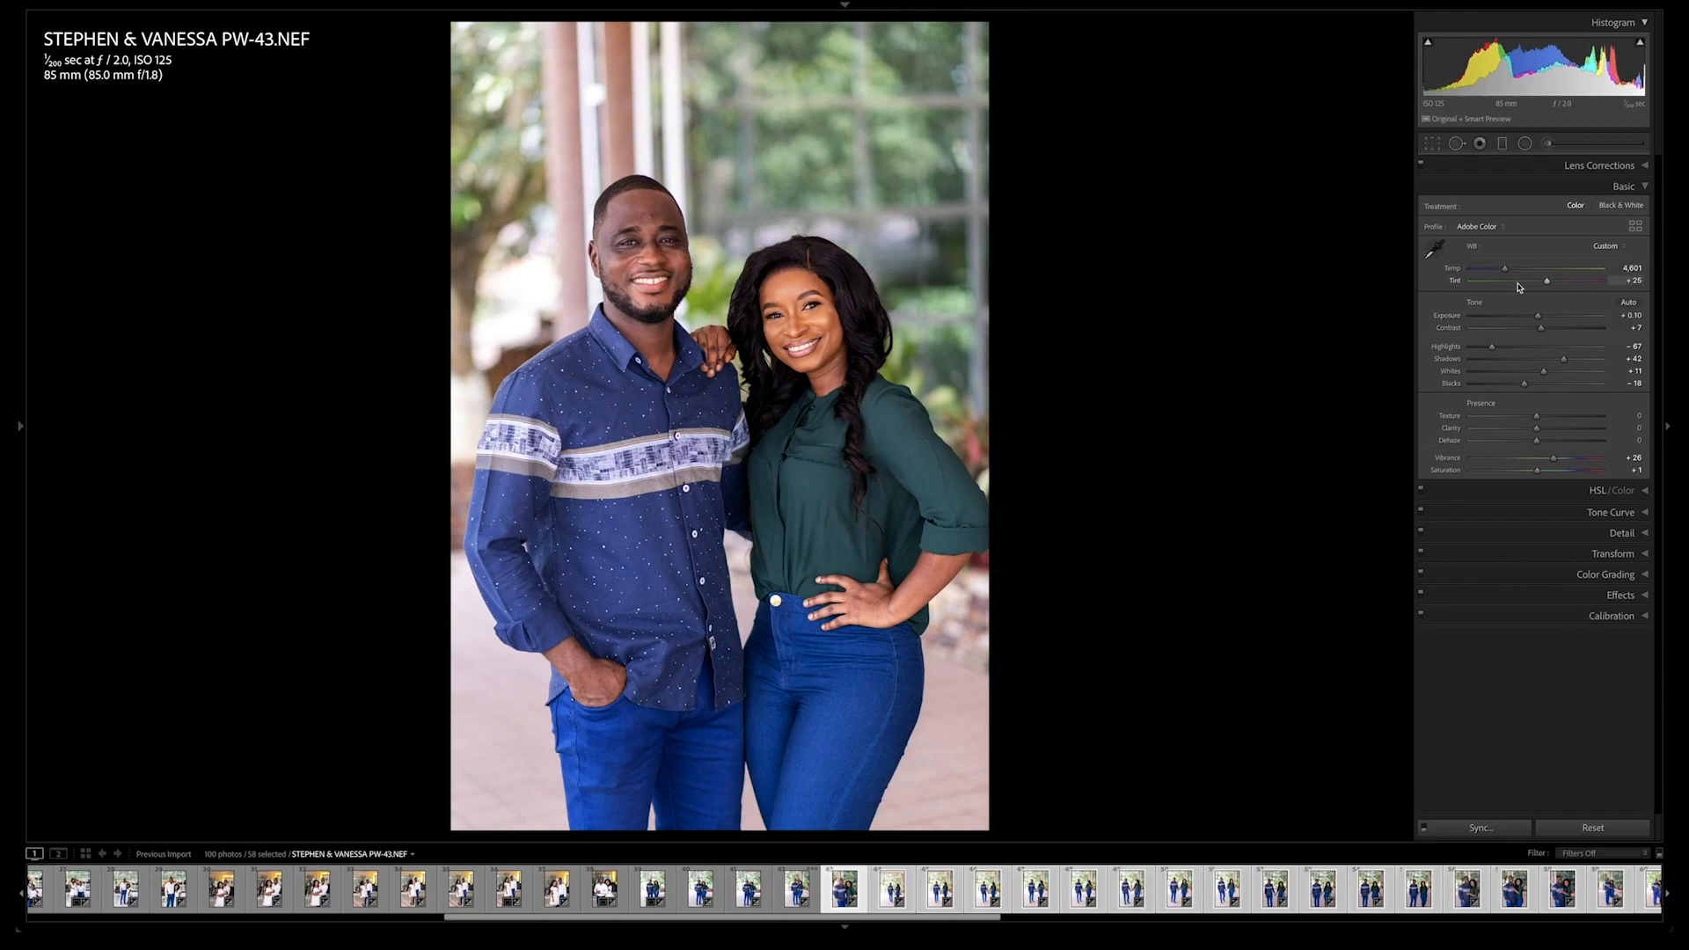
mouse_move(1509, 272)
mouse_down()
mouse_move(1545, 282)
mouse_move(1504, 274)
mouse_up()
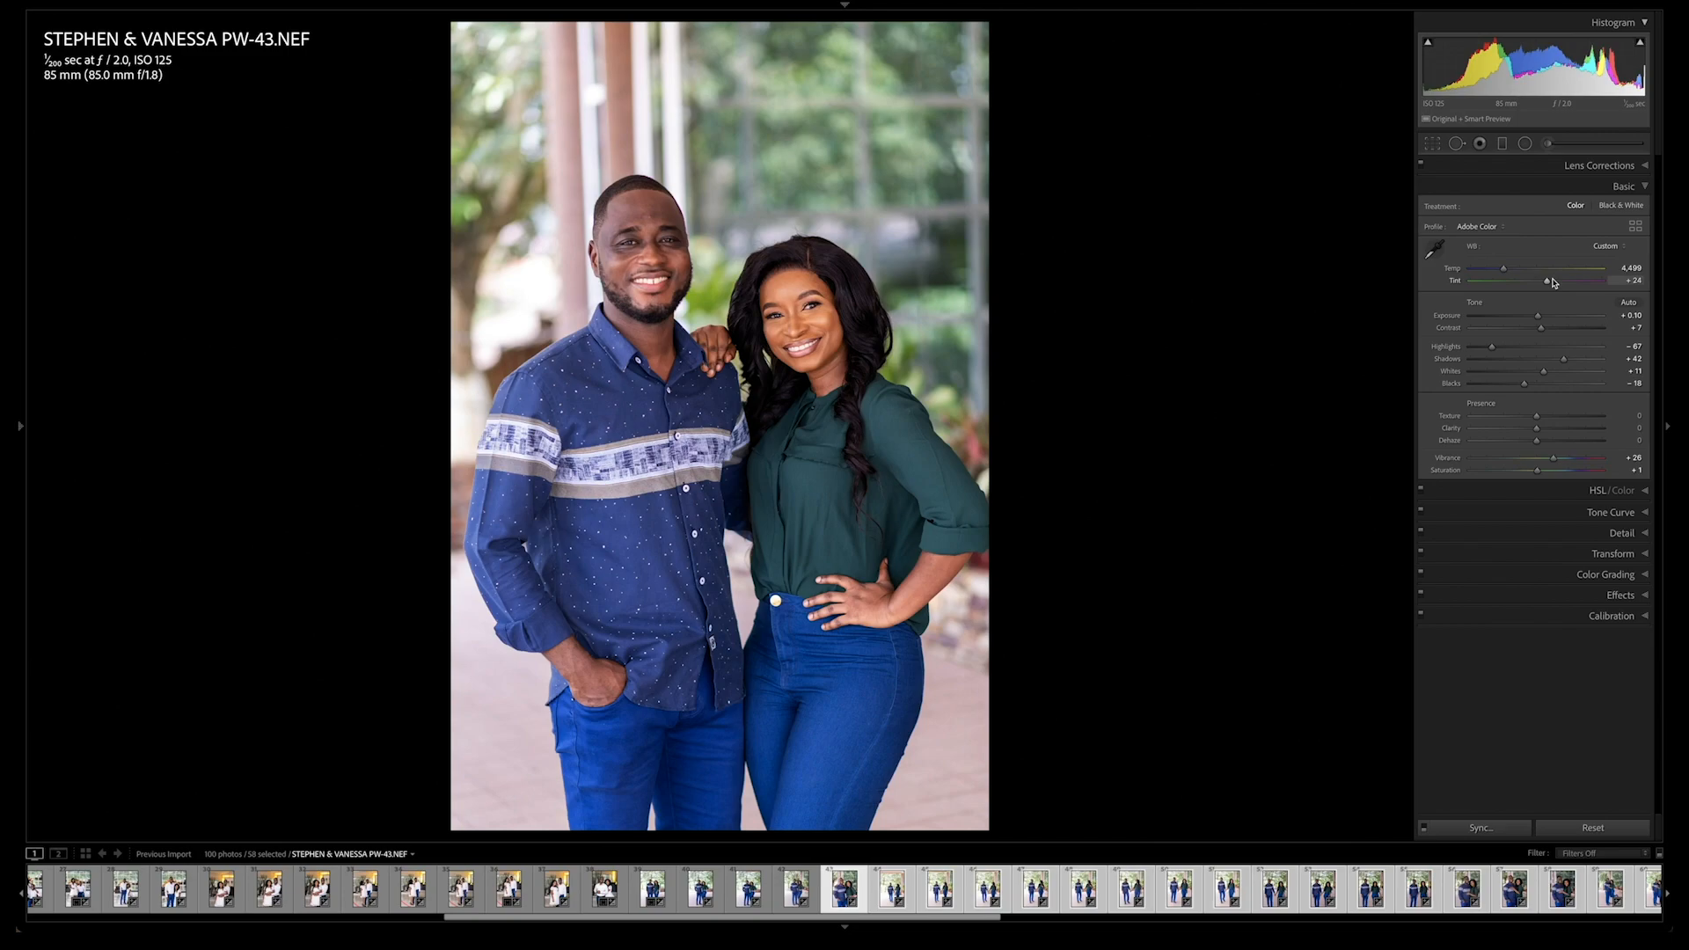
drag(1552, 282, 1548, 287)
drag(1492, 355, 1491, 355)
key(ctrl)
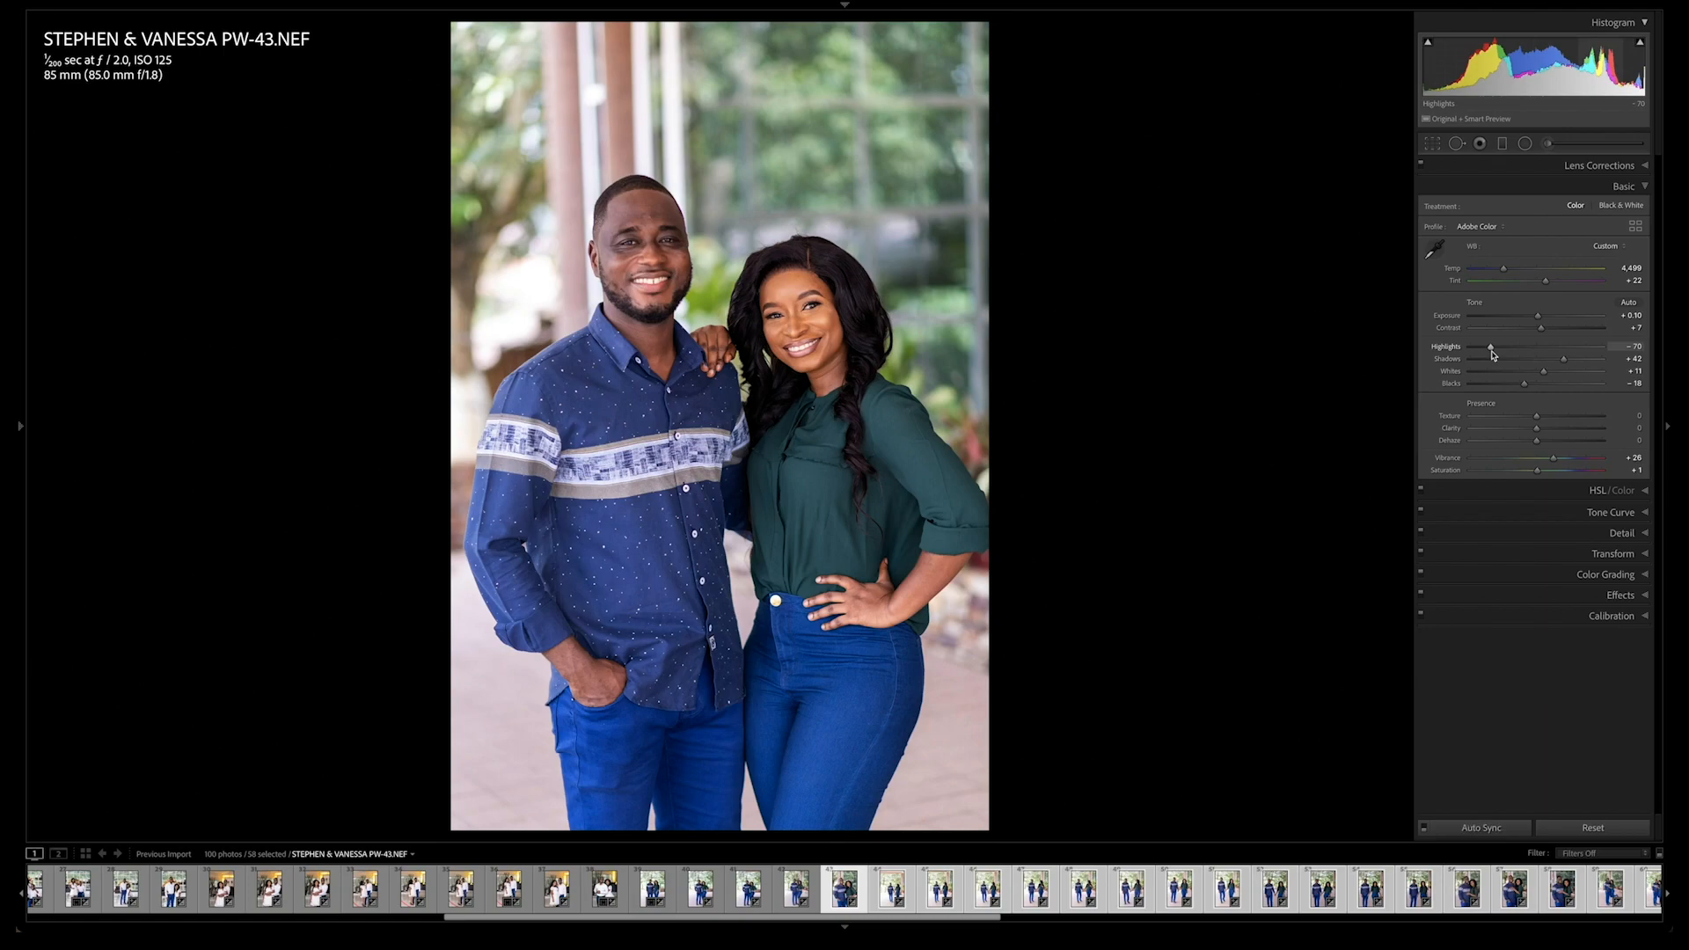
Step: Synchronize the forty-third photo's settings with the remaining selected photos and drop it from the selection
key(ctrl+shift+s)
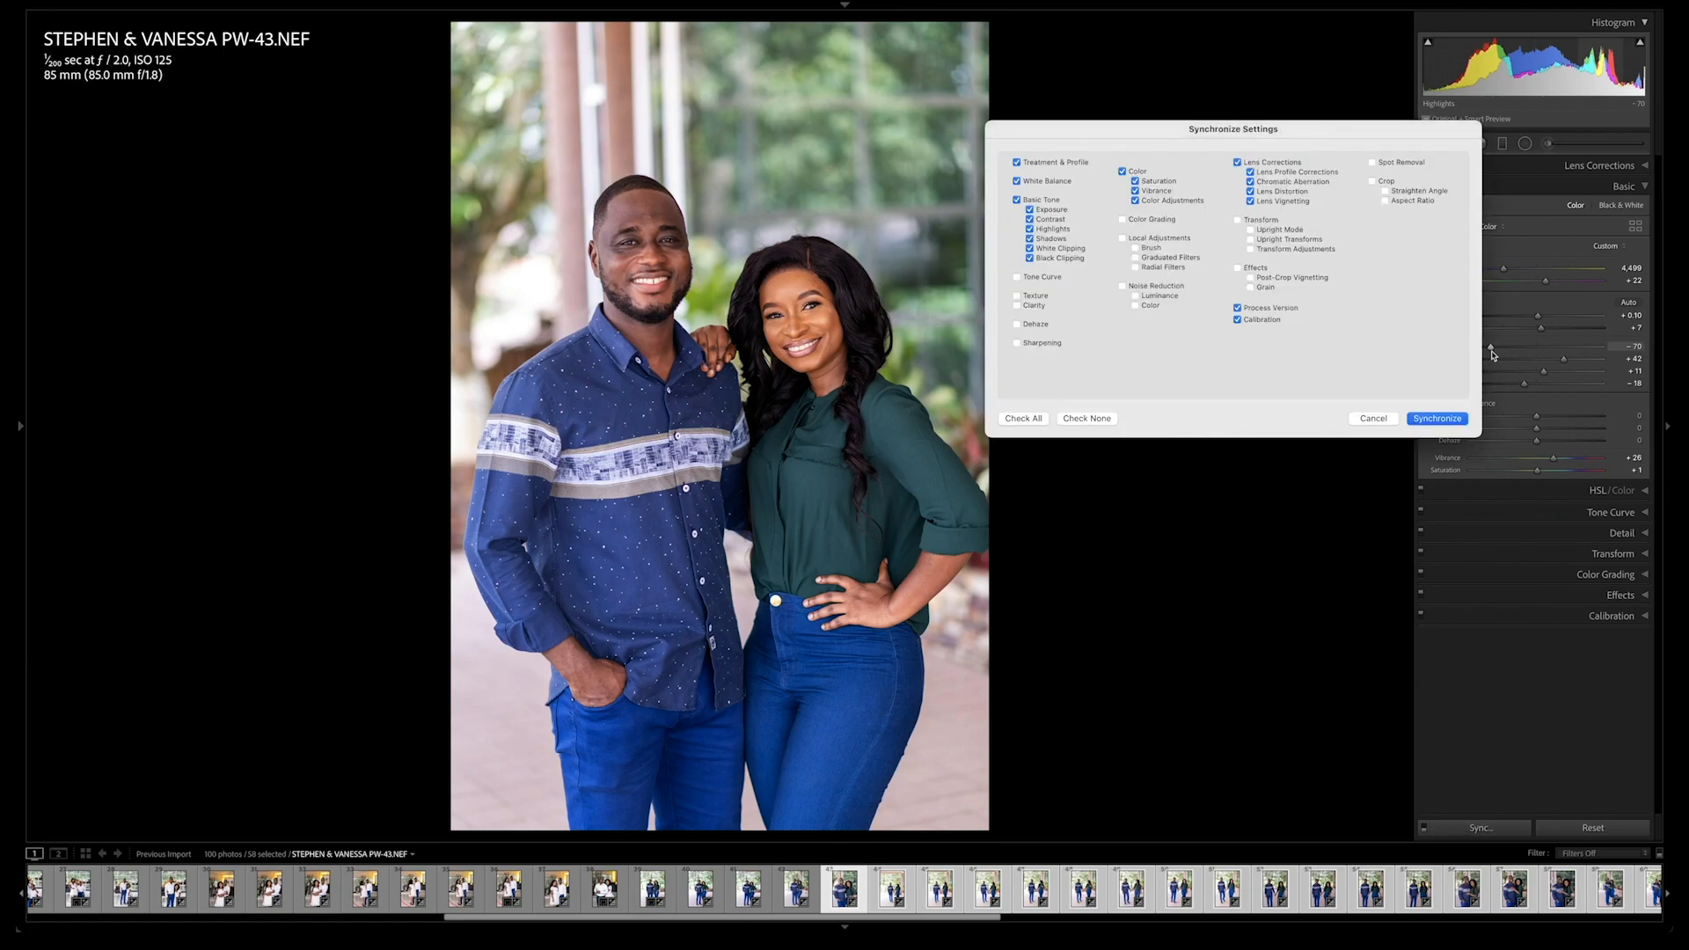
key(Return)
key(slash)
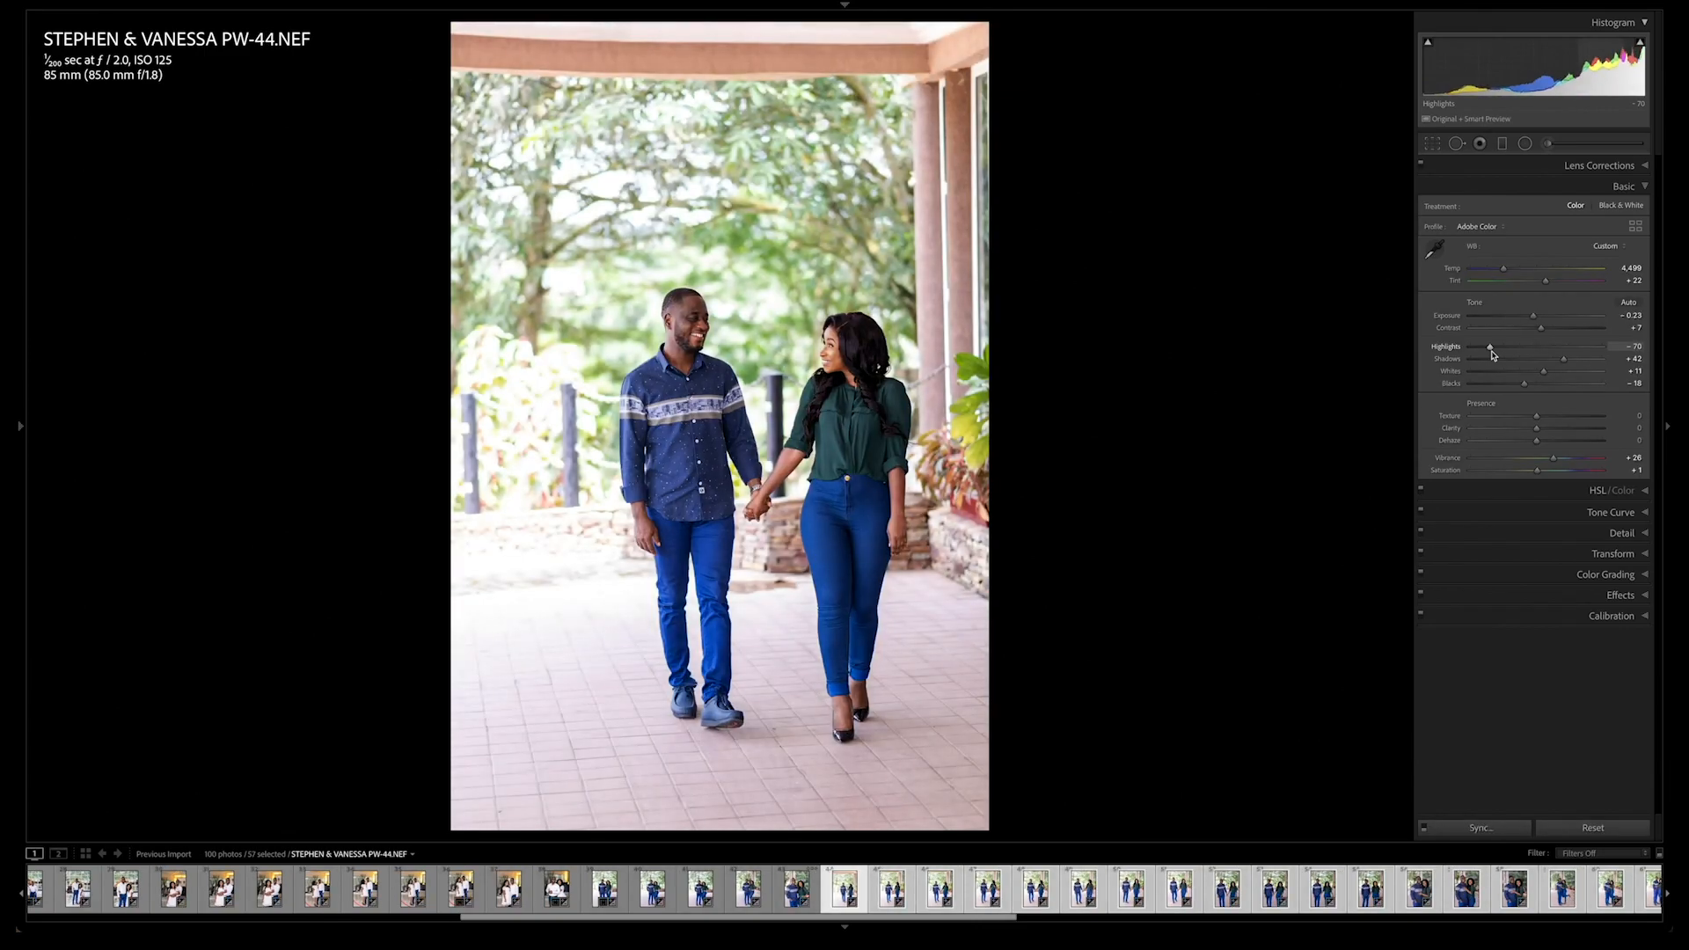
Step: Lower the forty-fourth photo's exposure to −0.33 and crop it tighter around the couple, removing the beam above them
key(r)
drag(459, 49, 532, 149)
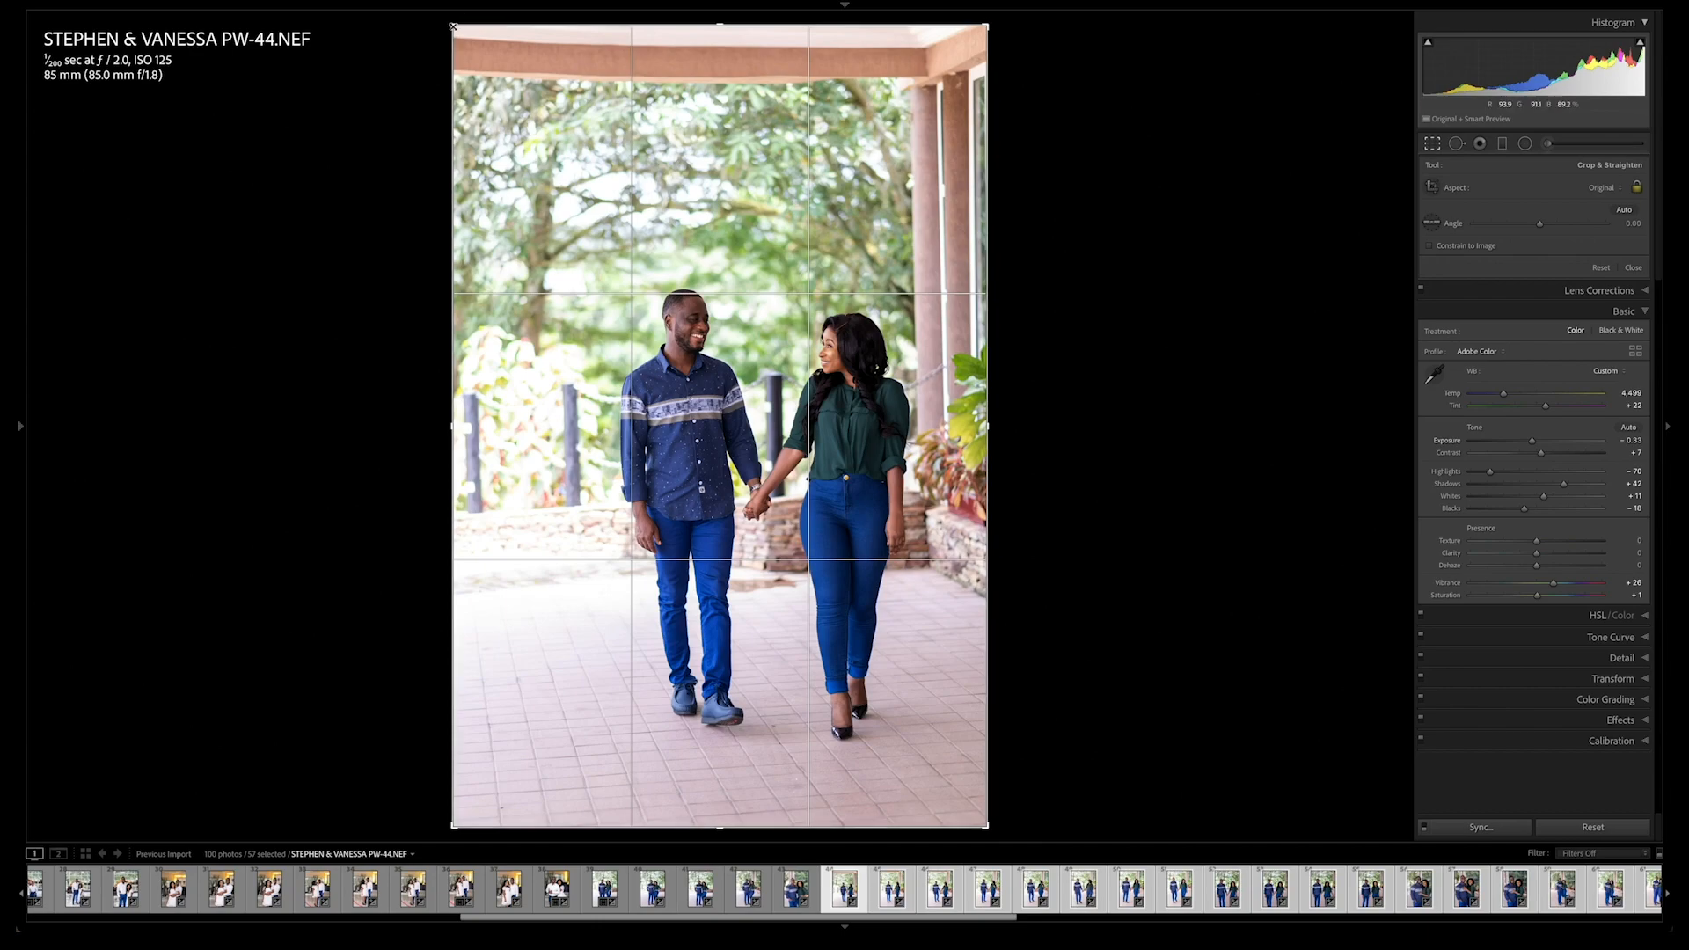
drag(915, 78, 922, 81)
drag(809, 149, 814, 185)
drag(721, 79, 722, 102)
drag(801, 172, 800, 183)
key(Return)
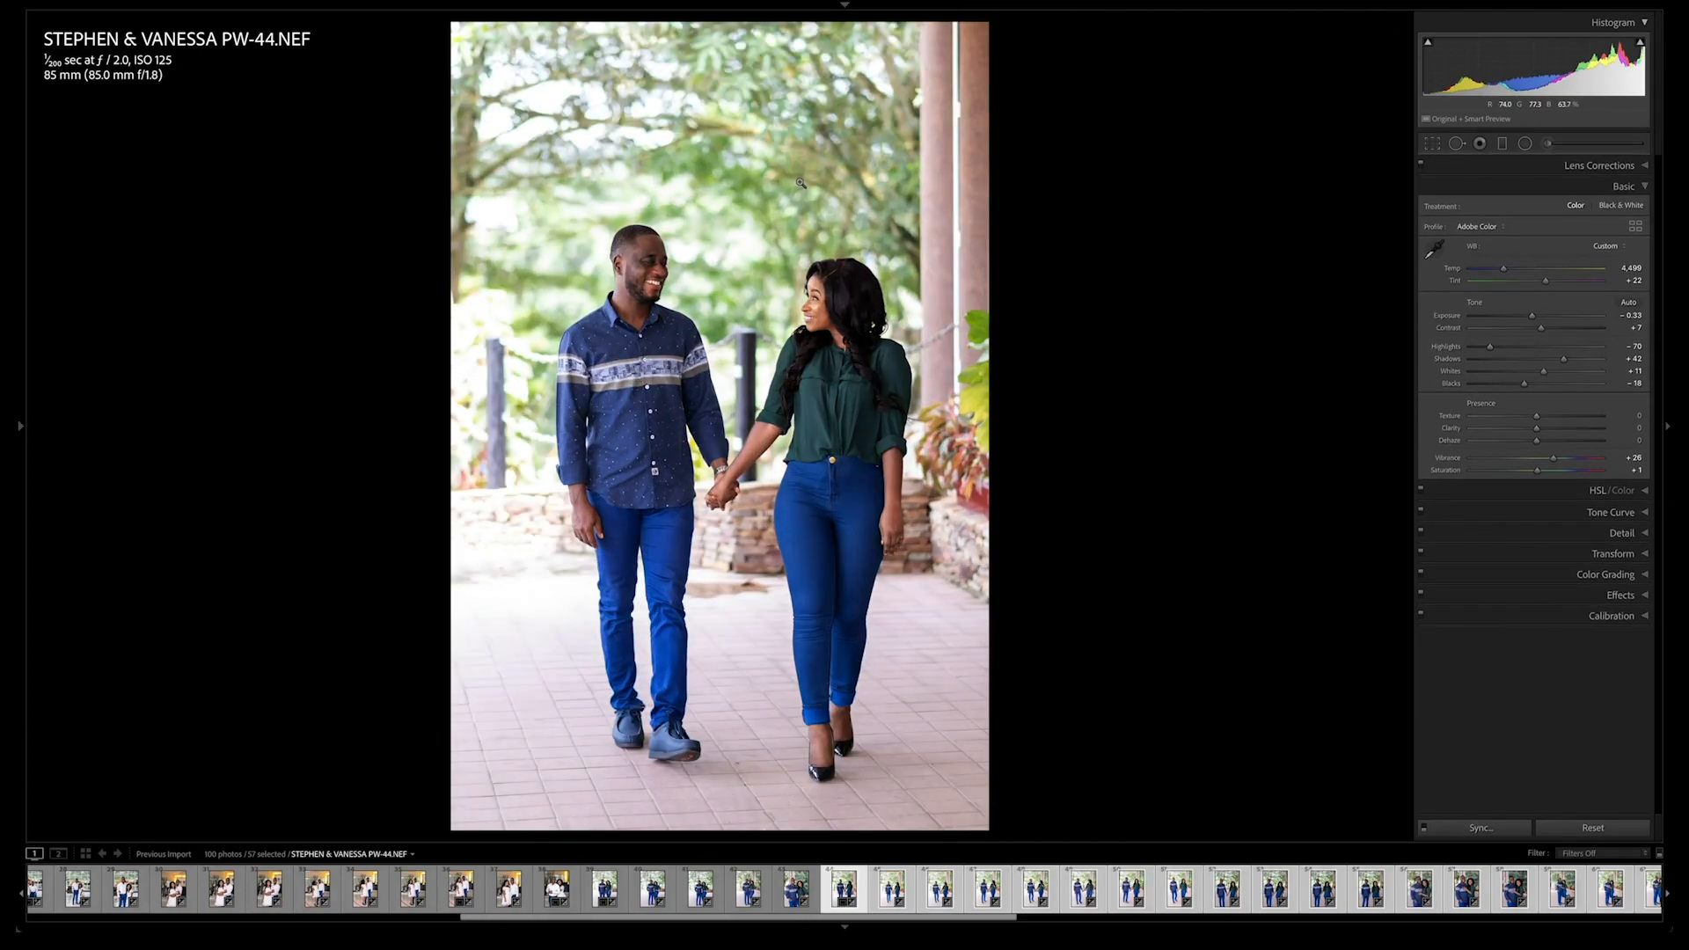
Step: Synchronize the forty-fourth photo's settings with the remaining selected photos and drop it from the selection
key(super+shift+s)
key(Return)
key(slash)
Step: Set the forty-fifth photo's exposure to −0.23 and synchronize its settings with the other selected photos
key(equal)
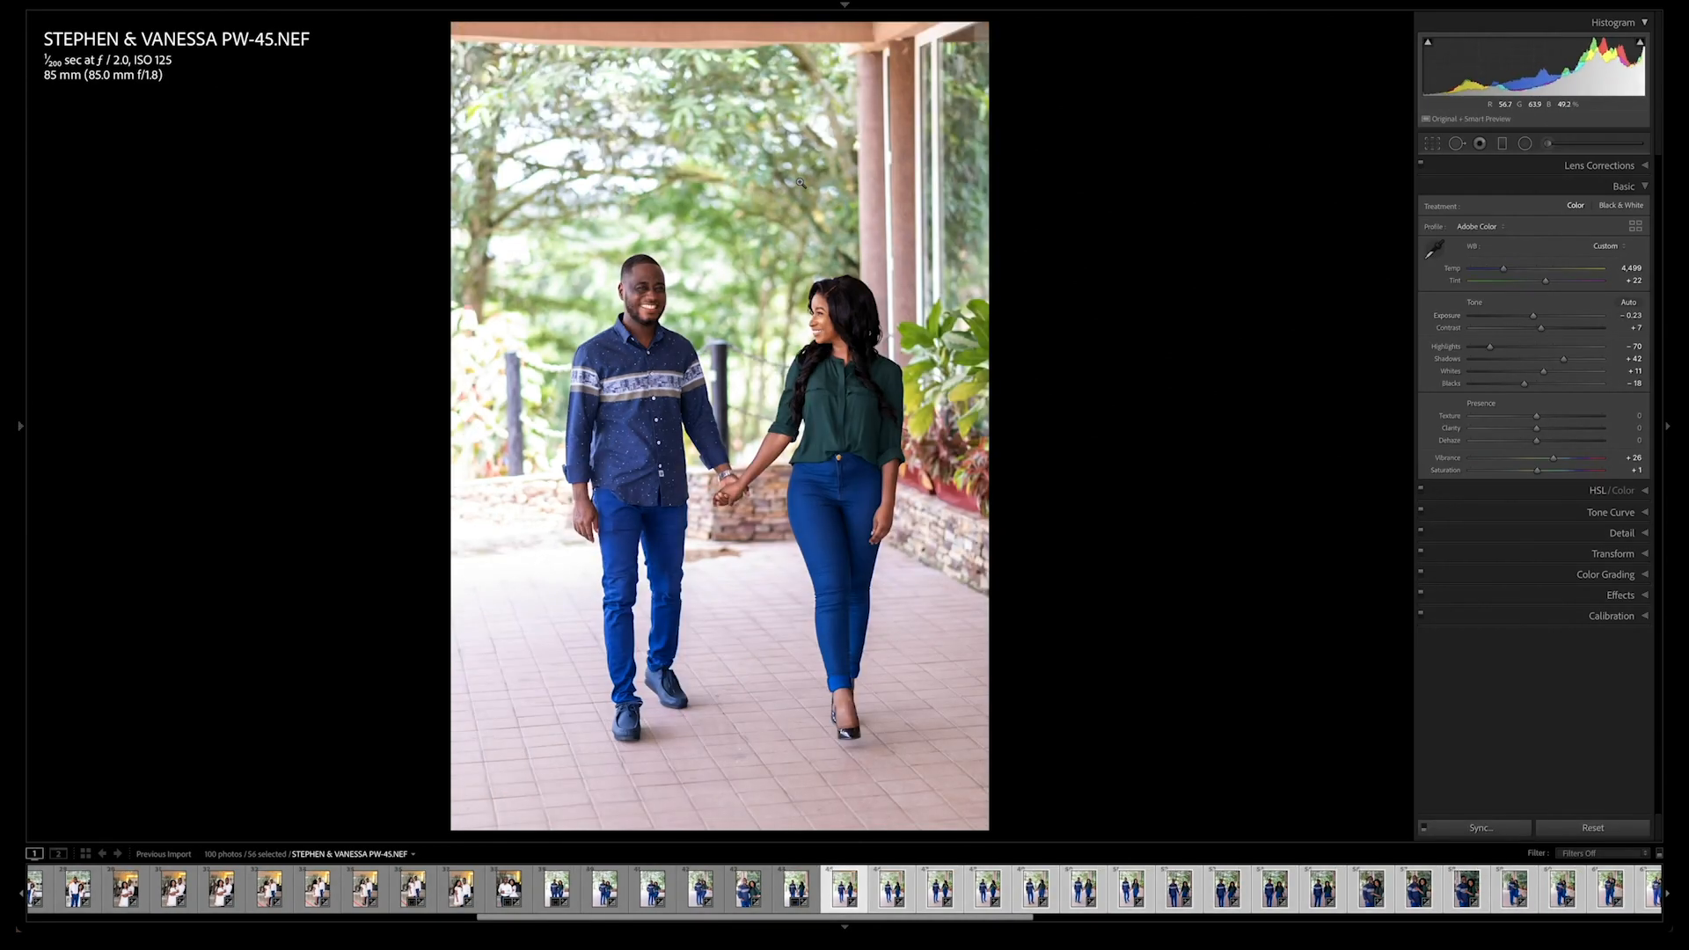
key(super+shift+s)
key(Return)
Step: Crop the forty-fifth photo tighter to trim the beam above the couple and drop it from the selection
key(slash)
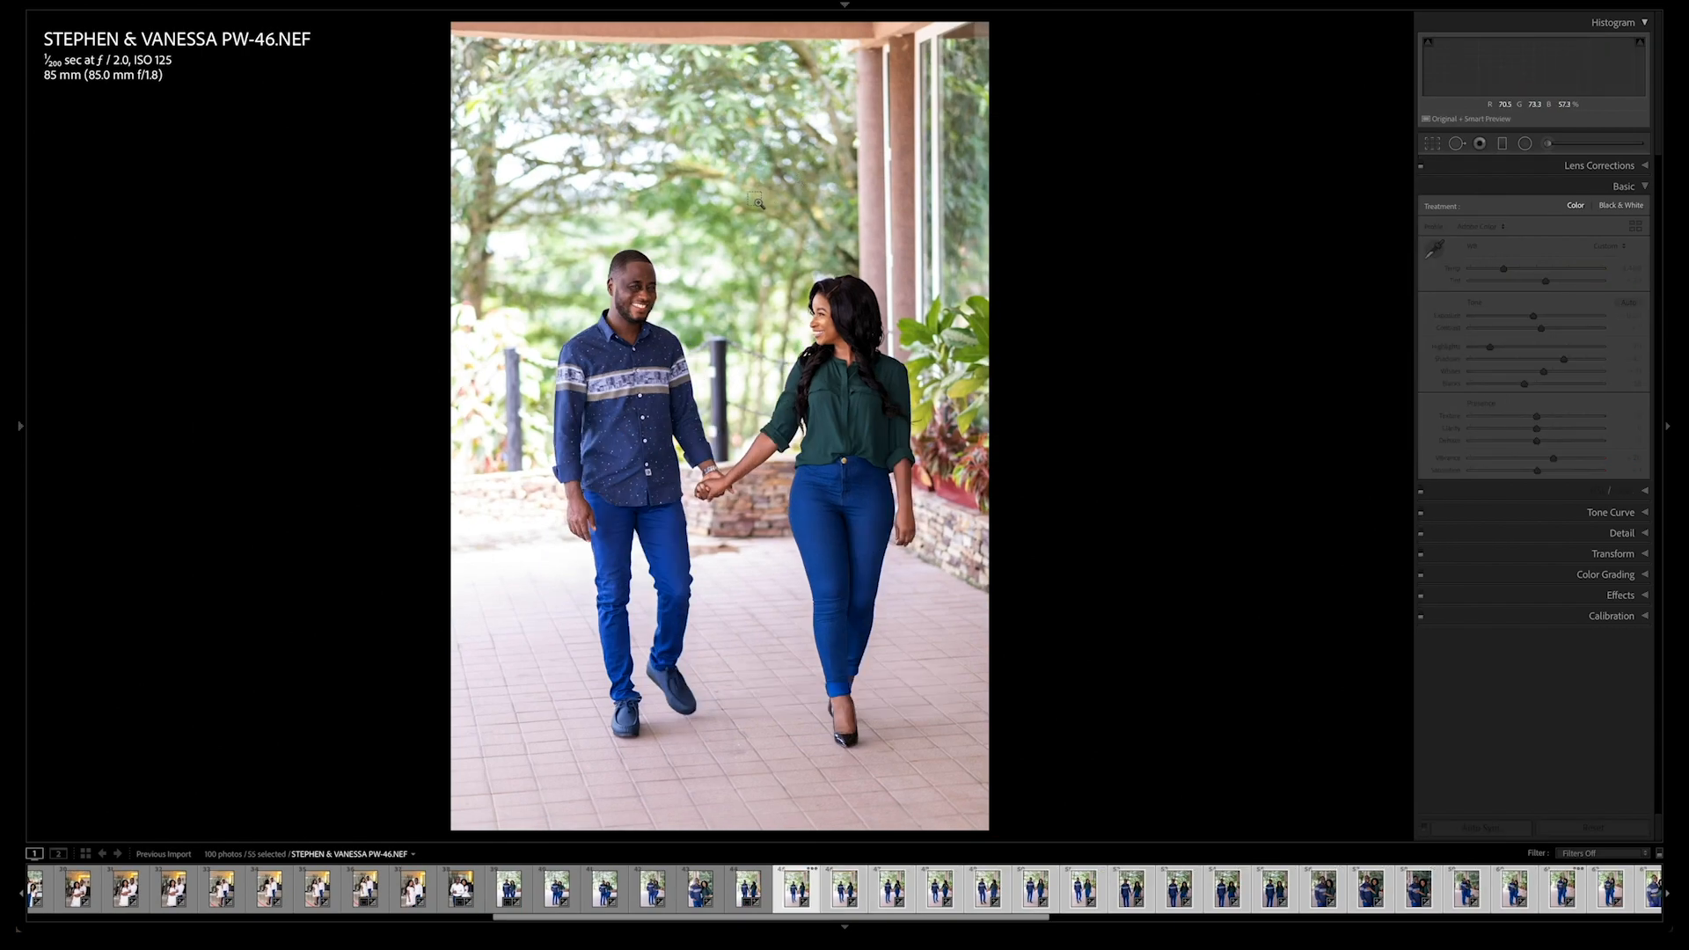
key(ctrl+z)
key(r)
drag(738, 55, 741, 58)
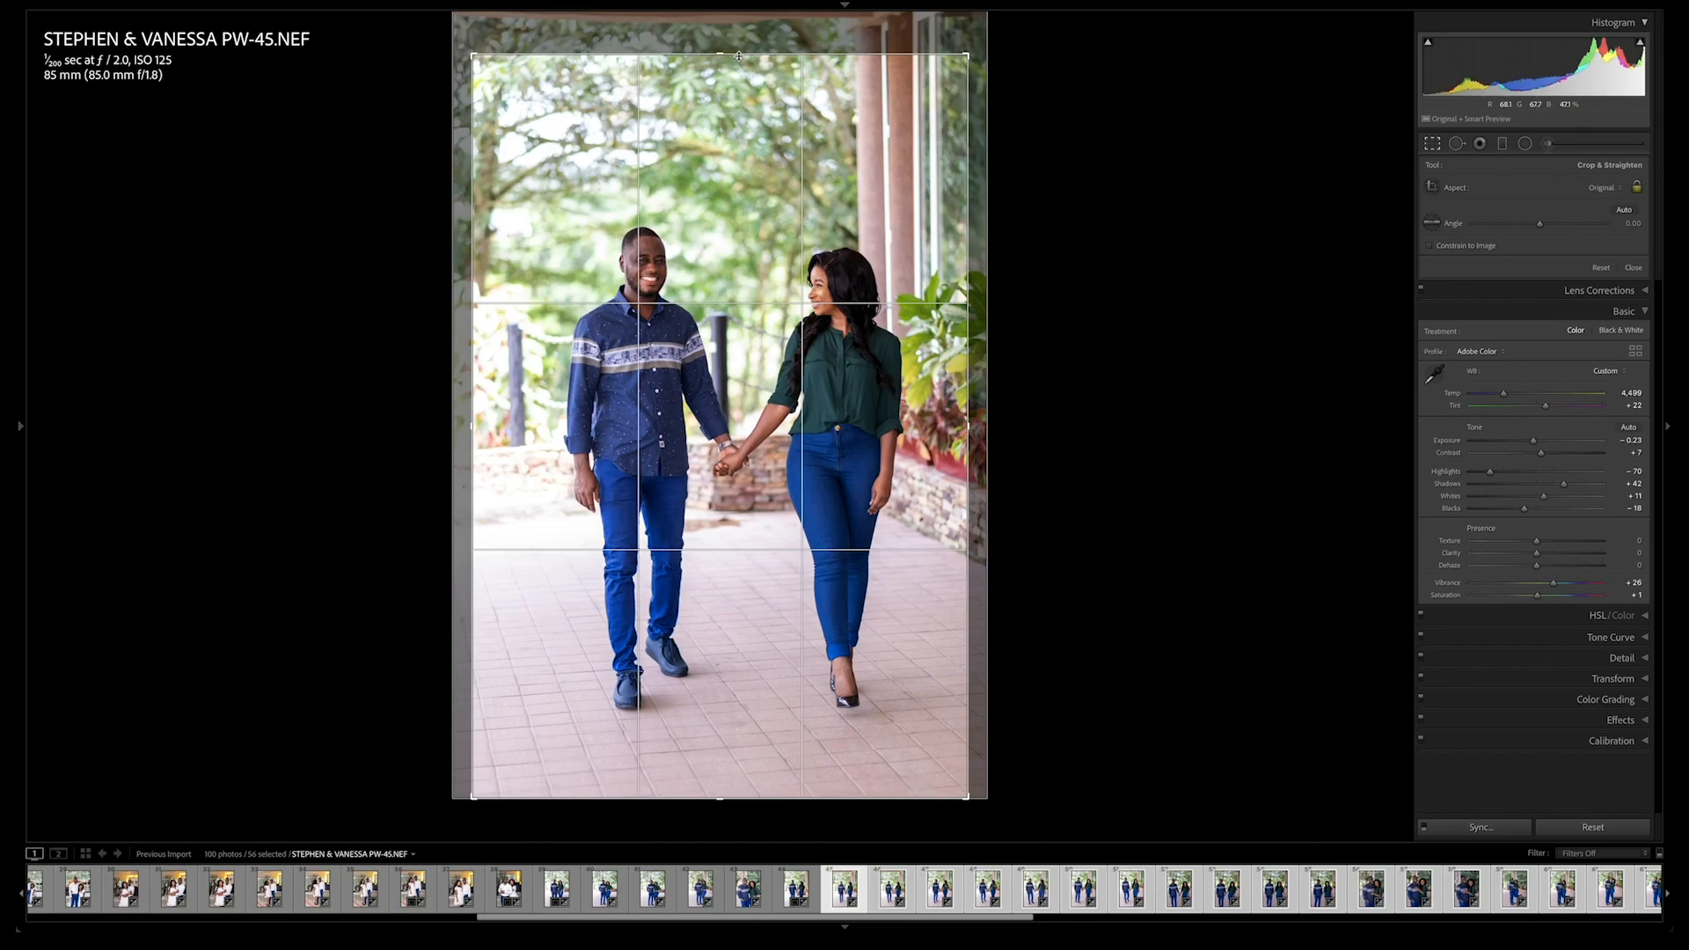
key(Return)
key(slash)
Step: Crop the forty-sixth photo tighter around the couple, cutting off the beam along its upper edge
key(r)
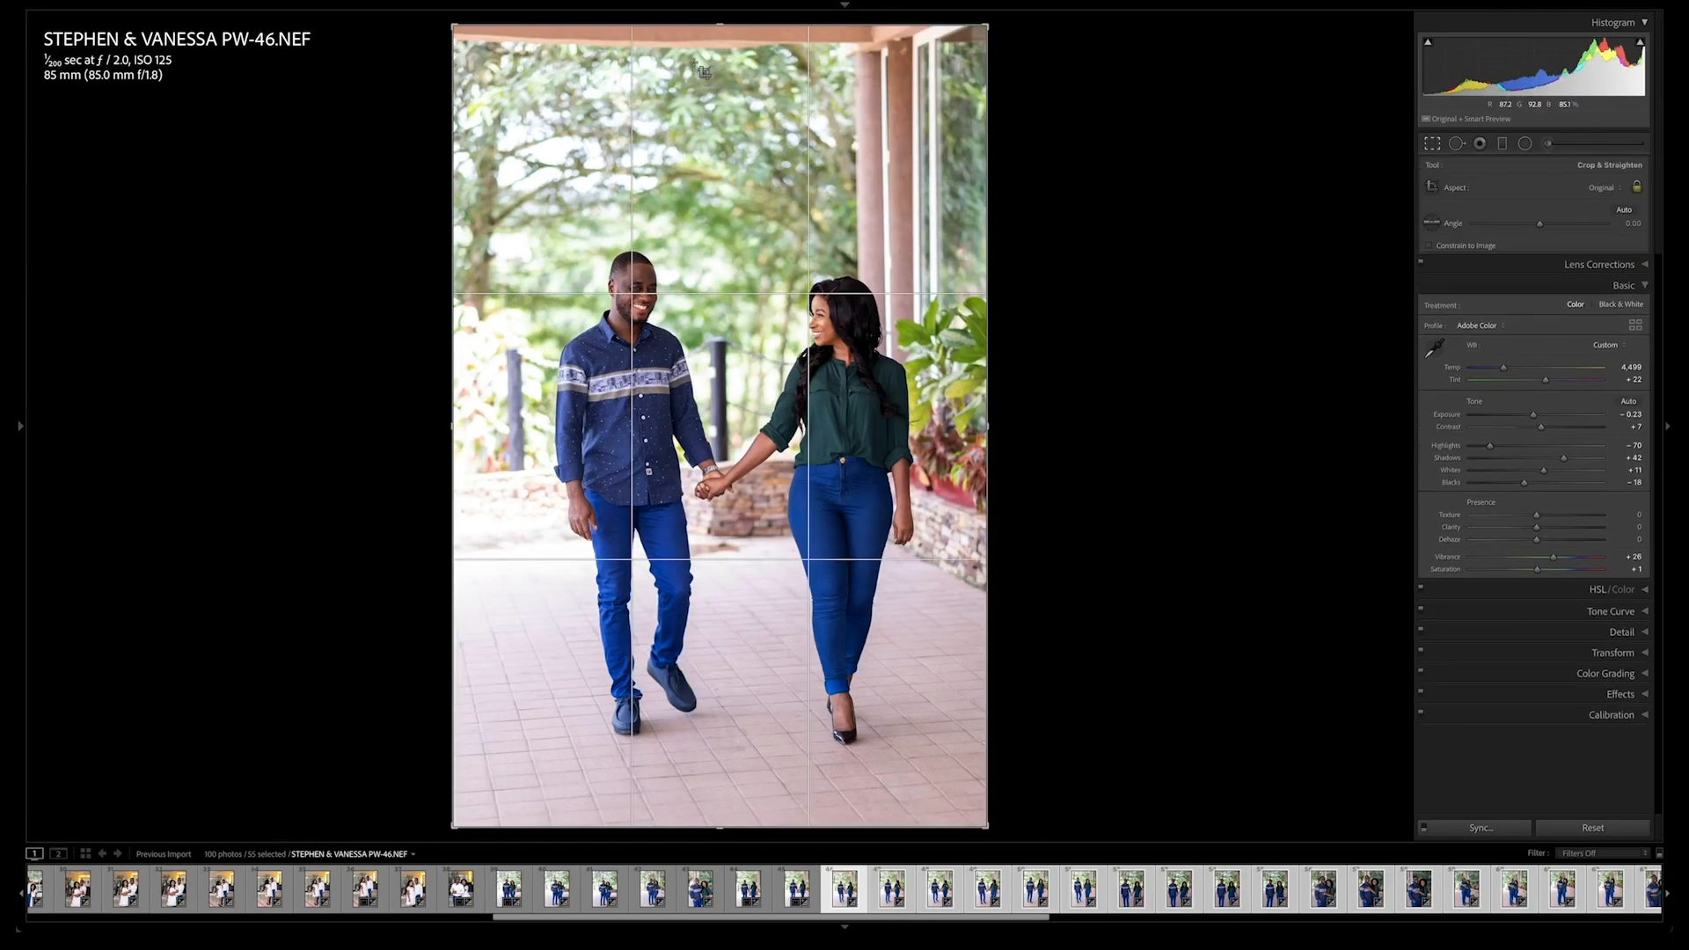
drag(721, 25, 733, 57)
drag(789, 395, 785, 418)
key(Return)
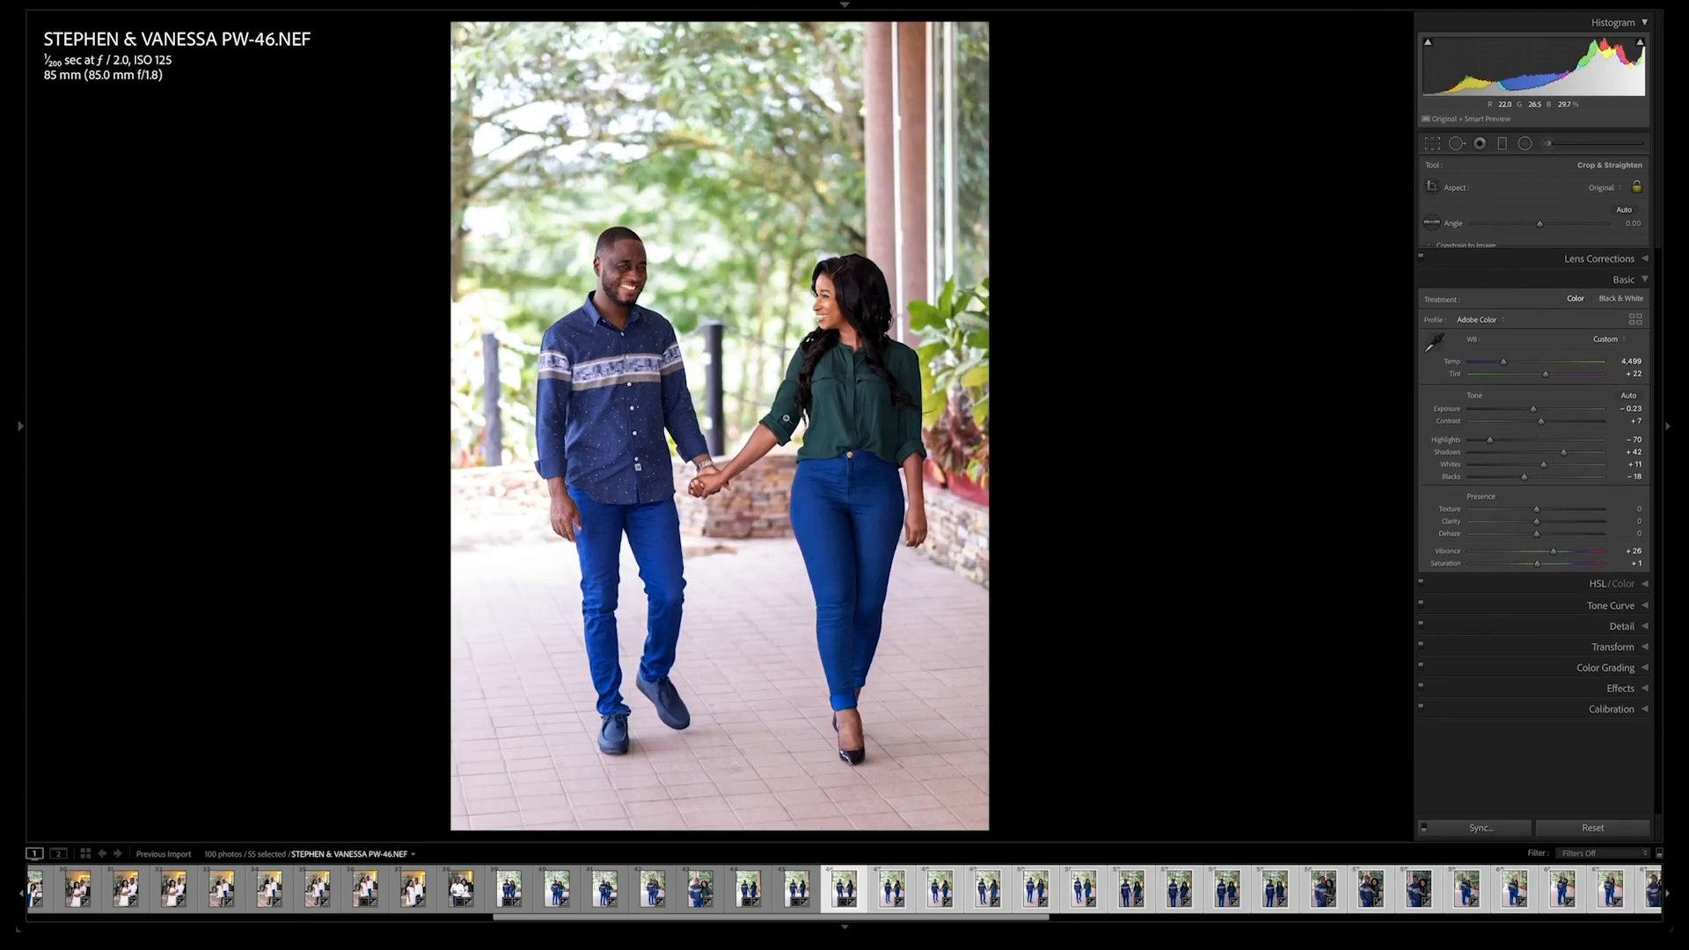
Step: Synchronize the forty-sixth photo's settings with the remaining selected photos and drop it from the selection
key(super+shift+s)
key(Return)
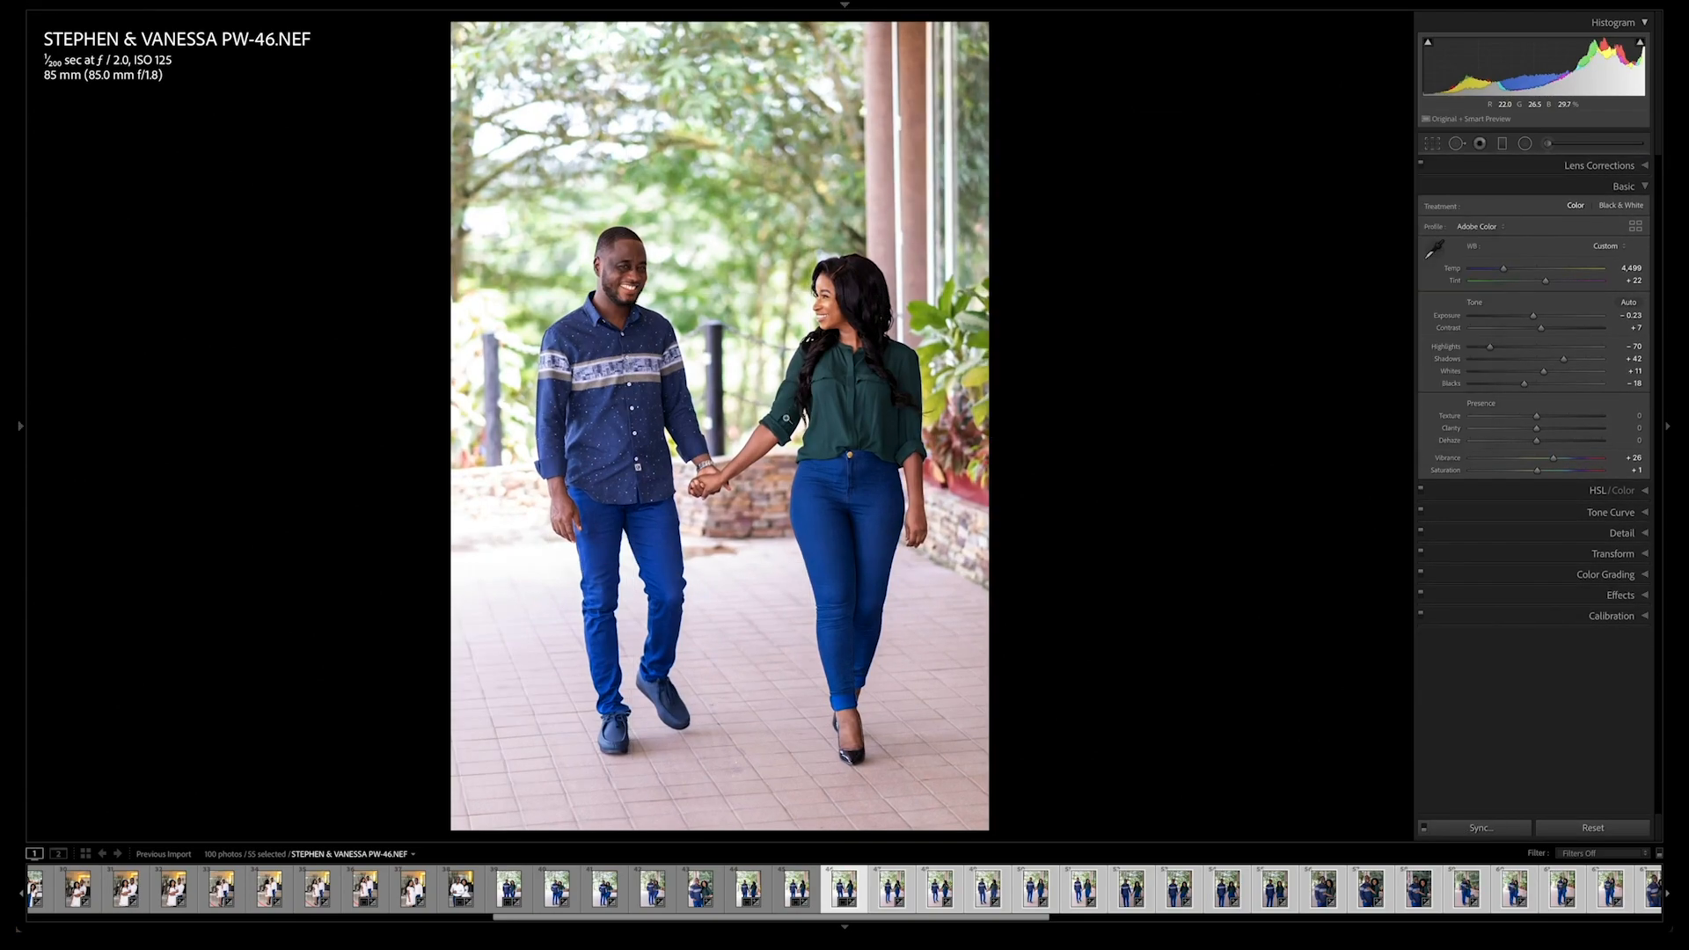
key(slash)
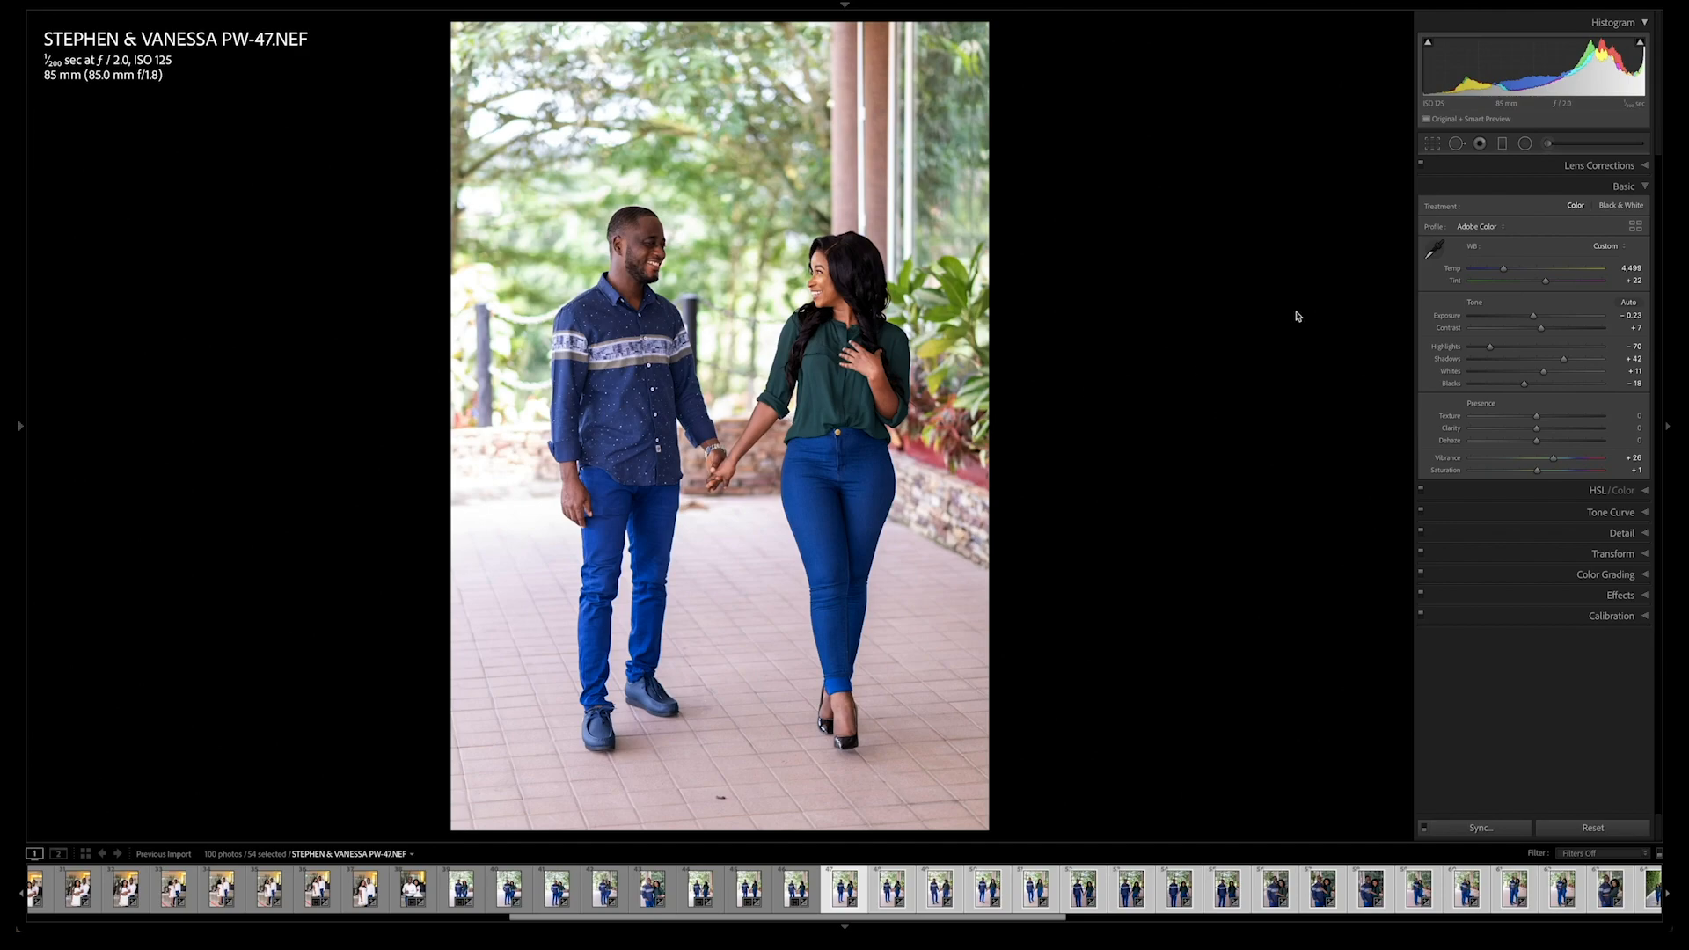
Step: Set the forty-seventh photo's blacks to −13 and drop the forty-seventh and forty-eighth photos from the selection
drag(1524, 384, 1528, 388)
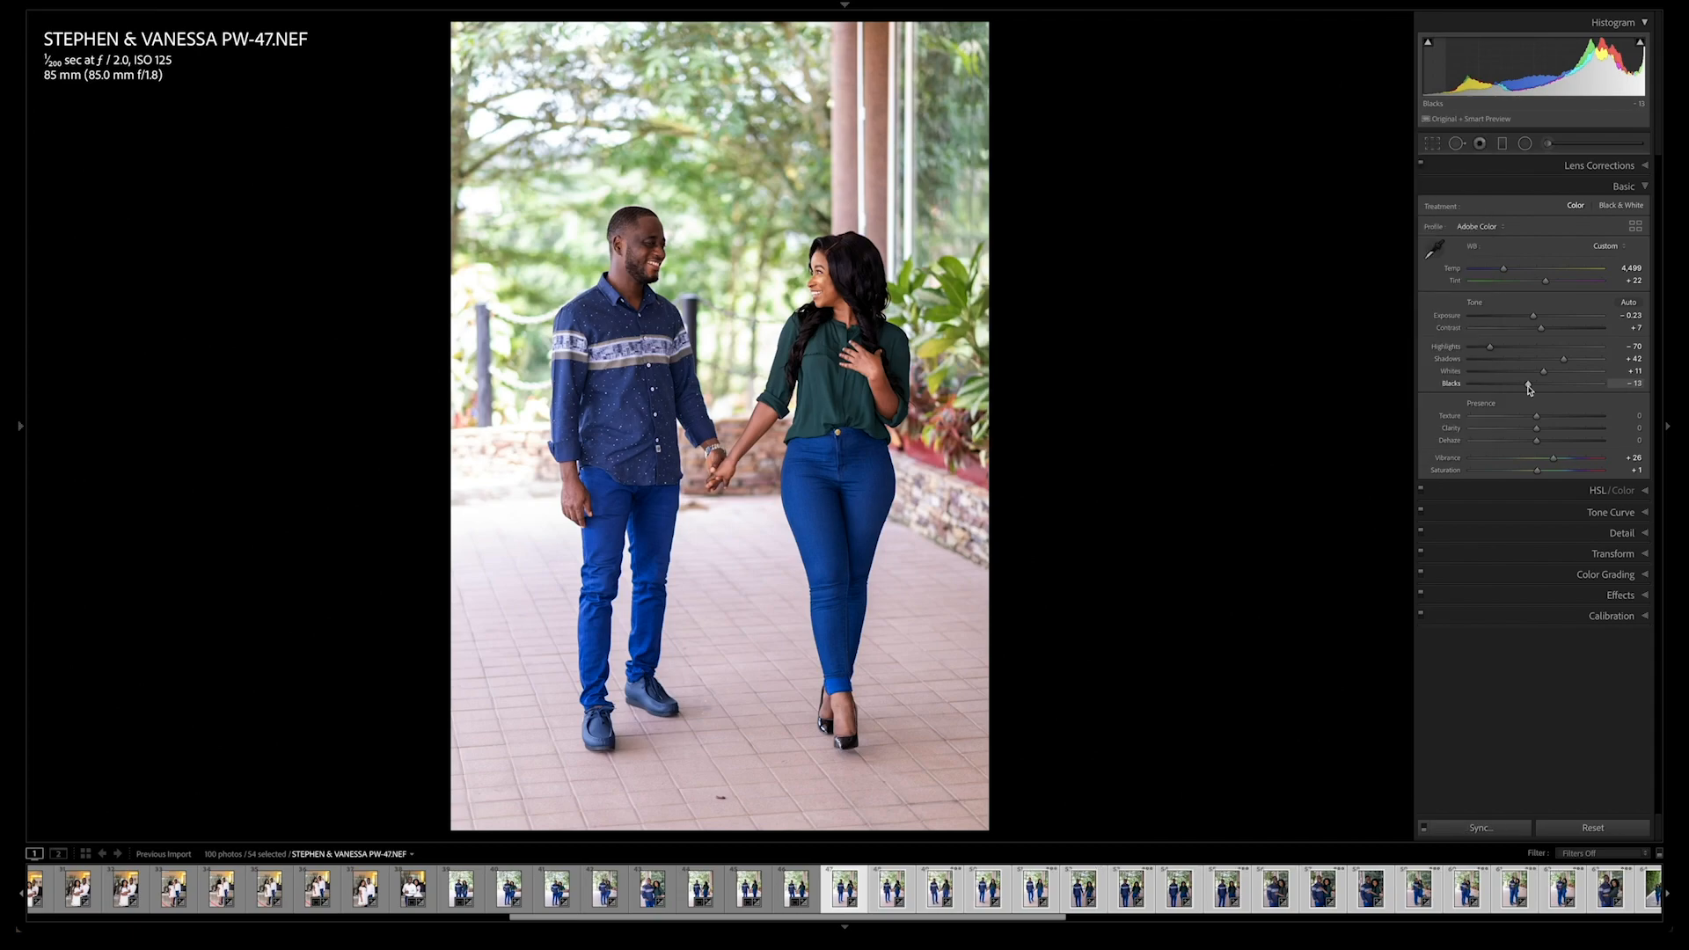
key(slash)
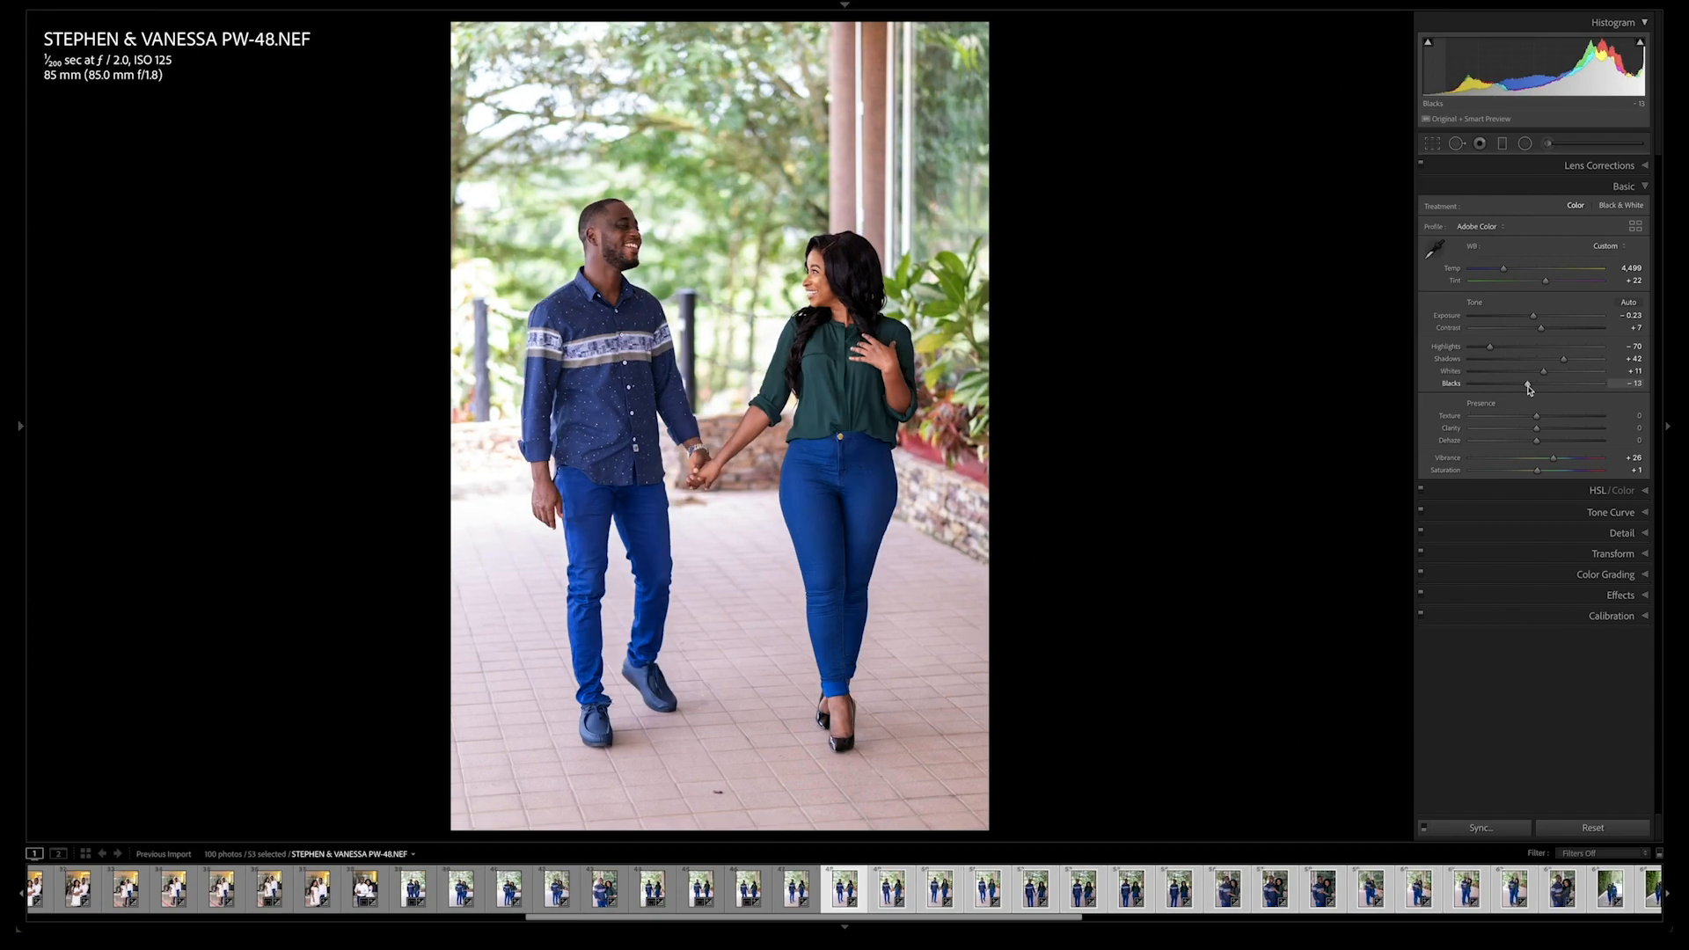
key(slash)
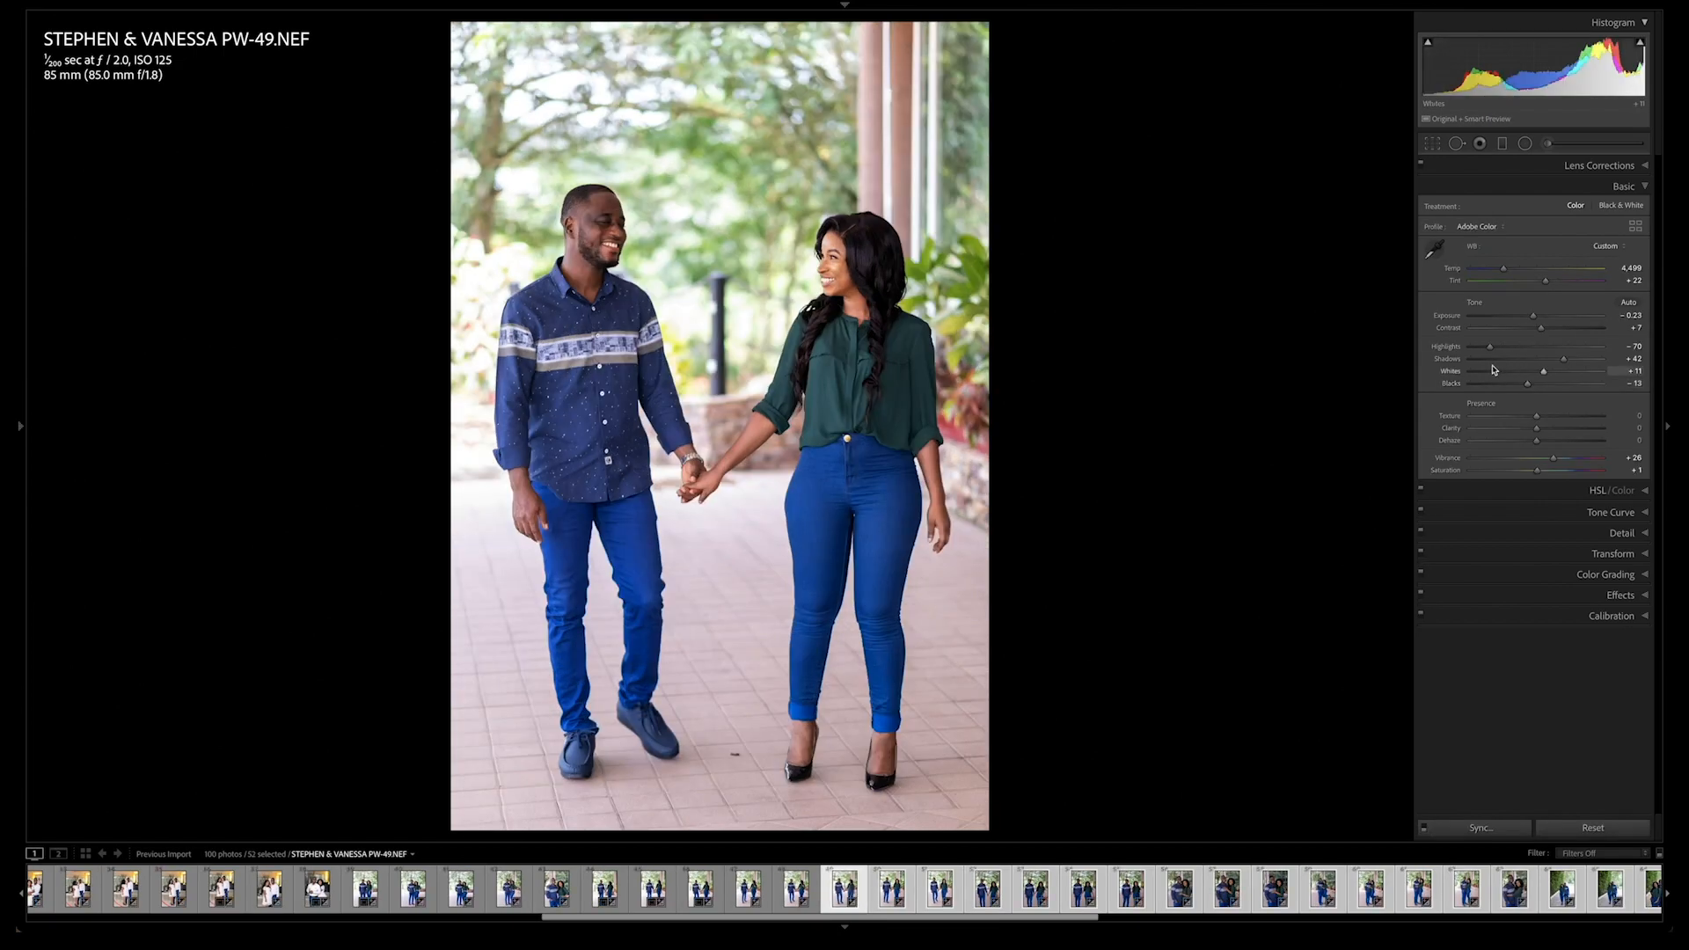
Step: Straighten the forty-ninth photo by rotating its crop to an angle of −1.57
key(r)
drag(1032, 320, 1067, 113)
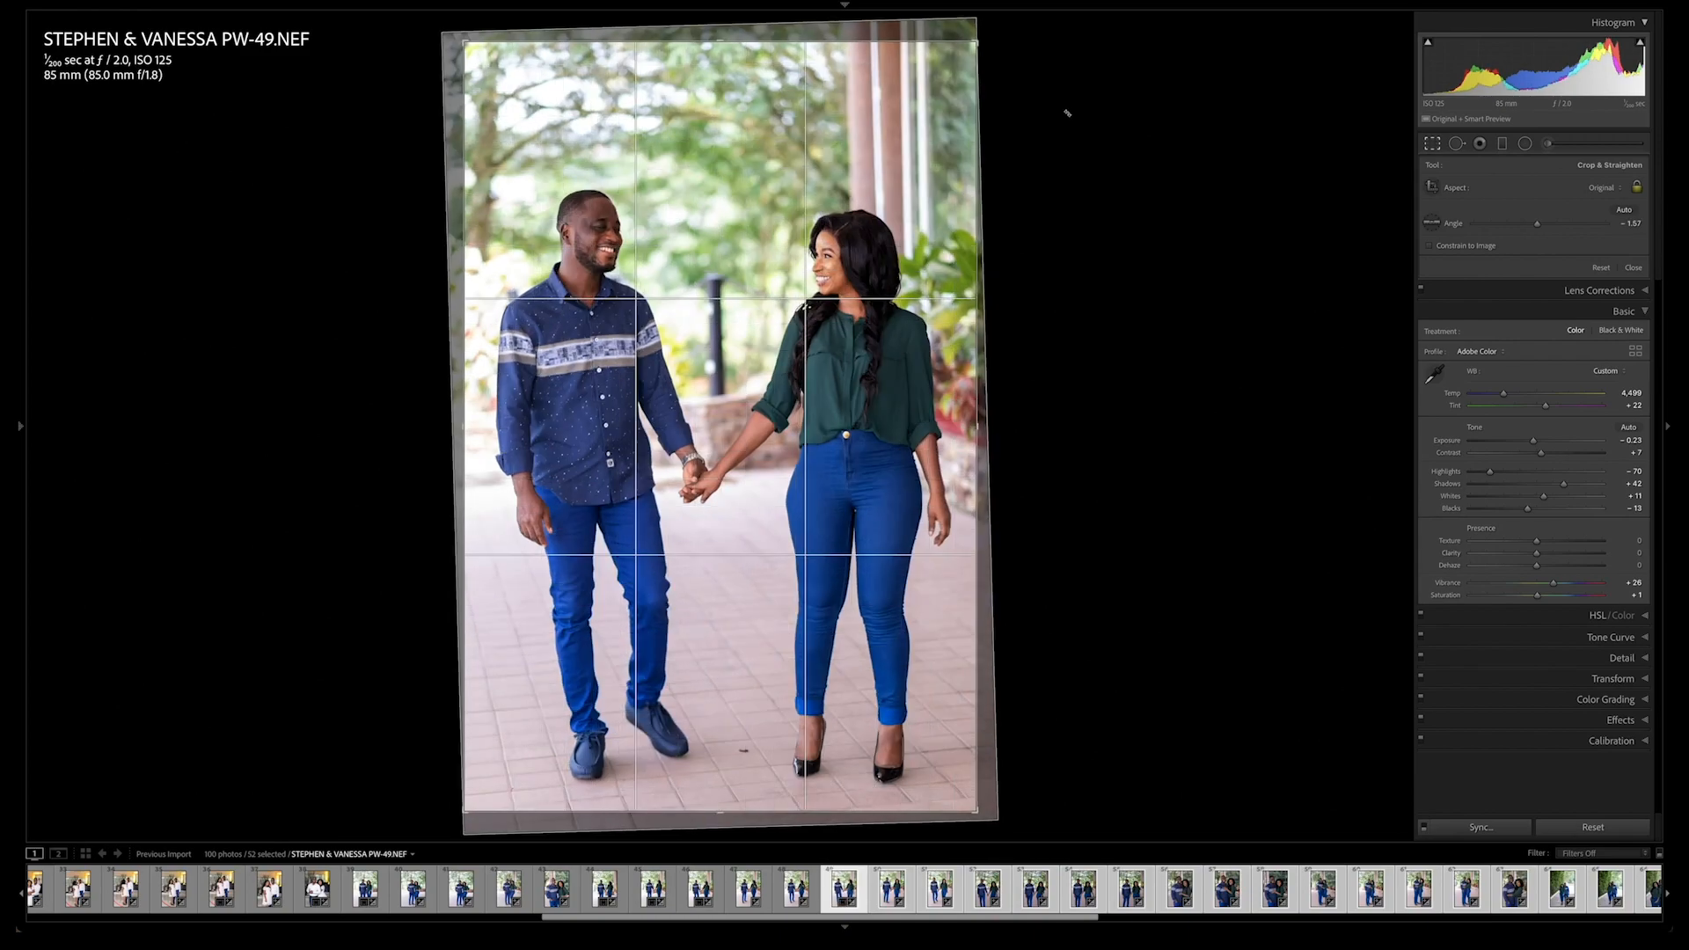
key(Return)
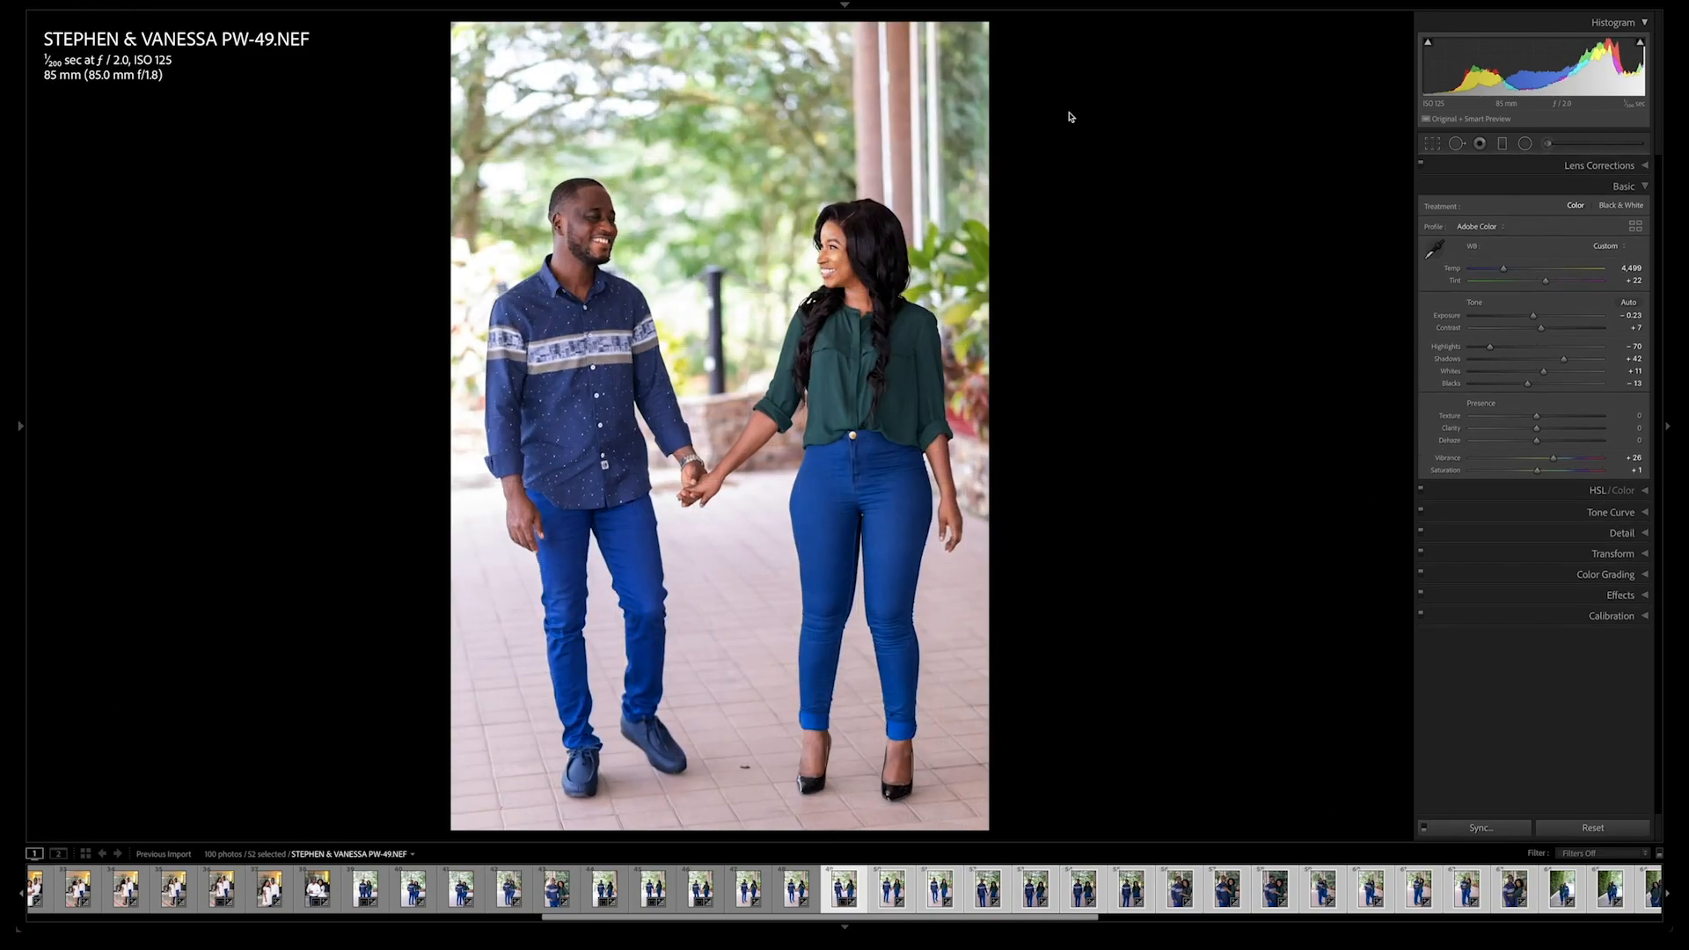
Step: Synchronize the forty-ninth photo's settings with the remaining selected photos and drop it from the selection
key(super+shift+s)
key(Return)
key(slash)
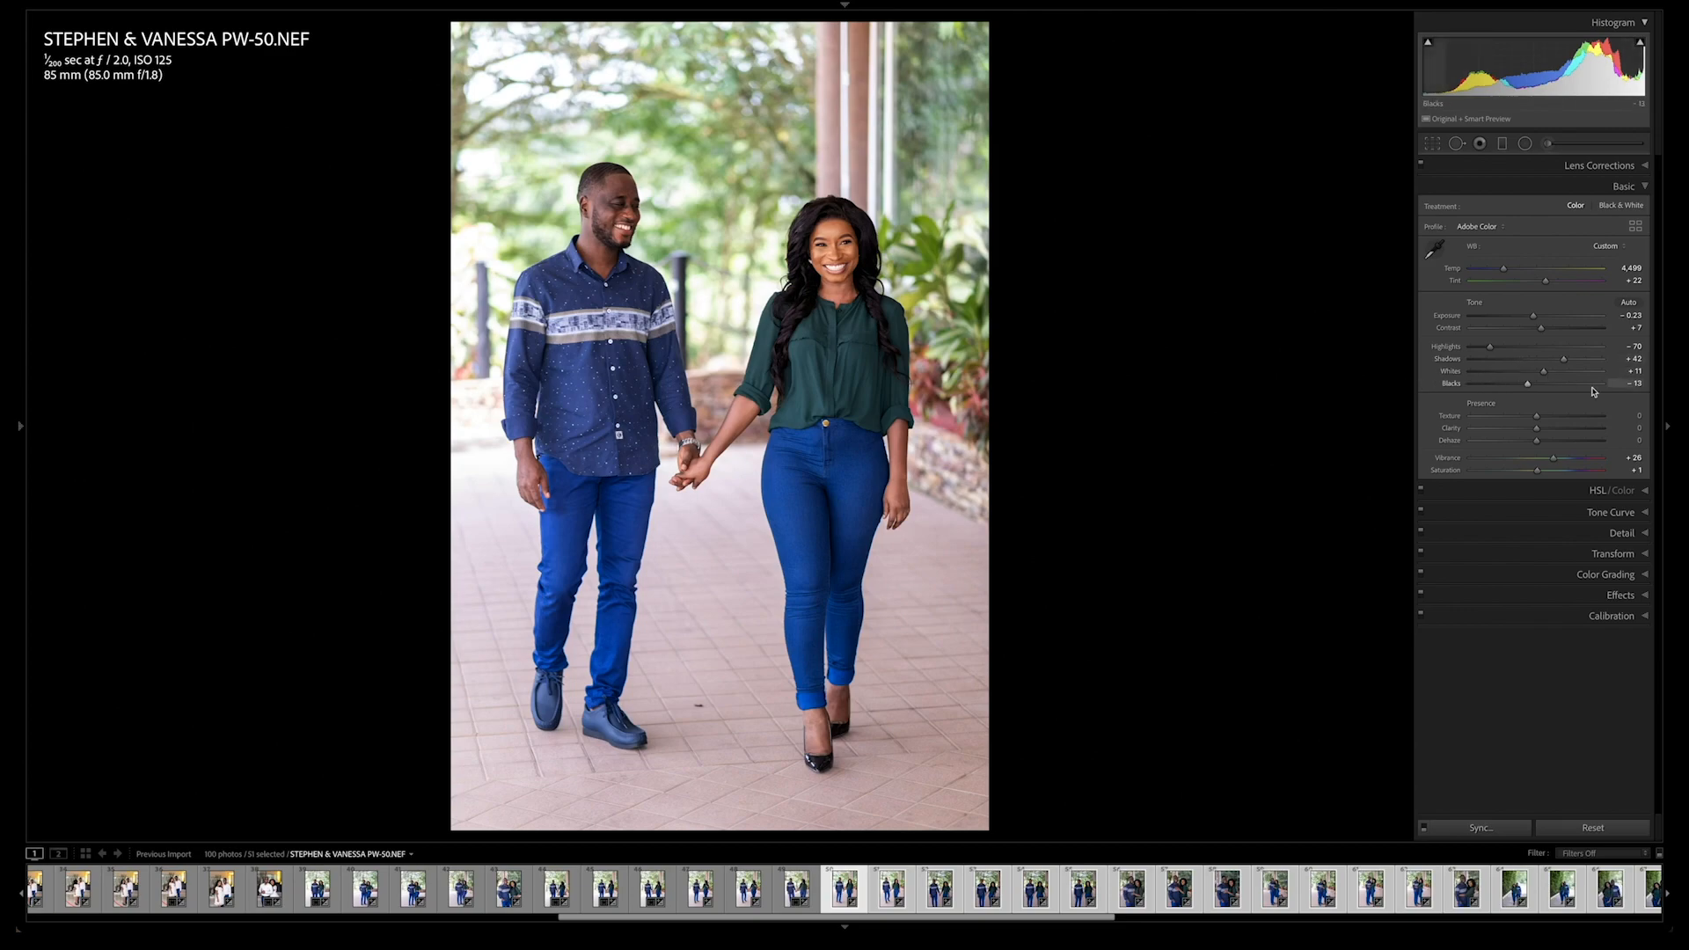
Step: Set the fiftieth photo's shadows to +44, synchronize it with the selected photos and drop it from the selection
drag(1566, 362, 1567, 362)
key(ctrl+shift+s)
key(Return)
key(slash)
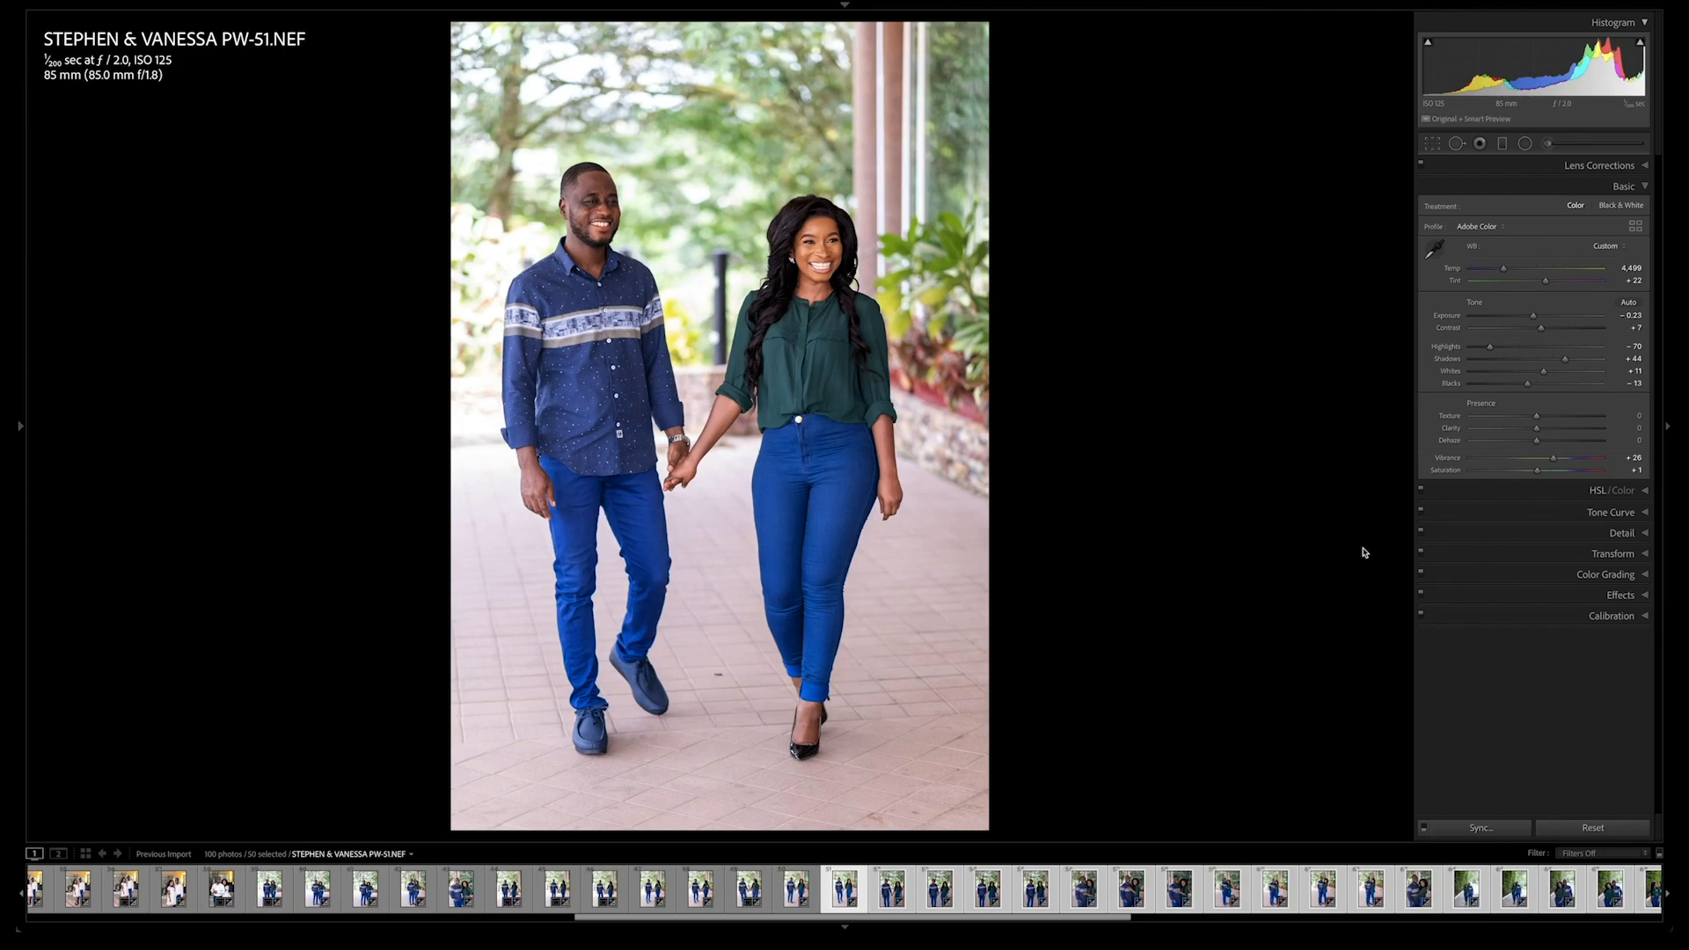
Step: Crop the fifty-first photo slightly tighter by trimming its lower edge and drop it from the selection
key(r)
drag(722, 825, 723, 806)
key(Return)
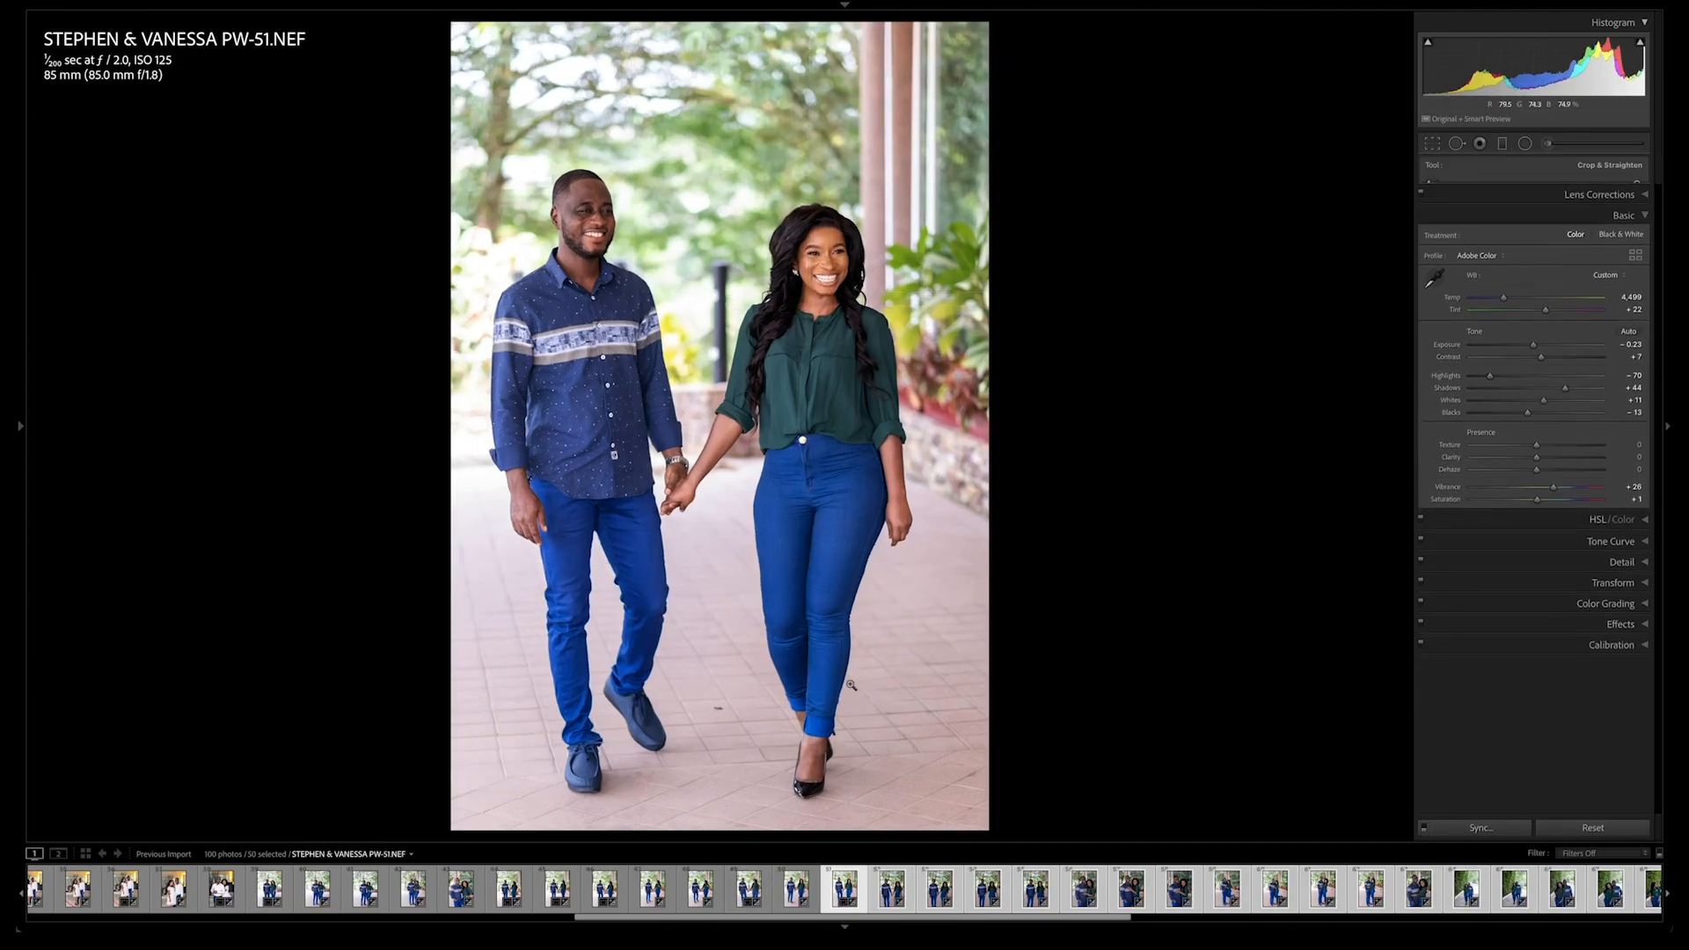
key(slash)
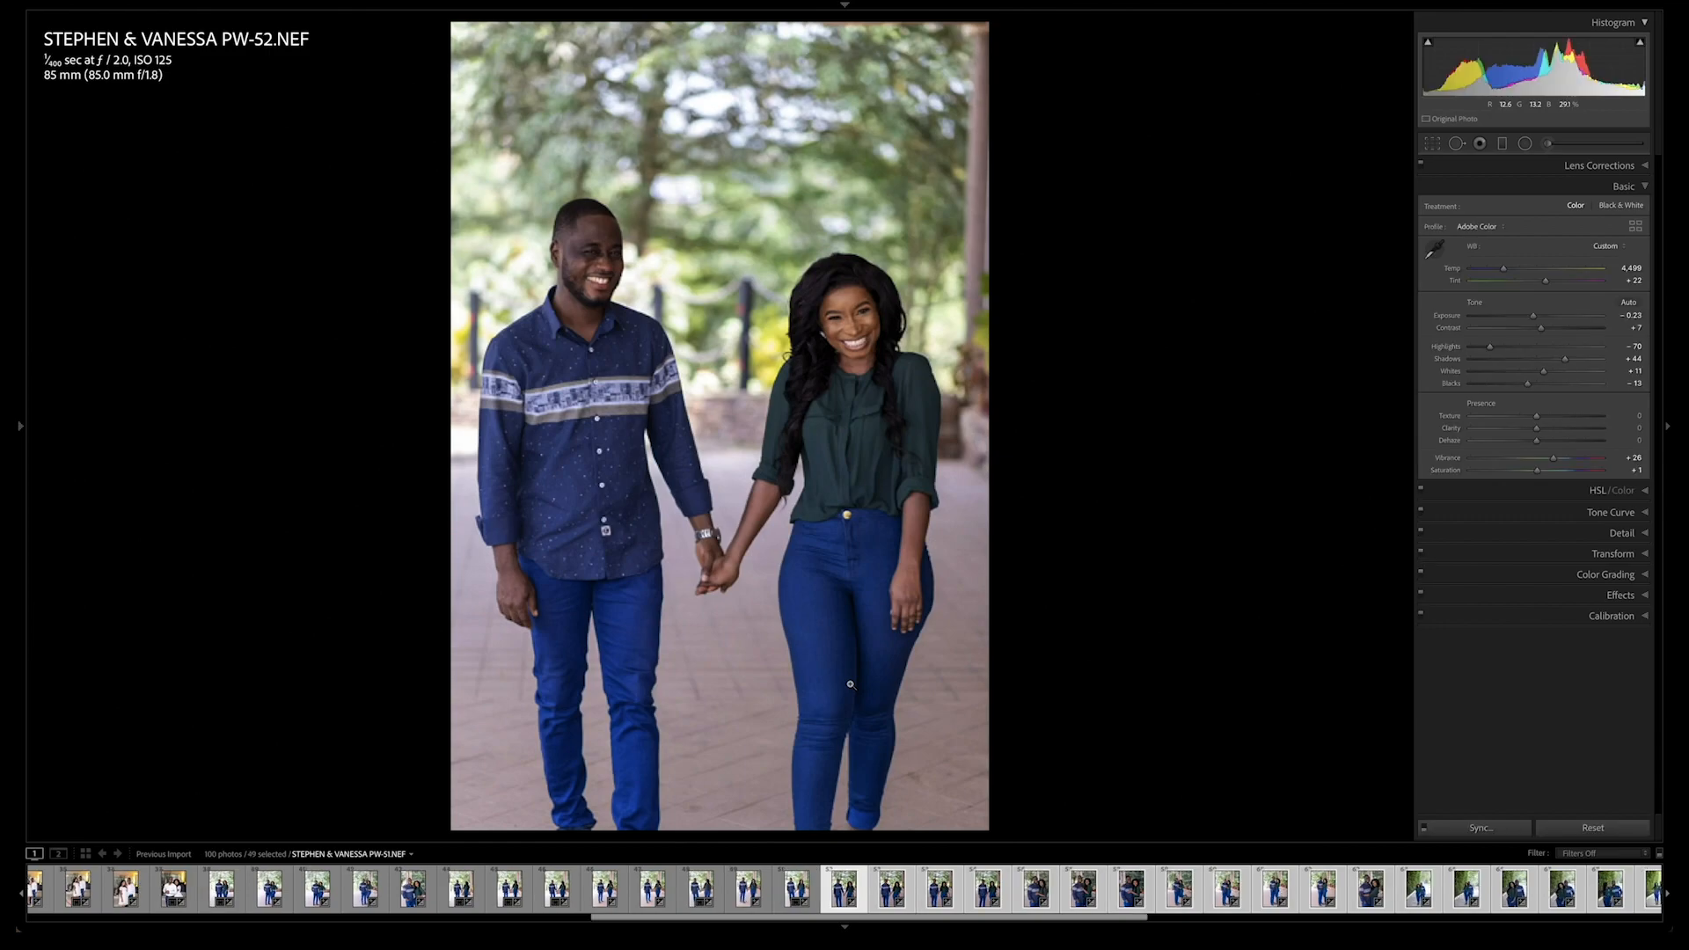
Step: Set the fifty-second photo's exposure to +0.20 and crop it tighter by trimming its lower edge and repositioning the frame
key(shift+equal)
key(equal)
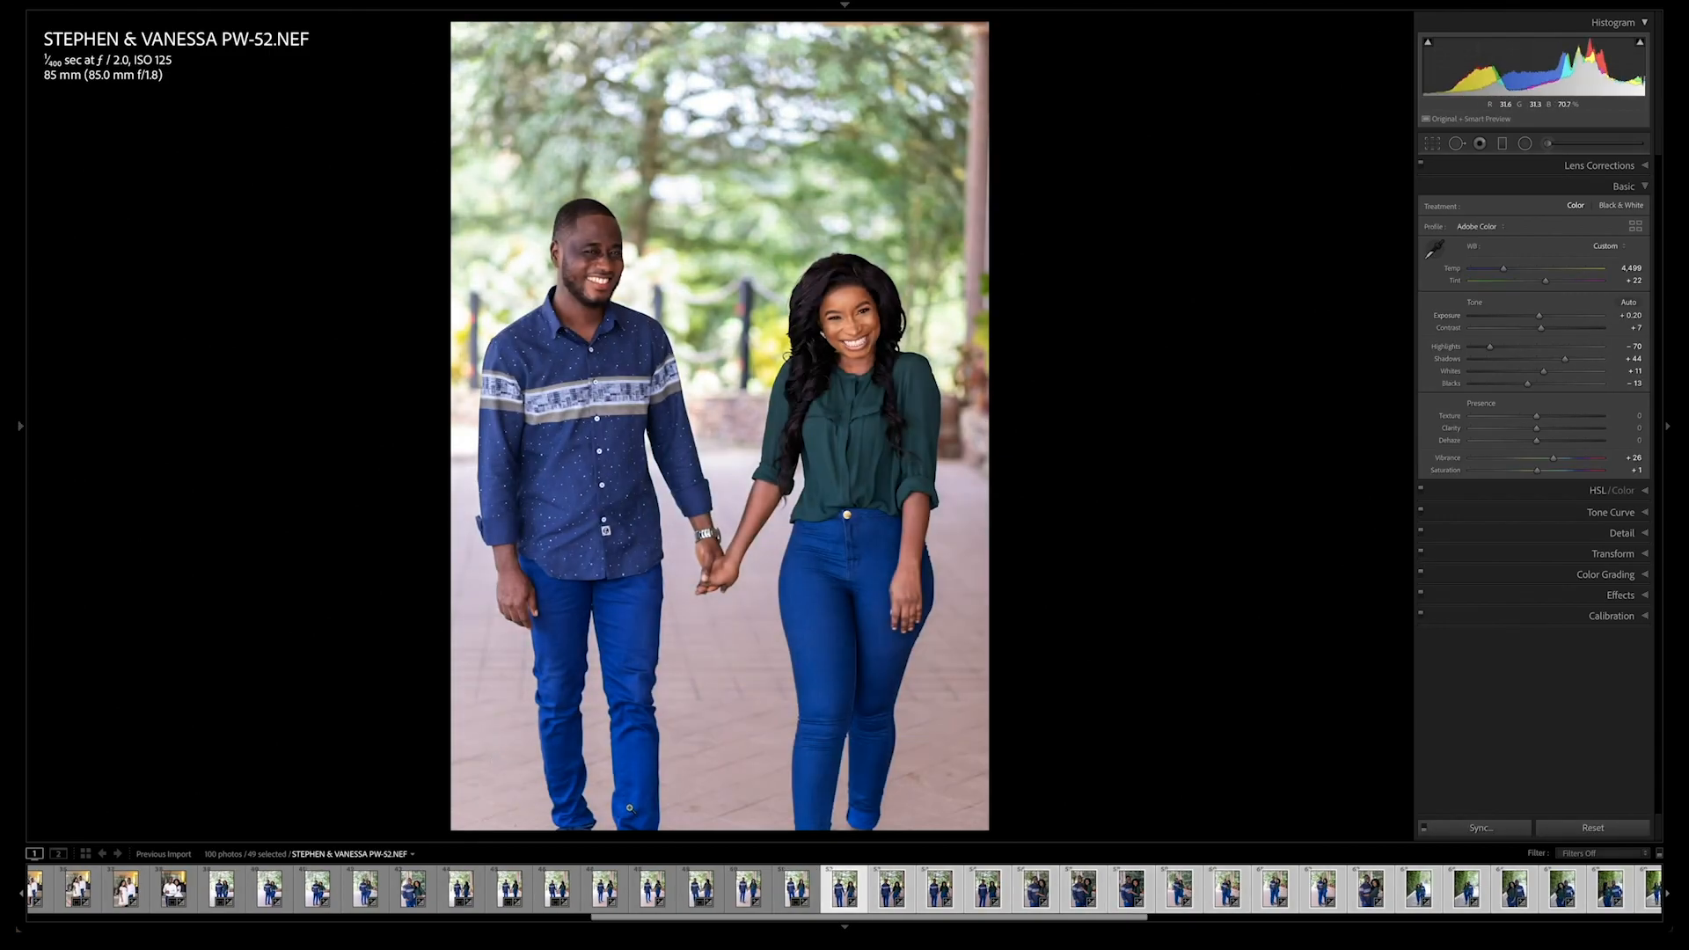
key(r)
drag(740, 831, 741, 806)
drag(738, 729, 750, 727)
key(Return)
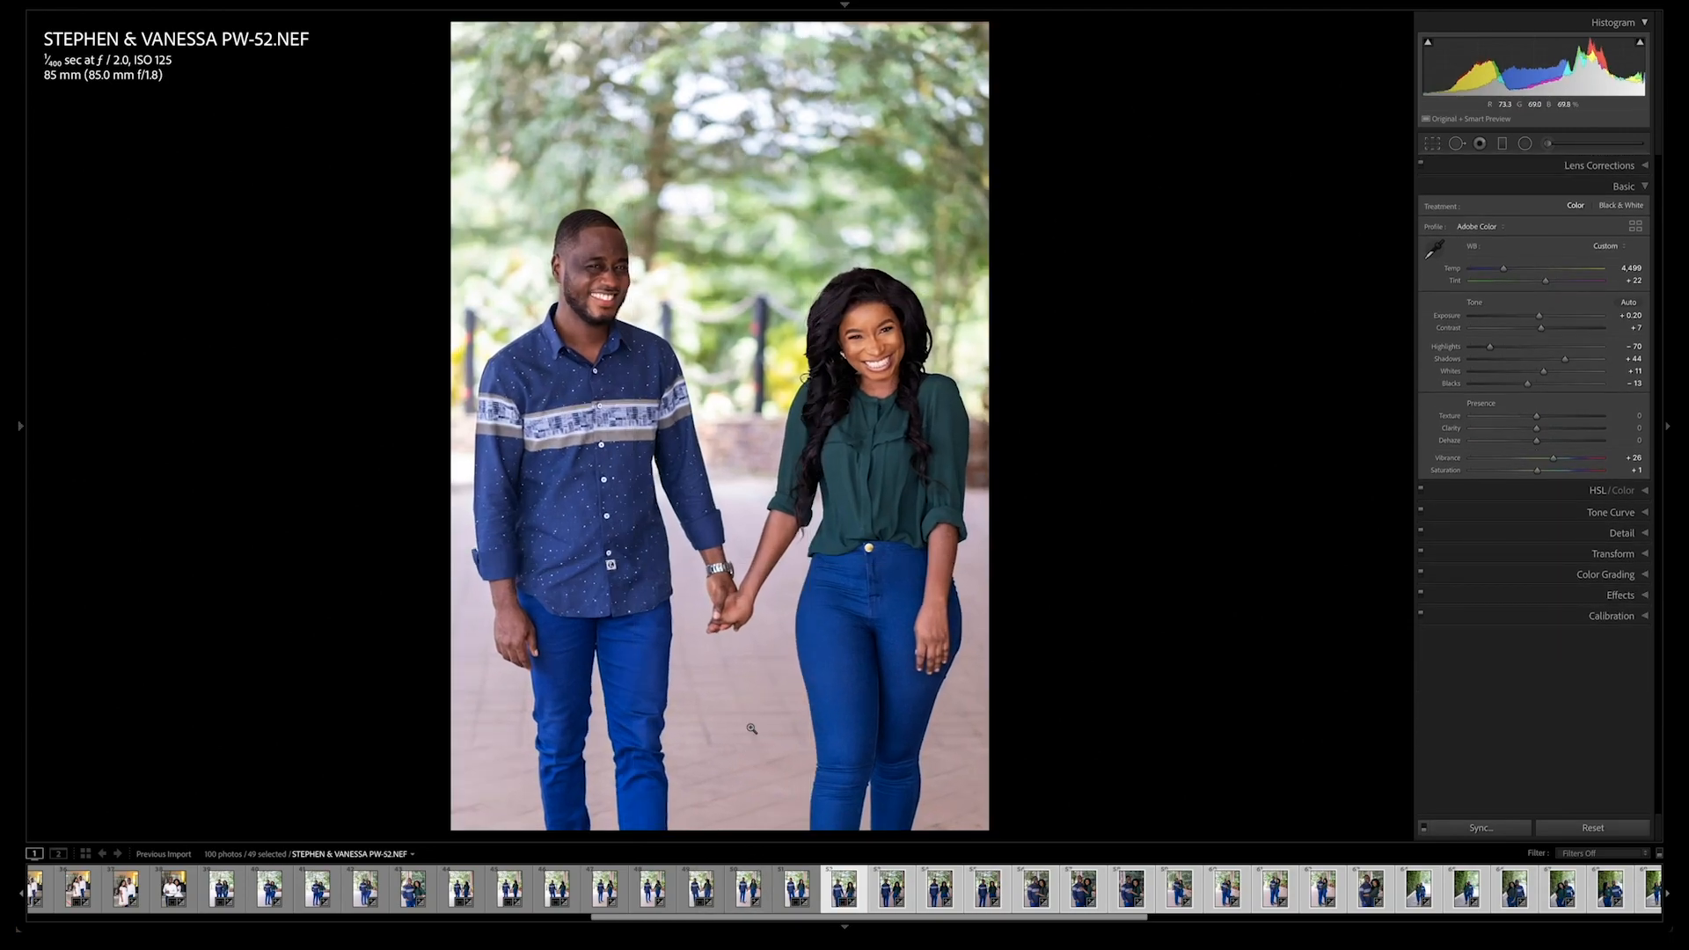
Step: Synchronize the fifty-second photo's settings with the remaining selected photos and drop it from the selection
key(ctrl+shift+s)
key(Return)
key(Right)
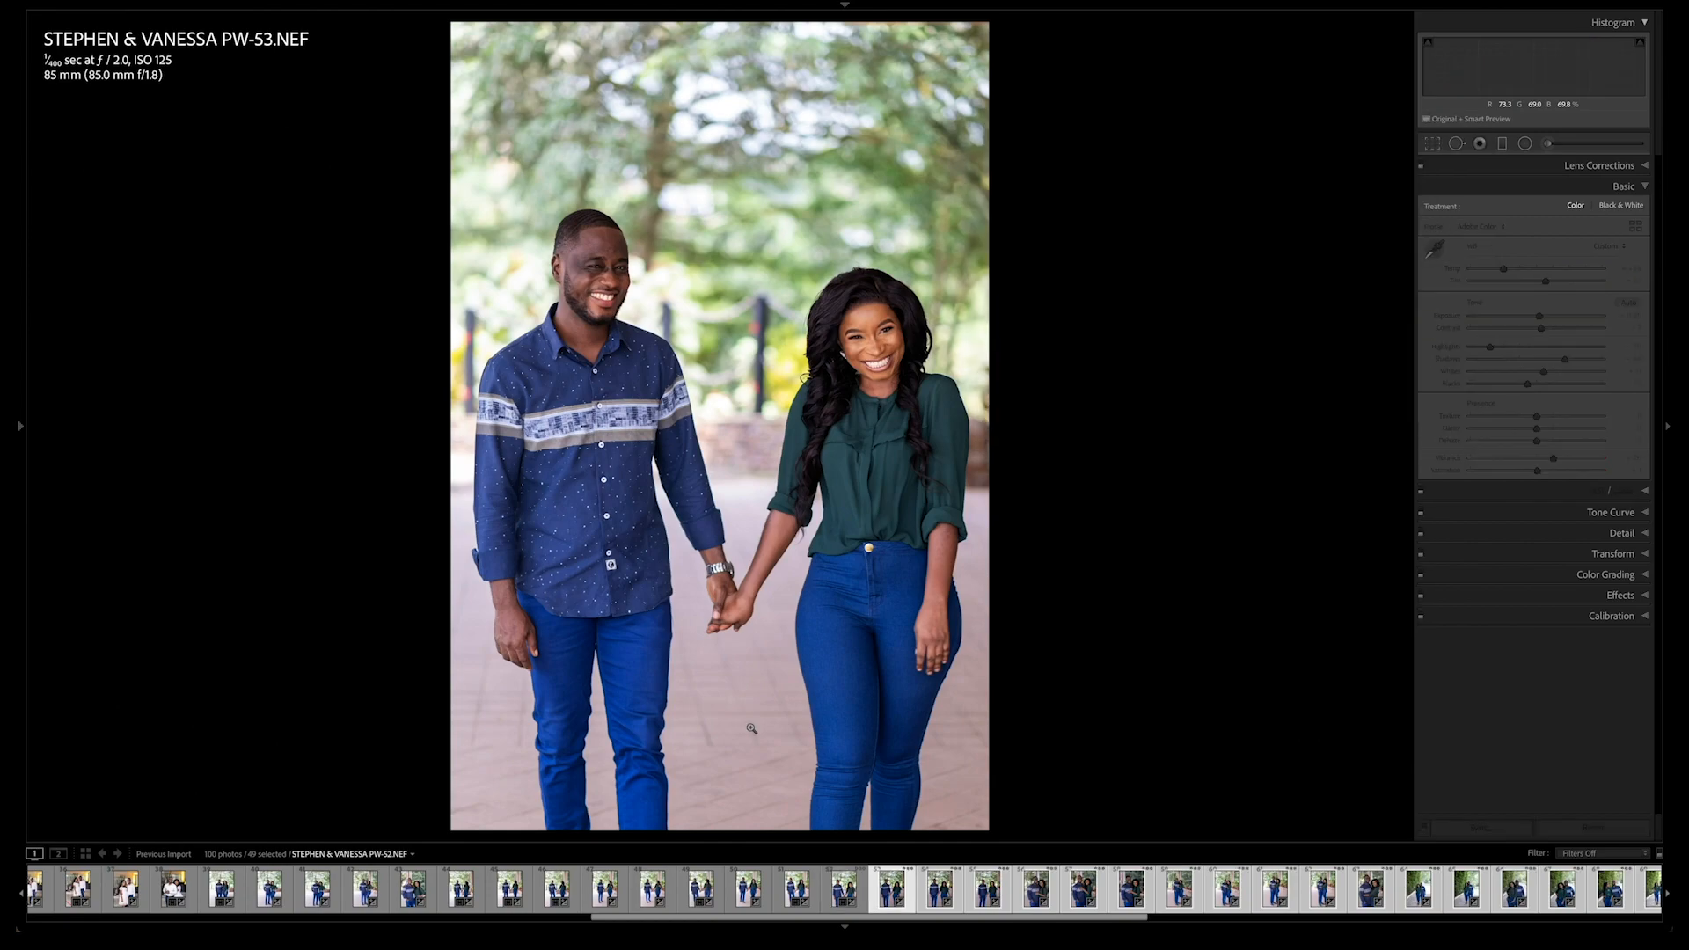
Step: Straighten the fifty-third photo to an angle of −1.06, crop it tighter and drop it from the selection
key(r)
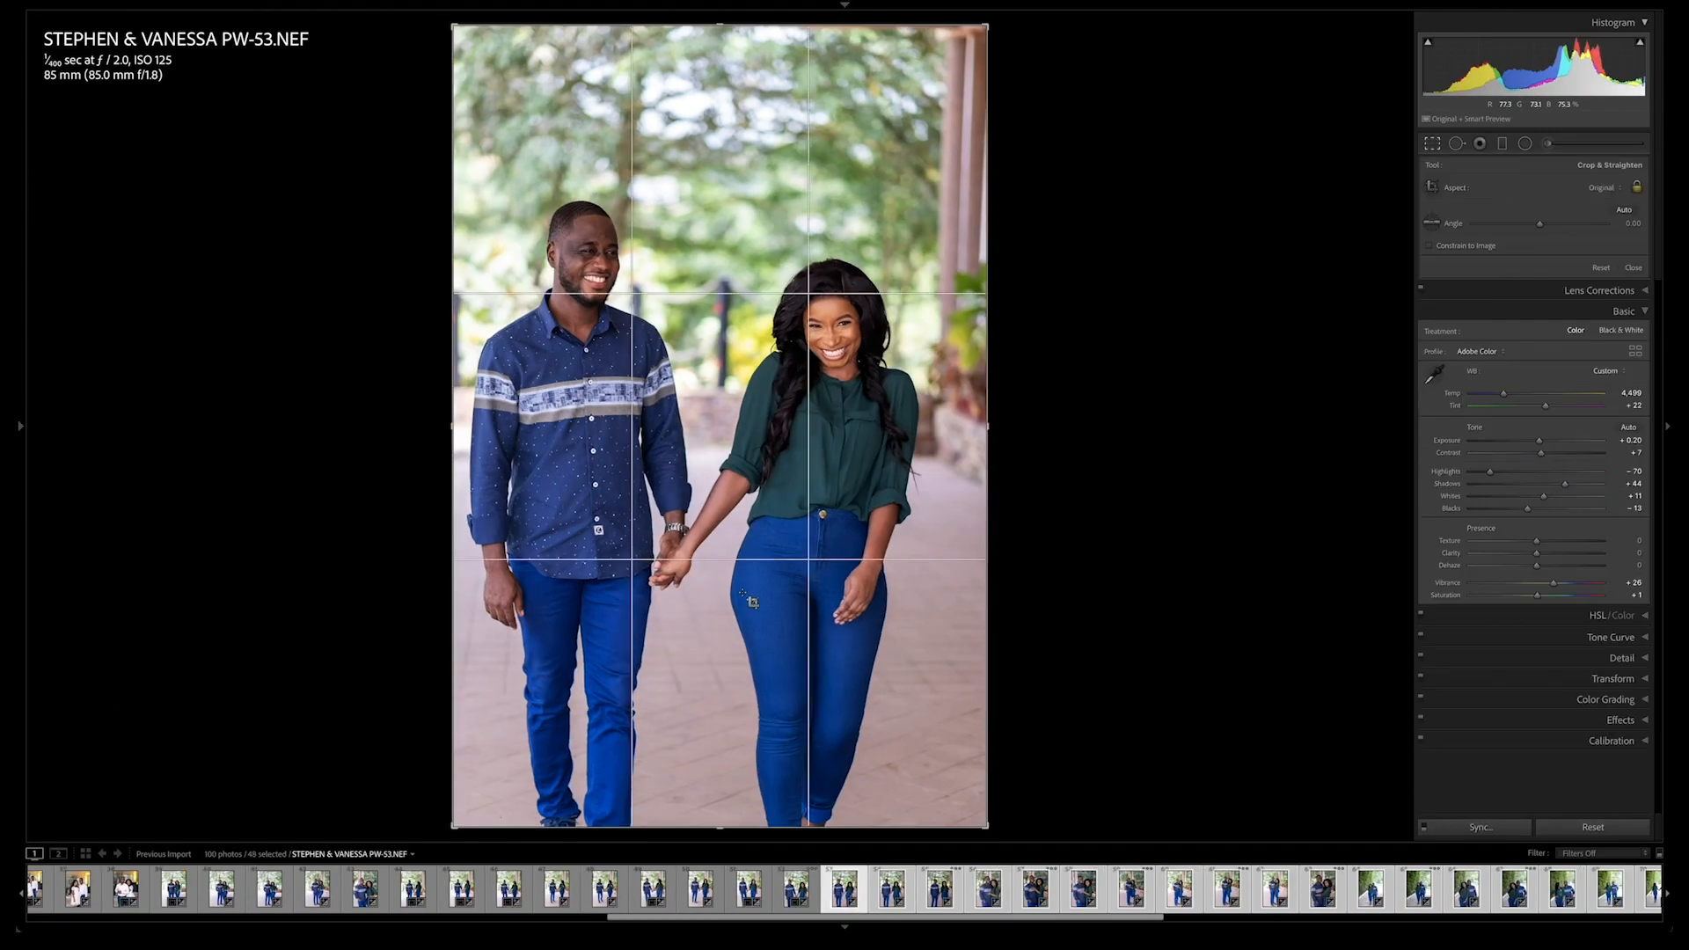
drag(958, 68, 1033, 22)
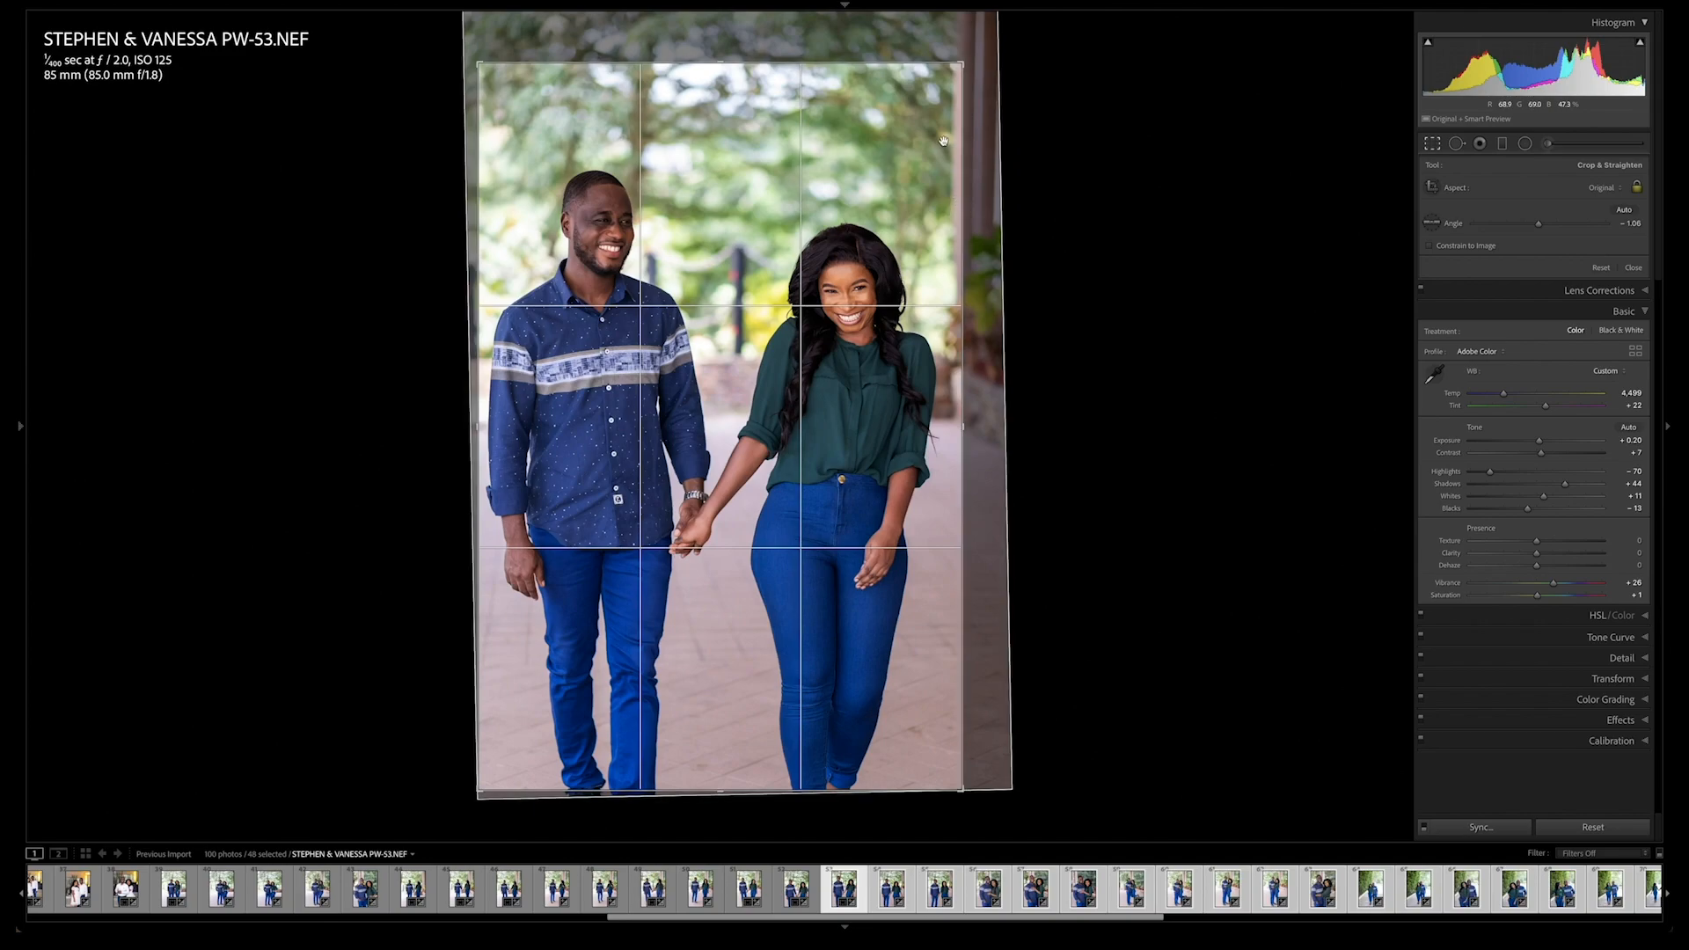
key(Return)
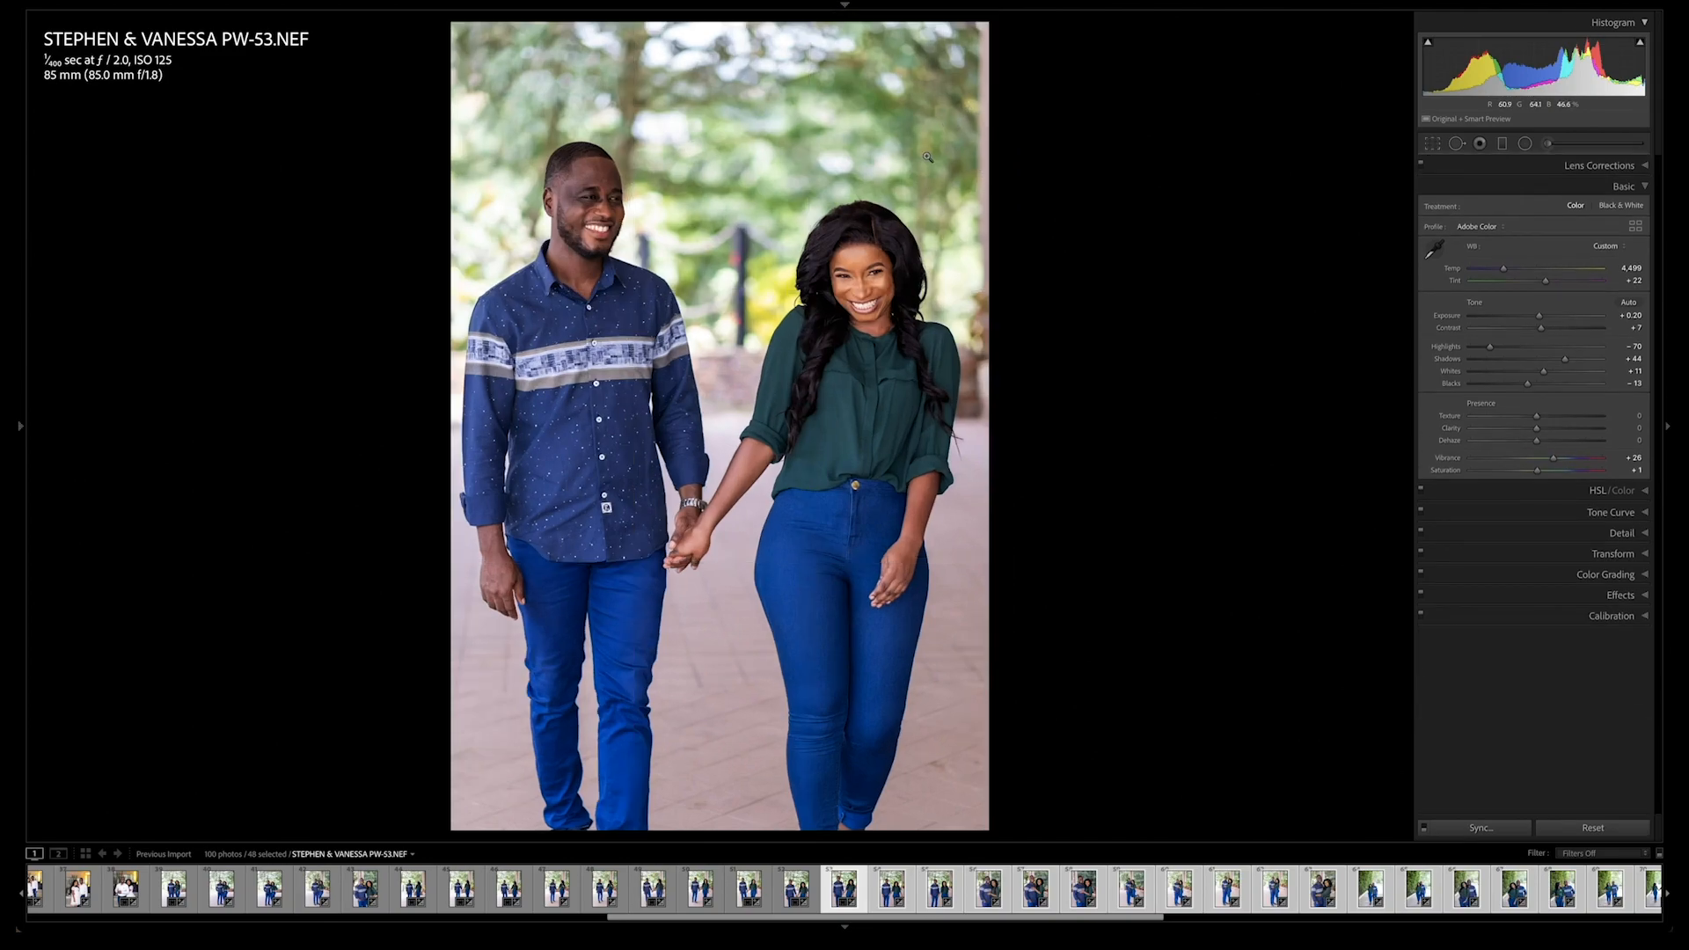
key(Right)
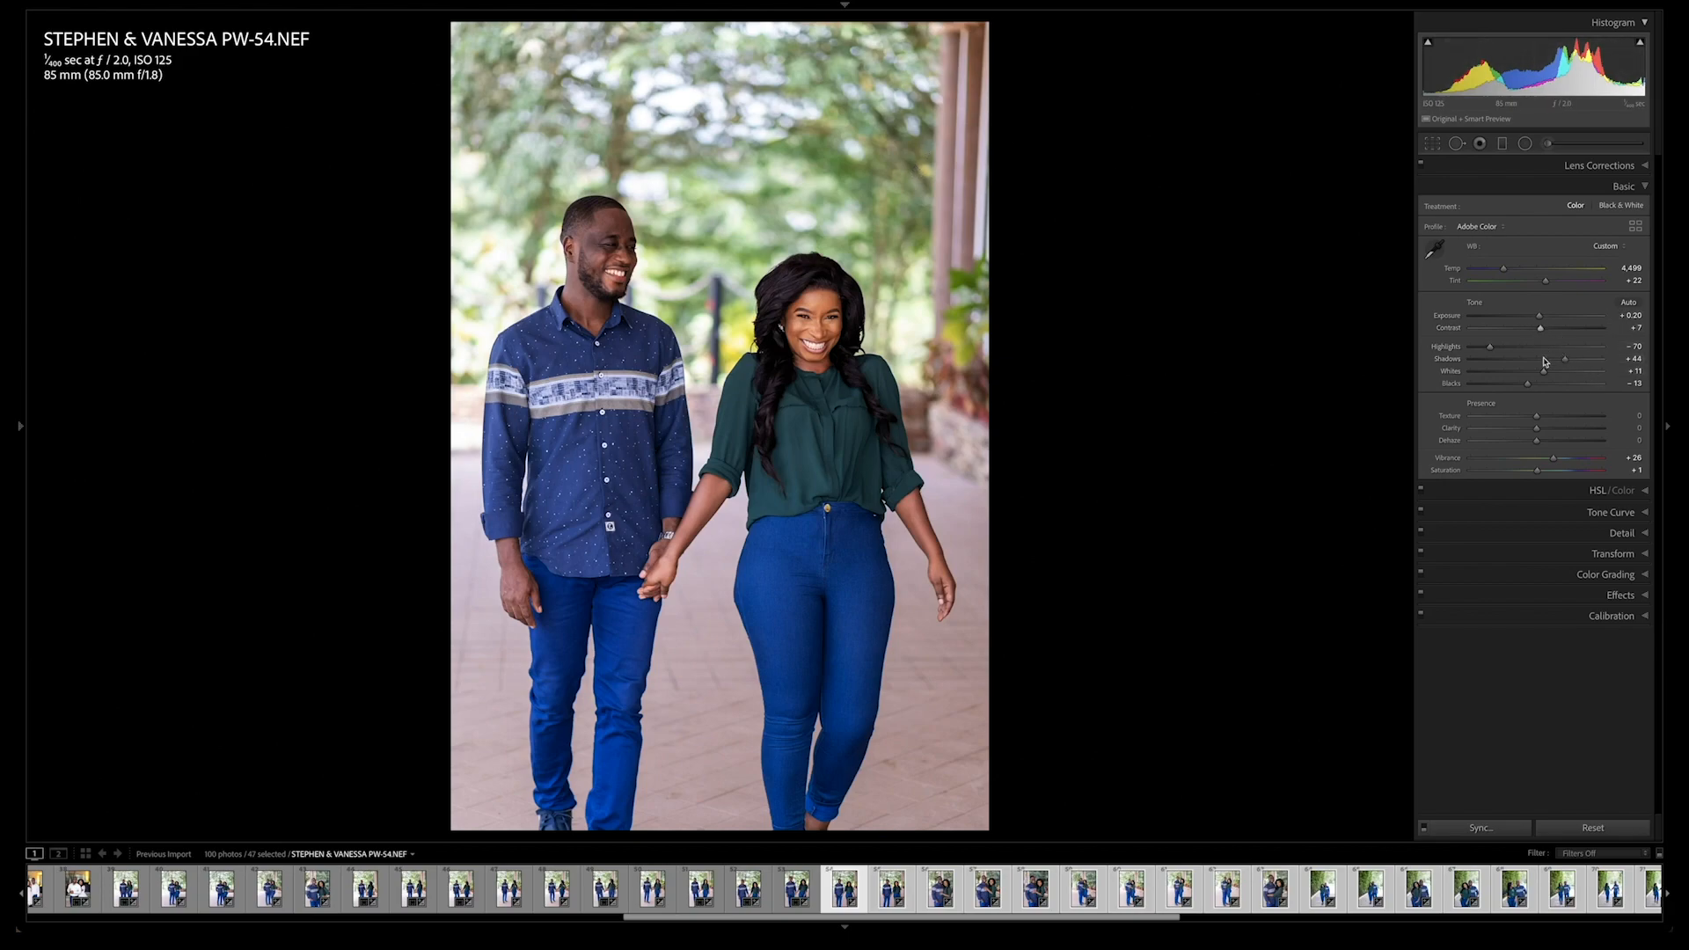
Step: Set the fifty-fourth photo's blacks to −9 and exposure to +0.30, synchronize both changes and drop it from the selection
drag(1527, 383, 1532, 384)
key(ctrl+shift+s)
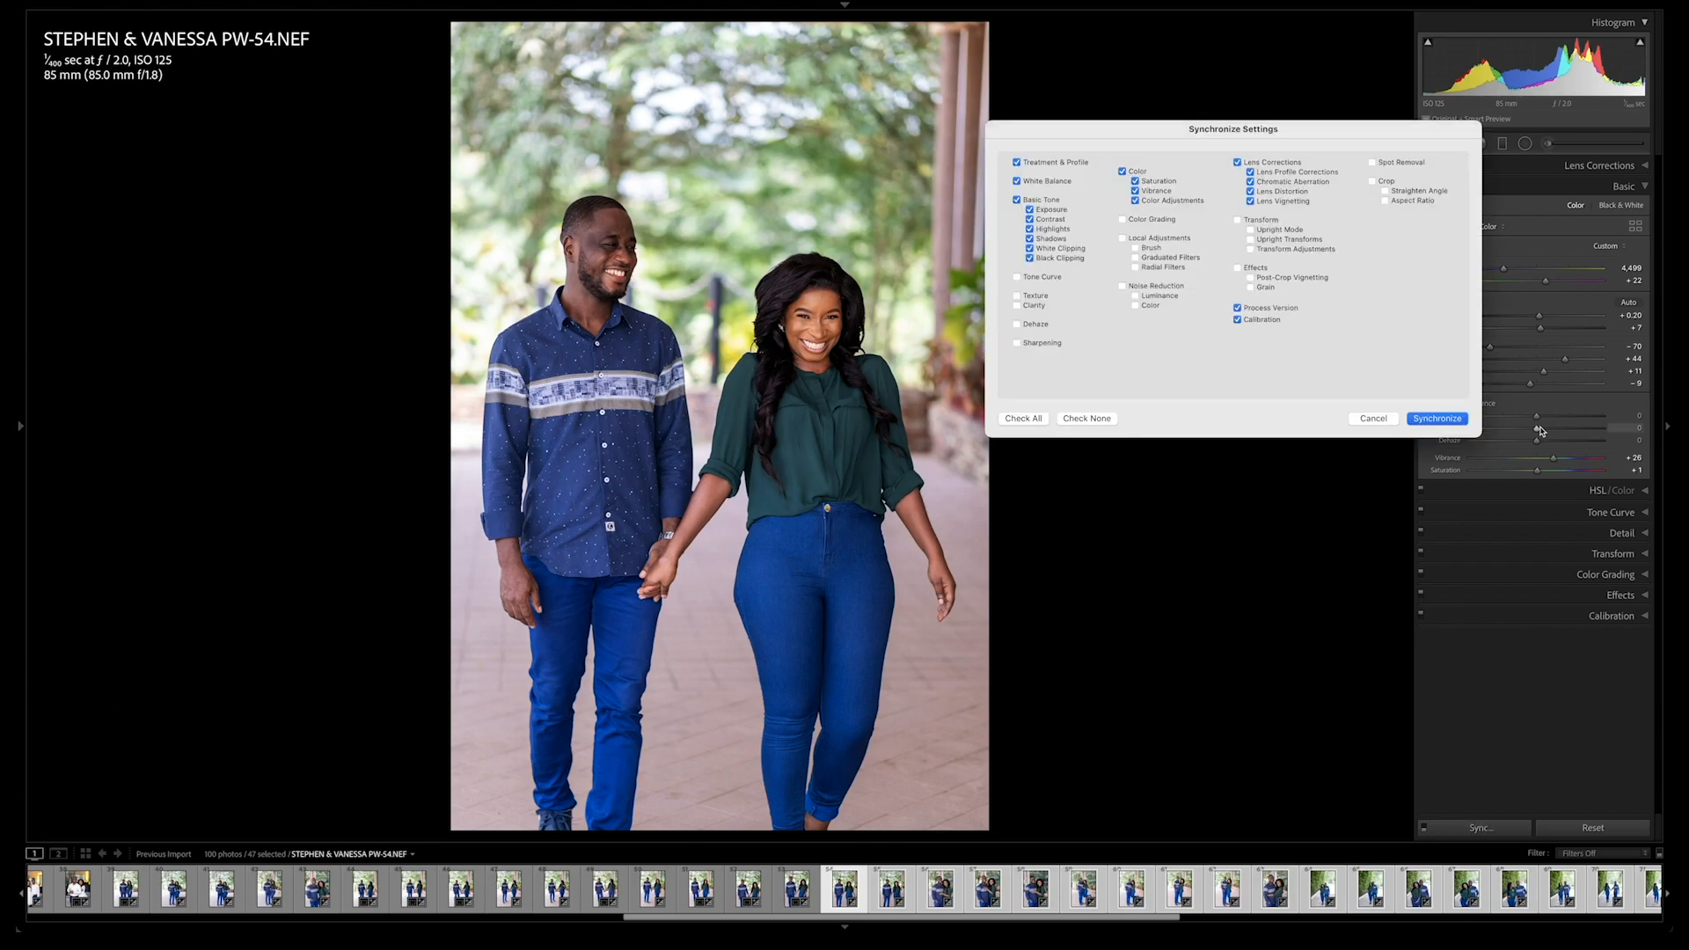
key(Return)
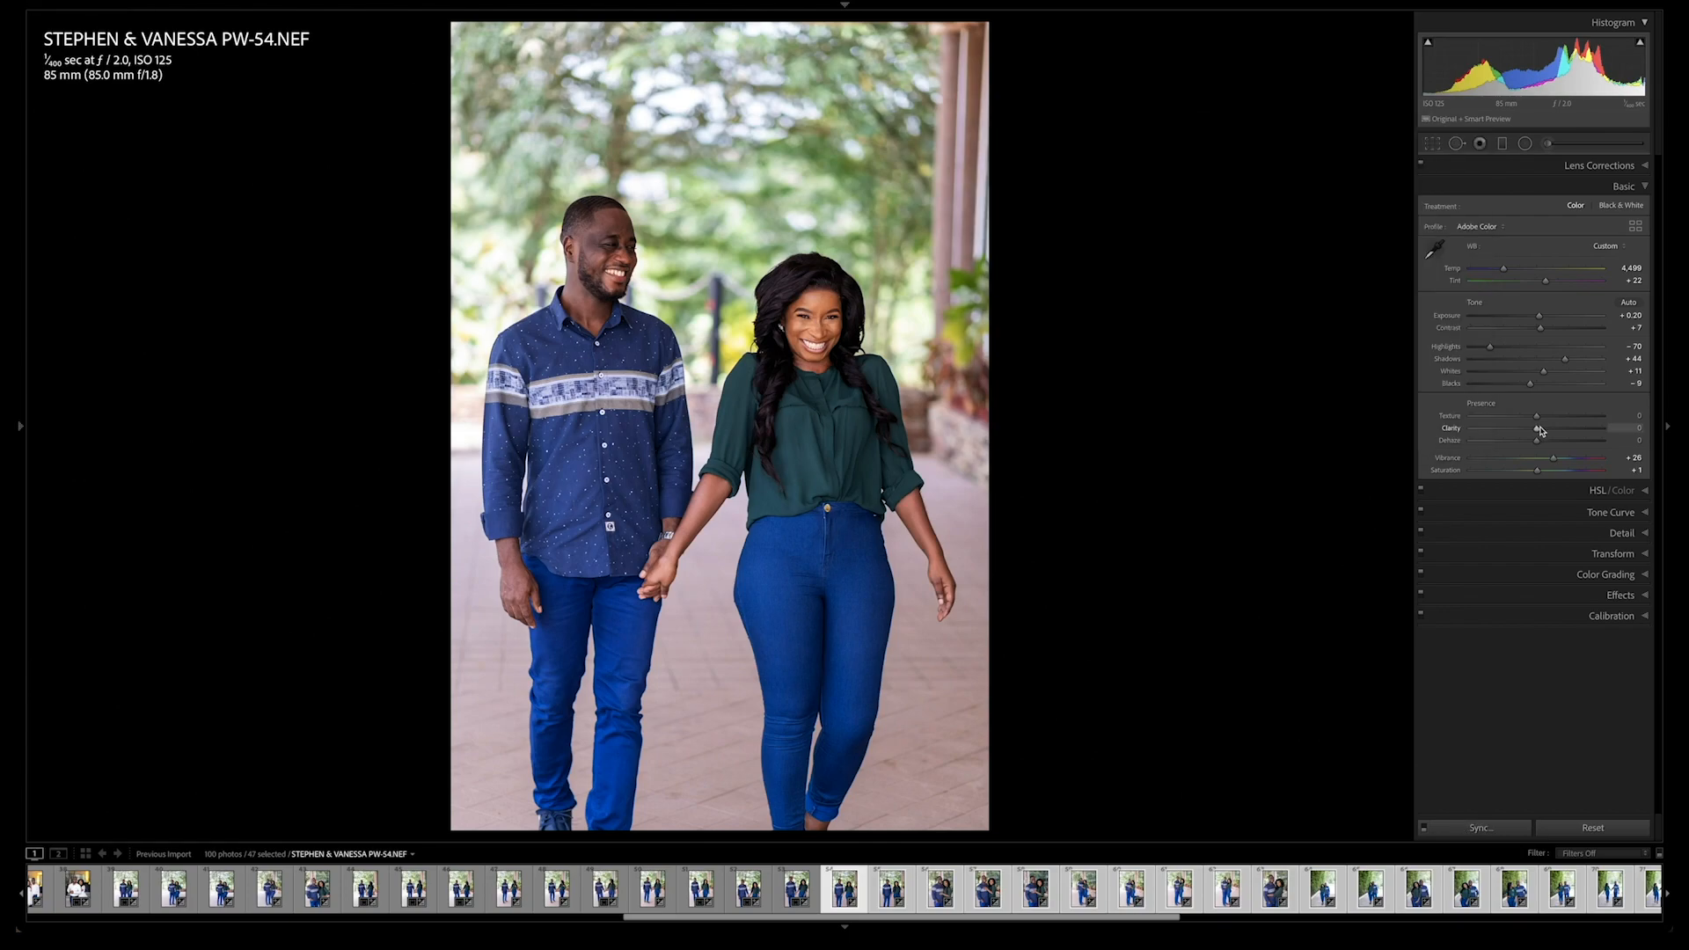
key(=)
key(ctrl+alt+s)
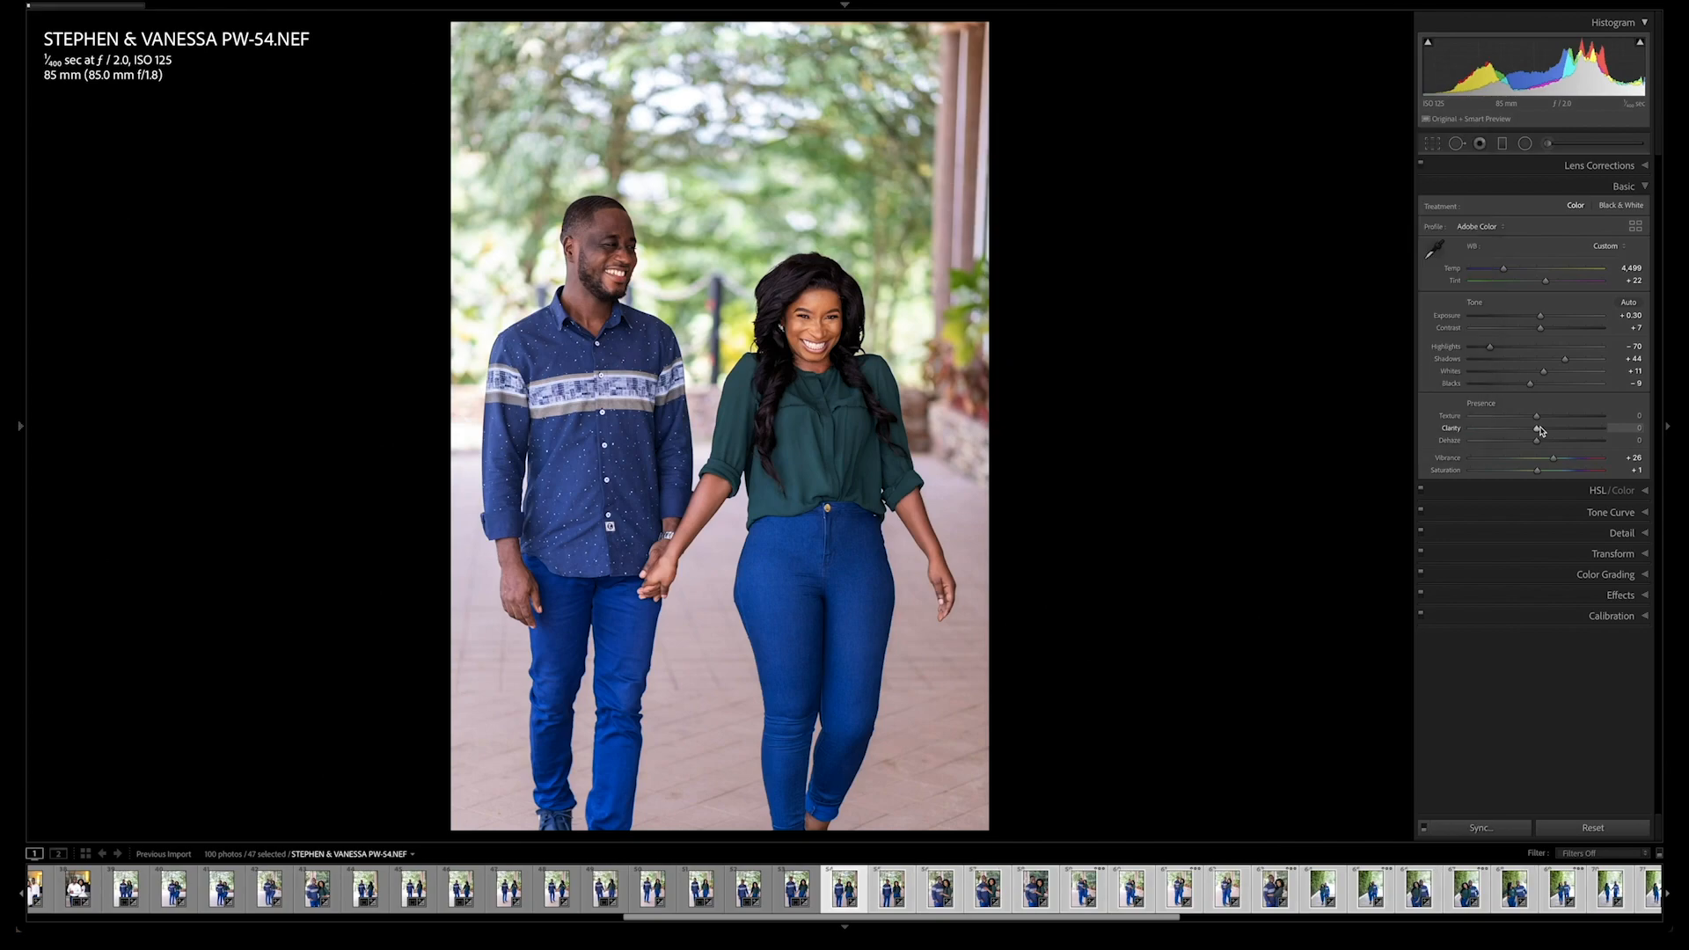
key(/)
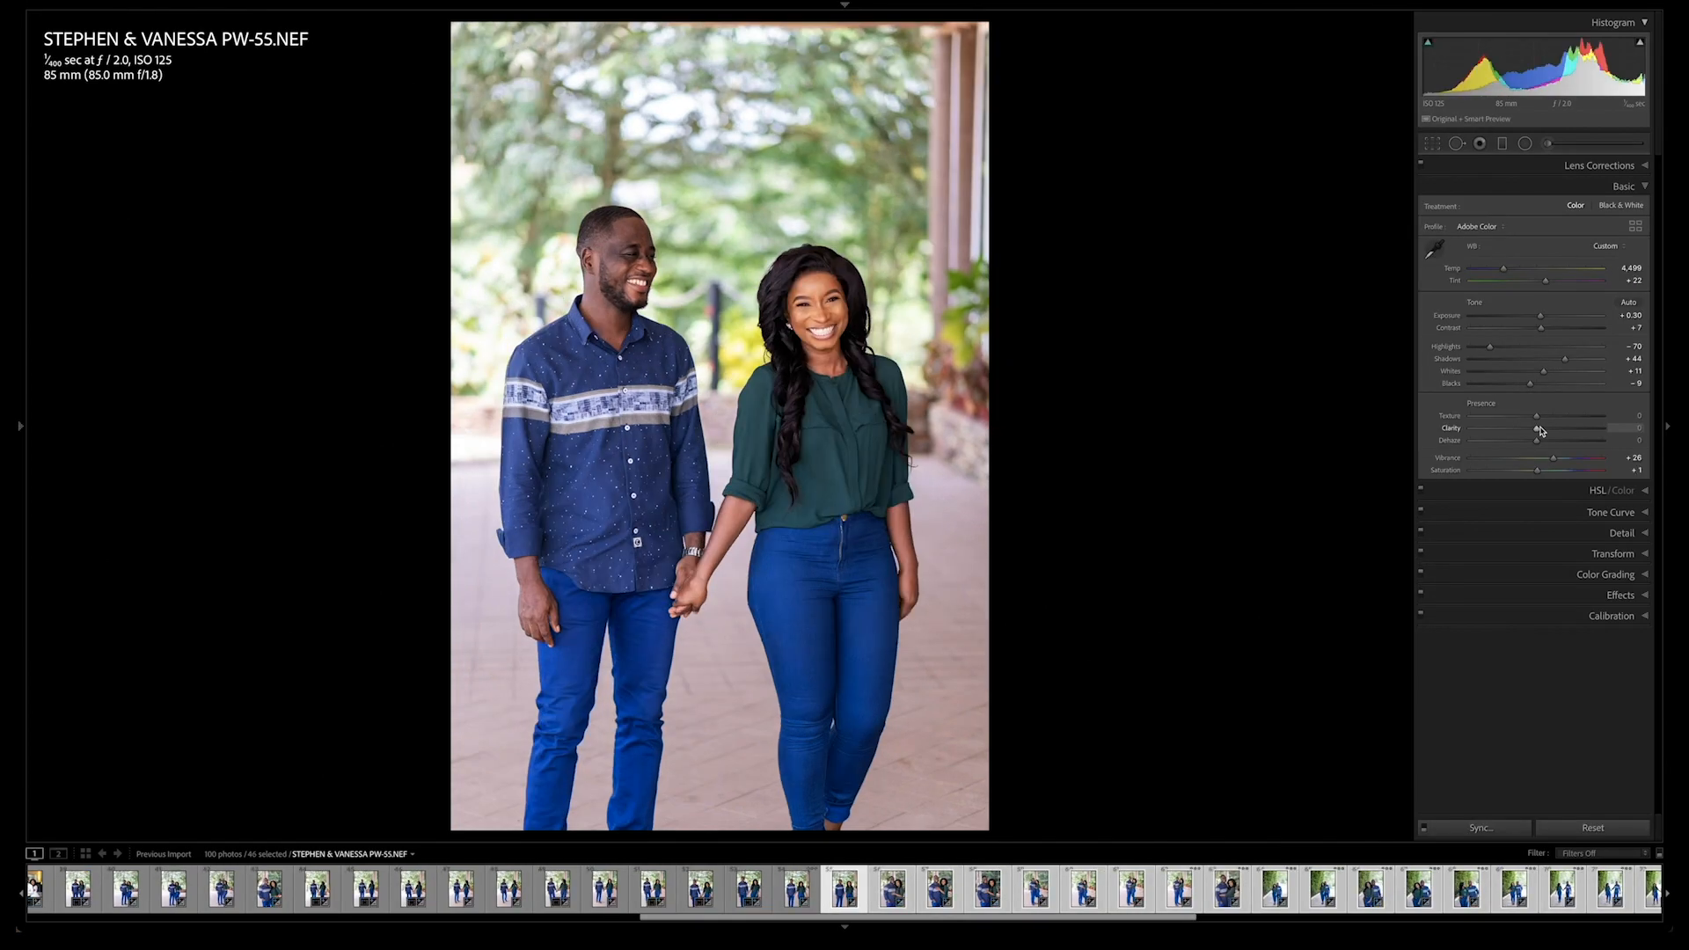
Step: Skip the fifty-fifth photo, set the fifty-sixth photo's exposure to +0.20 and tint to +24, and synchronize it with the selected photos
key(/)
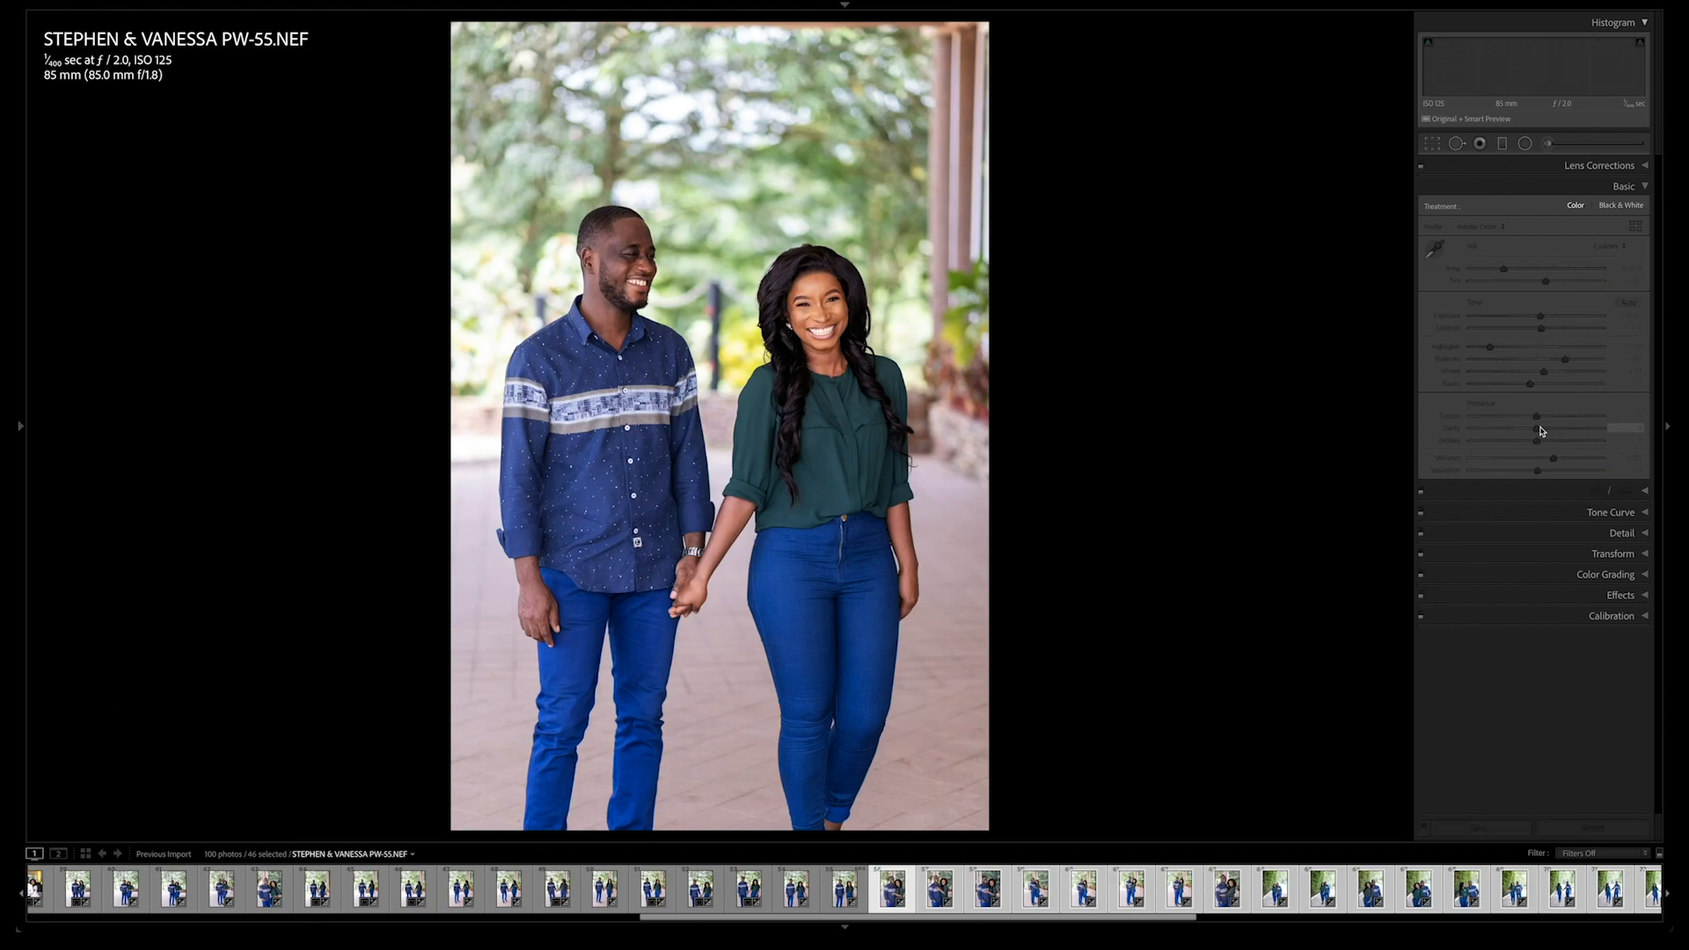
key(minus)
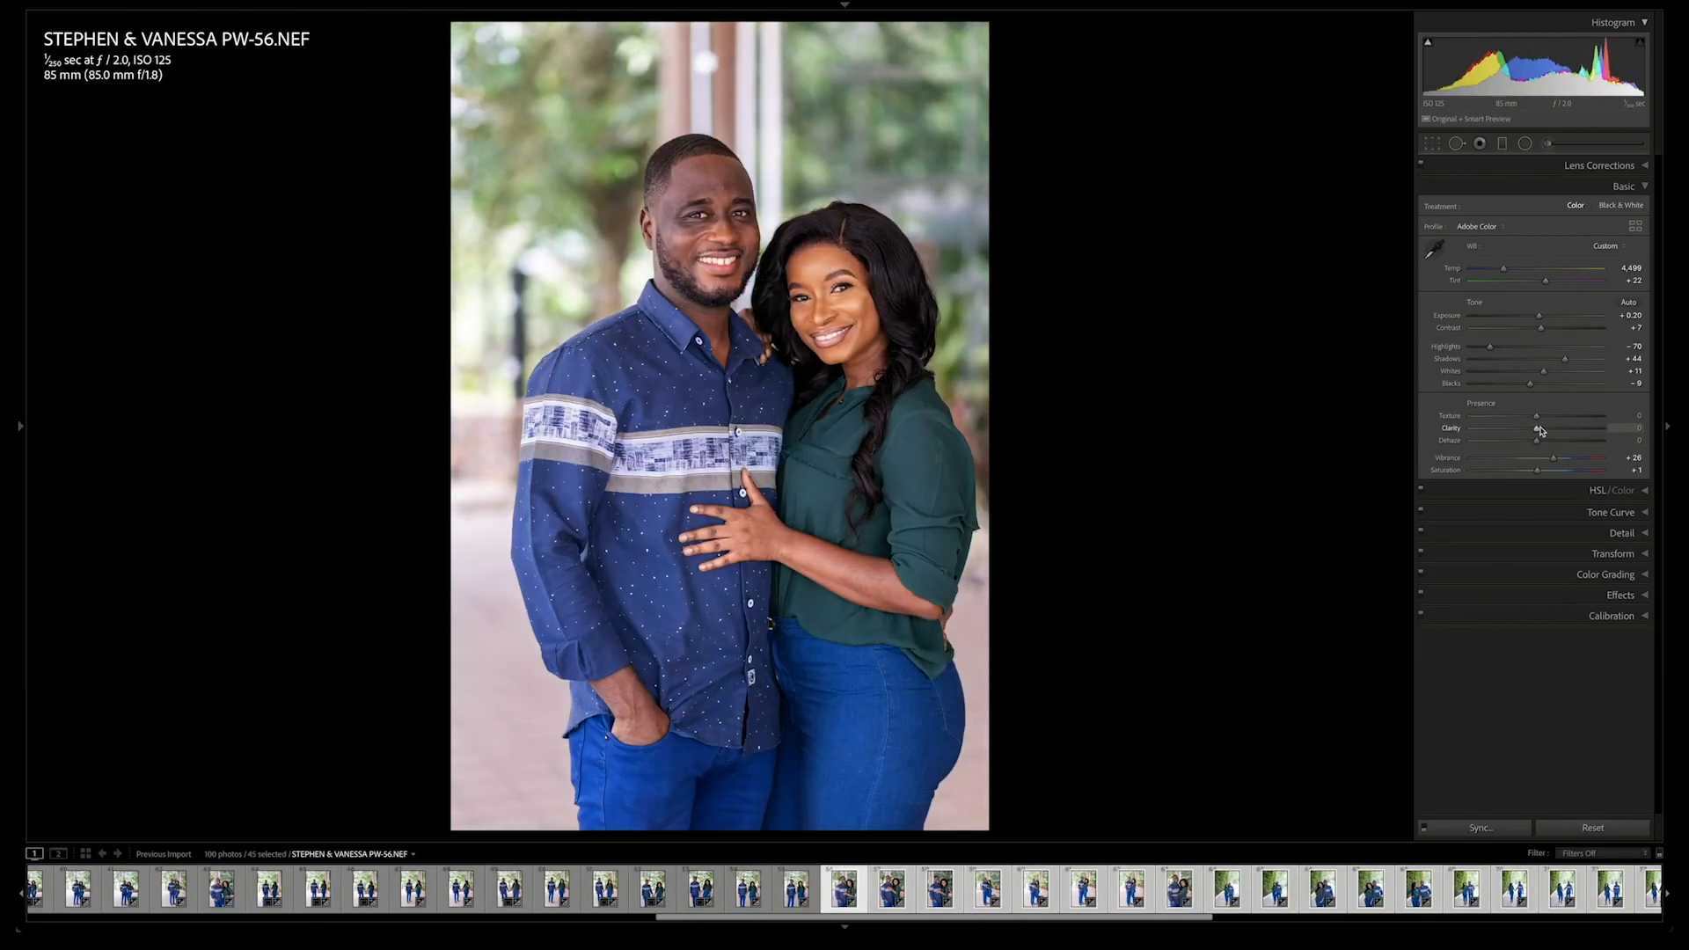
key(minus)
drag(1547, 283, 1549, 284)
key(ctrl+shift+s)
key(Return)
key(slash)
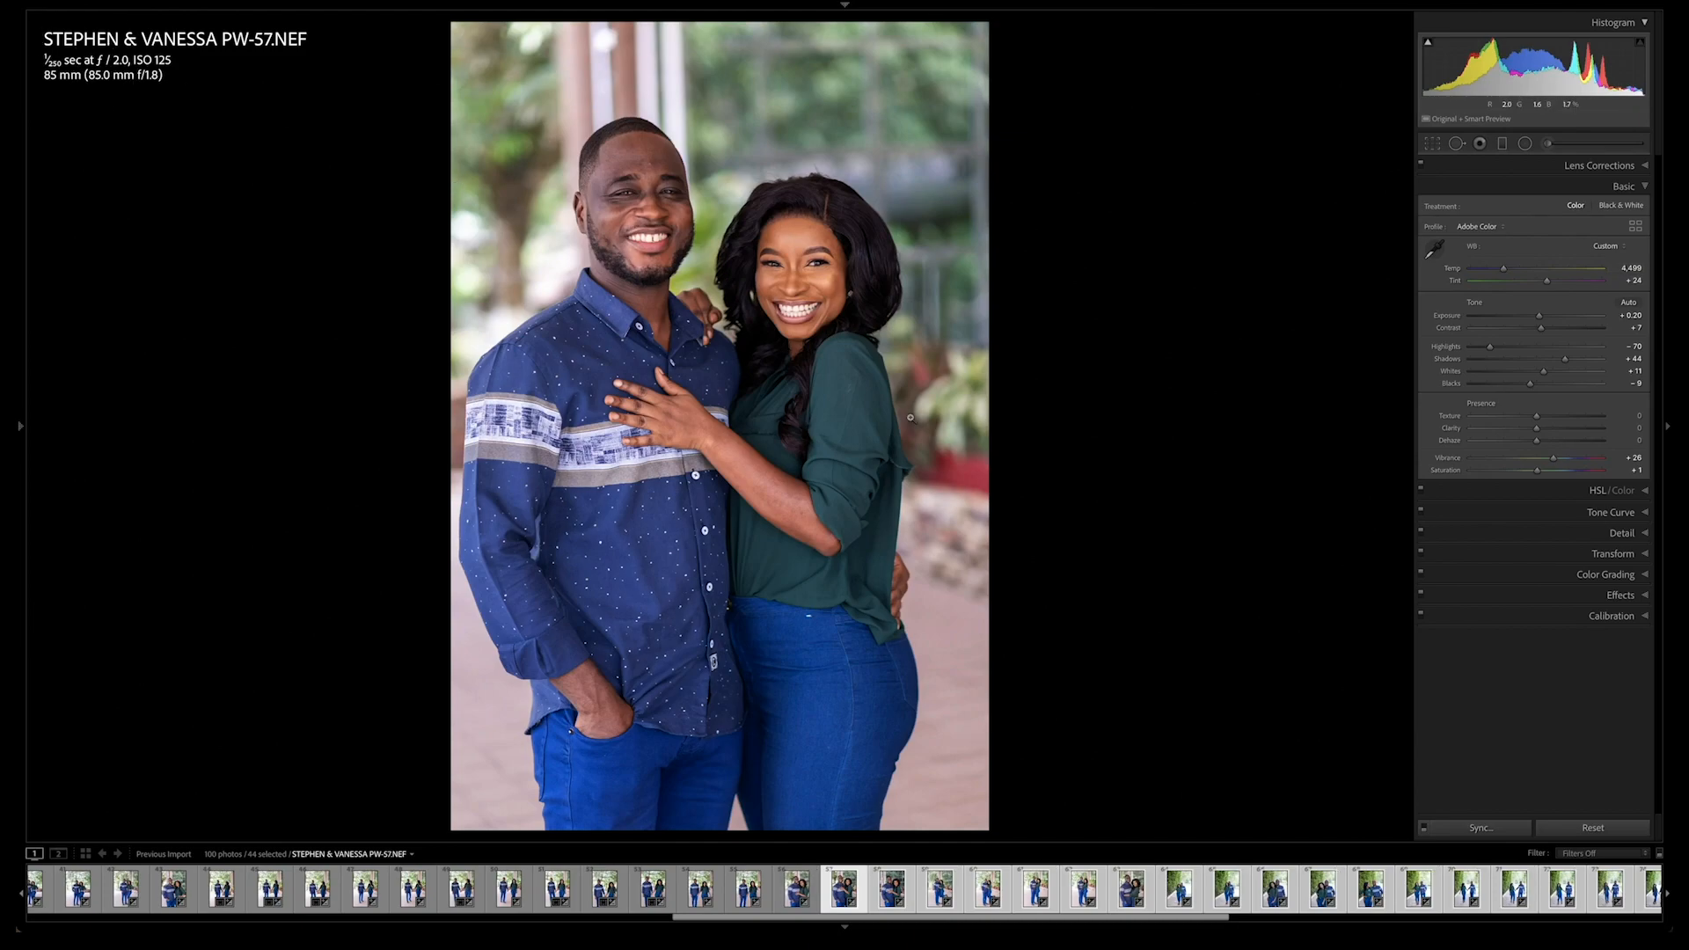
Step: Crop the fifty-seventh photo tighter from its upper-right corner, drop it from the selection and check the fifty-eighth photo full screen
key(r)
drag(985, 27, 965, 42)
key(Return)
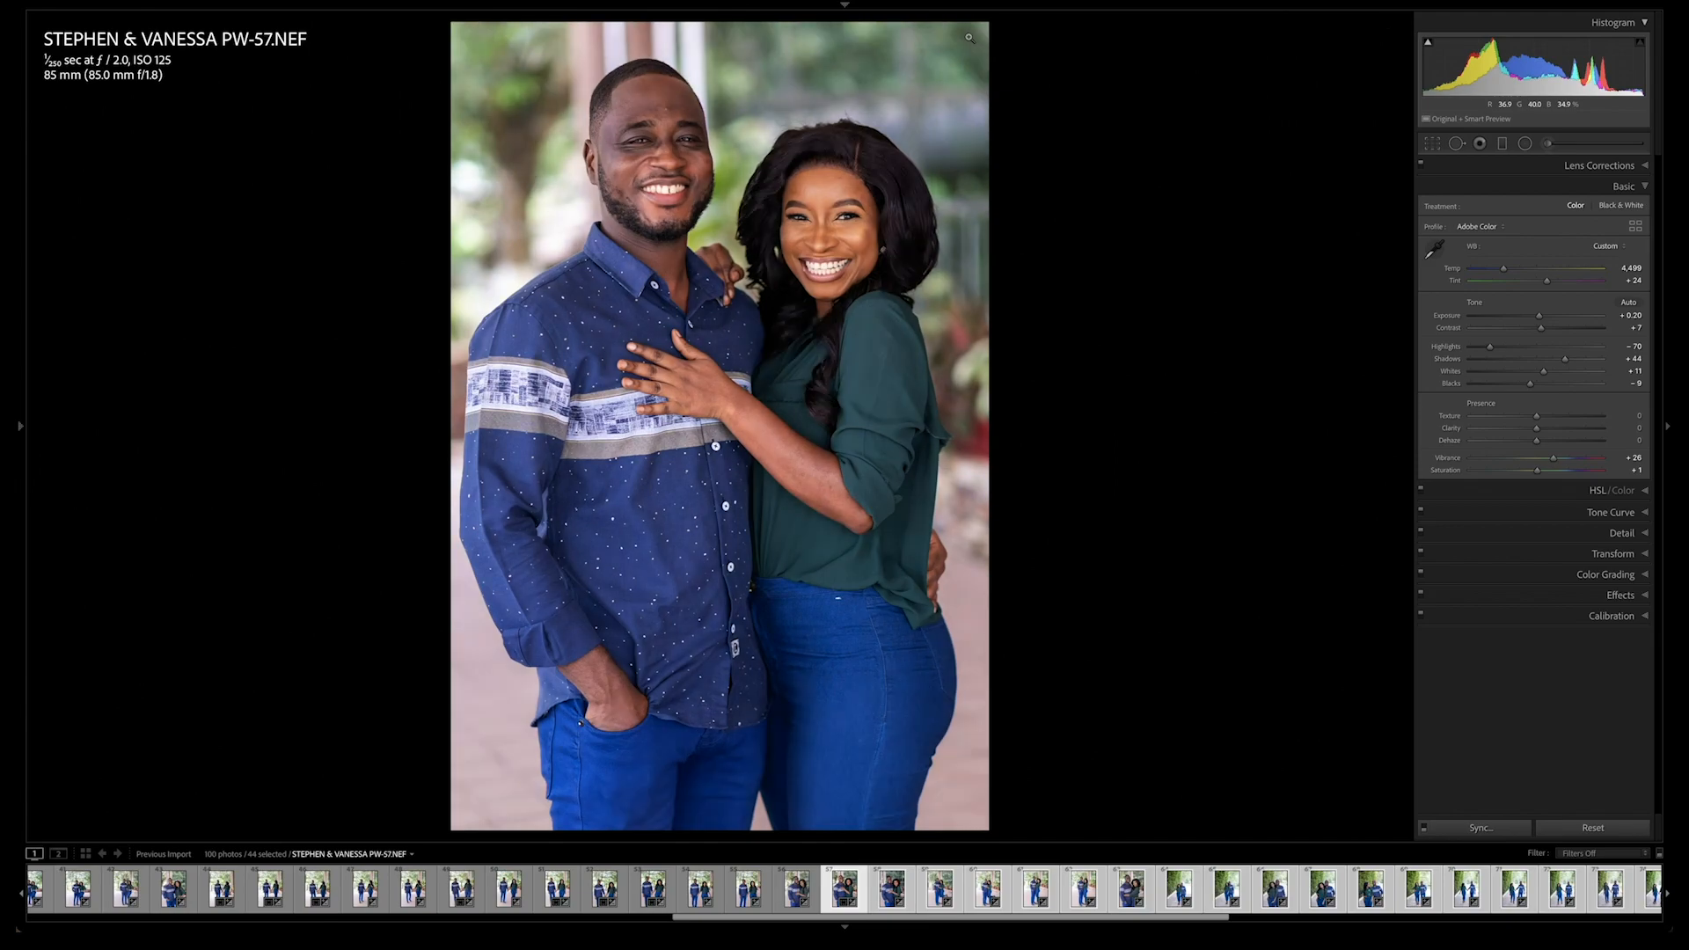
key(slash)
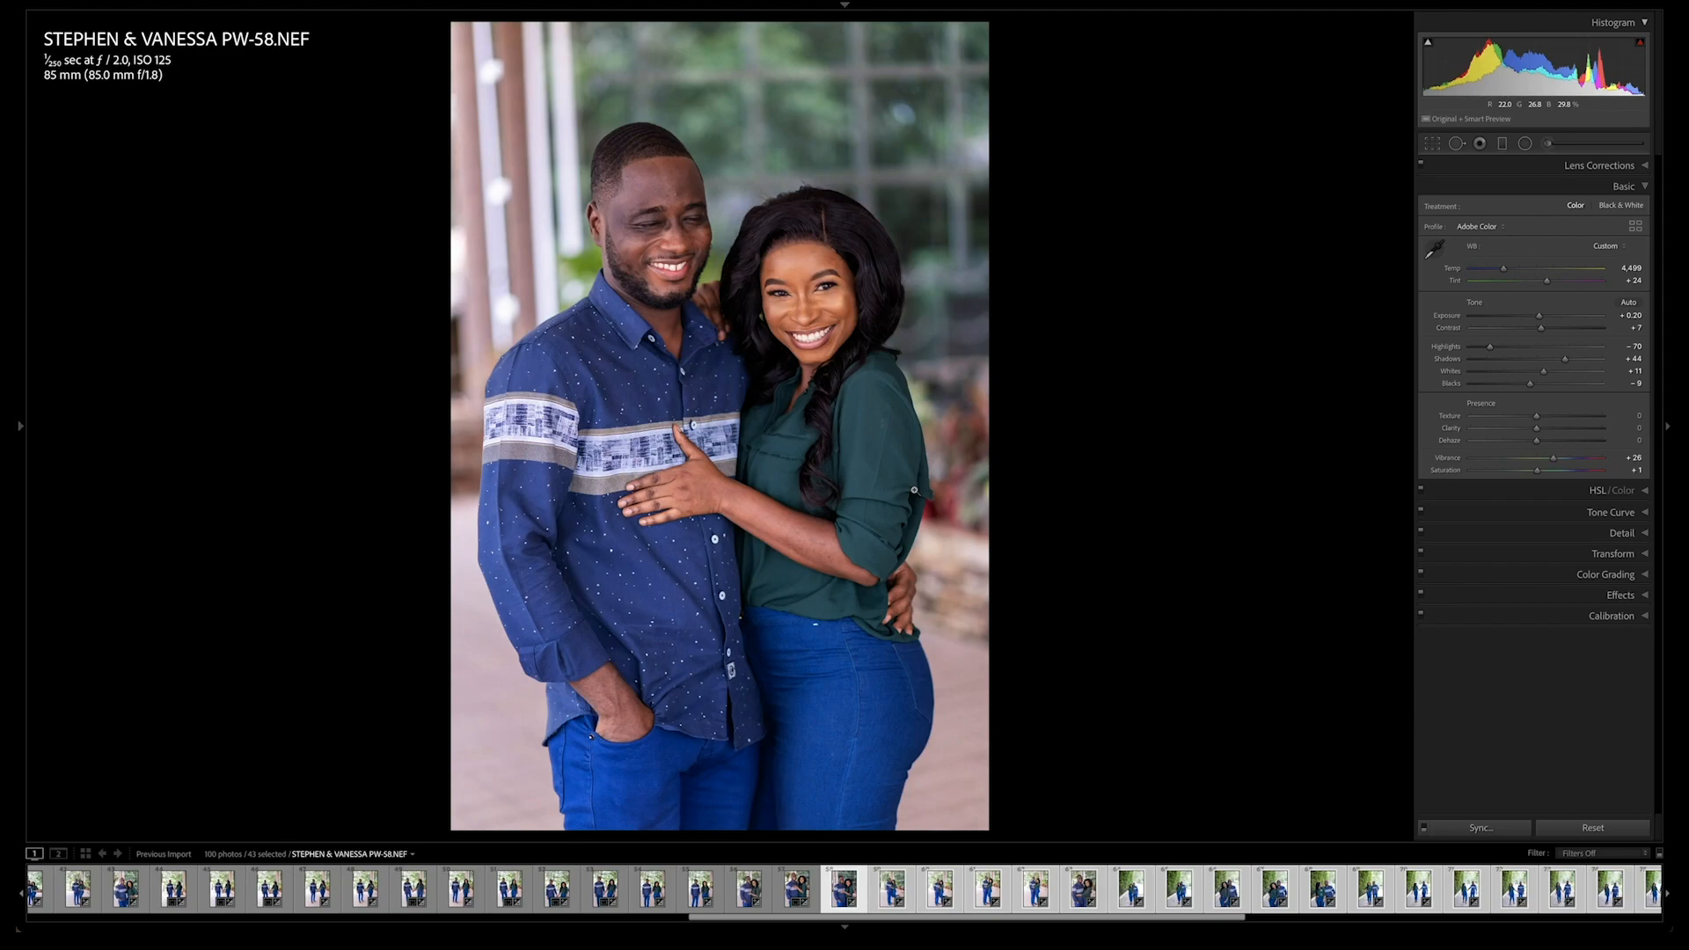
key(f)
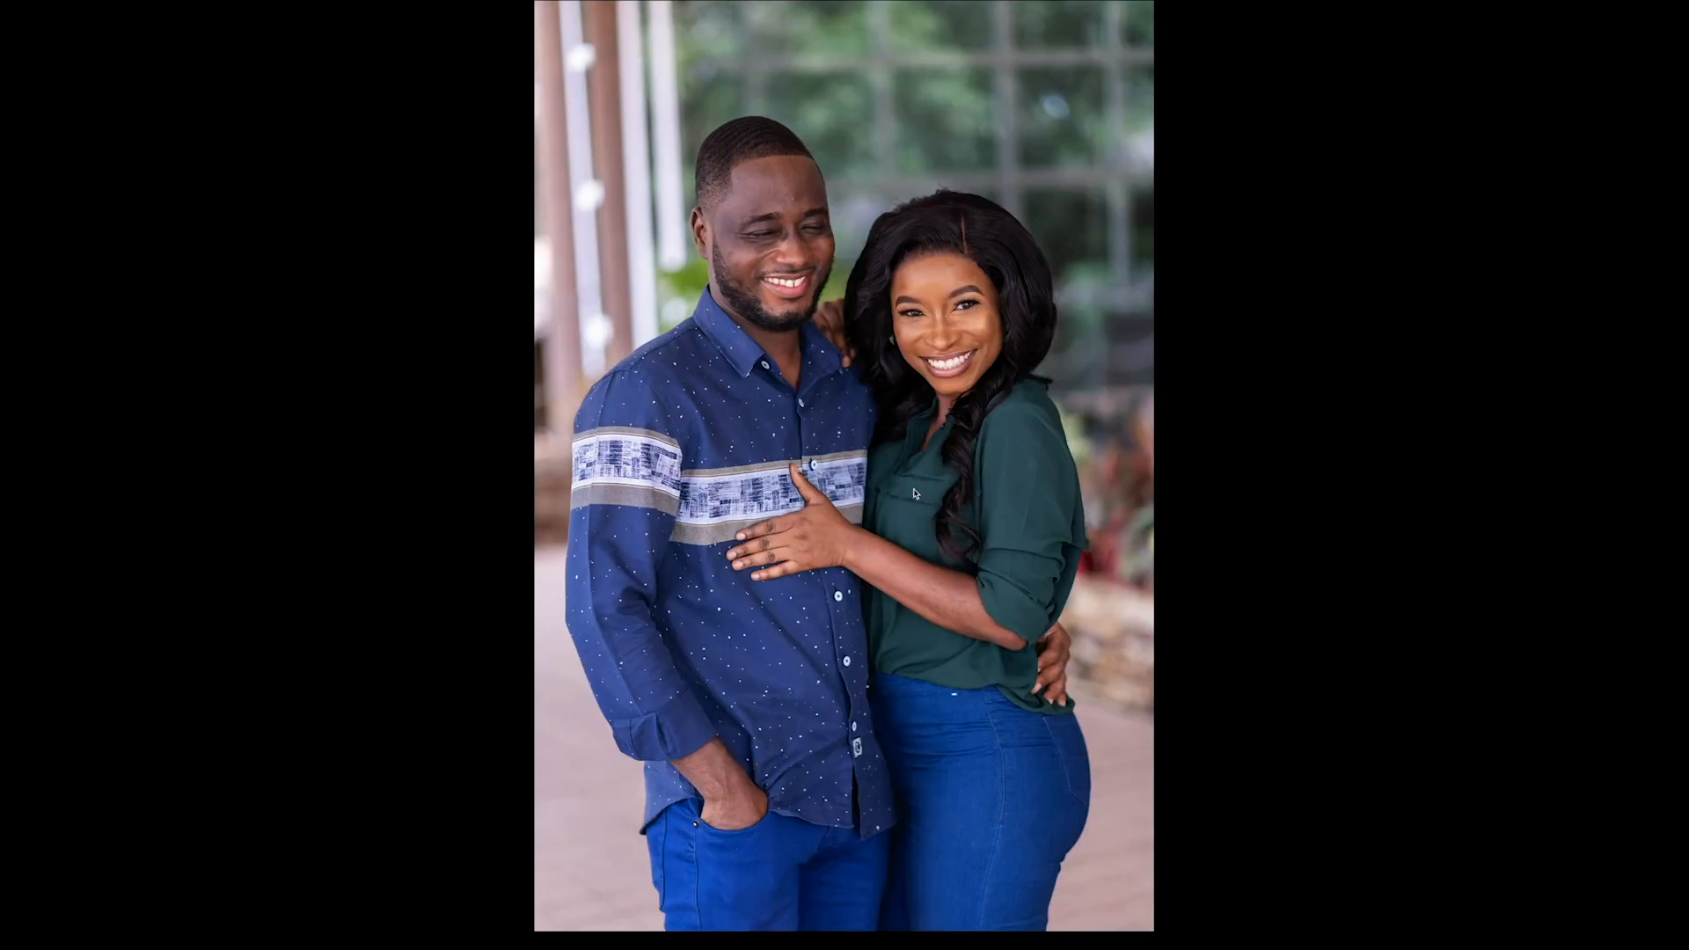
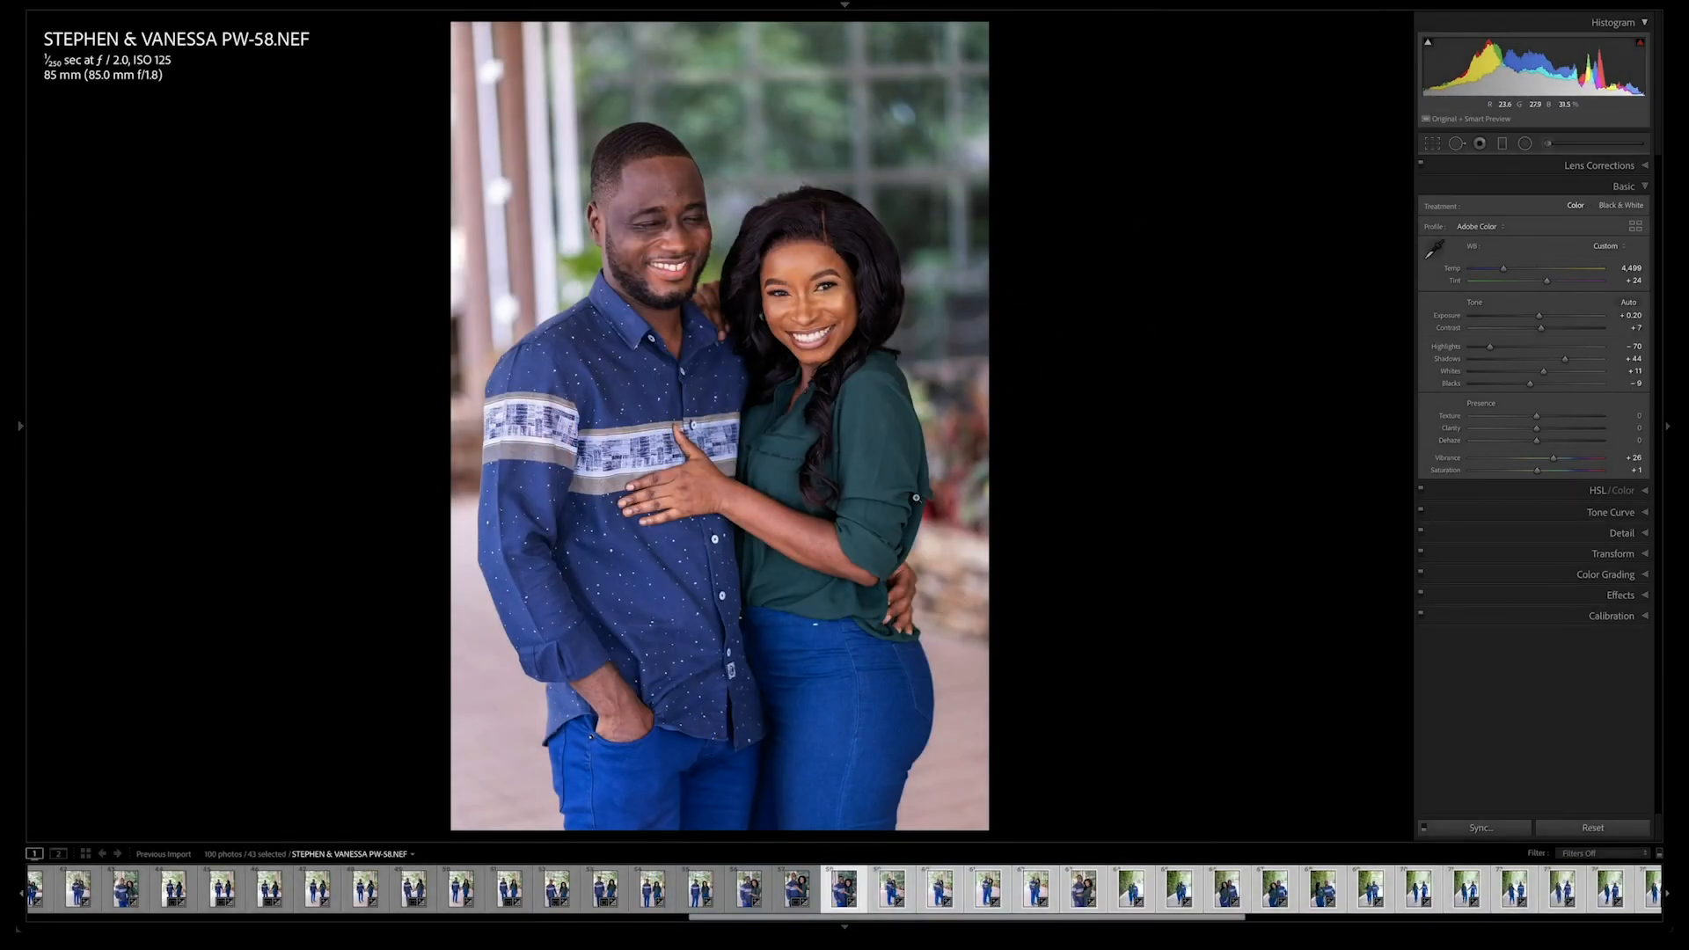
Step: Set the sixtieth photo's exposure to −0.10, crop it tighter from its upper-right corner and drop it from the selection
key(Right)
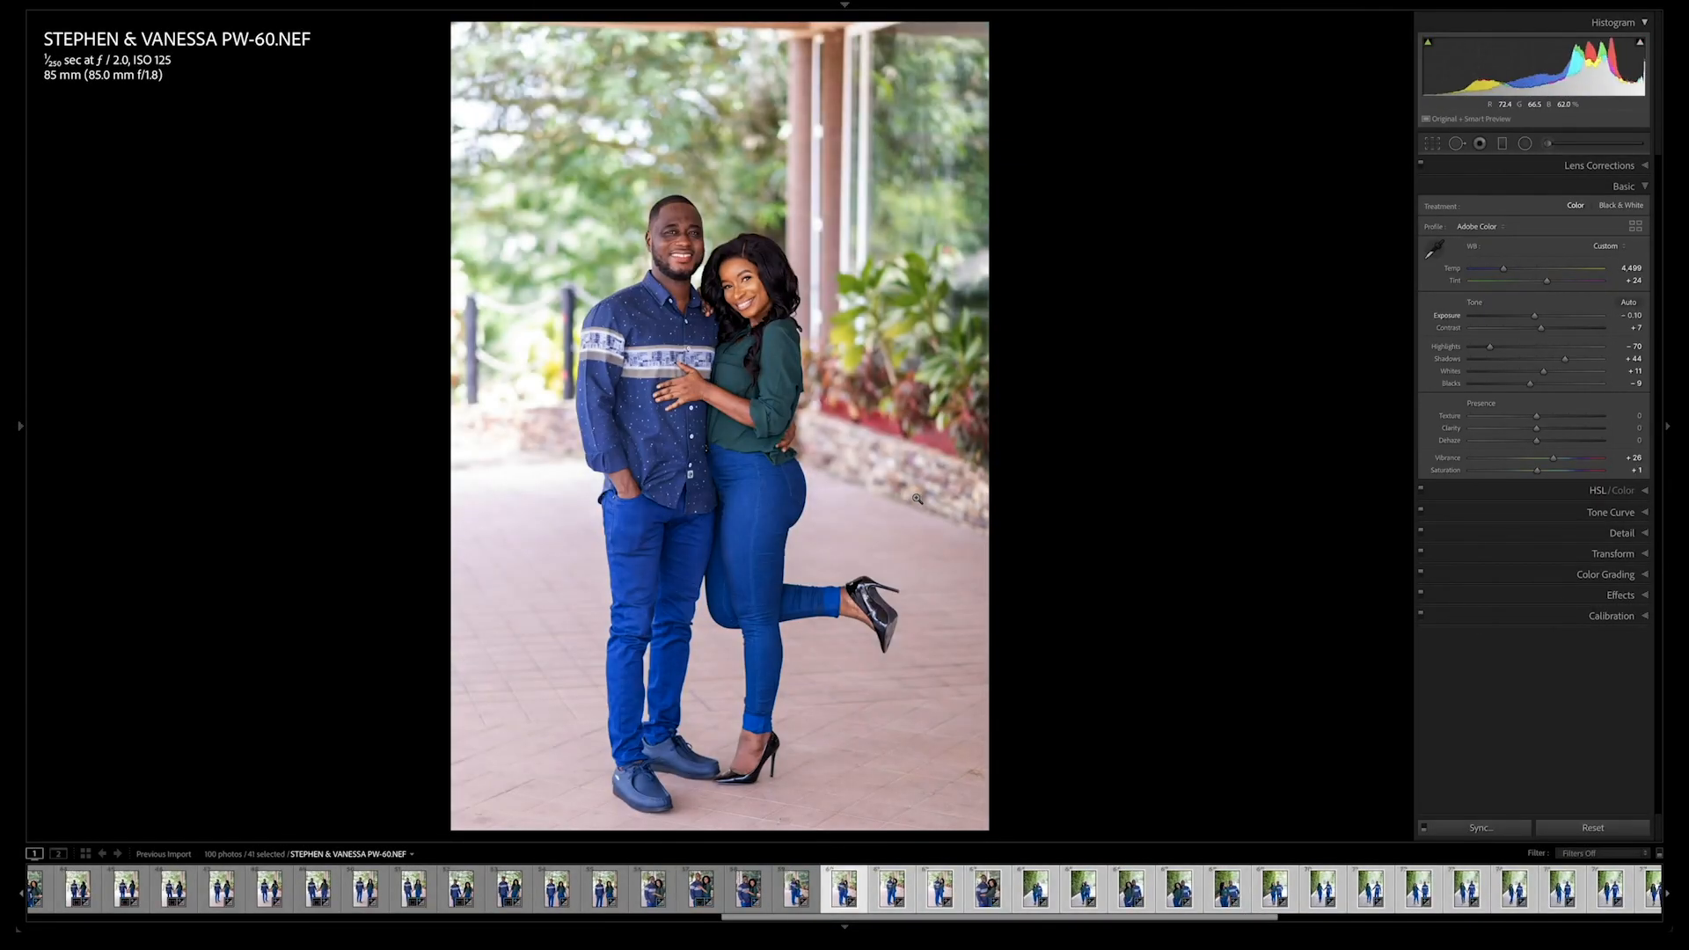
key(r)
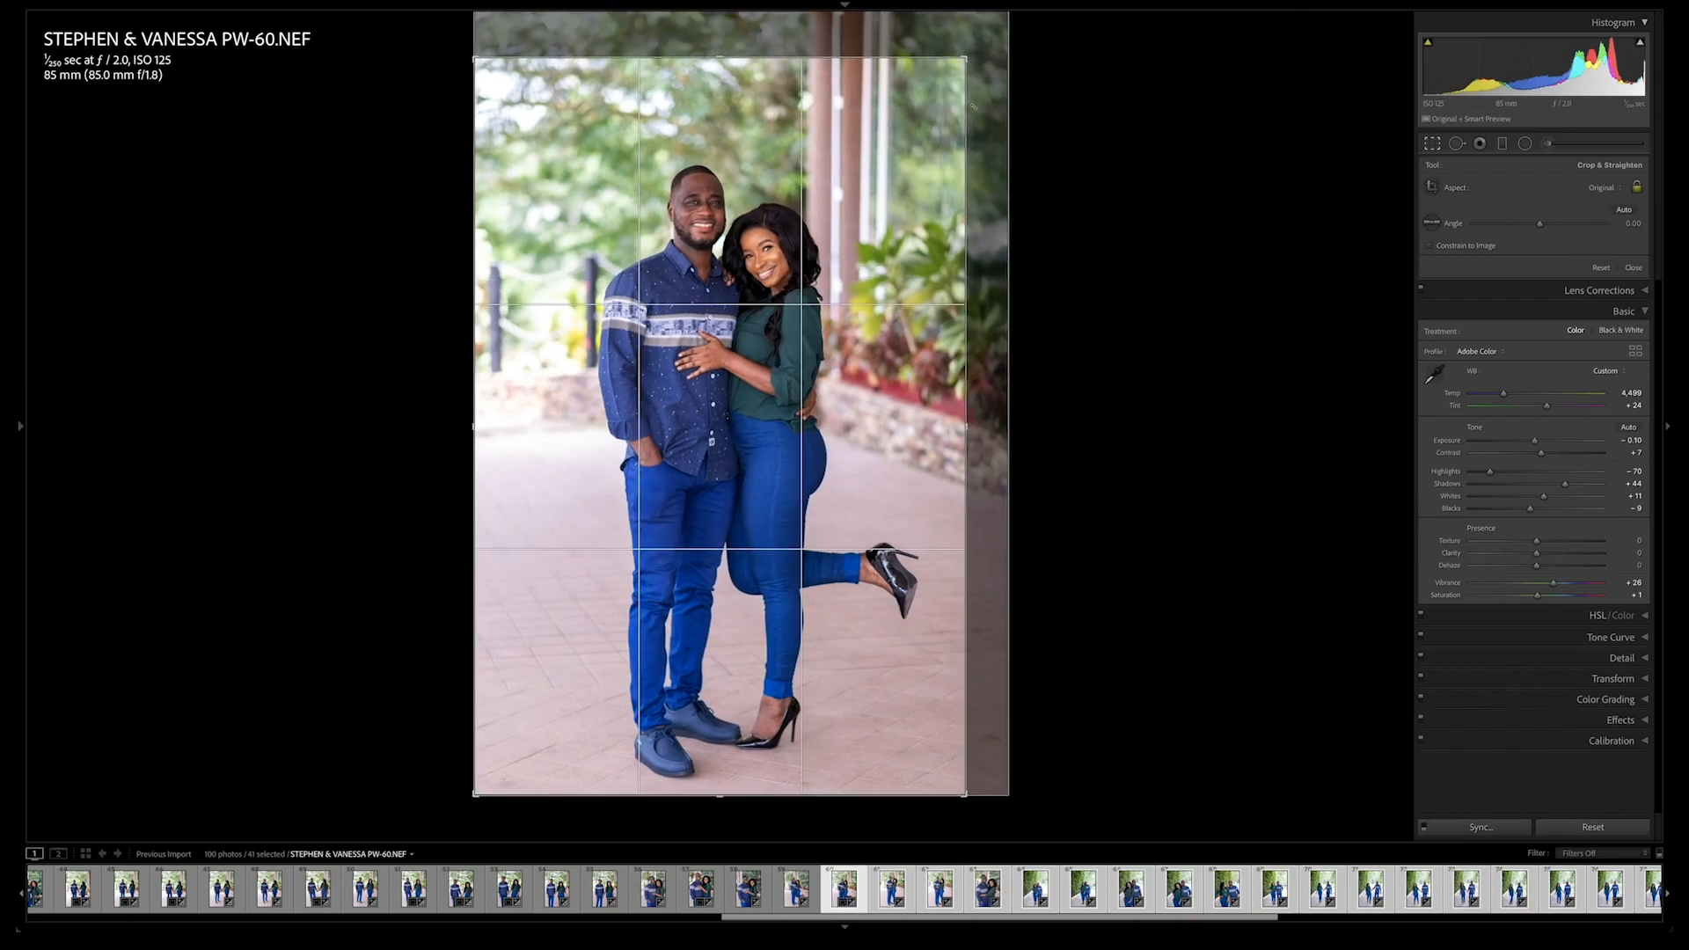
key(r)
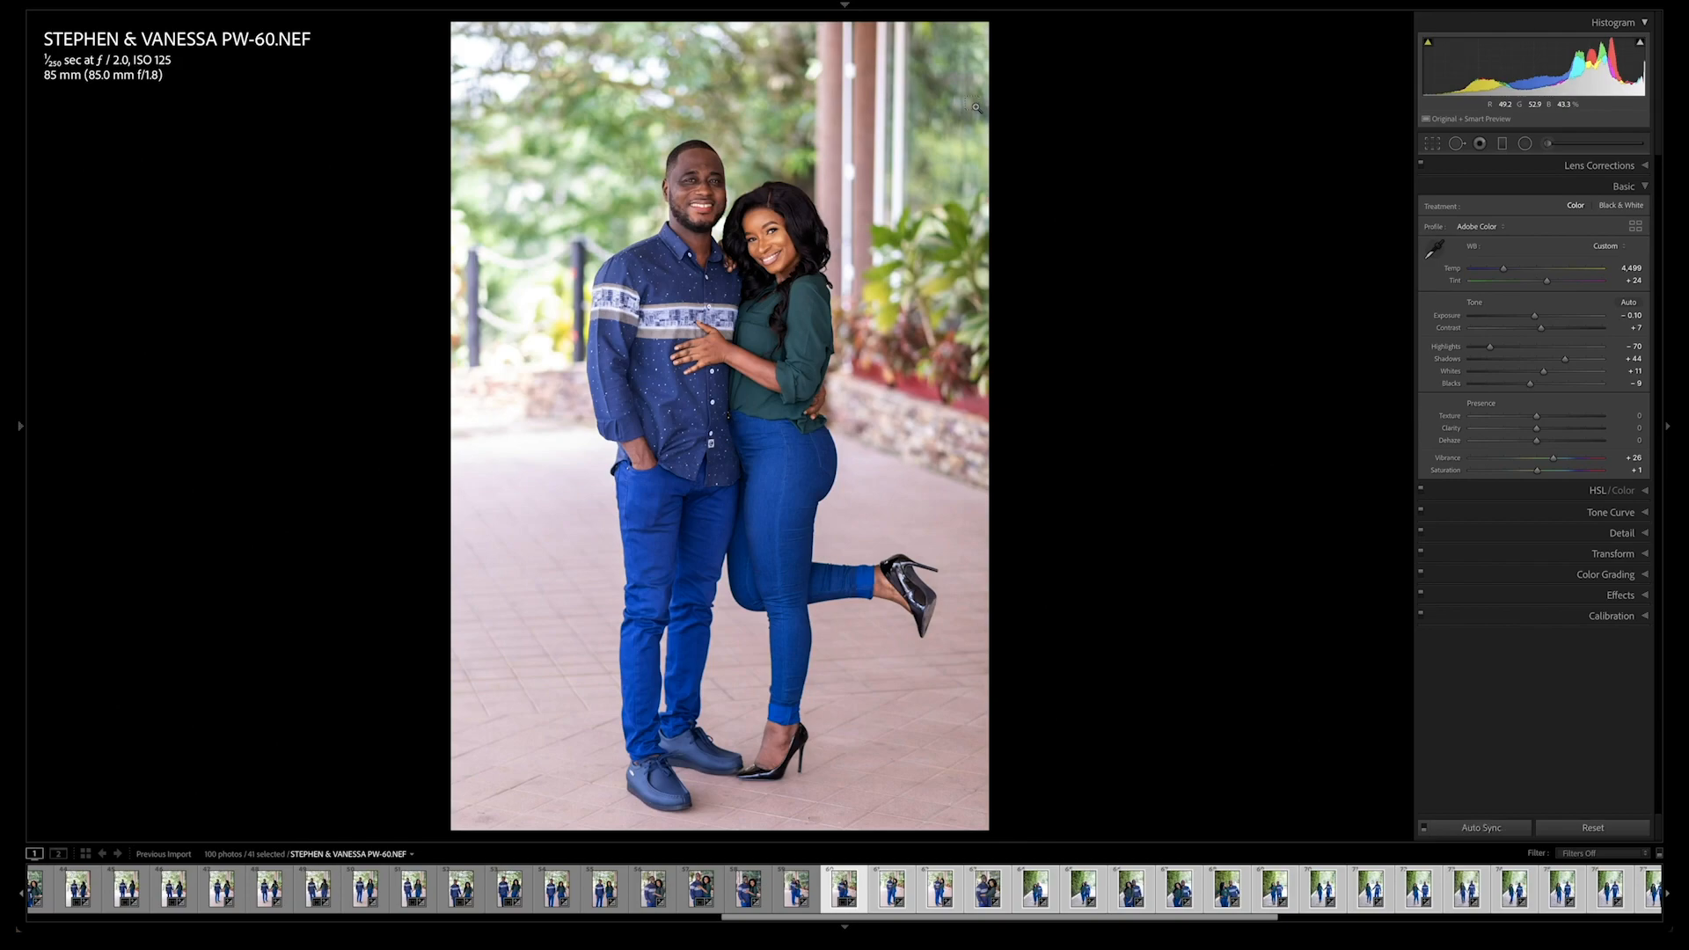
key(Right)
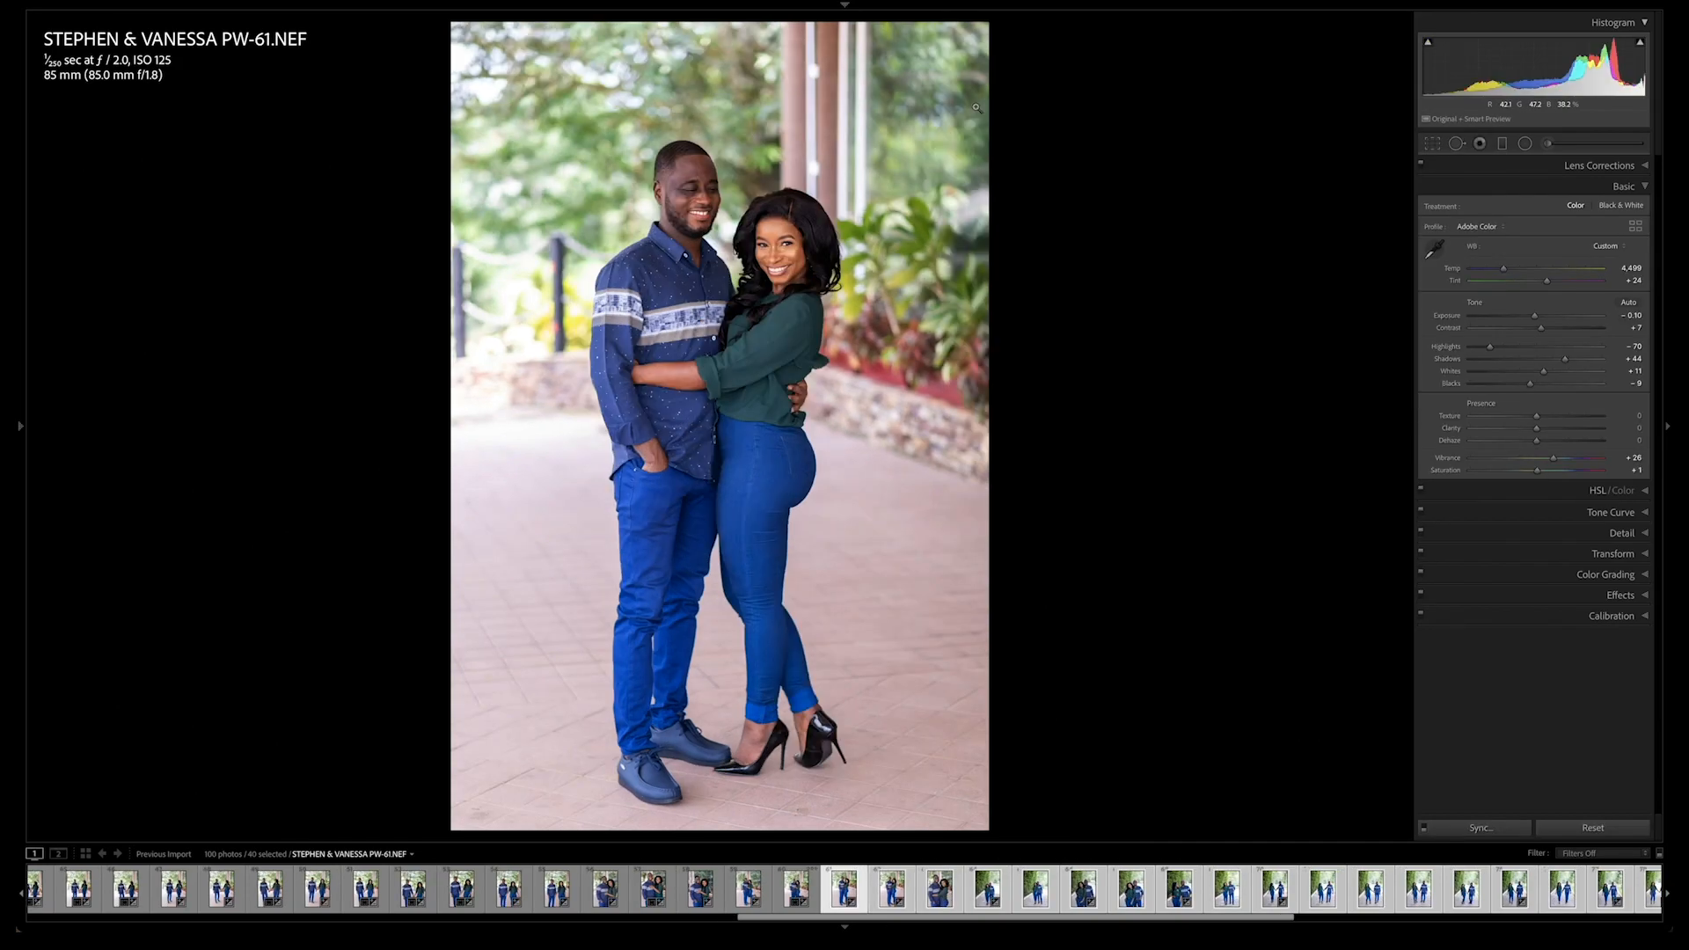
Step: Skip the sixty-first and sixty-second photos and set the sixty-third photo's exposure to +0.10, contrast to +6 and shadows to +48
key(Right)
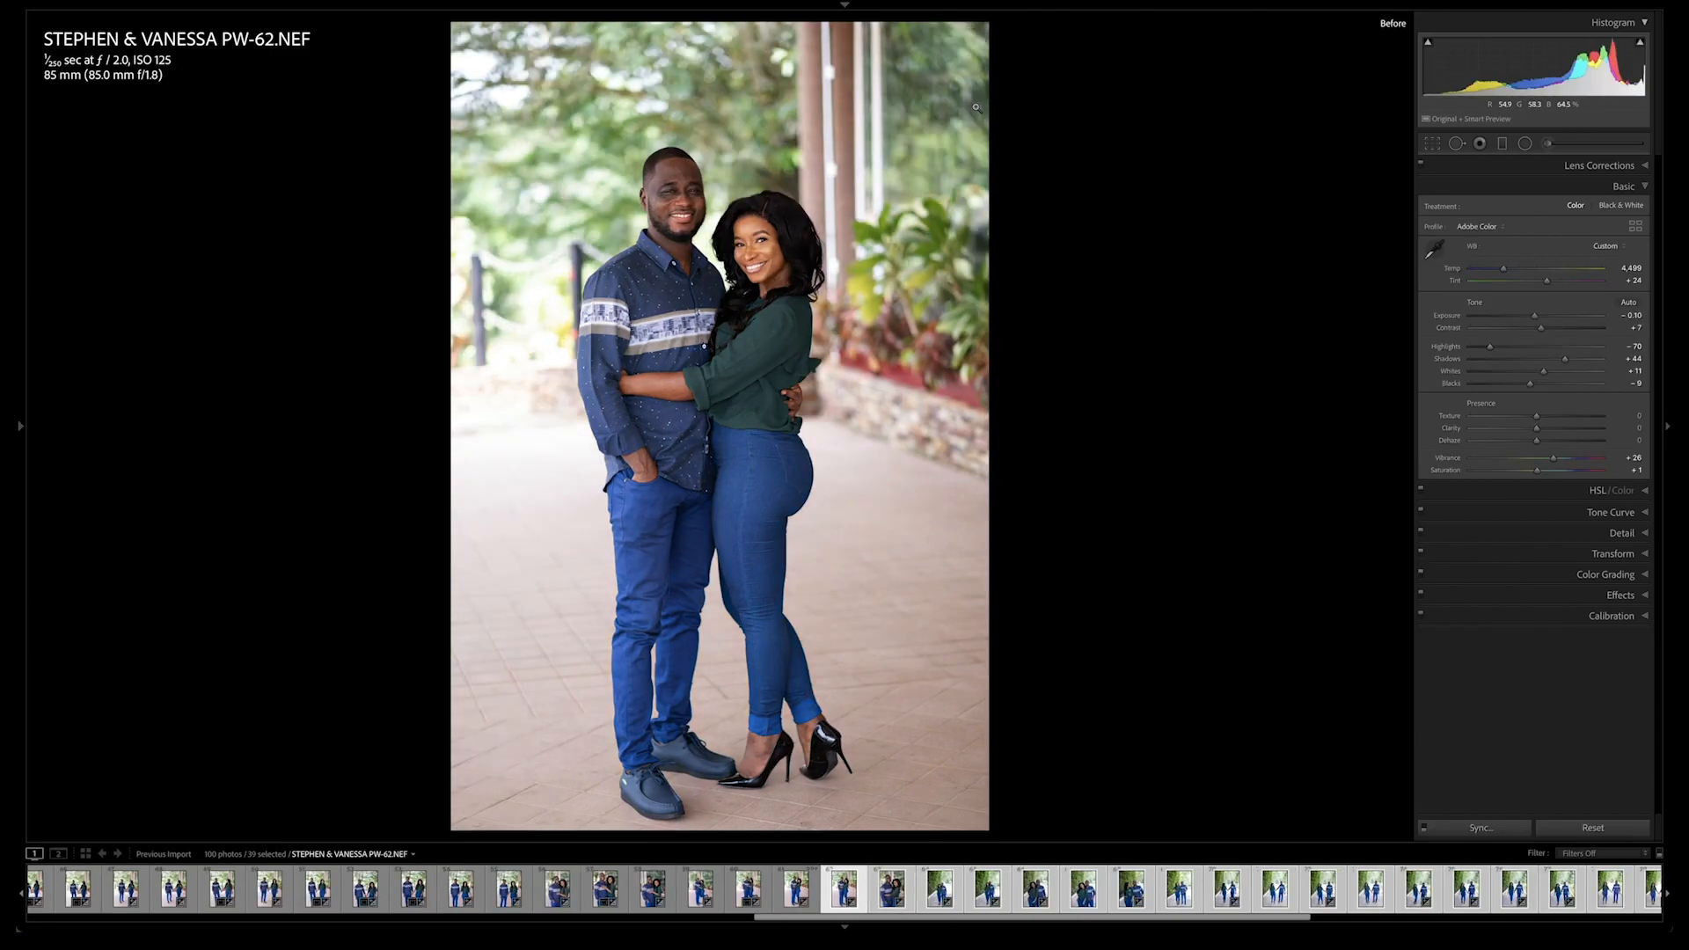
key(Right)
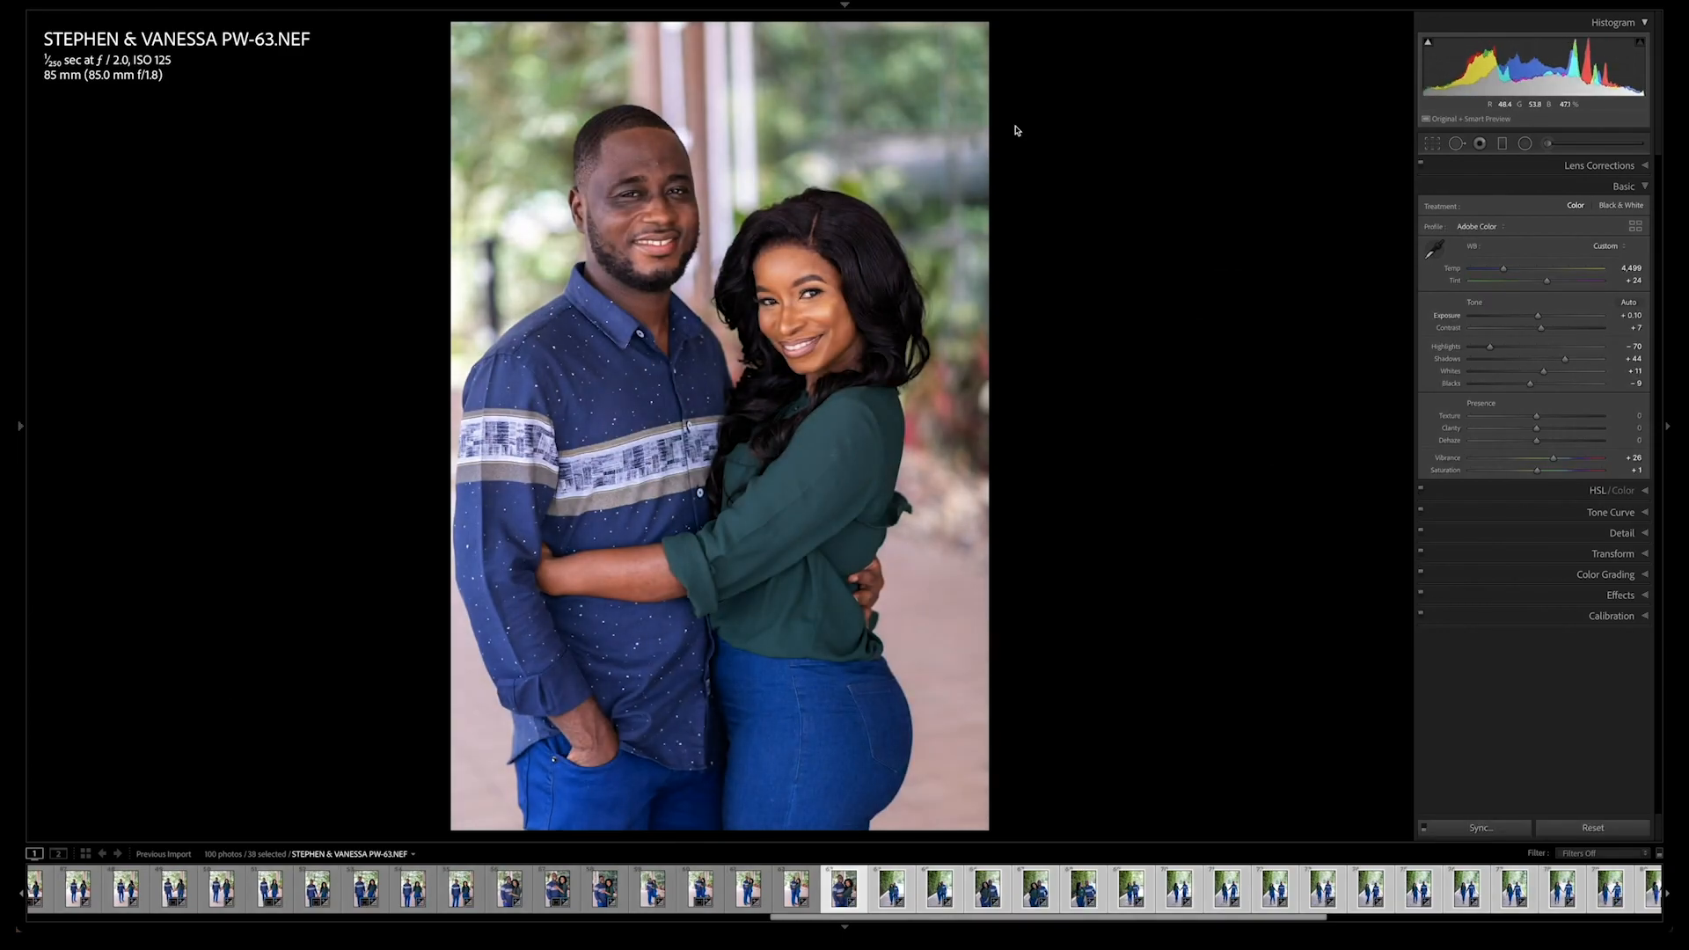
drag(1541, 329, 1540, 329)
drag(1564, 365, 1566, 363)
Step: Crop the sixty-third photo tighter from its upper-right corner and synchronize its settings with the selected photos
key(r)
drag(987, 24, 969, 45)
key(Return)
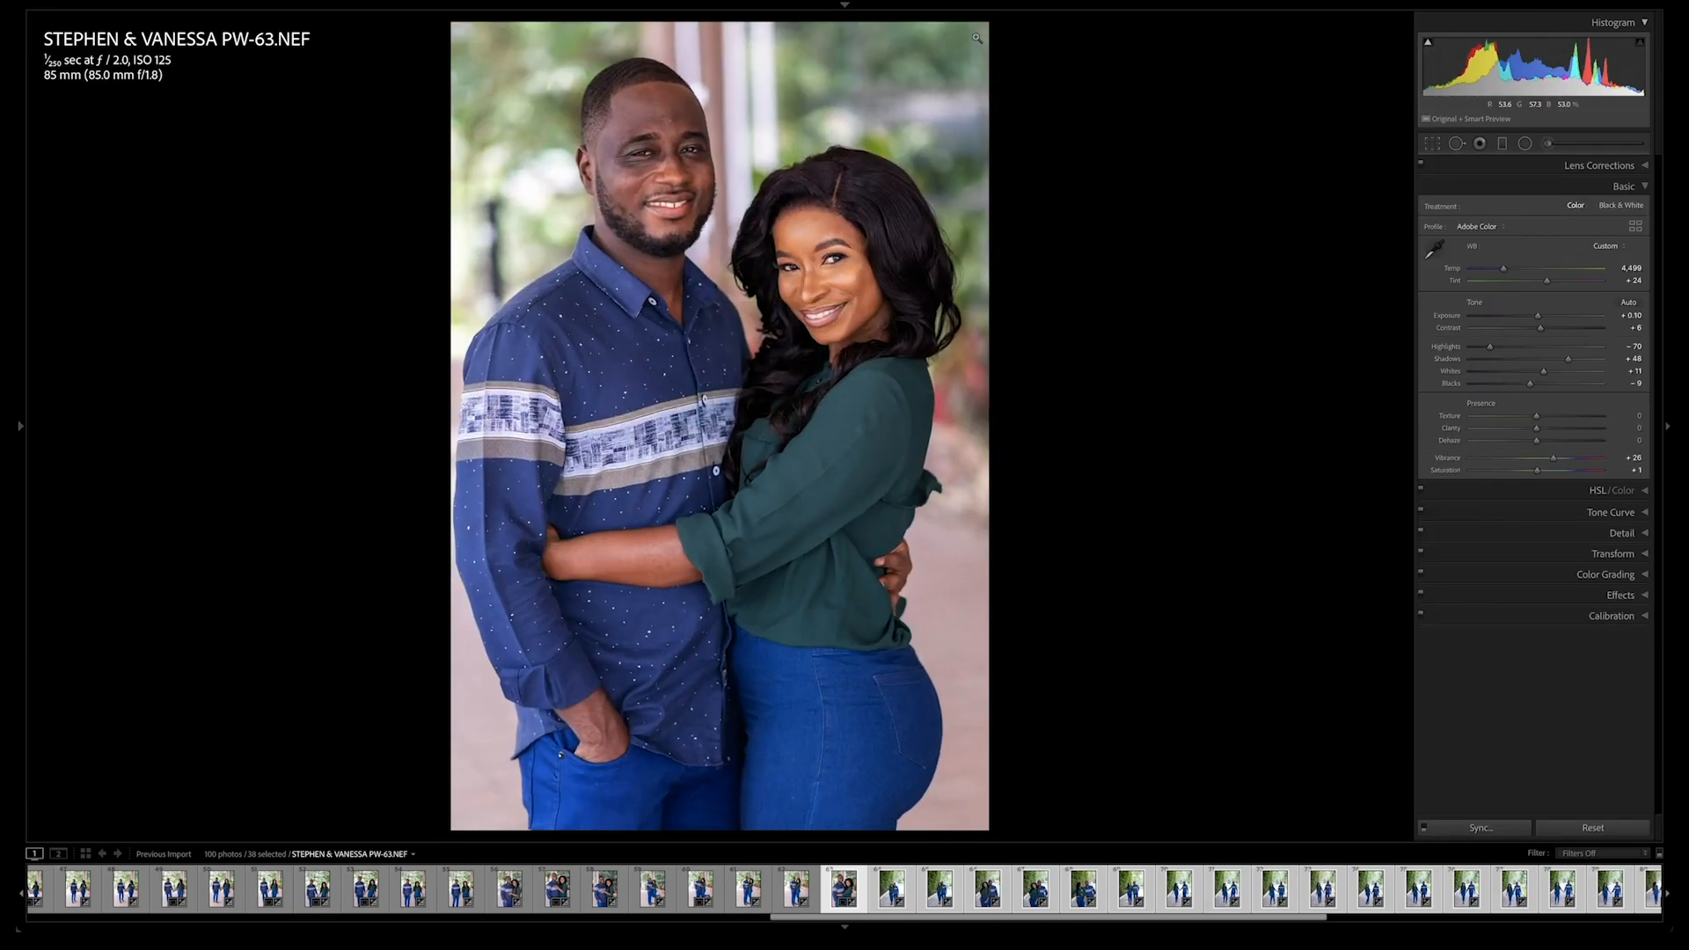
key(super+shift+s)
key(Return)
Step: Cool the sixty-third photo's temperature to 4,448, synchronize it with the selected photos and drop it from the selection
drag(1504, 272, 1502, 273)
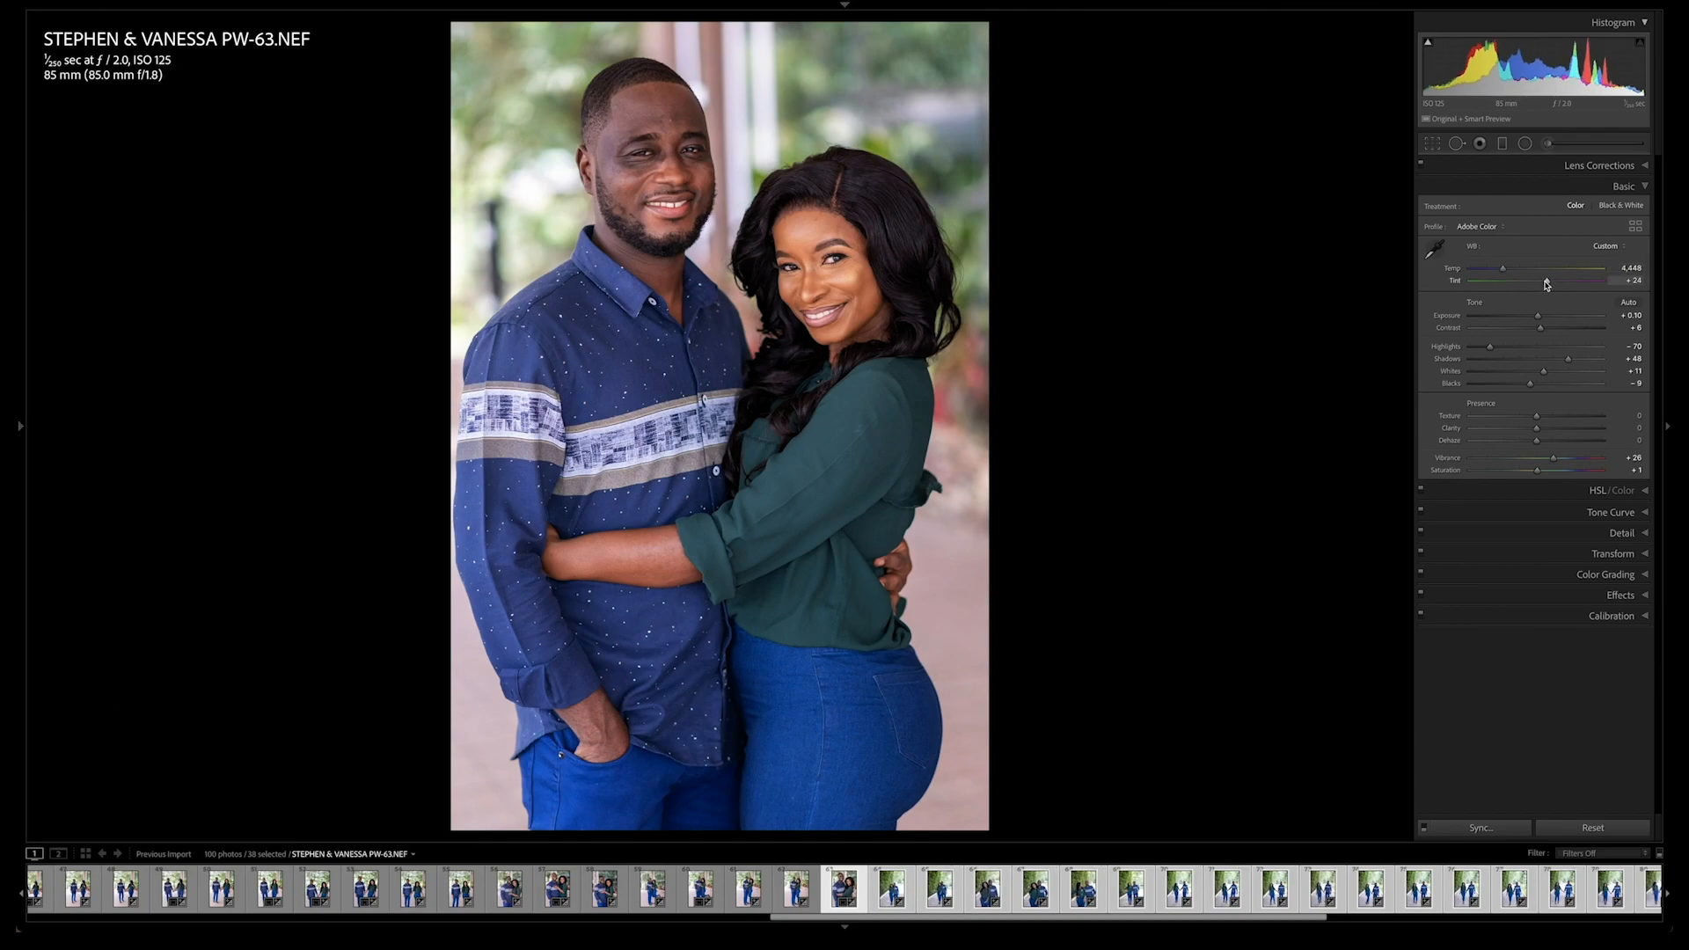
key(super+shift+s)
key(Return)
key(slash)
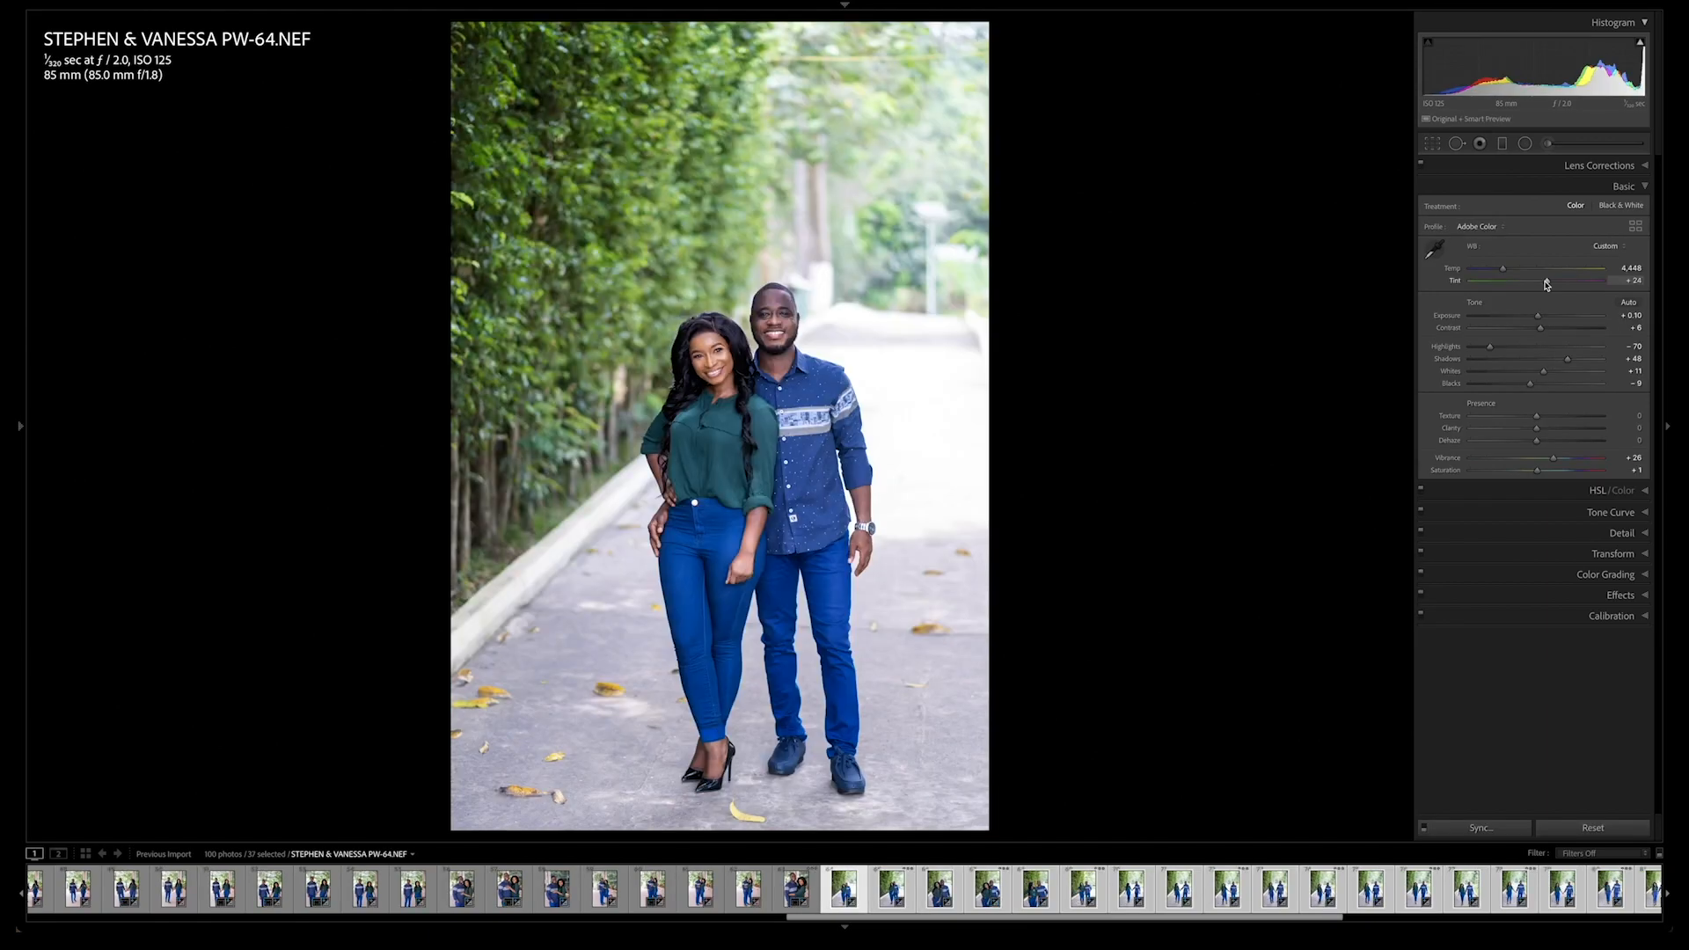
Step: Set the sixty-fourth photo's temperature to 4,919, tint to +27 and exposure to −0.20, synchronize it and drop it from the selection
drag(1503, 273, 1552, 283)
key(backslash)
key(backslash)
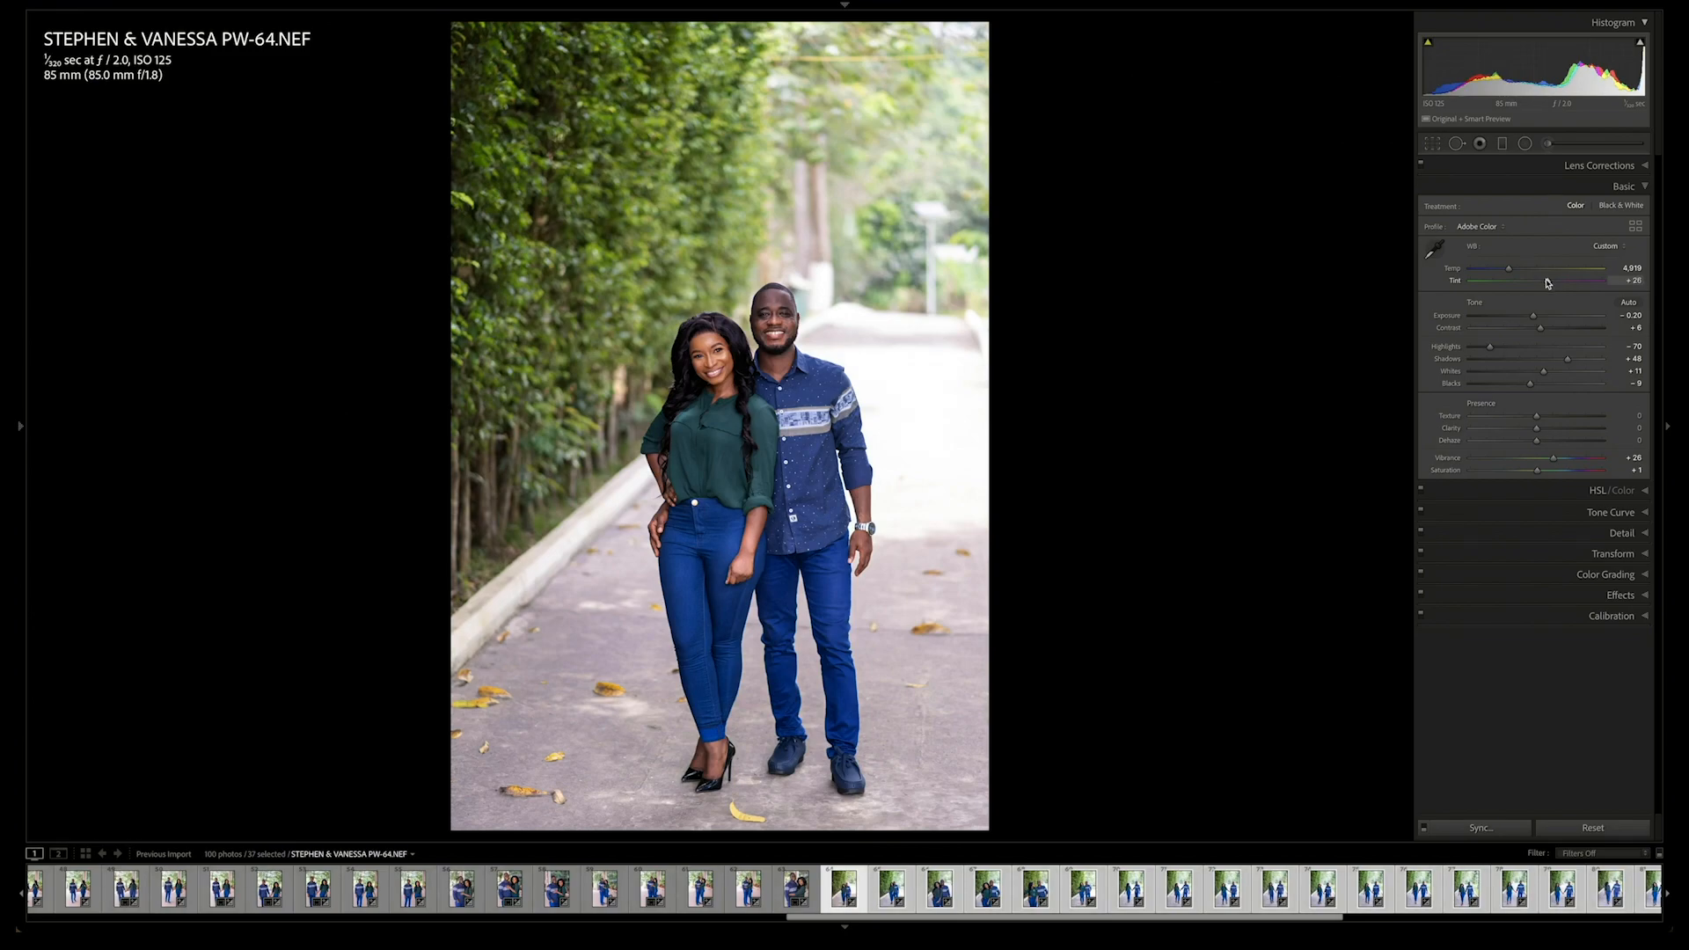
drag(1547, 282, 1548, 283)
key(ctrl+shift+s)
key(Return)
key(slash)
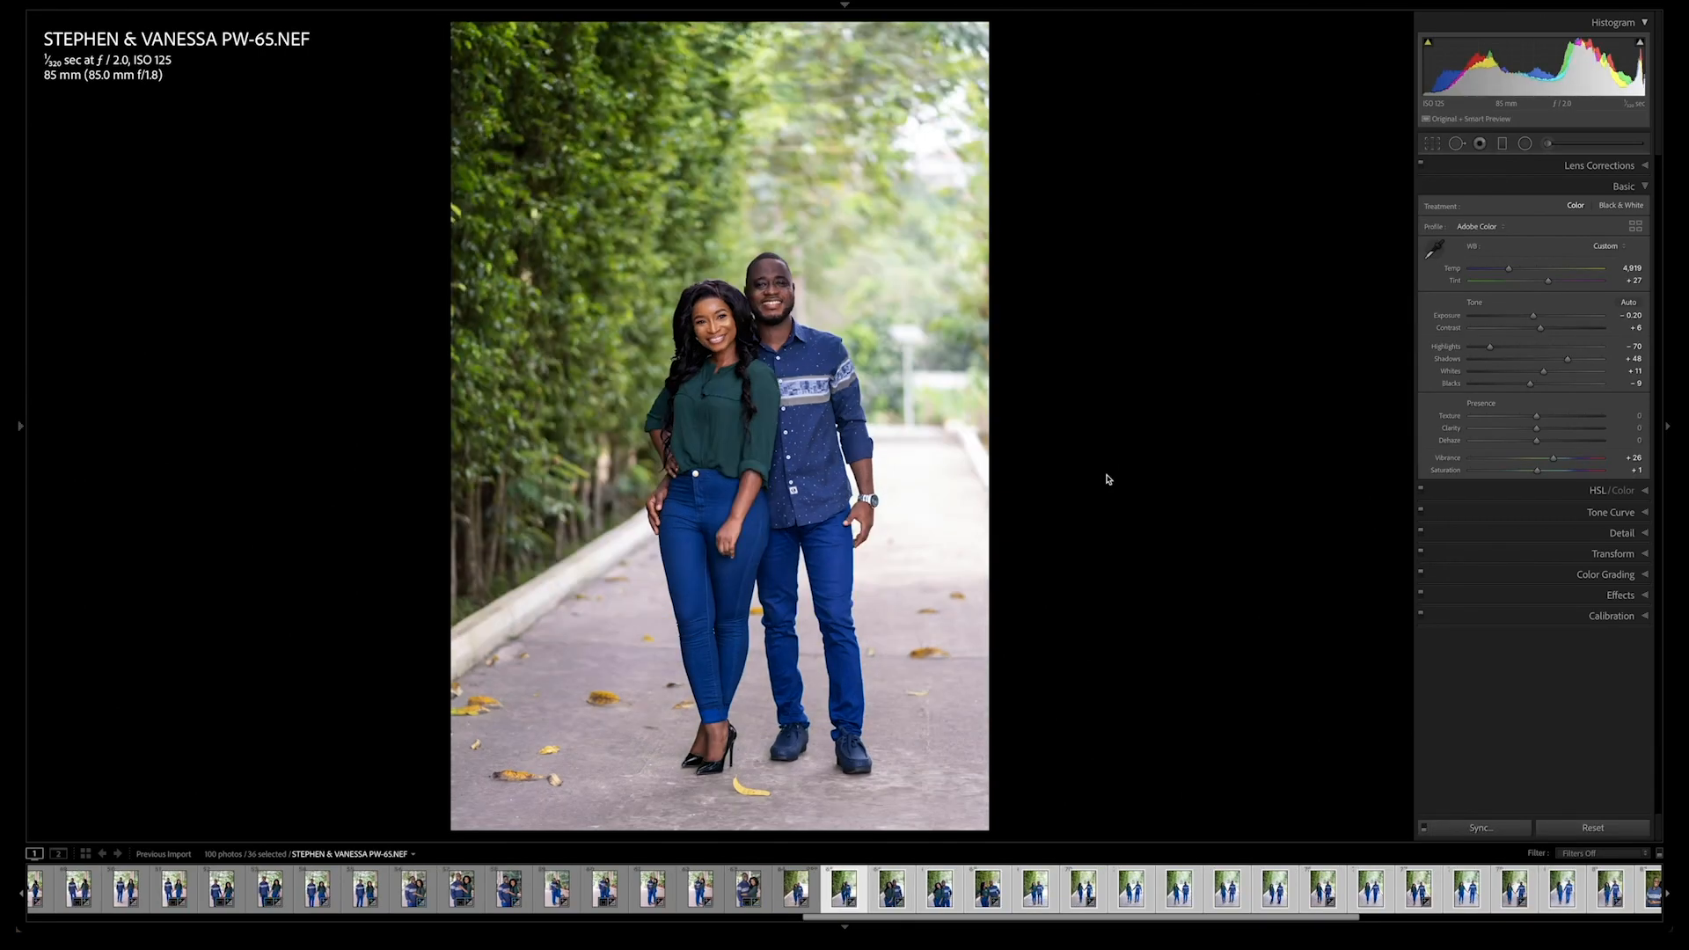
Step: Set the sixty-sixth photo's temperature to 5,041 and exposure to +0.13, synchronize it with the selected photos and drop it from the selection
key(slash)
key(ctrl+shift+s)
key(Return)
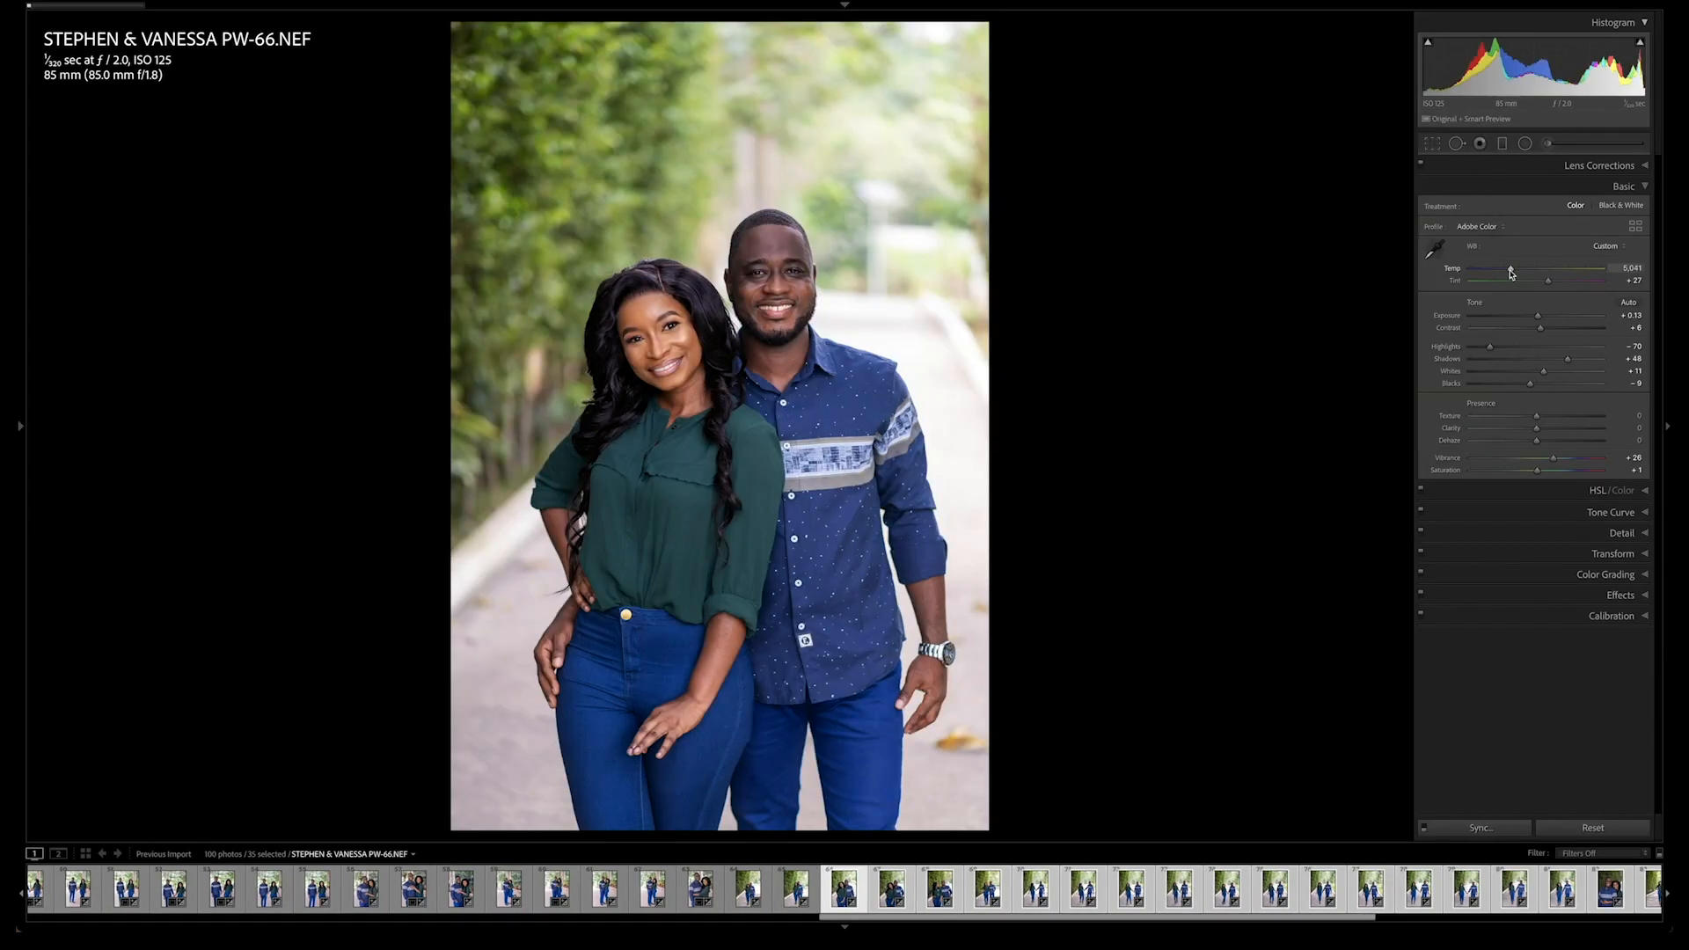
key(slash)
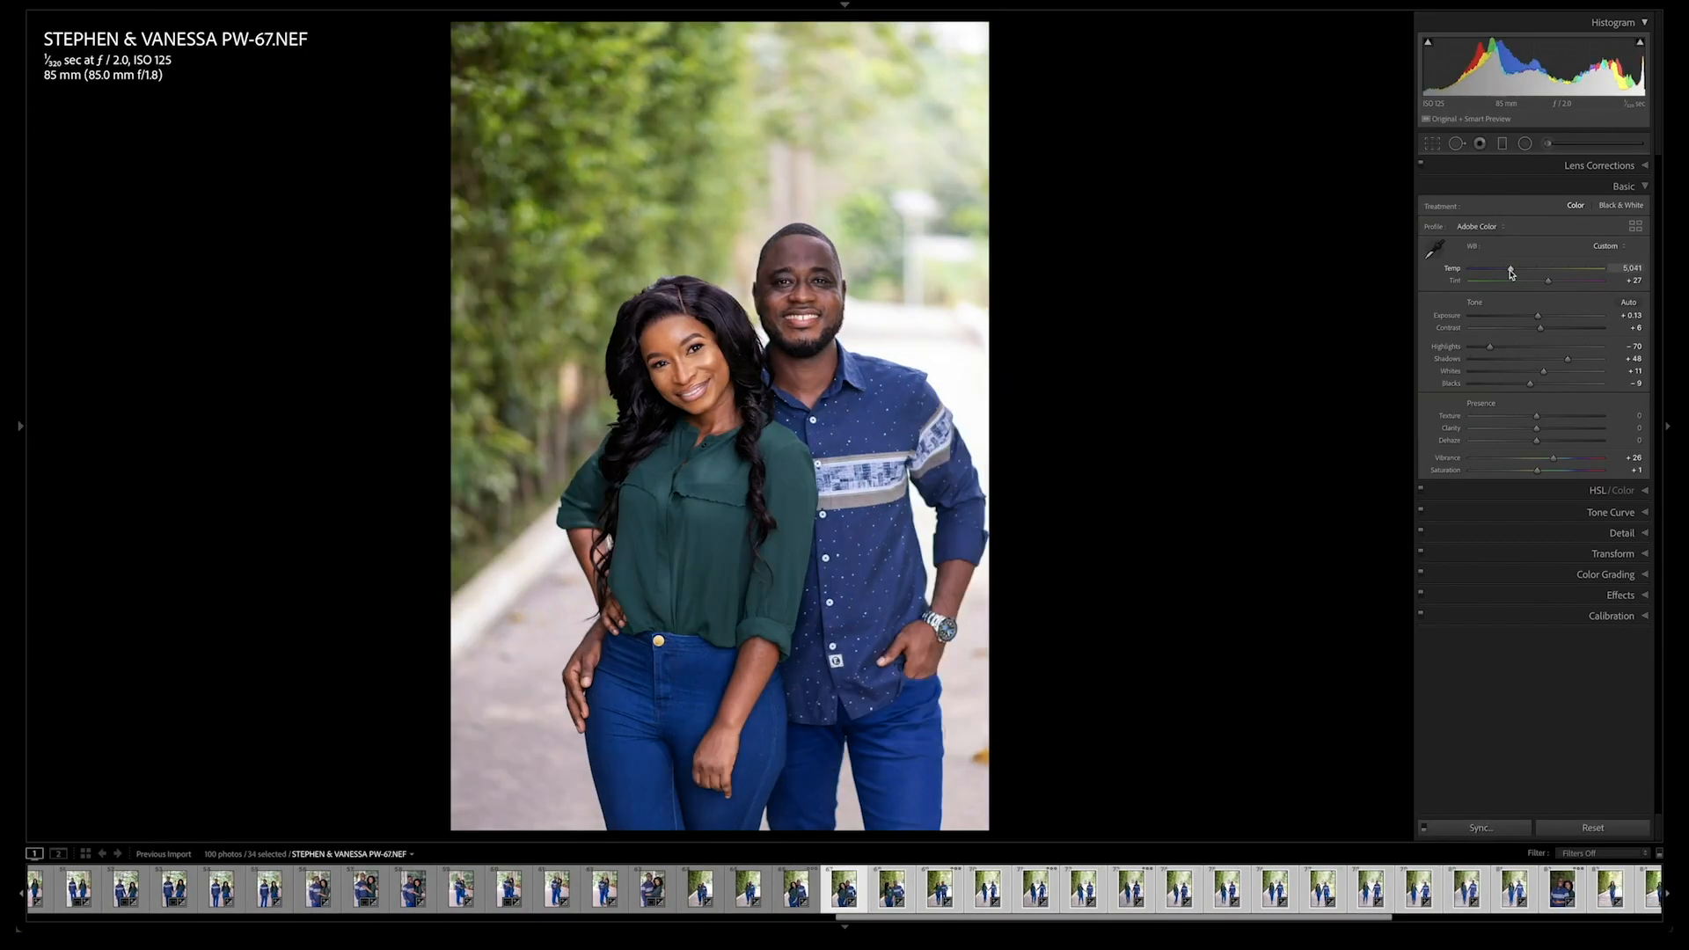
Step: Skip to the sixty-ninth photo, set its tint to +31 and exposure to −0.07, and fine-tune its contrast
key(slash)
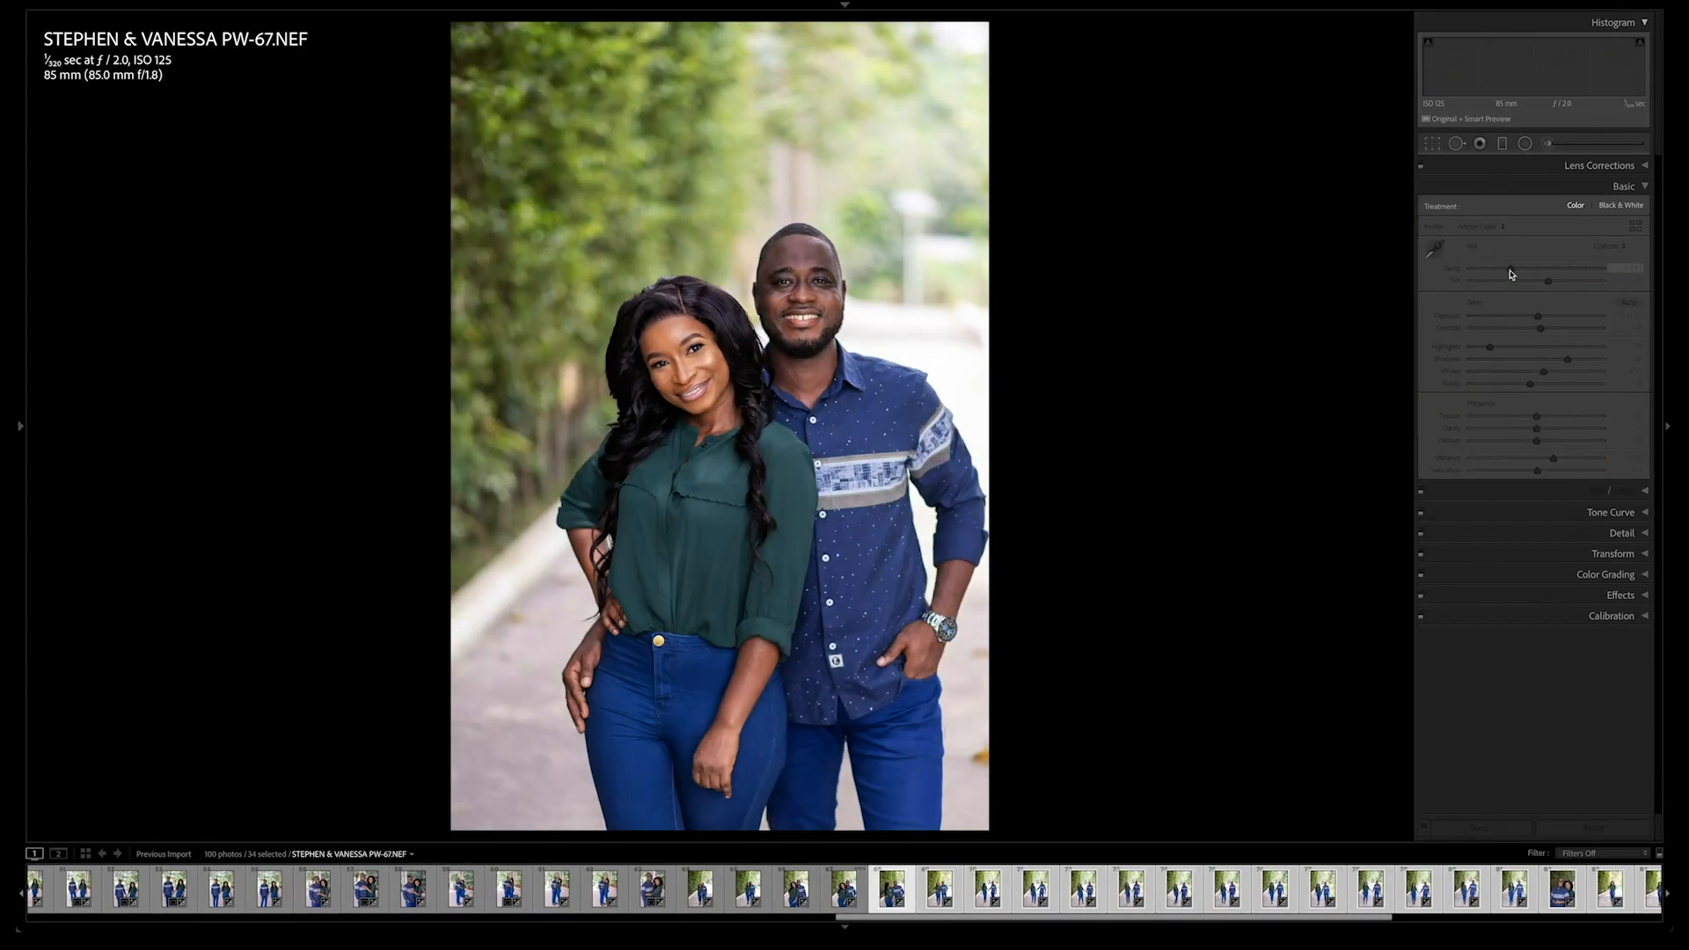
key(slash)
drag(1548, 281, 1550, 282)
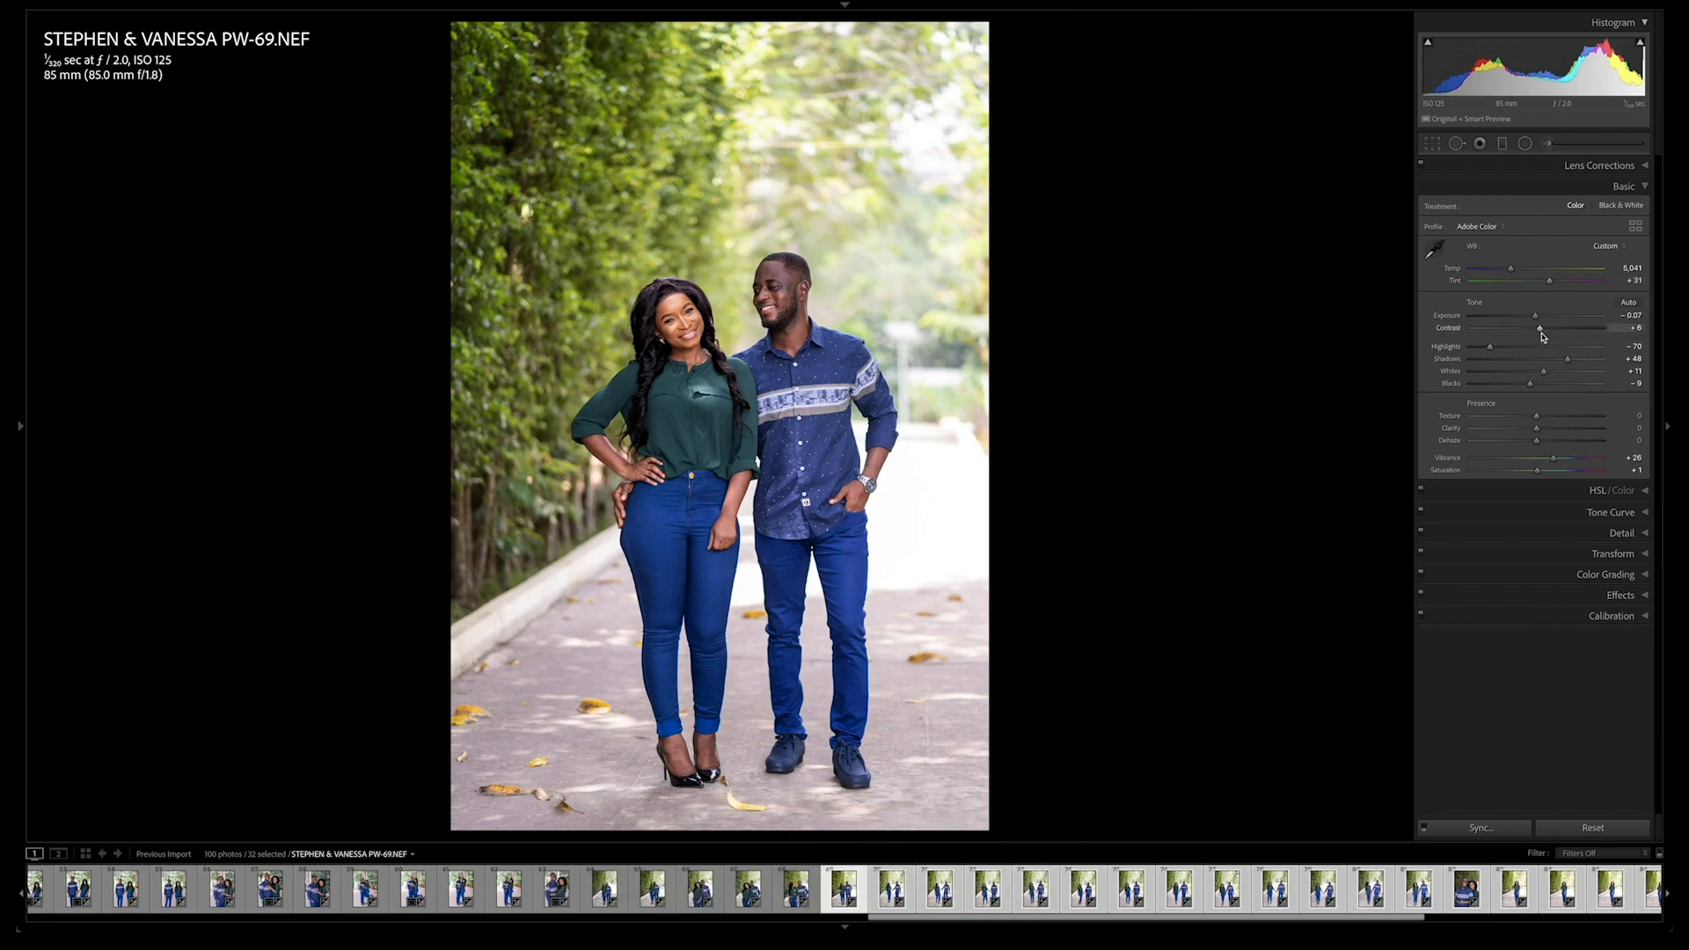
drag(1541, 333, 1543, 331)
Step: Shift the hue of the sixty-ninth photo's greens slightly upward and set their saturation to +19
key(ctrl+alt+shift+l)
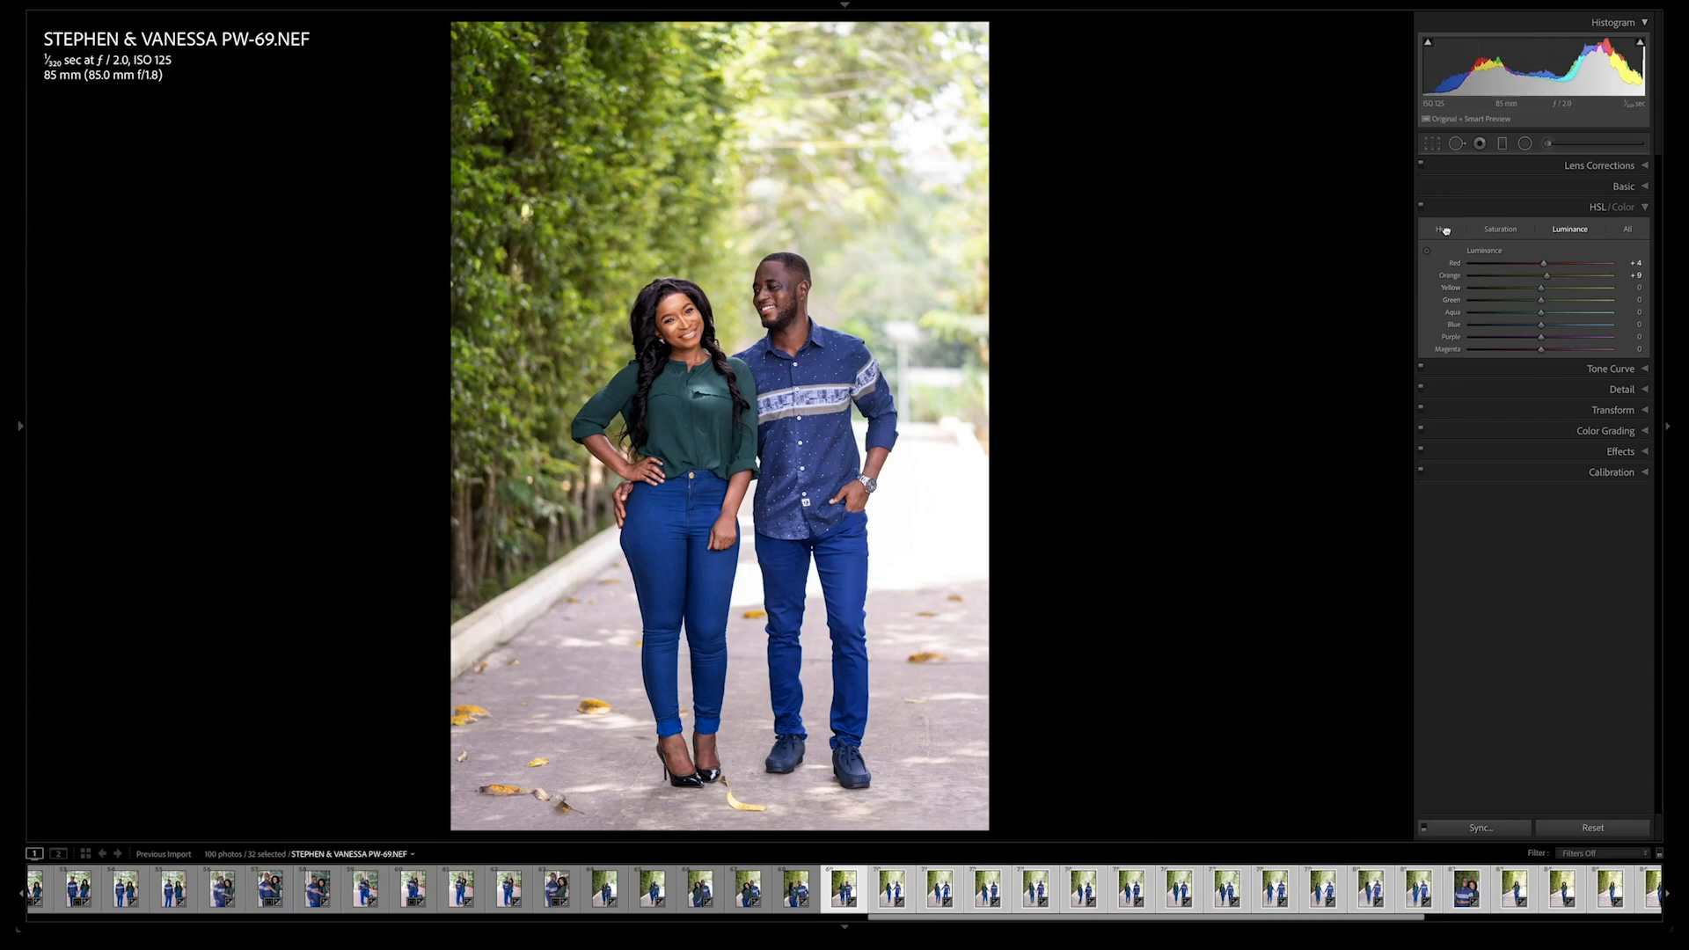
click(1443, 230)
mouse_move(1541, 300)
mouse_down()
mouse_move(1524, 308)
mouse_move(1554, 306)
mouse_up()
click(1503, 231)
click(1554, 307)
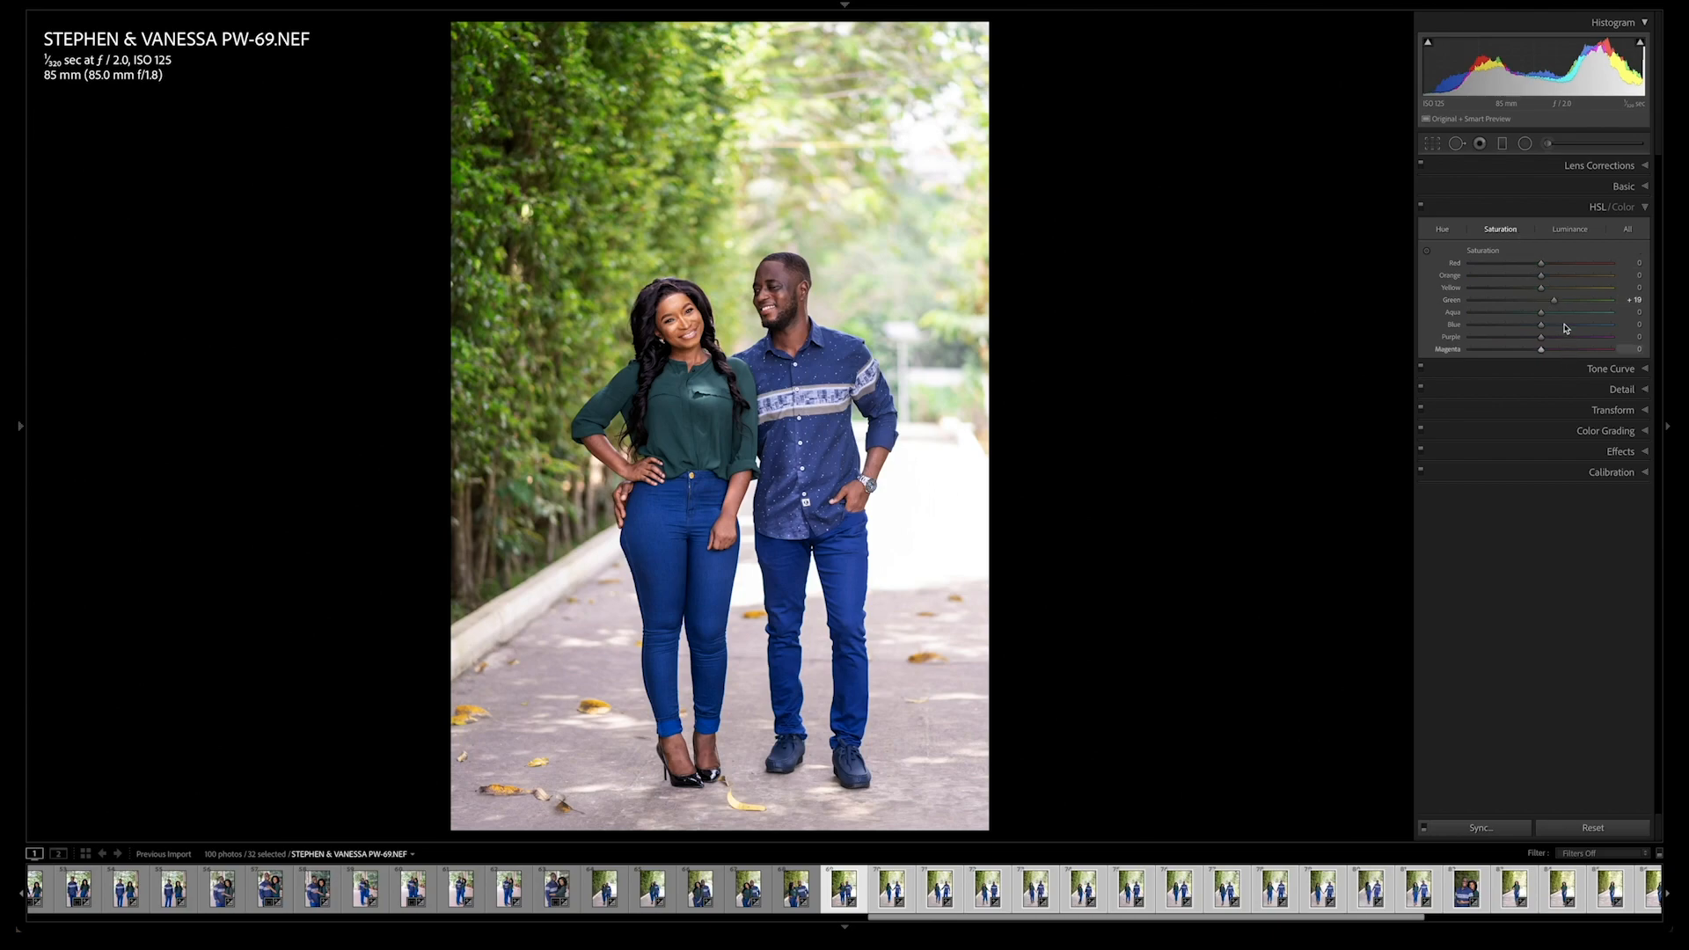
Step: Raise the hue of the sixty-ninth photo's greens a little further
click(1441, 231)
drag(1541, 292, 1554, 291)
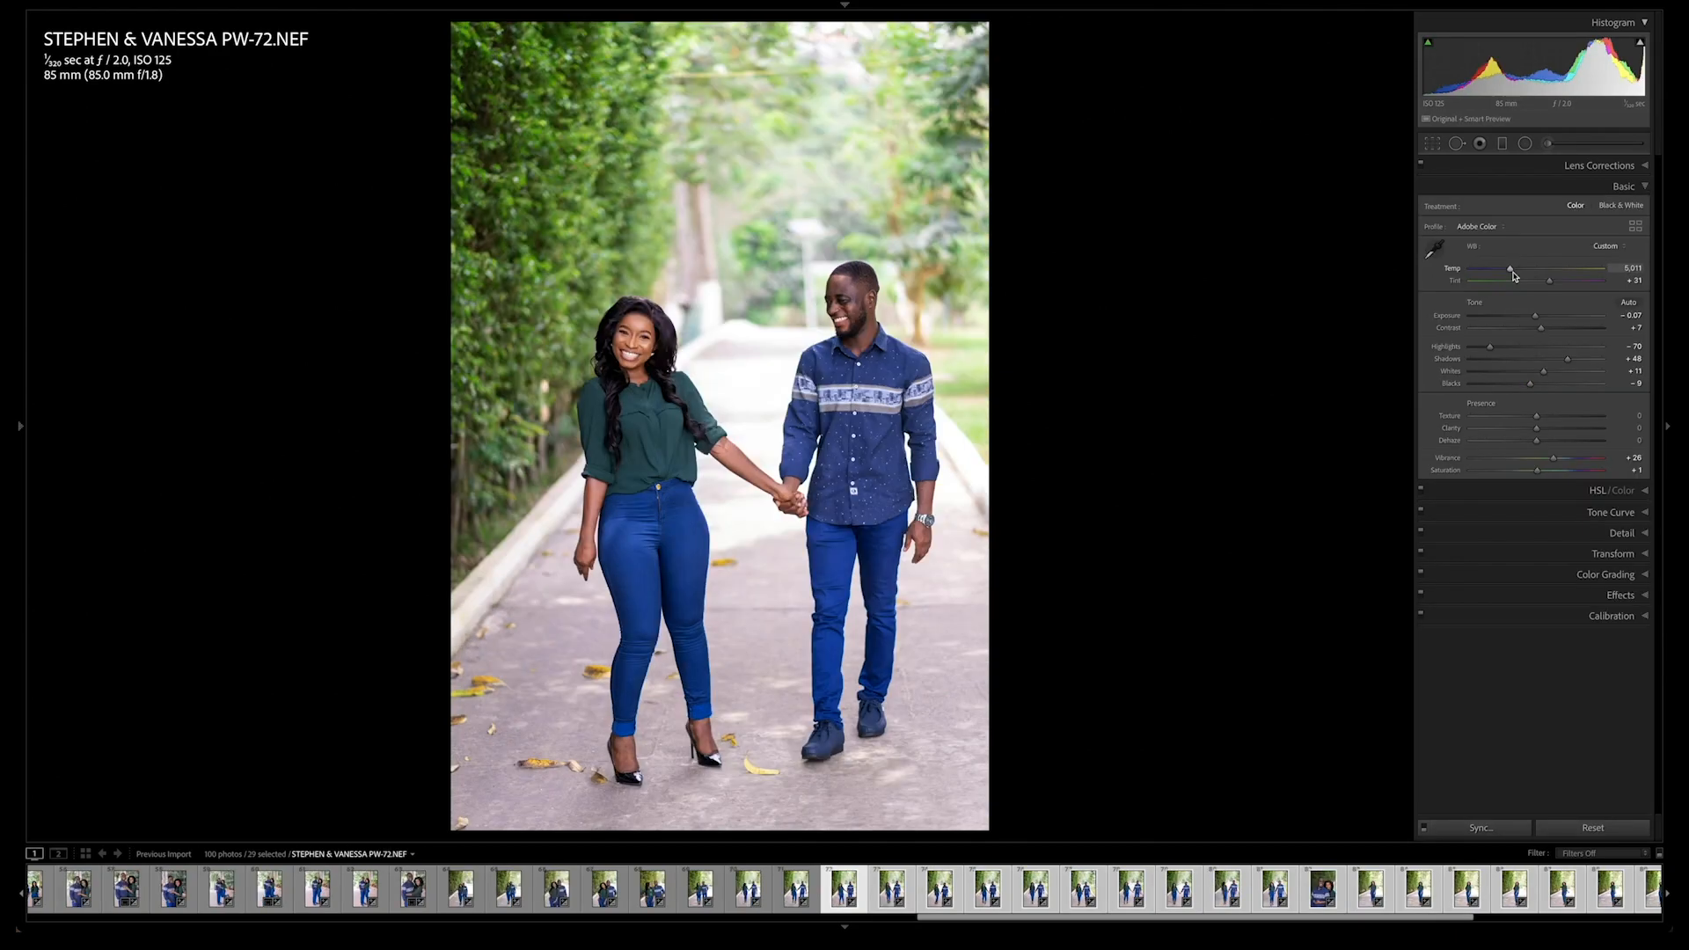
Step: Drop the seventy-second to seventy-sixth photos from the selection and crop the seventy-seventh tighter so the pole beside the path is cut out
key(slash)
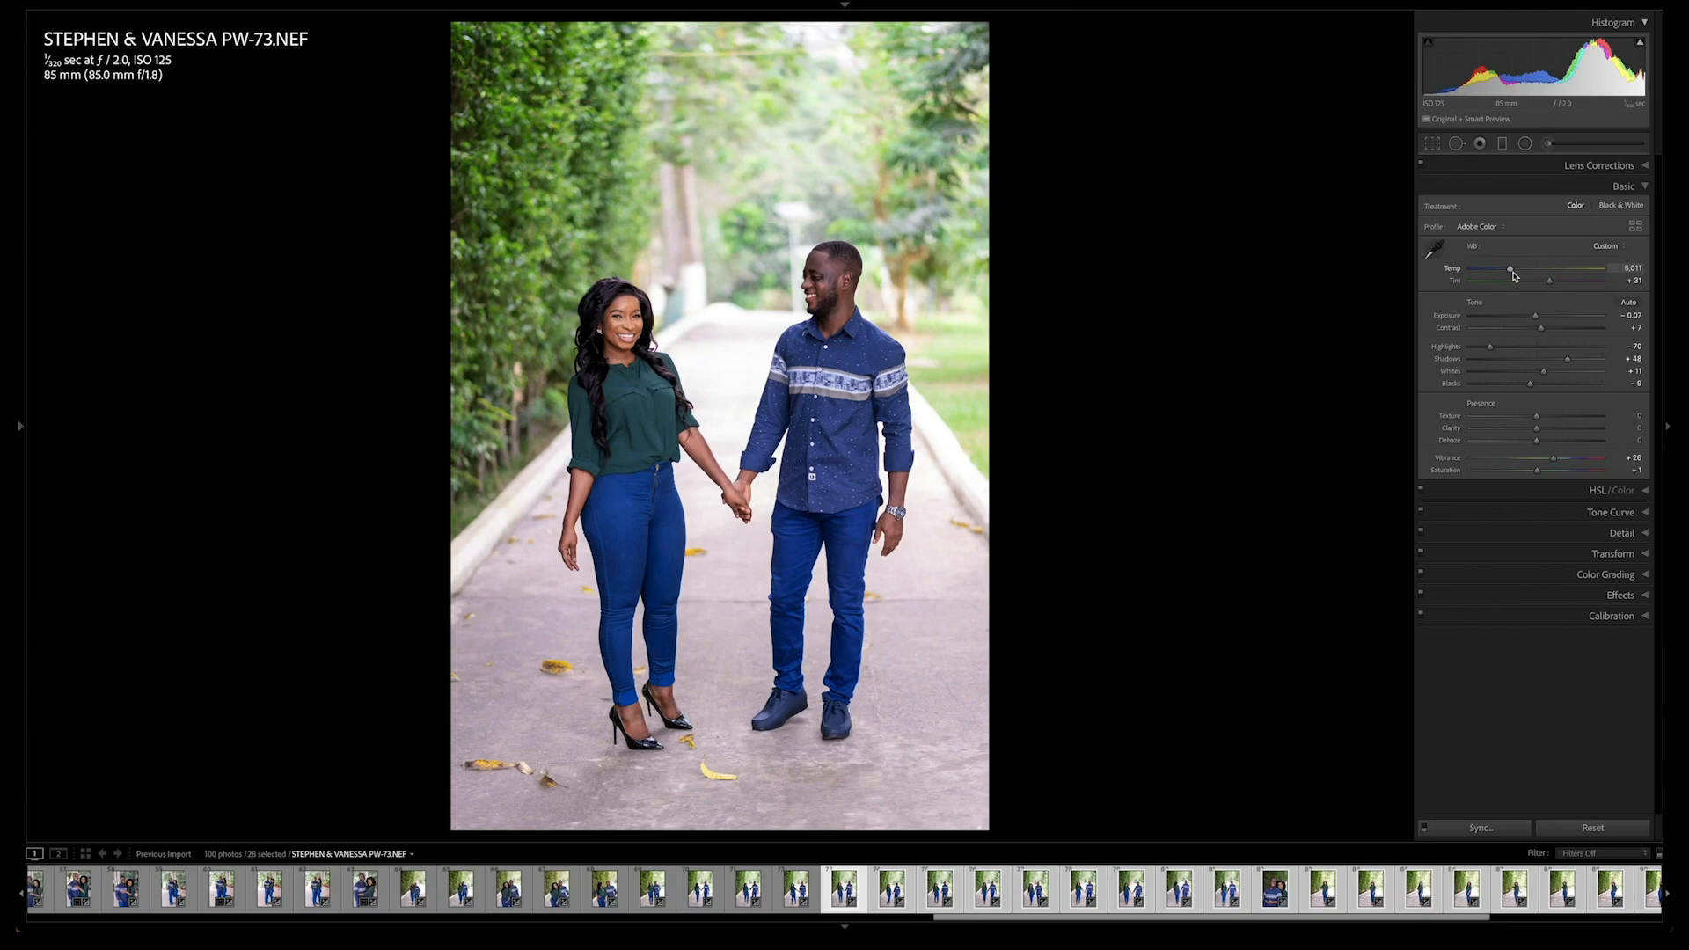
key(slash)
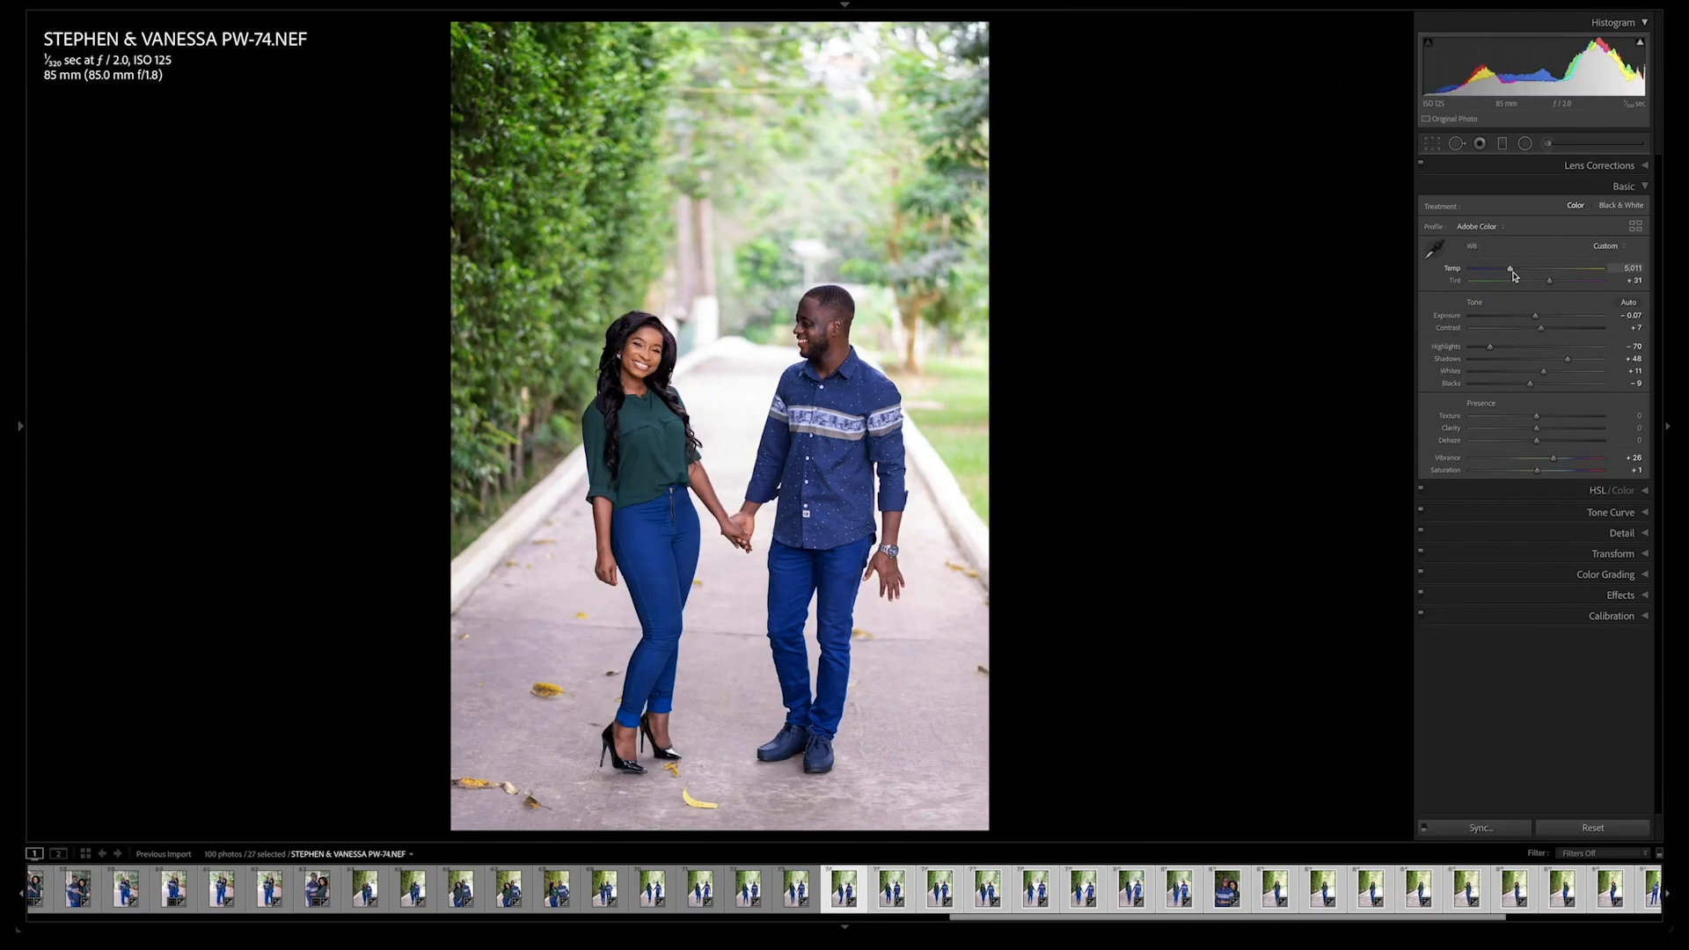
key(slash)
key(slash)
key(slash)
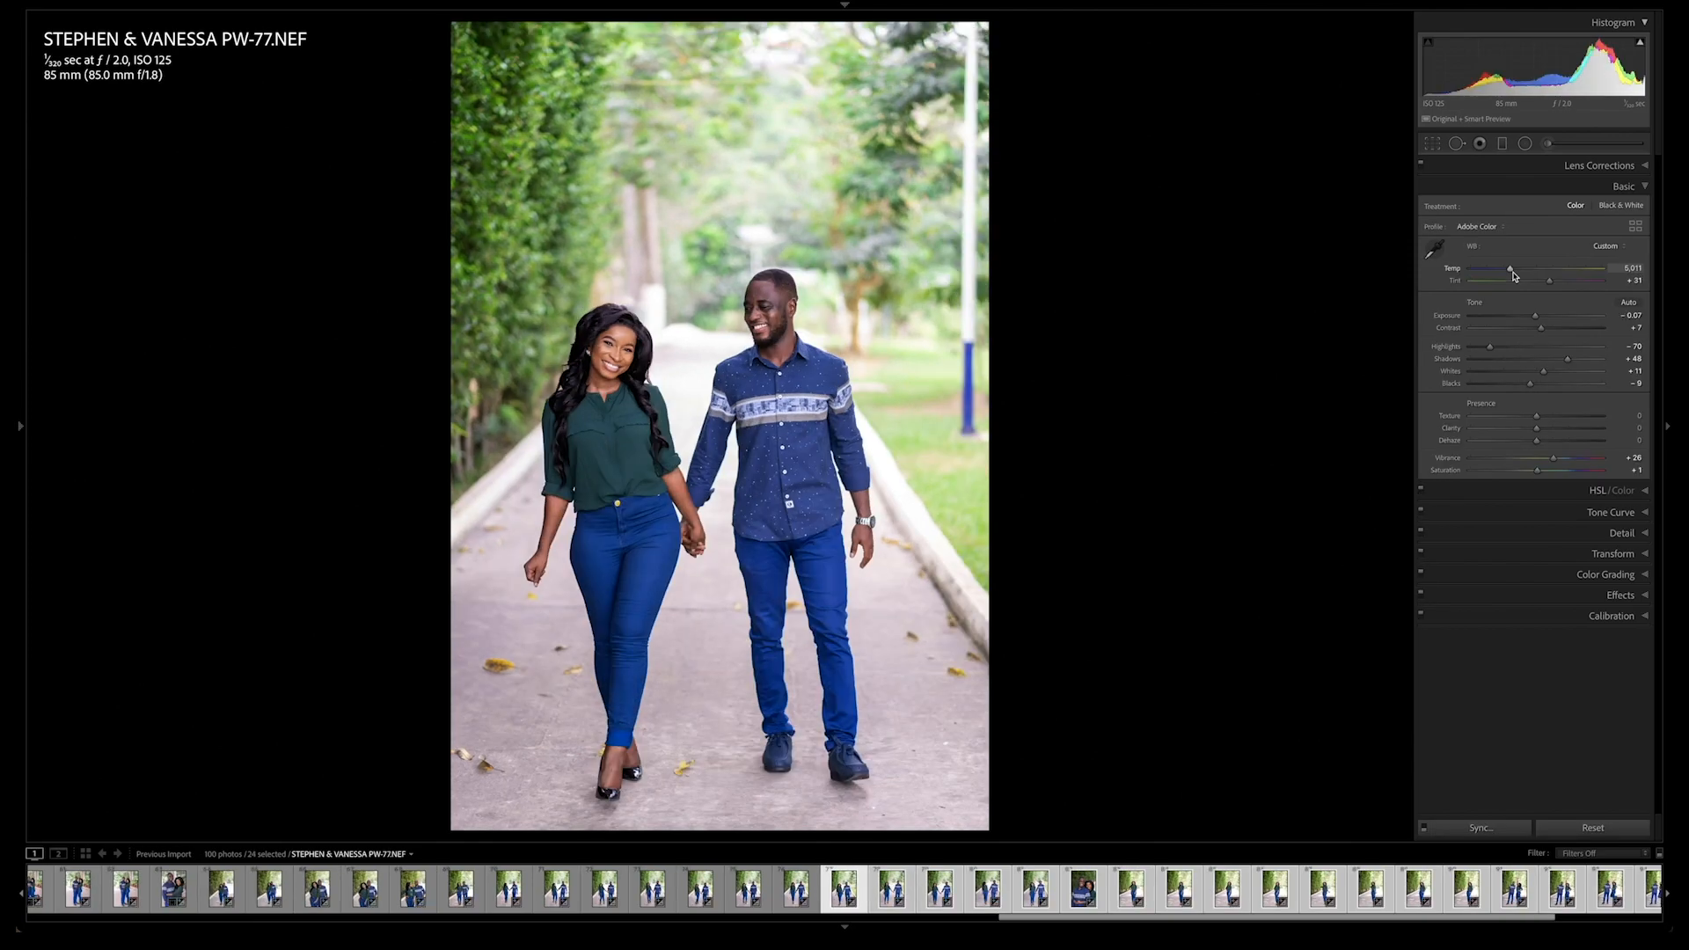
key(r)
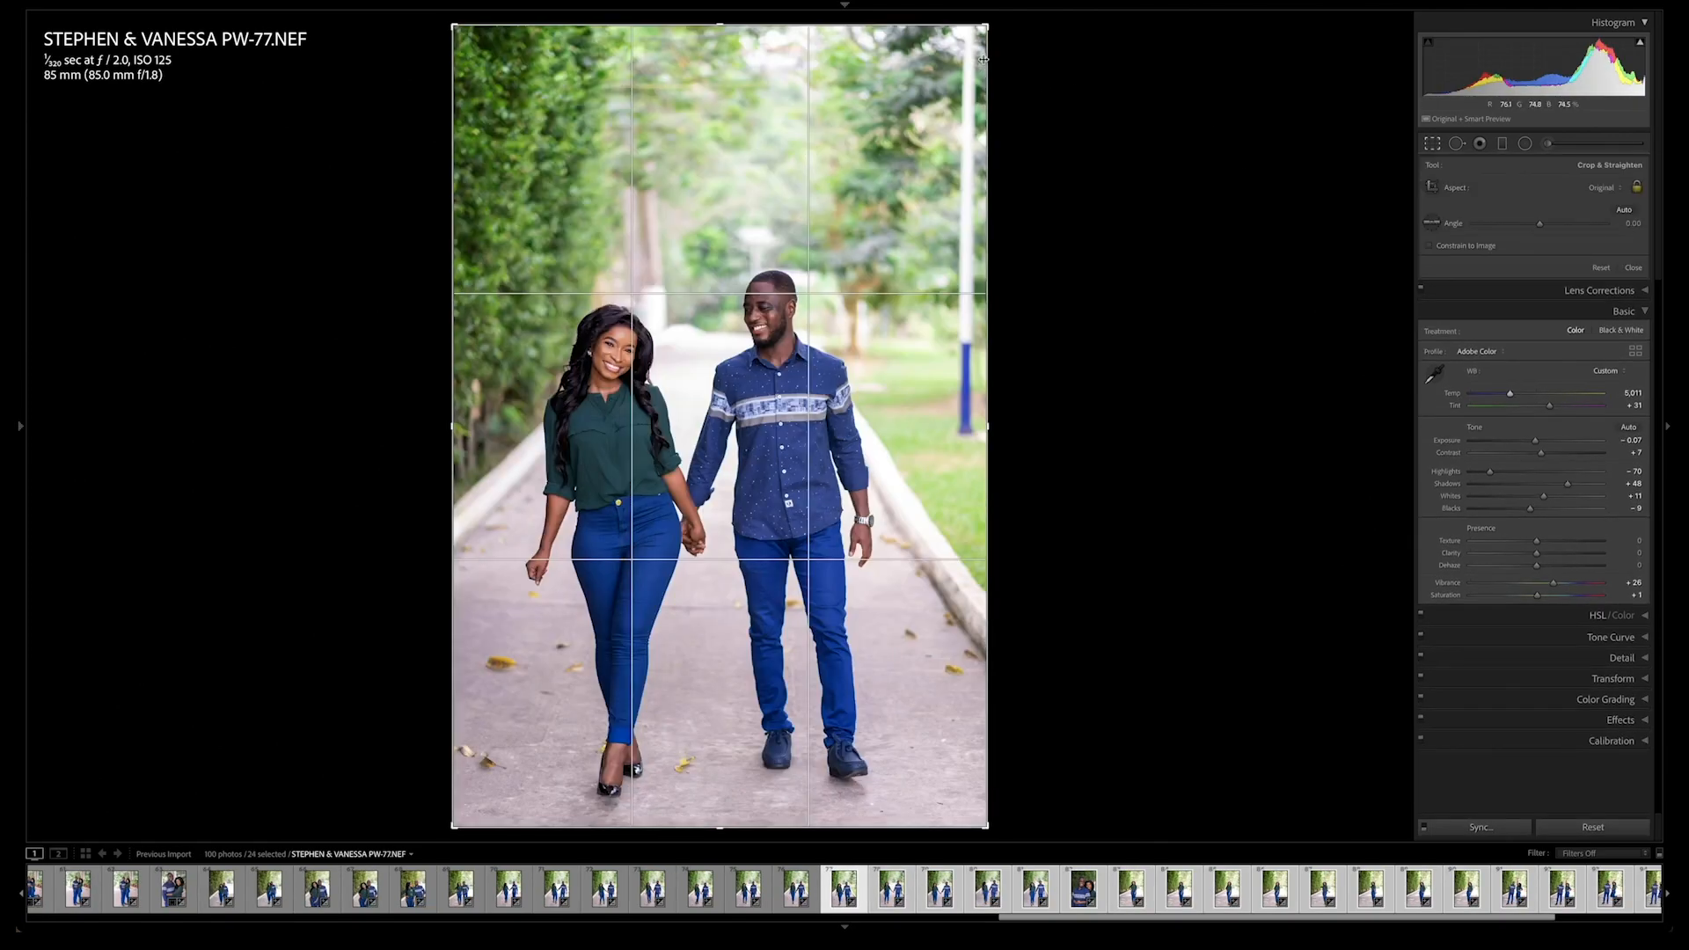
drag(984, 28, 963, 51)
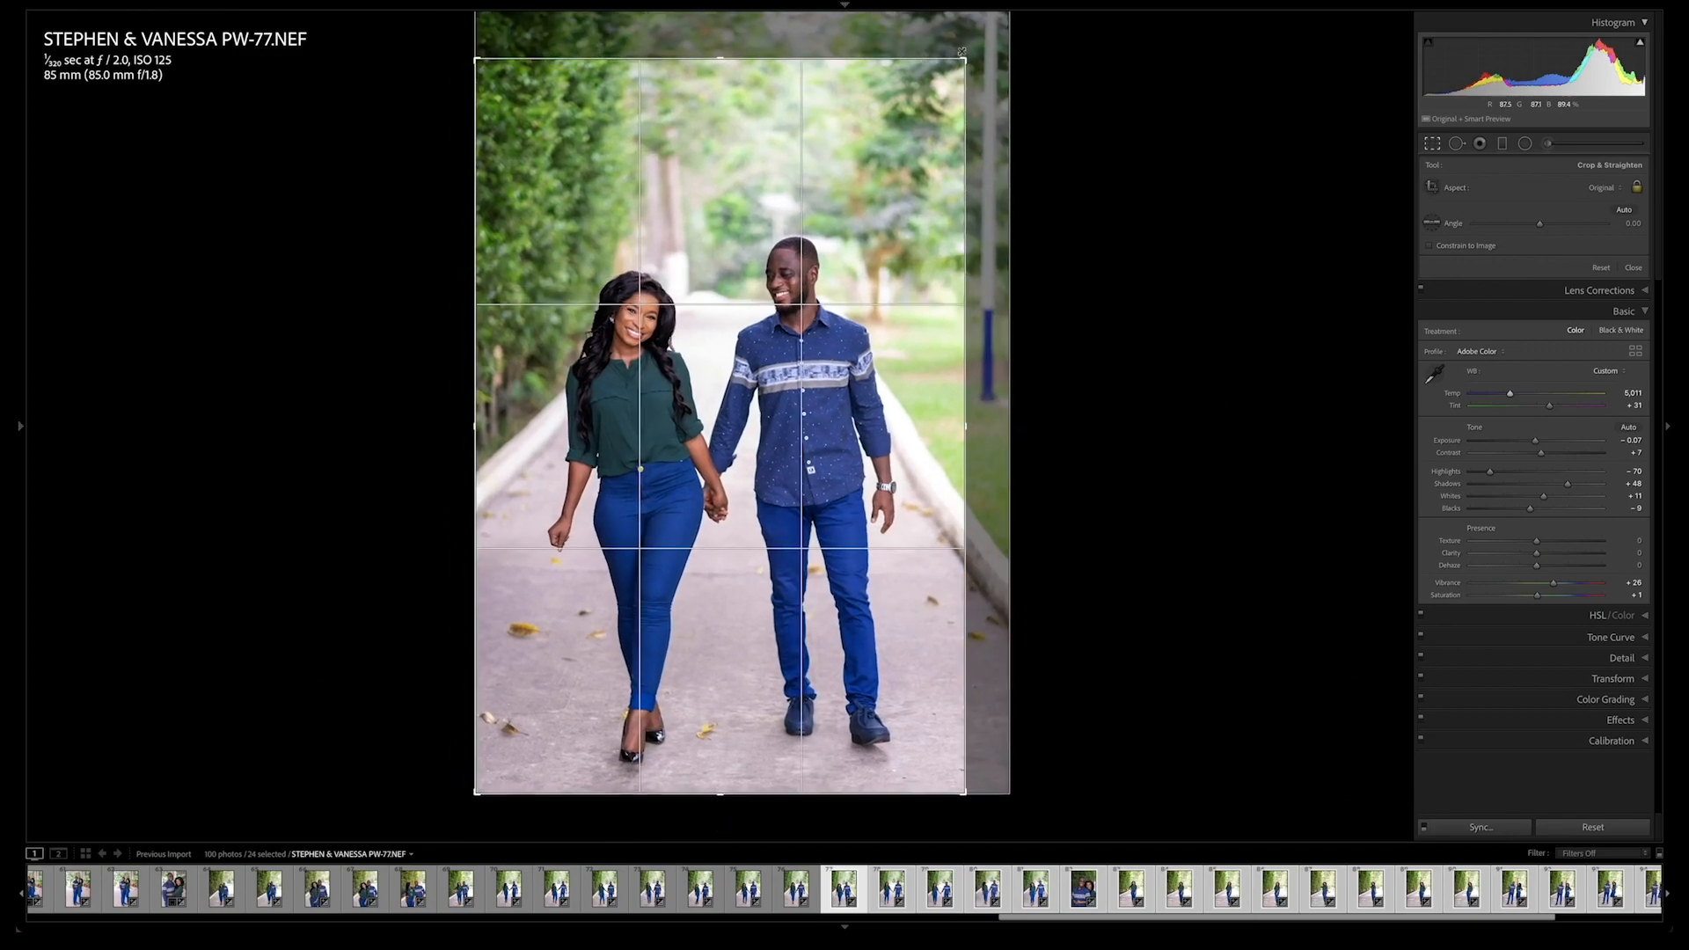
key(Return)
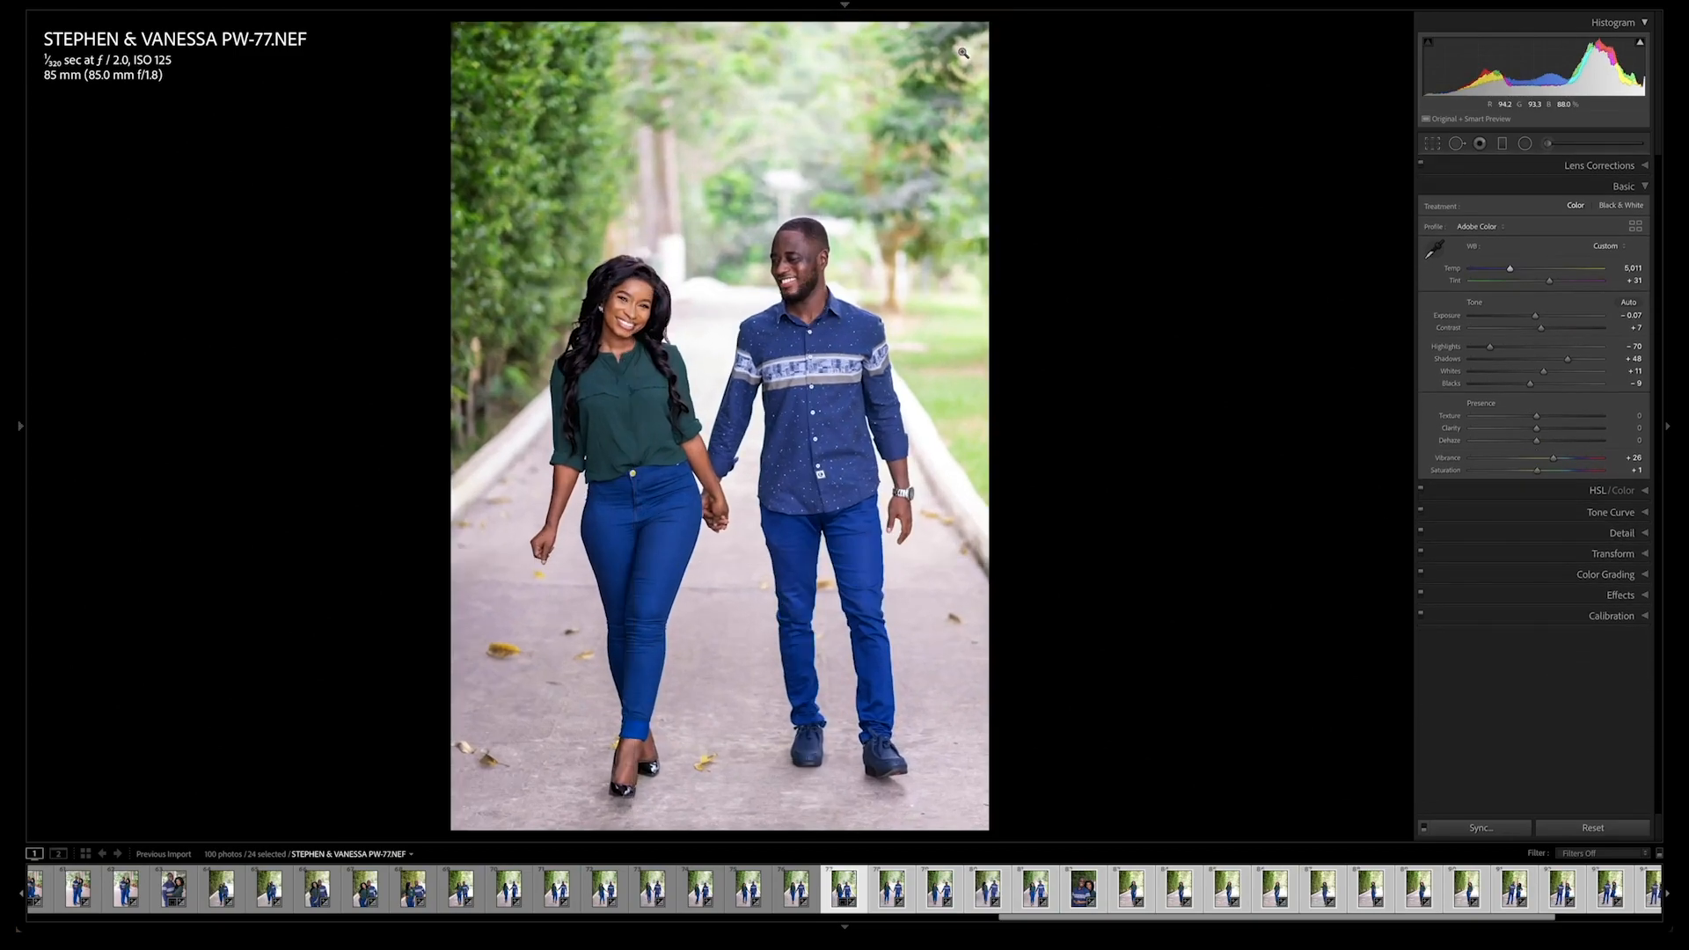
Step: Skip from the seventy-seventh to the eightieth photo, lower its exposure slightly and drop it from the selection
key(slash)
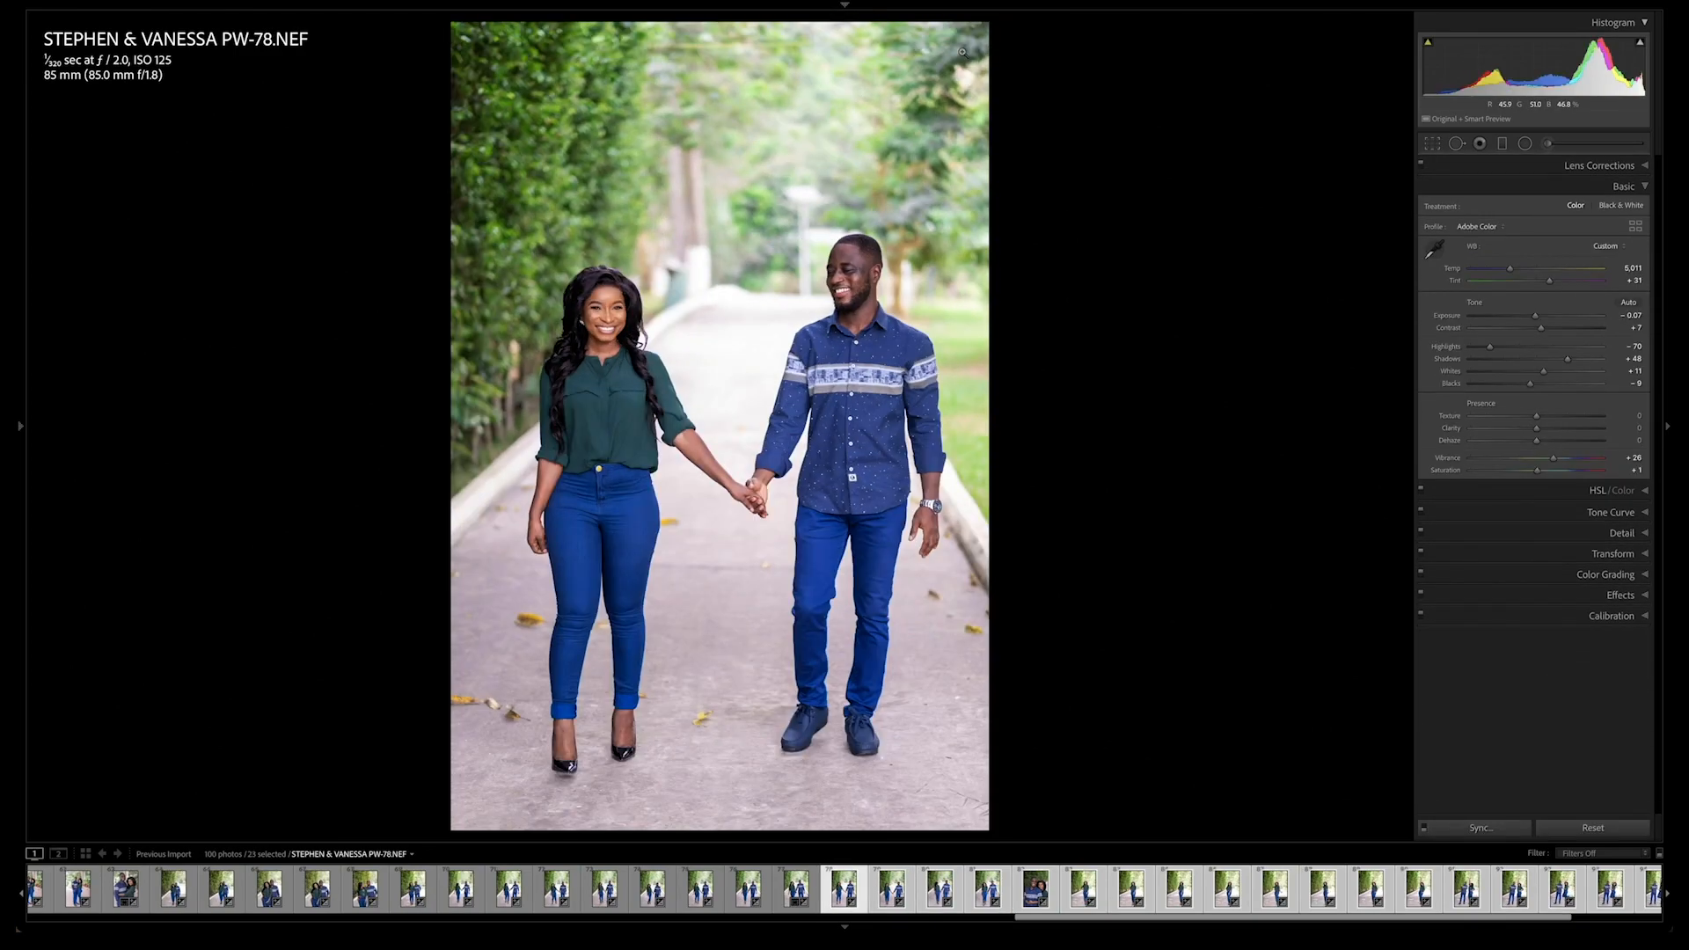
key(slash)
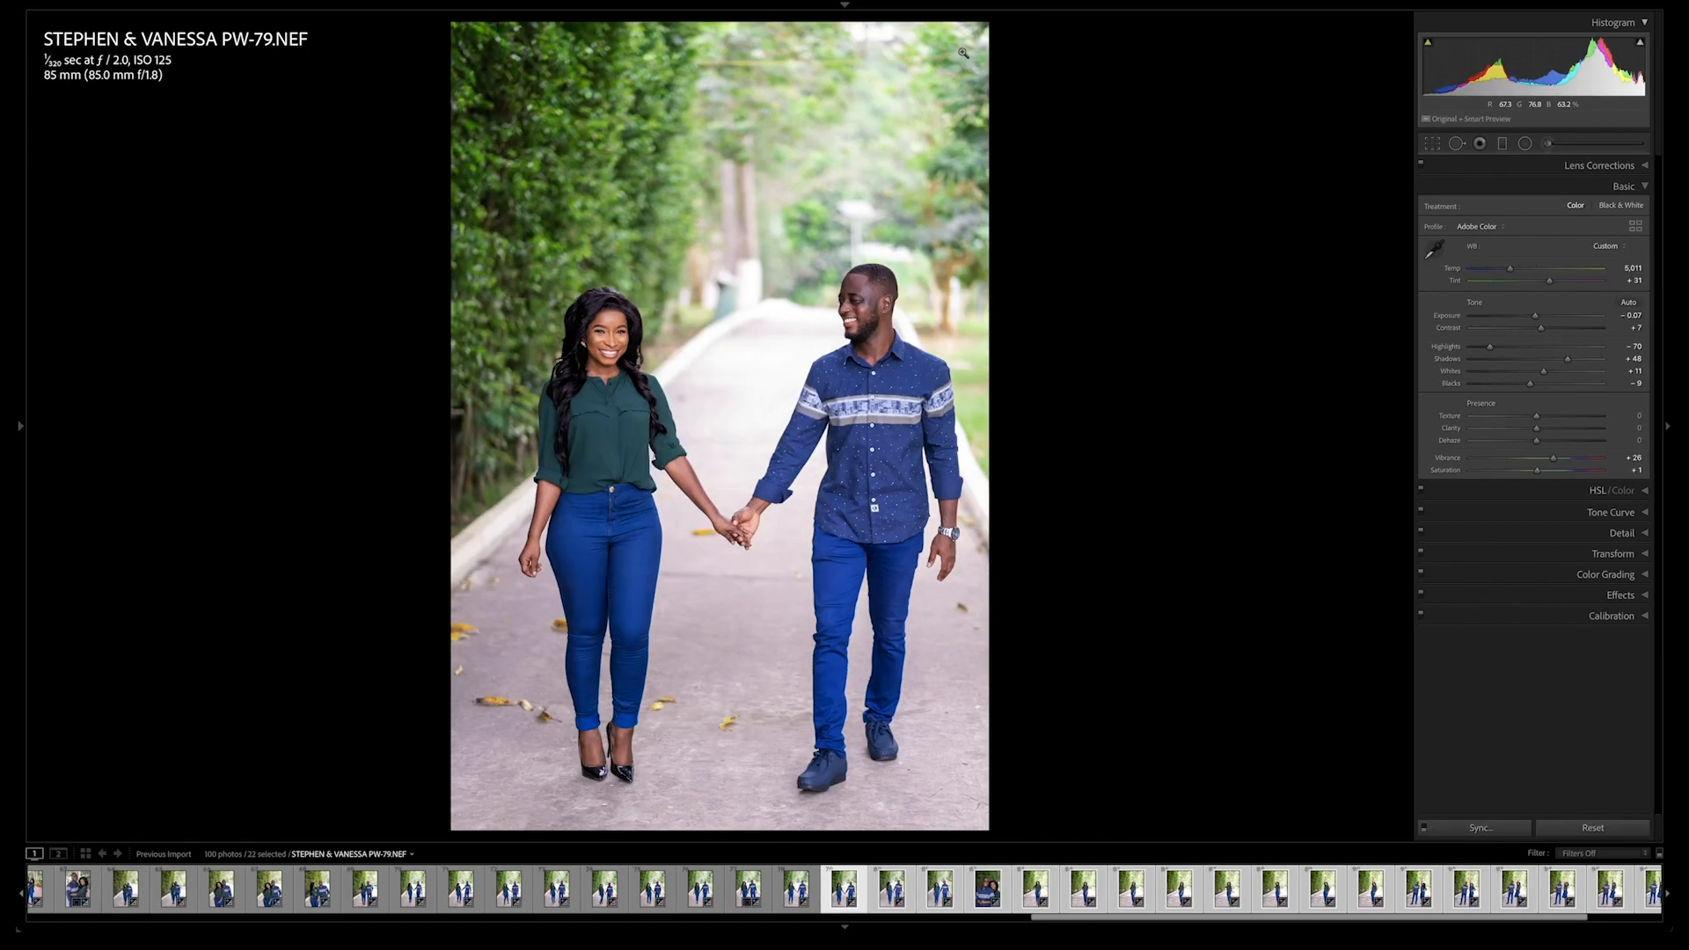
key(slash)
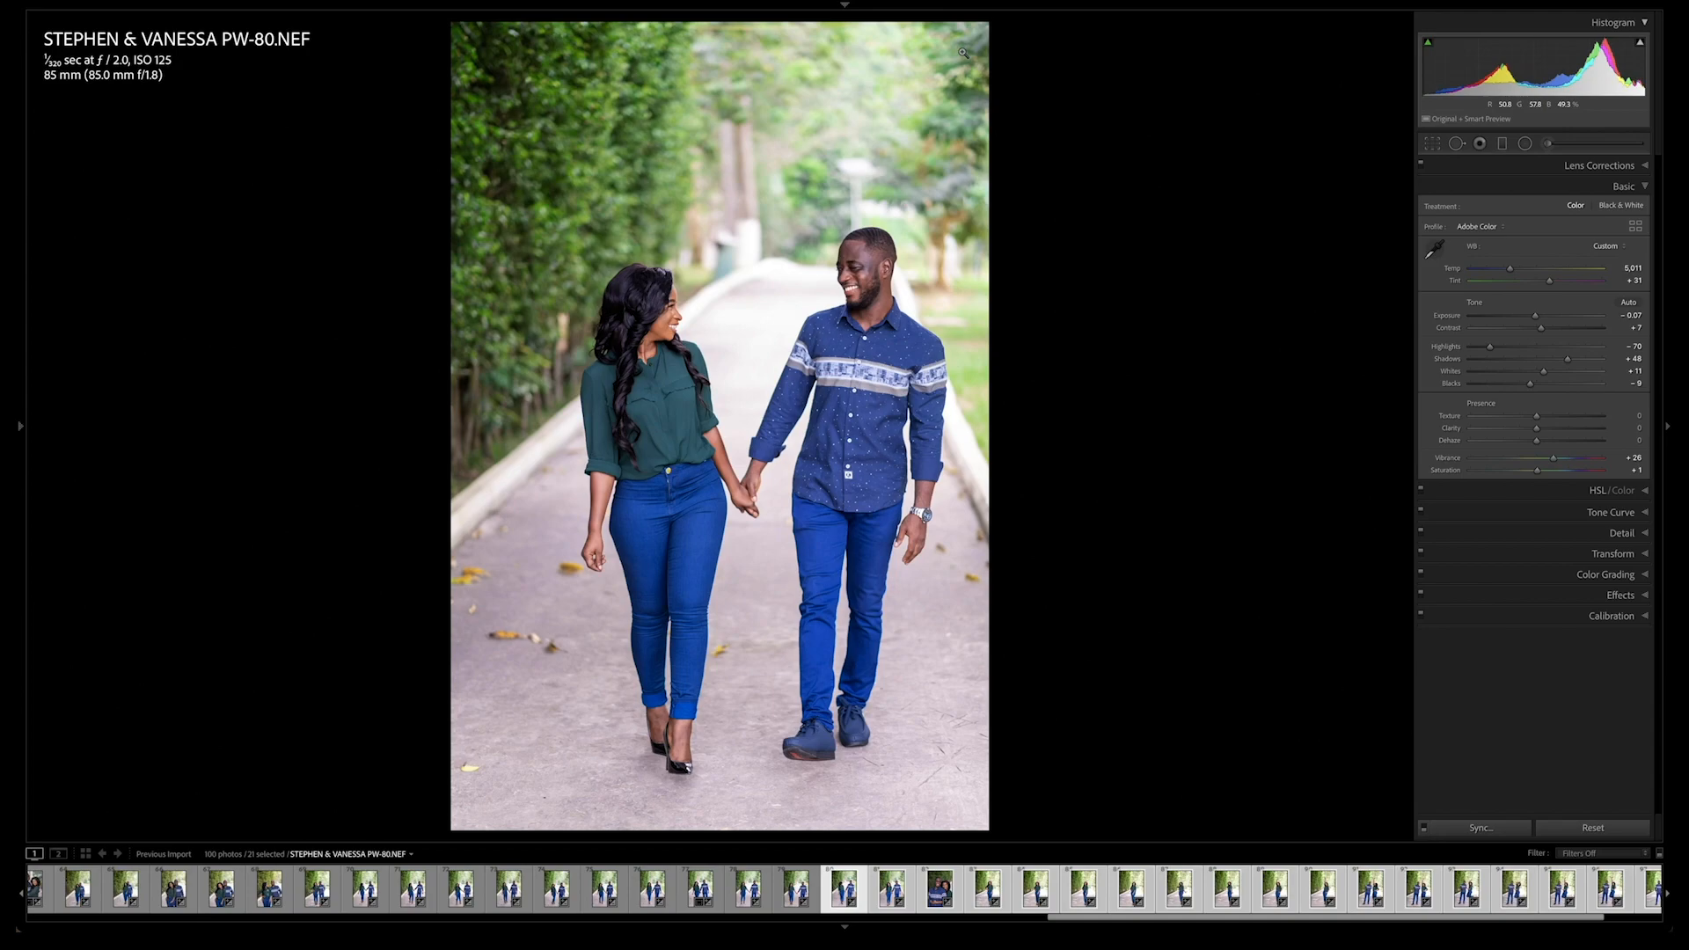
key(minus)
key(slash)
Step: Set the eighty-first photo's exposure to −0.27, synchronize it with the selected photos and drop it from the selection
key(minus)
key(super+shift+s)
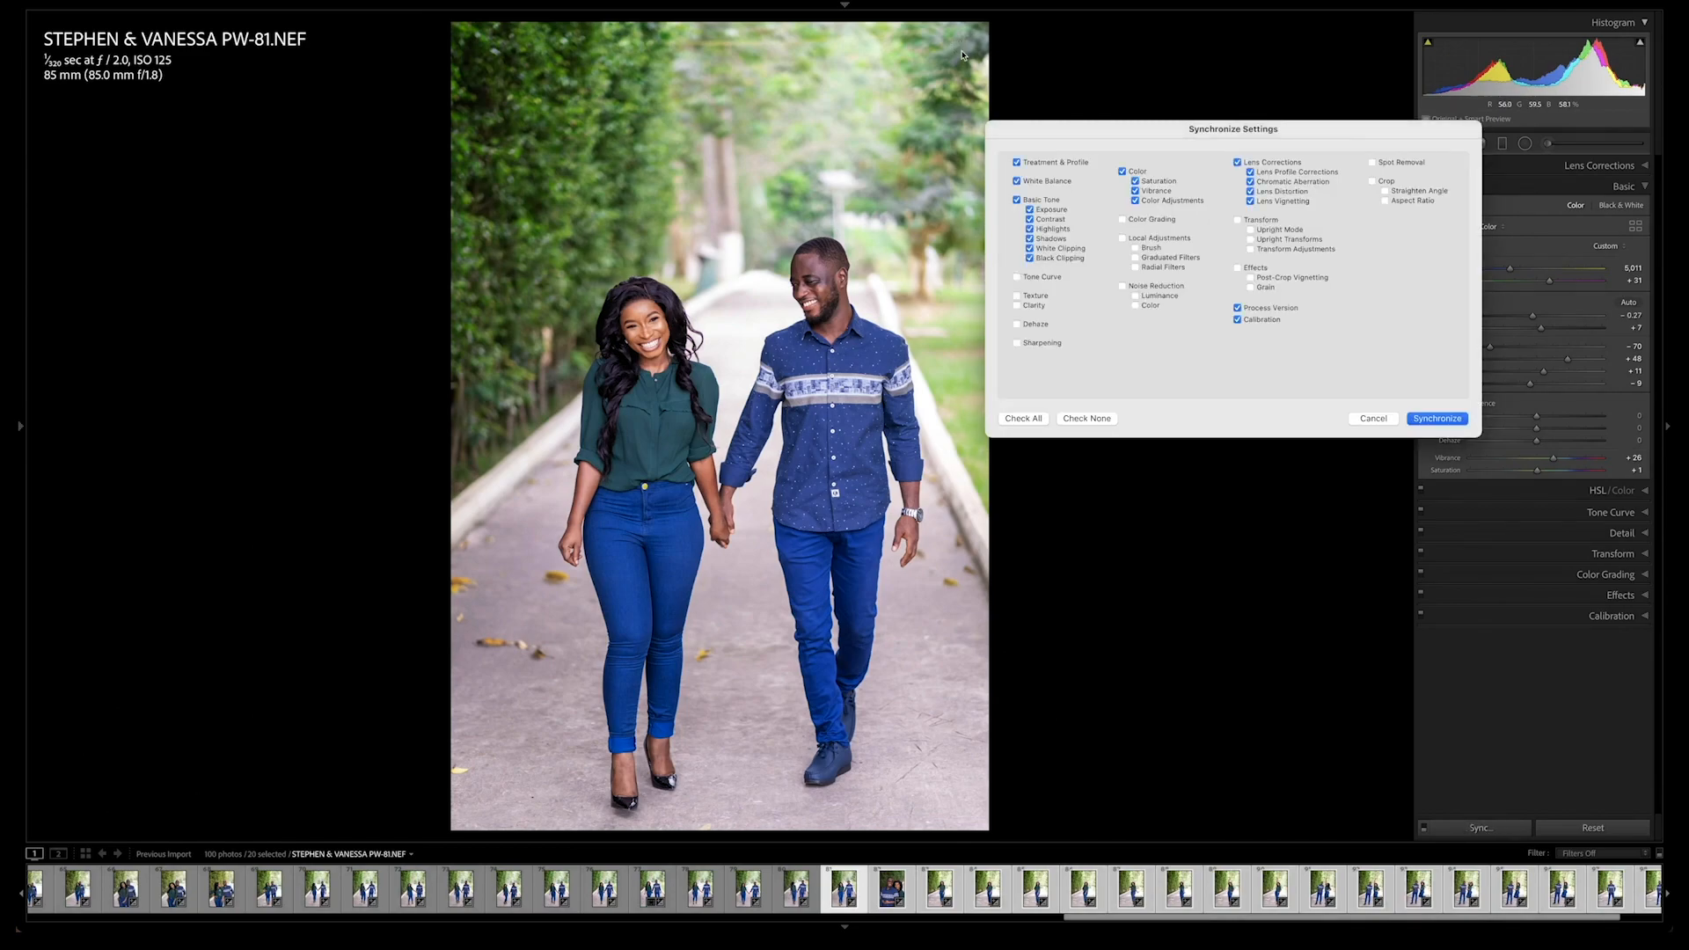
key(Return)
key(slash)
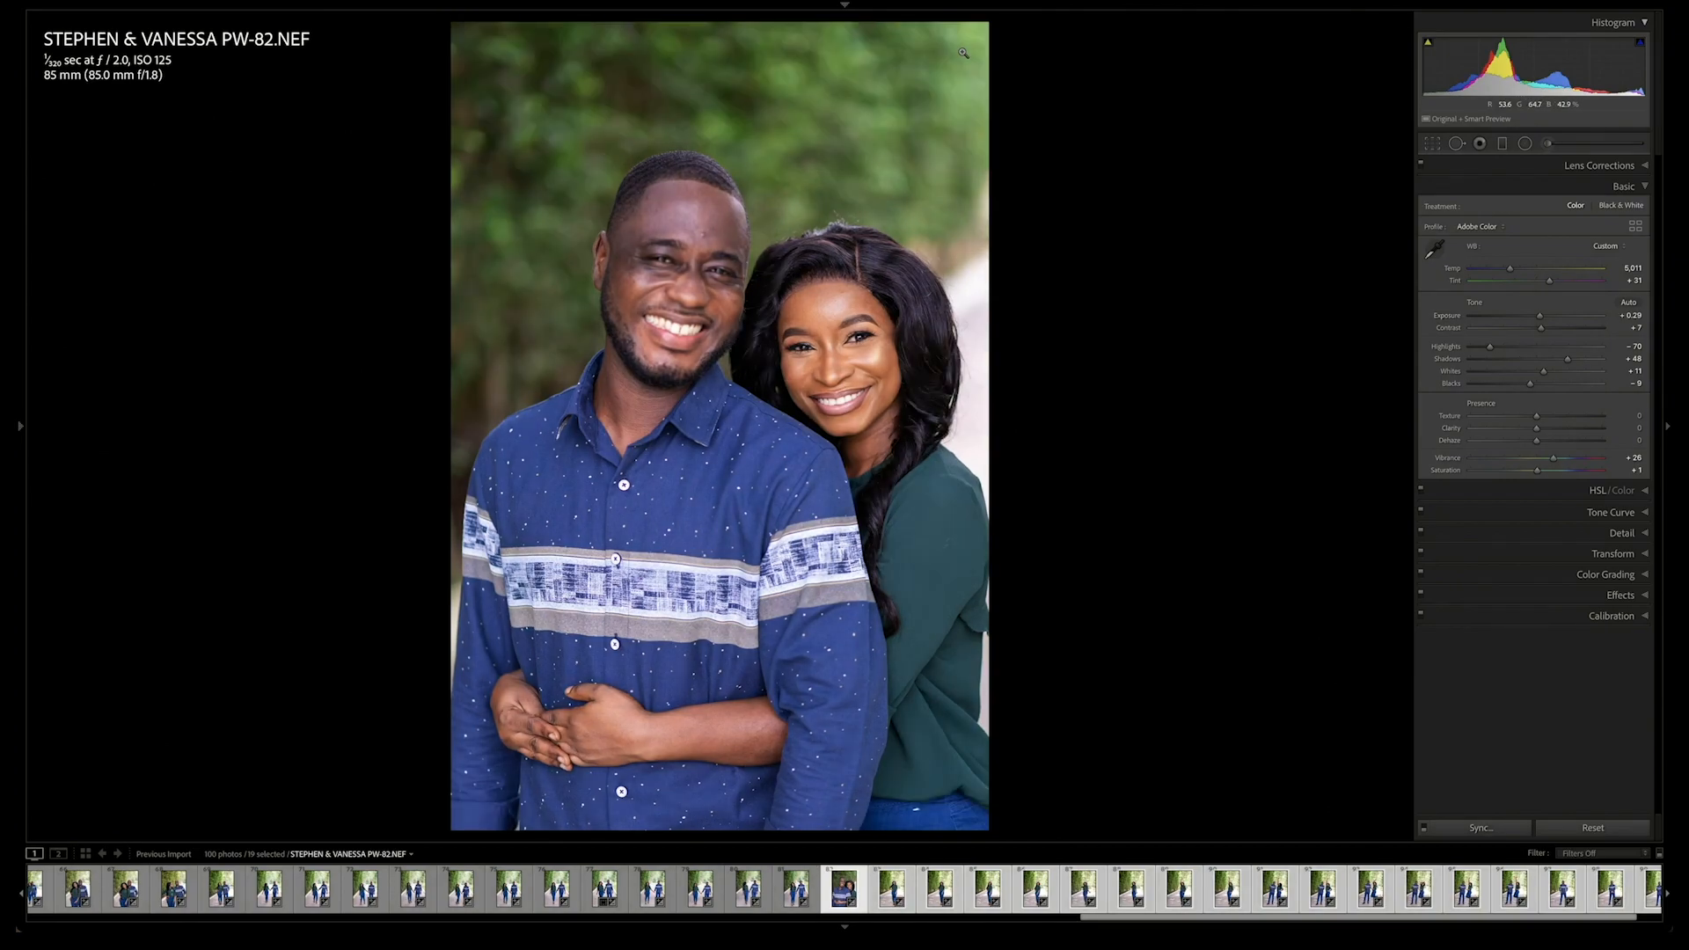
Step: Set the eighty-second photo's tint to +29, synchronize it with the selected photos and drop it from the selection
drag(1548, 281, 1547, 285)
key(super+shift+s)
key(slash)
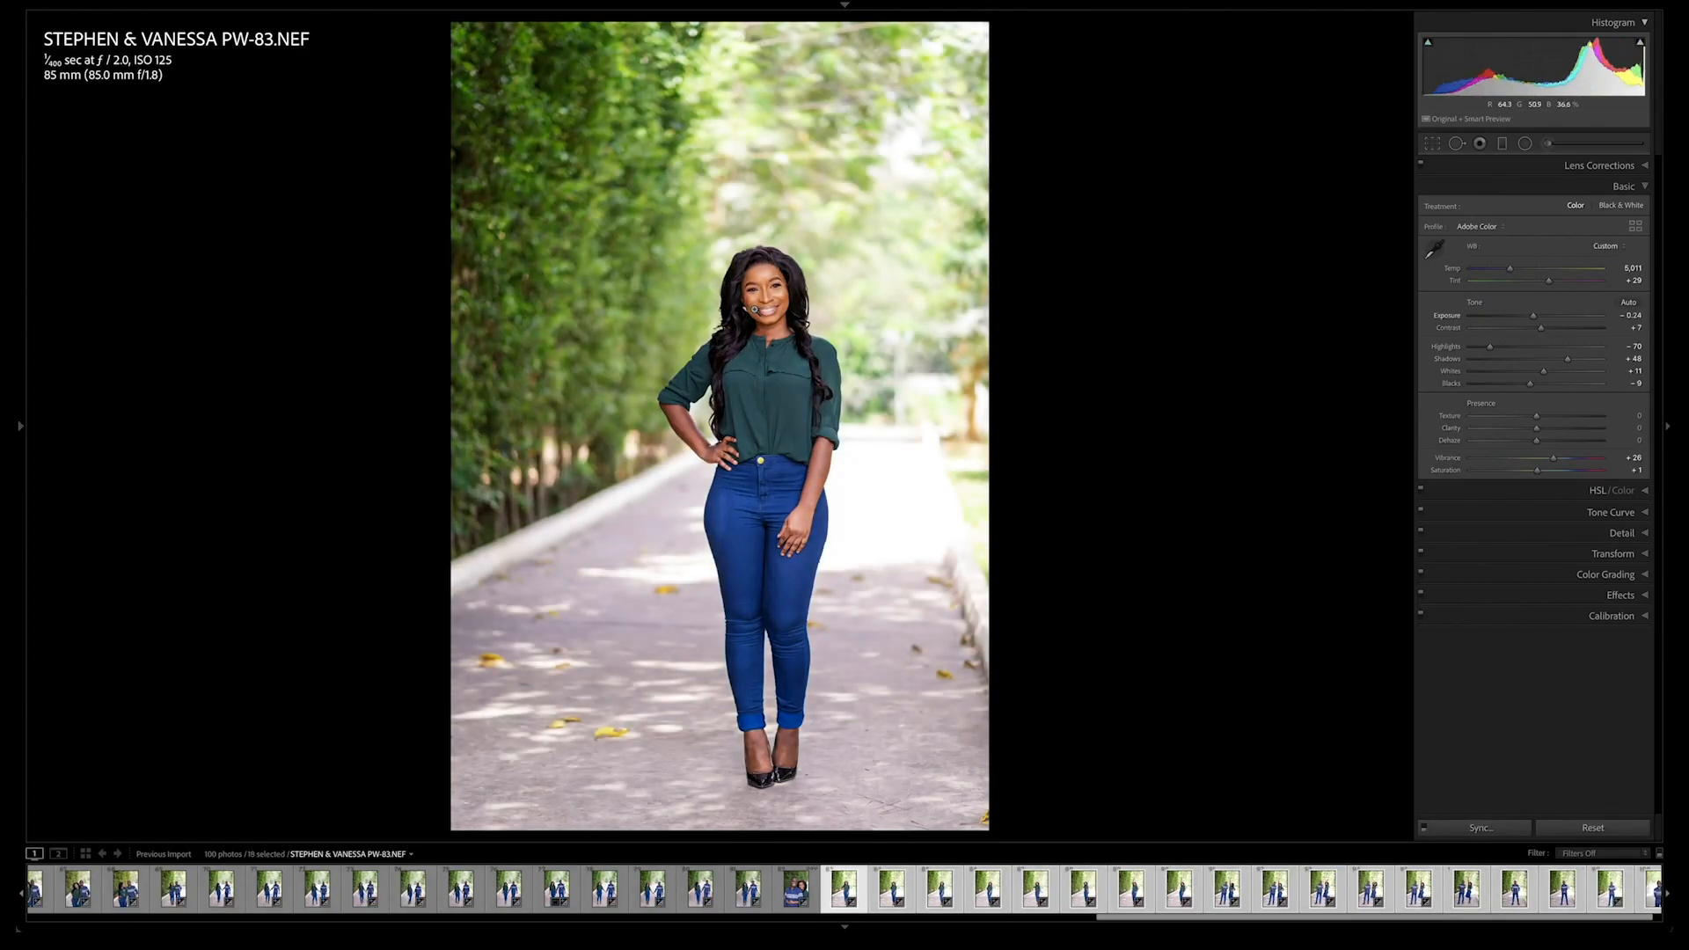
Step: Set the eighty-third photo's tint to +33, exposure −0.34, highlights −72, shadows +46, whites +8 and blacks −5, comparing it with the original
drag(1547, 281, 1513, 273)
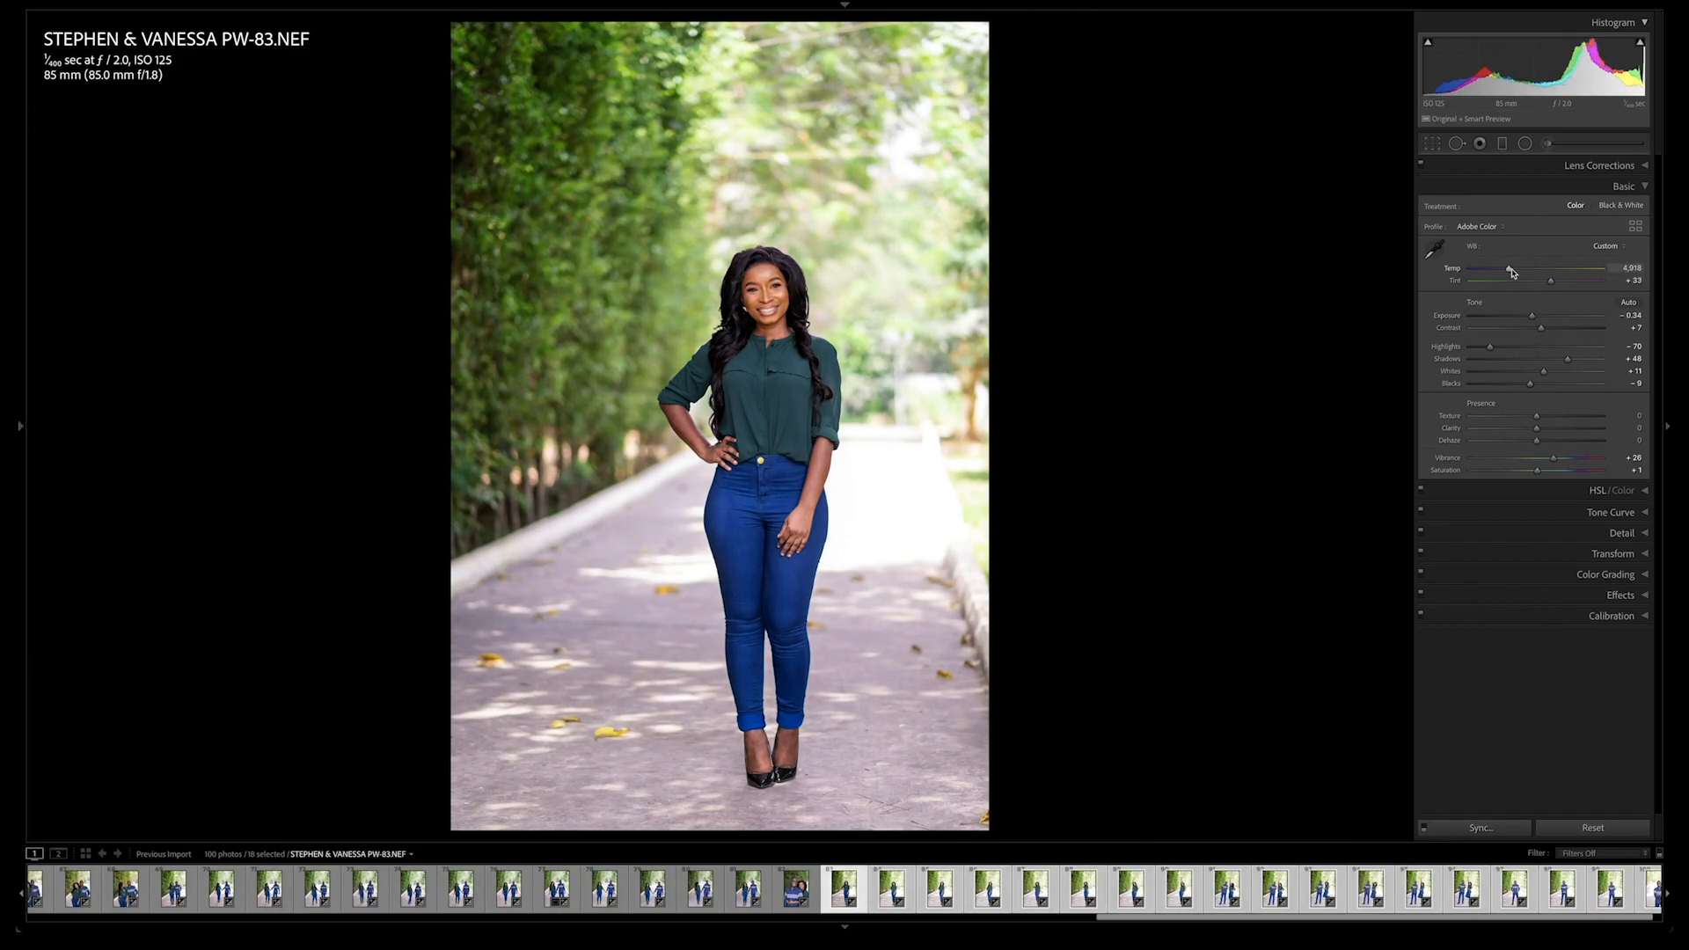
drag(1529, 384, 1568, 362)
key(backslash)
key(backslash)
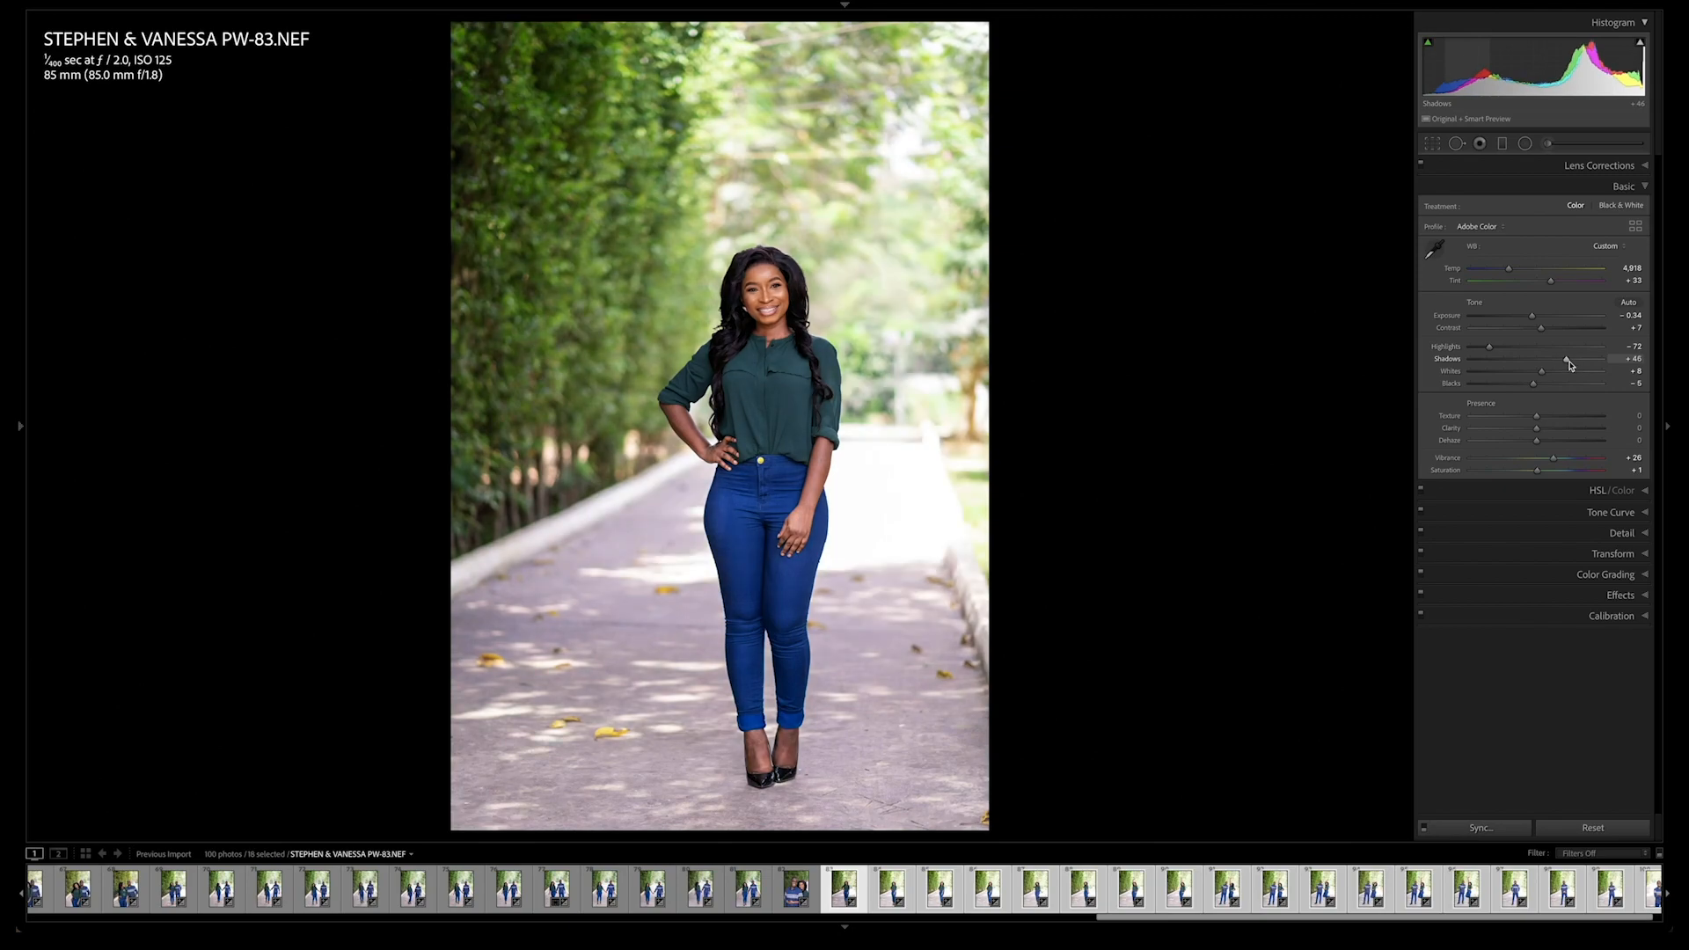
Step: Cool the eighty-third photo's temperature slightly, synchronize it with the selected photos and drop it from the selection
drag(1511, 272, 1509, 273)
key(shift+super+s)
key(Return)
key(slash)
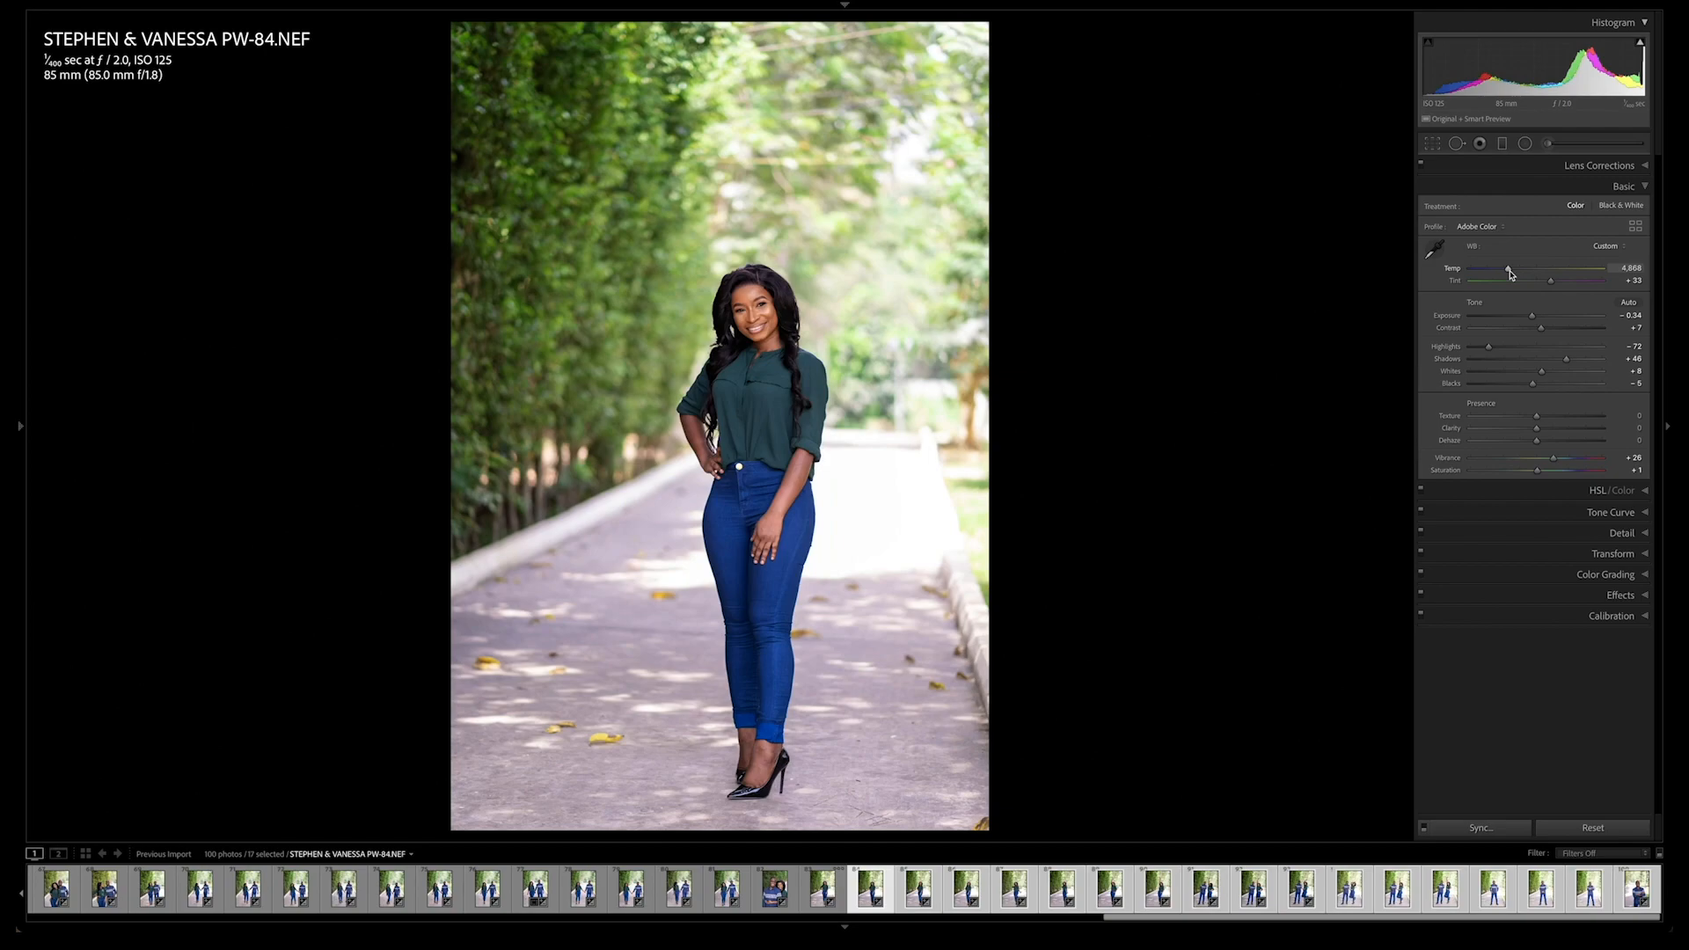
Step: Compare the eighty-fourth photo with its original, set its temperature to 4,756, synchronize it and drop it from the selection
key(backslash)
key(backslash)
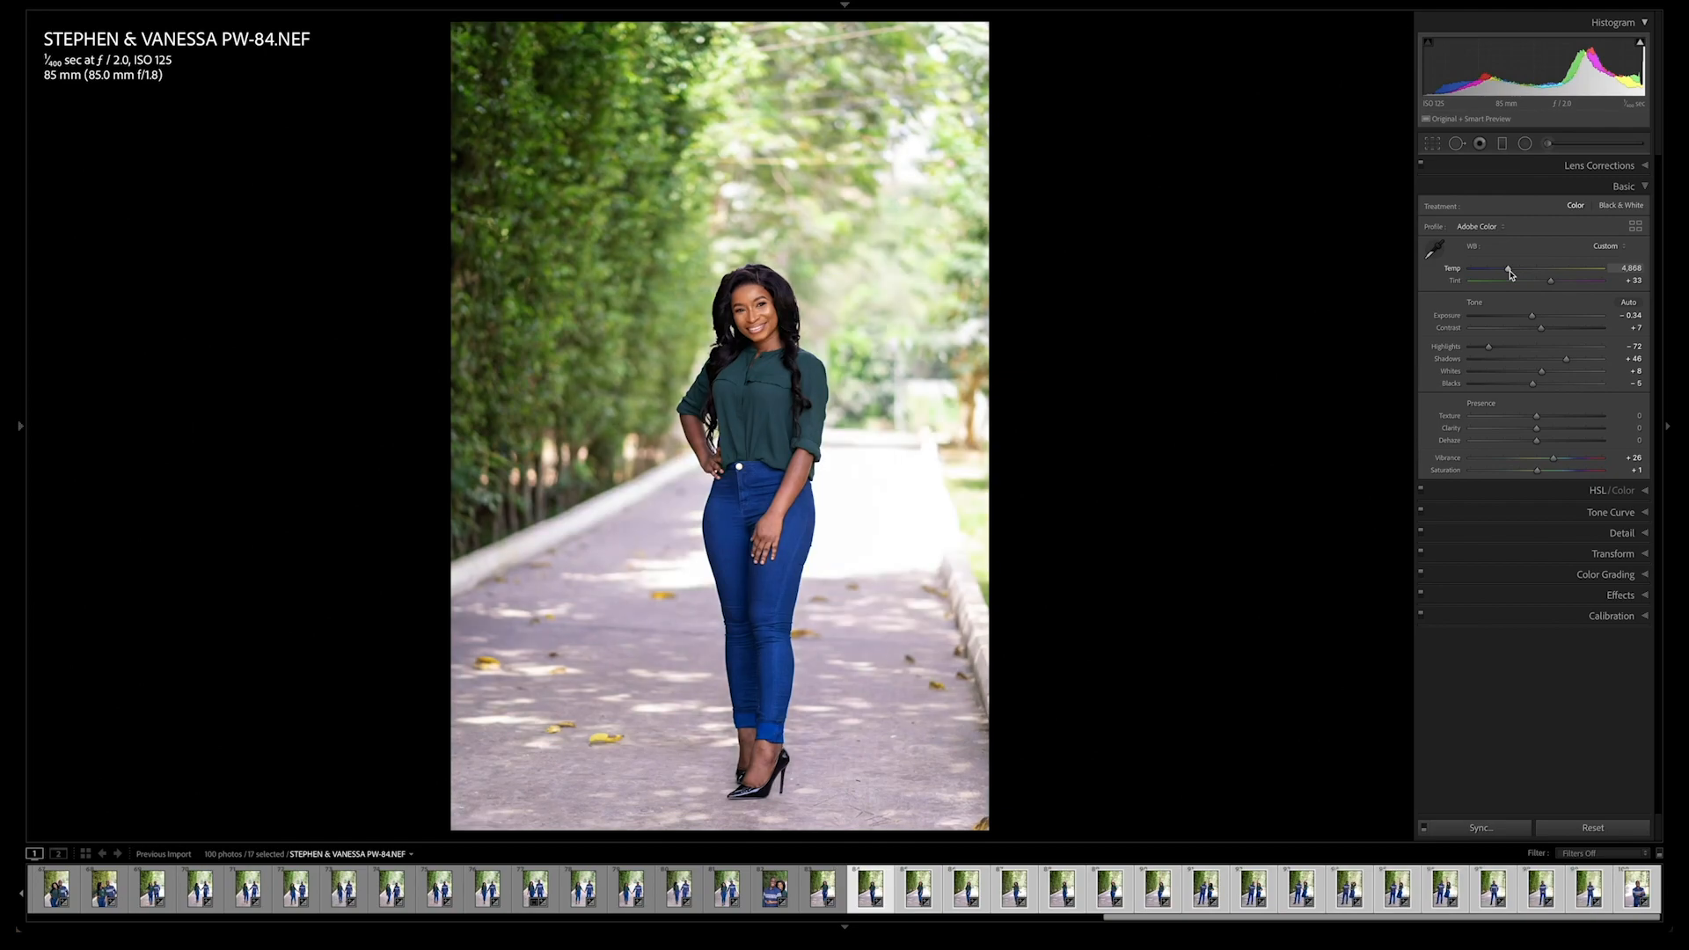
drag(1510, 274, 1510, 274)
key(shift+super+s)
key(Return)
key(shift+super+s)
key(Return)
key(slash)
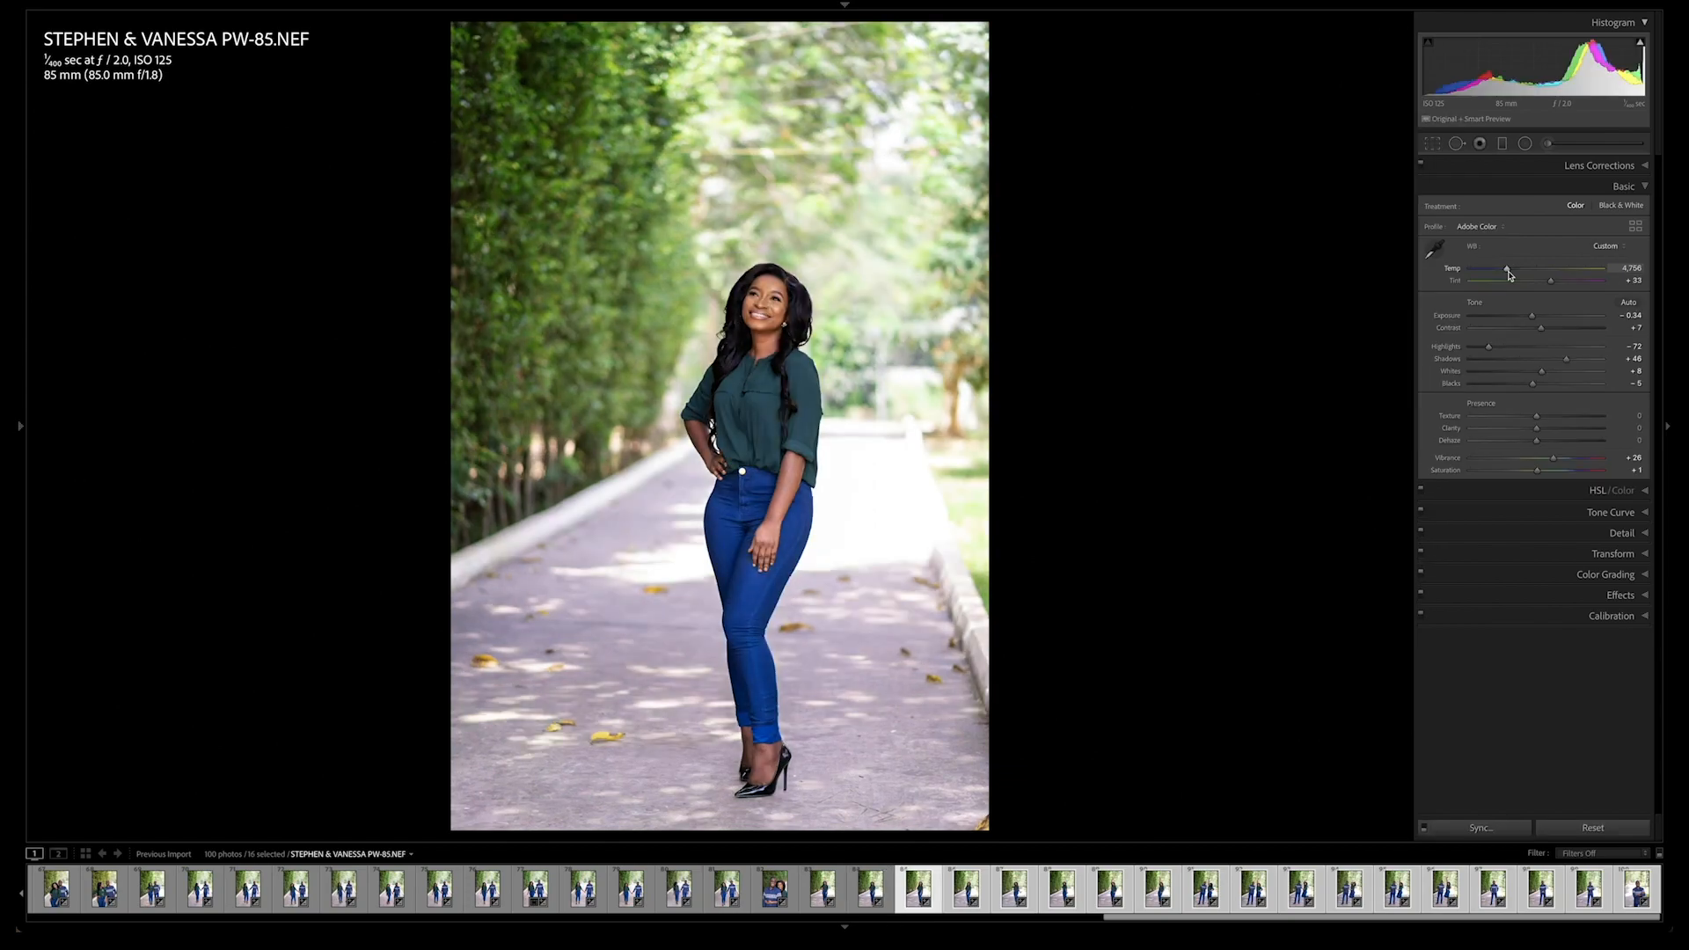
Step: Set the eighty-fifth photo's temperature to 4,792, synchronize it with the selected photos and drop it from the selection
drag(1508, 273, 1508, 272)
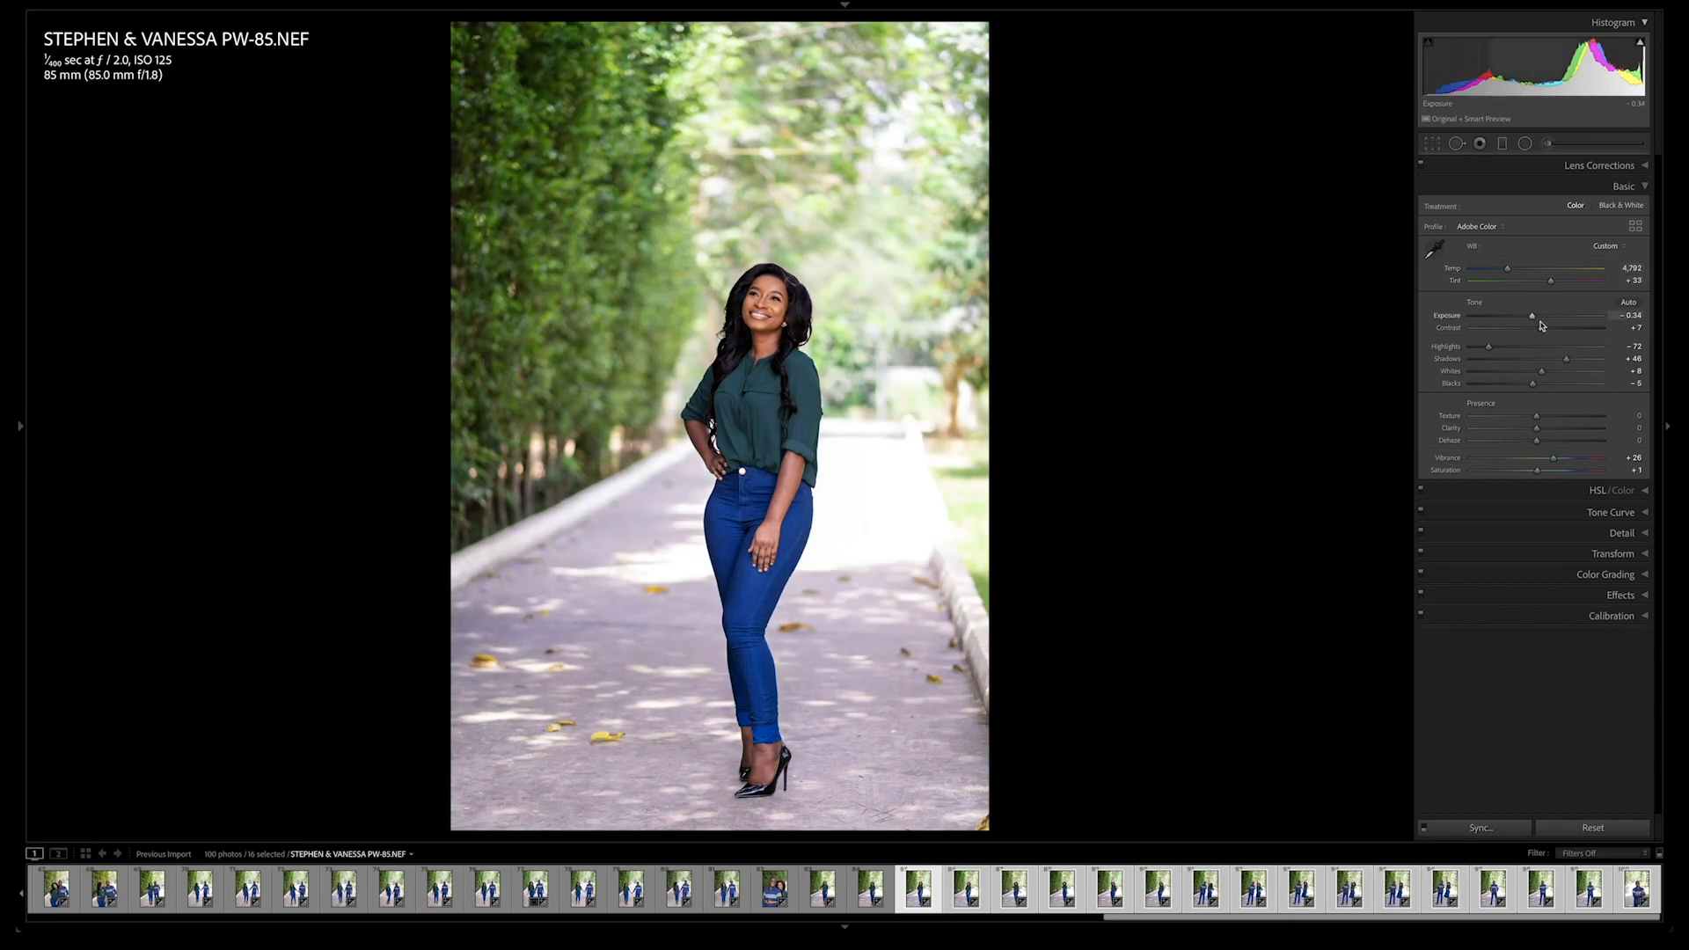
key(shift+super+s)
key(Return)
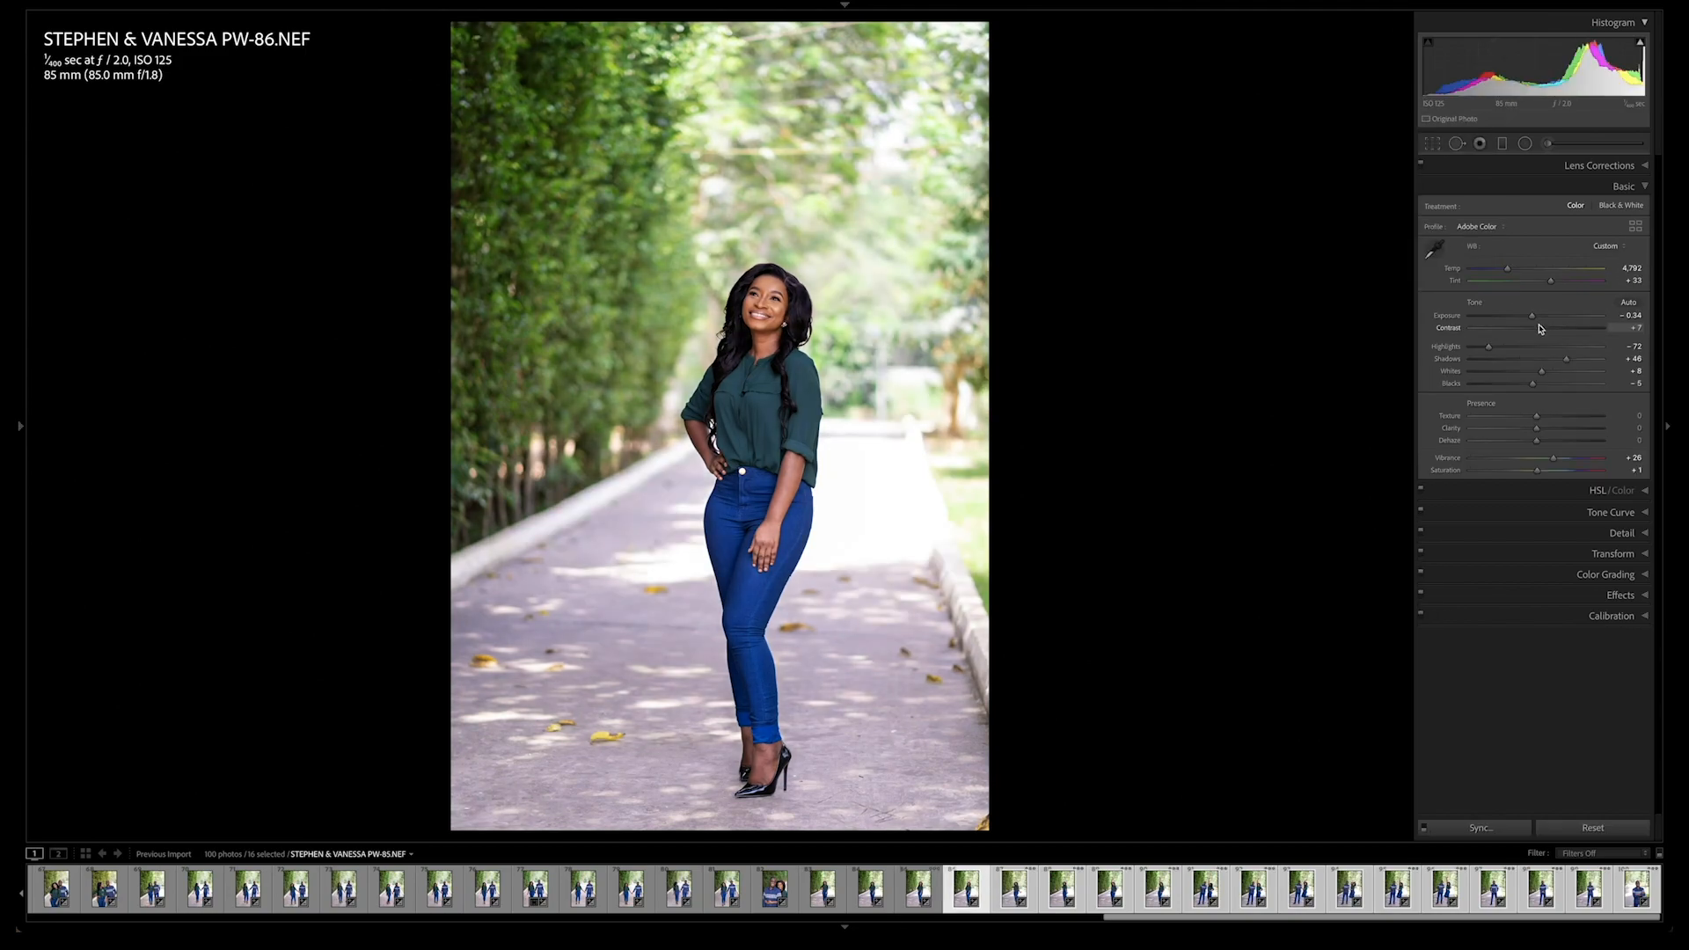
key(slash)
Step: Compare the eighty-sixth photo with its original, set its tint to +32 and exposure to −0.34, synchronize it and drop it from the selection
key(backslash)
key(backslash)
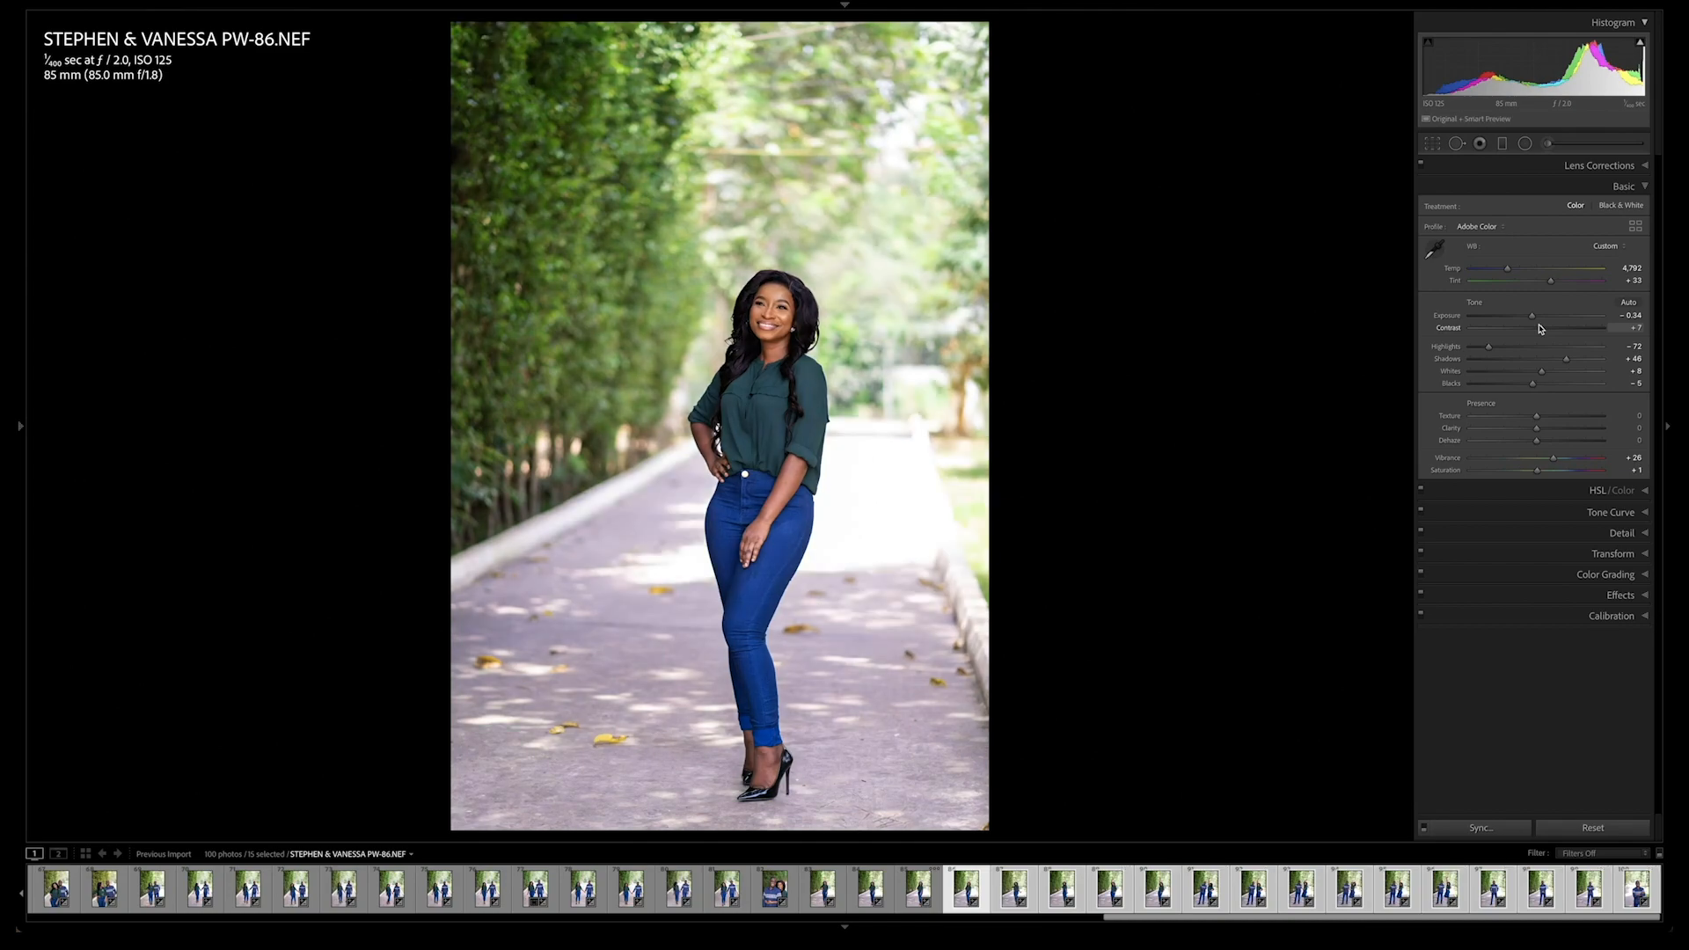
key(equal)
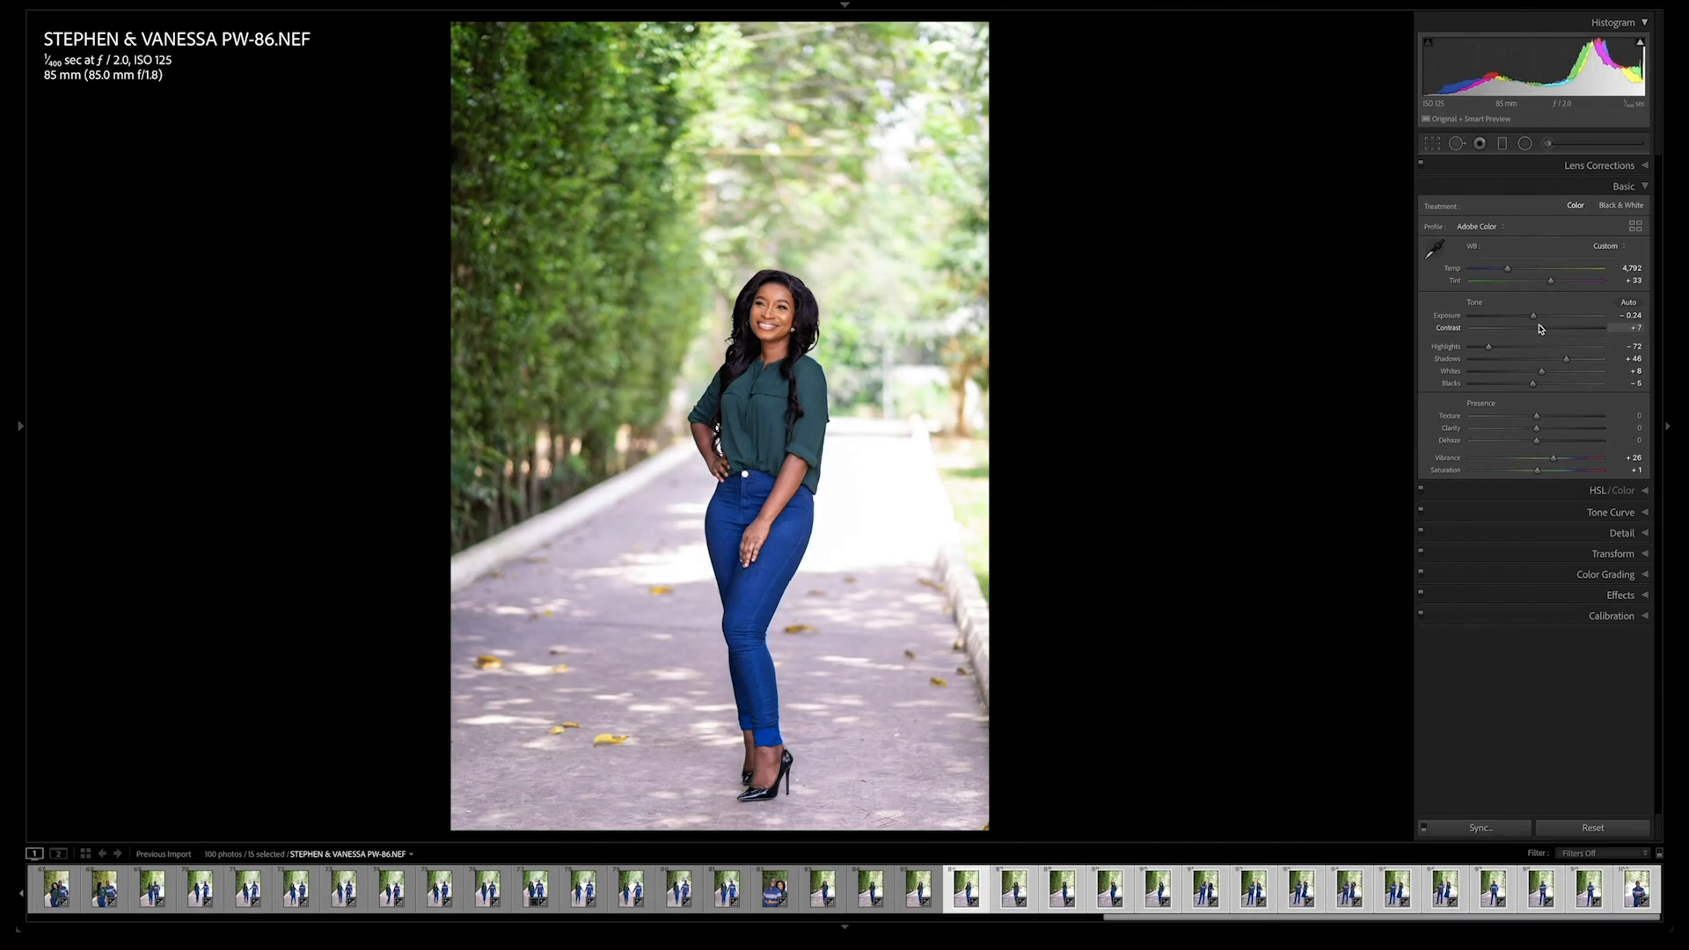
key(backslash)
key(backslash)
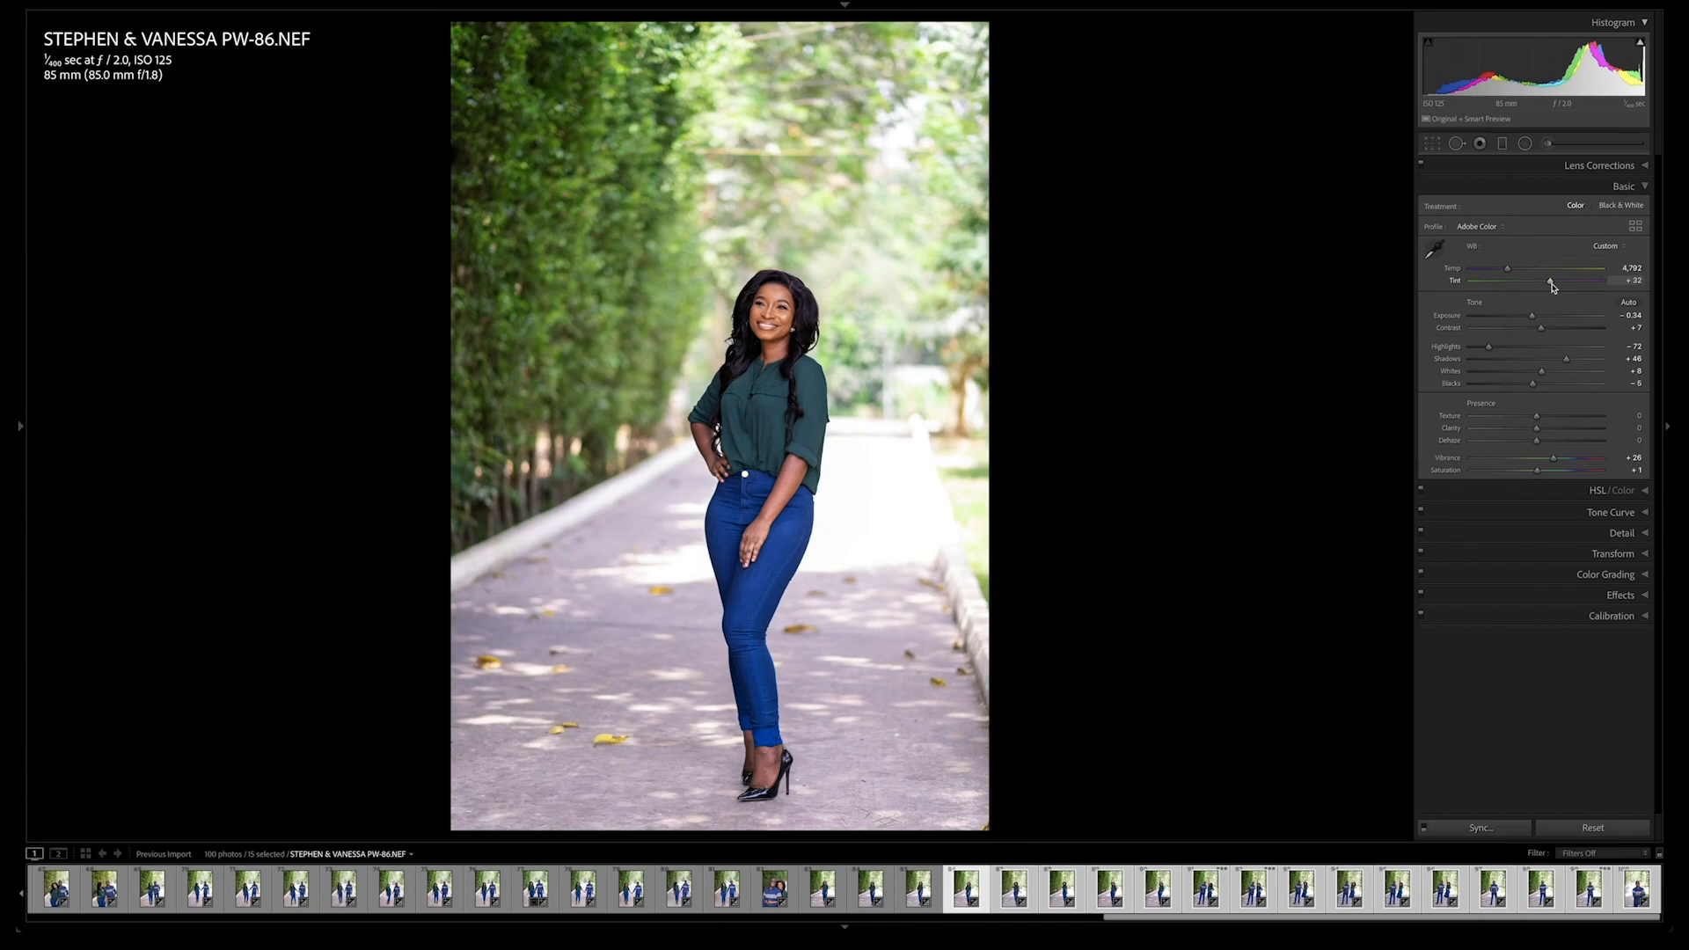
key(ctrl+shift+s)
key(Return)
key(Right)
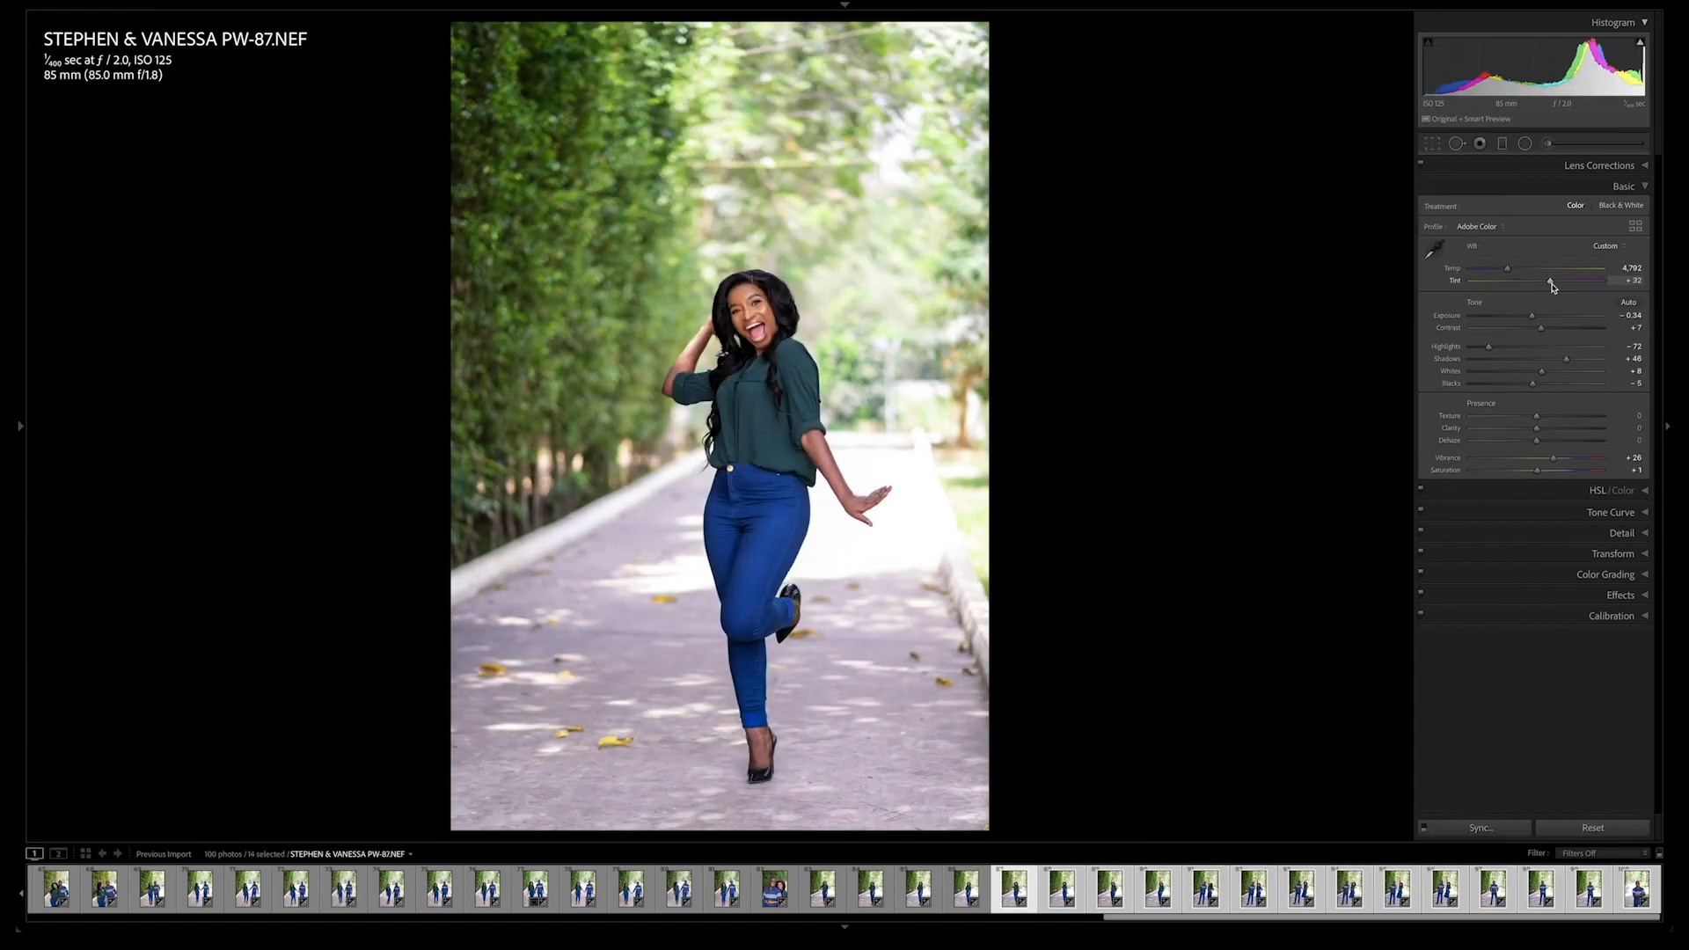
Step: Drop the eighty-seventh to ninetieth photos from the selection to reach the ninety-first
key(Right)
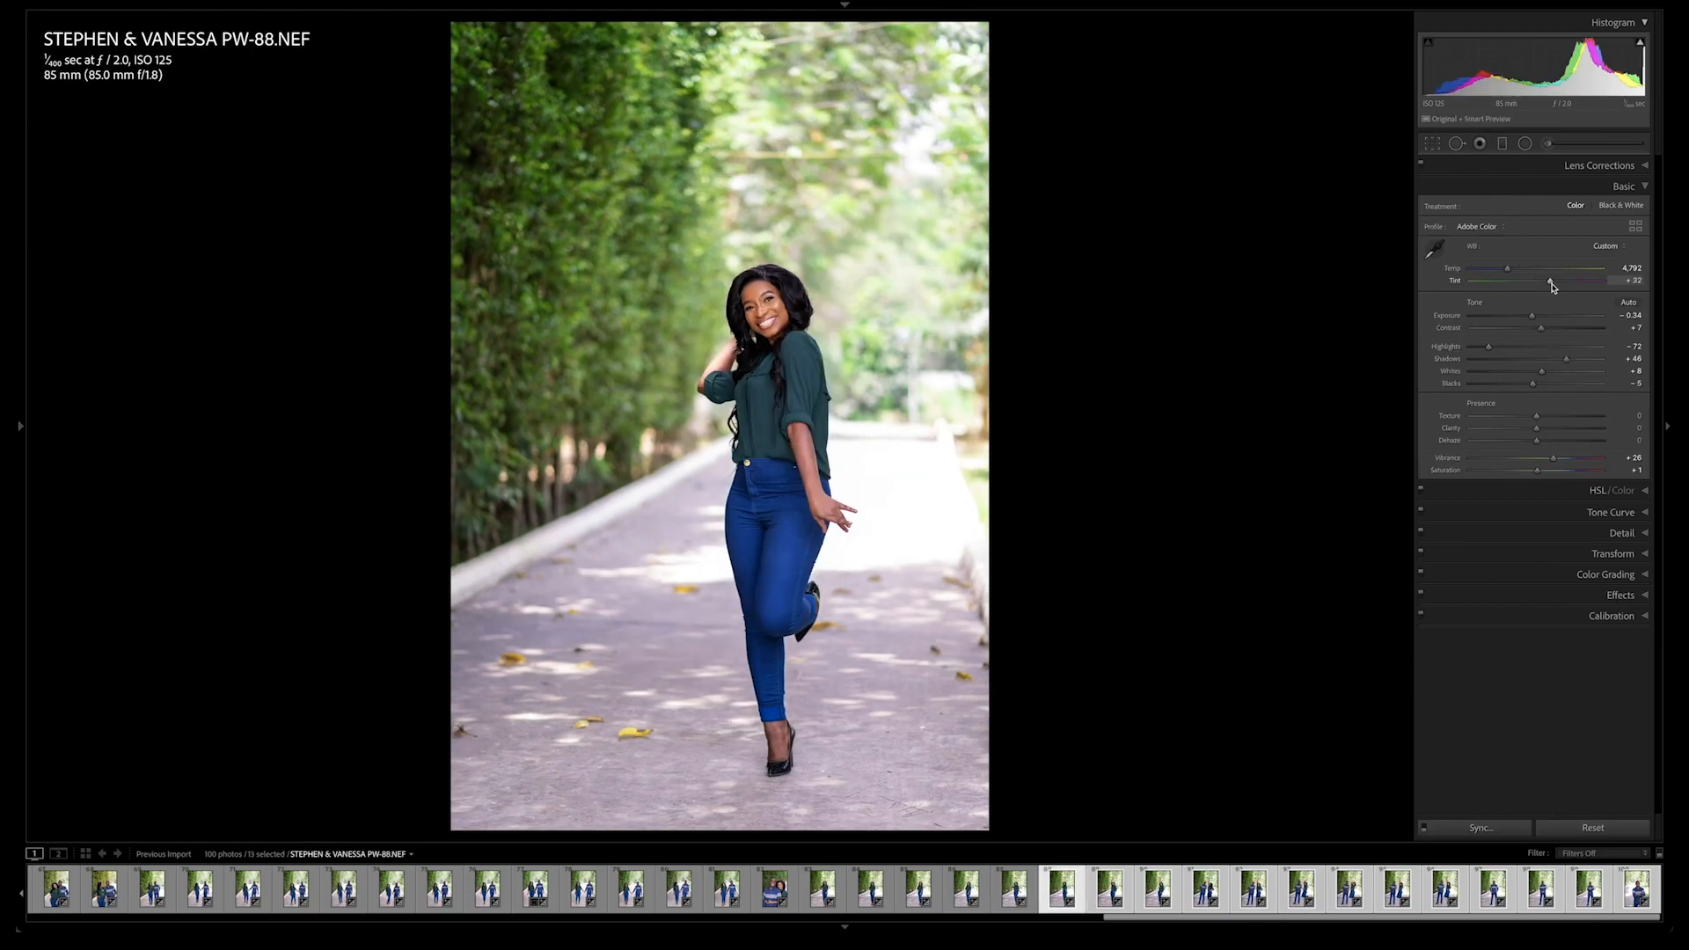
key(Right)
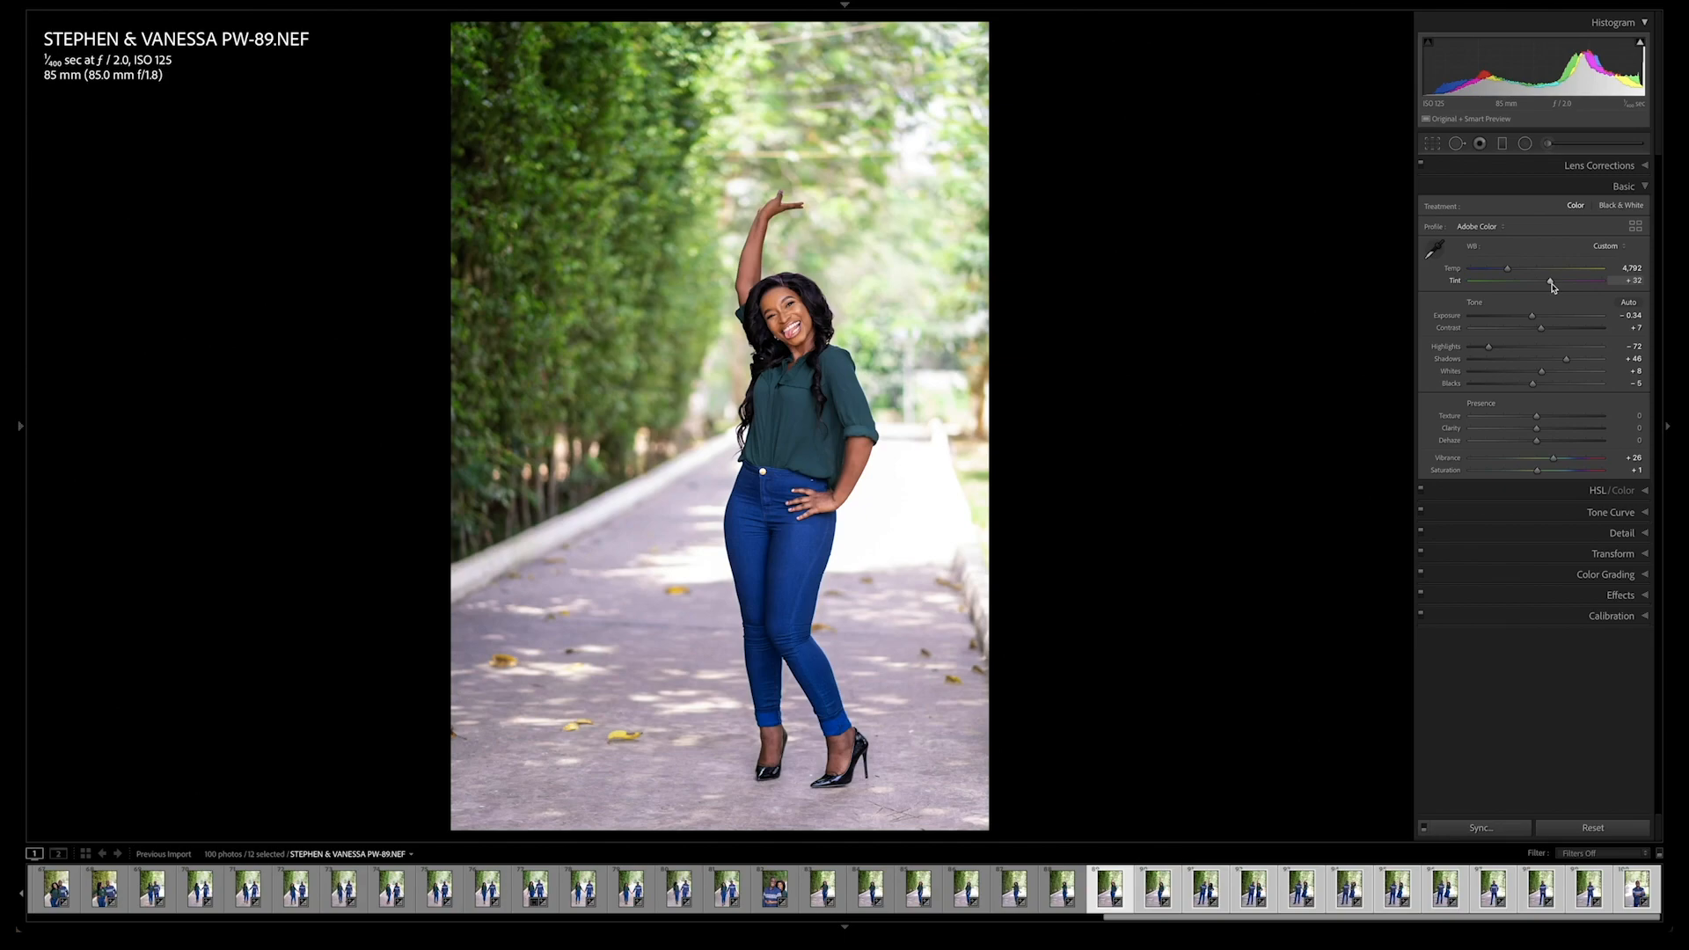
key(Right)
key(Right)
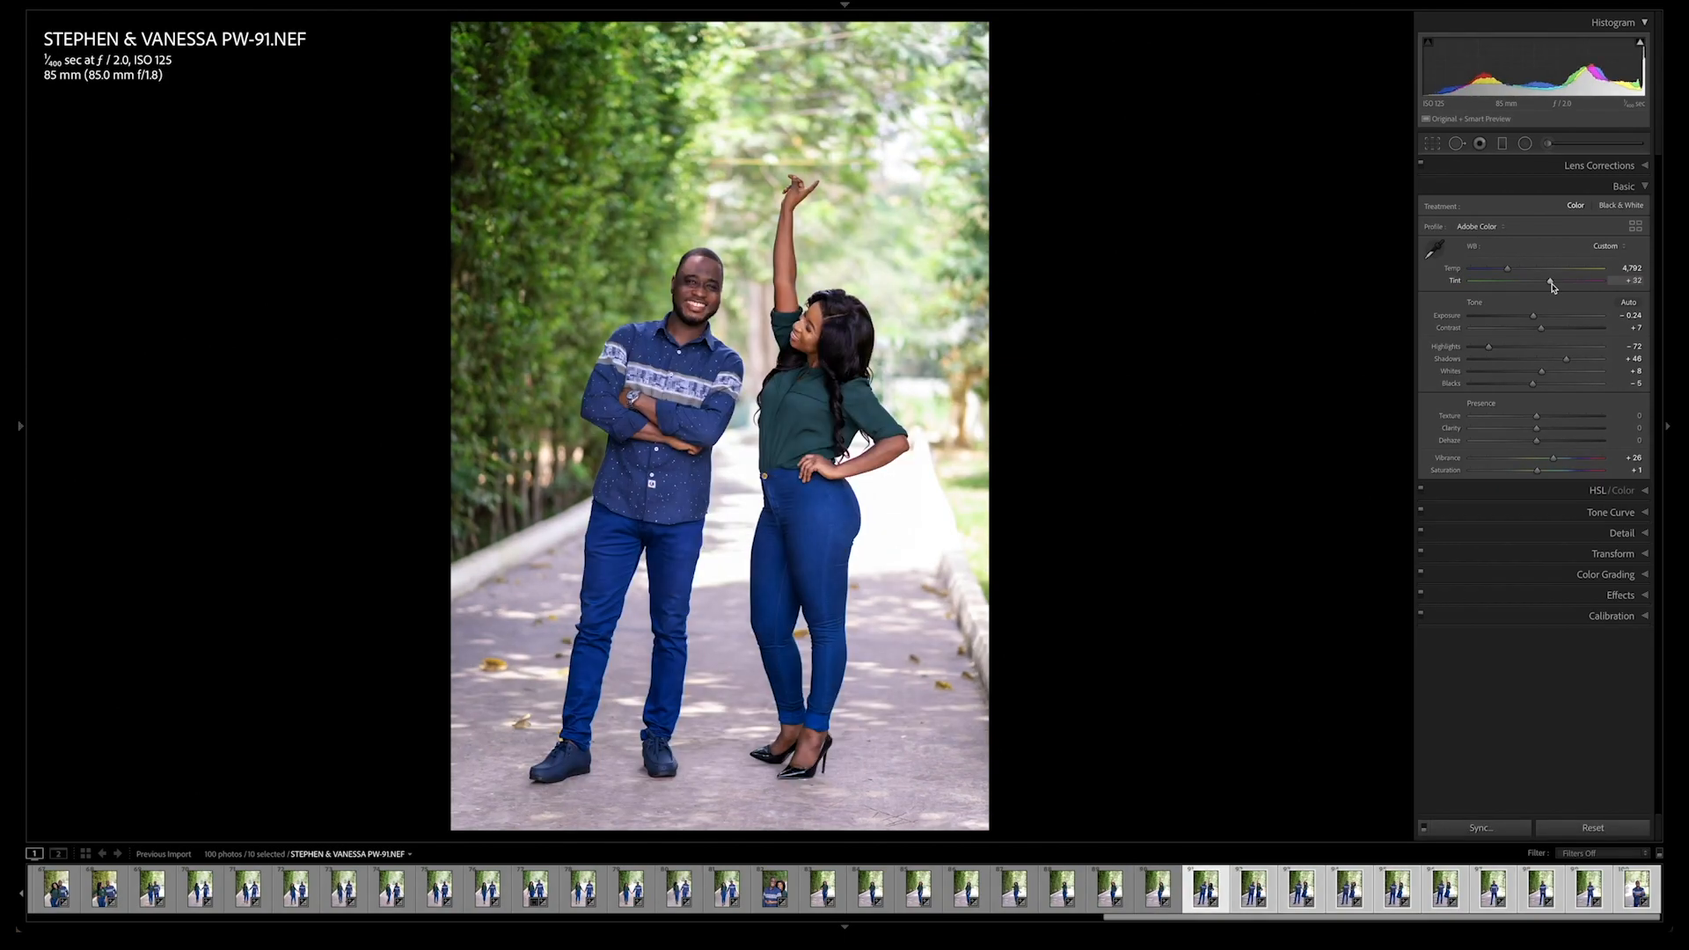
Step: Compare the ninety-first photo with its original, set its exposure to −0.14, synchronize it and drop it from the selection
key(backslash)
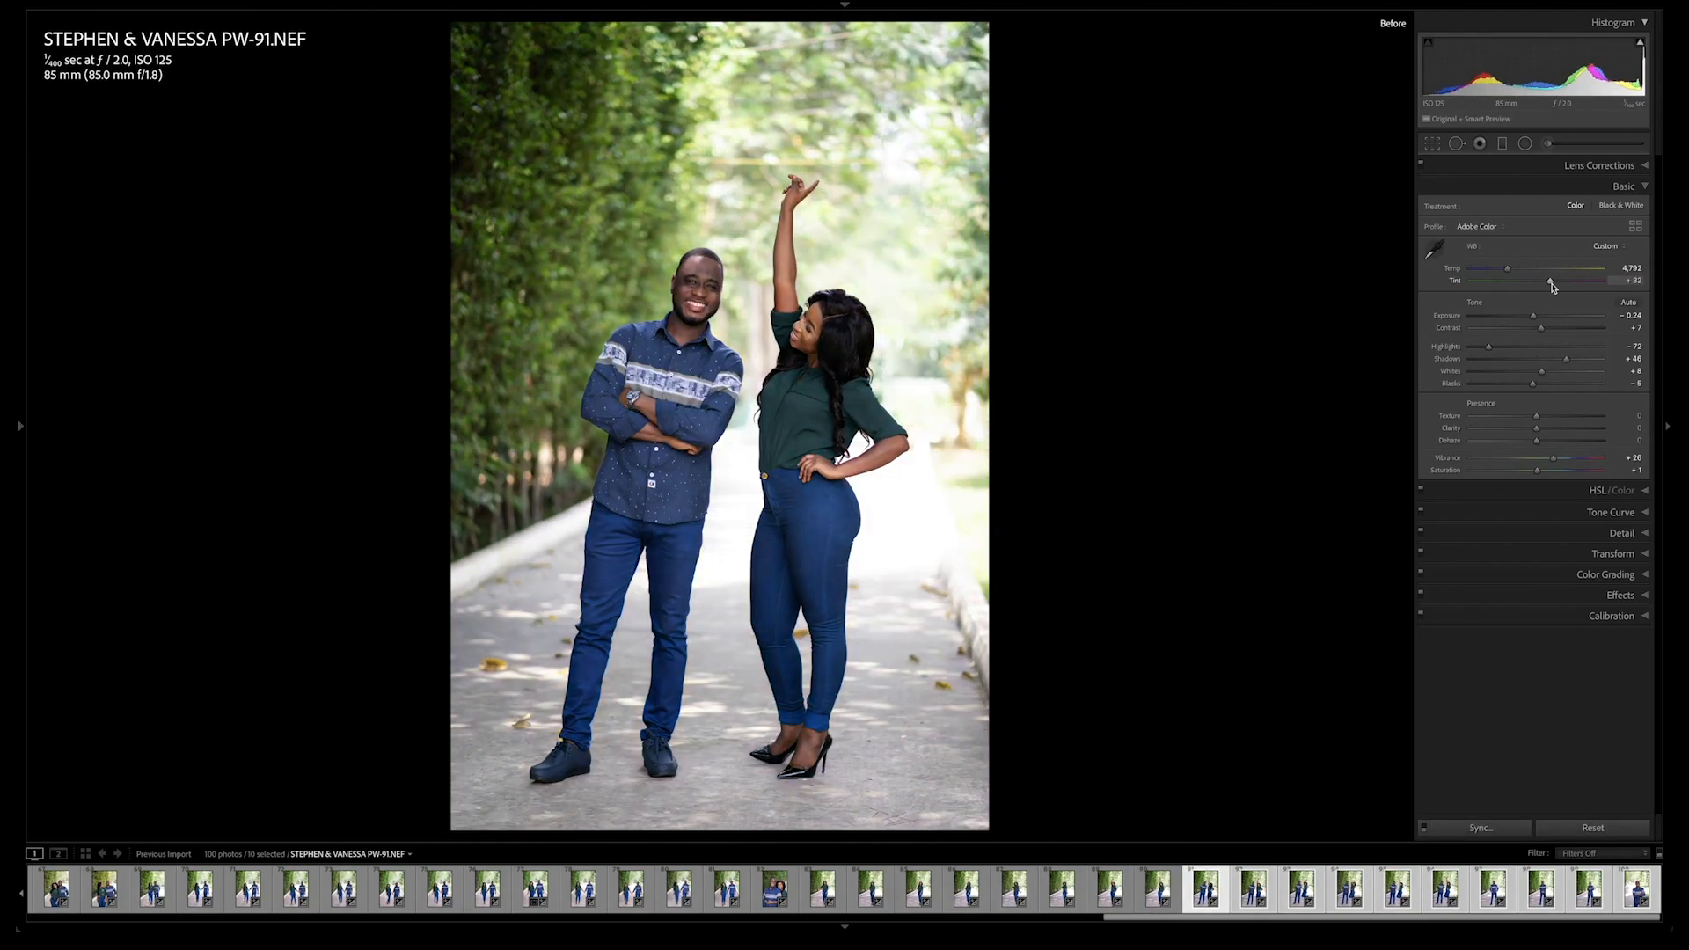
key(backslash)
key(equal)
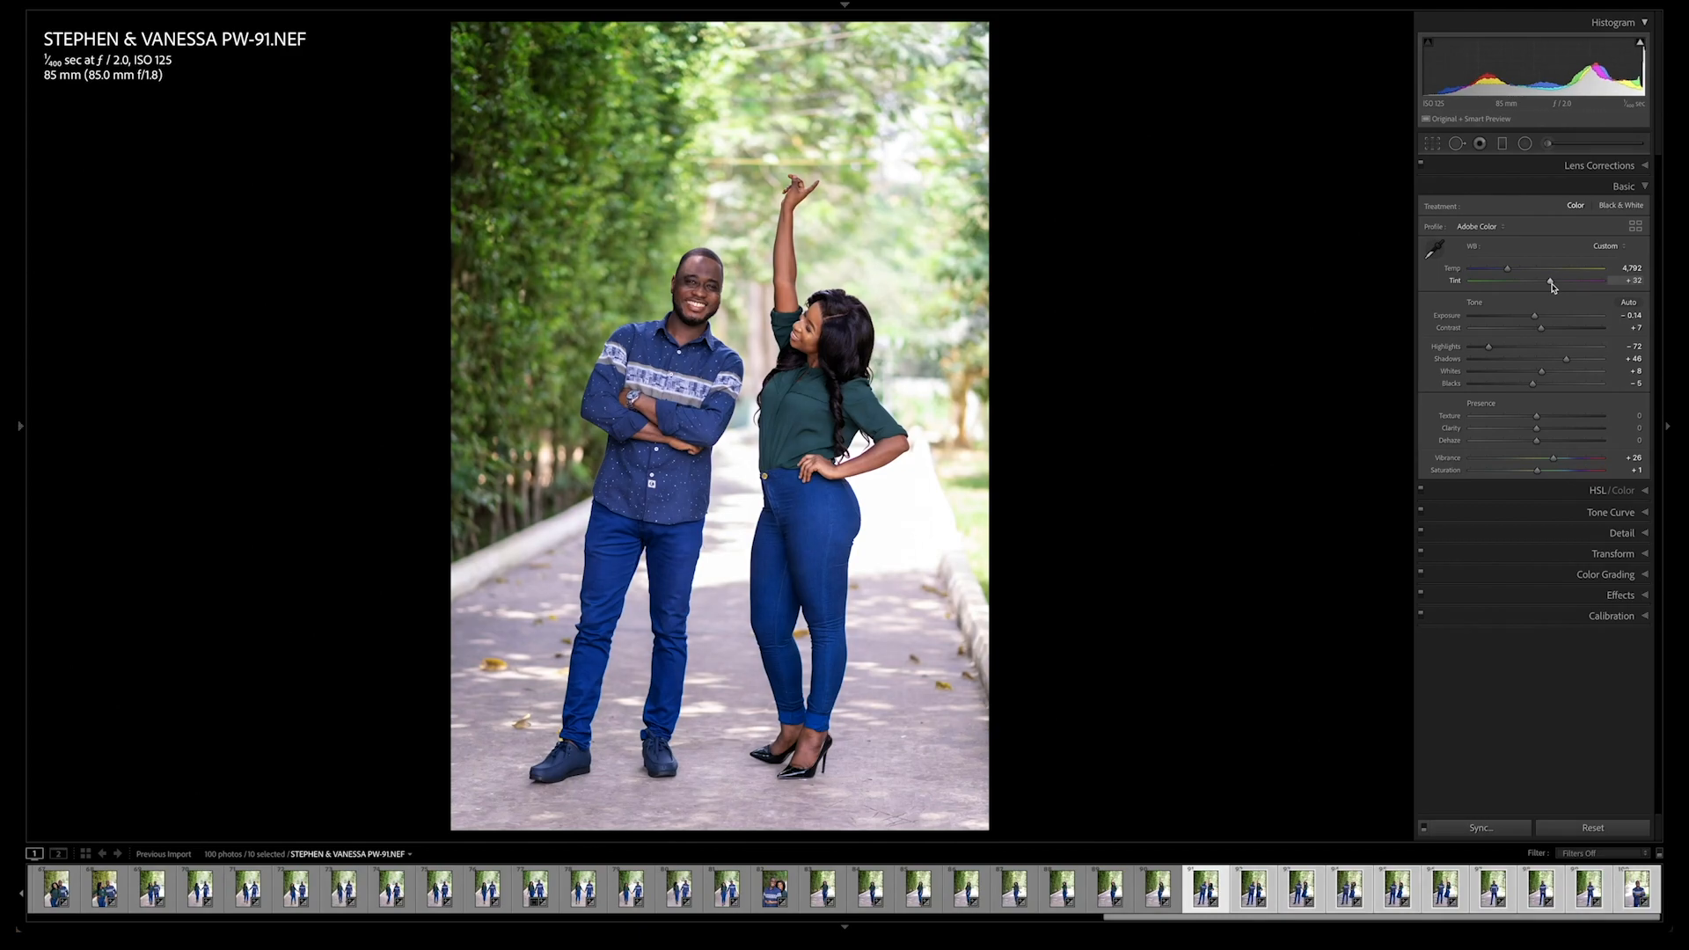
key(slash)
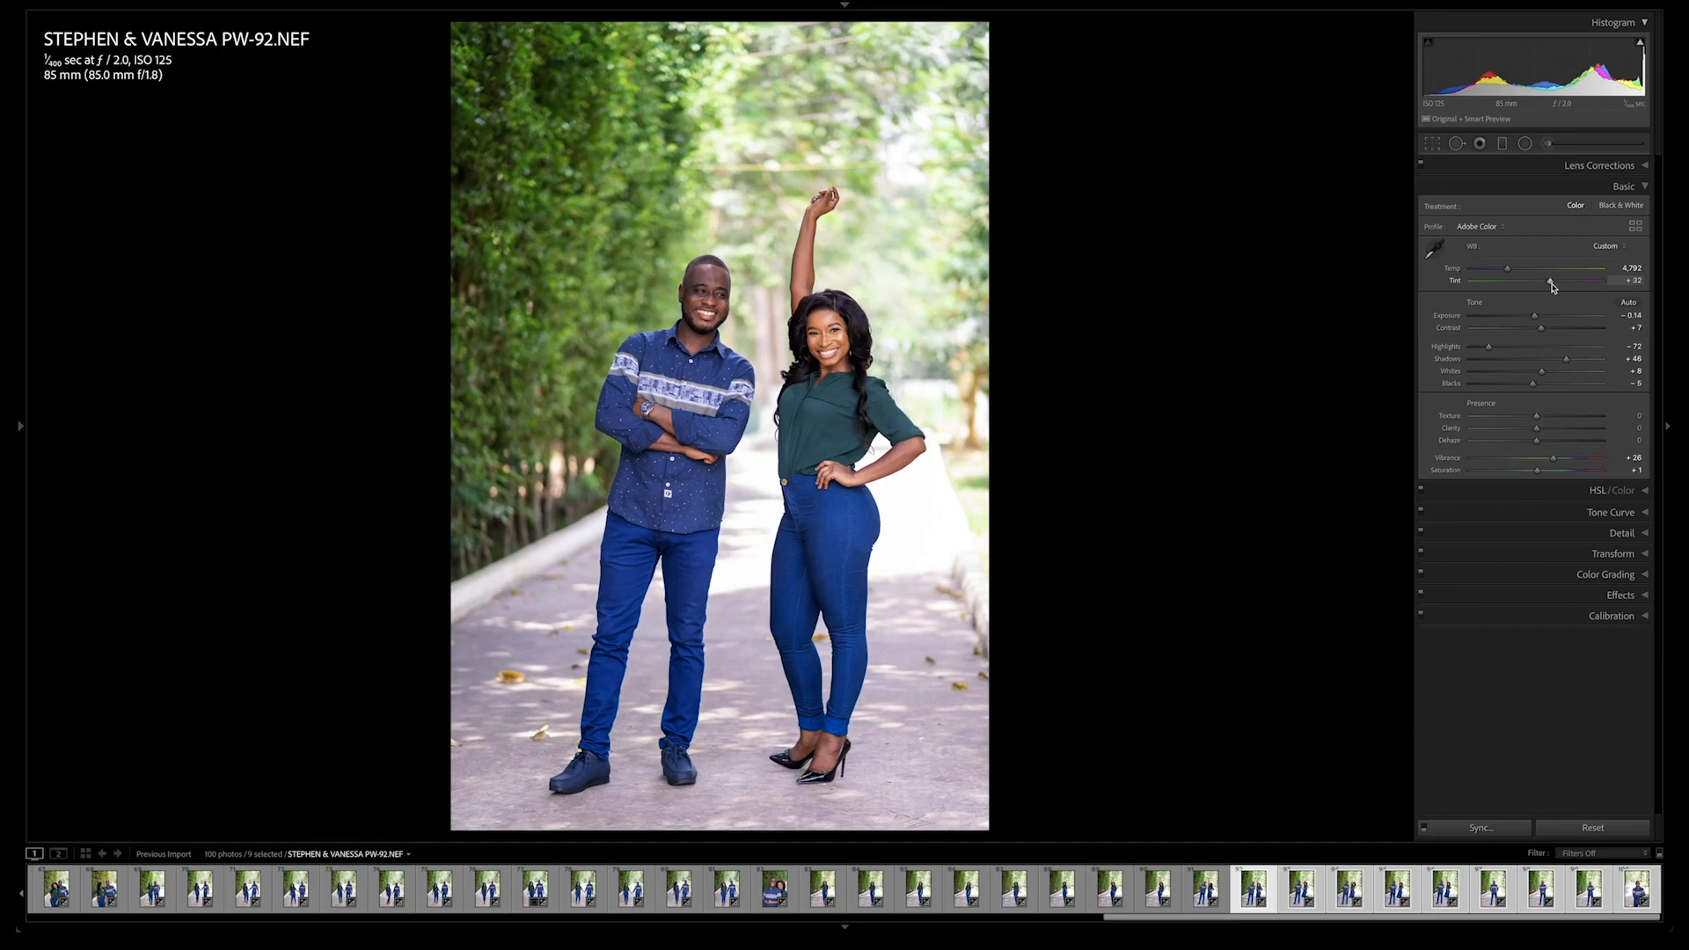
Step: Skip to the ninety-third photo, lower its exposure slightly and drop it from the selection
key(slash)
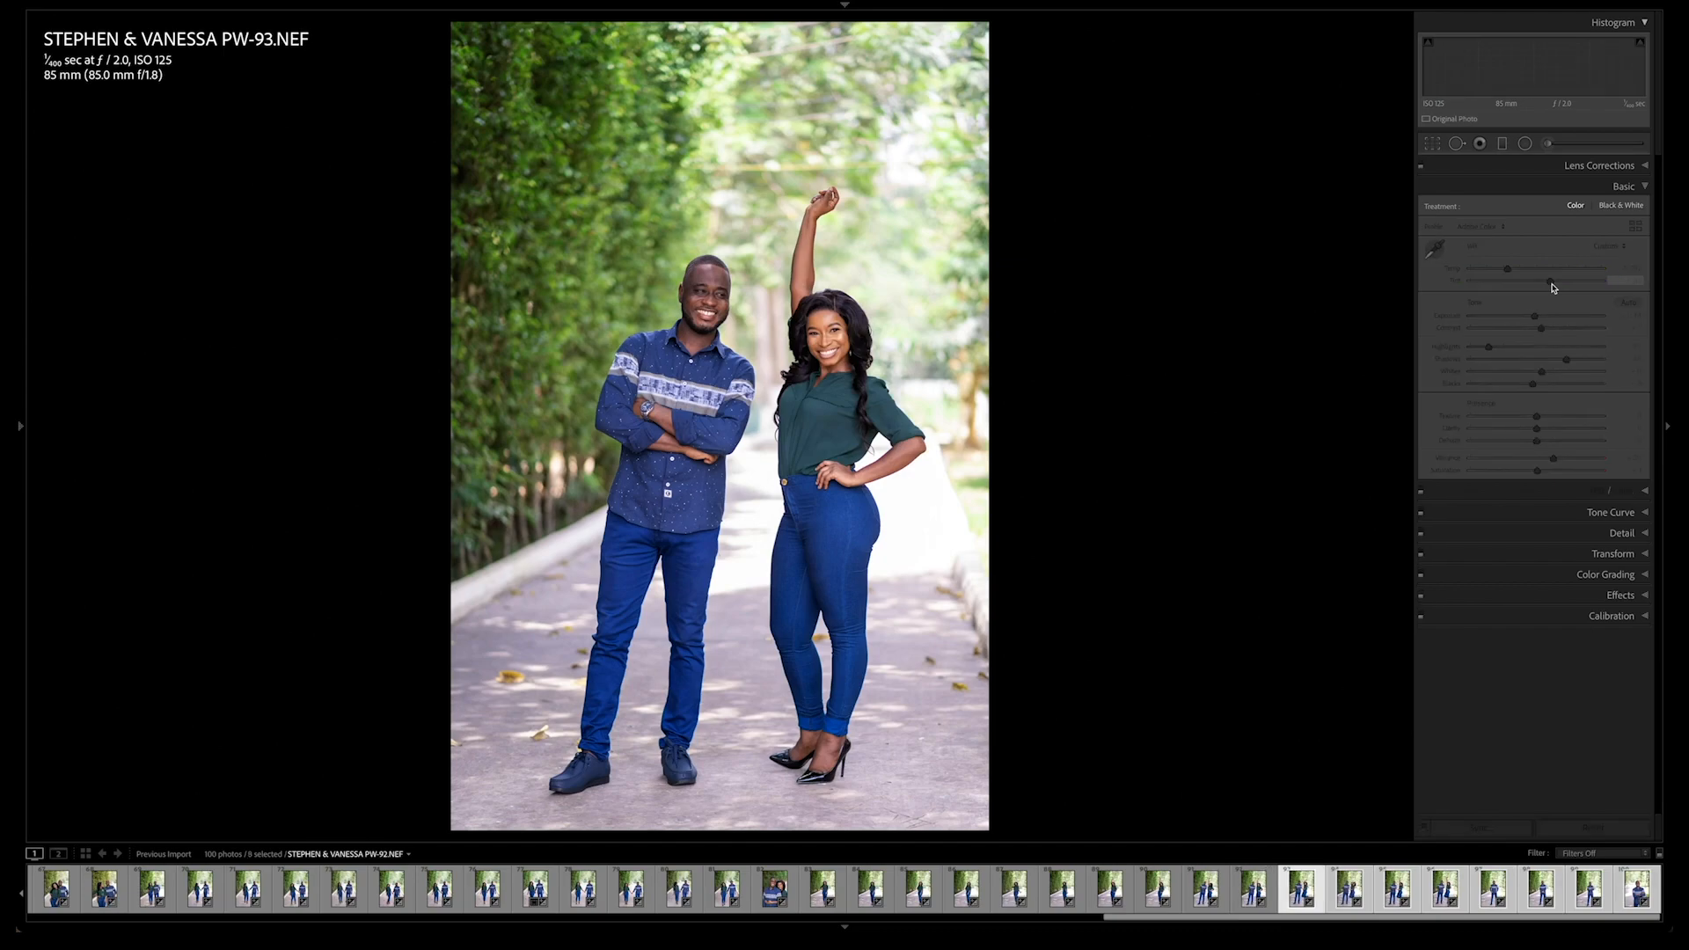
key(minus)
key(slash)
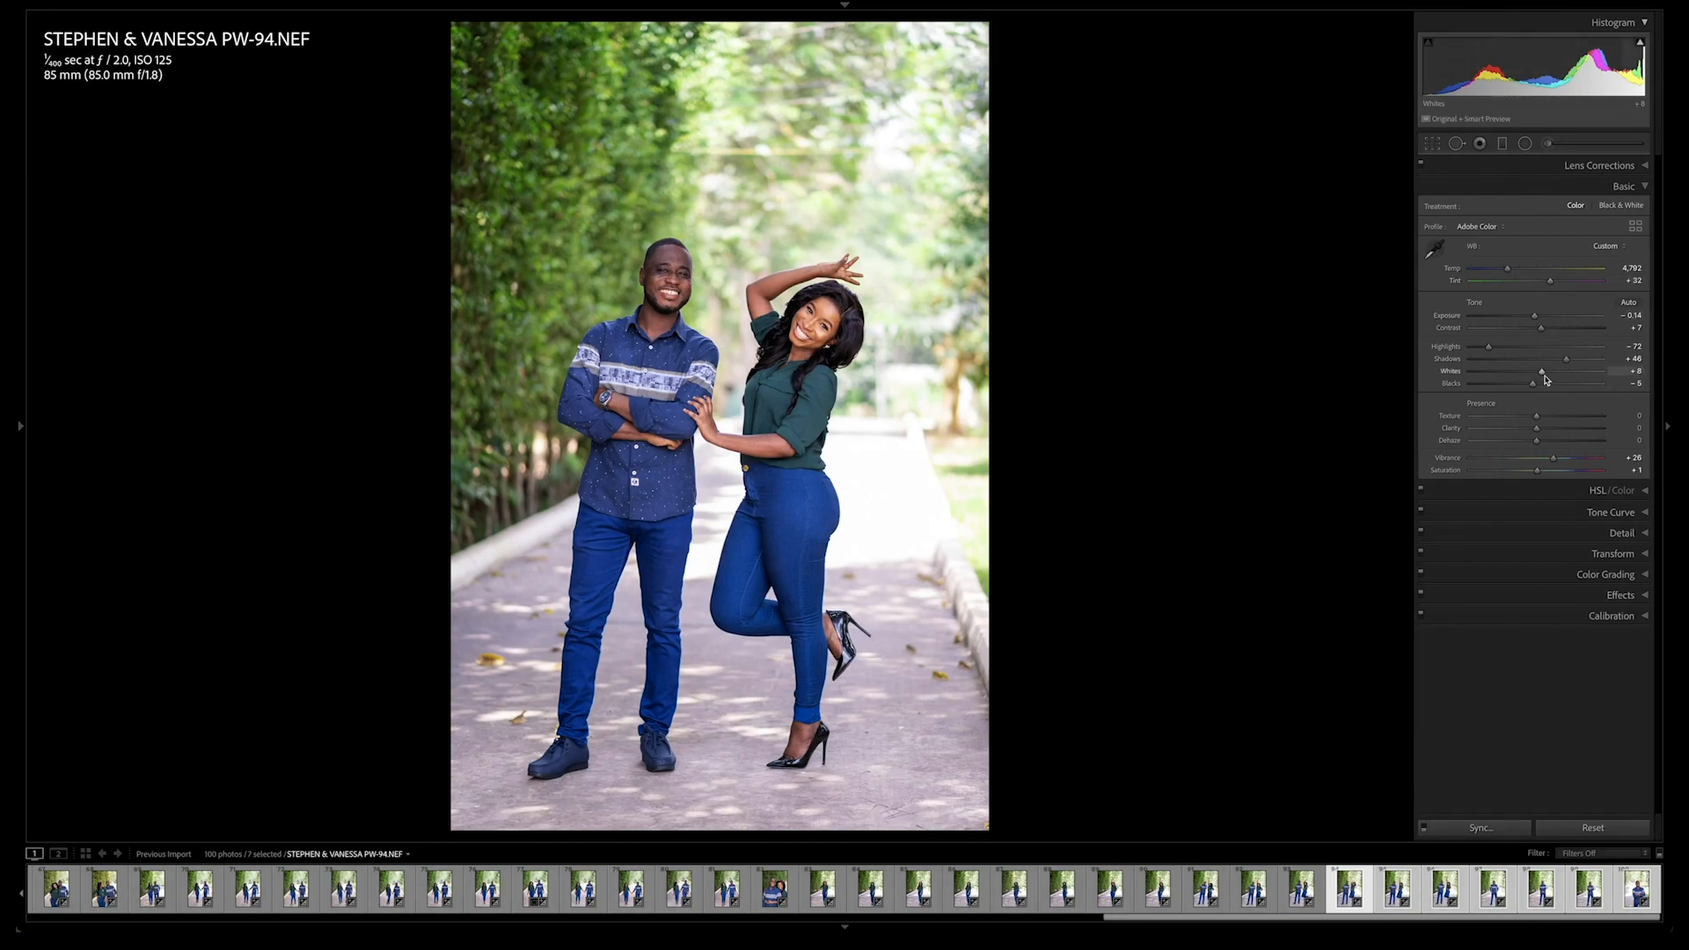
Step: Set the ninety-fourth photo's highlights to −74, synchronize it with the selected photos and skip to the ninety-sixth
drag(1492, 352, 1486, 347)
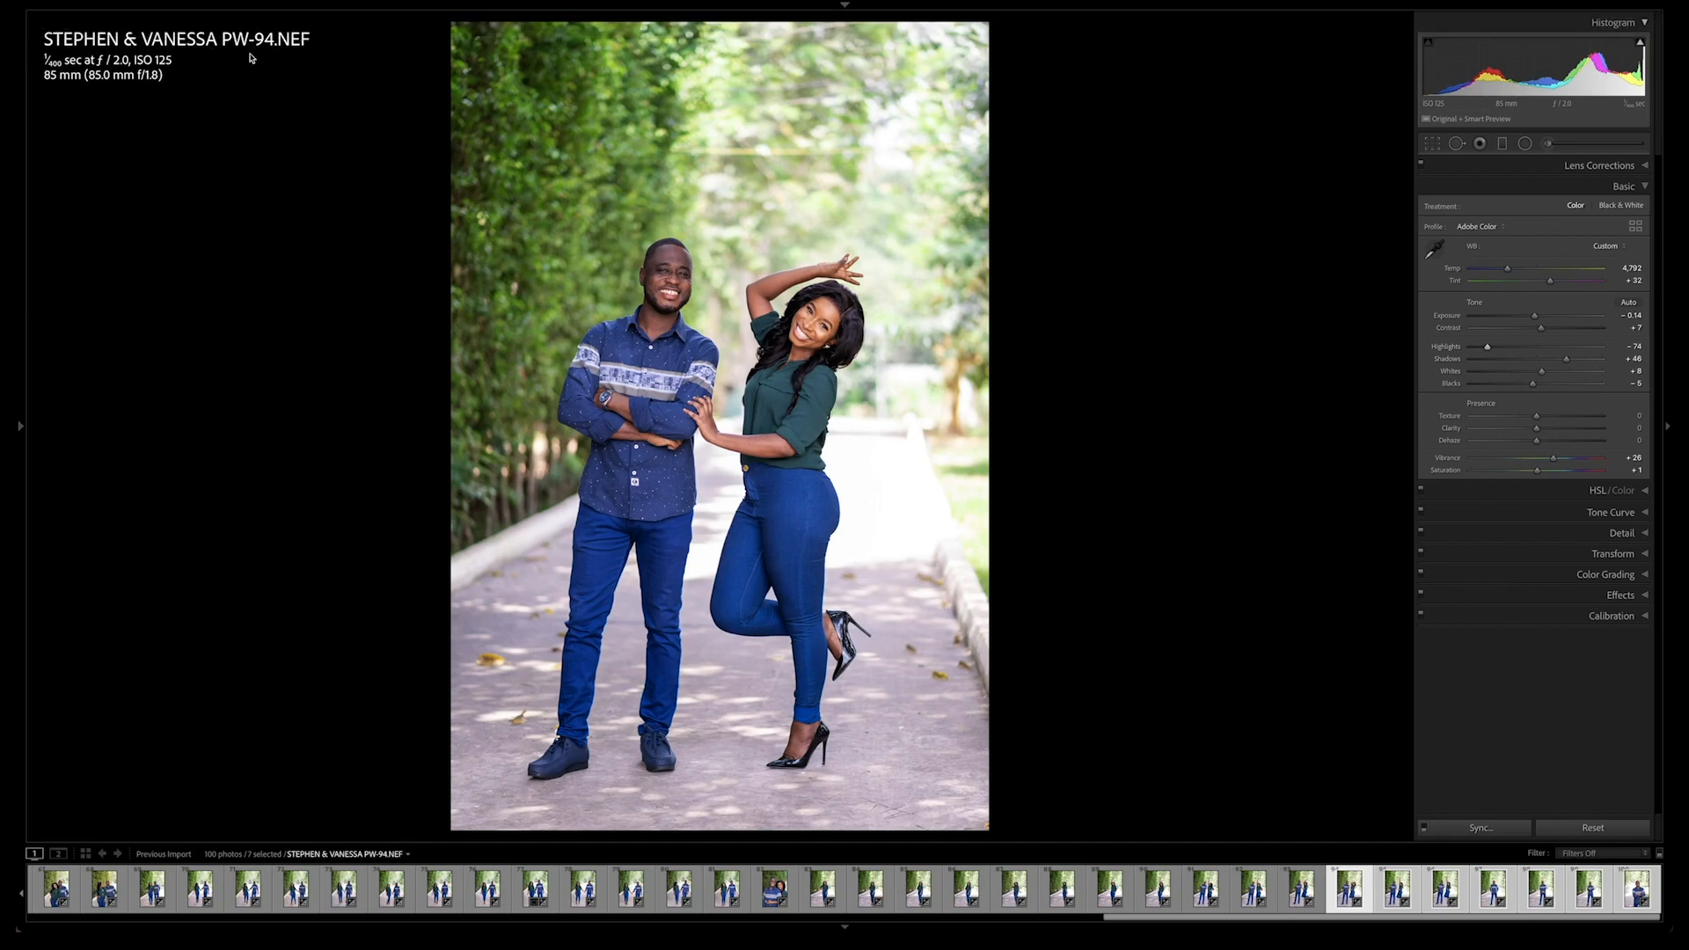
key(super+shift+s)
key(Return)
key(slash)
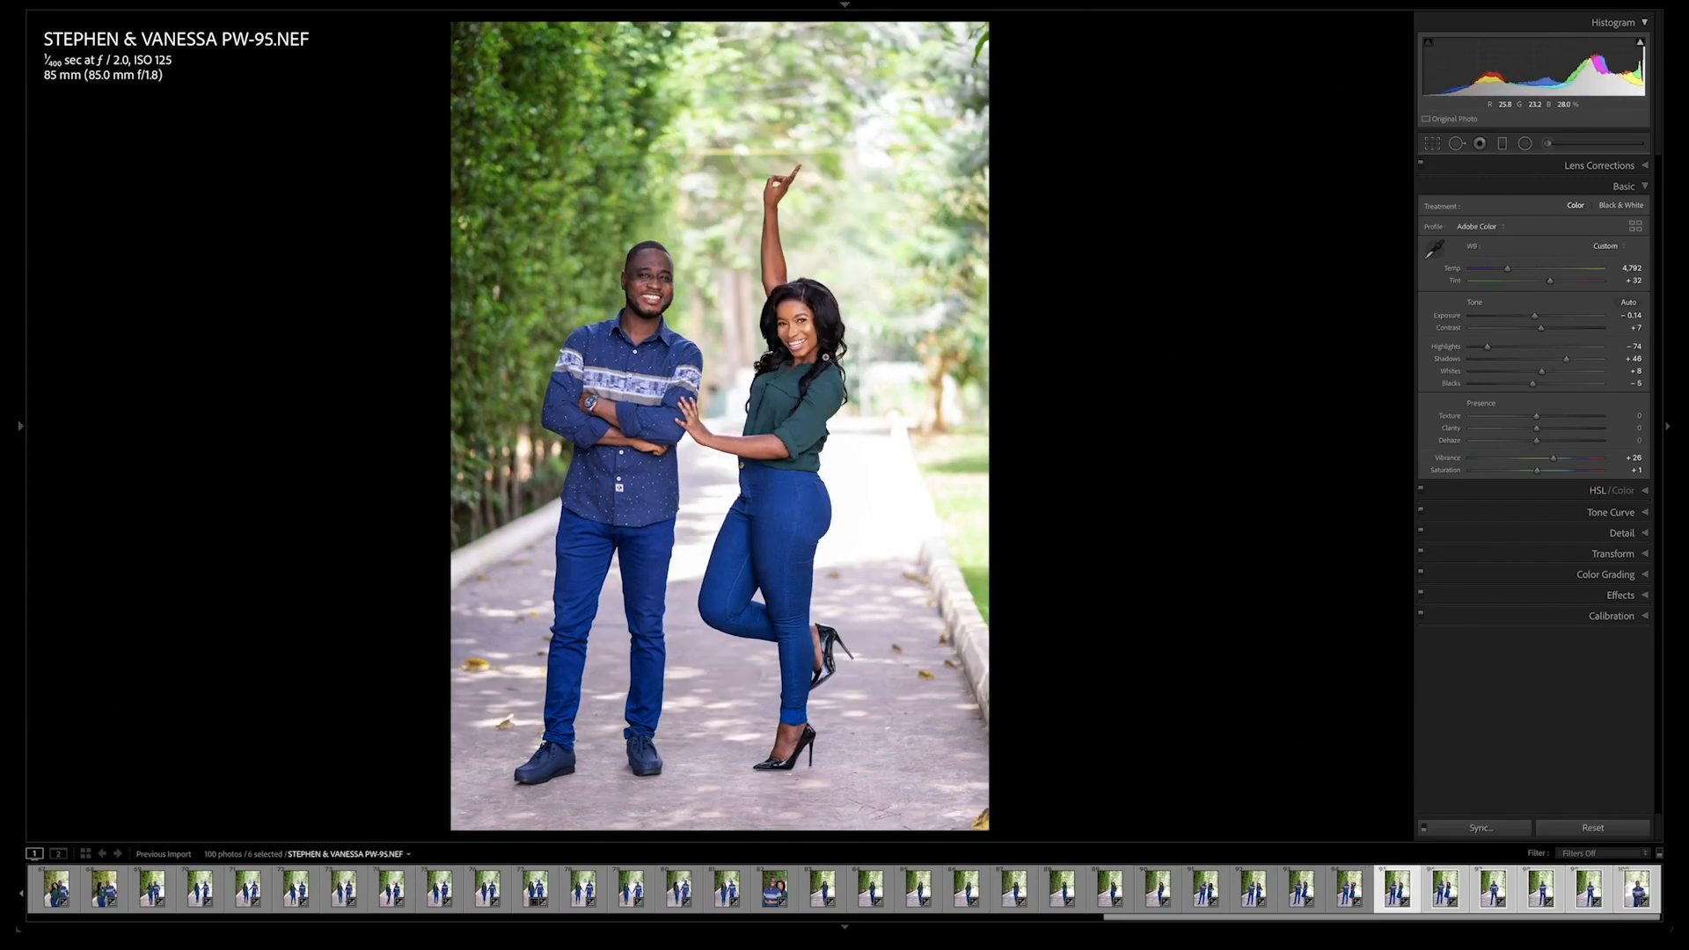
key(slash)
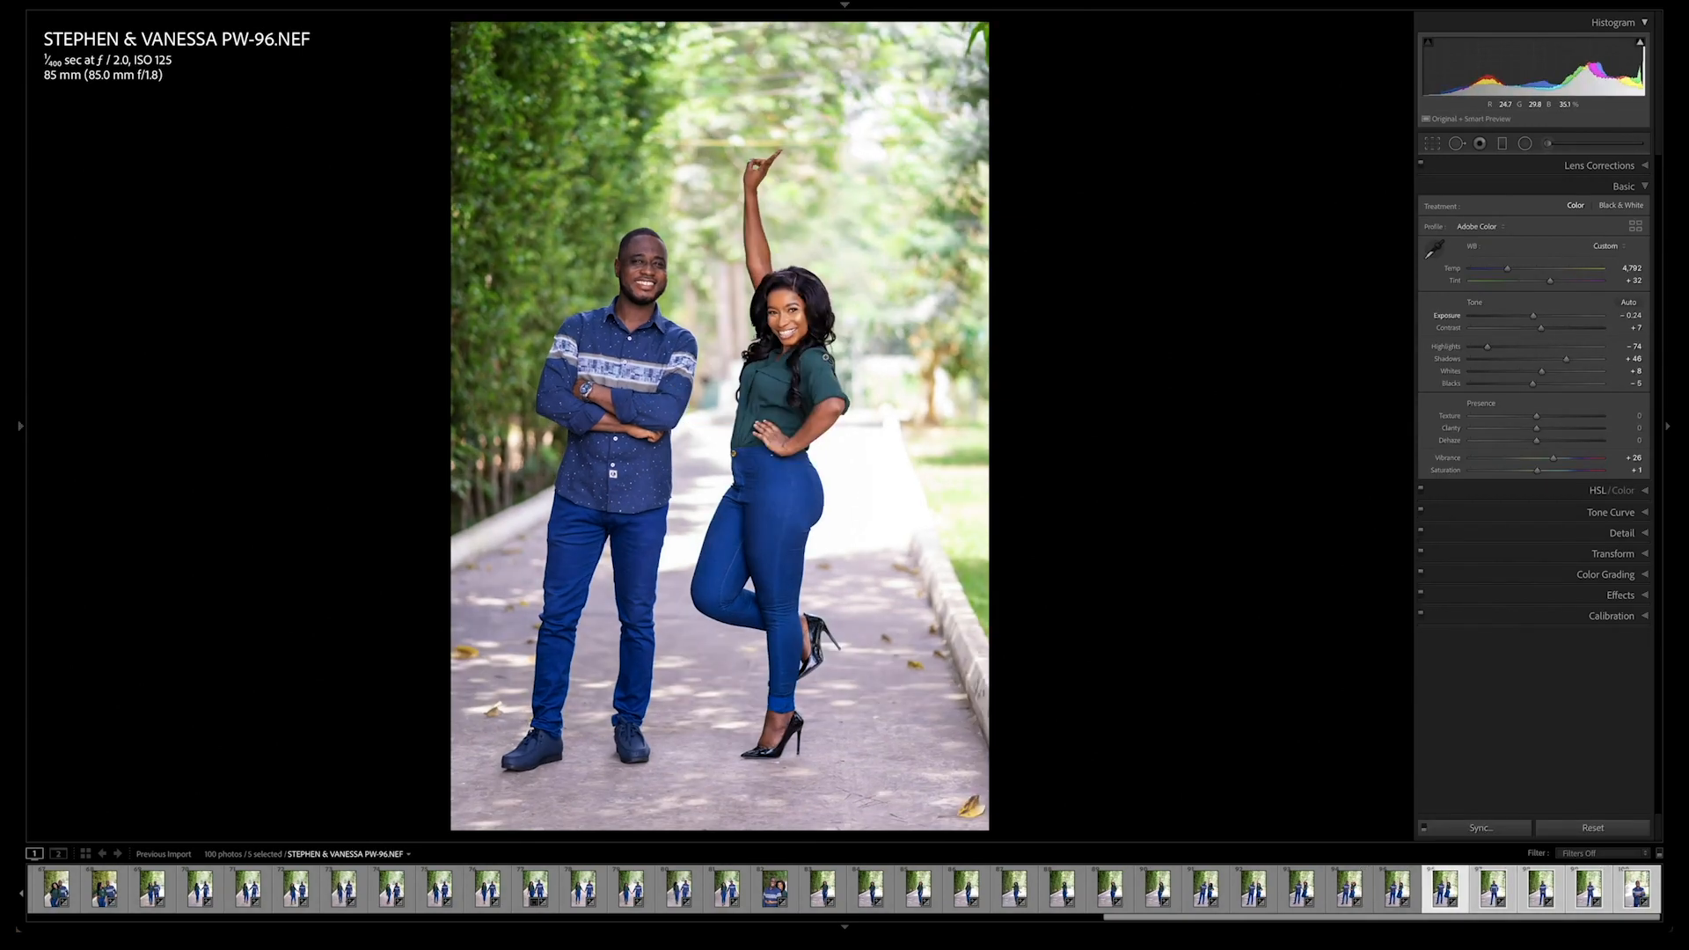
Step: Crop the ninety-sixth photo tighter around the couple at its original aspect ratio, trimming the curb side, and apply the crop
key(r)
drag(987, 26, 967, 56)
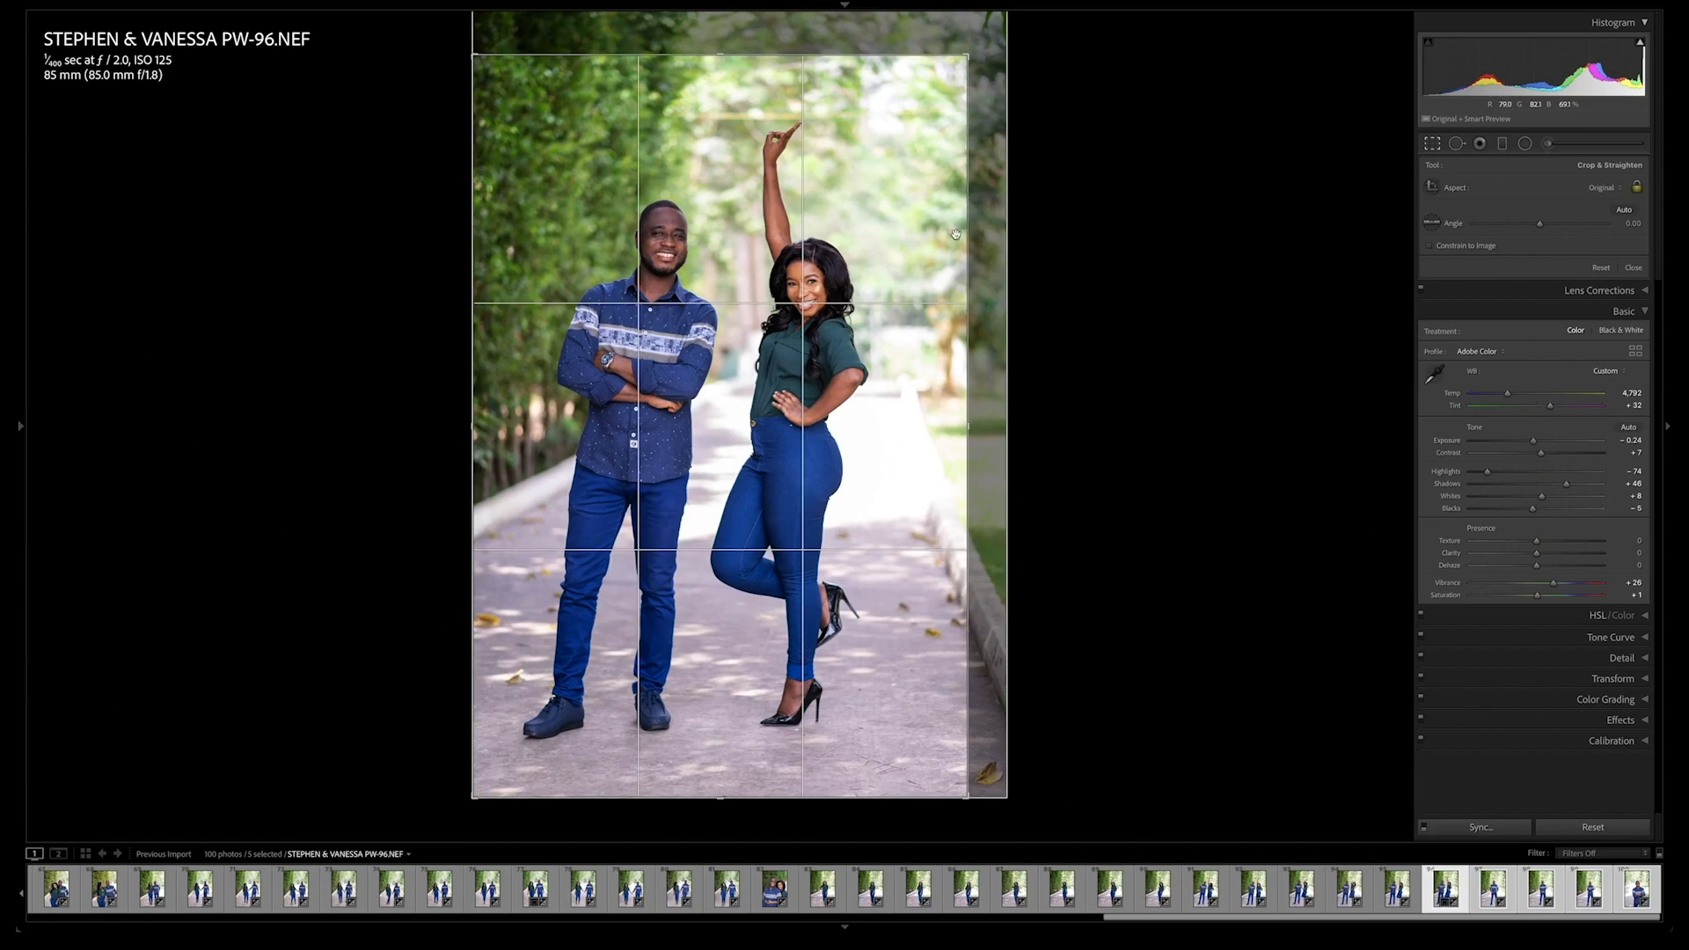
drag(963, 236, 963, 253)
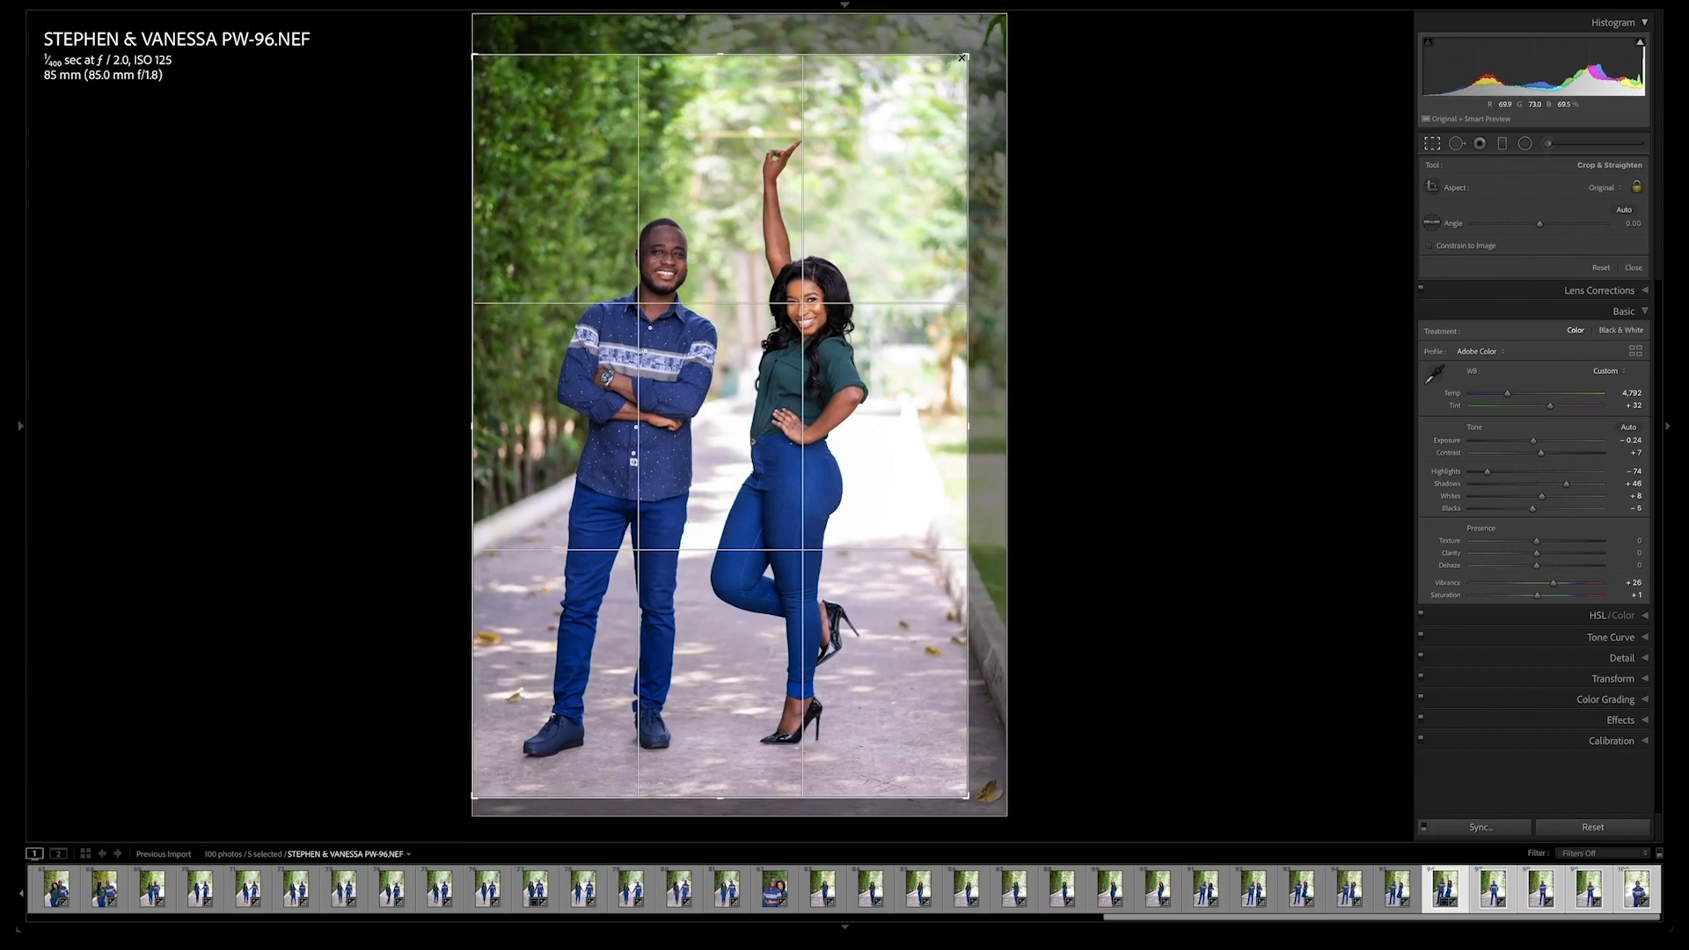
drag(963, 58, 952, 75)
drag(897, 141, 897, 147)
key(Return)
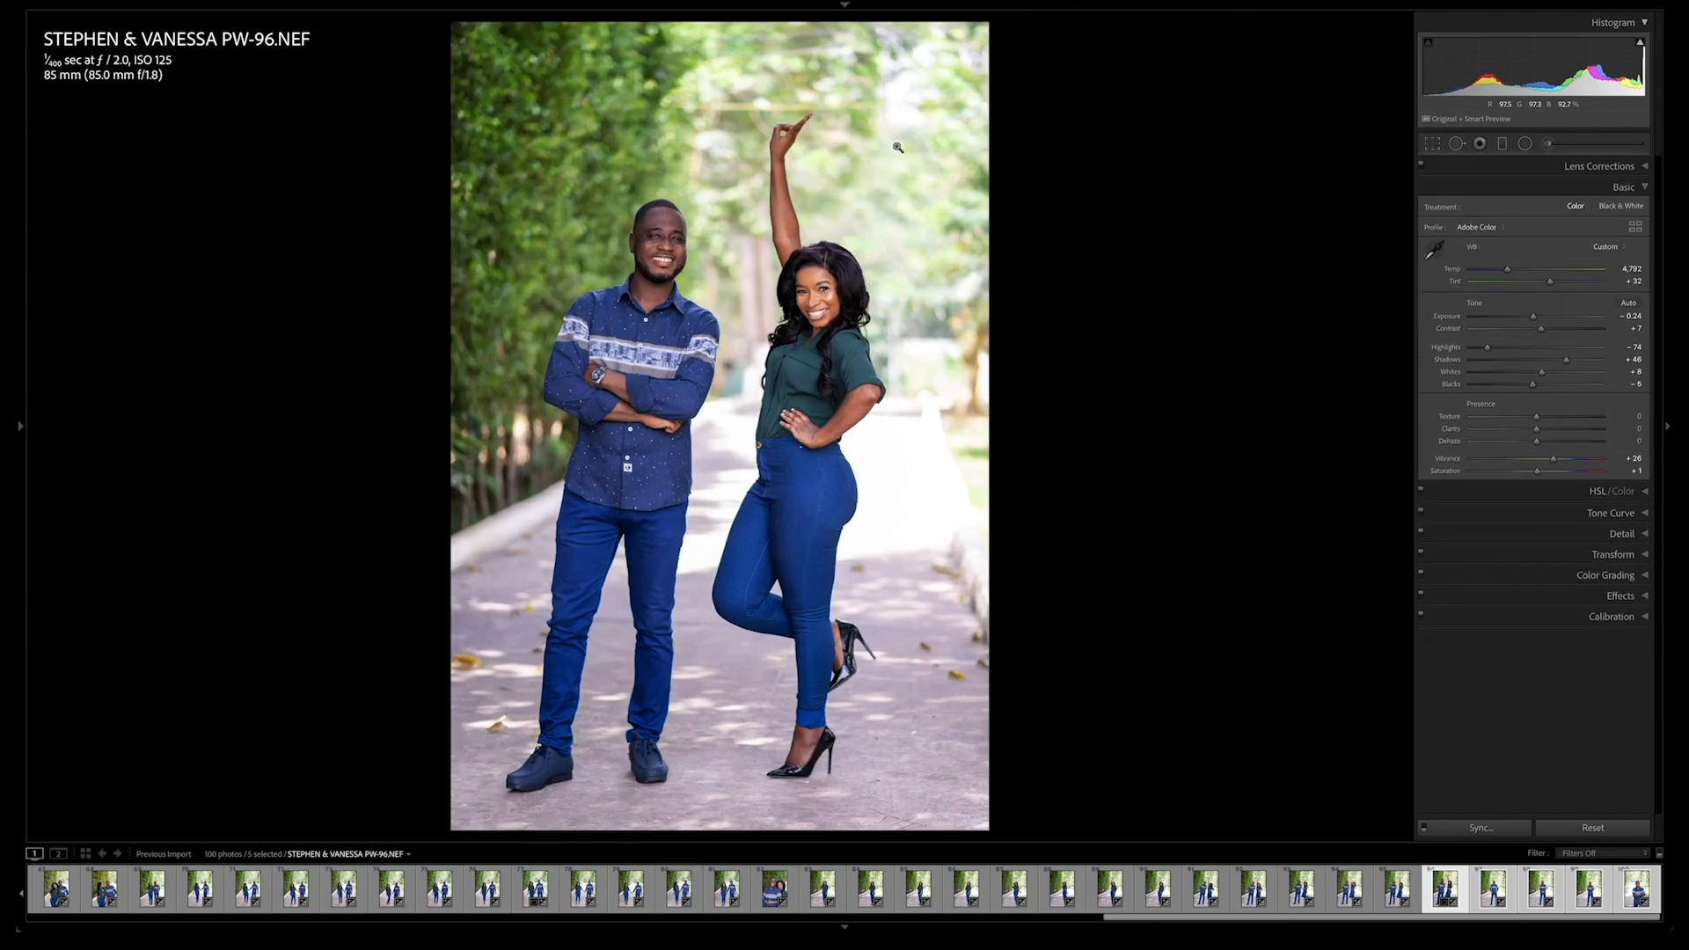
Step: Drop the ninety-sixth to ninety-ninth photos from the selection to reach the hundredth
key(slash)
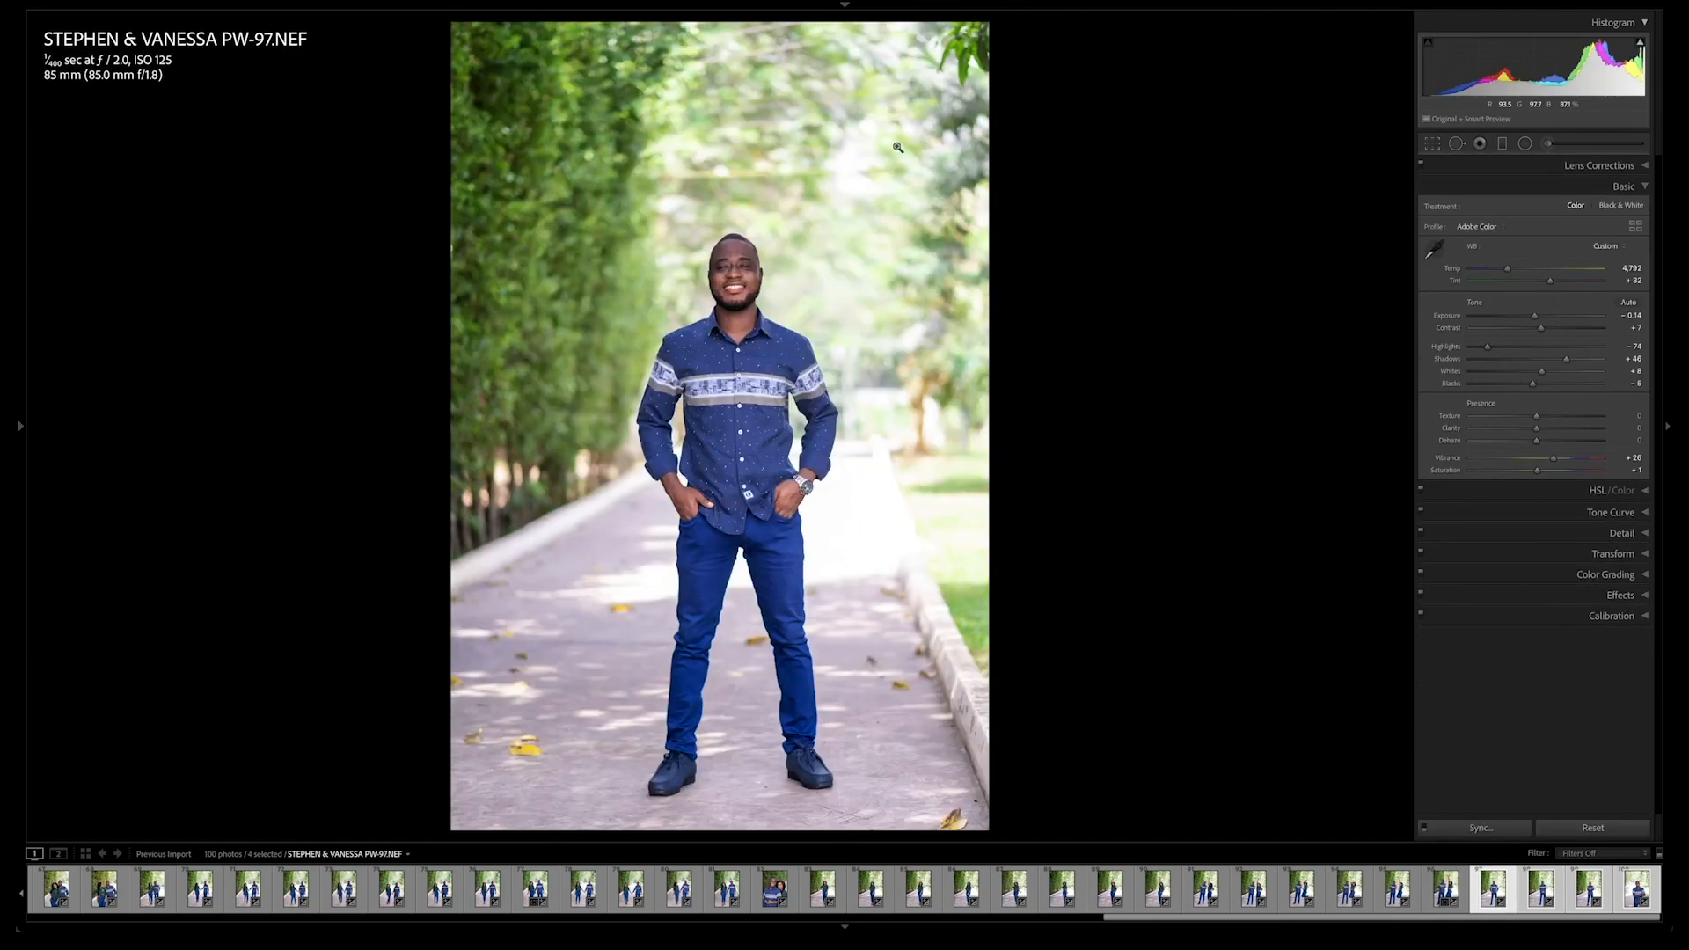
key(slash)
key(slash)
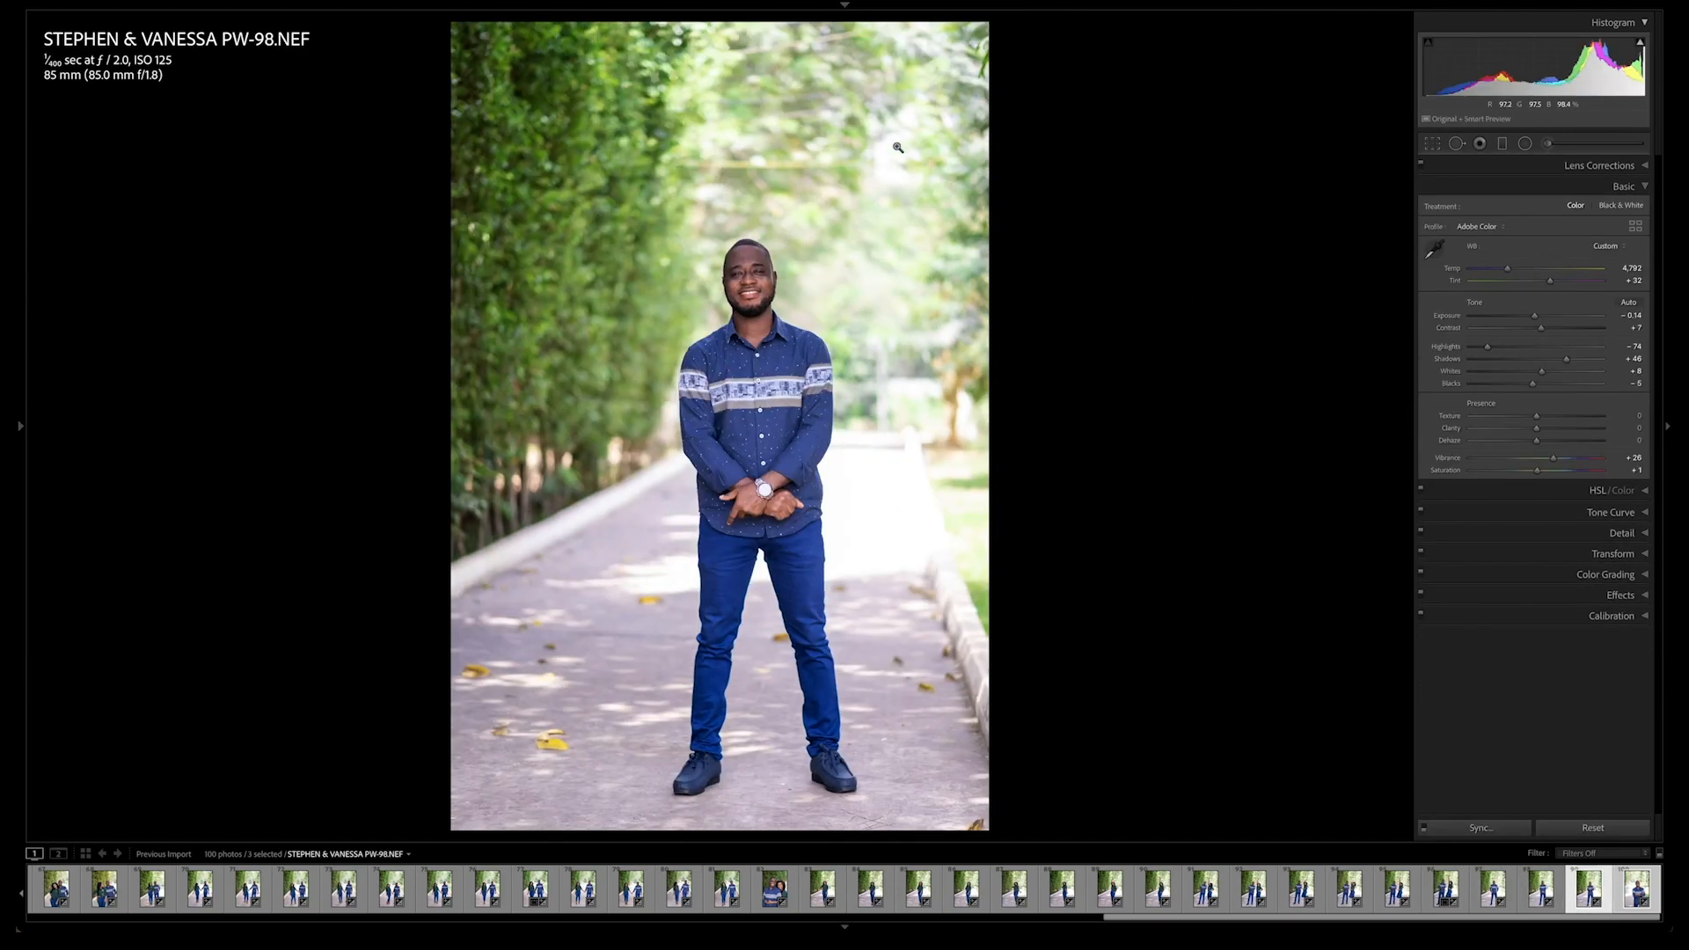
key(slash)
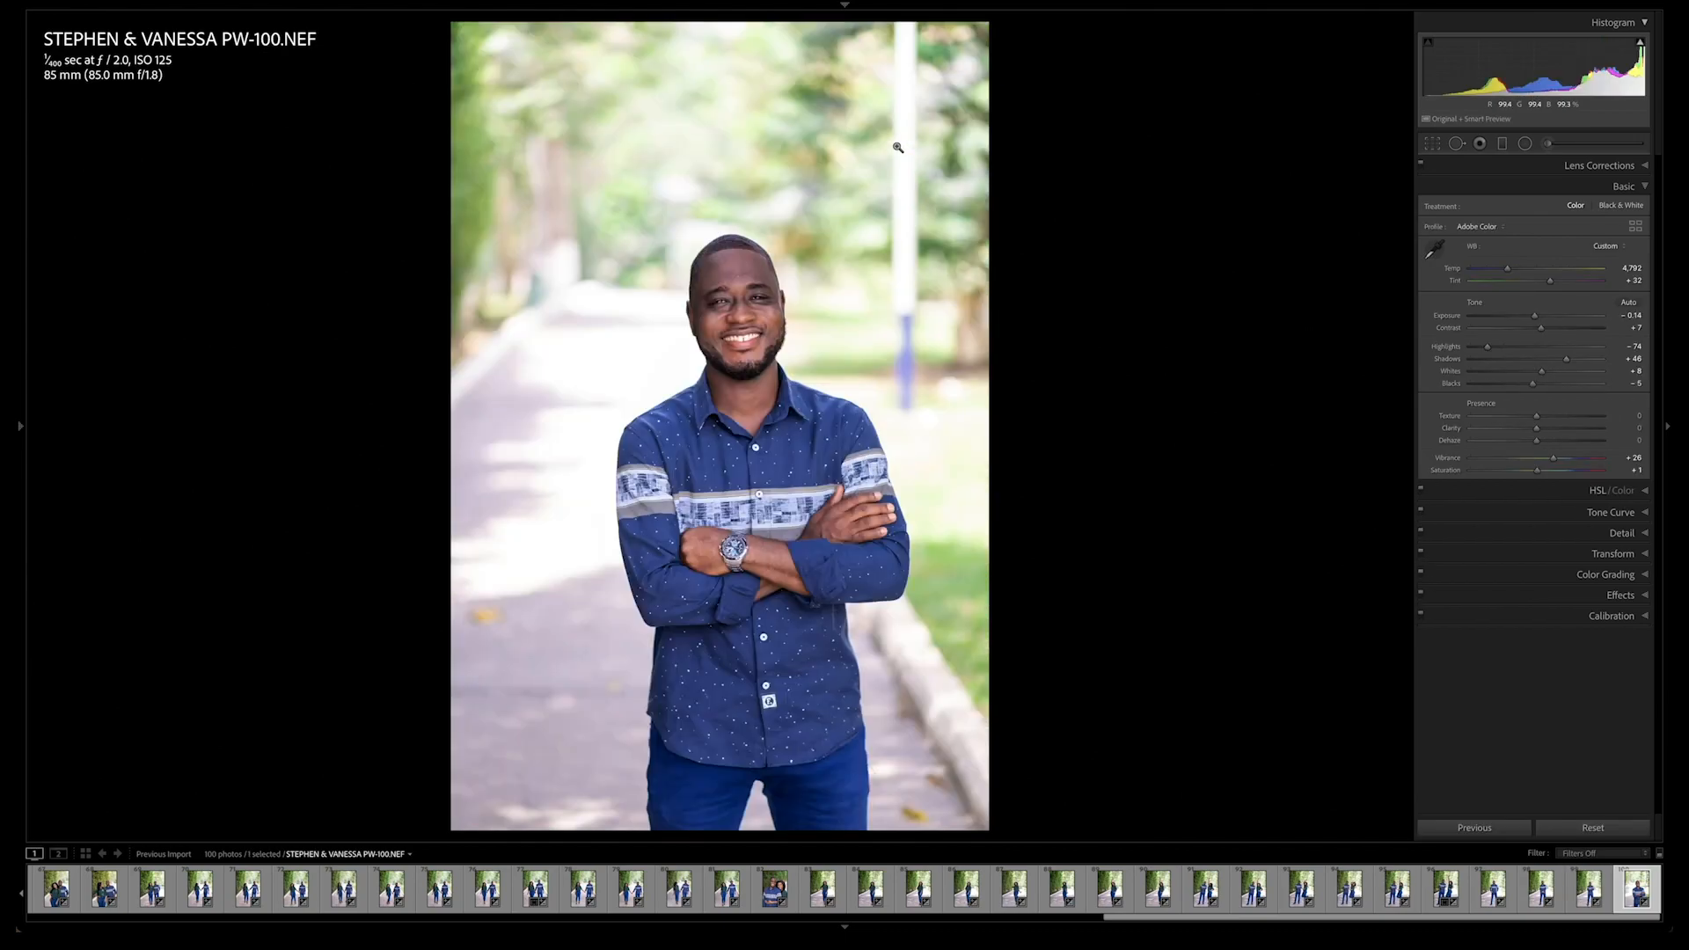
key(ctrl+bracketleft)
key(ctrl+bracketright)
Step: Return to the Library grid, select all 100 photos and open their export settings
key(g)
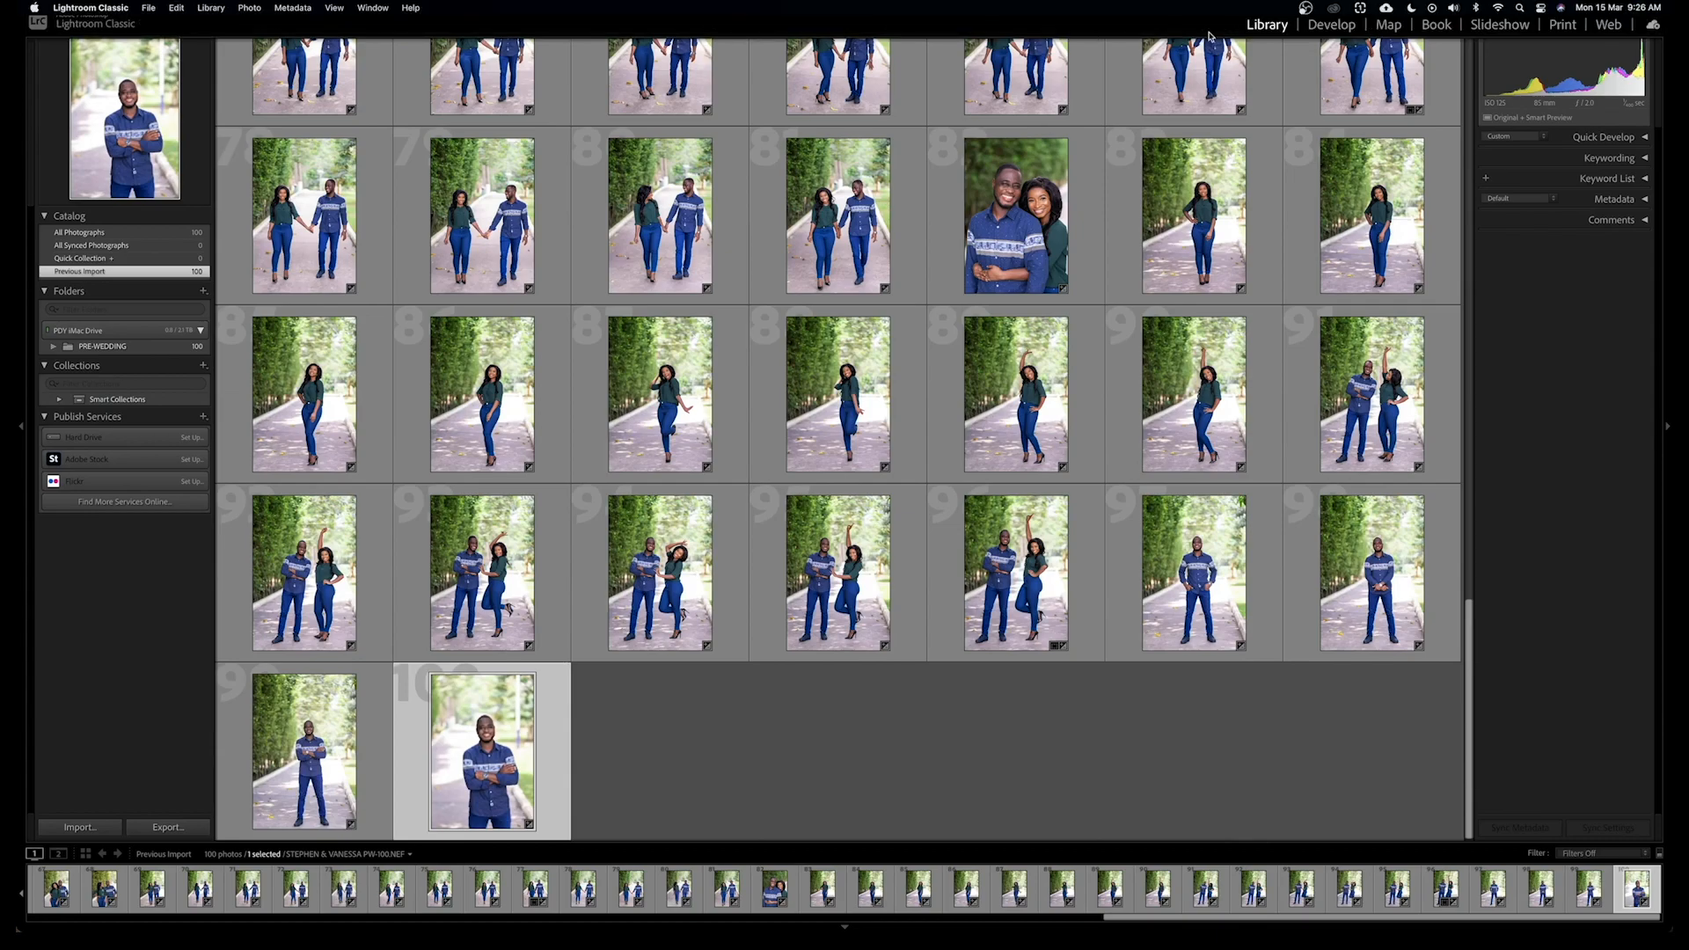
click(1111, 743)
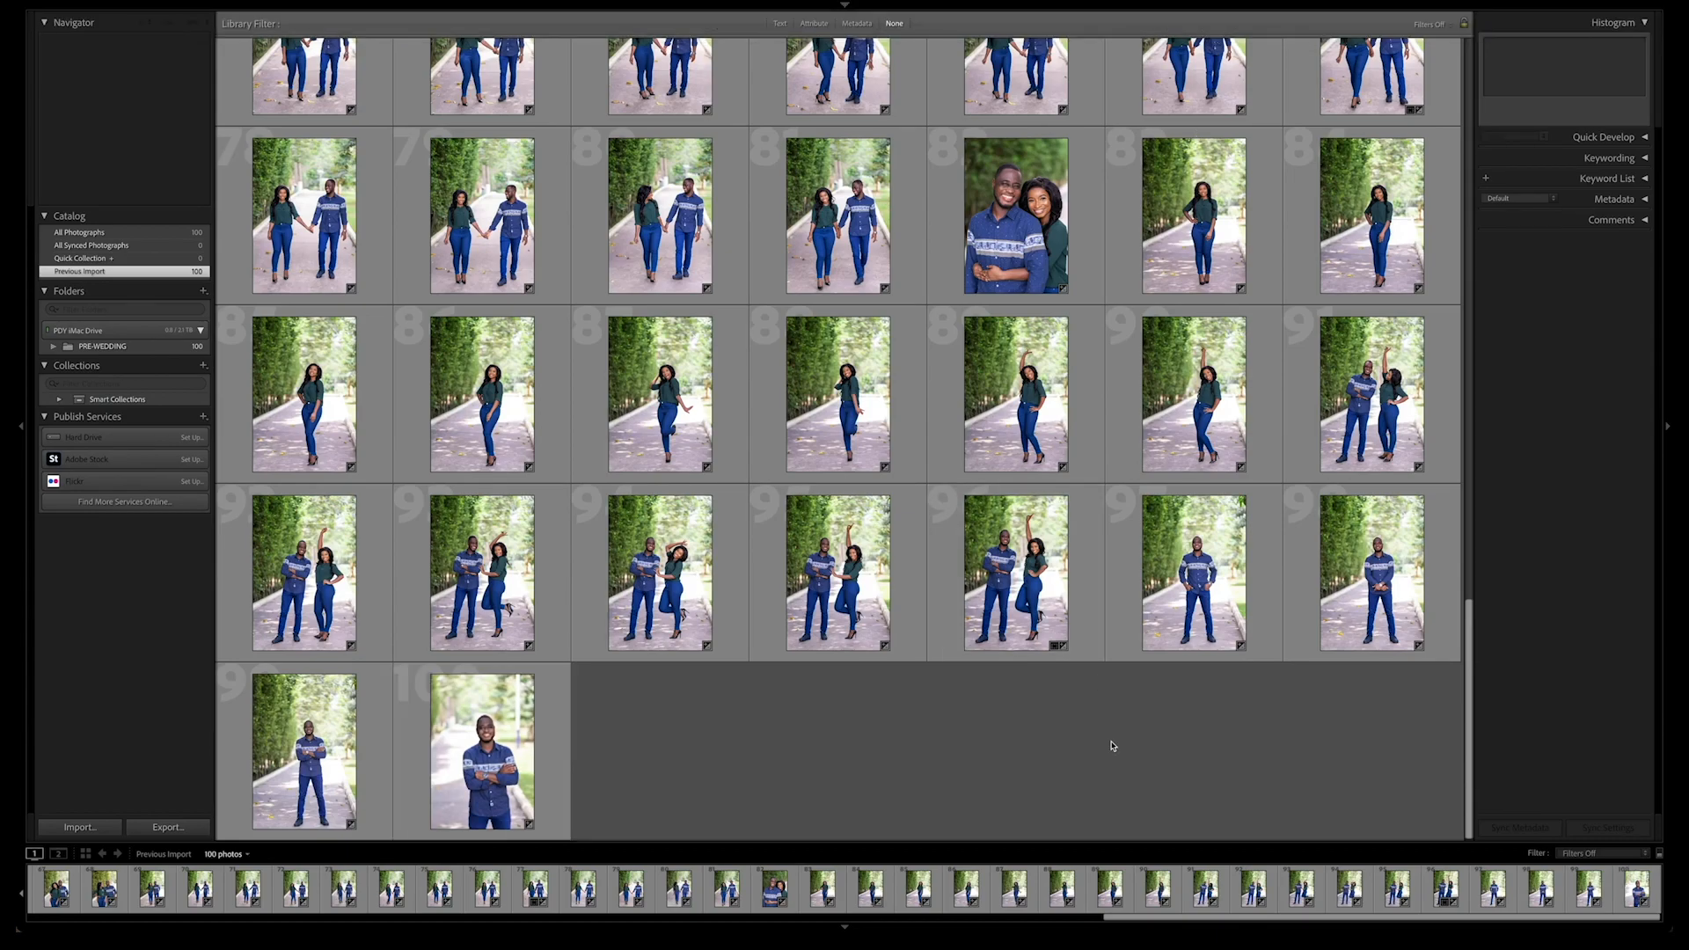
key(super+a)
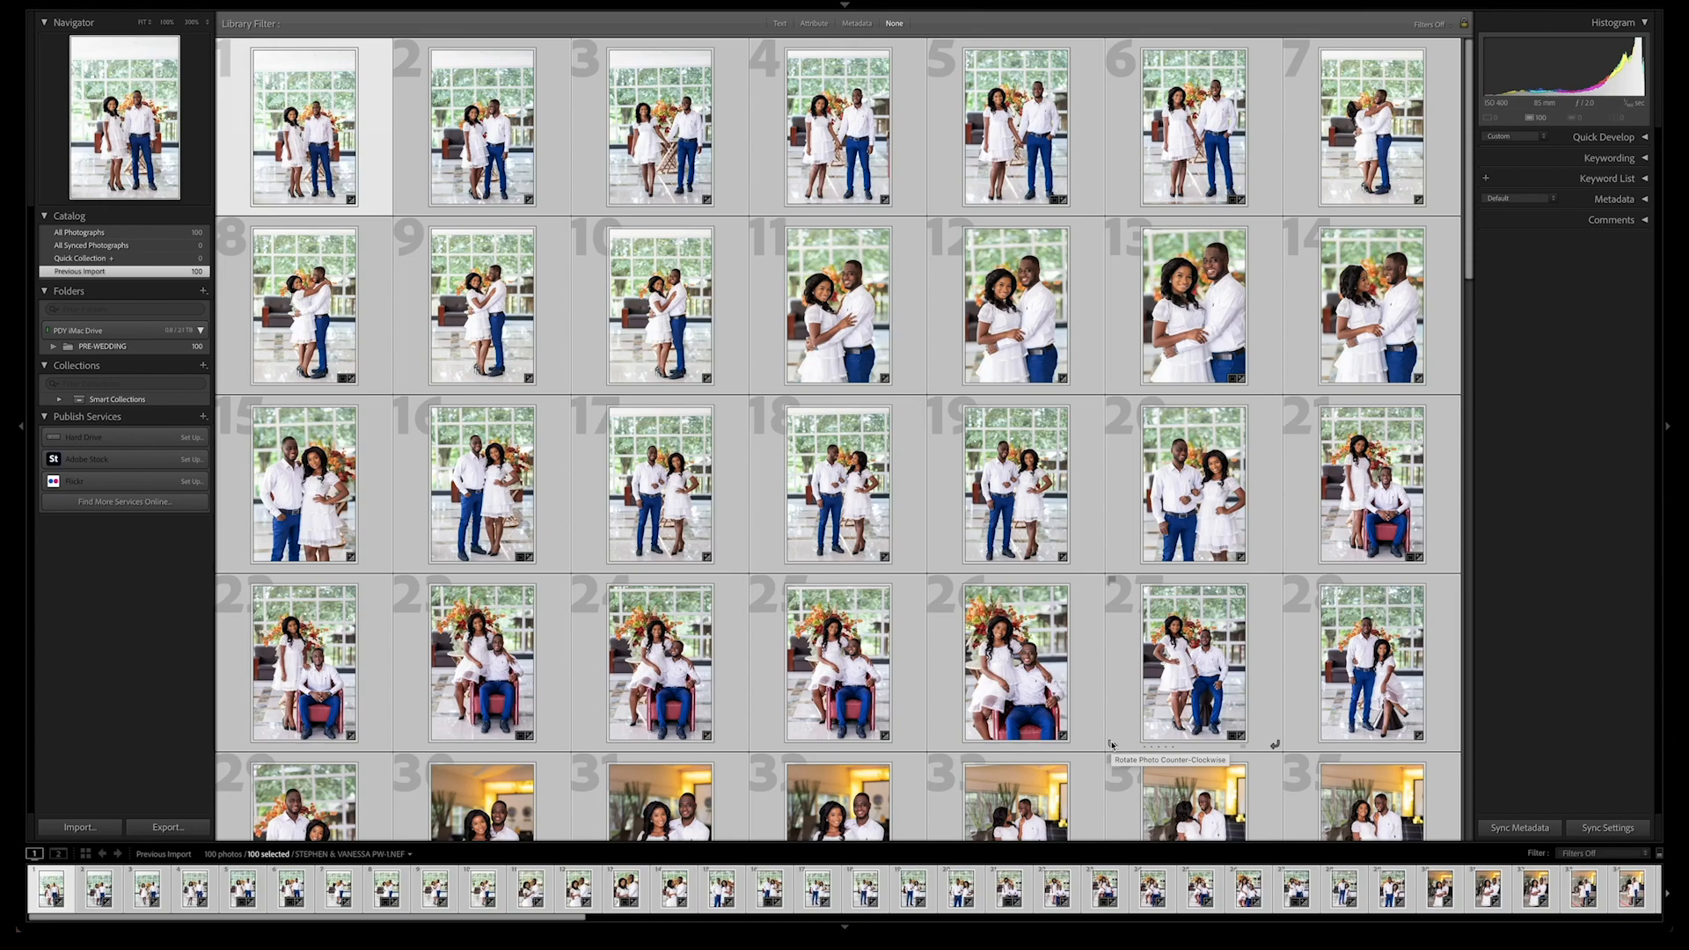
key(super+shift+e)
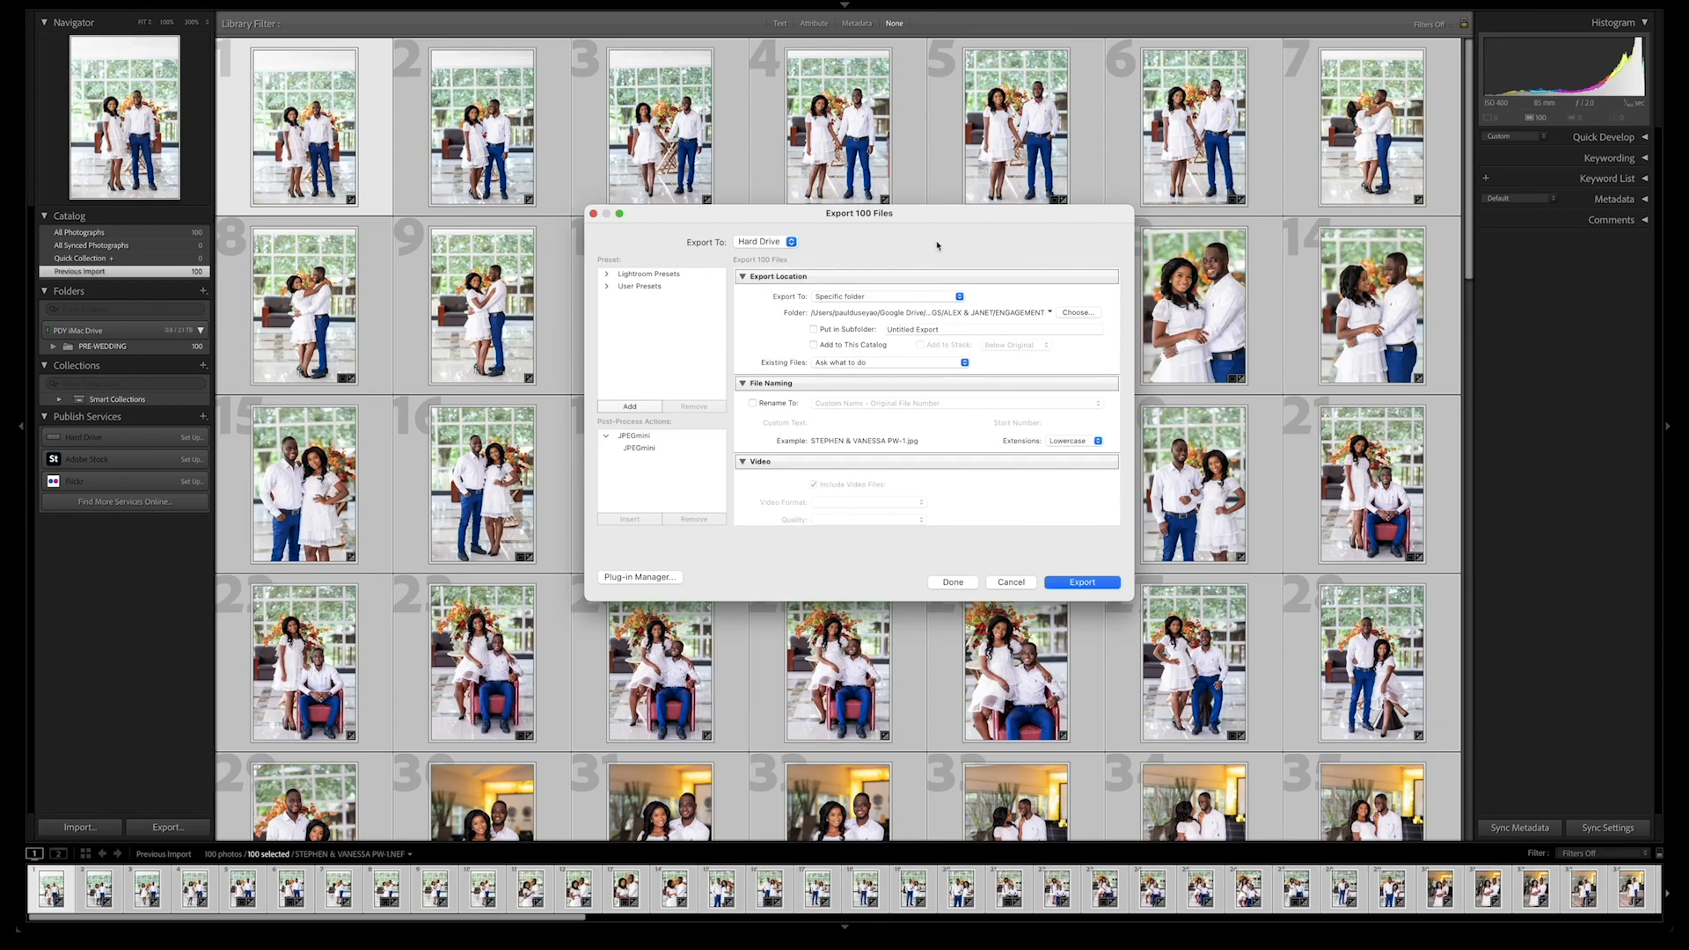
Step: Set the export folder to PRE-WEDDING inside the couple's folder under 2021 WEDDINGS on Google Drive
click(1087, 314)
click(677, 330)
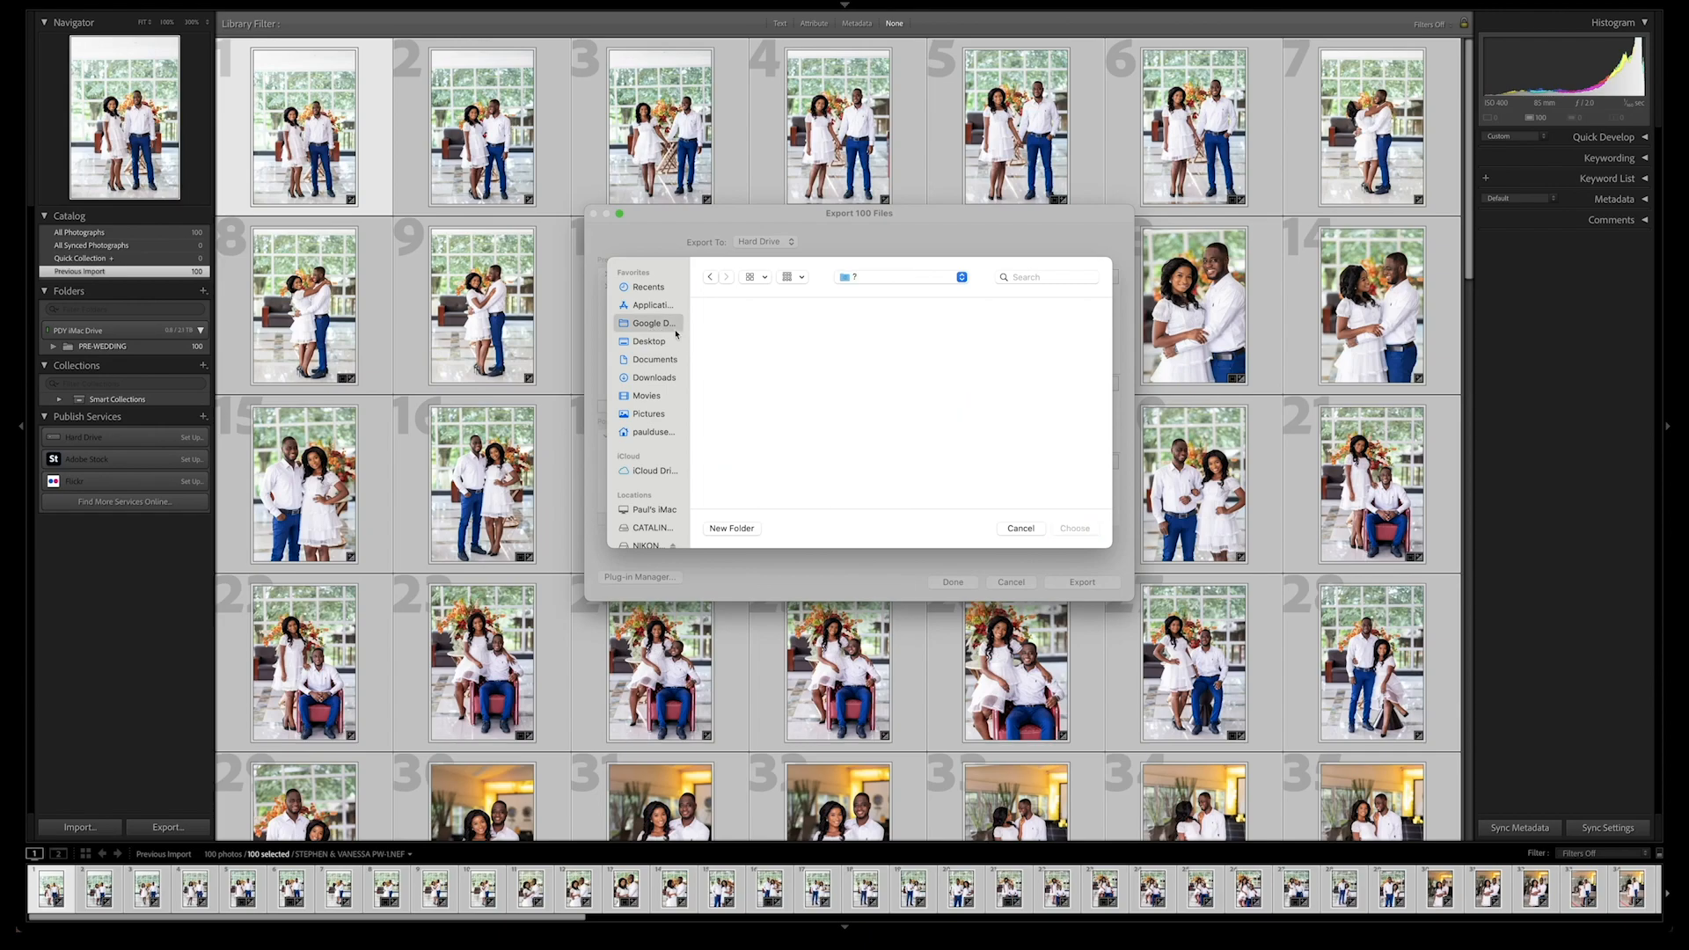
double_click(734, 343)
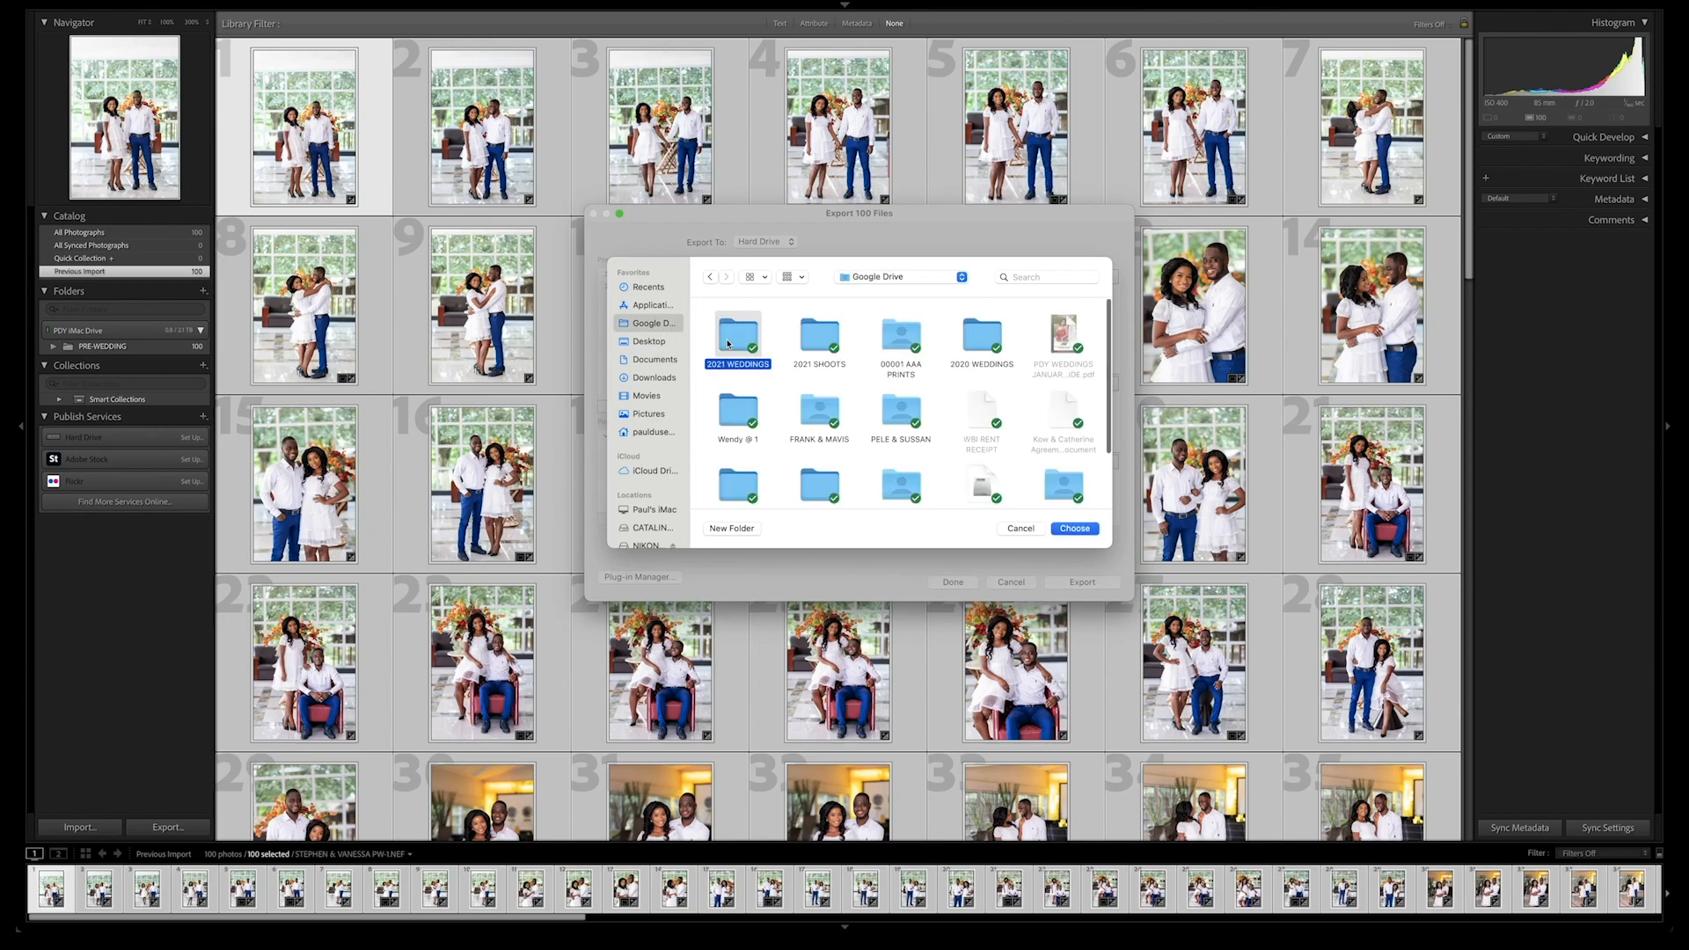
double_click(731, 341)
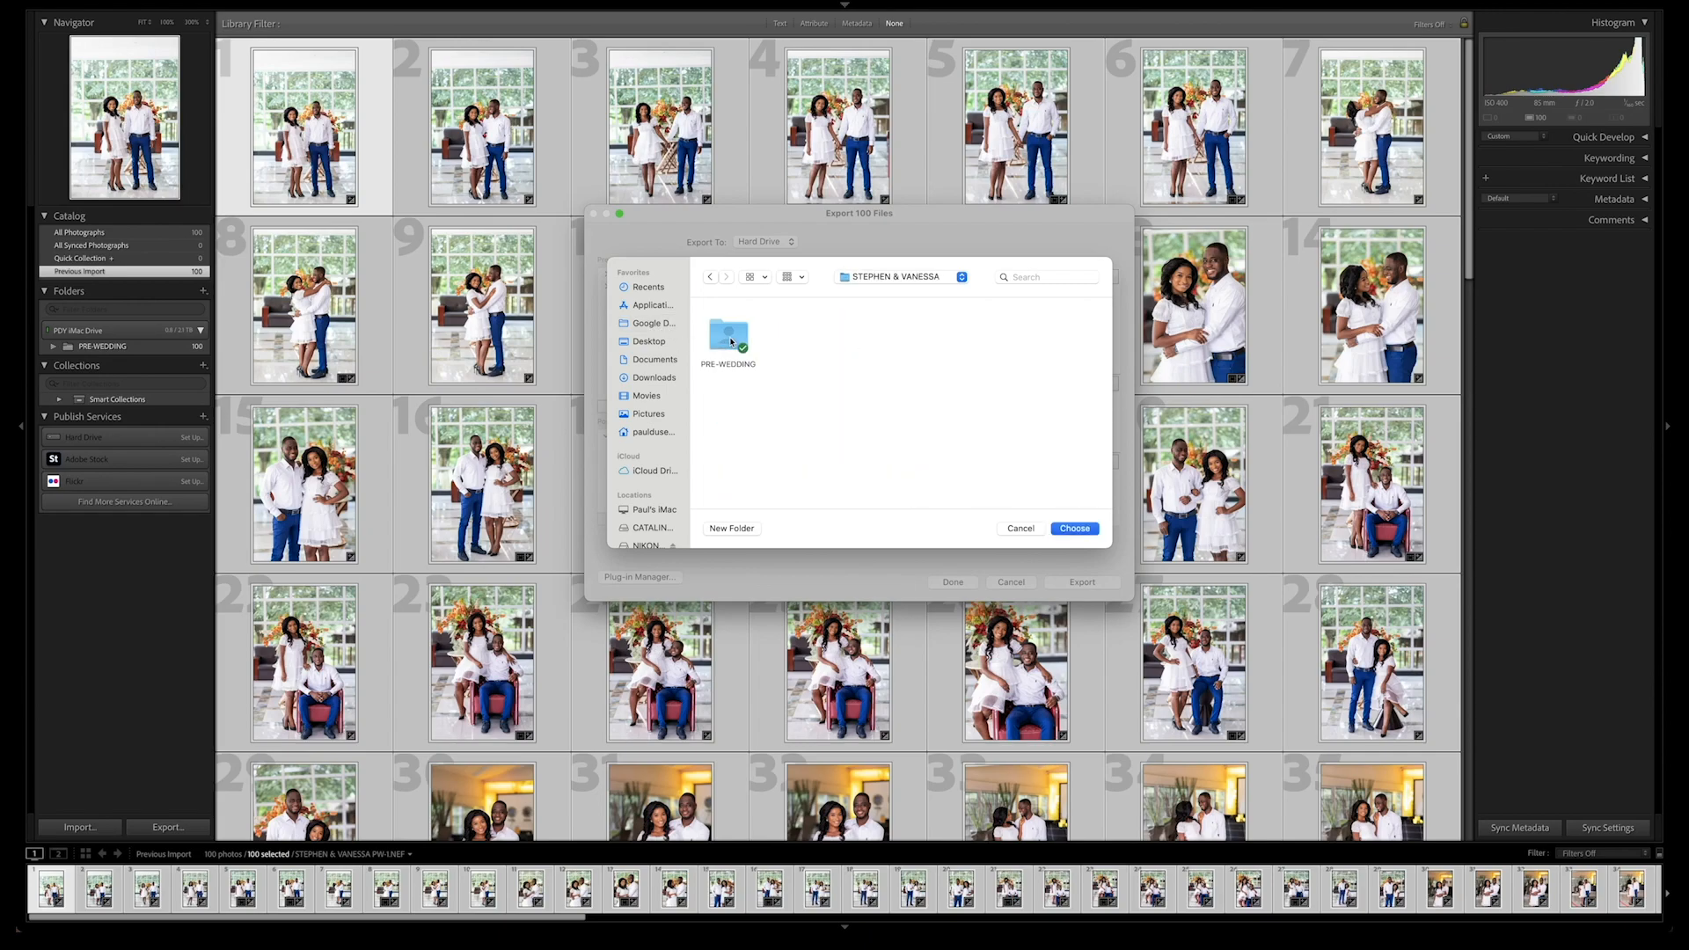
double_click(732, 340)
click(1082, 533)
Step: Review the file, sizing, sharpening, metadata, watermark and post-processing settings, and export the 100 selected photos
scroll(1008, 489, down, 2)
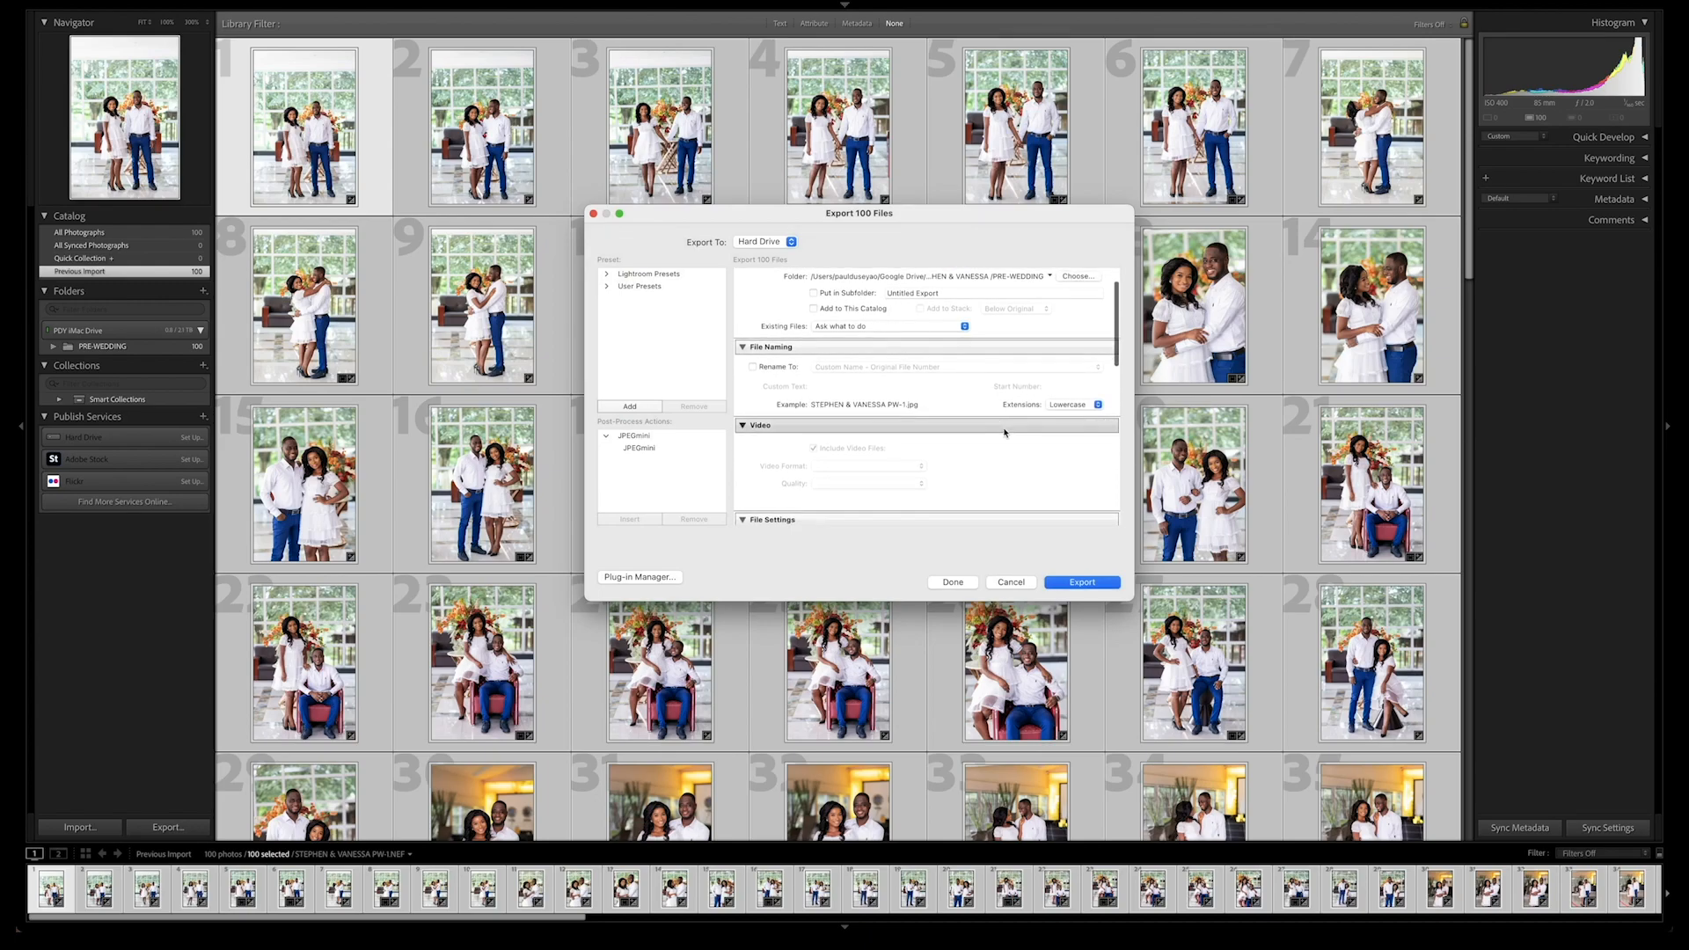
scroll(967, 426, down, 8)
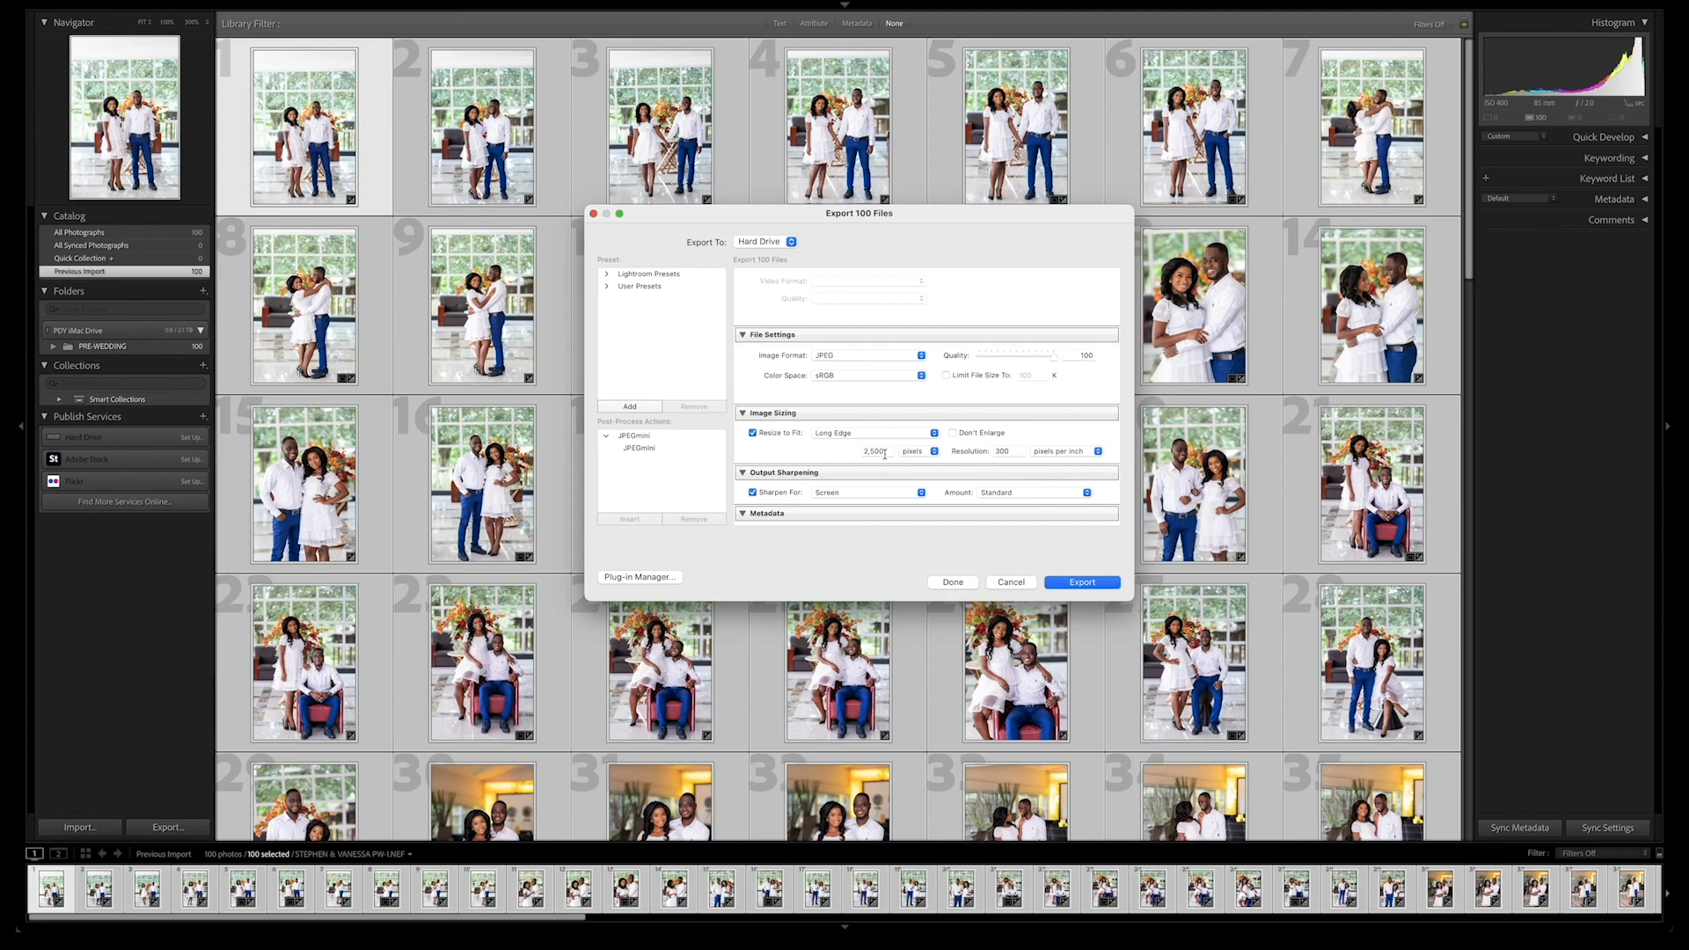
scroll(885, 454, down, 4)
scroll(885, 456, down, 6)
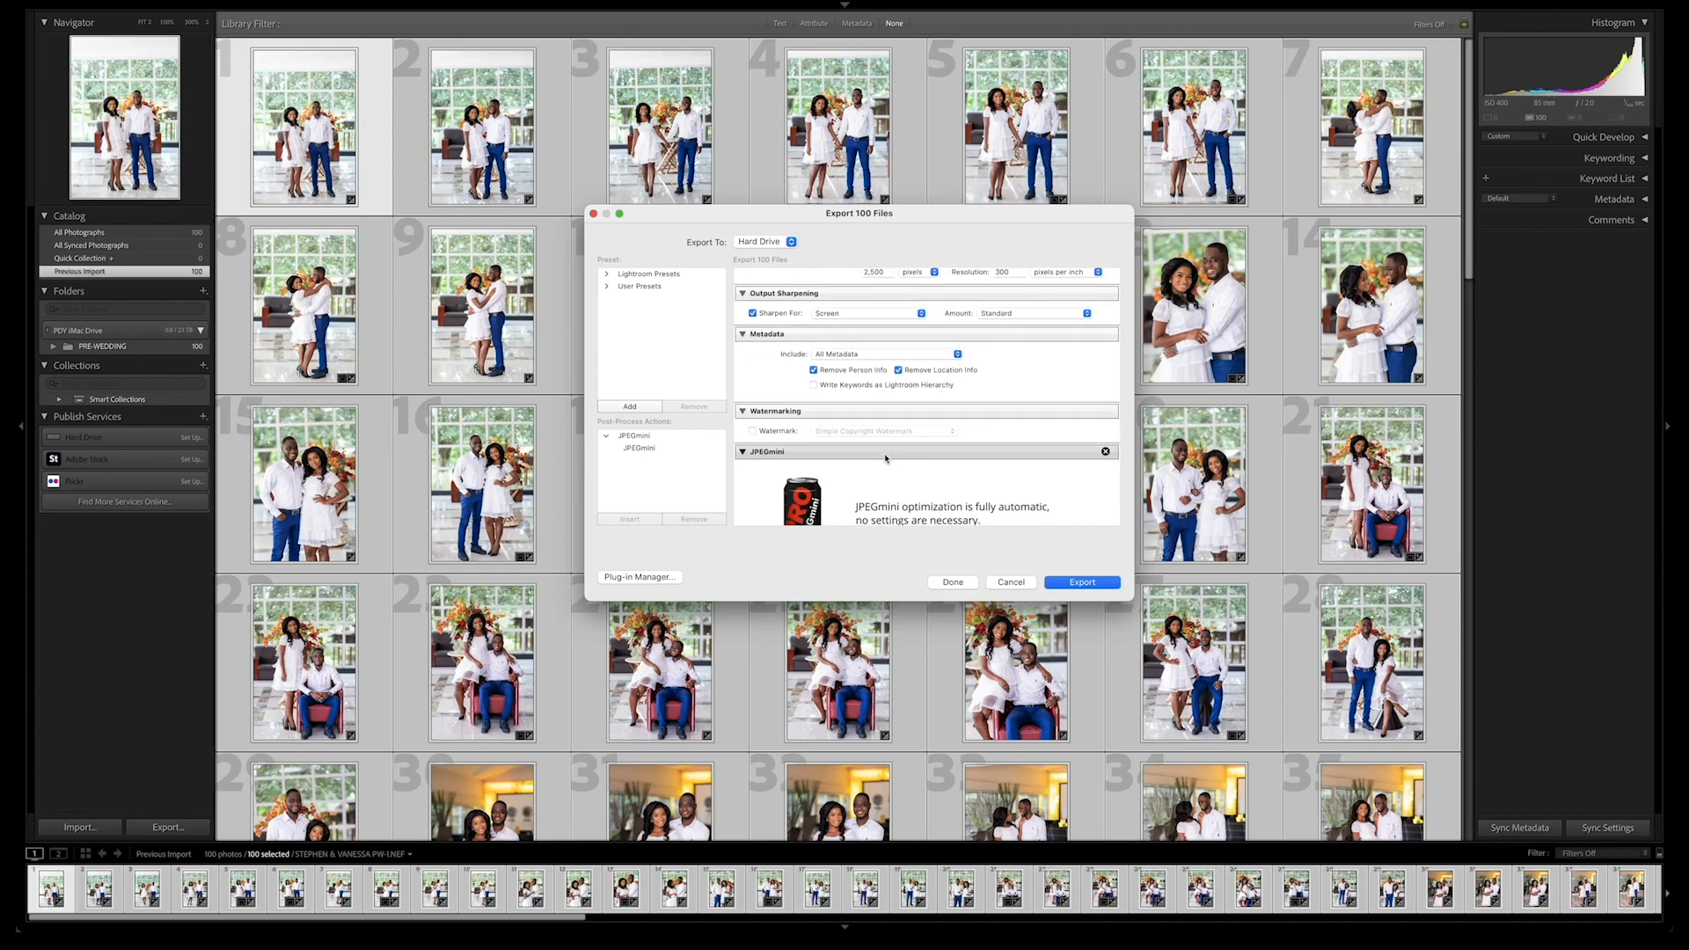
scroll(885, 457, down, 5)
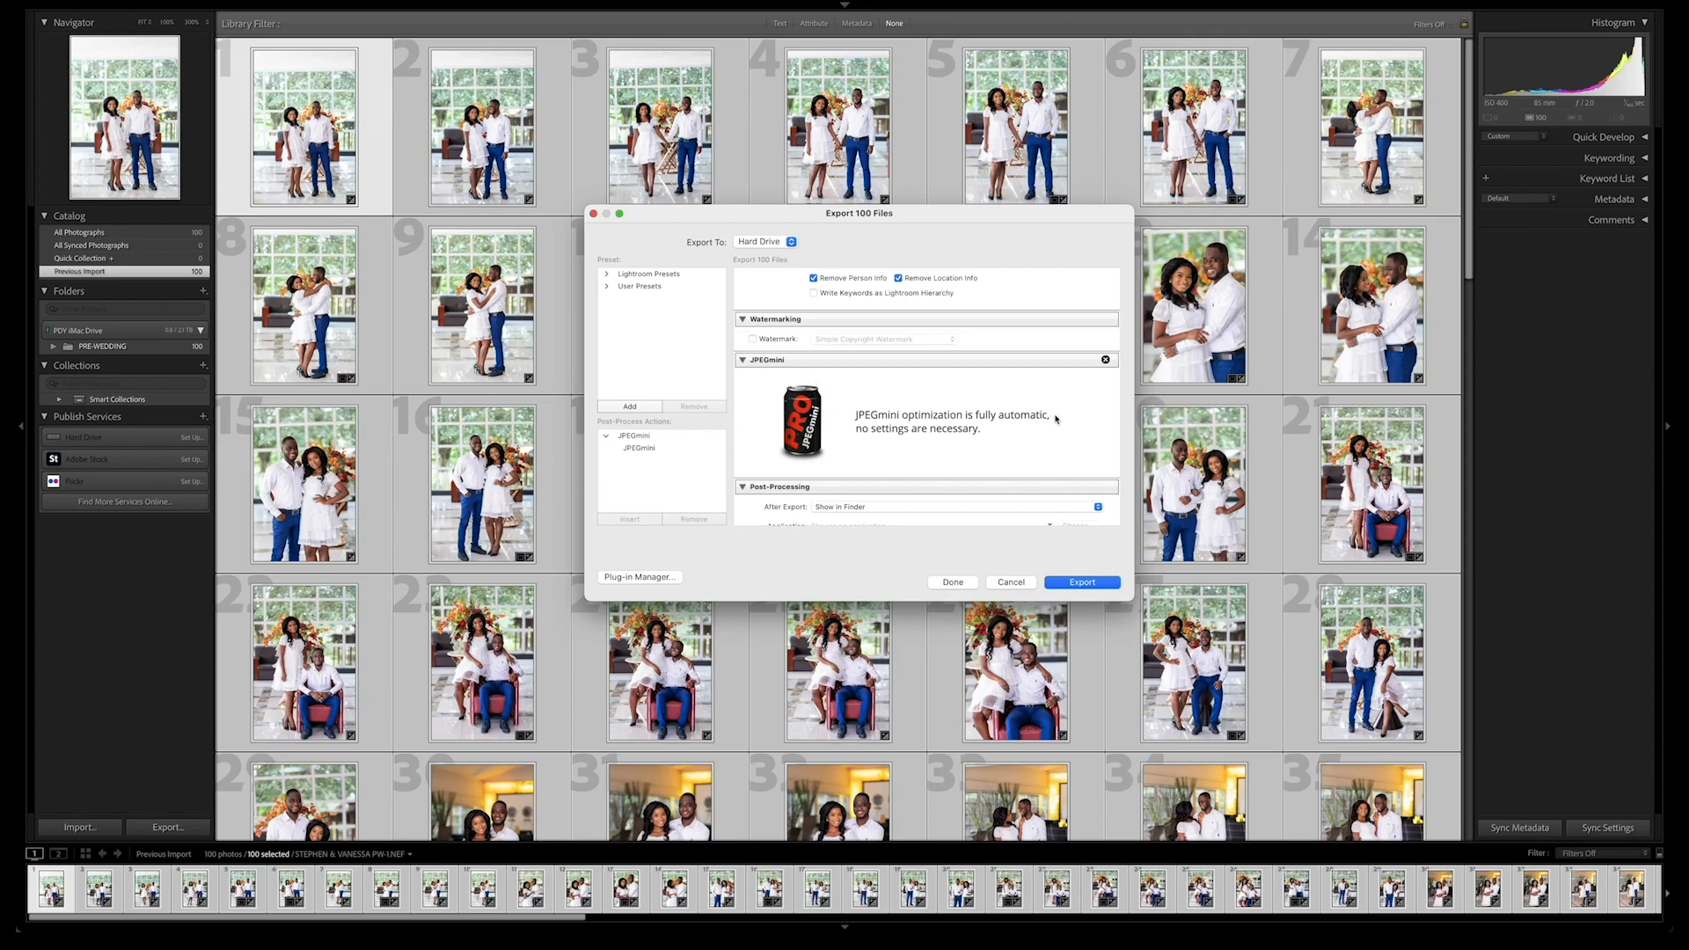
scroll(1055, 419, up, 1)
scroll(1056, 418, down, 2)
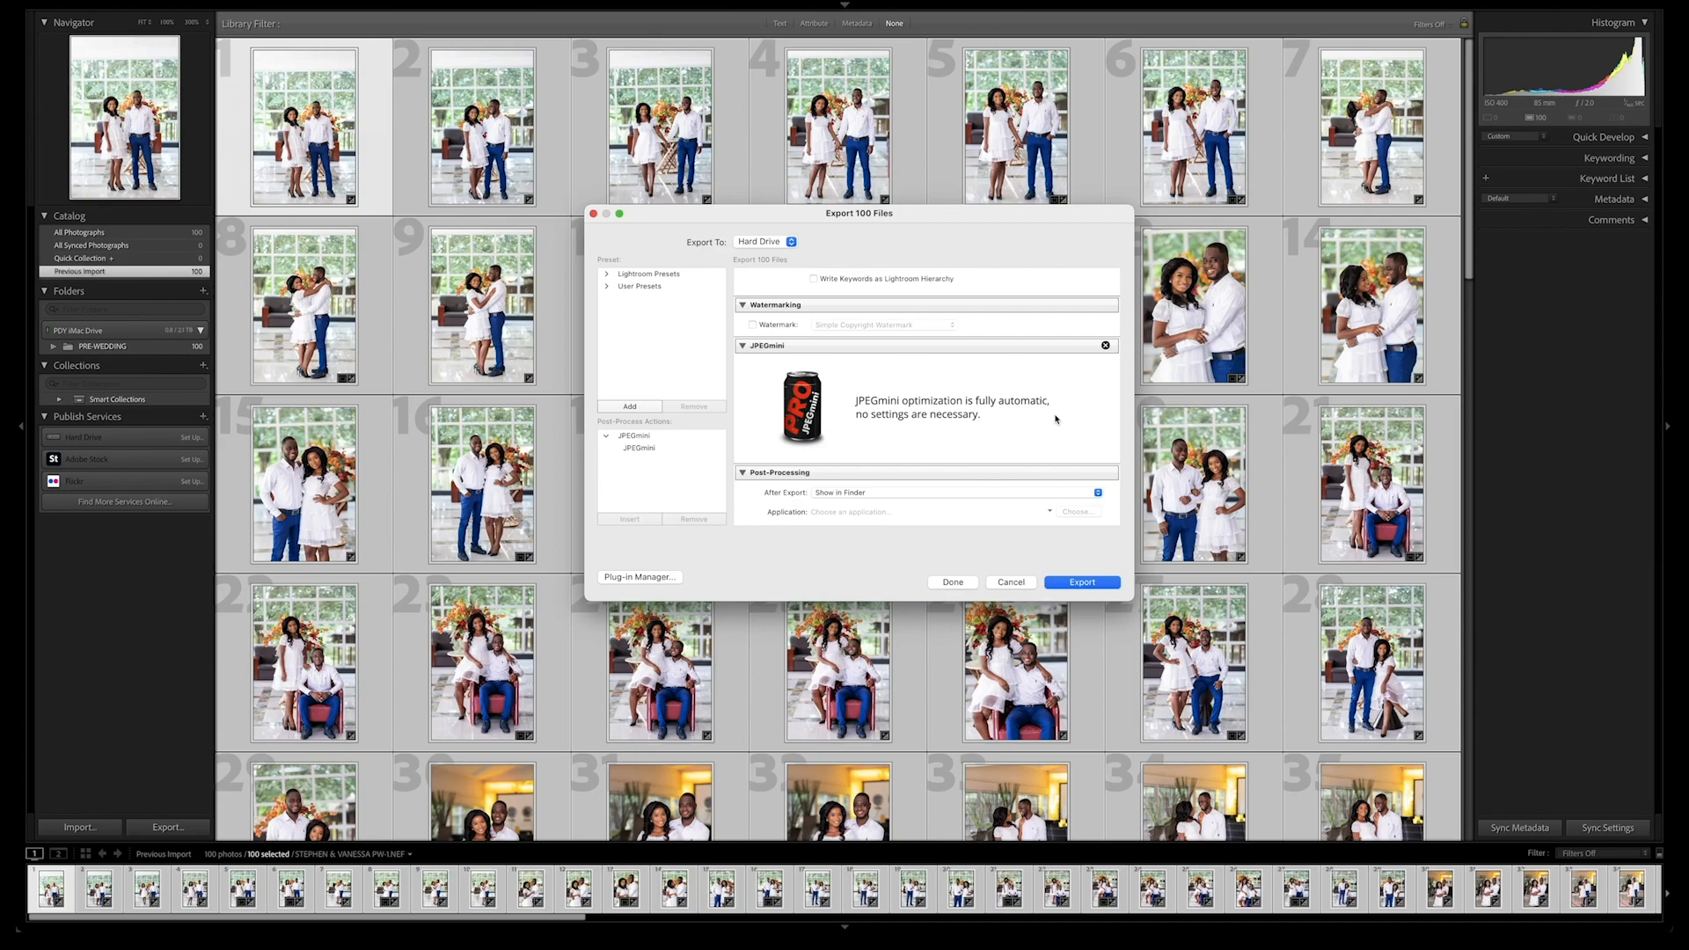
scroll(1055, 419, down, 2)
click(1066, 583)
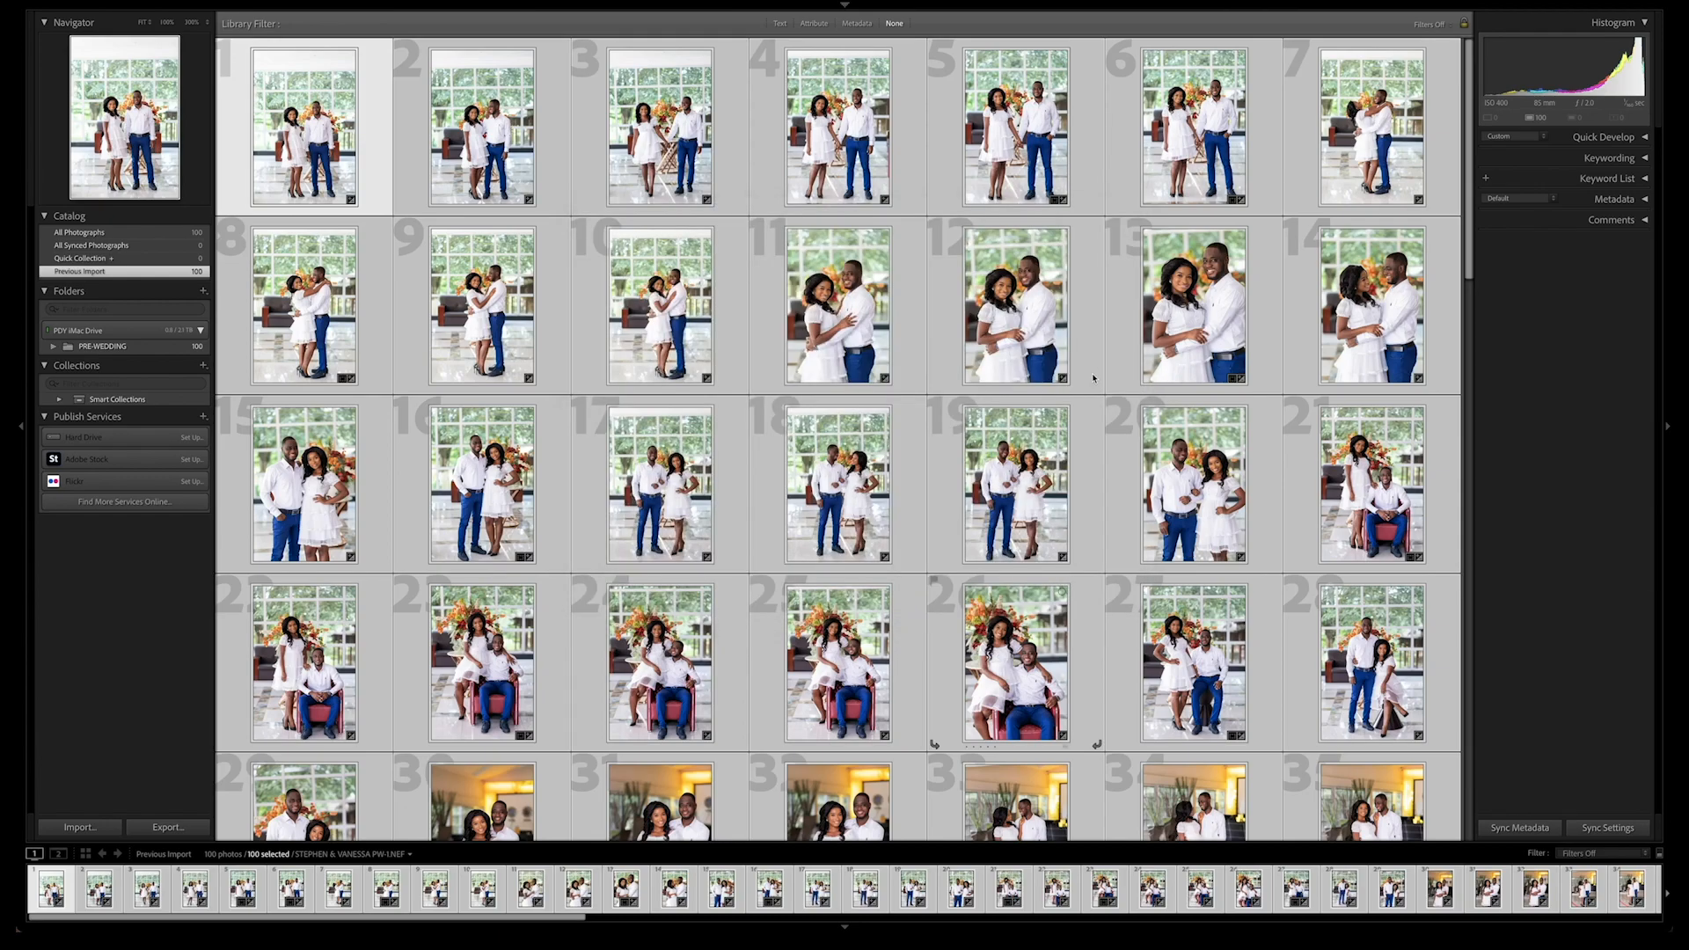